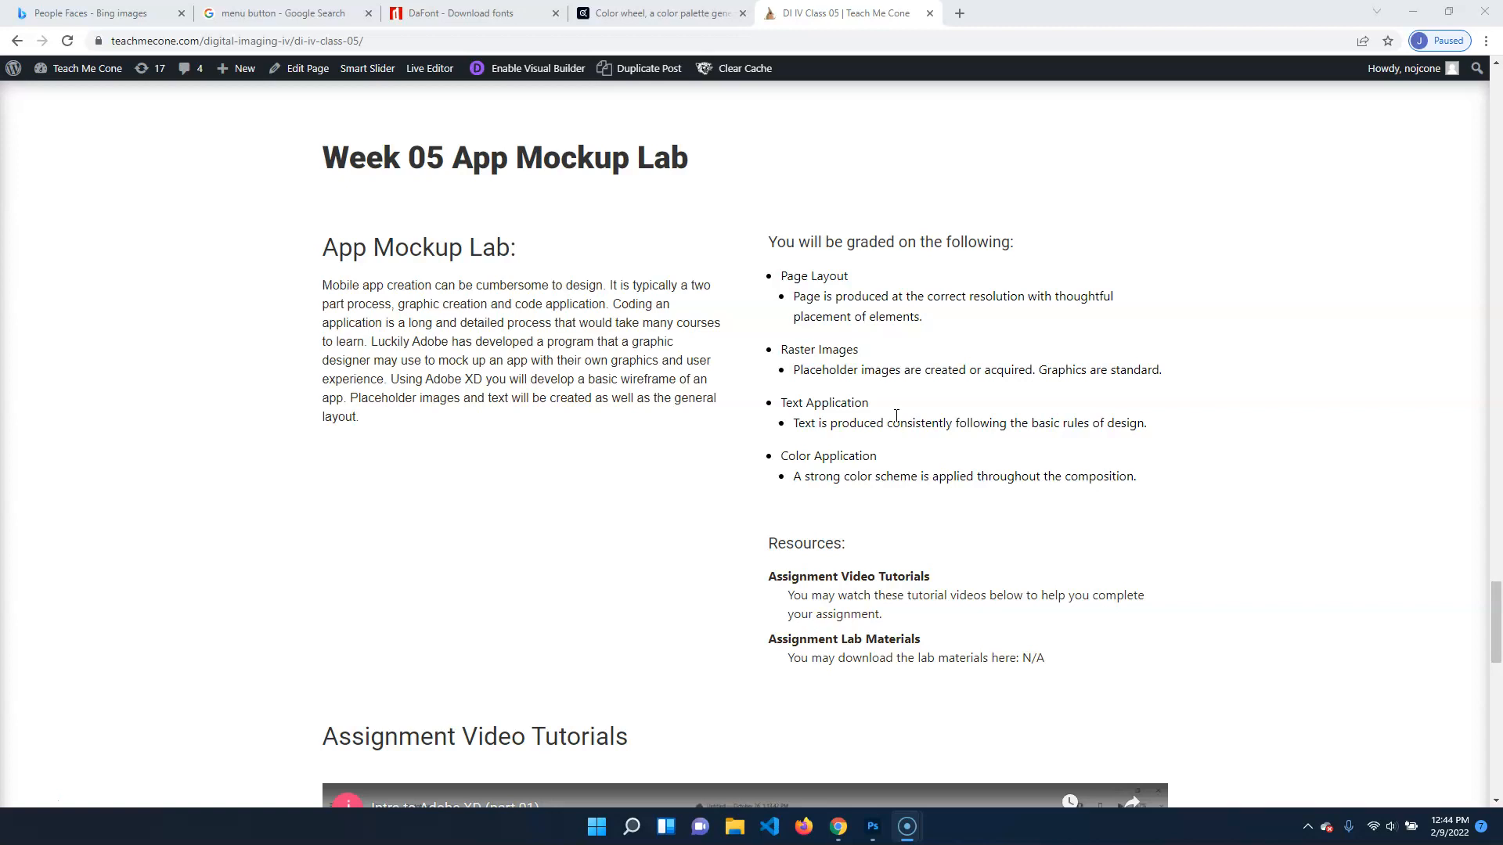
Switch to Photoshop and create a new document from the mobile iPhone 8/7/6 Plus preset, 1242 x 2208 px at 72 ppi
mouse_move(865, 824)
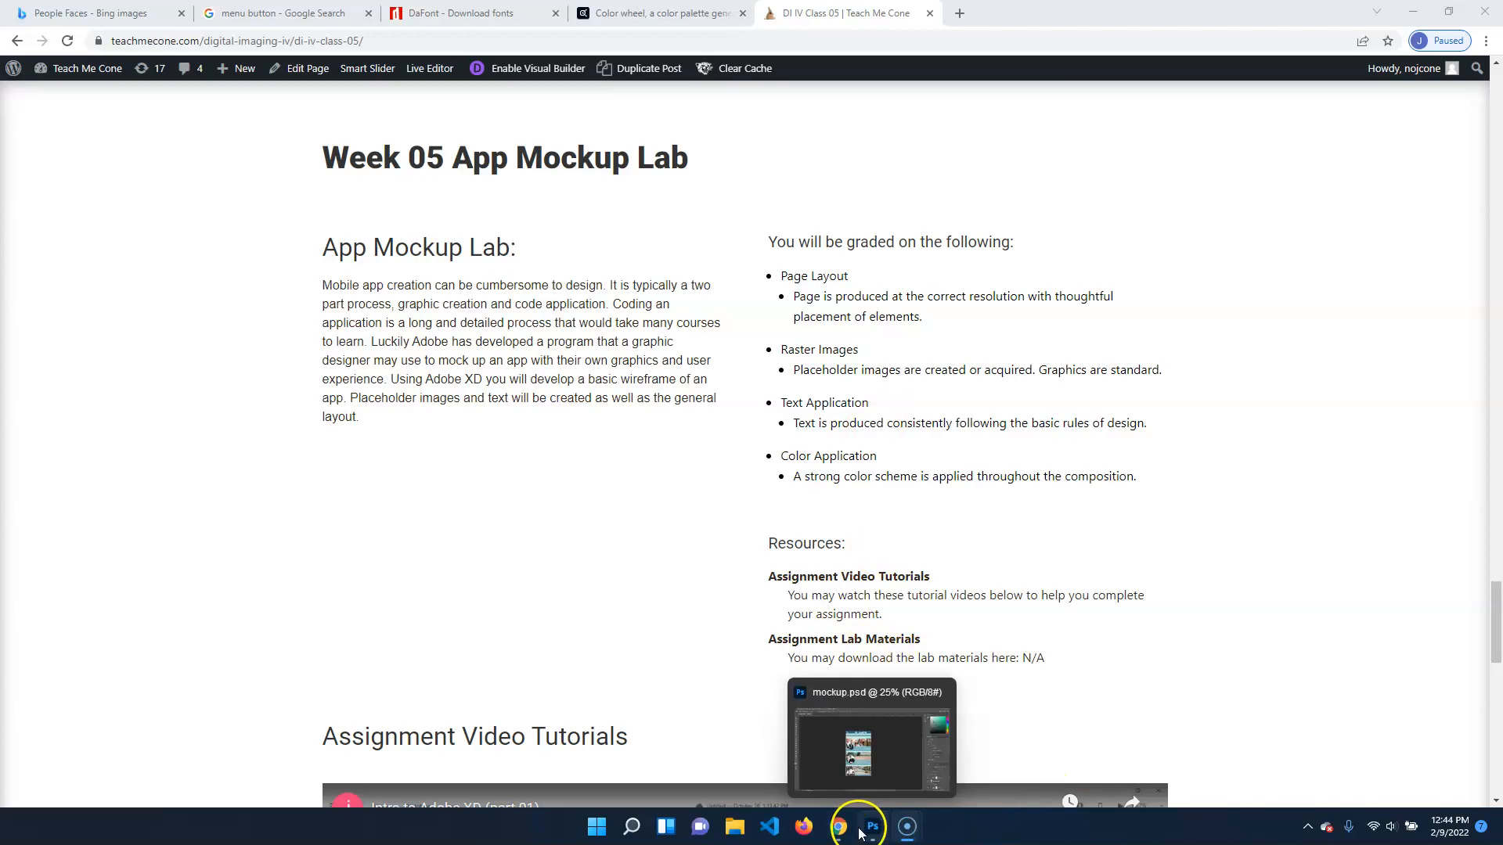
click(860, 755)
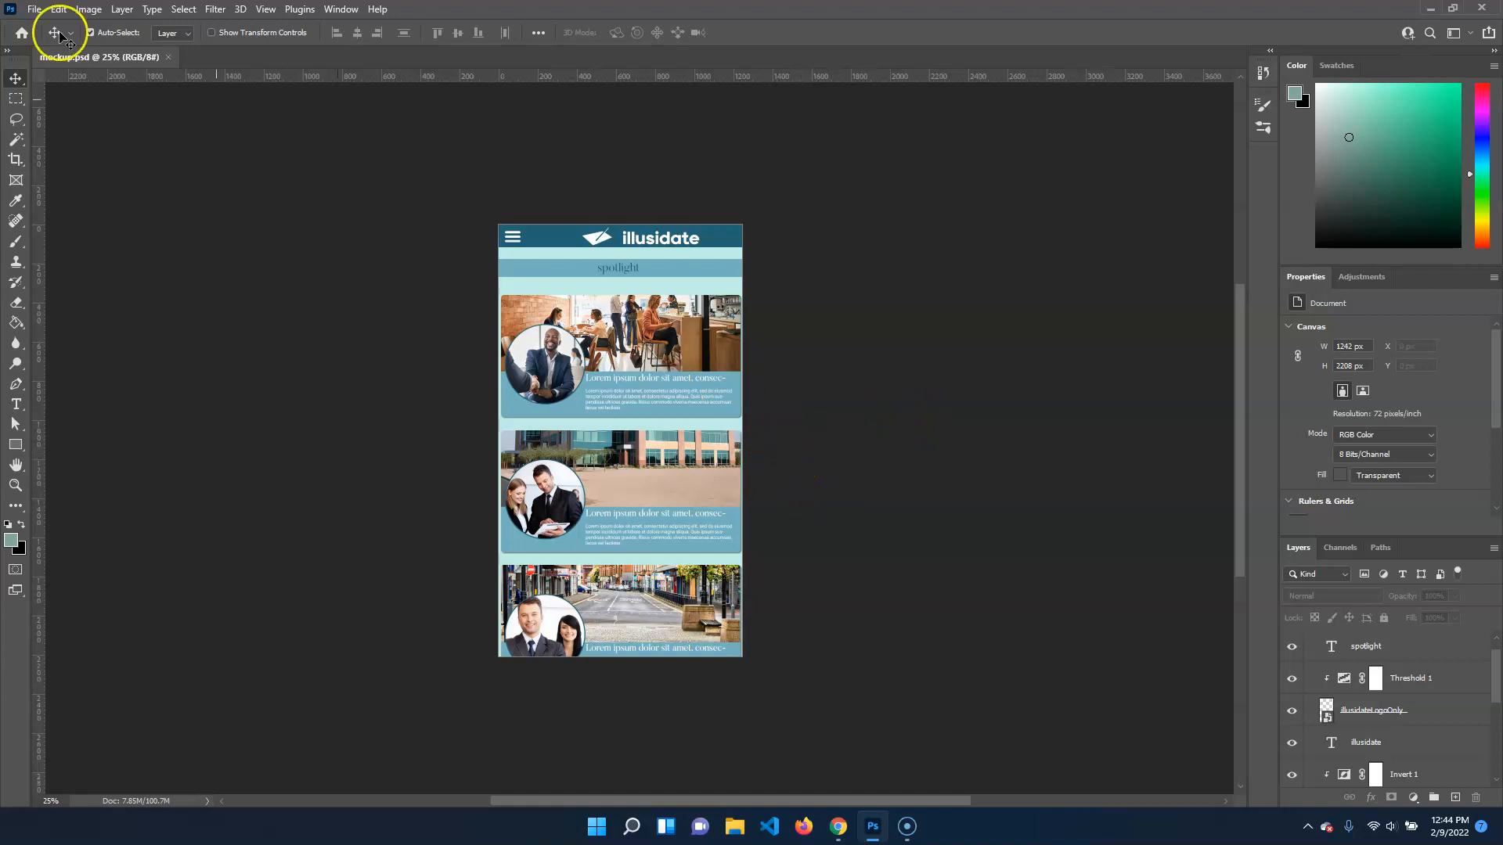
click(36, 9)
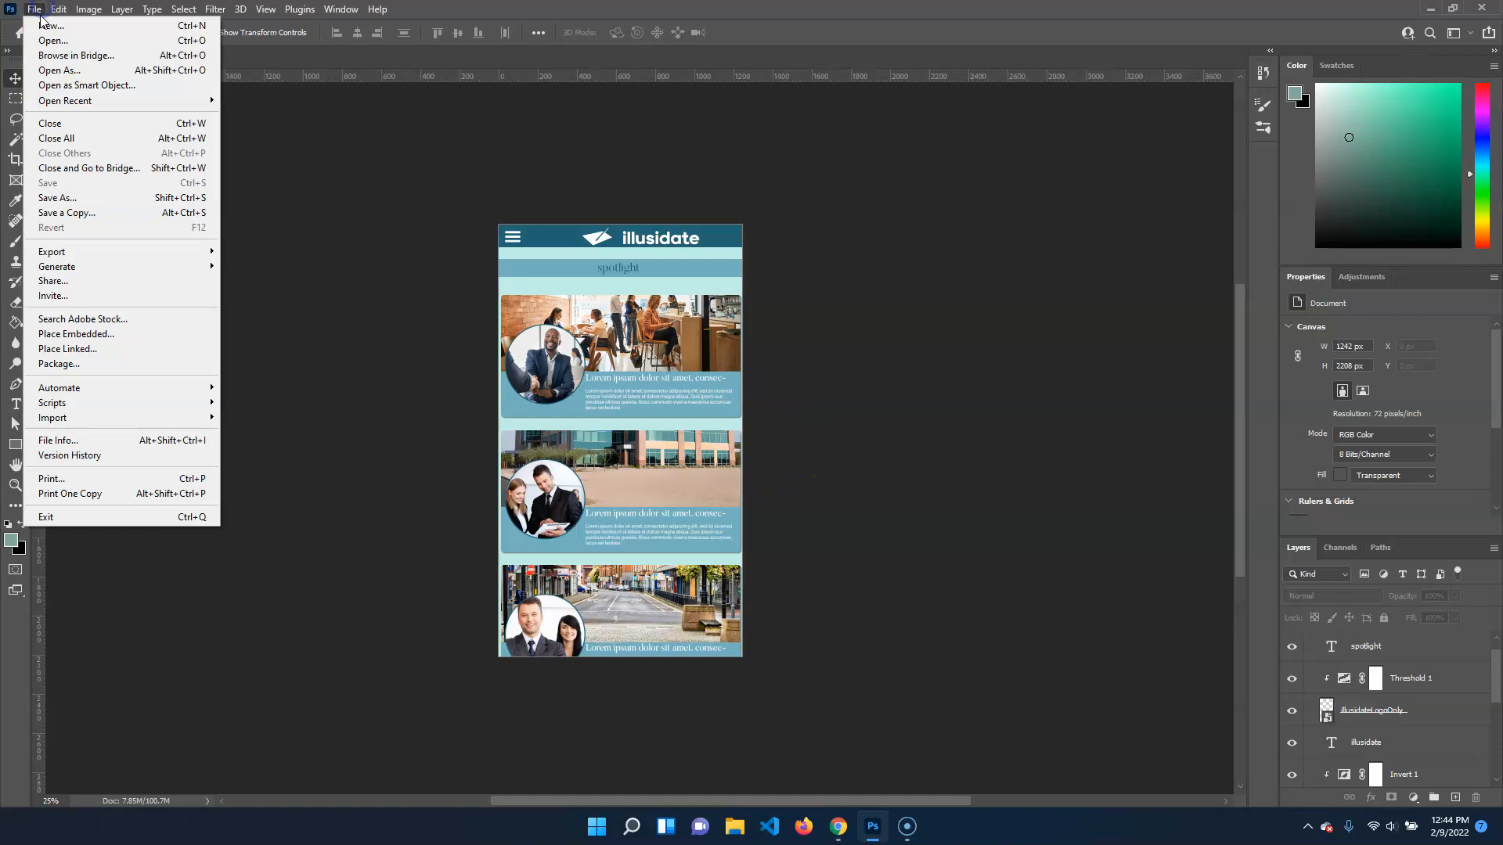
click(49, 25)
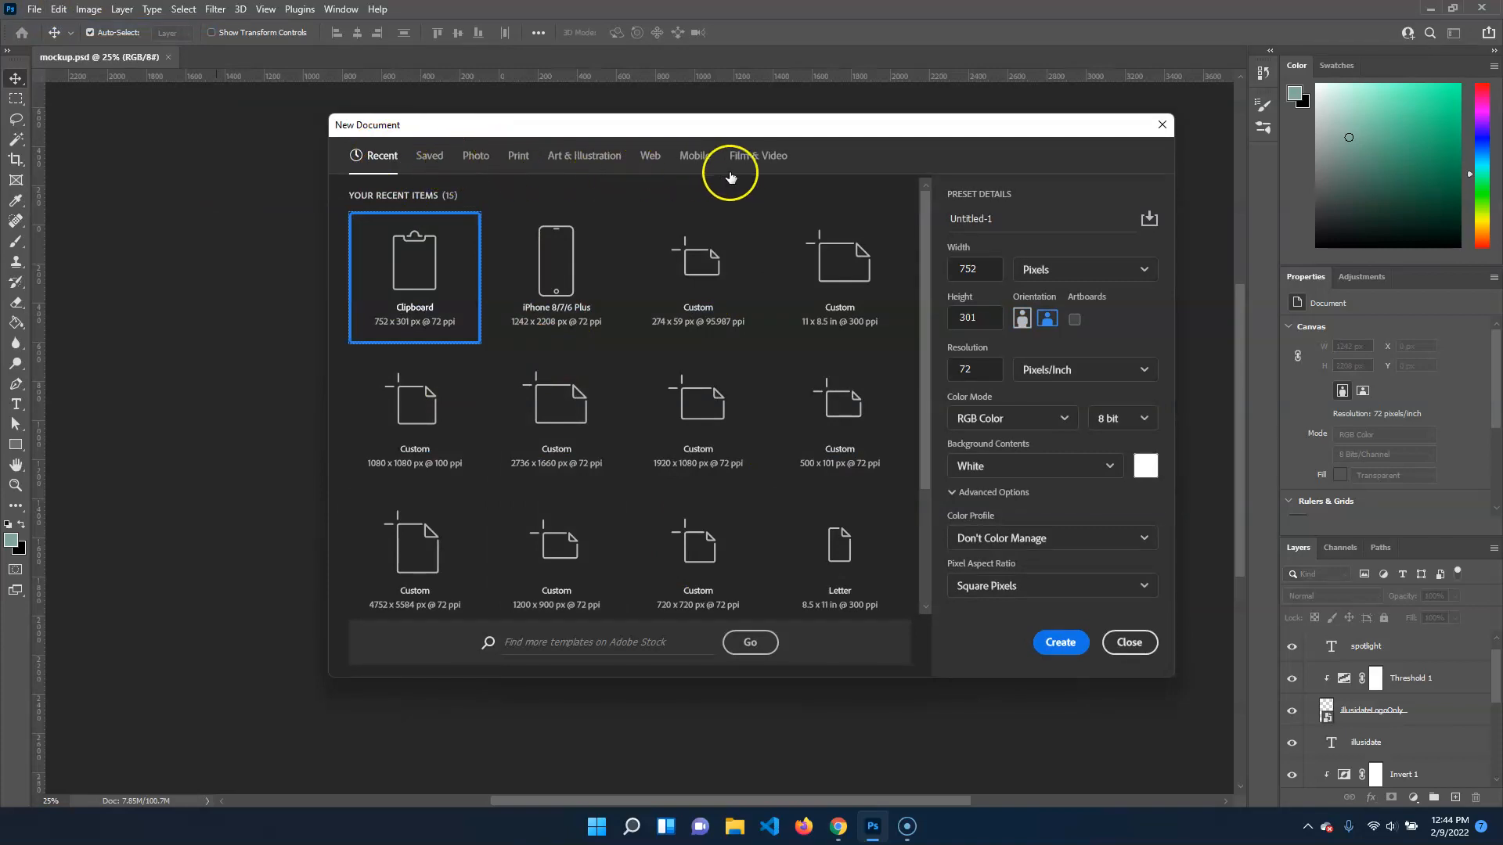
click(692, 154)
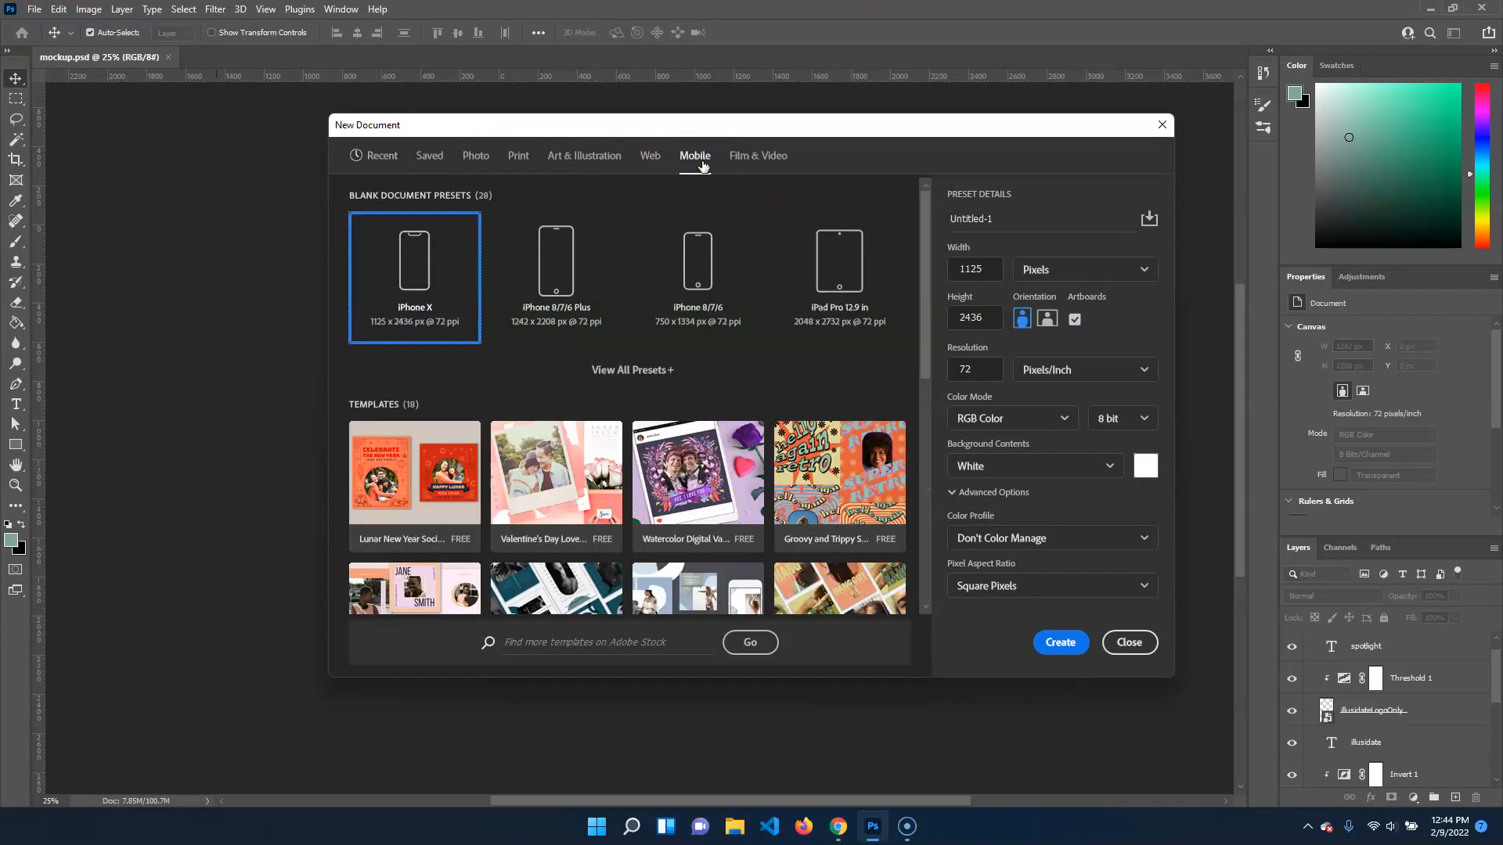
click(631, 370)
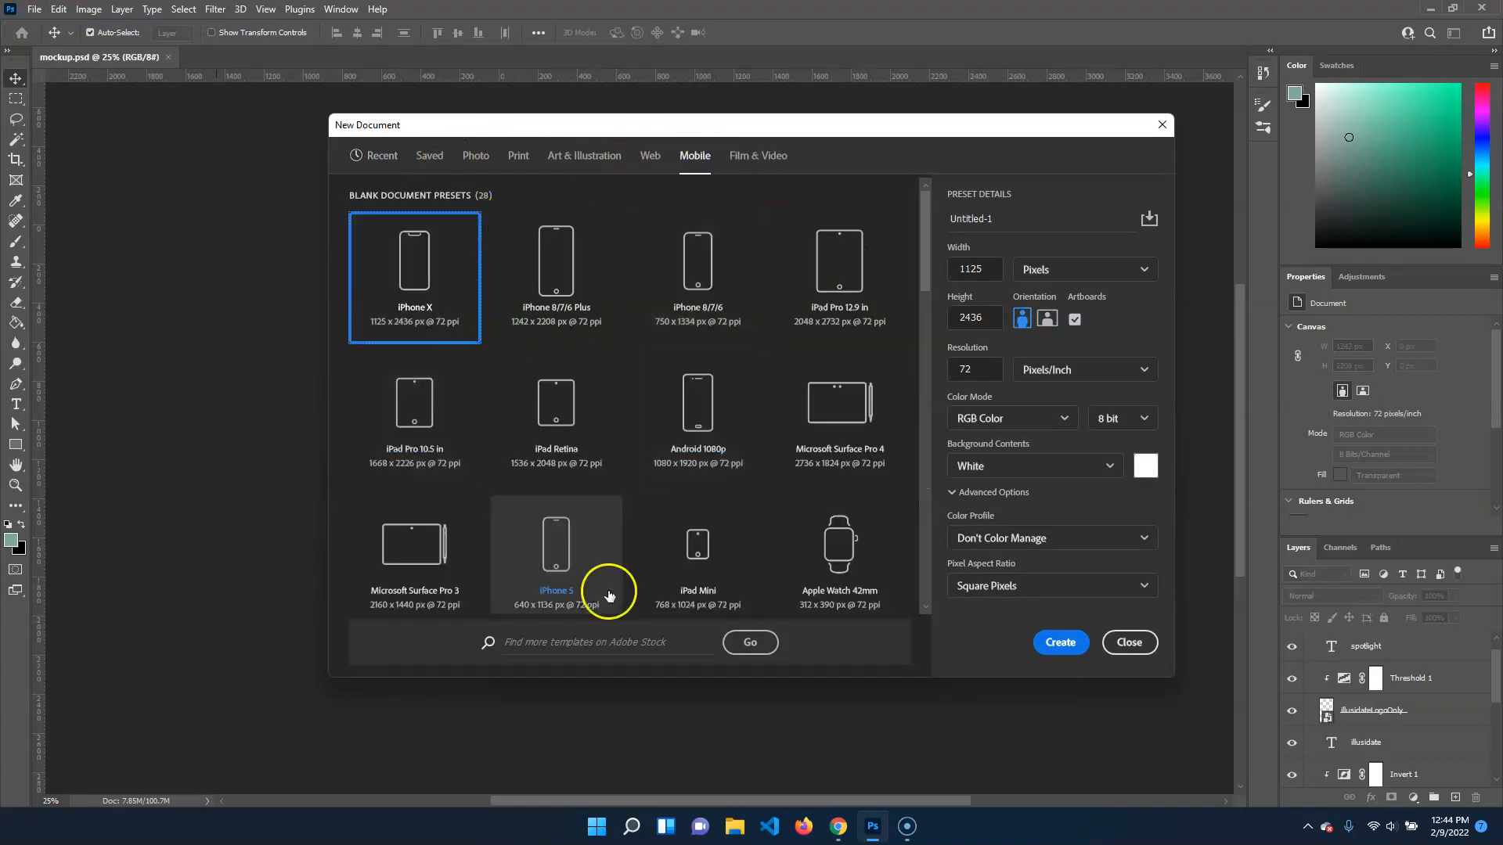
scroll(827, 414, down, 5)
scroll(826, 419, up, 5)
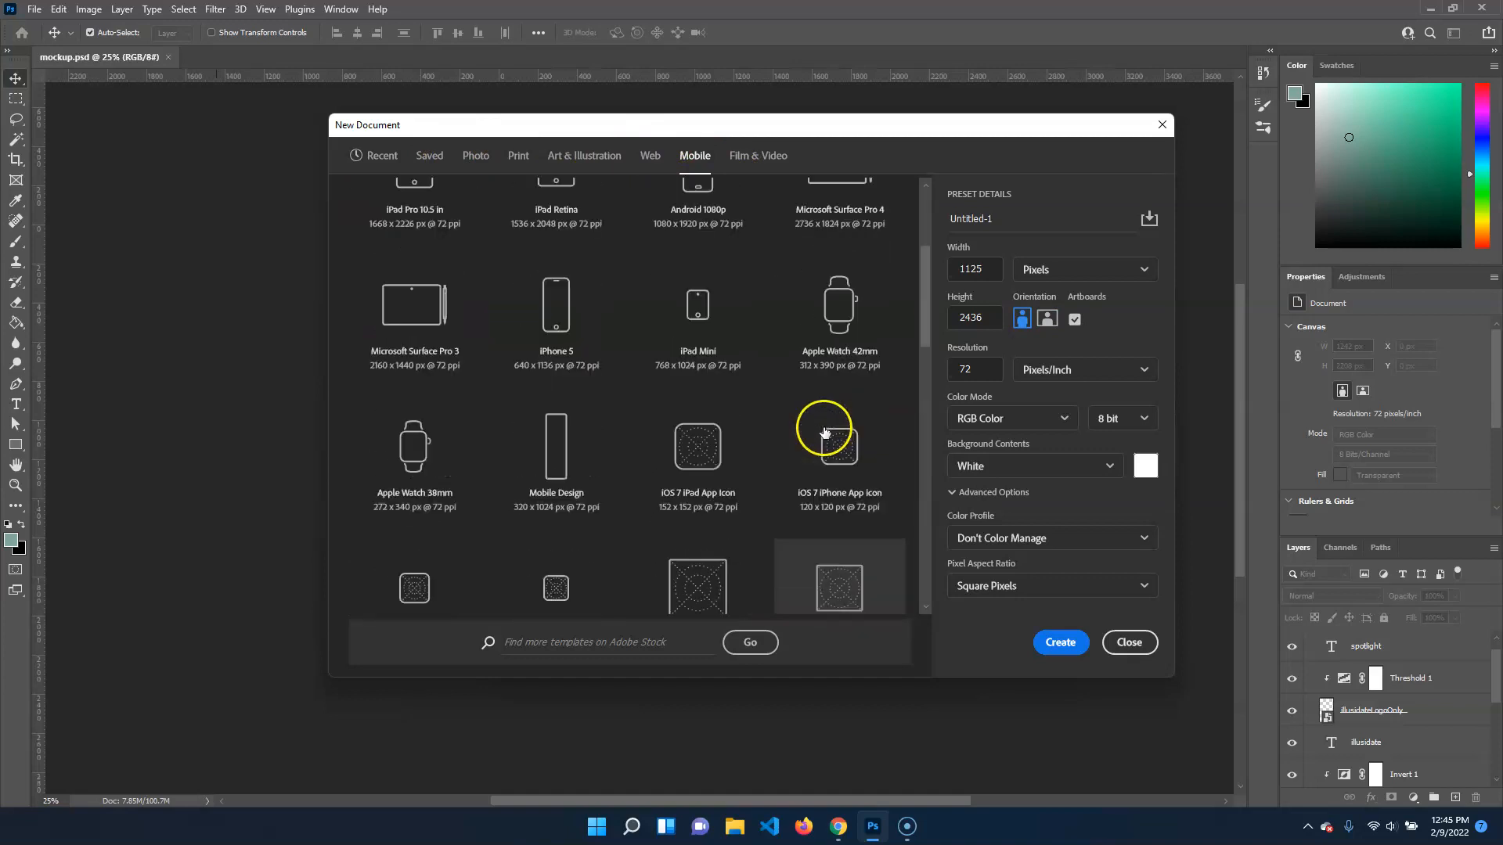
click(587, 249)
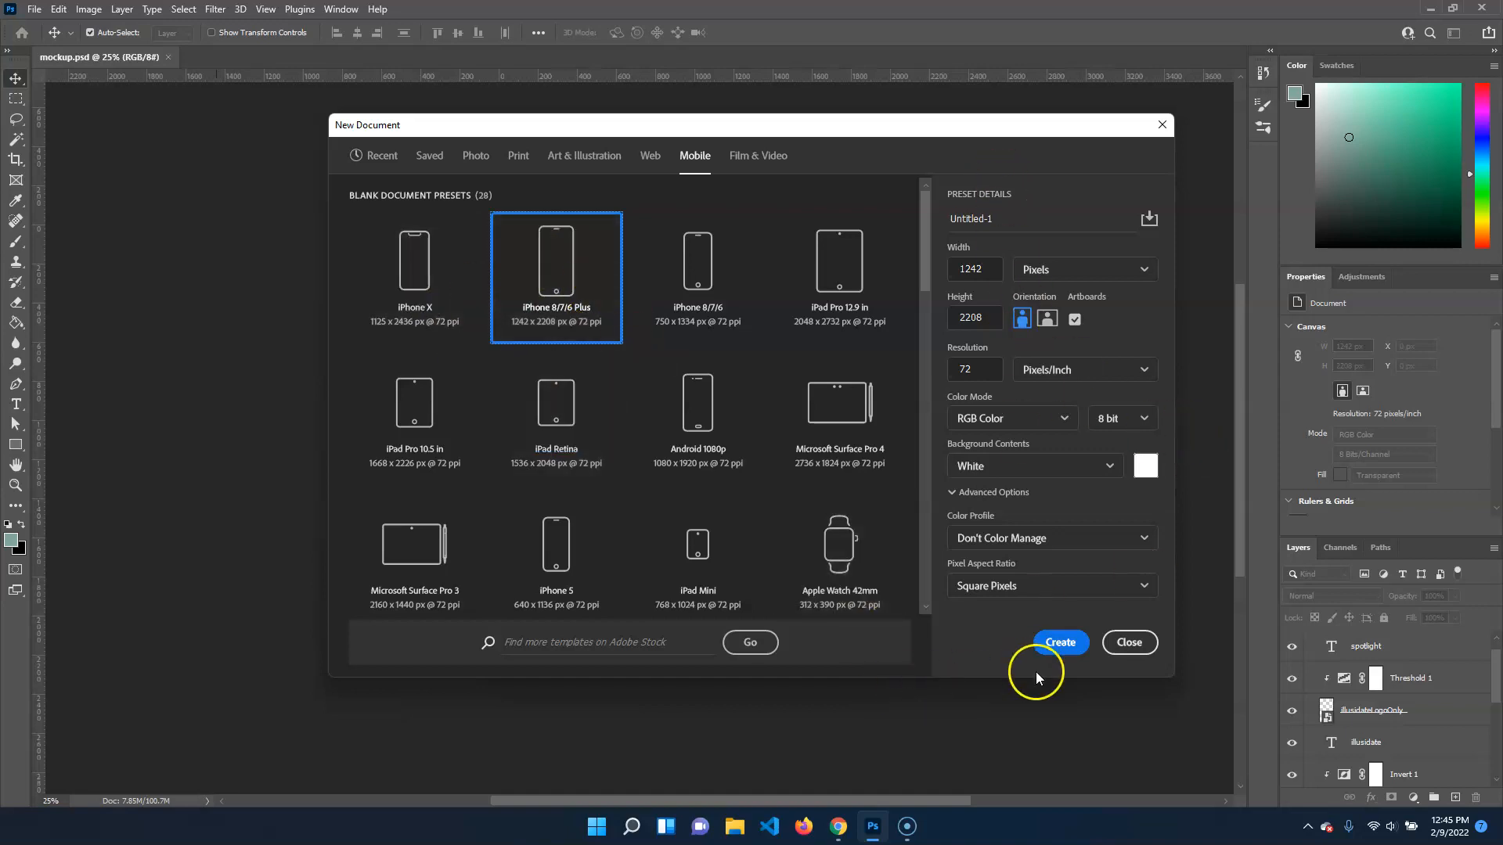
click(1061, 640)
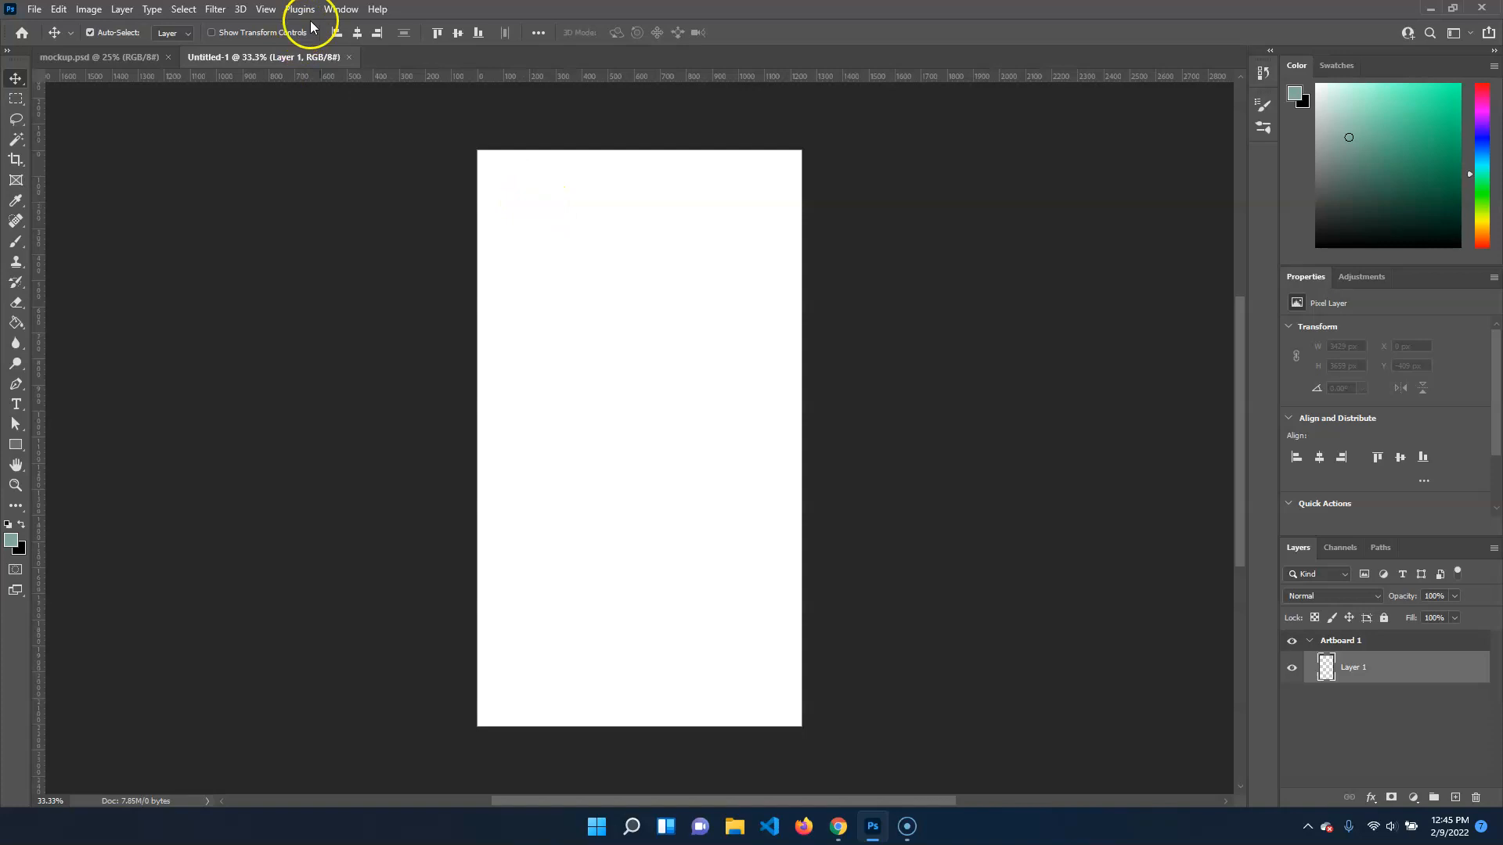
click(341, 8)
mouse_move(298, 8)
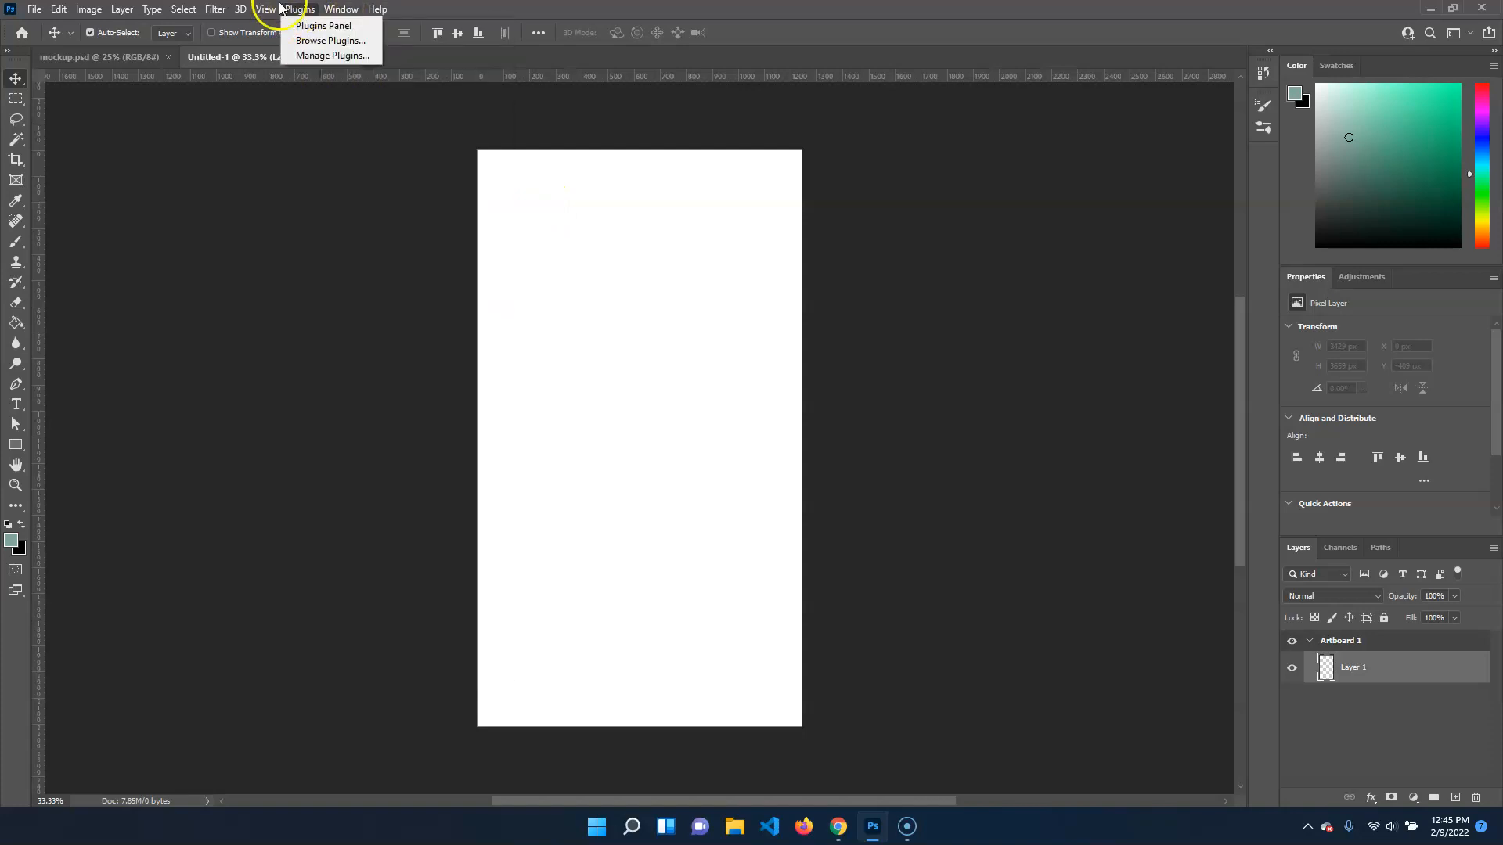
click(322, 493)
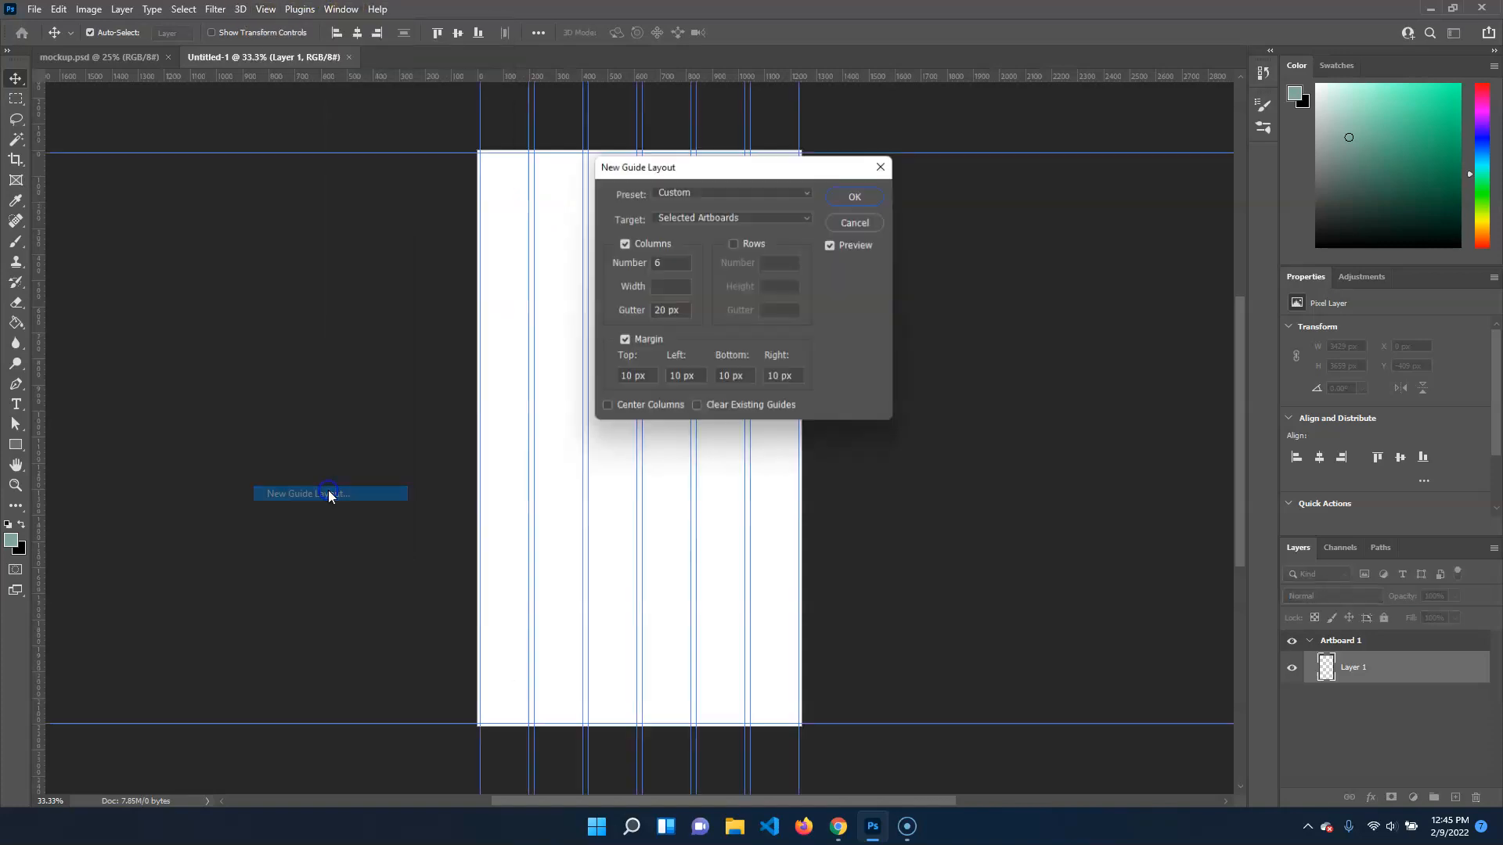
drag(733, 164, 1036, 243)
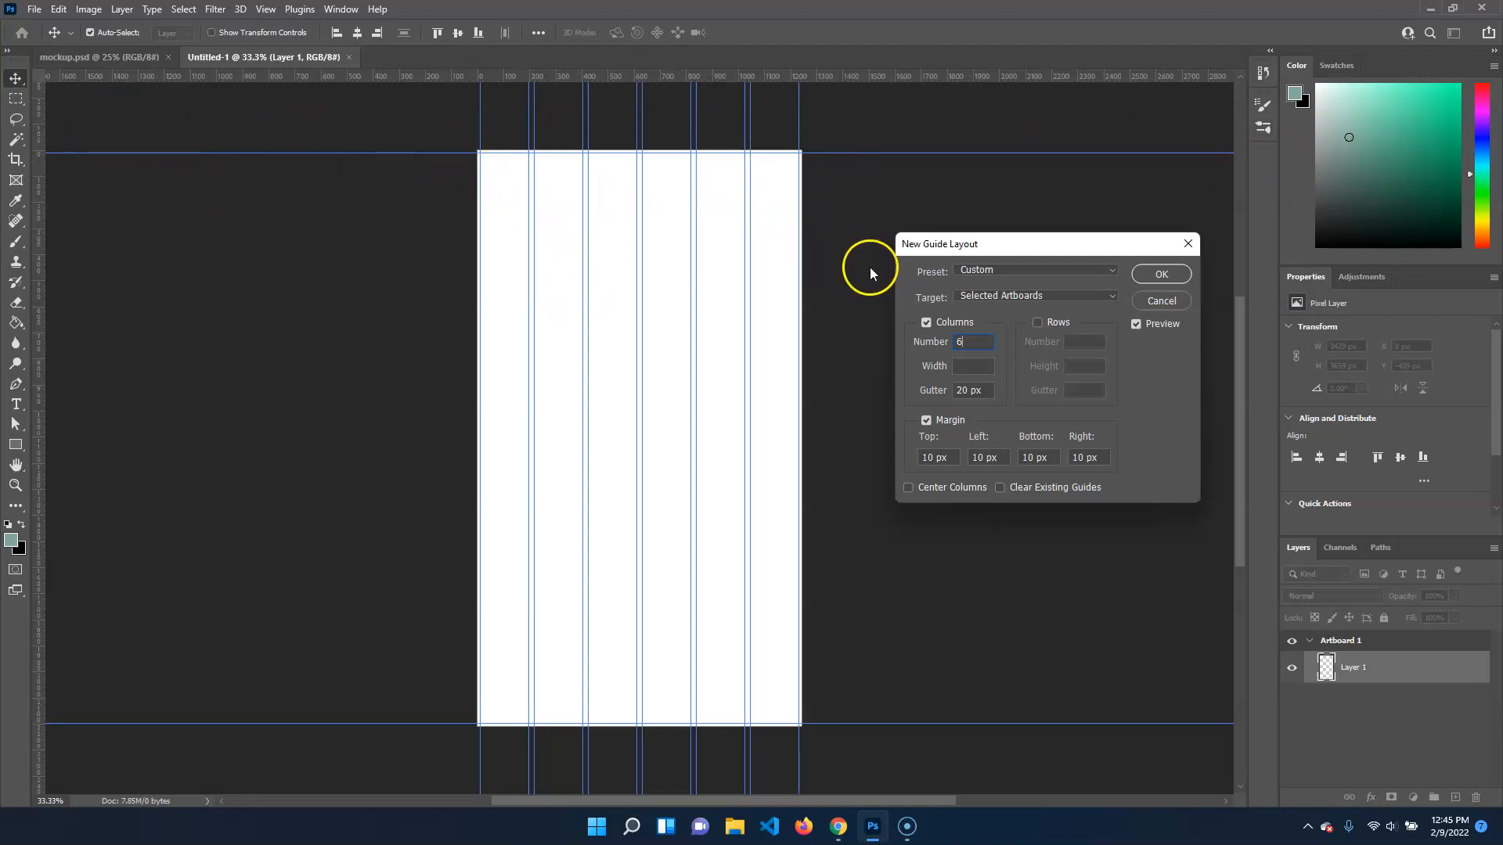
click(979, 342)
click(986, 342)
key(Return)
key(ctrl+semicolon)
Add a guide layout to the artboard with 6 columns, a 20 px gutter and 10 px margins on all sides
click(229, 10)
mouse_move(265, 10)
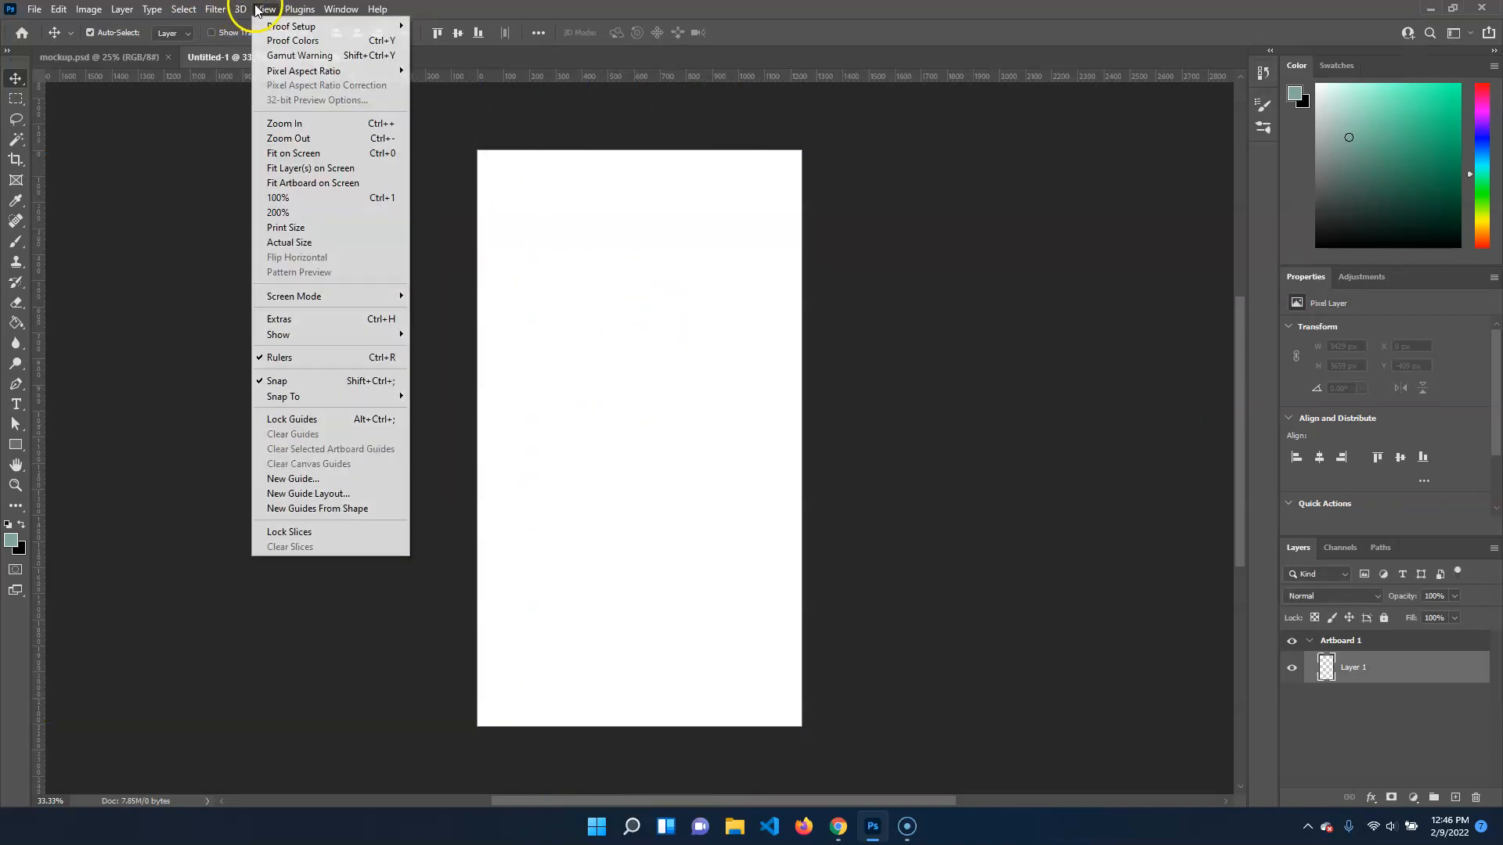
click(365, 494)
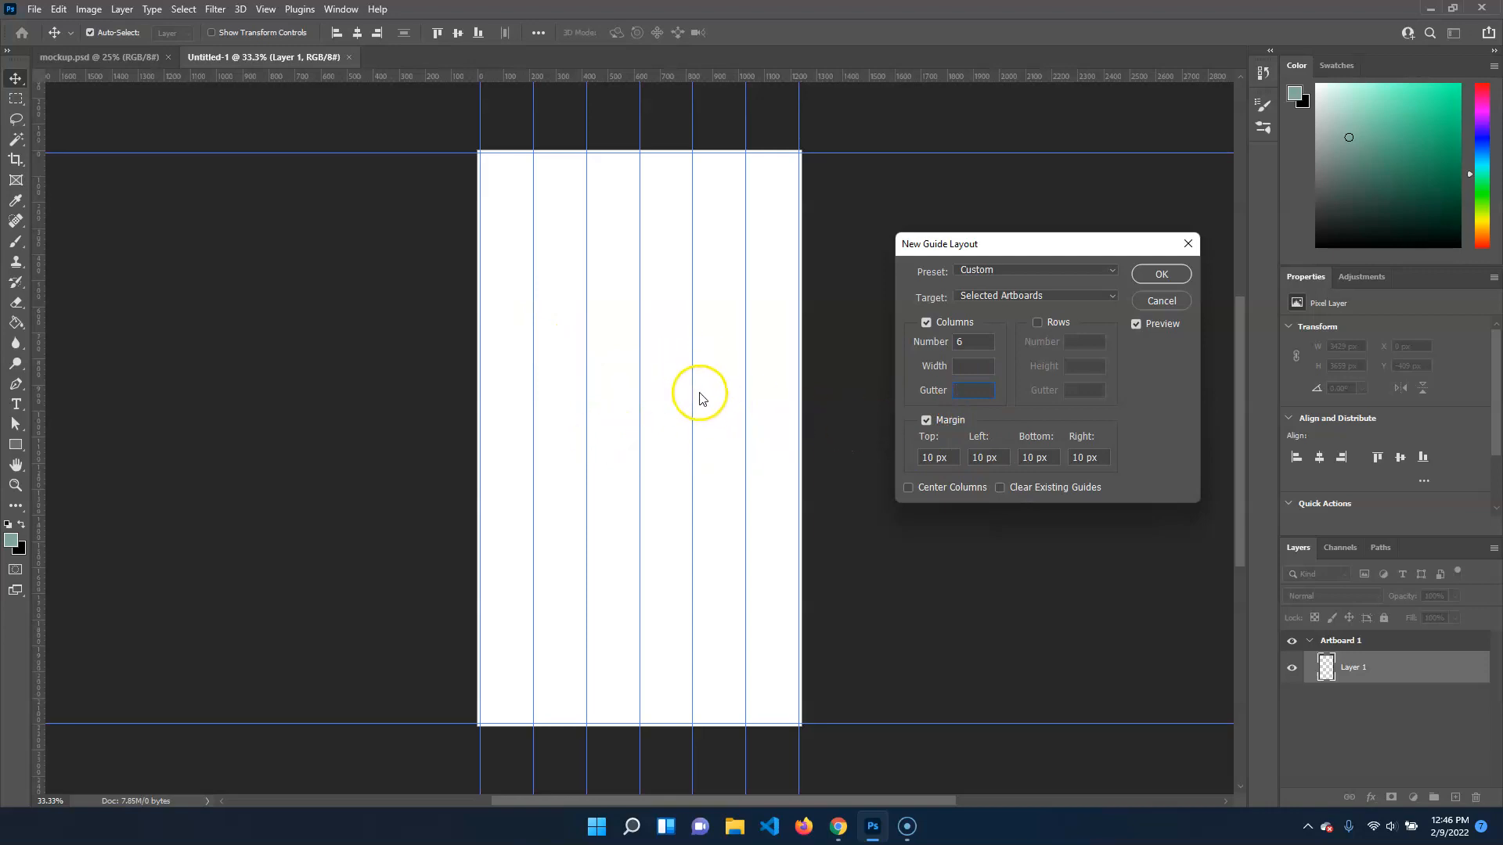
click(971, 389)
text(20)
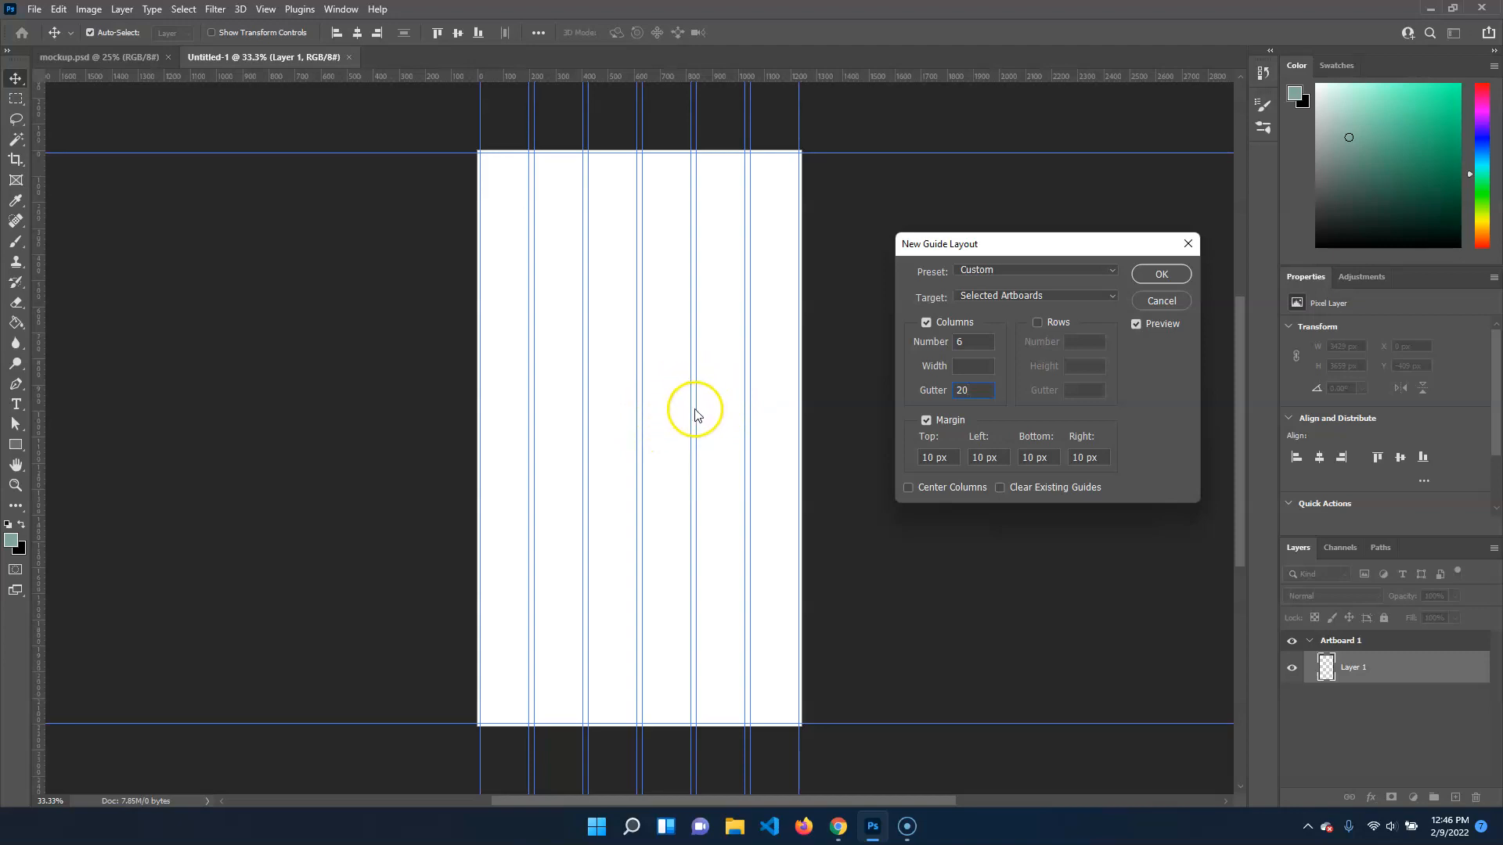
click(938, 458)
click(975, 341)
click(971, 344)
click(976, 339)
click(976, 335)
click(1178, 272)
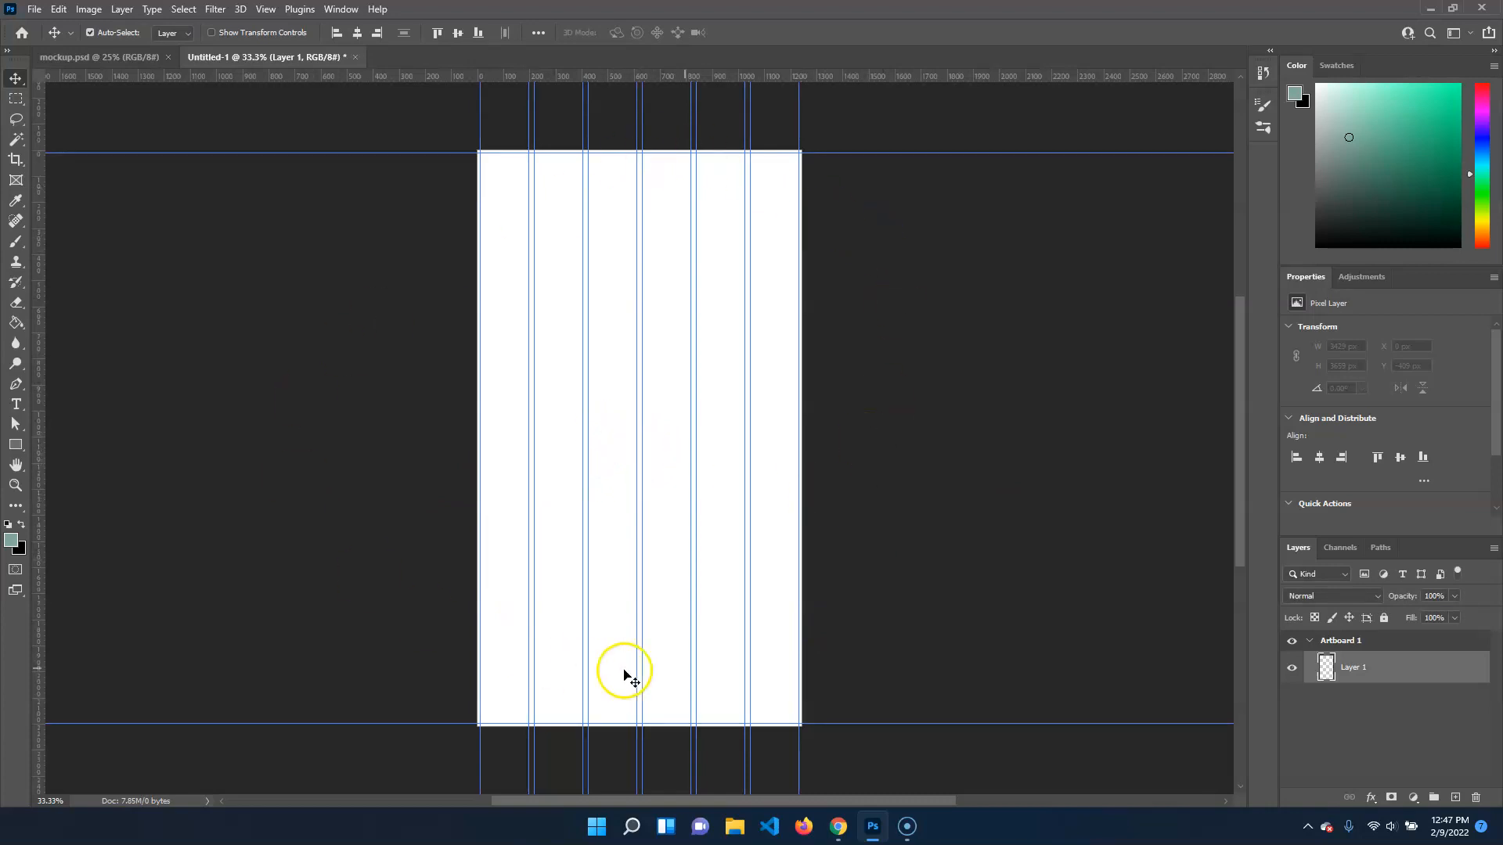
Check which elements the snapping options include, such as guides, layers and artboard bounds
click(266, 9)
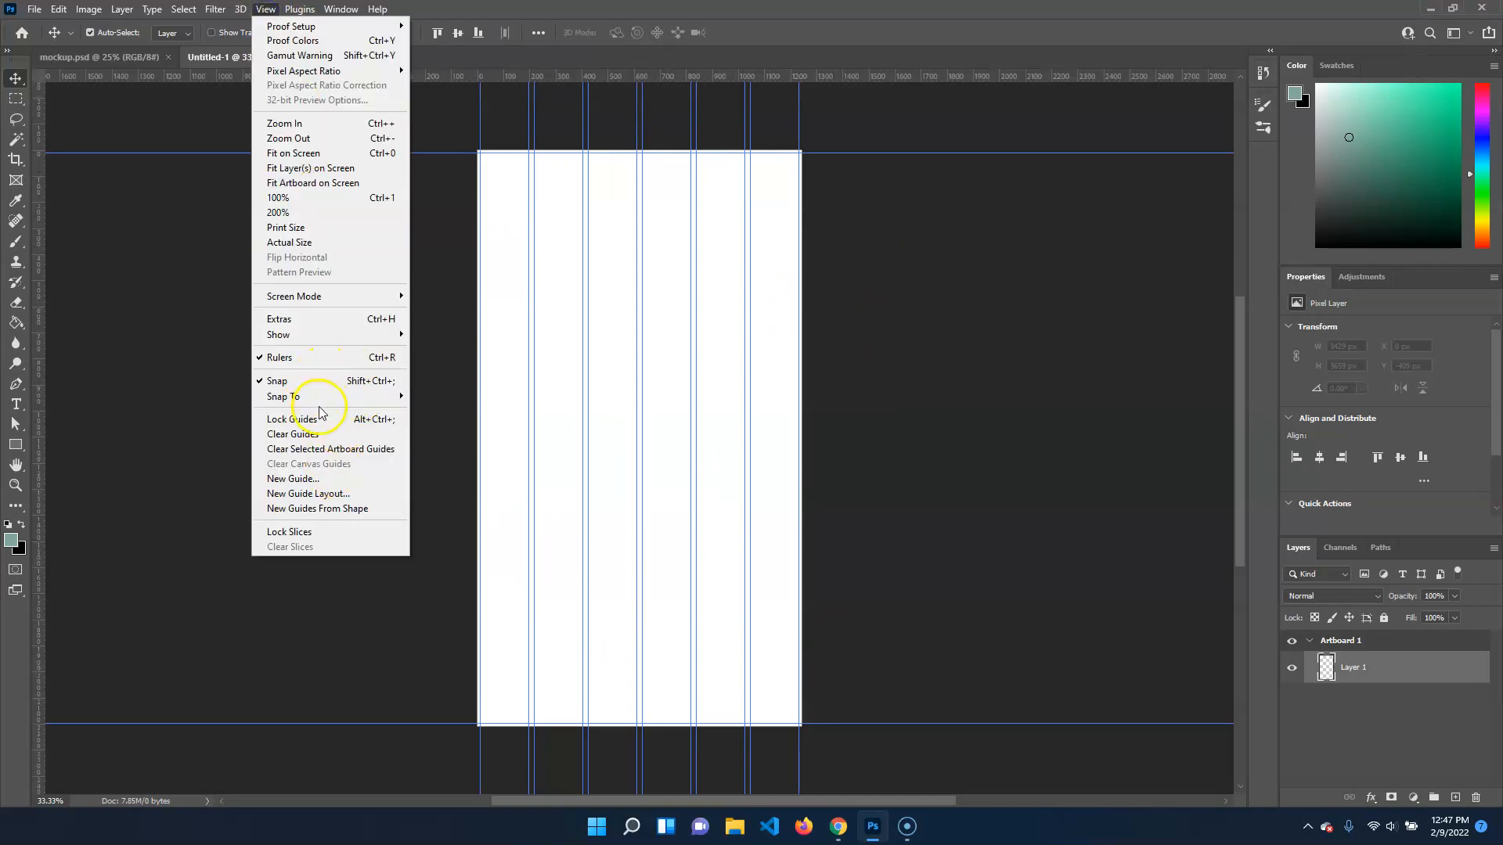
mouse_move(388, 402)
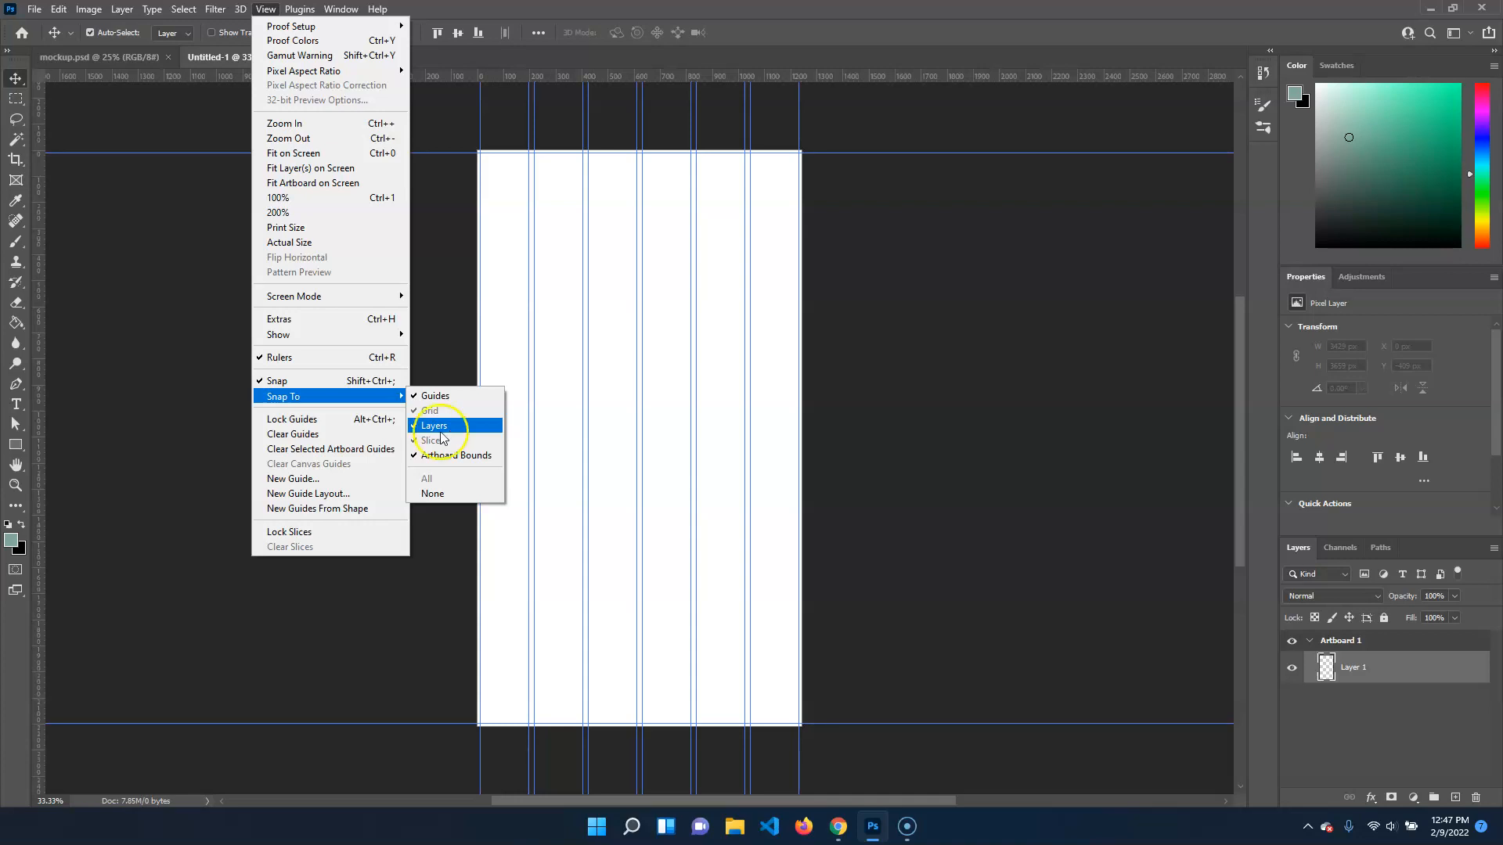
click(876, 323)
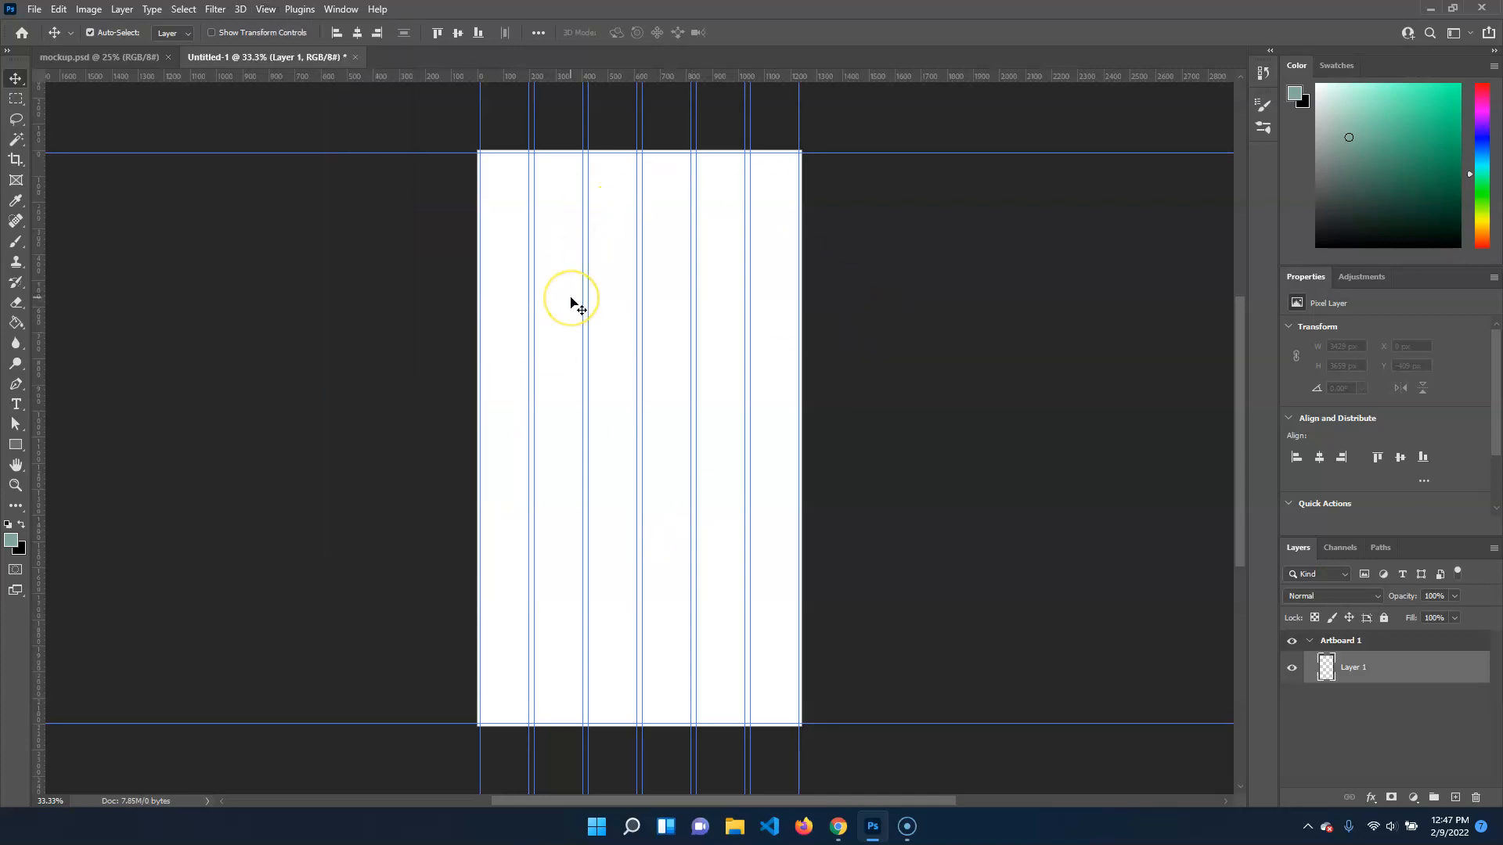
Switch to Chrome and load the color wheel at color.adobe.com, briefly trying the site's light theme
mouse_move(846, 818)
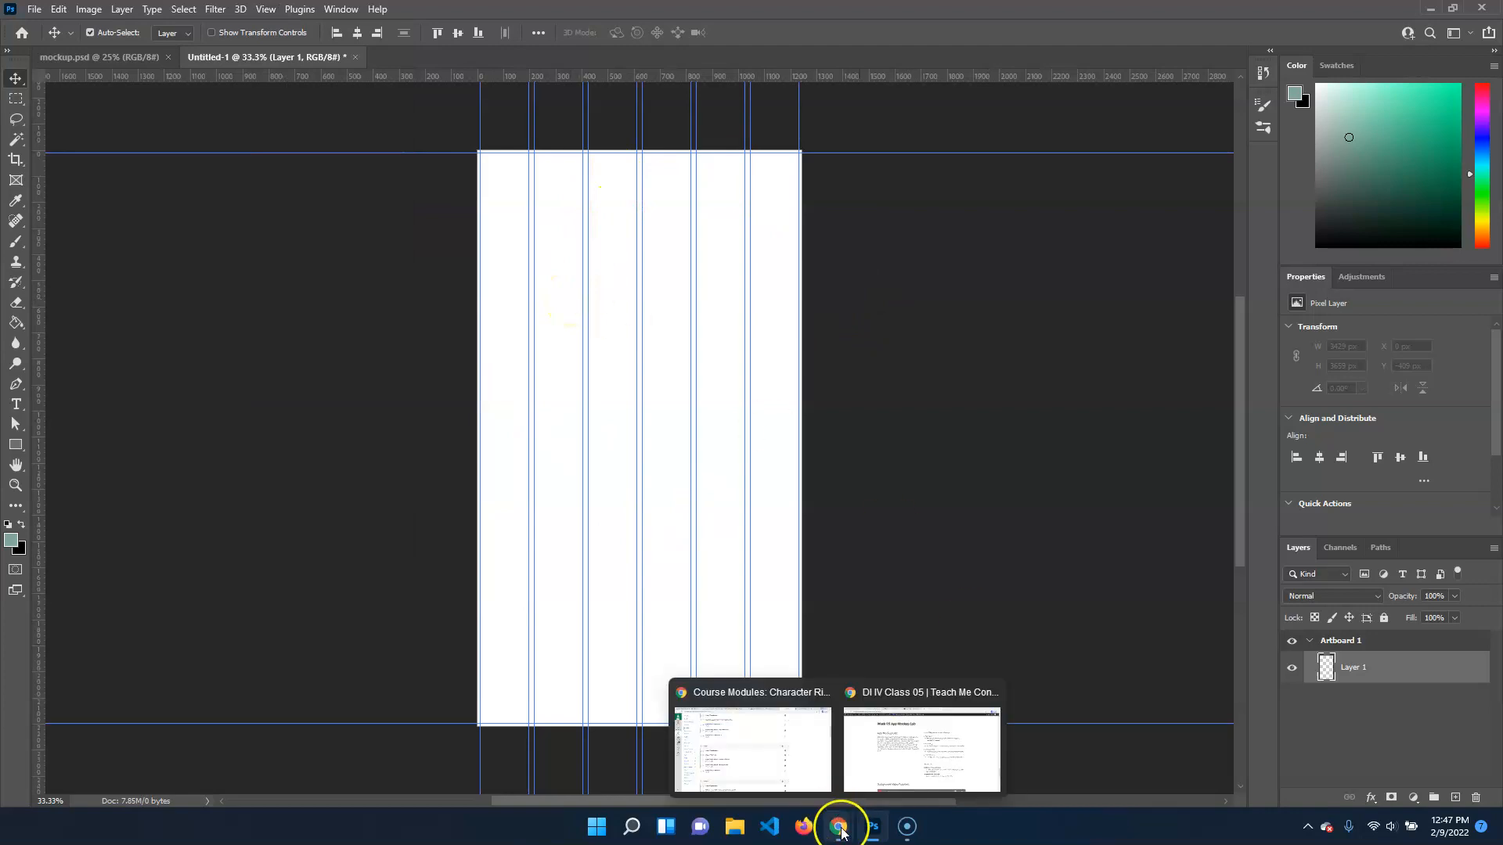
click(872, 787)
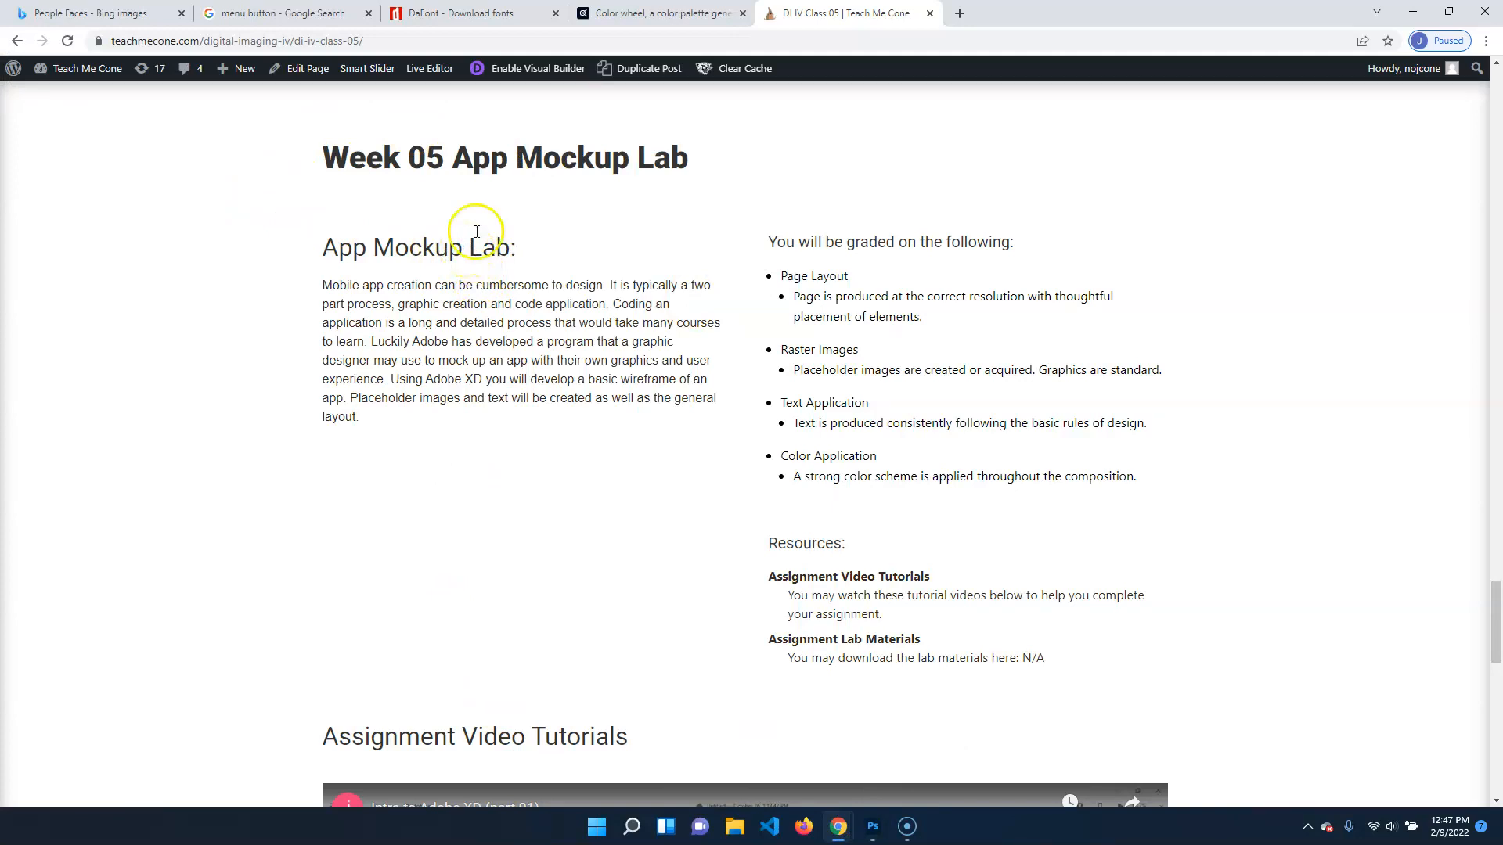
click(604, 11)
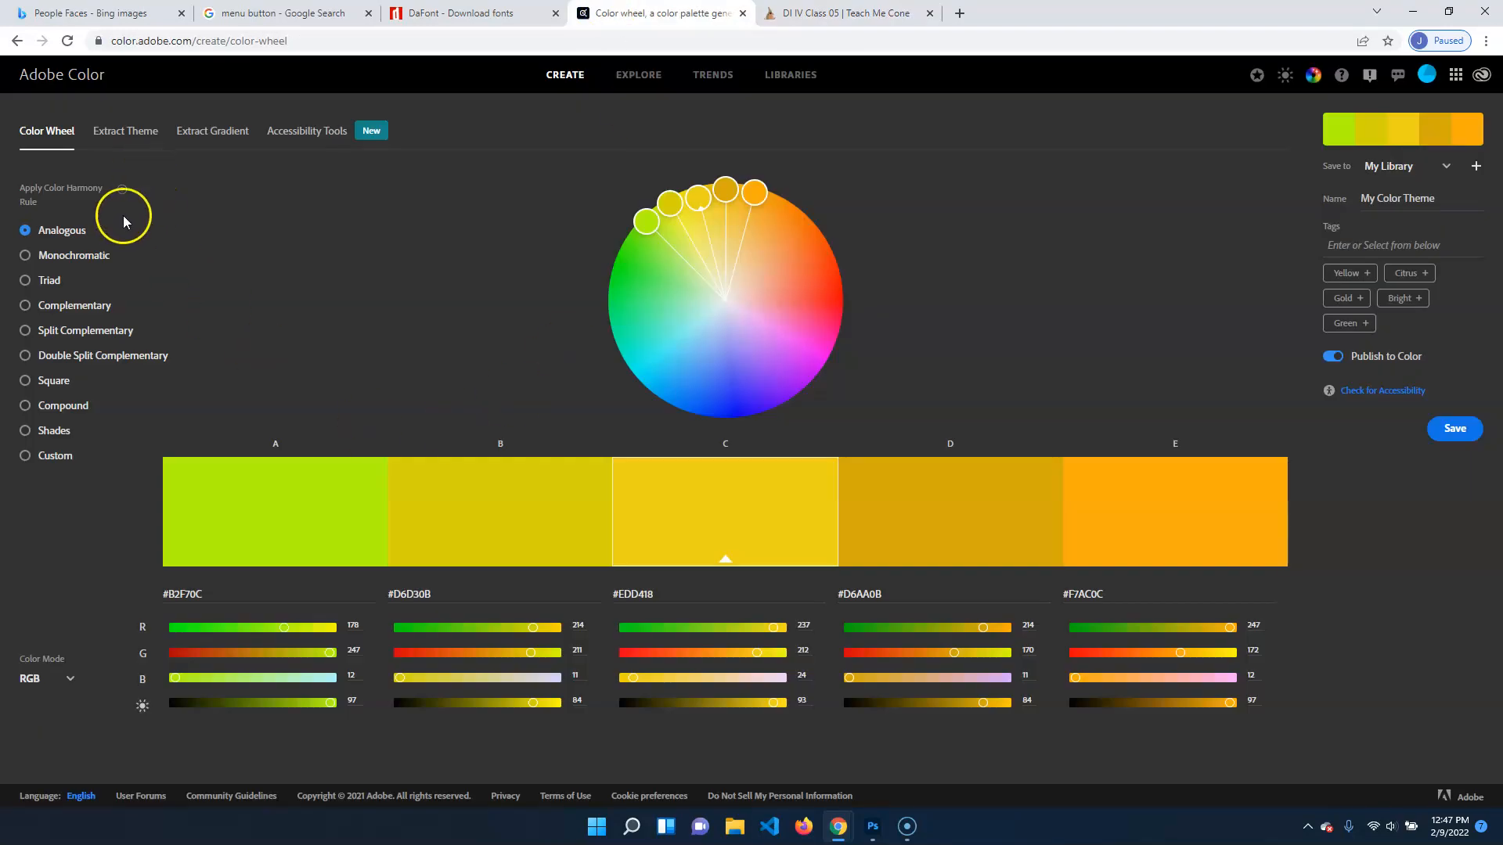
click(339, 40)
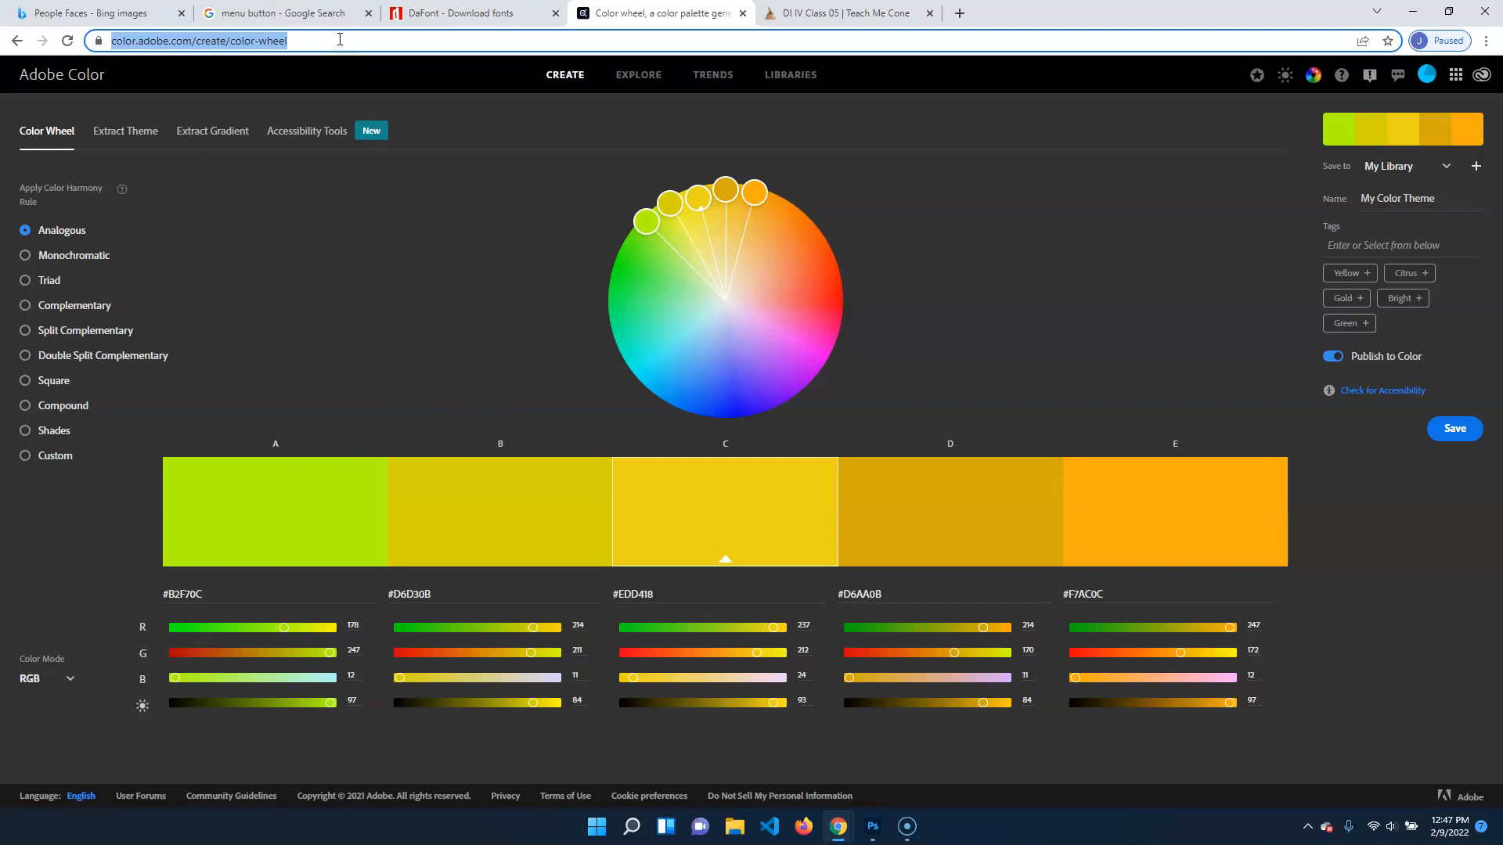
text(color.adobe)
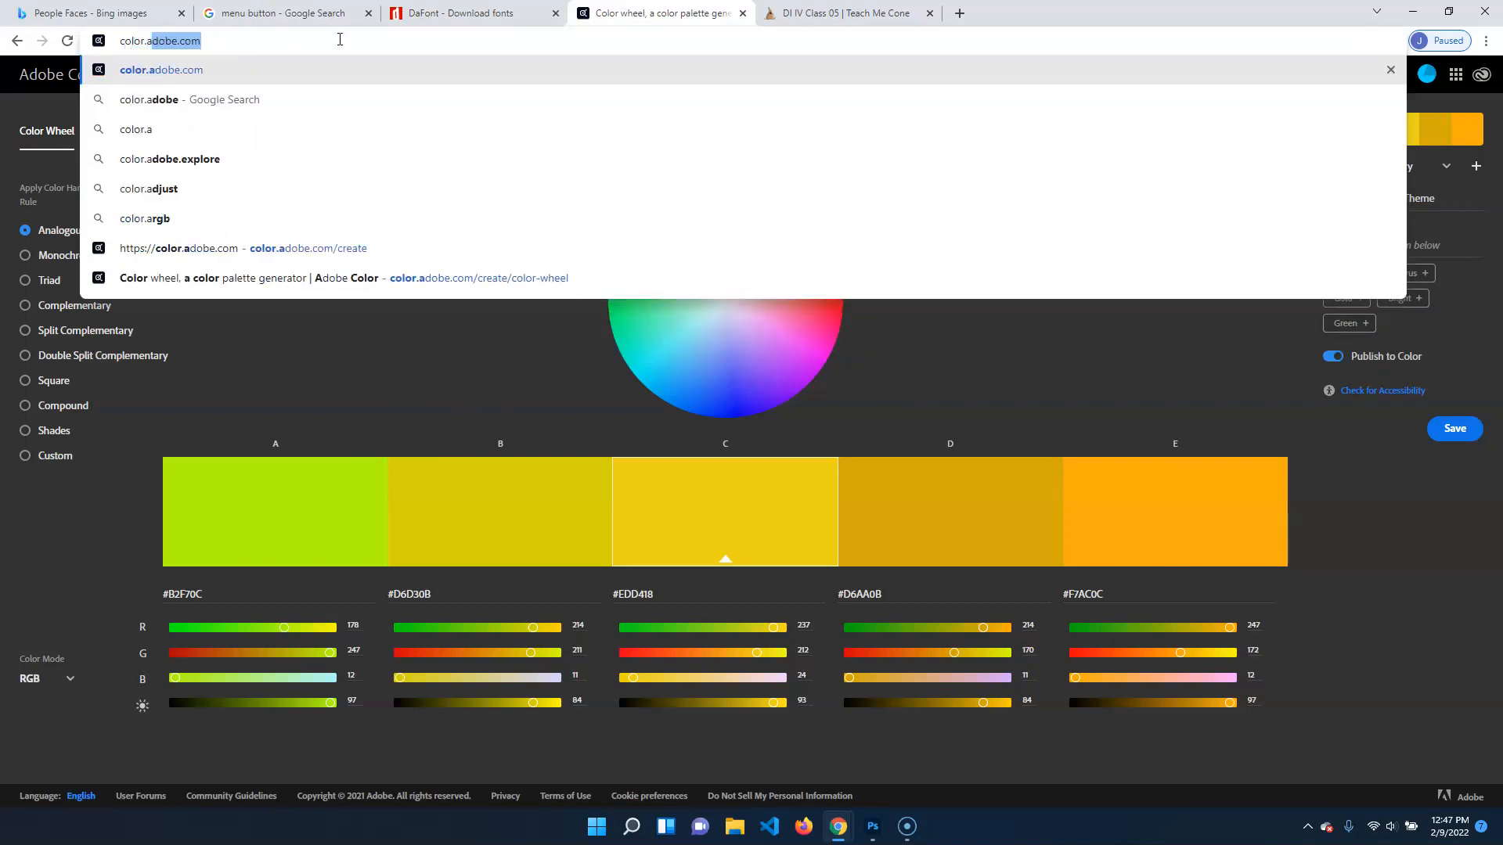
key(Return)
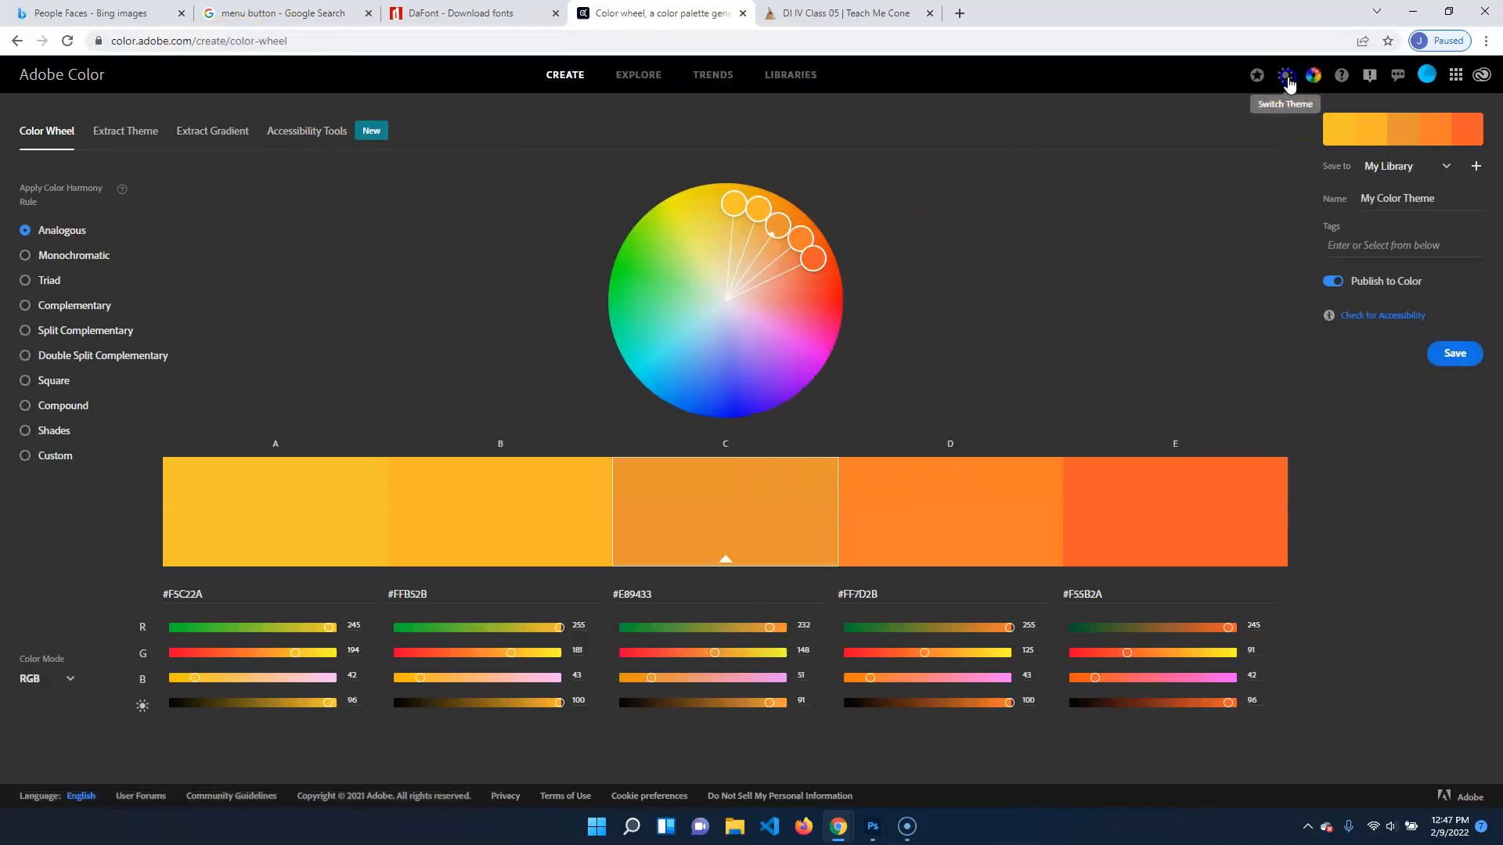
click(1285, 74)
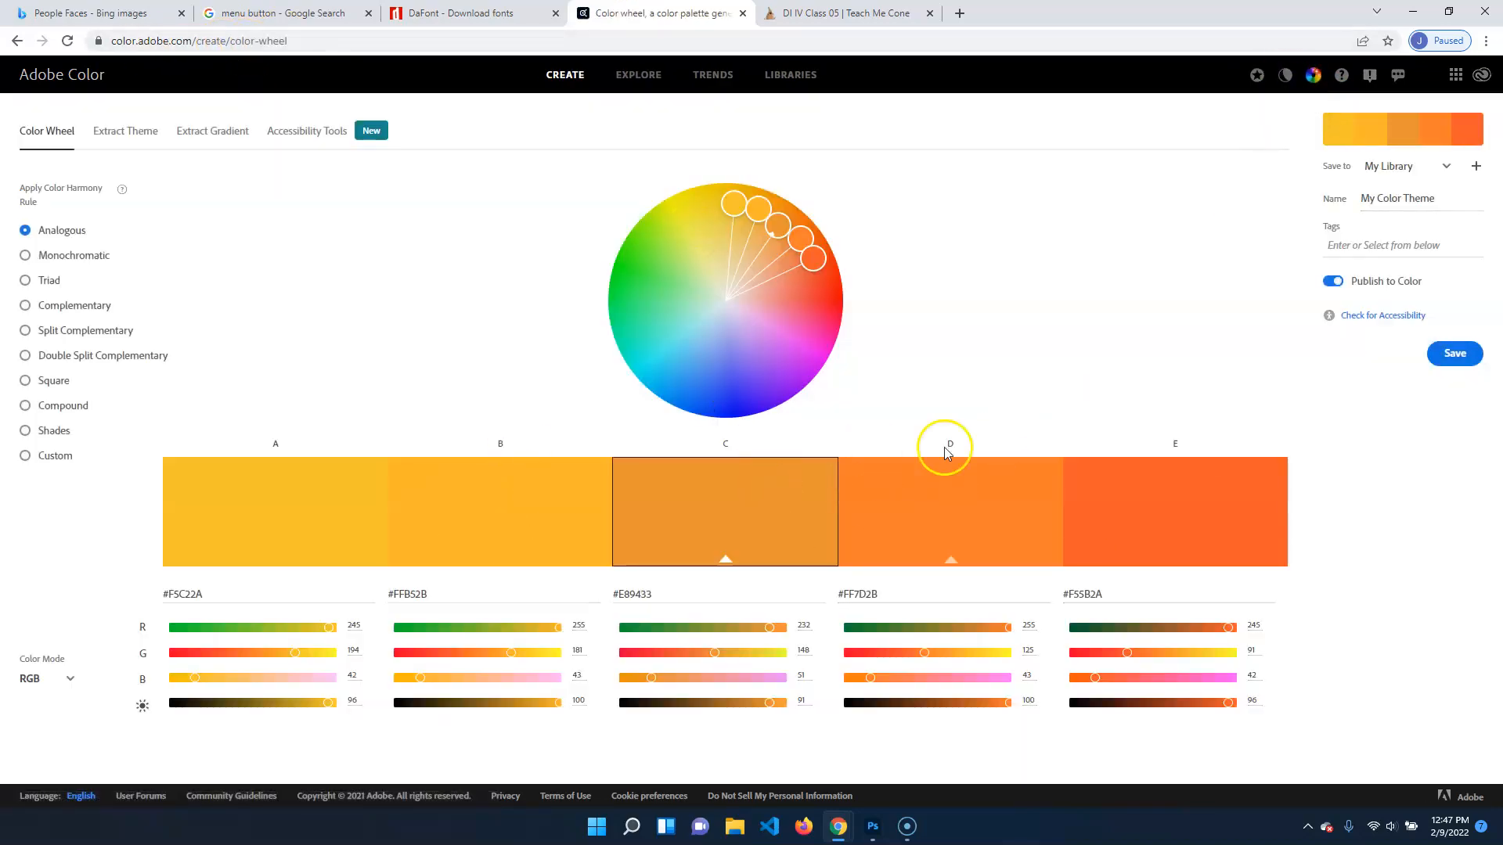
click(1282, 83)
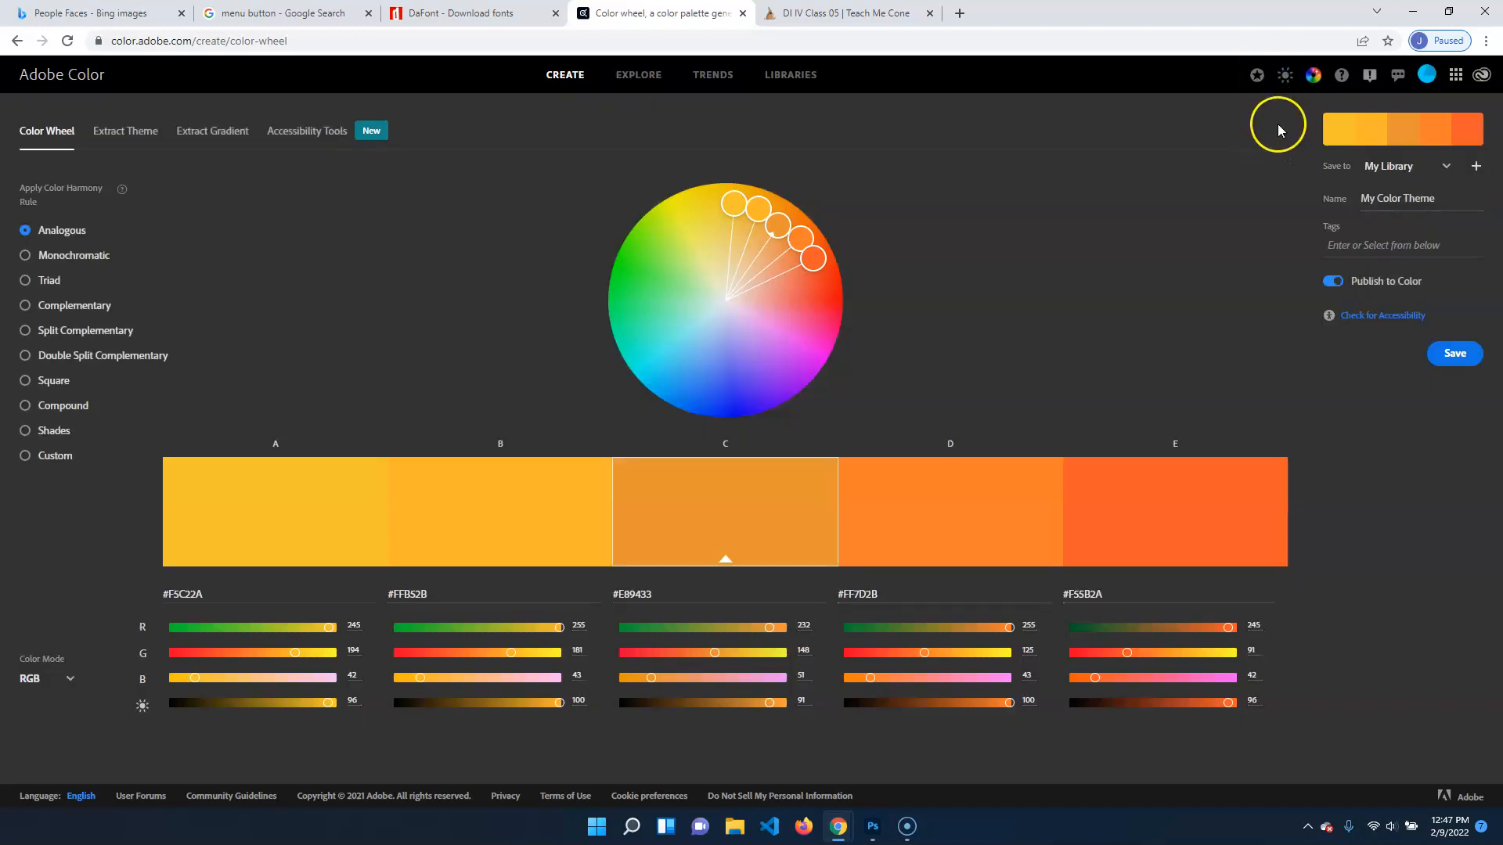
Spread the analogous palette widely around a red base color, #EB3636, and select the hex codes of individual swatches
drag(777, 226, 816, 300)
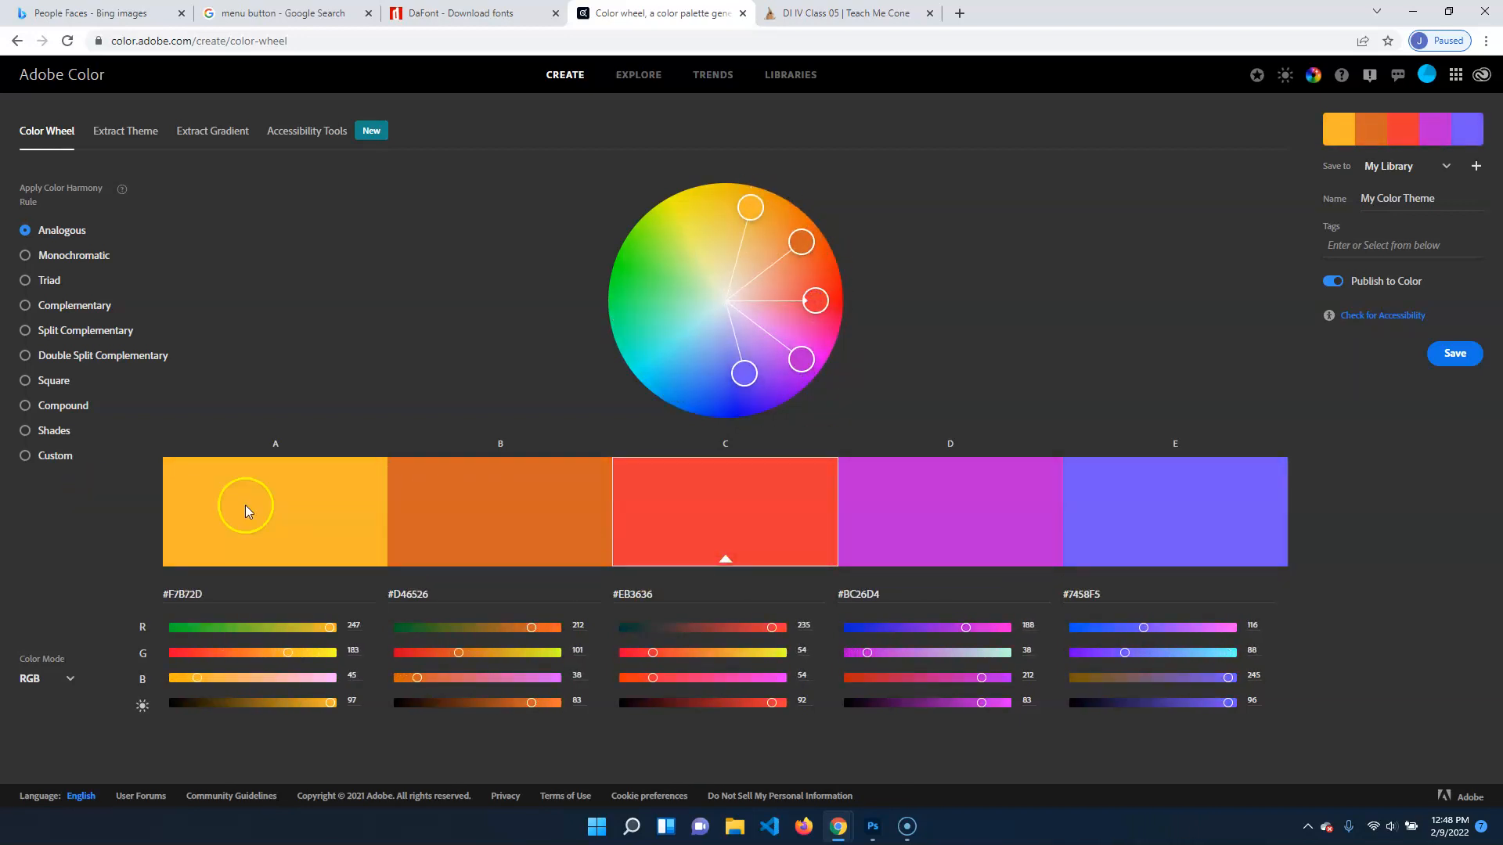
click(1040, 593)
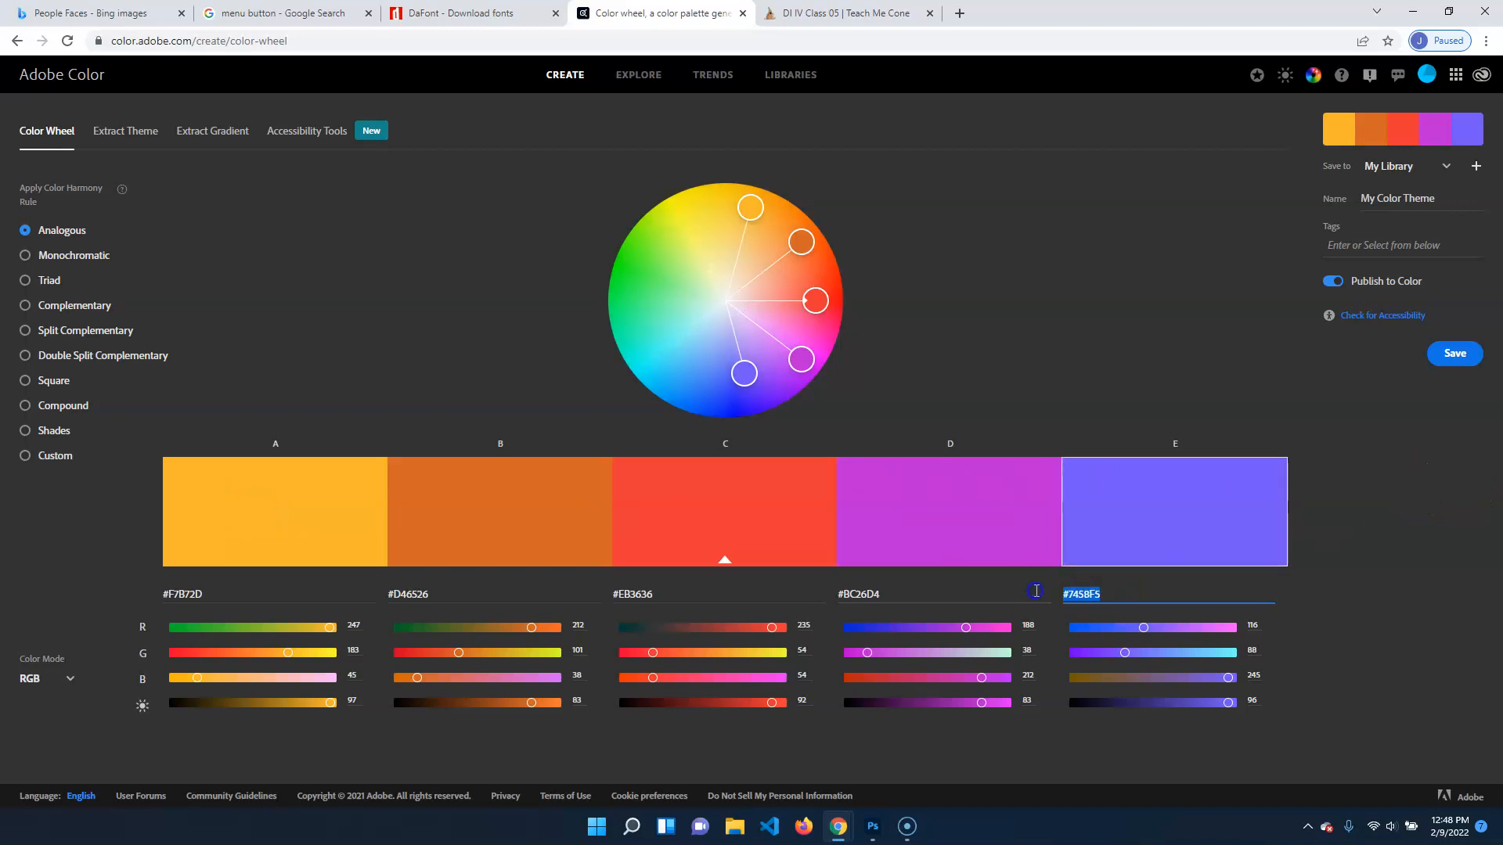
click(657, 601)
click(396, 592)
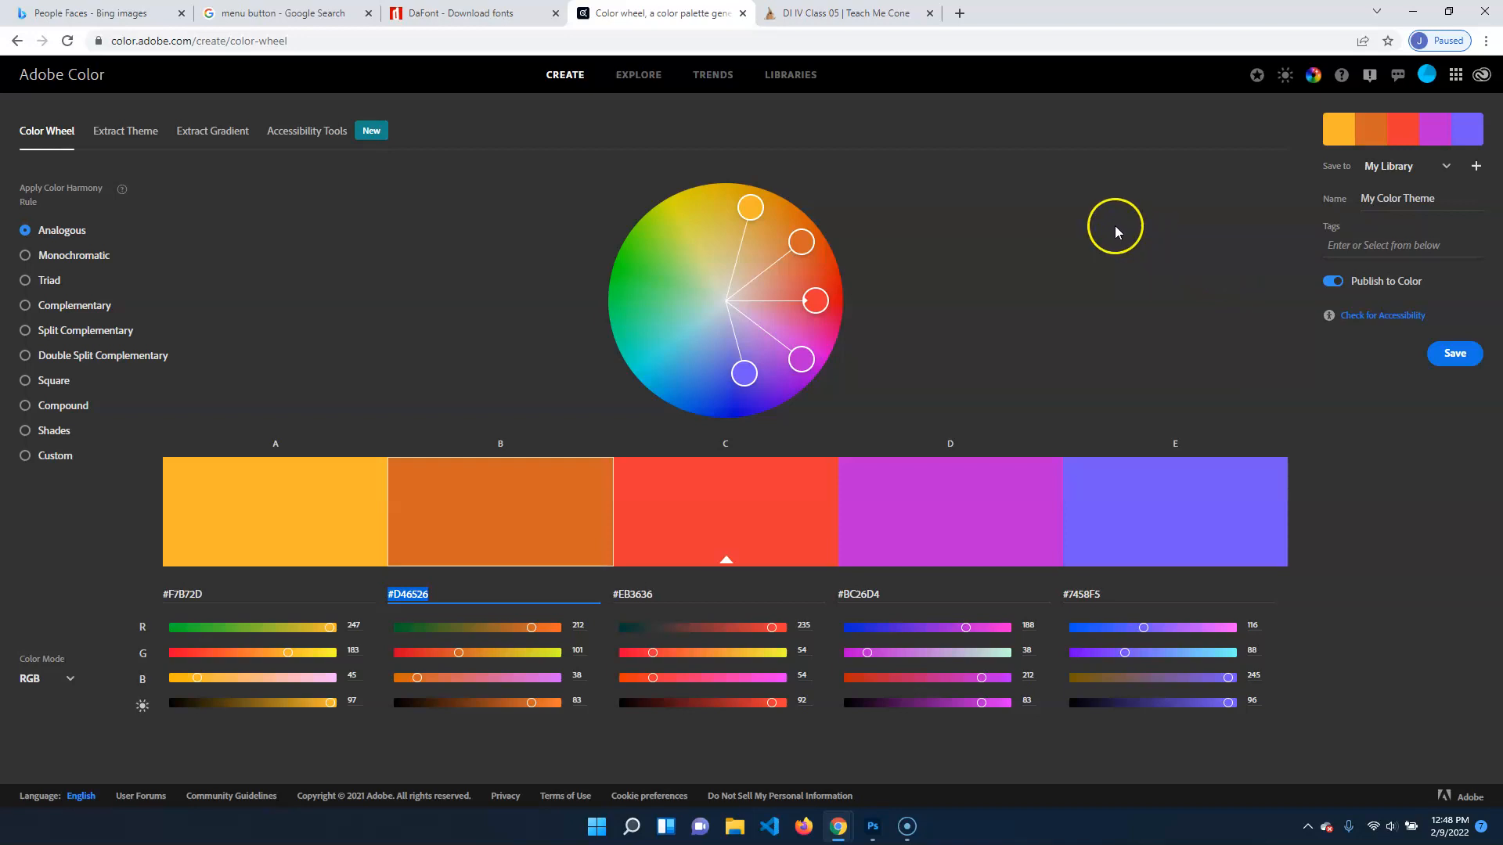
Browse the color trend palettes by industry, from Fashion and Graphic Design through UI/UX to Game Design and Wilderness
click(712, 74)
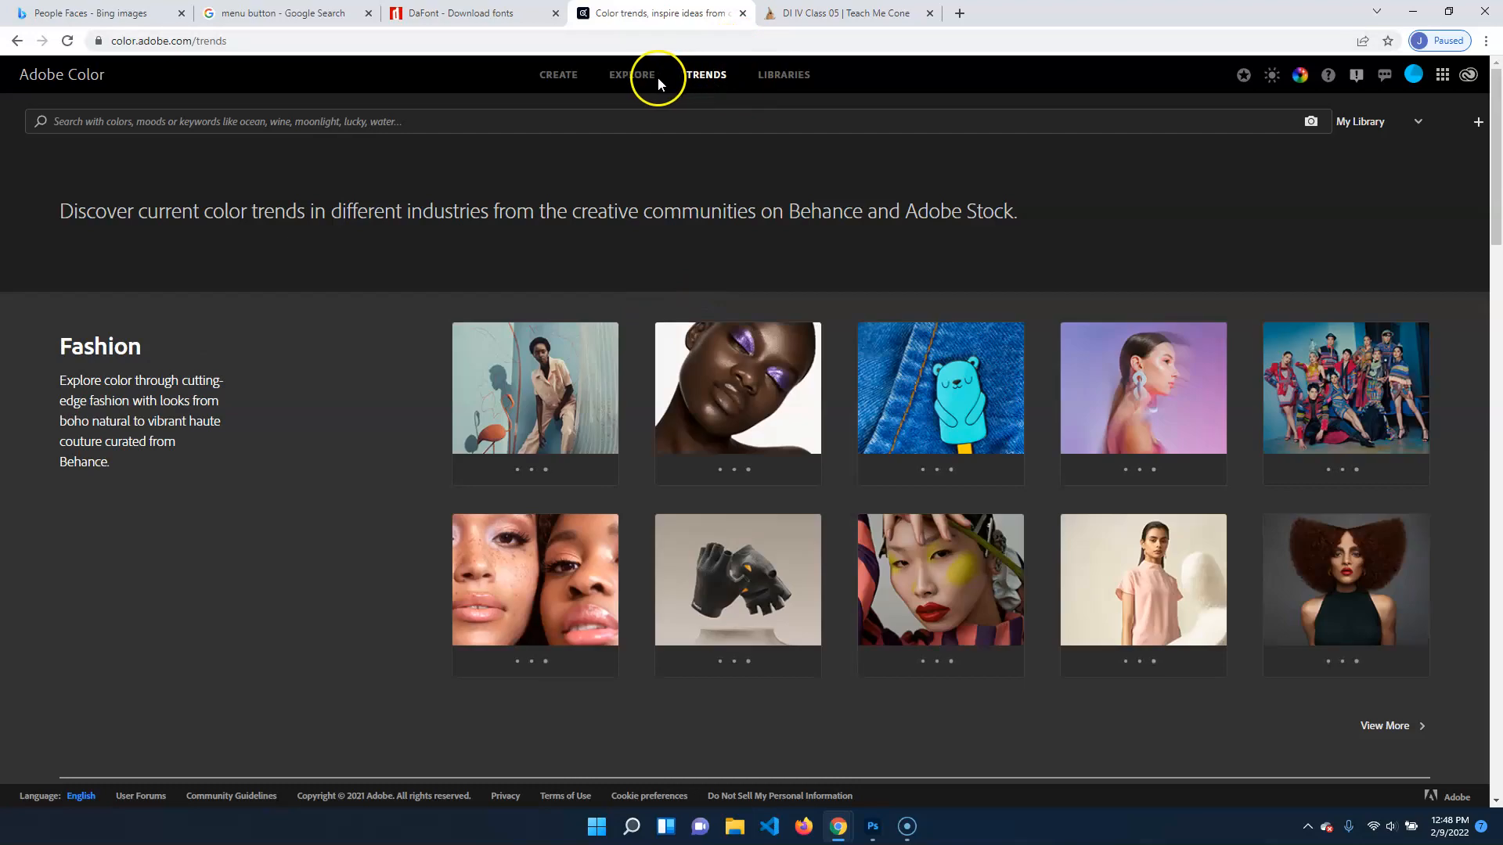
click(634, 75)
click(709, 74)
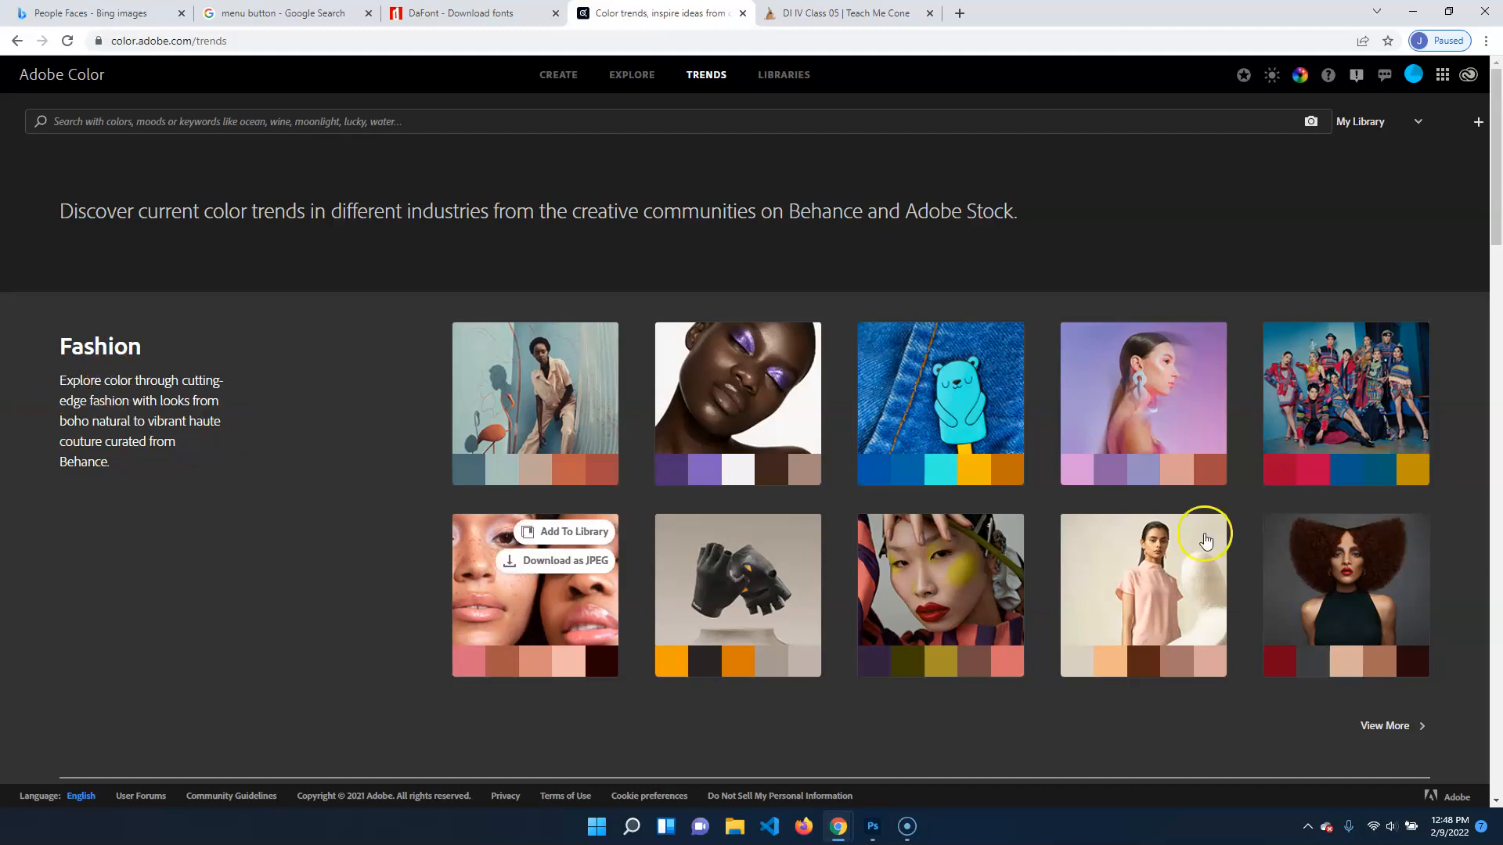
scroll(171, 628, down, 1)
scroll(170, 628, down, 5)
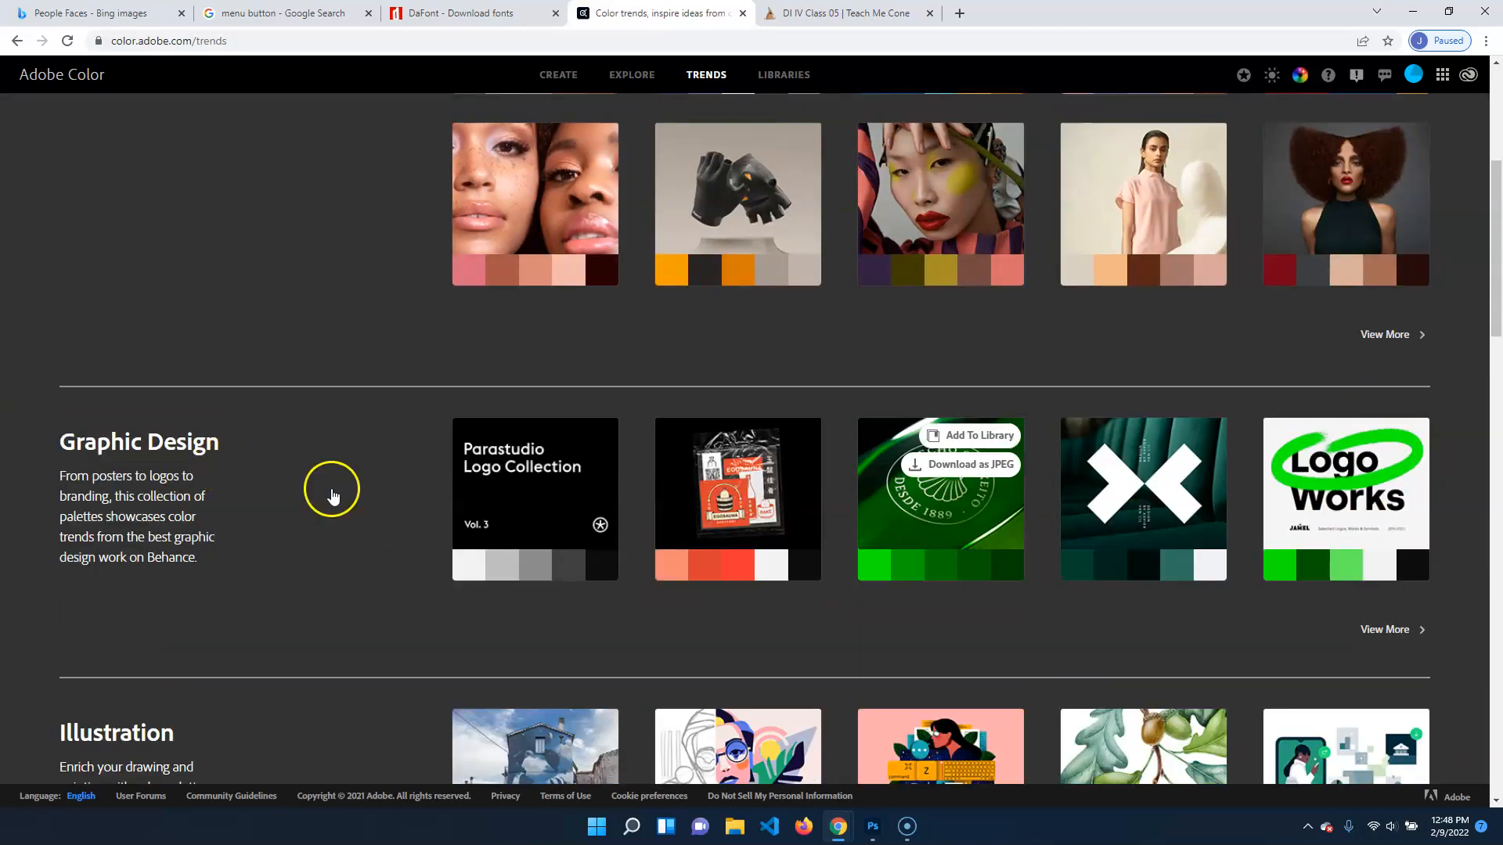
scroll(290, 529, down, 5)
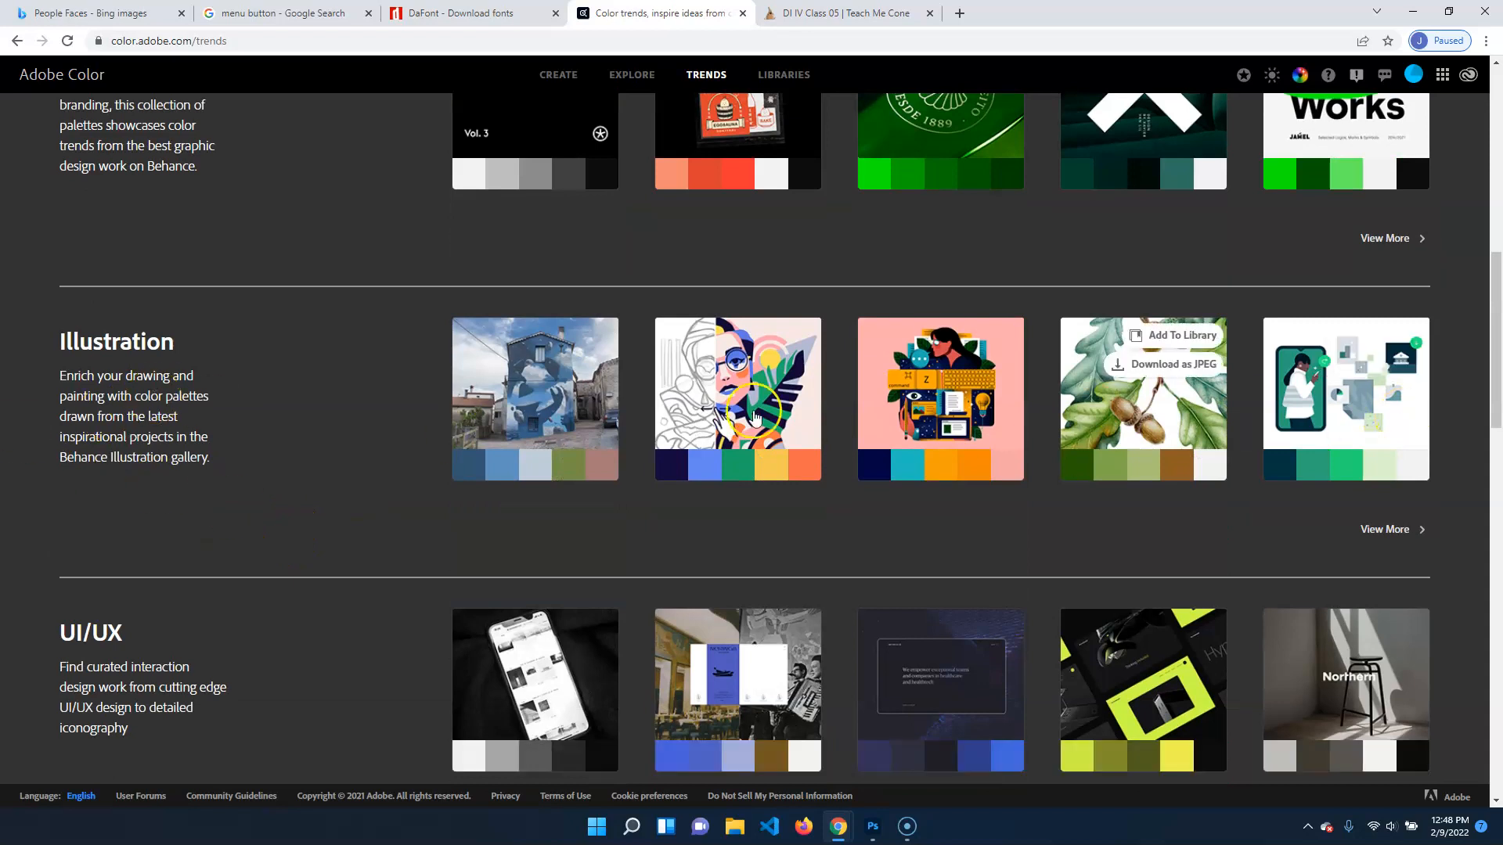
scroll(183, 599, down, 4)
scroll(107, 530, down, 7)
scroll(634, 372, up, 6)
scroll(215, 661, down, 6)
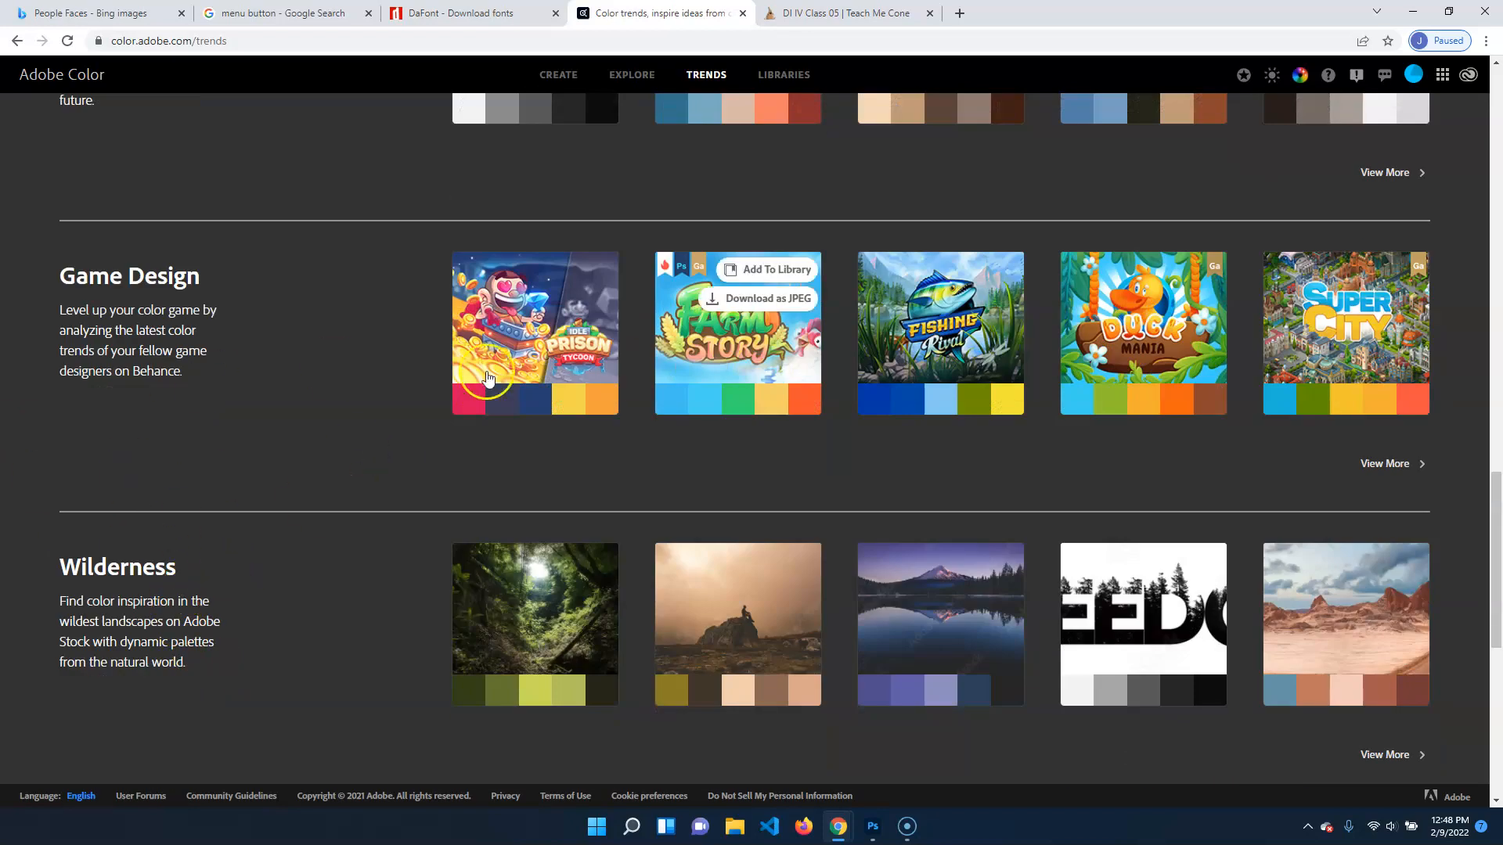
Look through the remaining color trend categories down to Flavour and Travel, and return to UI/UX
scroll(202, 504, down, 5)
scroll(406, 641, down, 3)
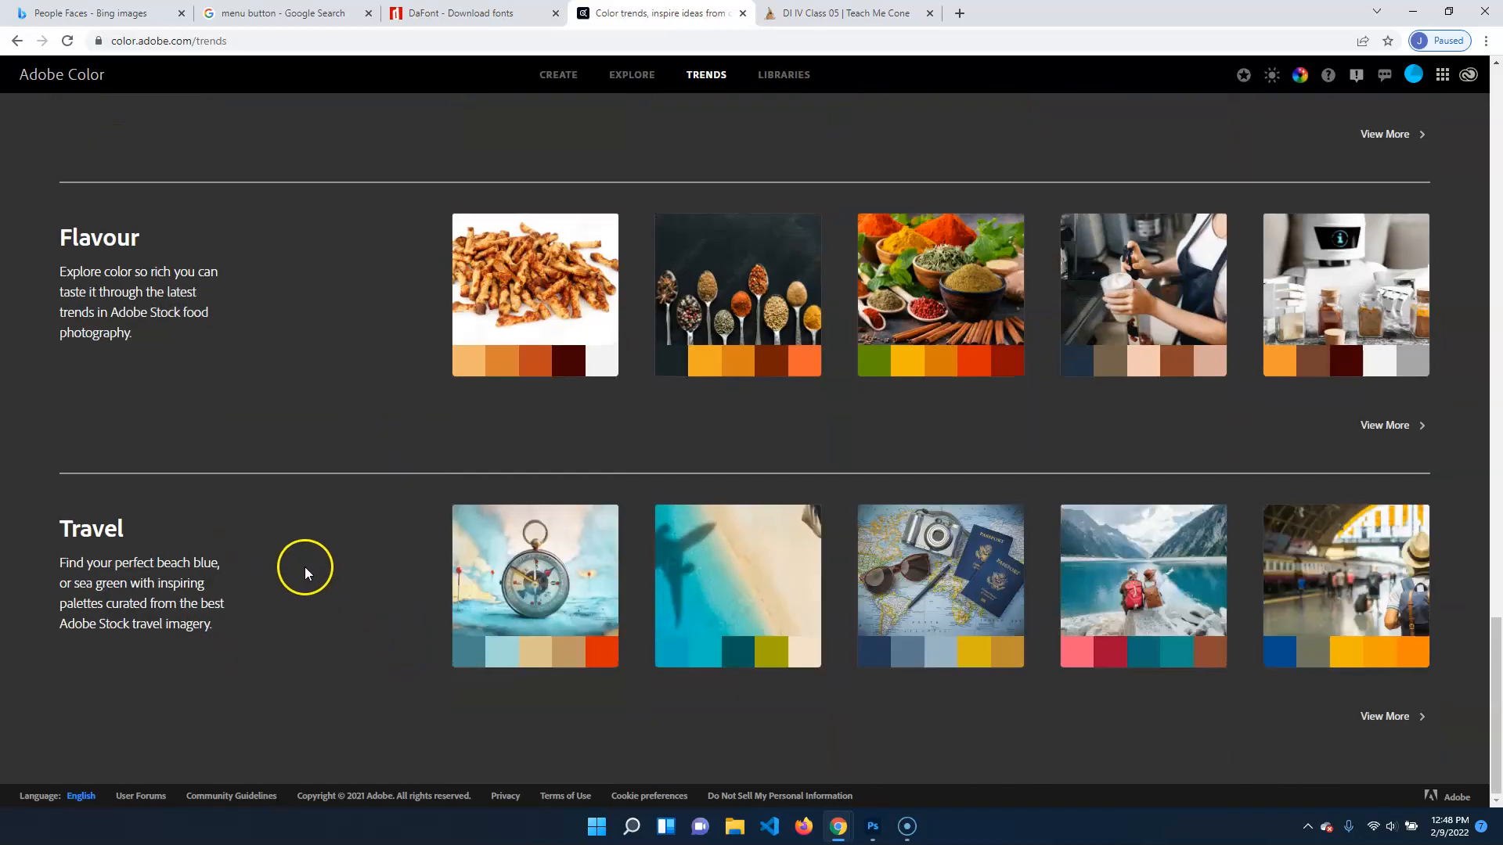
scroll(305, 567, up, 10)
scroll(309, 565, up, 2)
scroll(460, 487, down, 12)
mouse_move(1278, 629)
scroll(411, 388, up, 13)
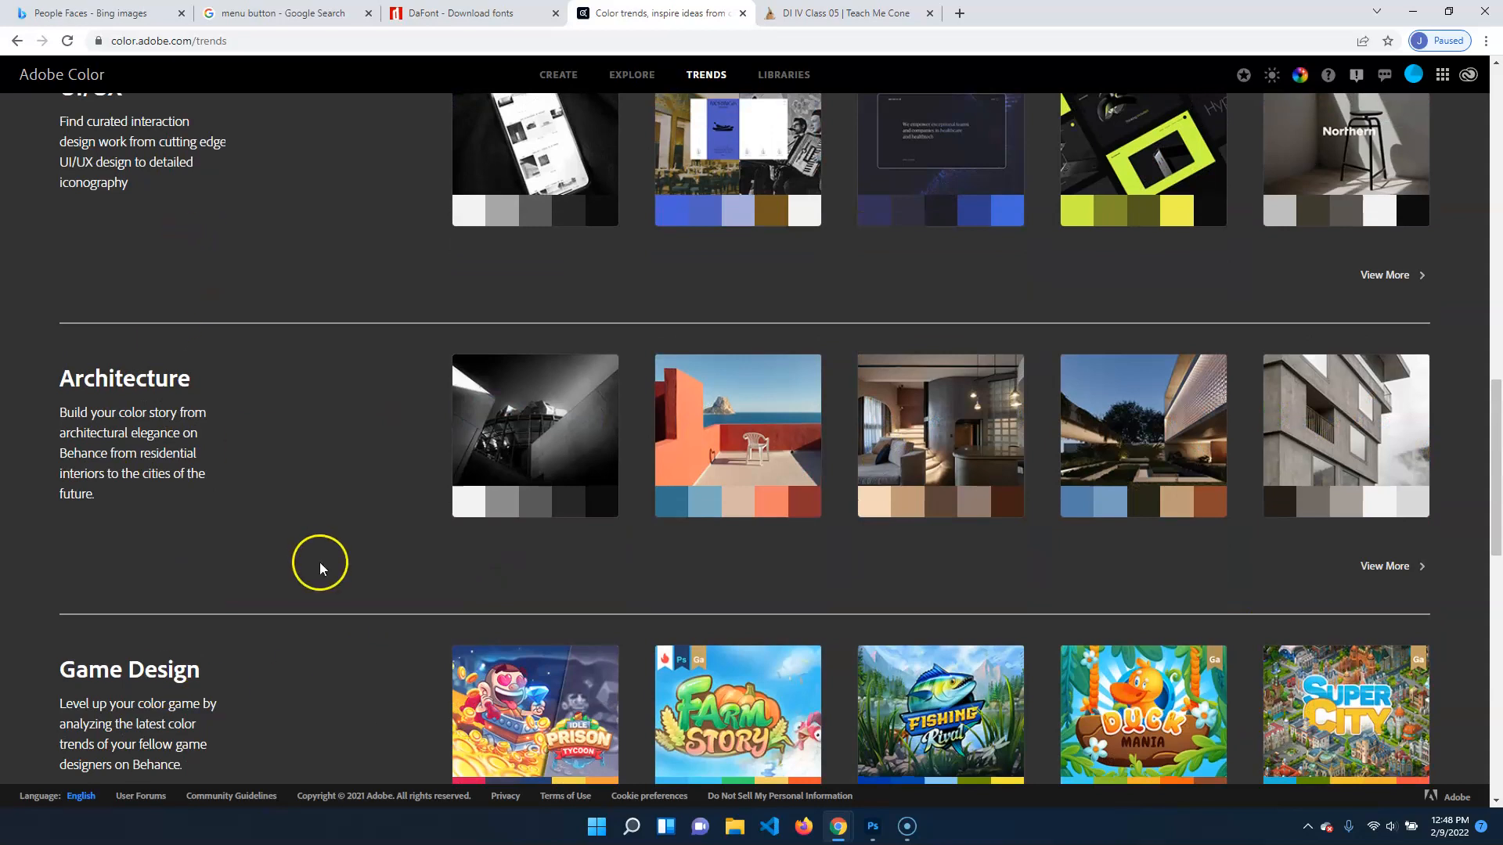
scroll(319, 568, up, 4)
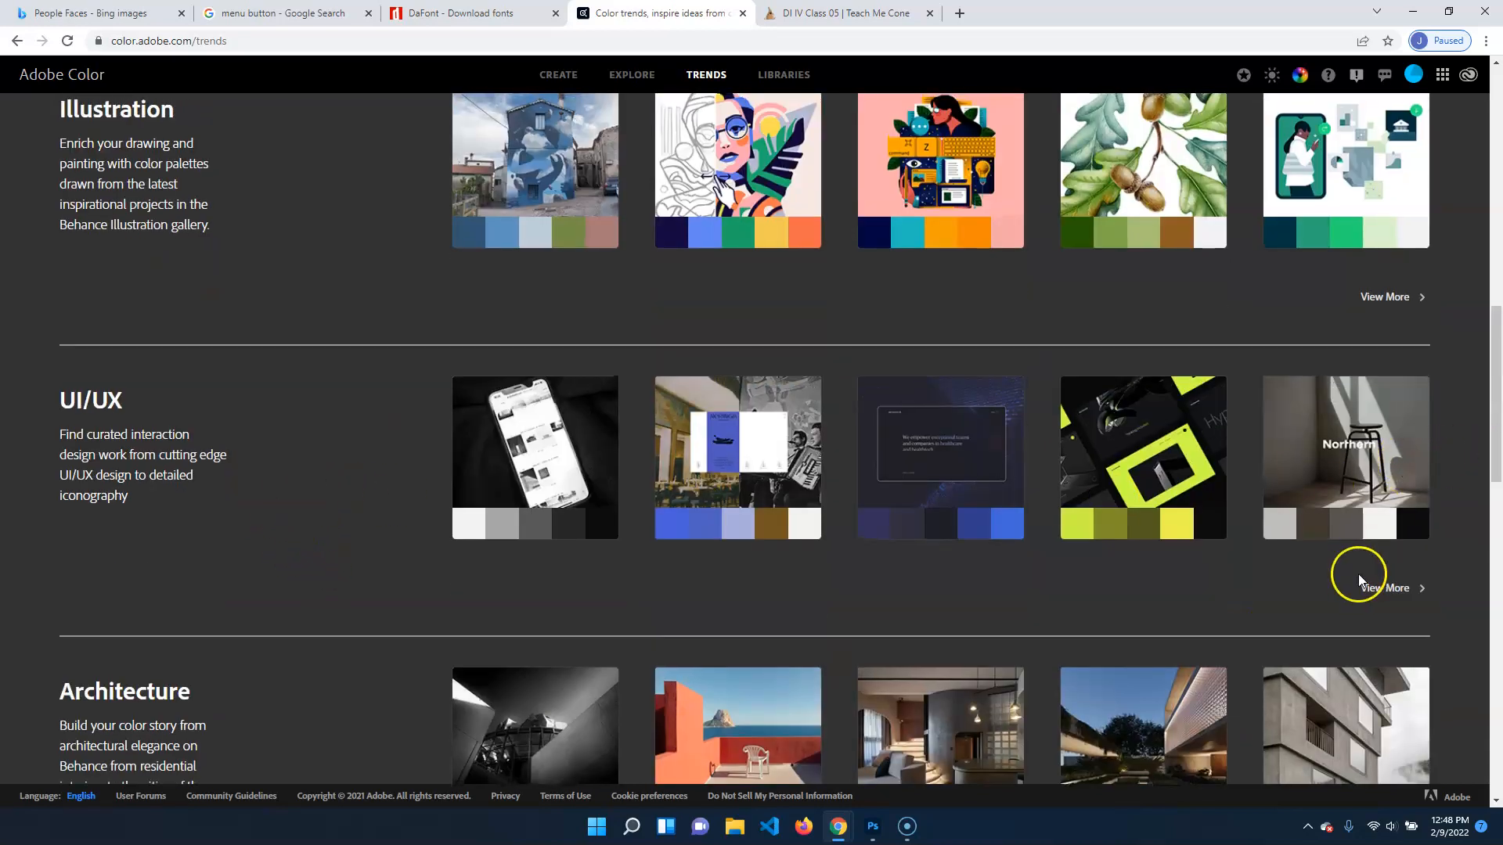
Show the full UI/UX trend collection, go through to page 3 and view the palette of the Credd dream tracking app
click(1382, 592)
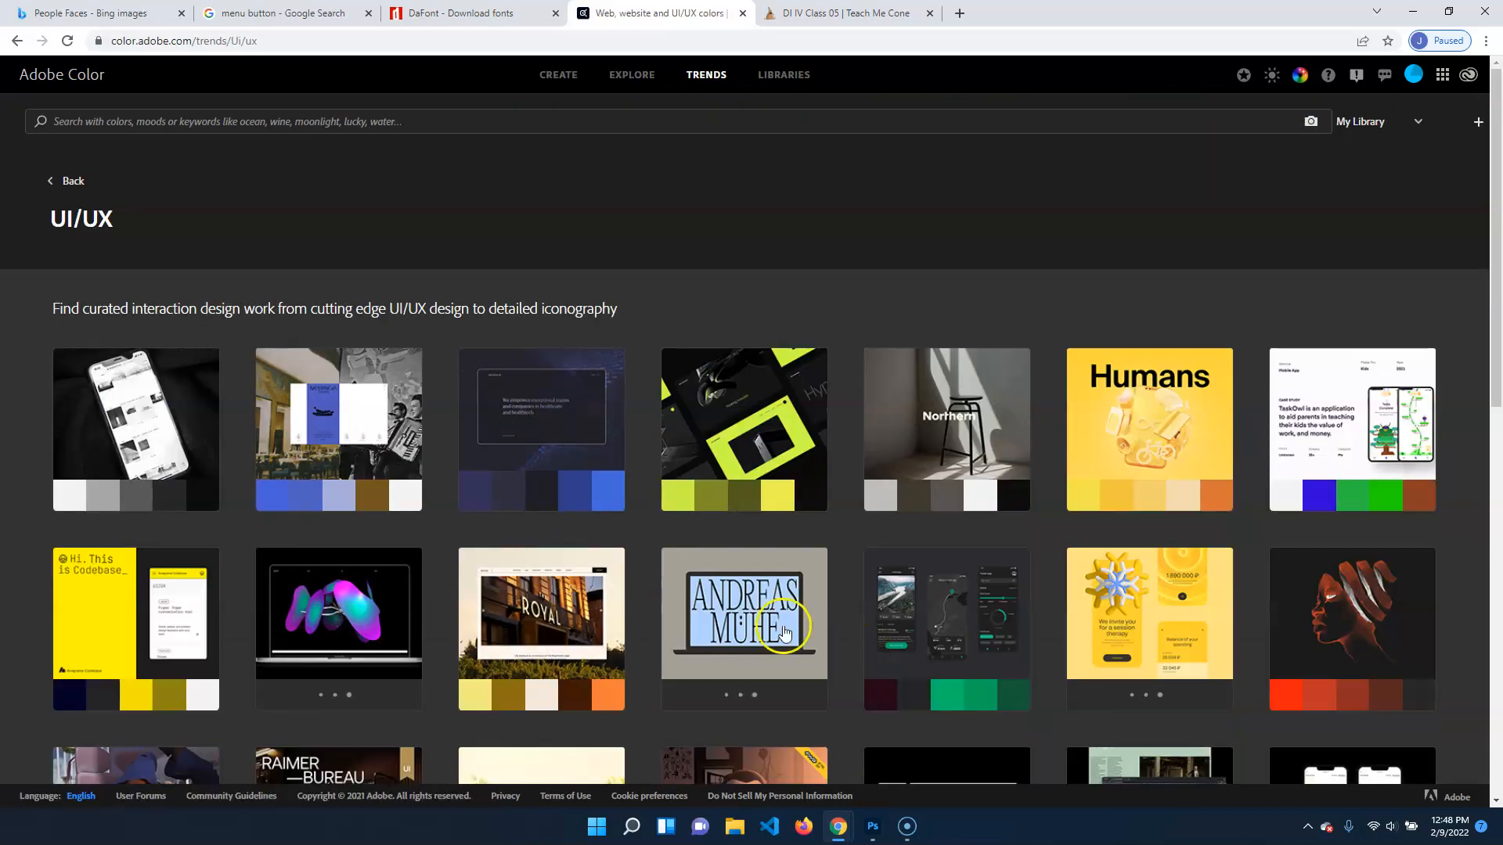
scroll(798, 626, down, 10)
click(832, 718)
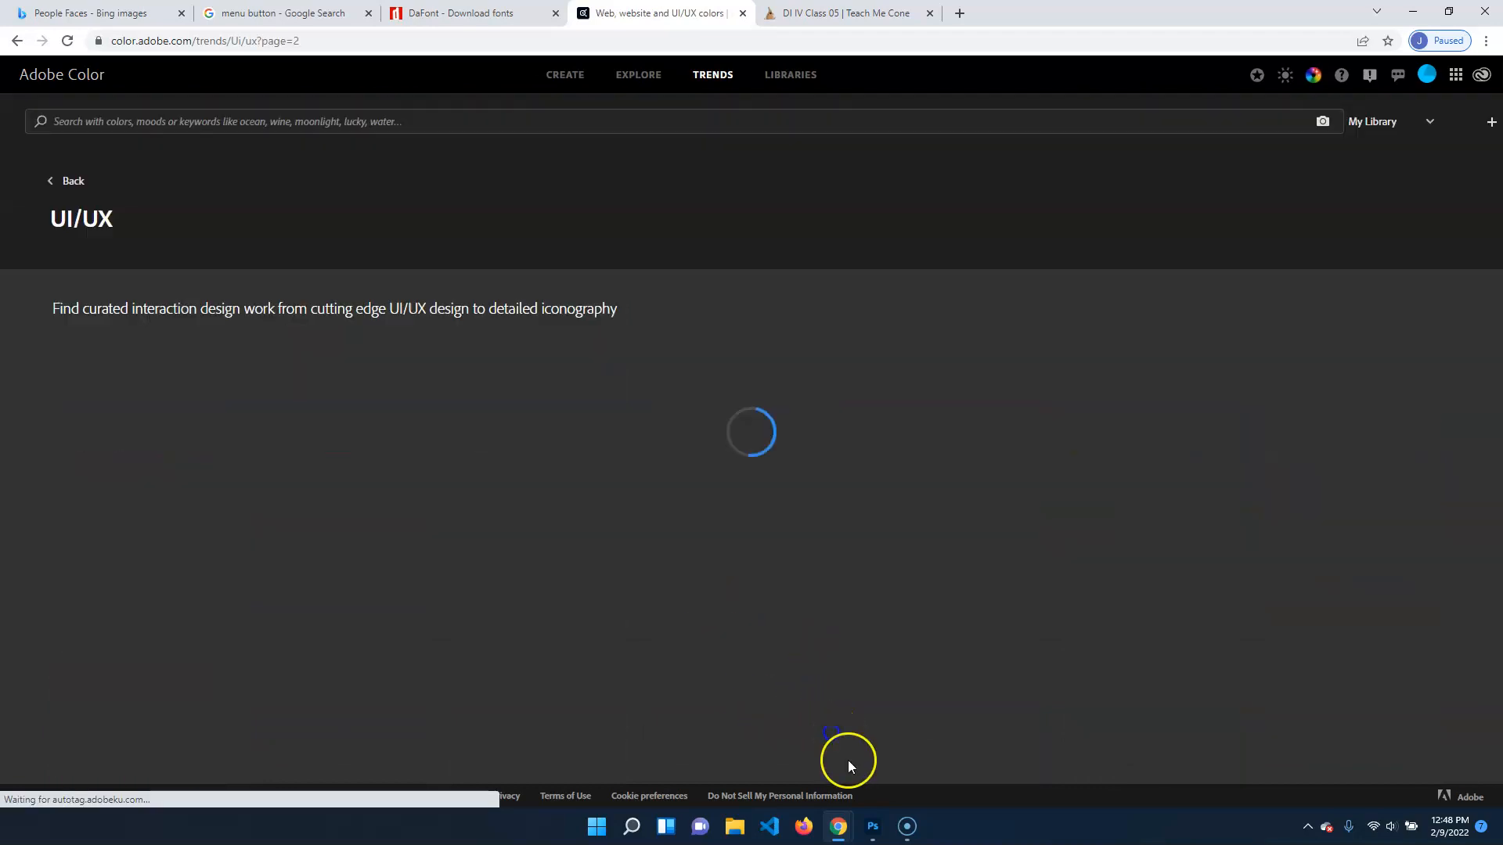
scroll(853, 705, down, 10)
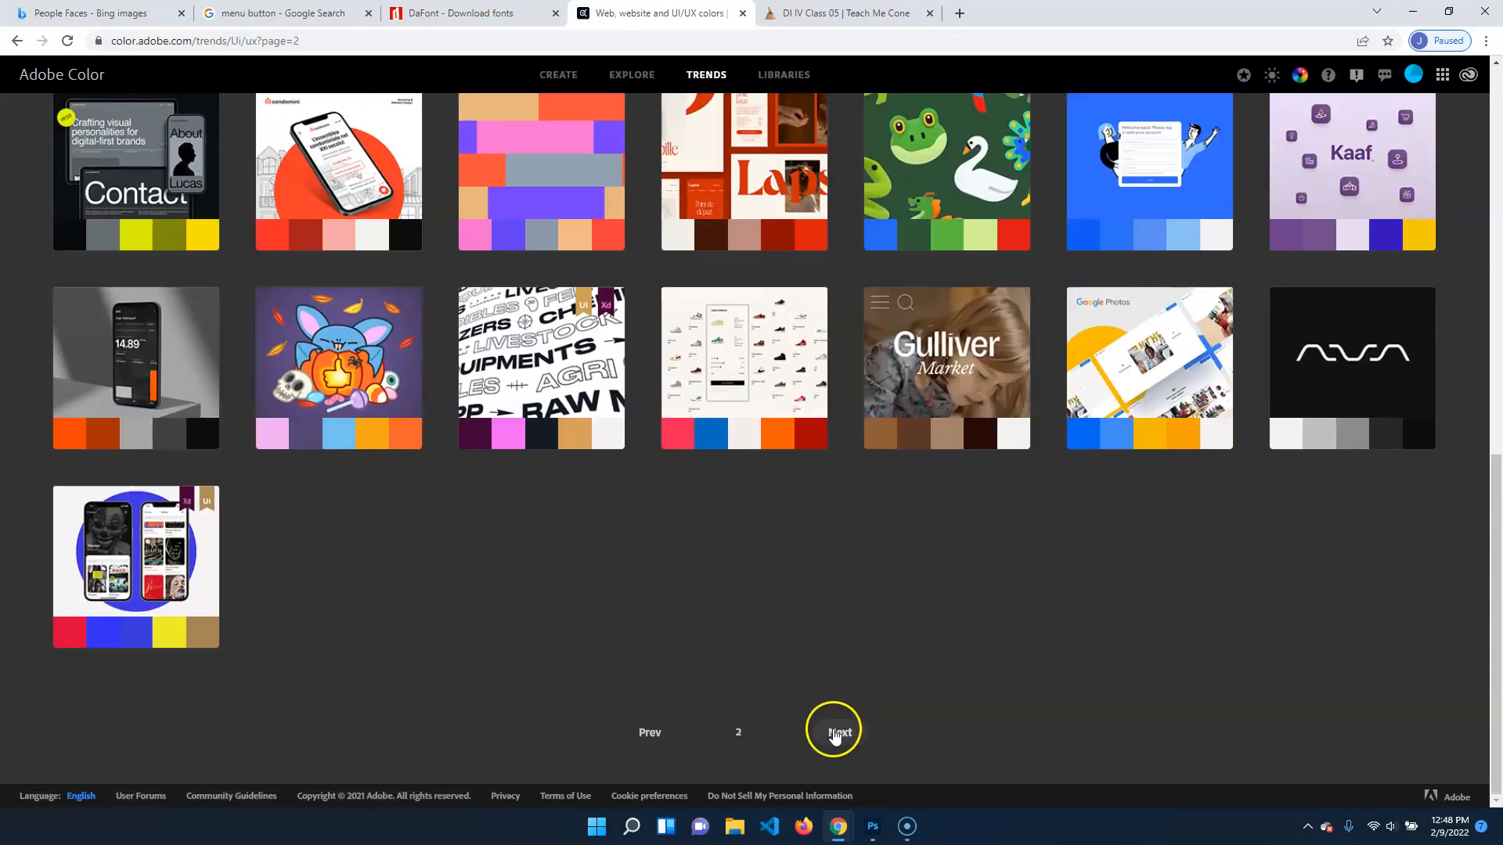
click(835, 733)
scroll(873, 535, down, 10)
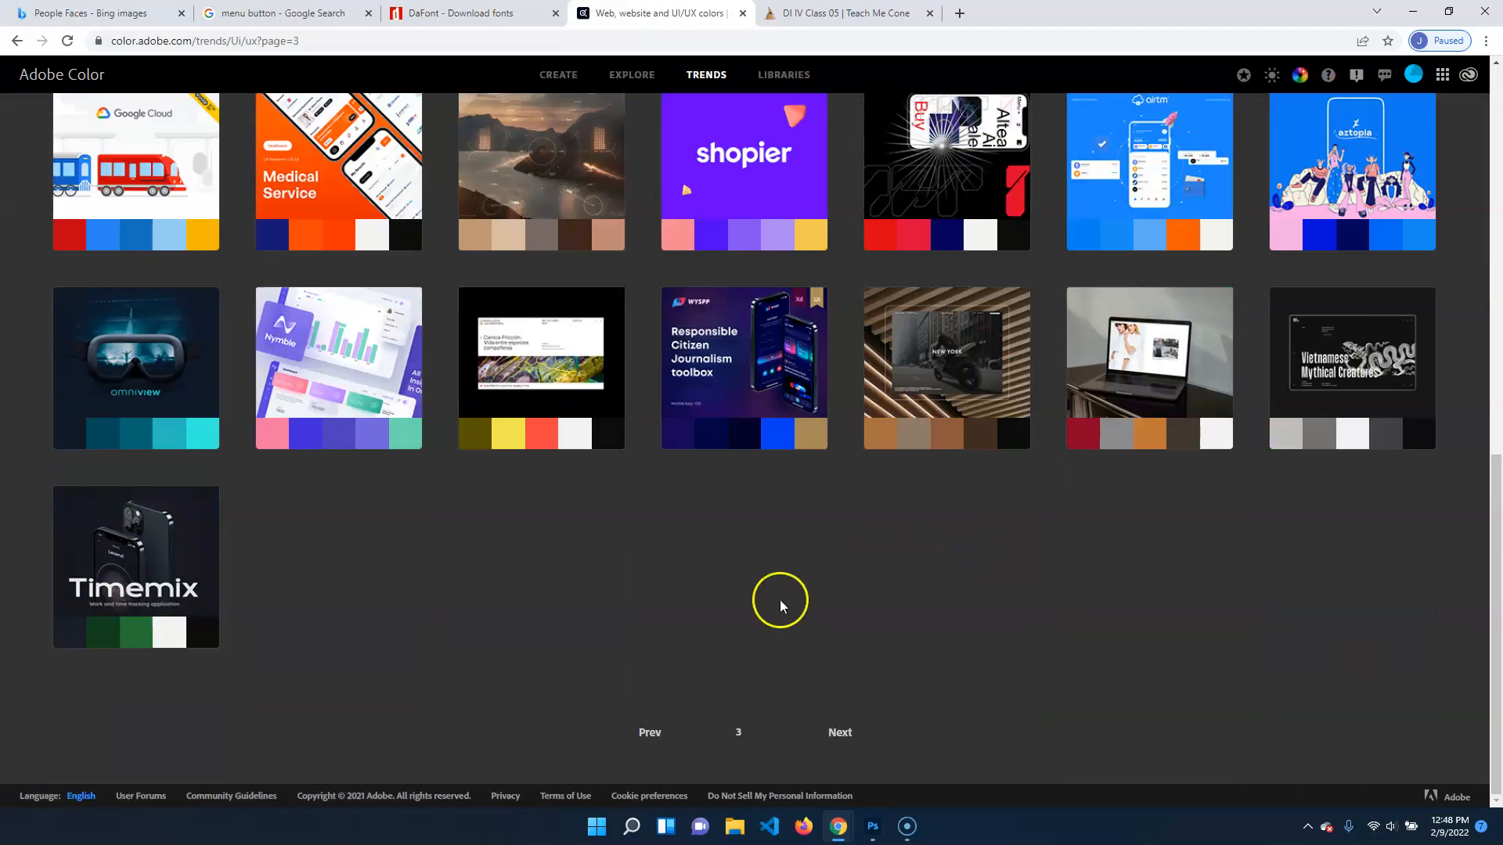
scroll(1012, 662, up, 8)
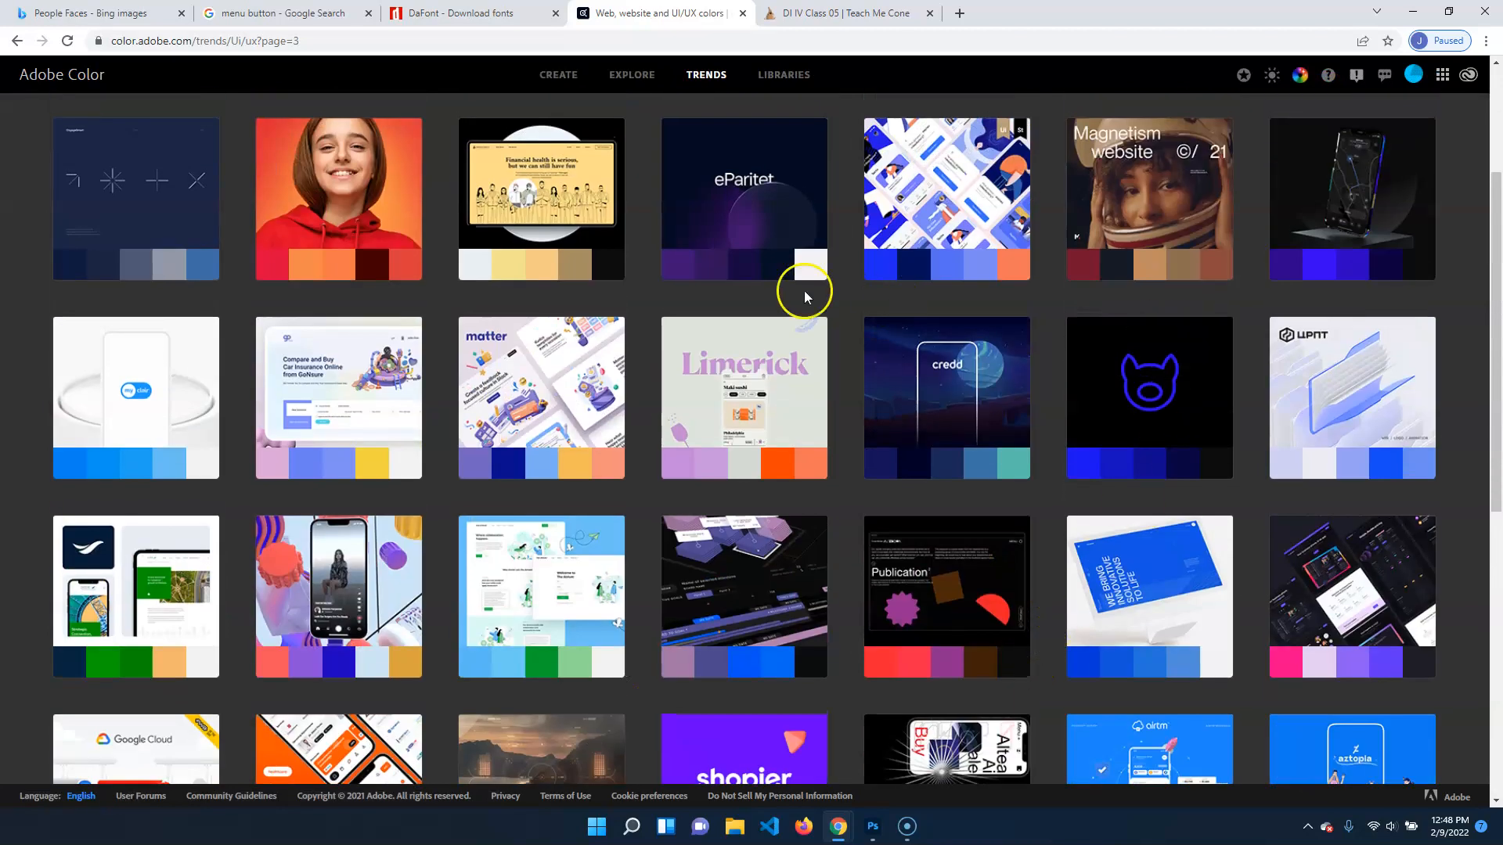
click(947, 407)
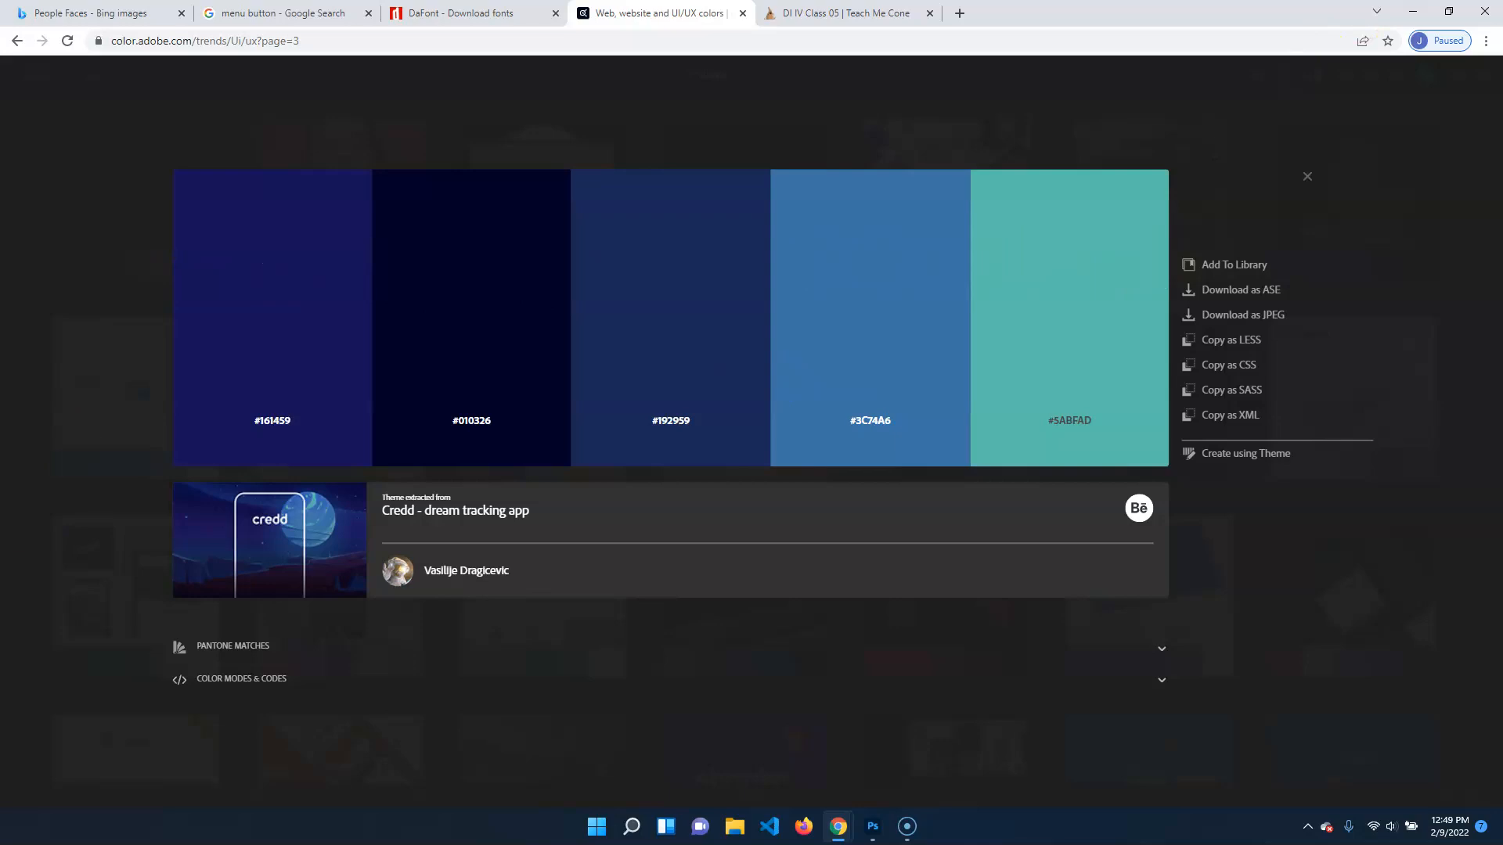
Switch to Photoshop and place AdobeColor-Christianity Today _ Editorial Illustrations 2019.jpeg as embedded from illusidateApp, moving it to the artboard's lower edge at about Y 2058 px
click(872, 826)
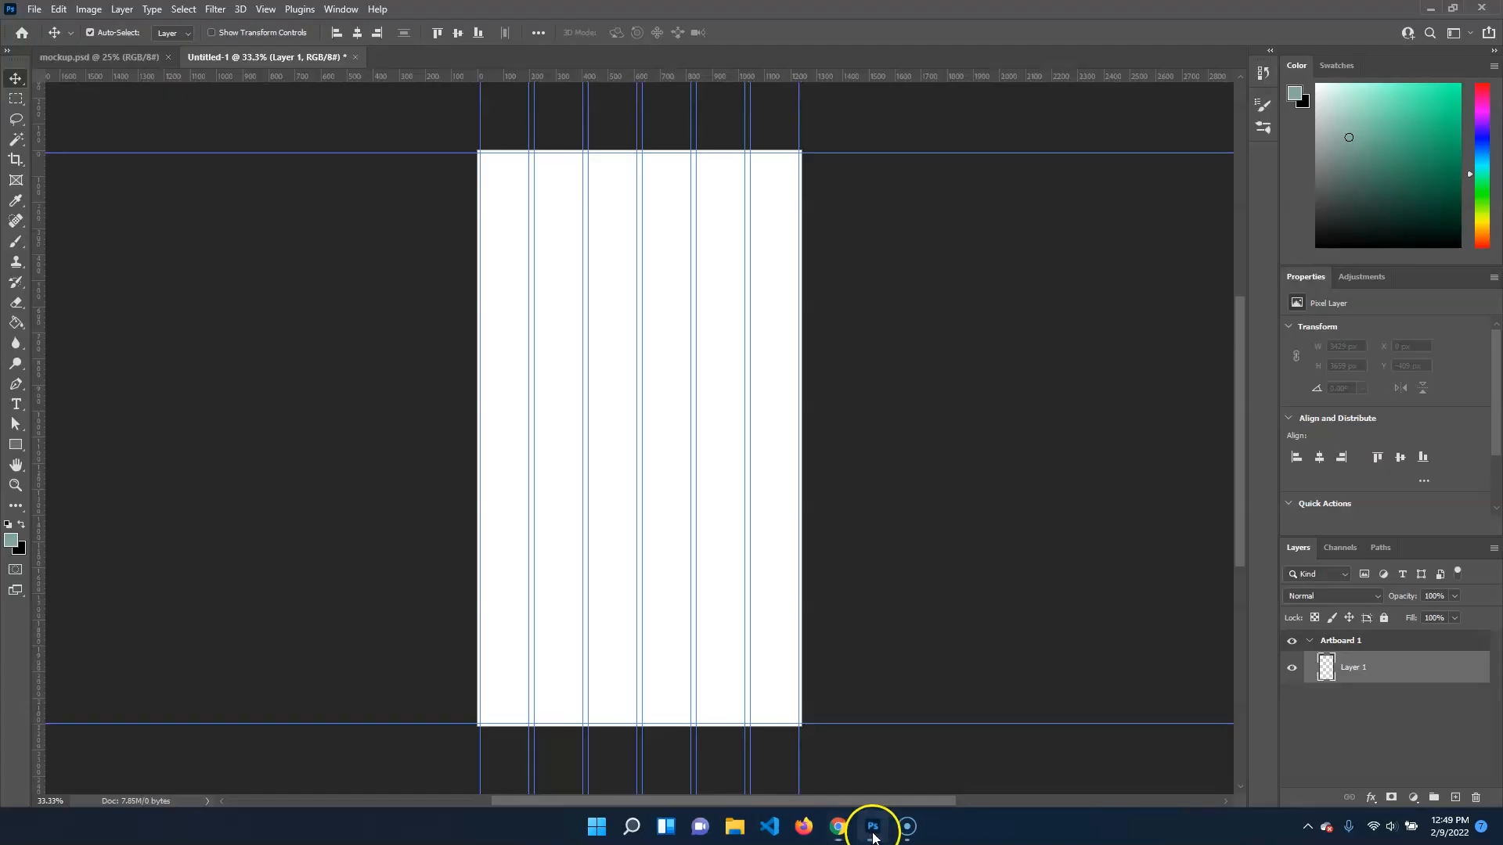
click(34, 9)
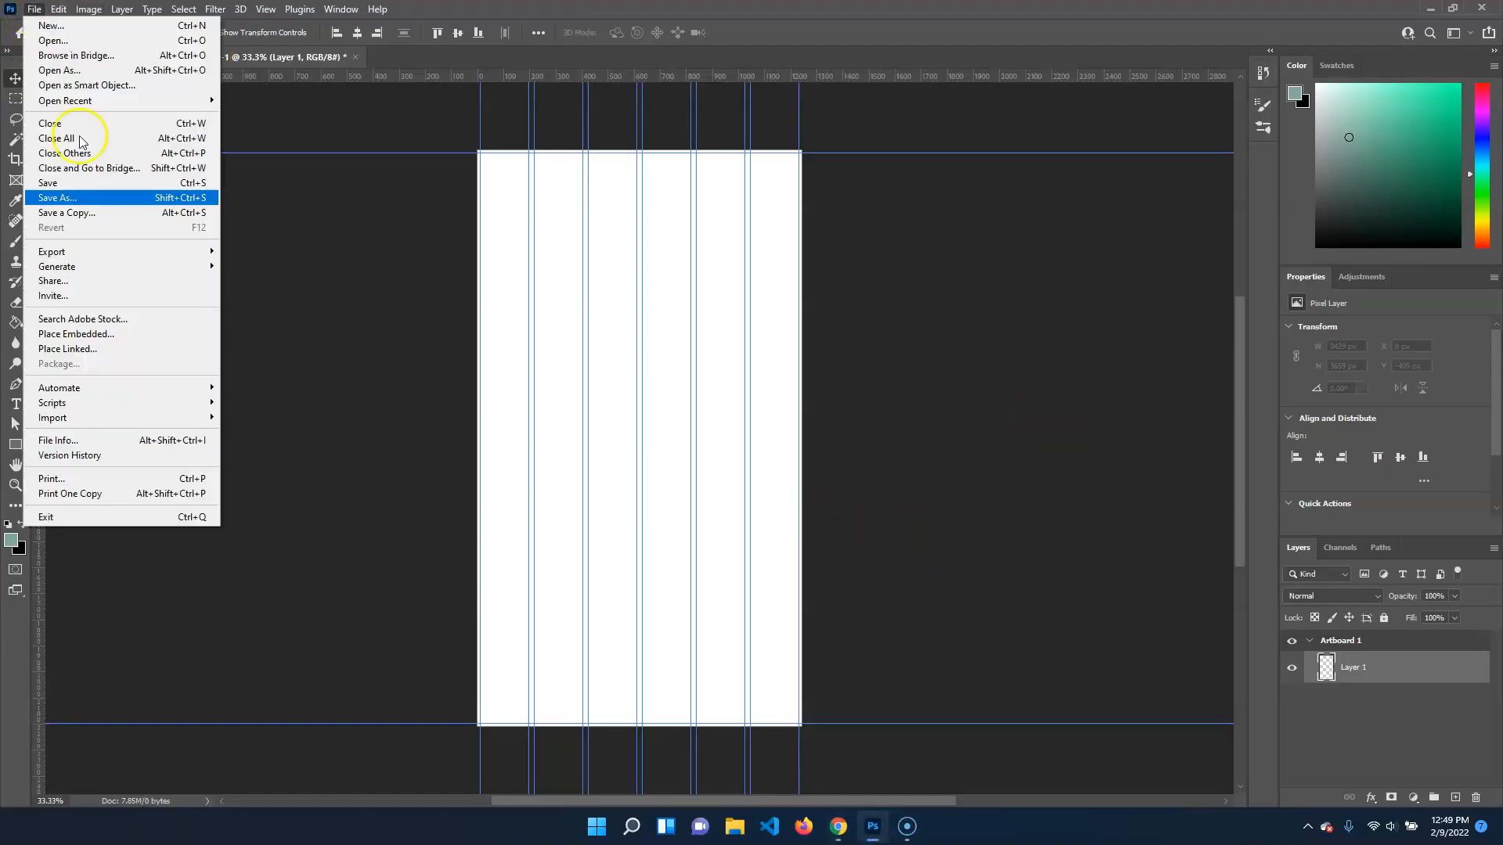
click(150, 339)
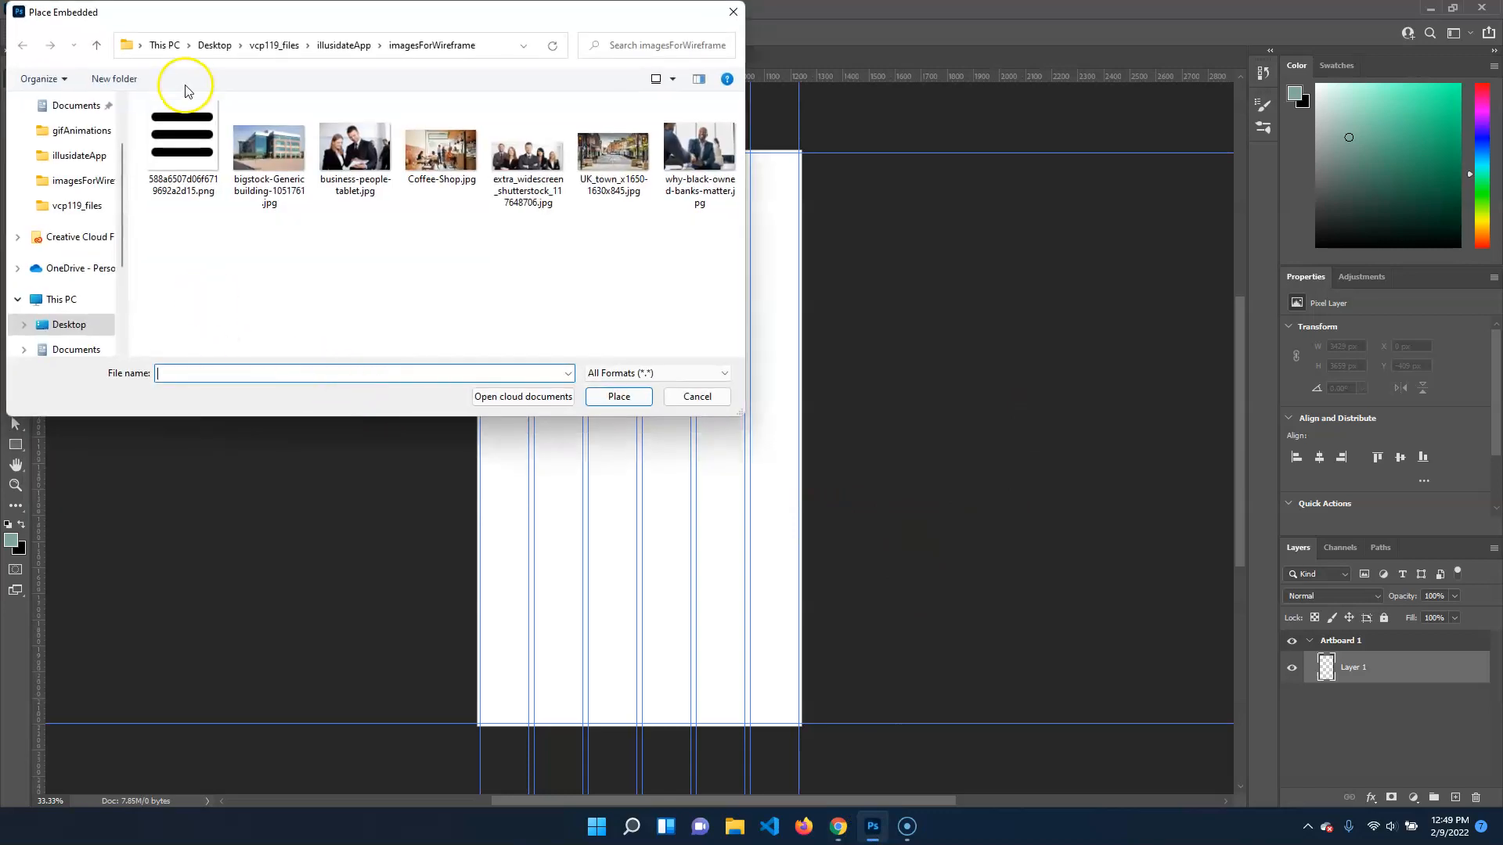
click(345, 45)
click(364, 223)
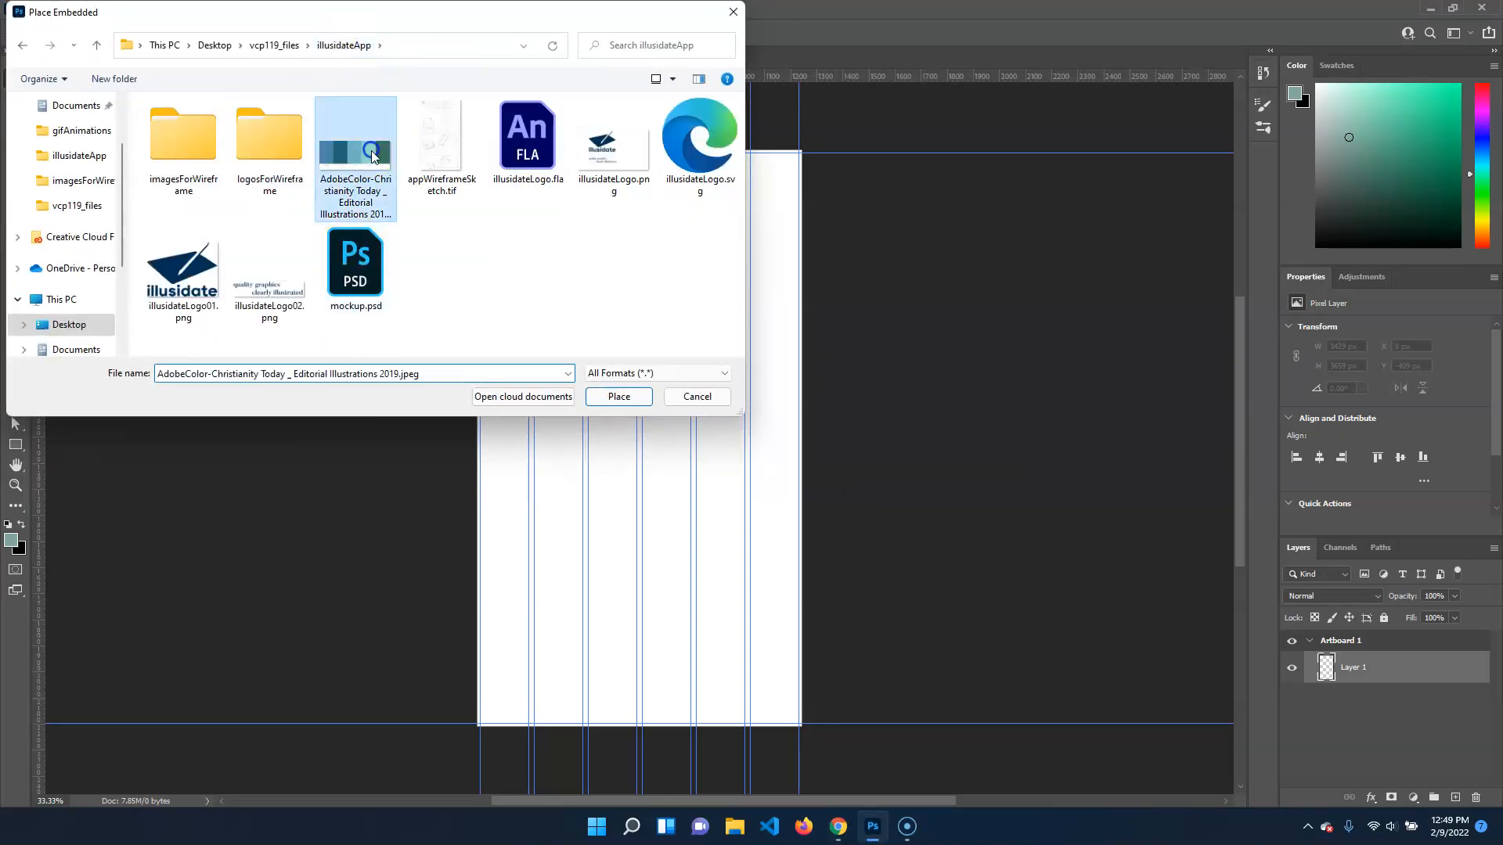
click(619, 396)
drag(674, 403, 712, 692)
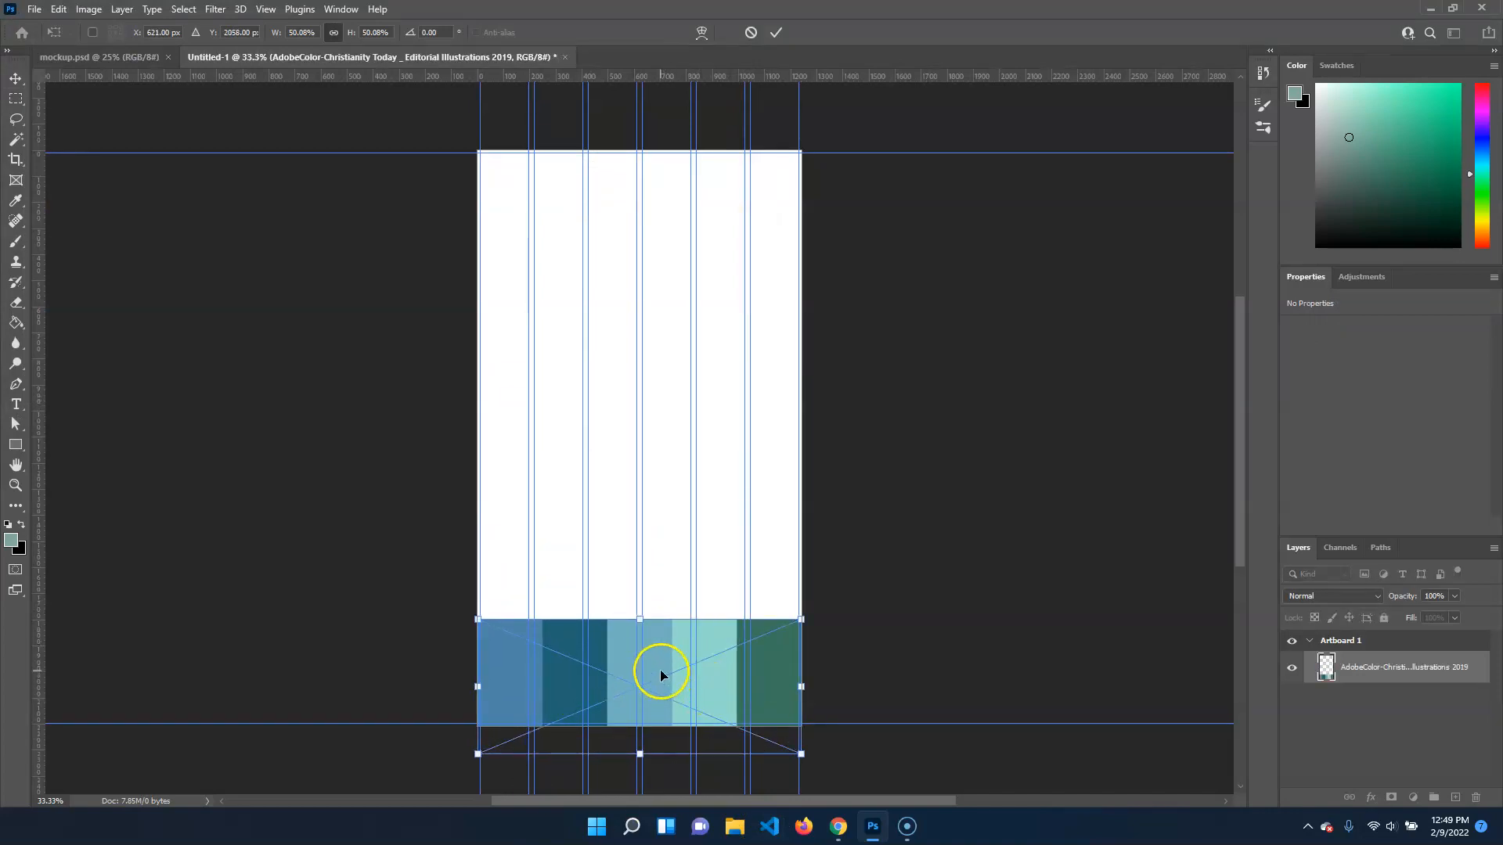
Switch back to Chrome and look over the font categories on the DaFont home page
mouse_move(839, 825)
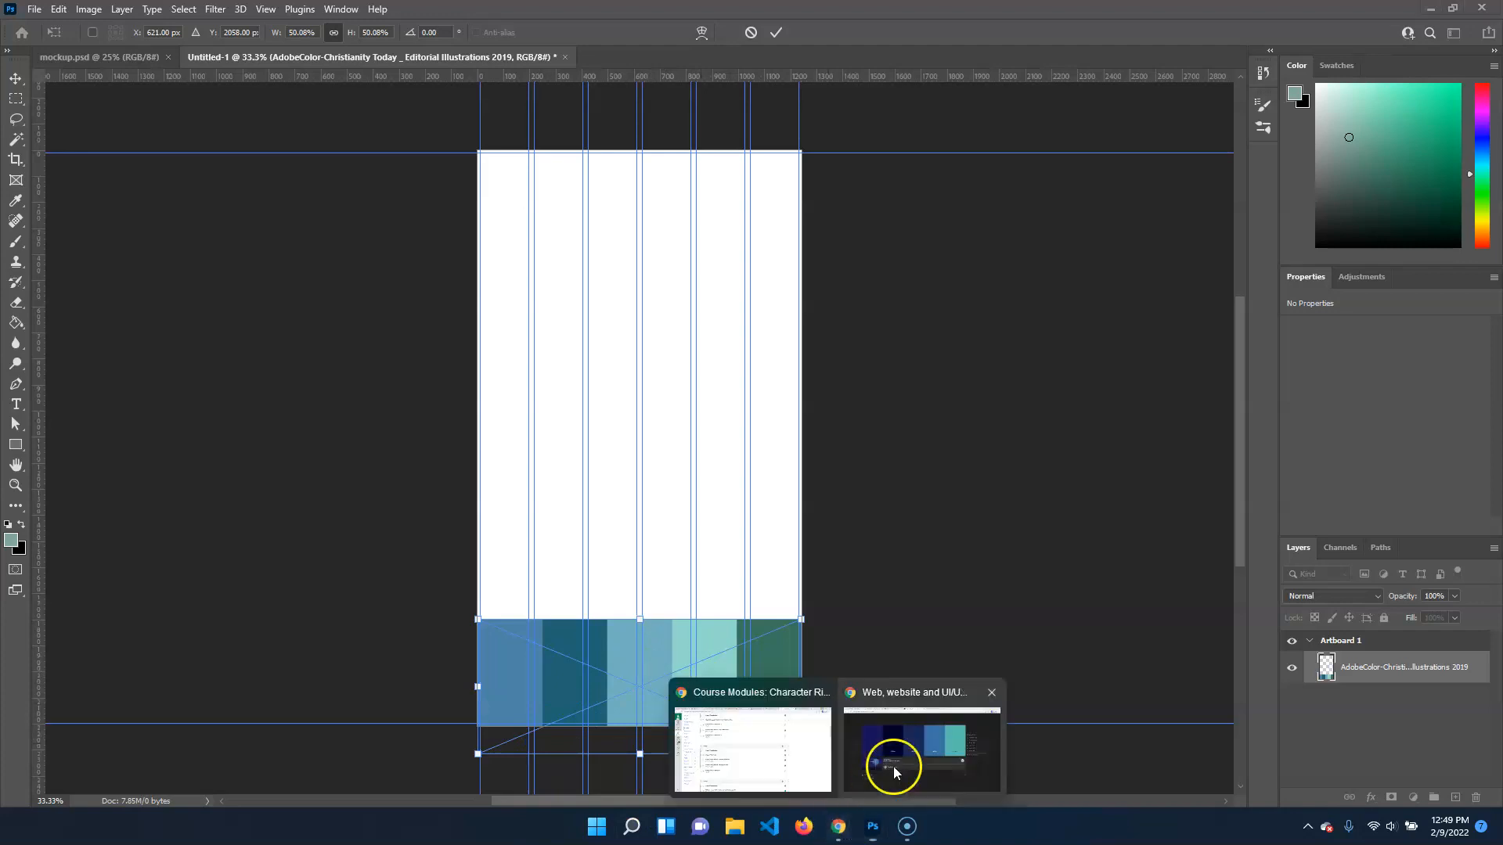
click(894, 767)
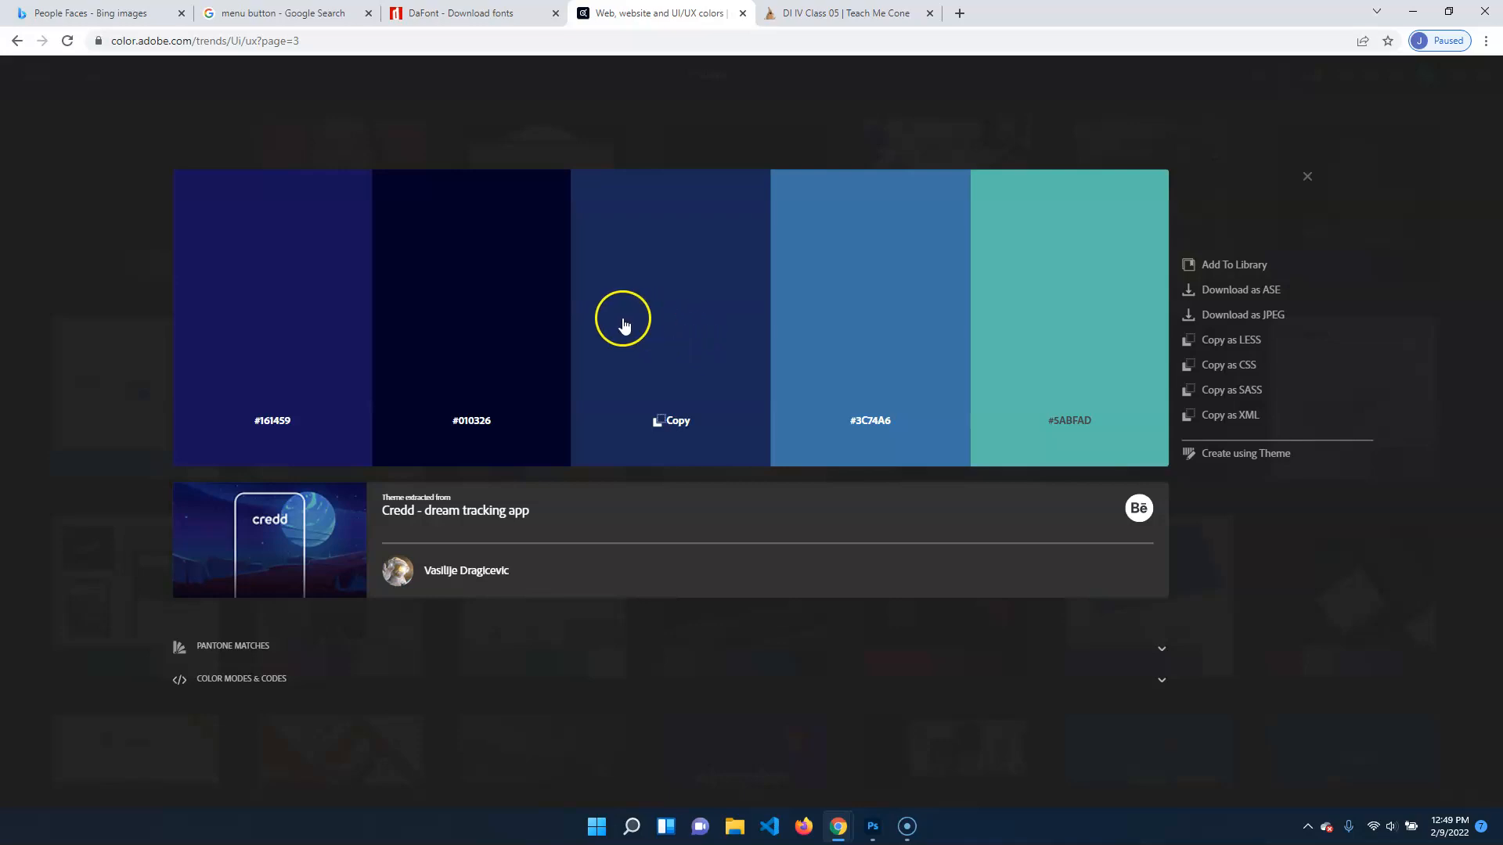
click(469, 14)
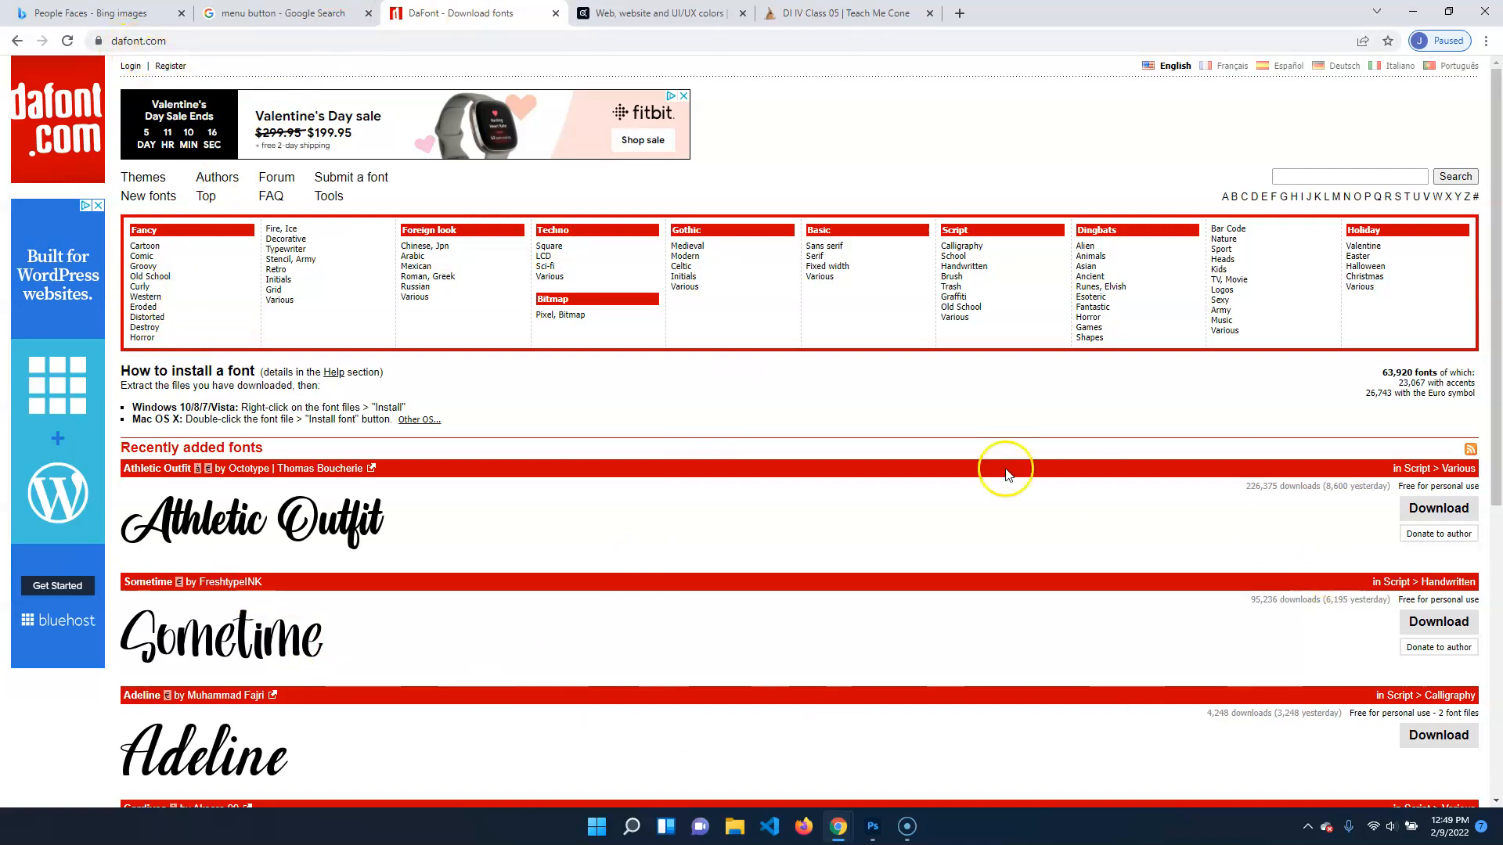
scroll(955, 407, down, 5)
scroll(783, 393, up, 5)
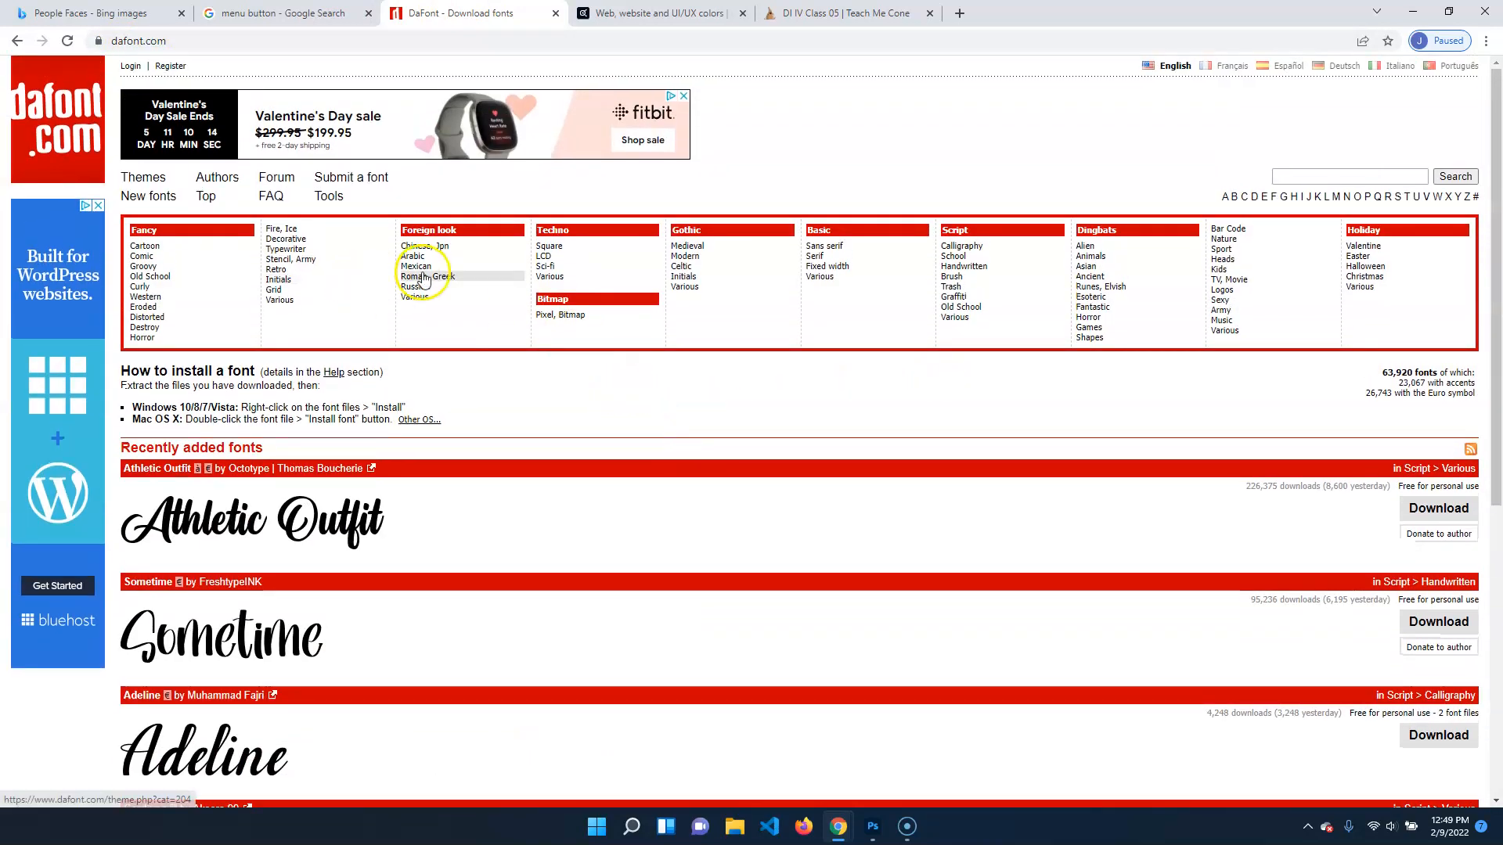
Browse the fonts in DaFont's Western category
click(178, 299)
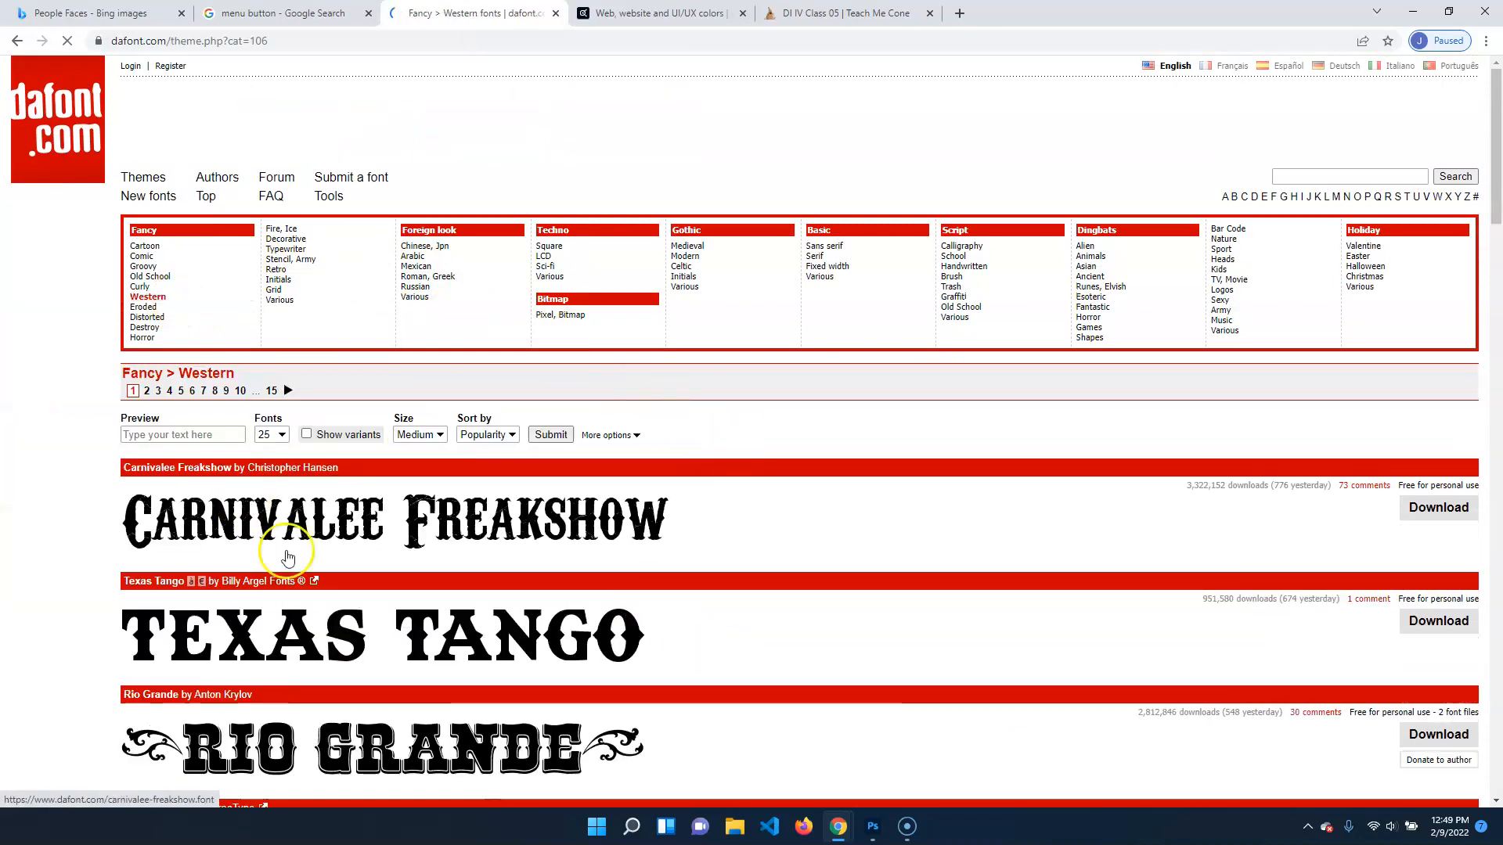
scroll(392, 540, down, 5)
scroll(368, 493, down, 4)
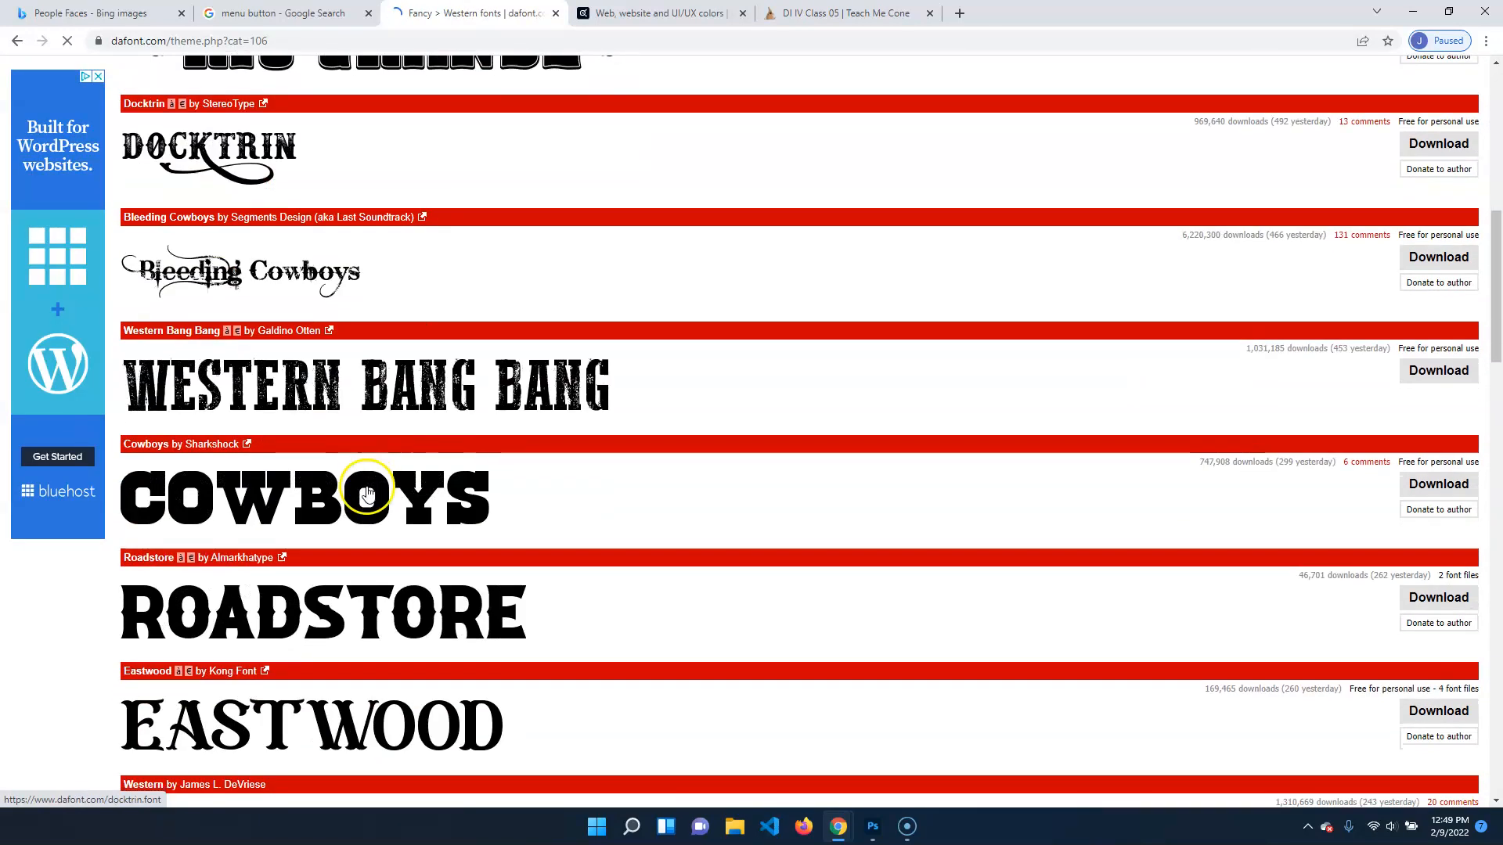
scroll(366, 486, down, 2)
scroll(366, 486, down, 6)
scroll(362, 490, up, 16)
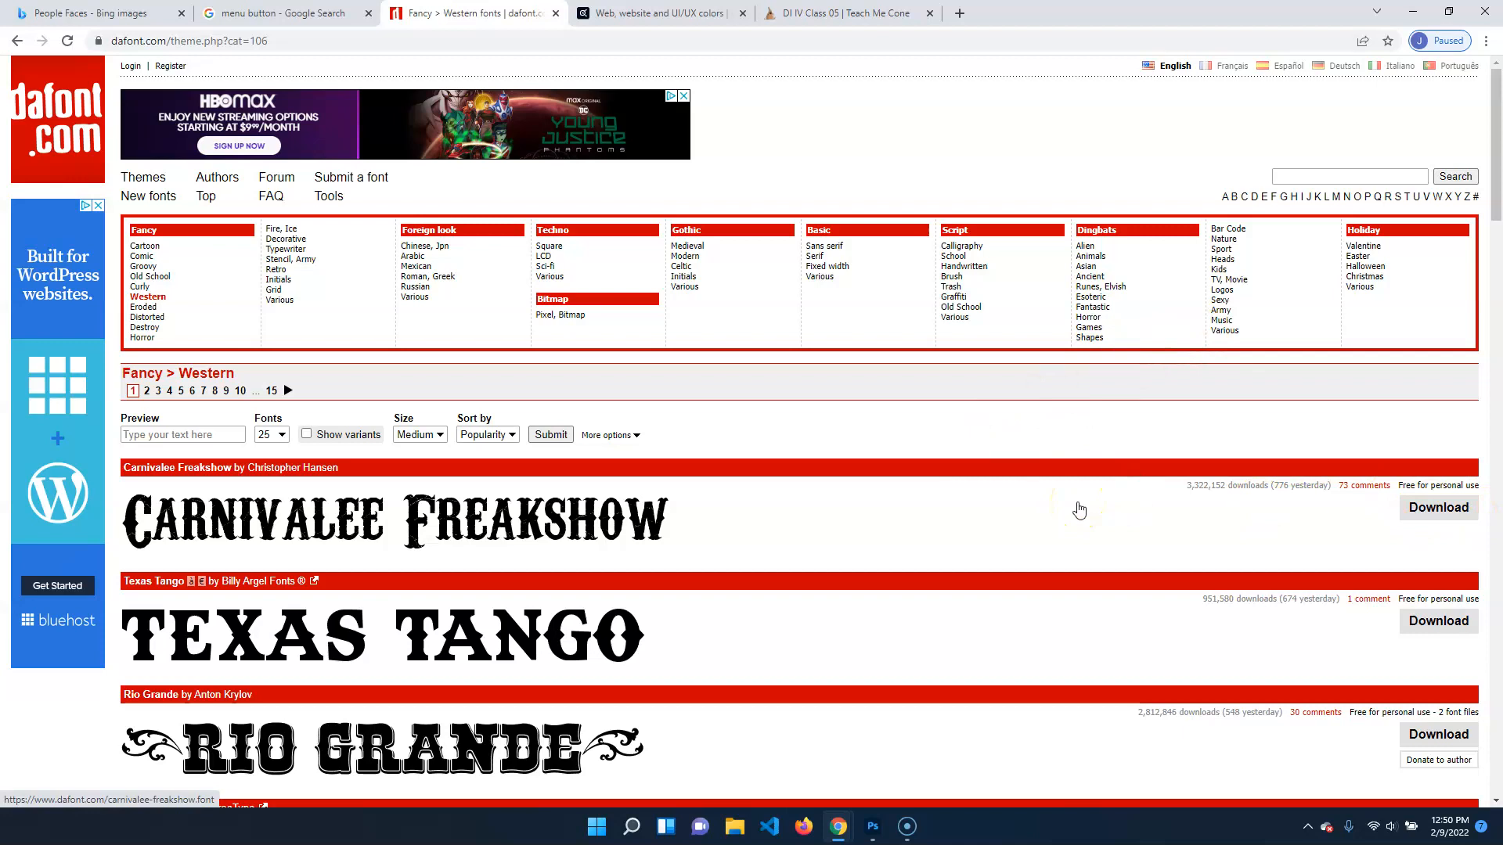
Download the Carnivalee Freakshow font and extract carnivalee_freakshow.zip into its own folder in Downloads
click(1437, 507)
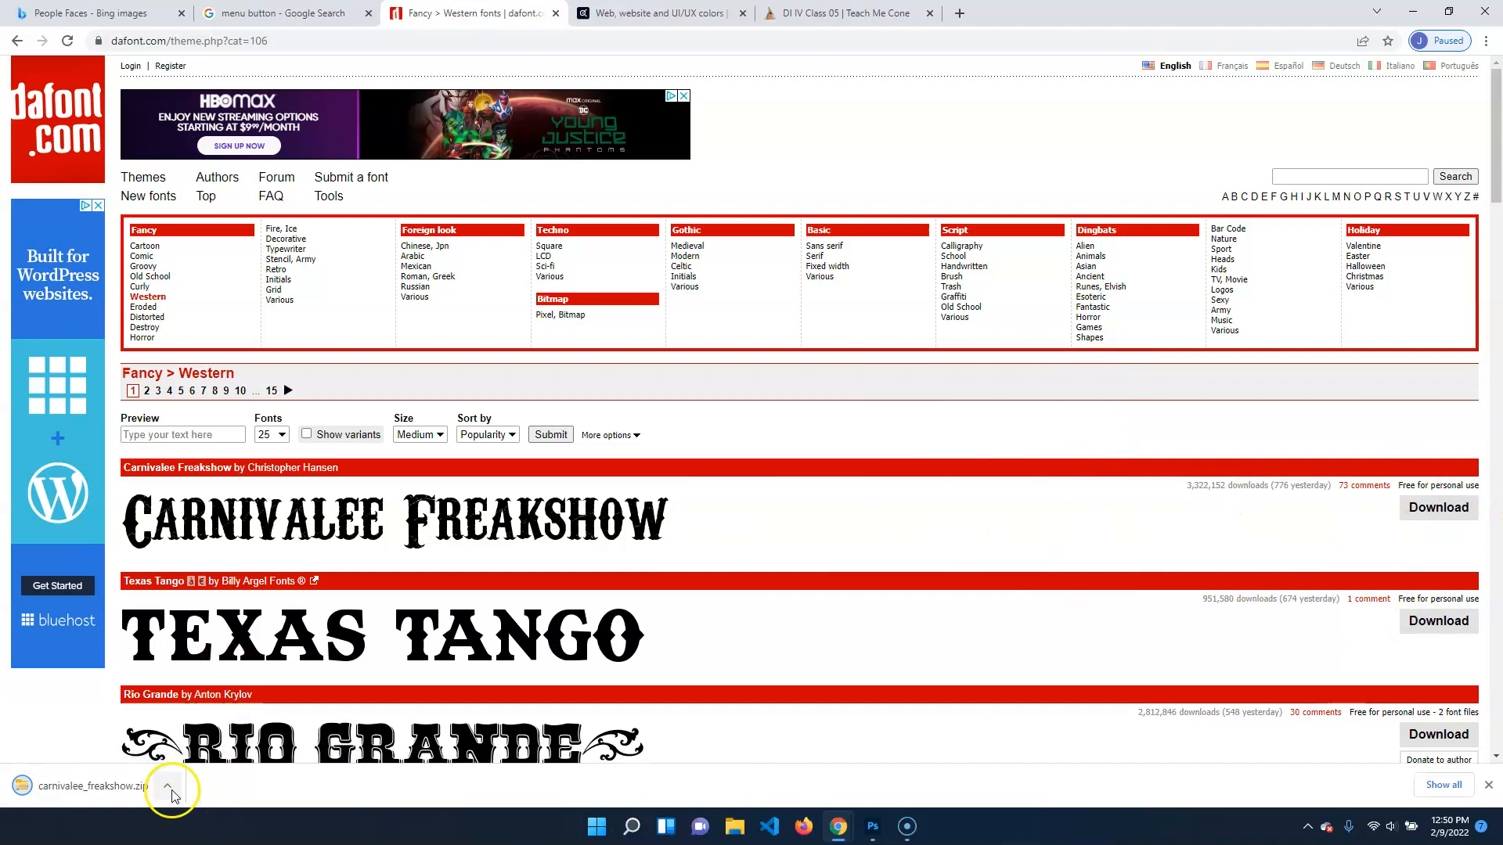
click(167, 785)
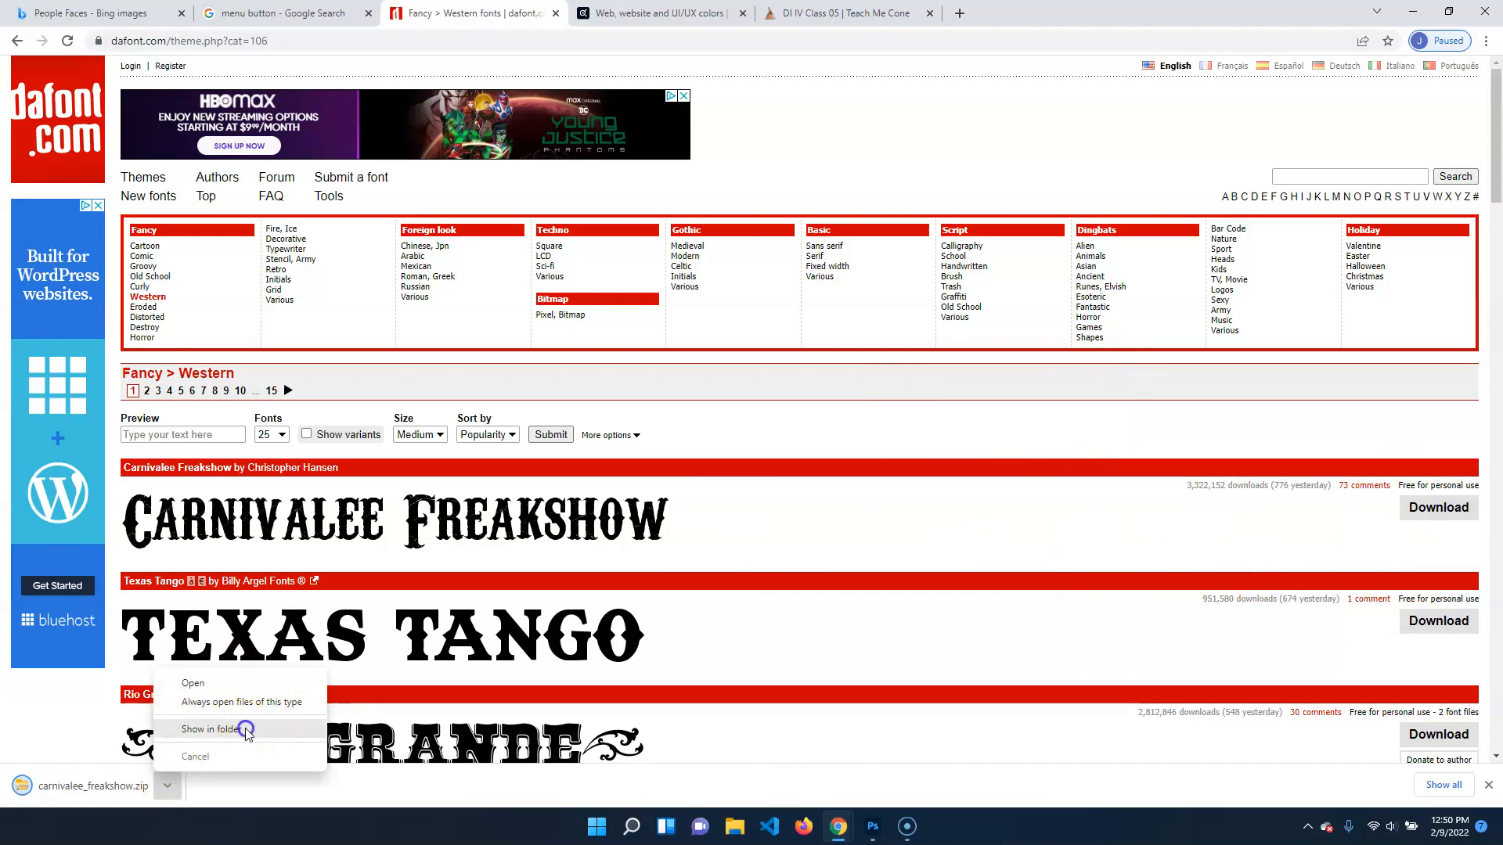
click(234, 728)
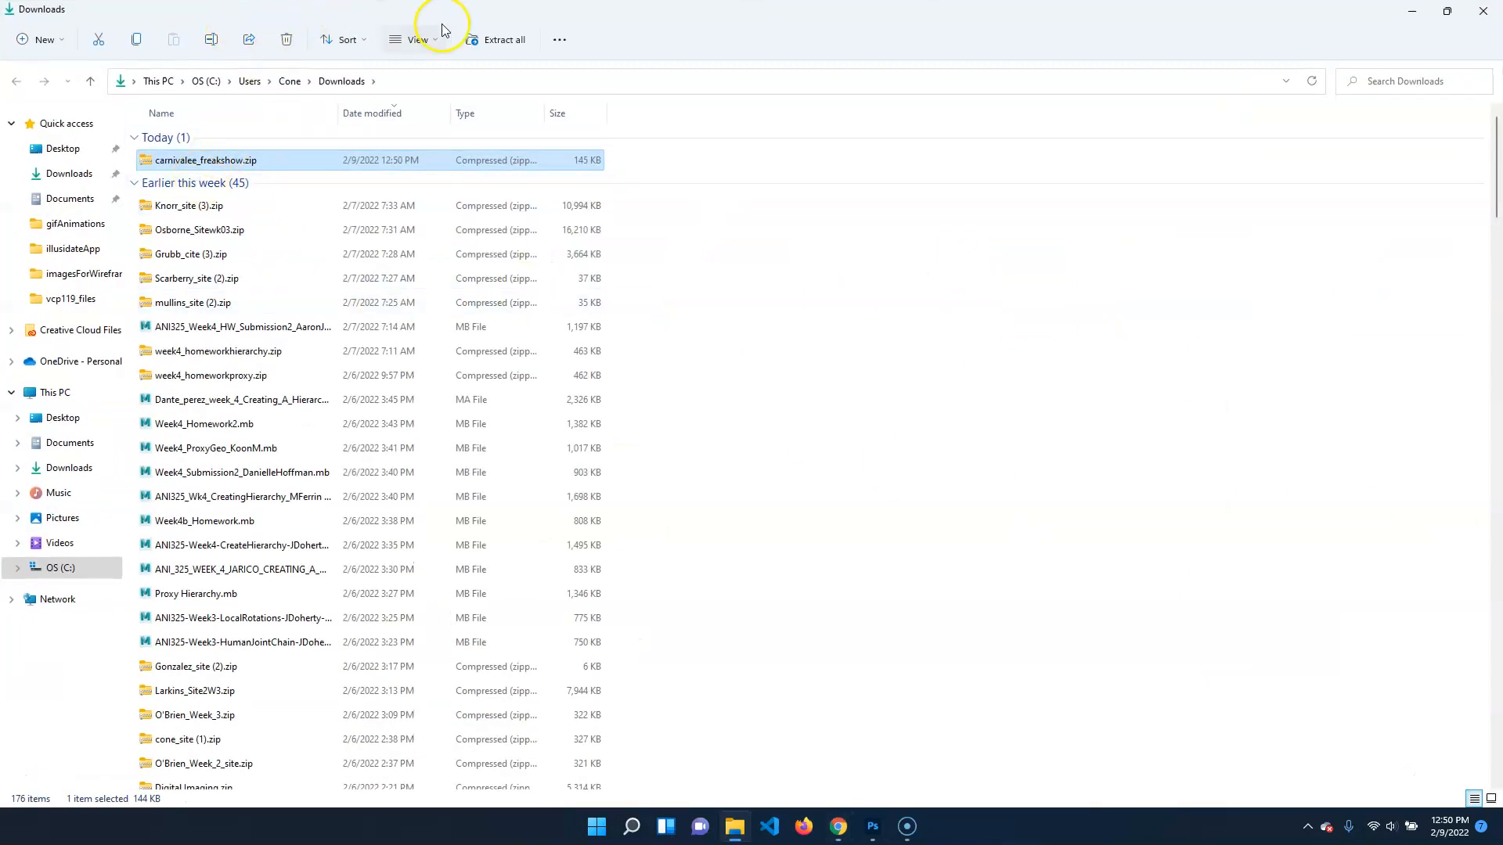
click(506, 41)
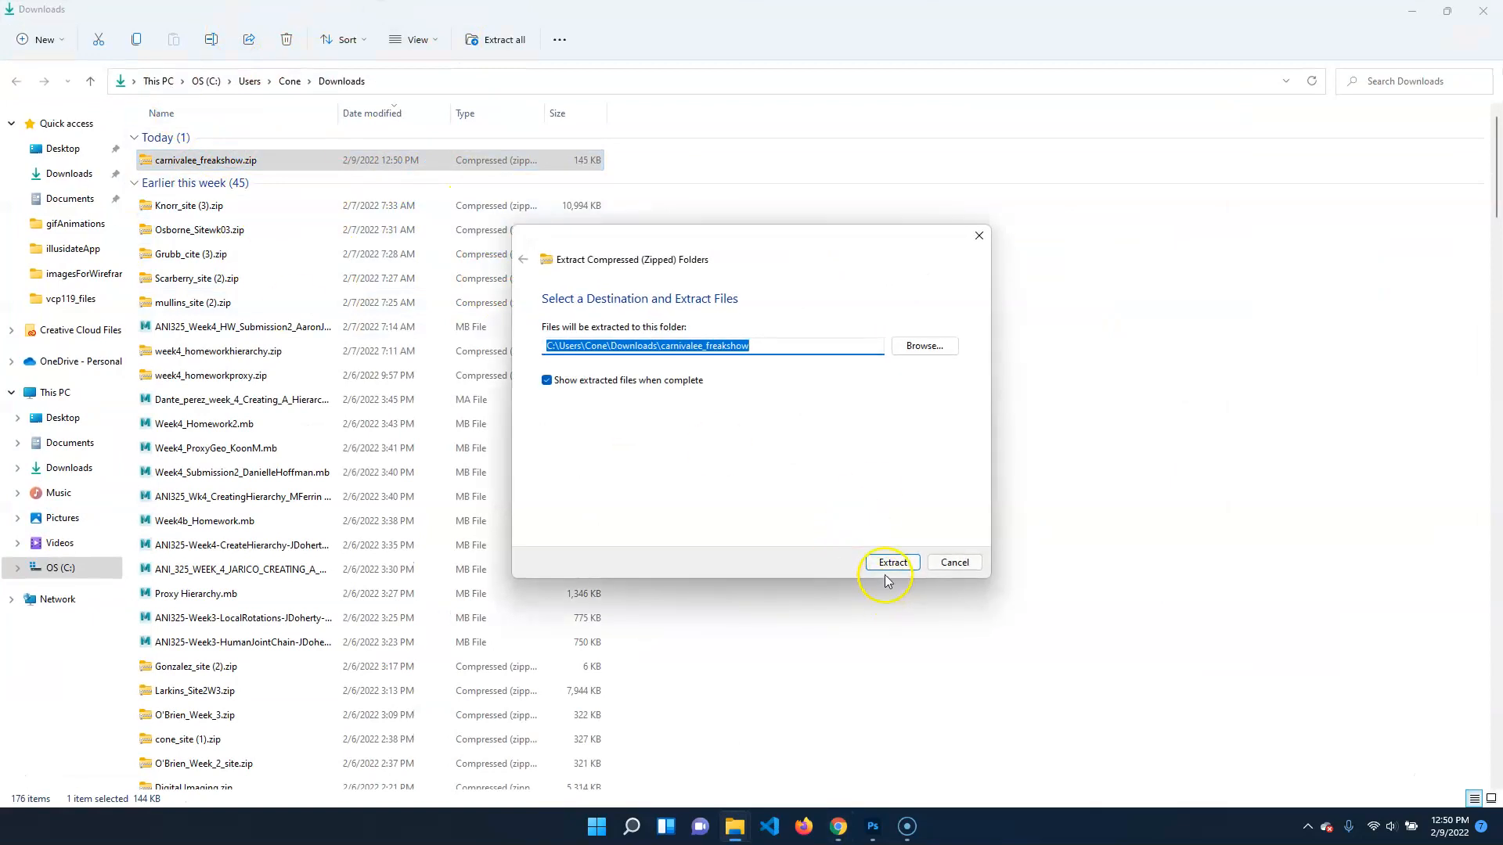
click(887, 557)
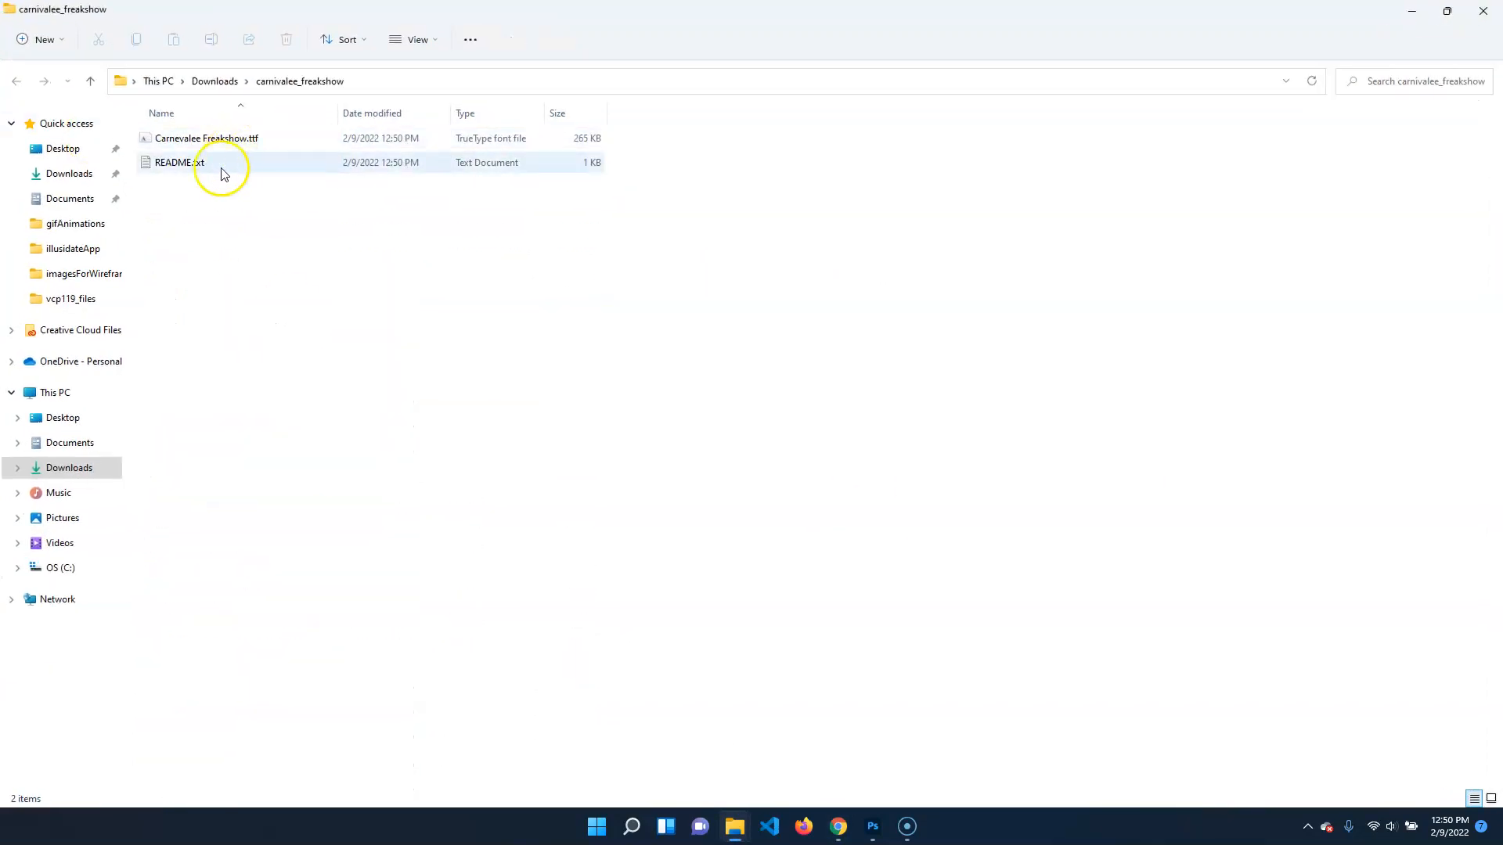
Select Carnevalee Freakshow.ttf, minimize the Downloads window and shrink the remaining windows to expose the desktop
click(253, 139)
double_click(1313, 14)
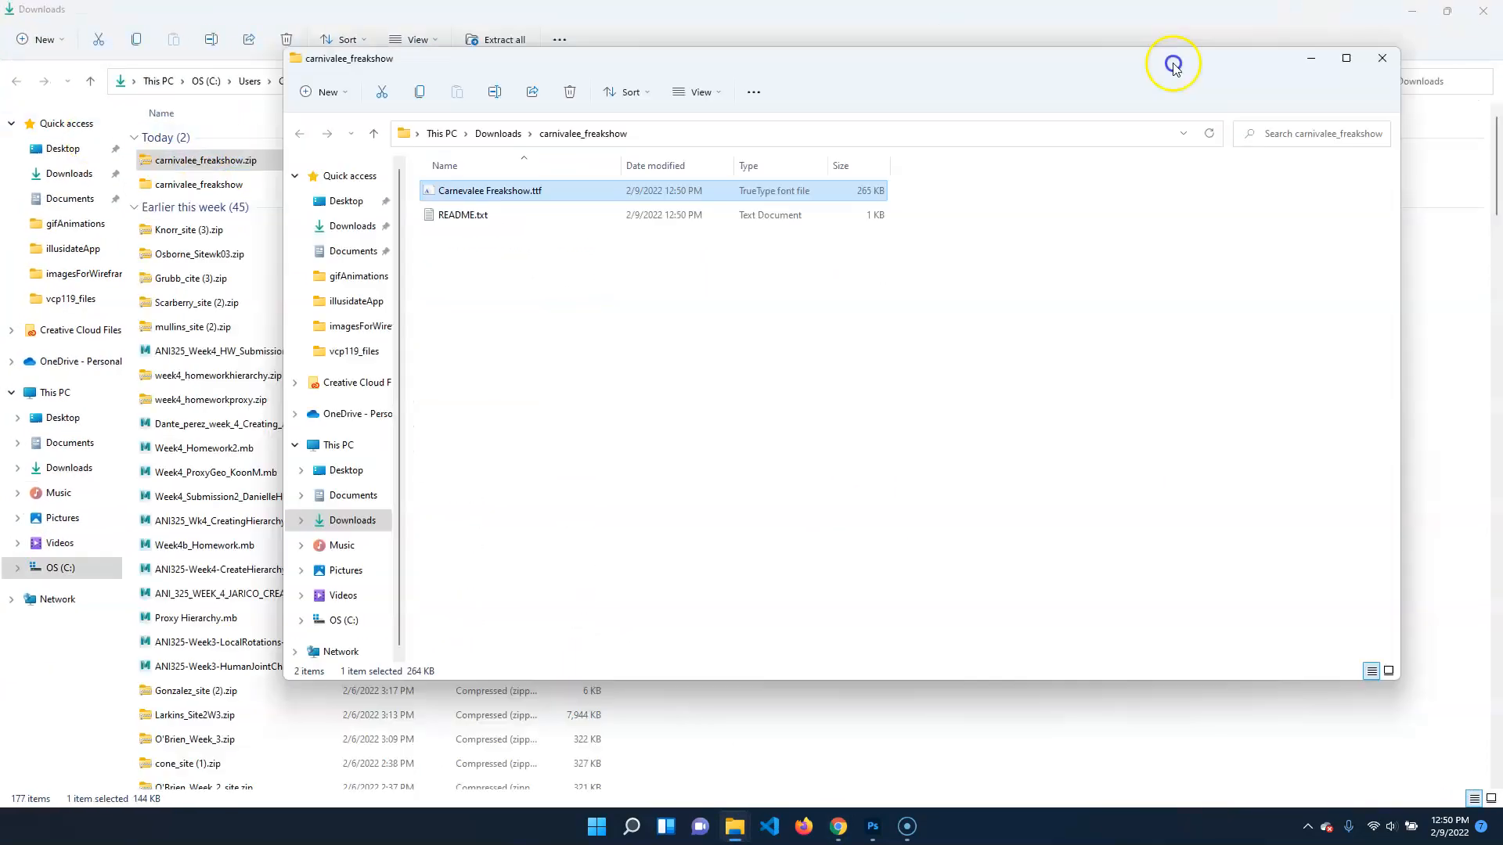
click(1395, 11)
double_click(1299, 16)
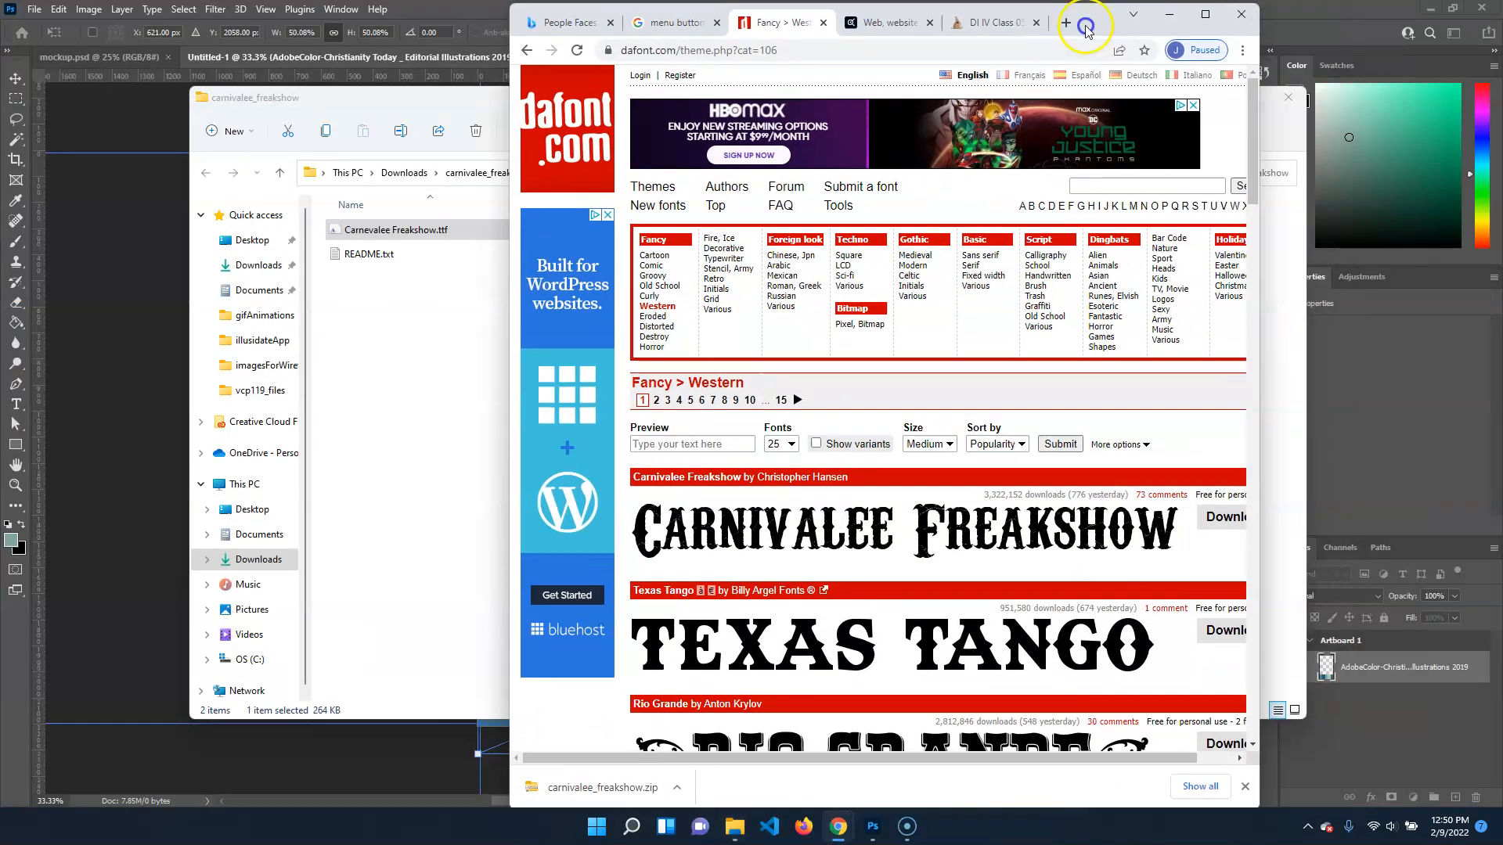
drag(1355, 9, 519, 36)
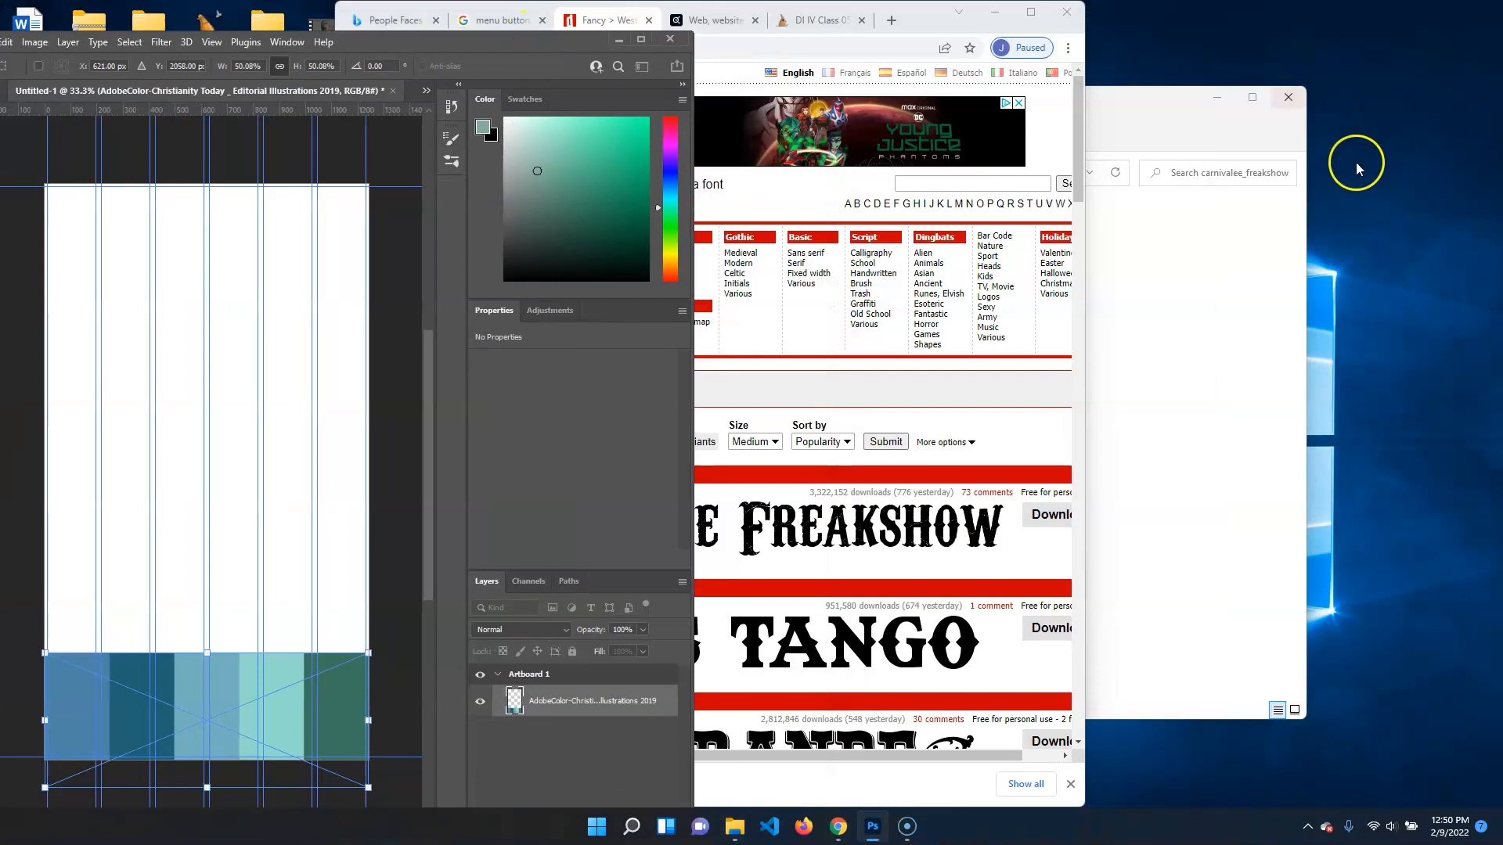
Bring up the Windows Fonts settings through the desktop's Personalization options
right_click(1384, 107)
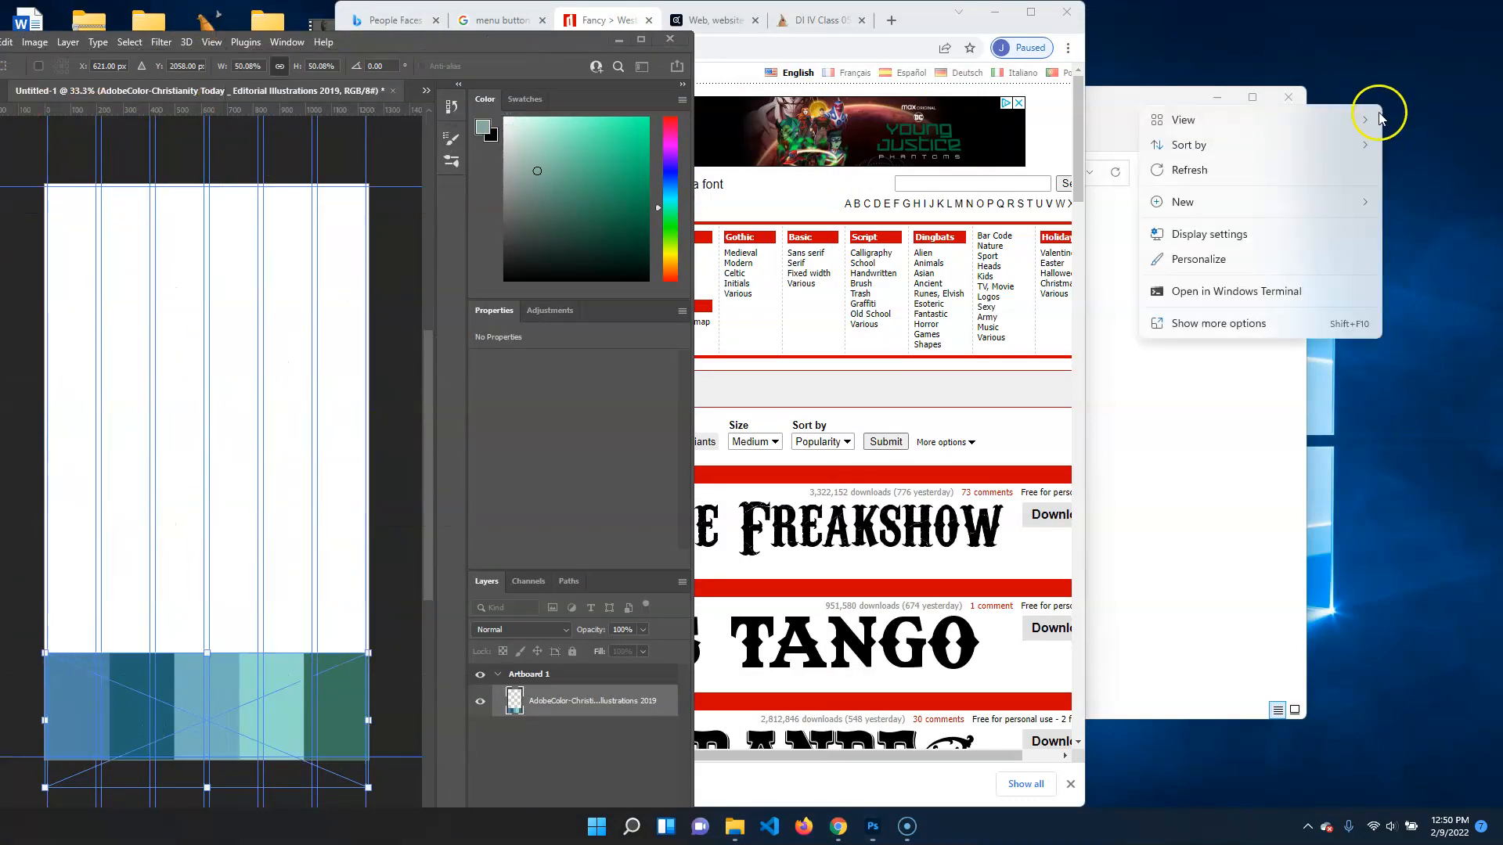
click(1240, 271)
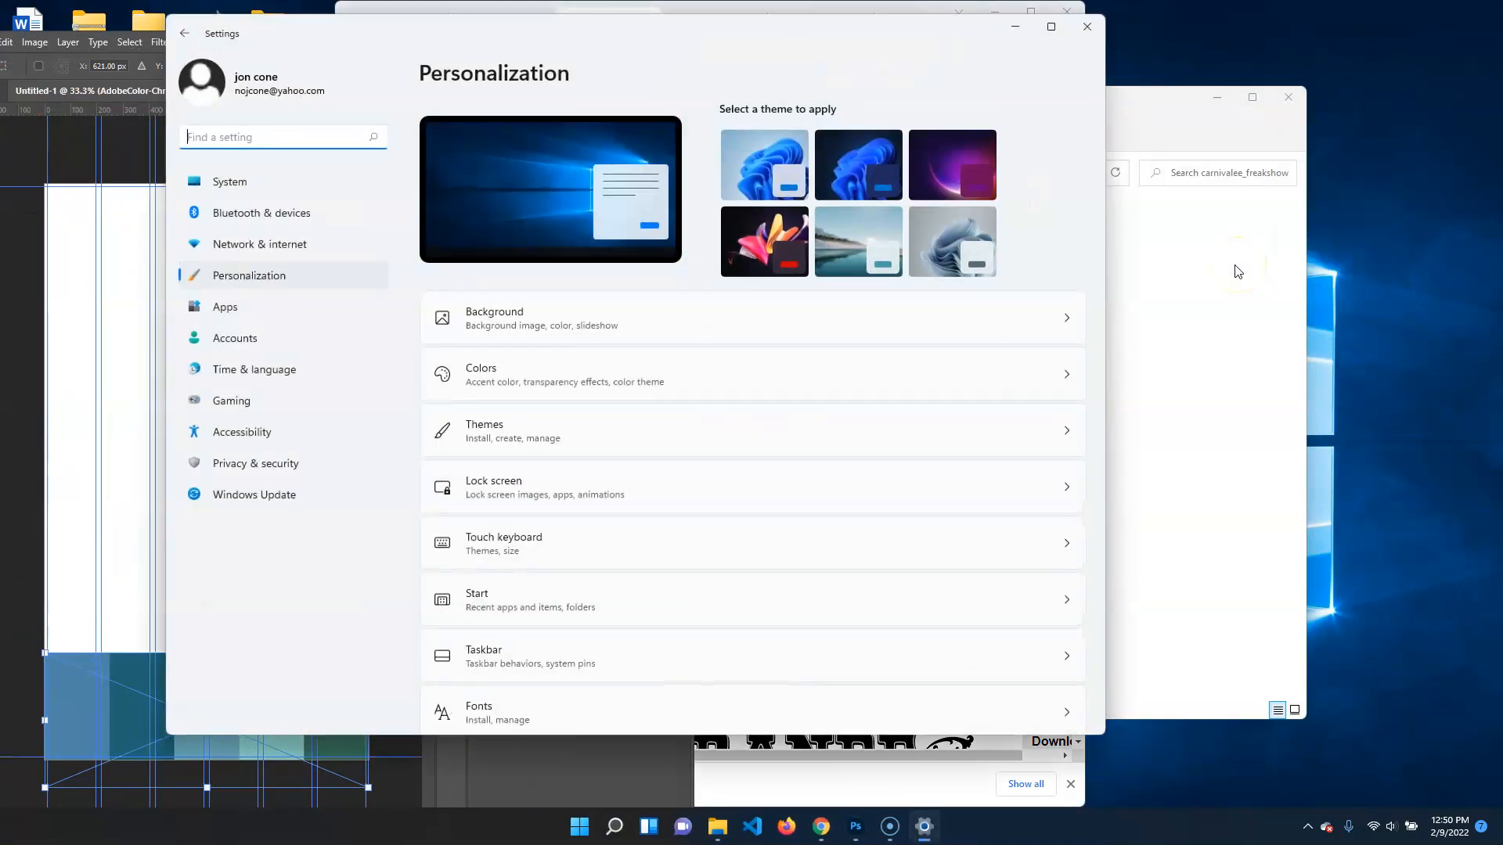
scroll(485, 665, down, 1)
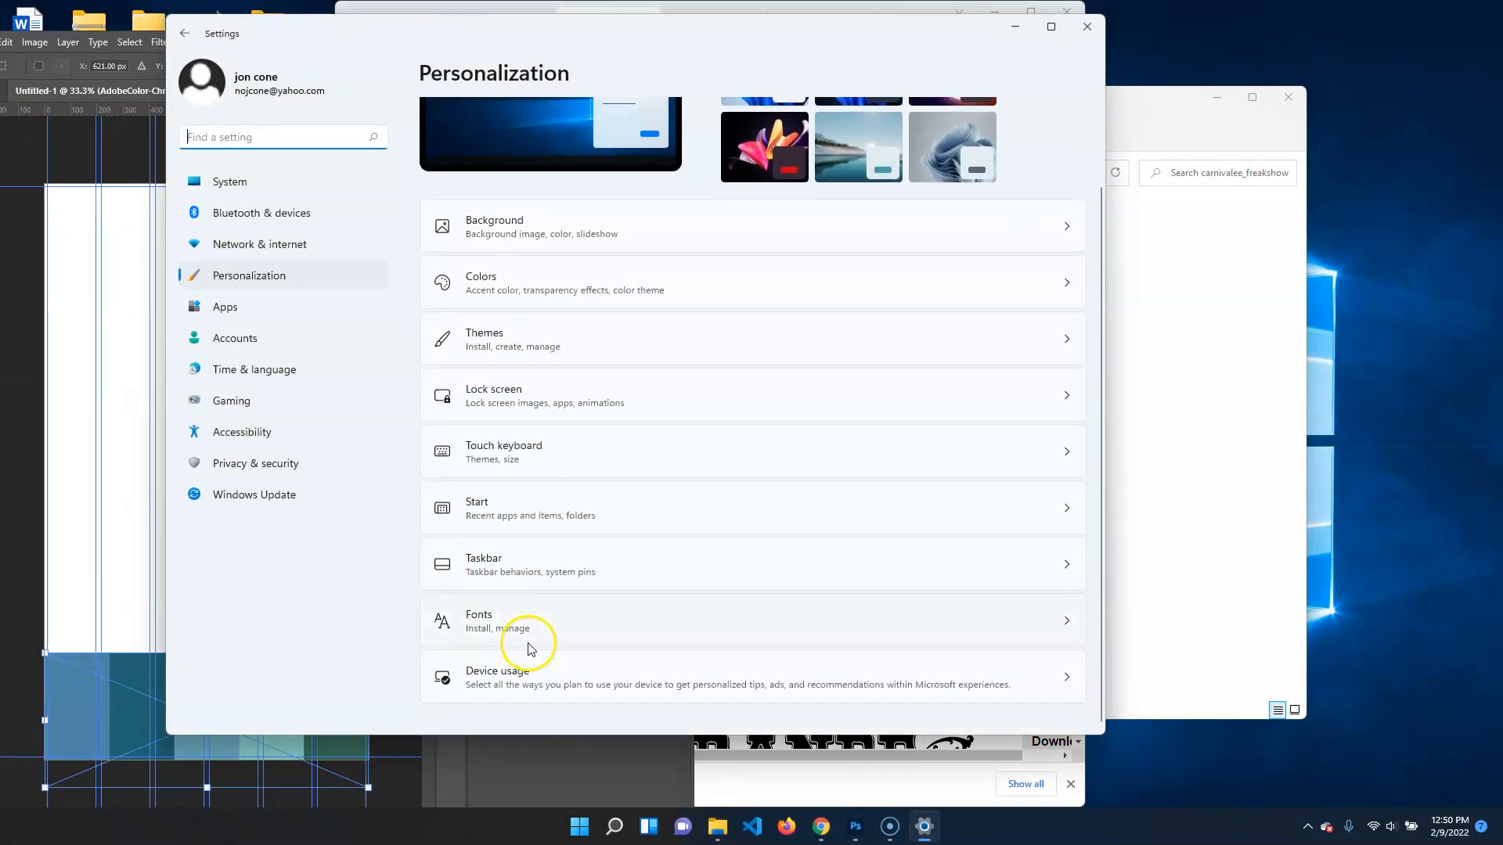
click(535, 626)
Arrange the Fonts settings beside the extracted font folder and install Carnevalee Freakshow.ttf from it
drag(874, 40, 1369, 118)
click(1187, 117)
drag(964, 258, 509, 231)
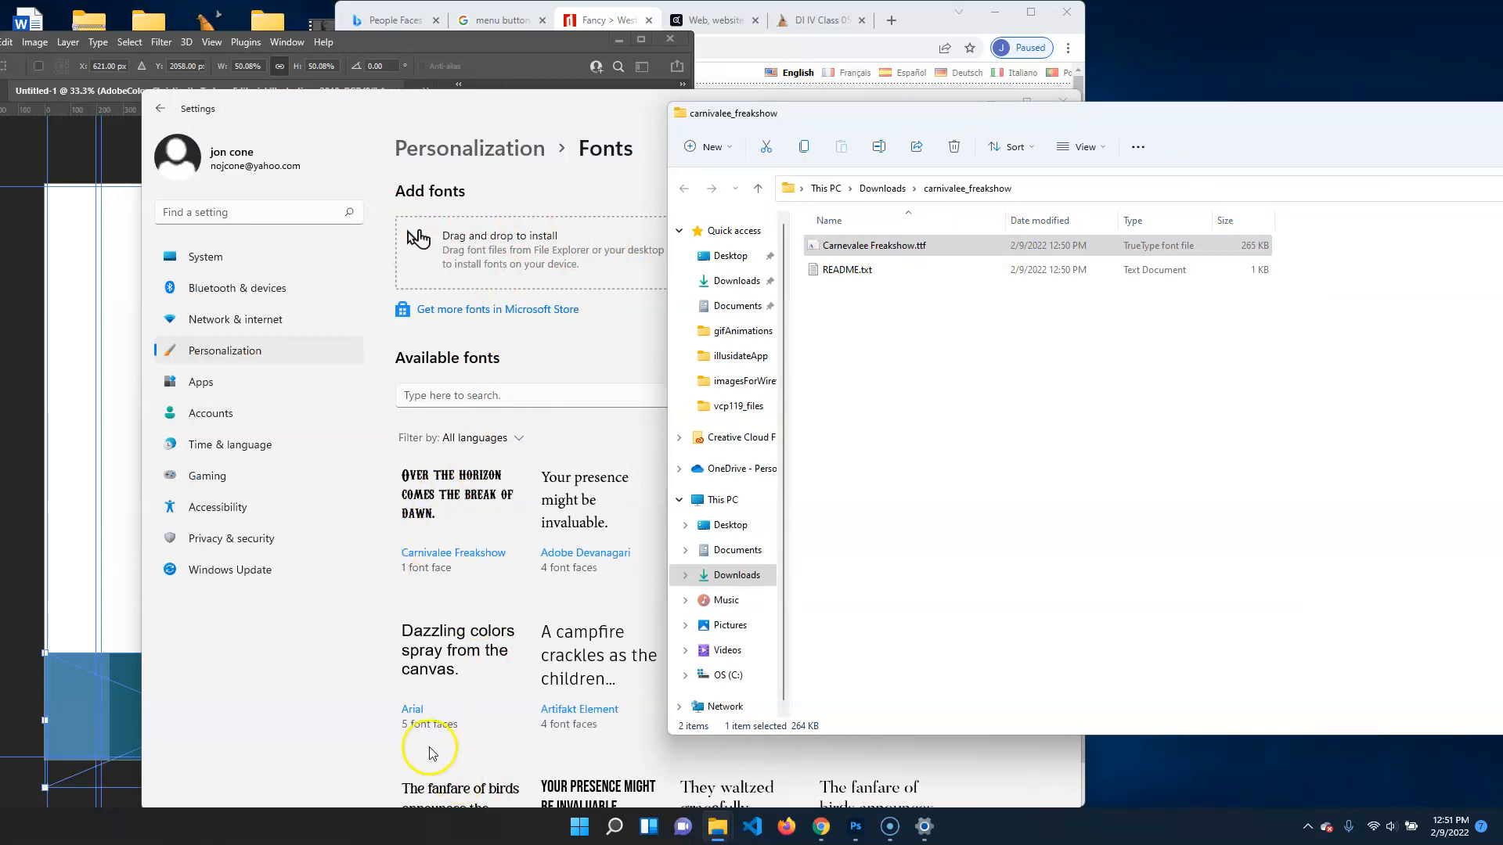
Return to Photoshop at full-screen size and show the mockup.psd document
click(640, 40)
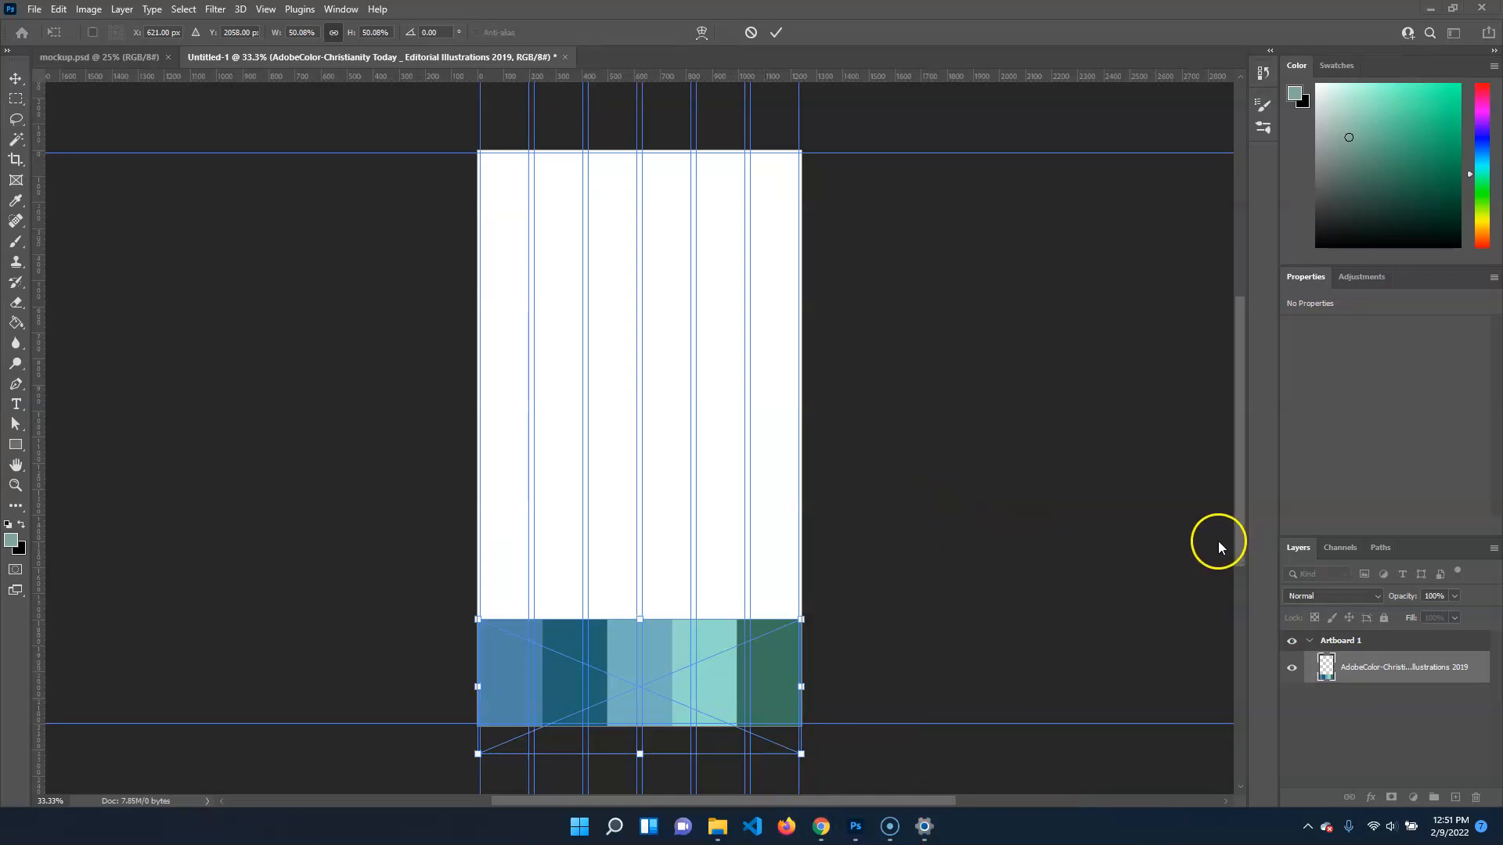
click(110, 57)
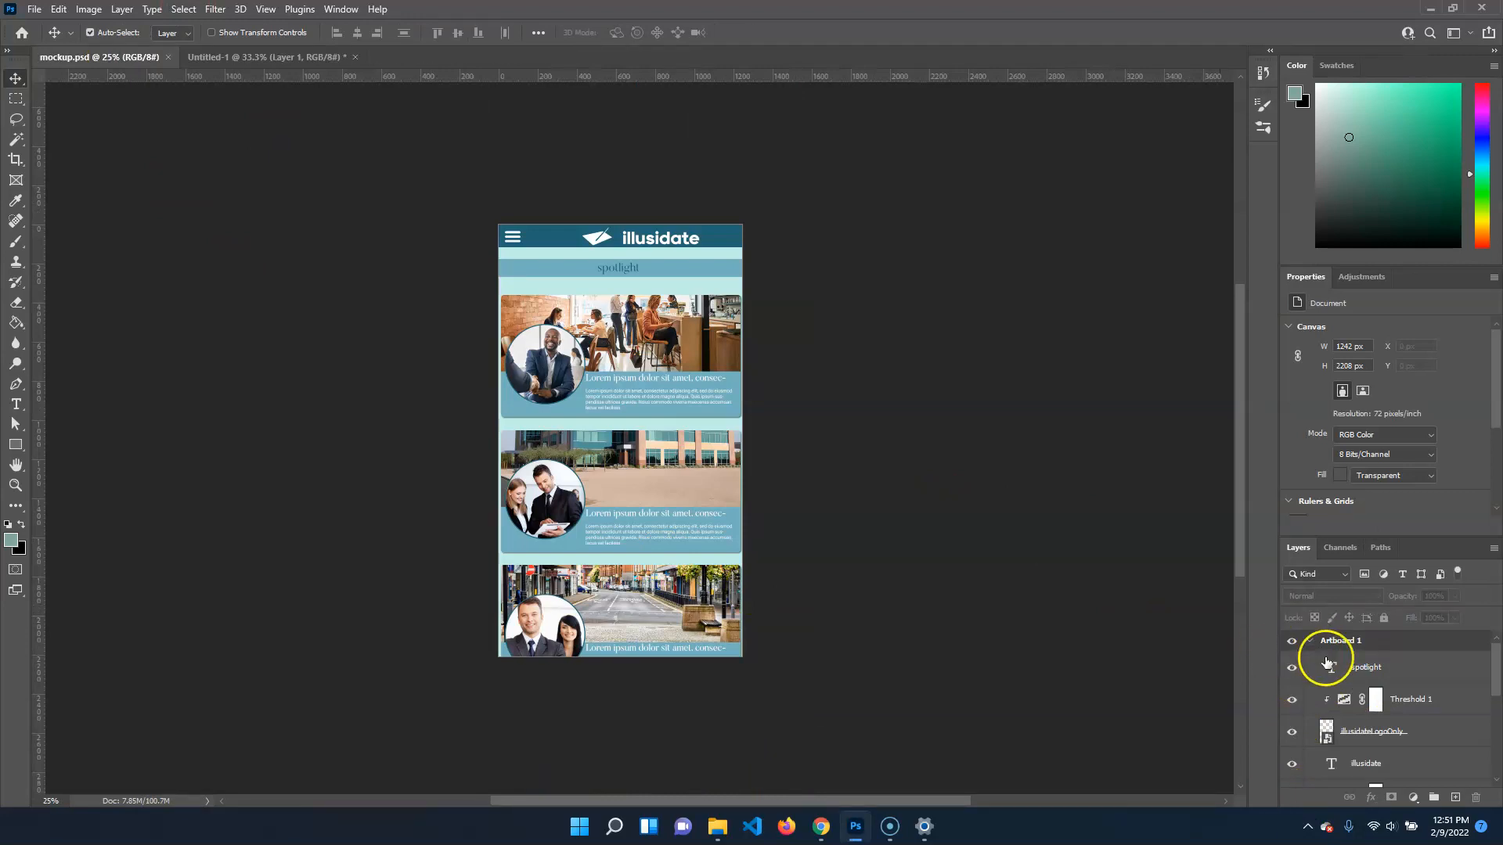
Hide all layers of mockup.psd except the refMat reference group
scroll(1323, 654, down, 5)
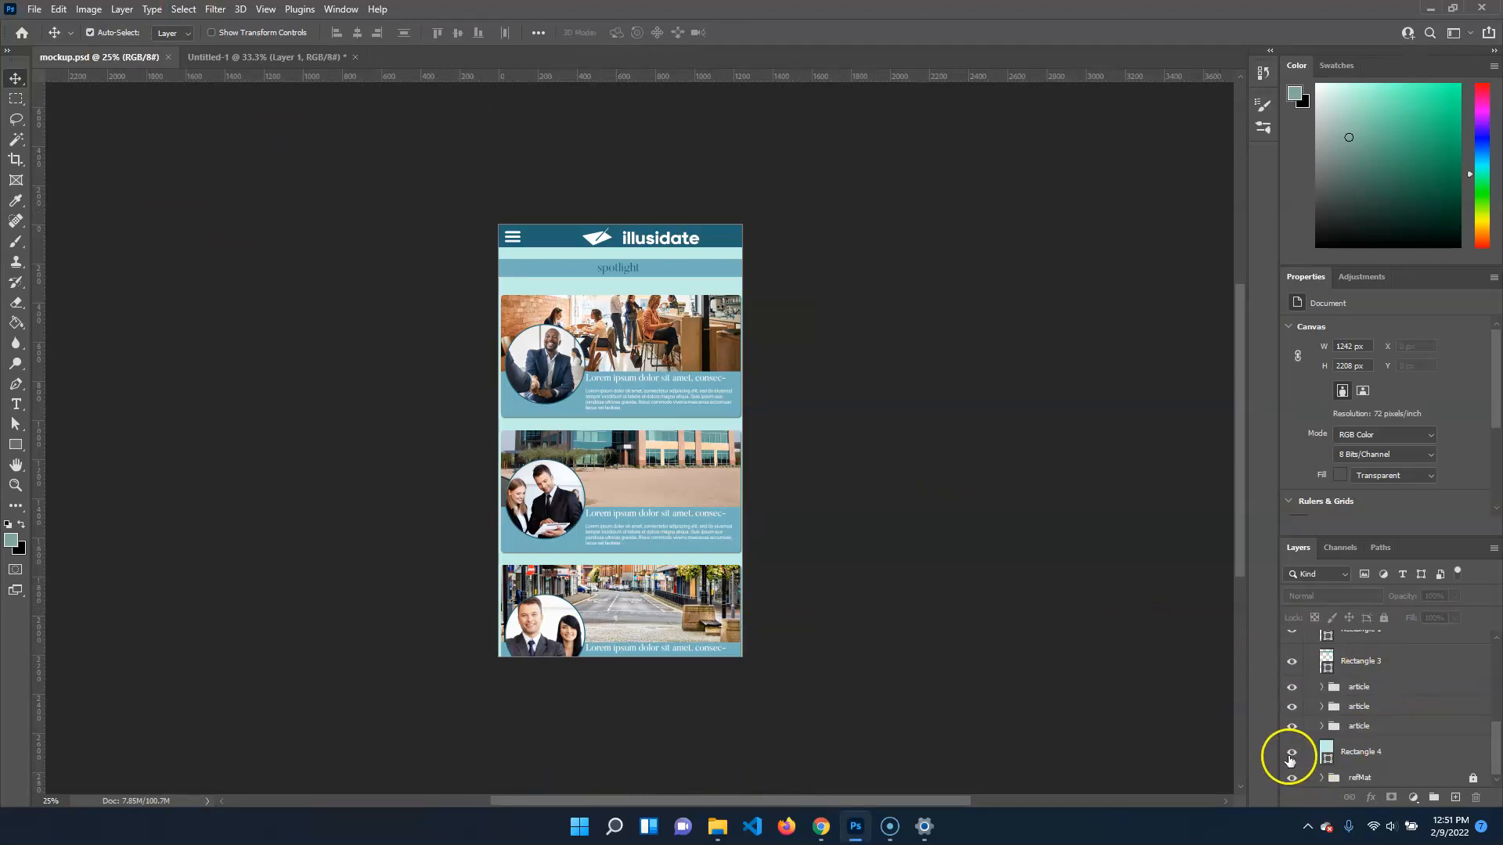
scroll(1291, 643, up, 10)
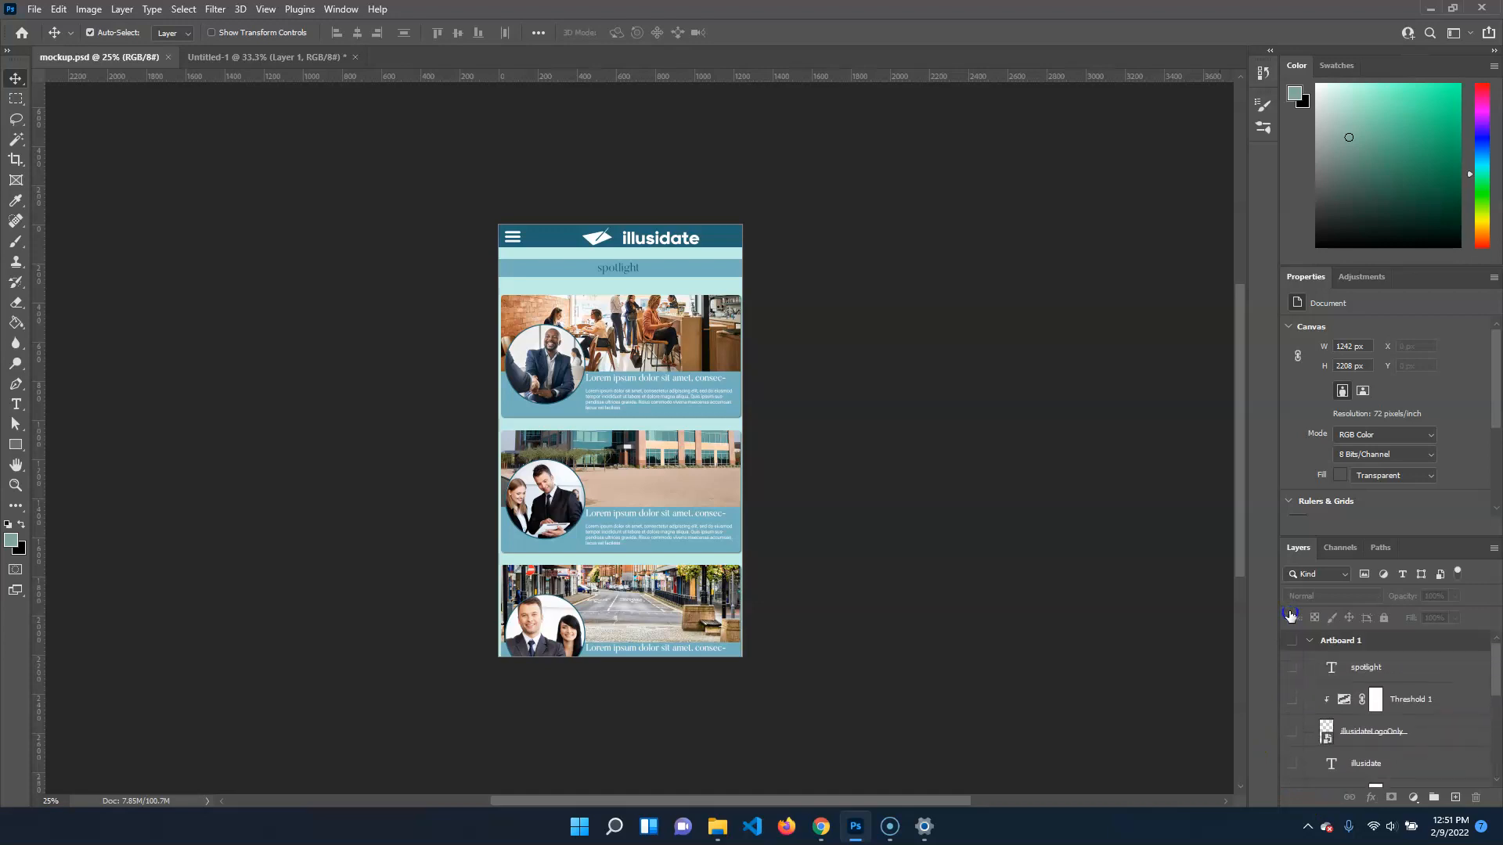
scroll(1394, 761, down, 6)
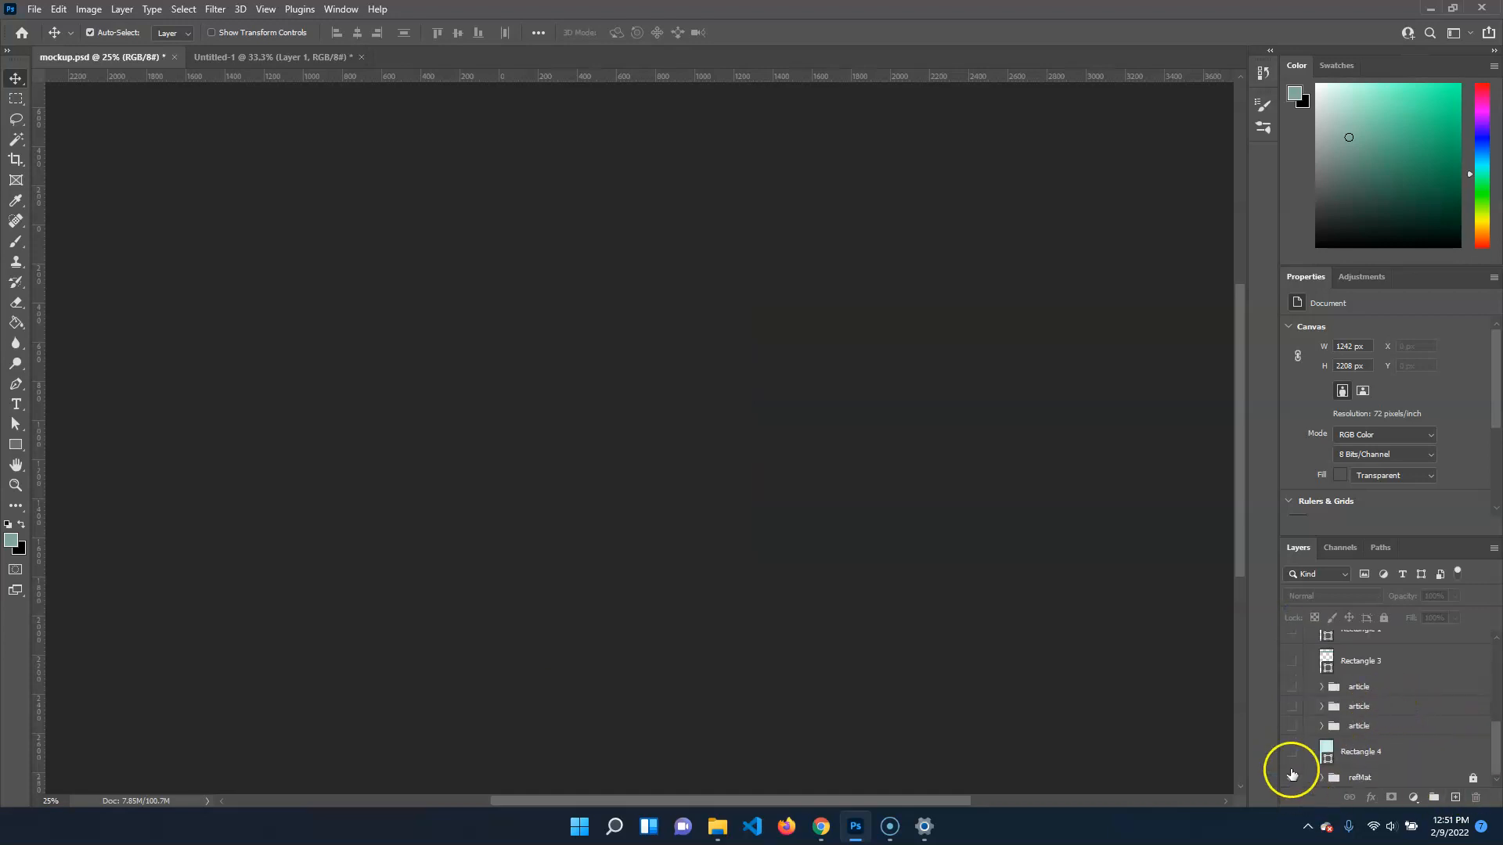
click(1293, 779)
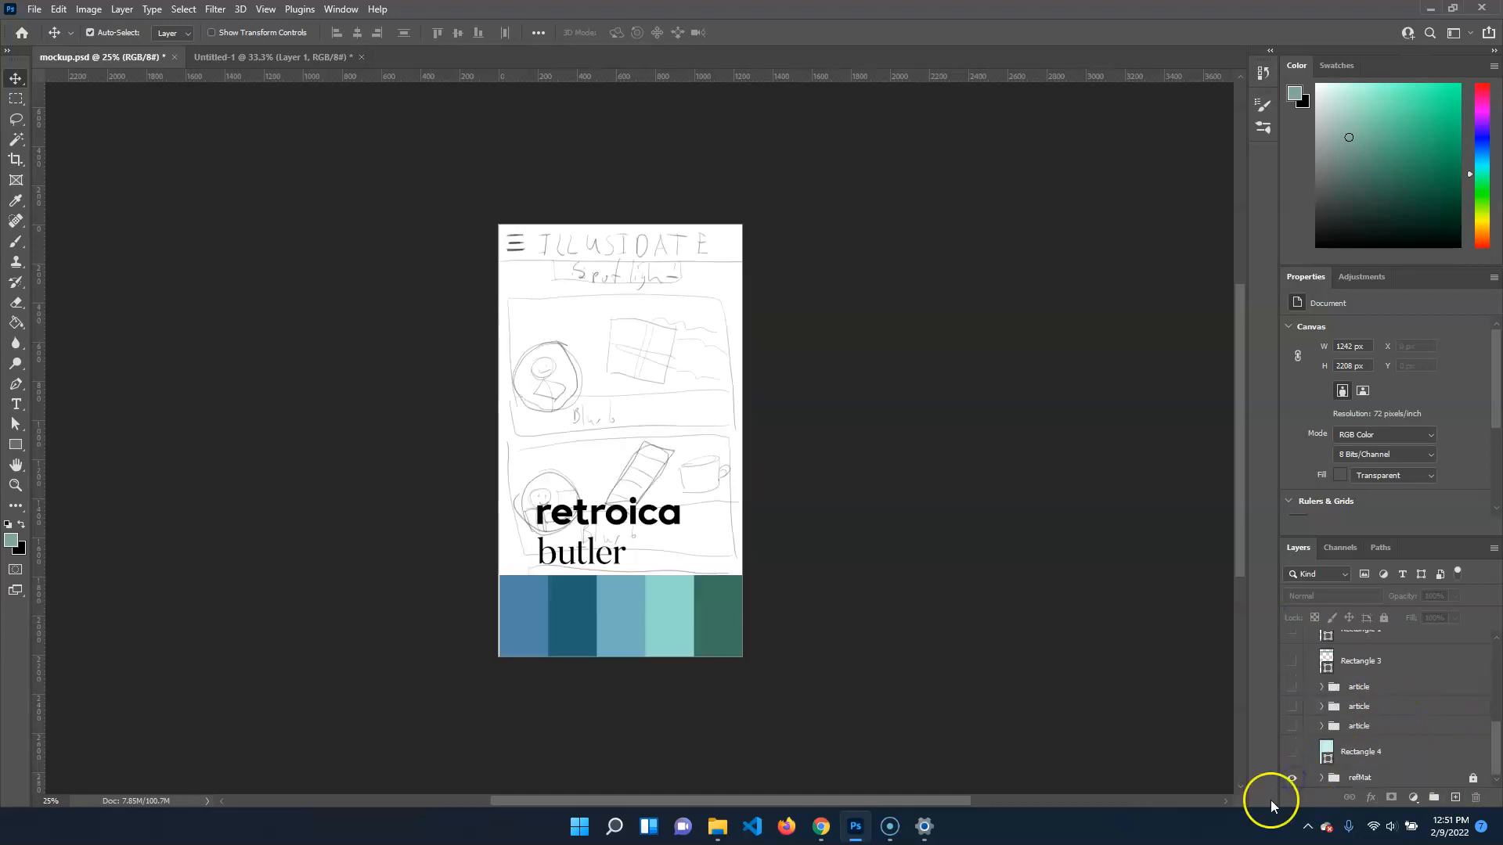
Expand the refMat group in mockup.psd and select its butler text layer
click(1315, 775)
click(1322, 778)
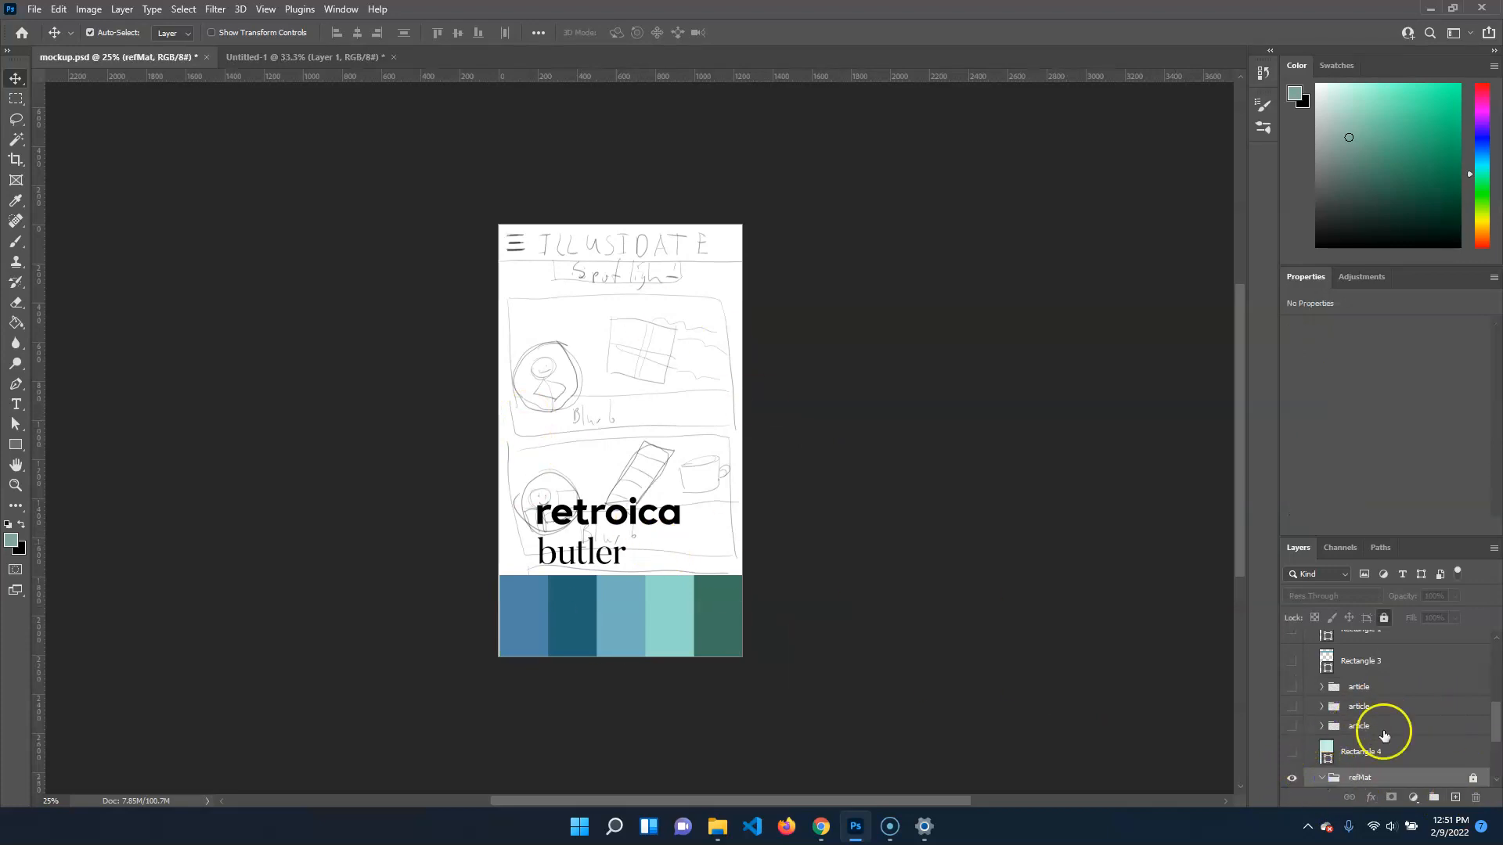
scroll(1384, 735, down, 3)
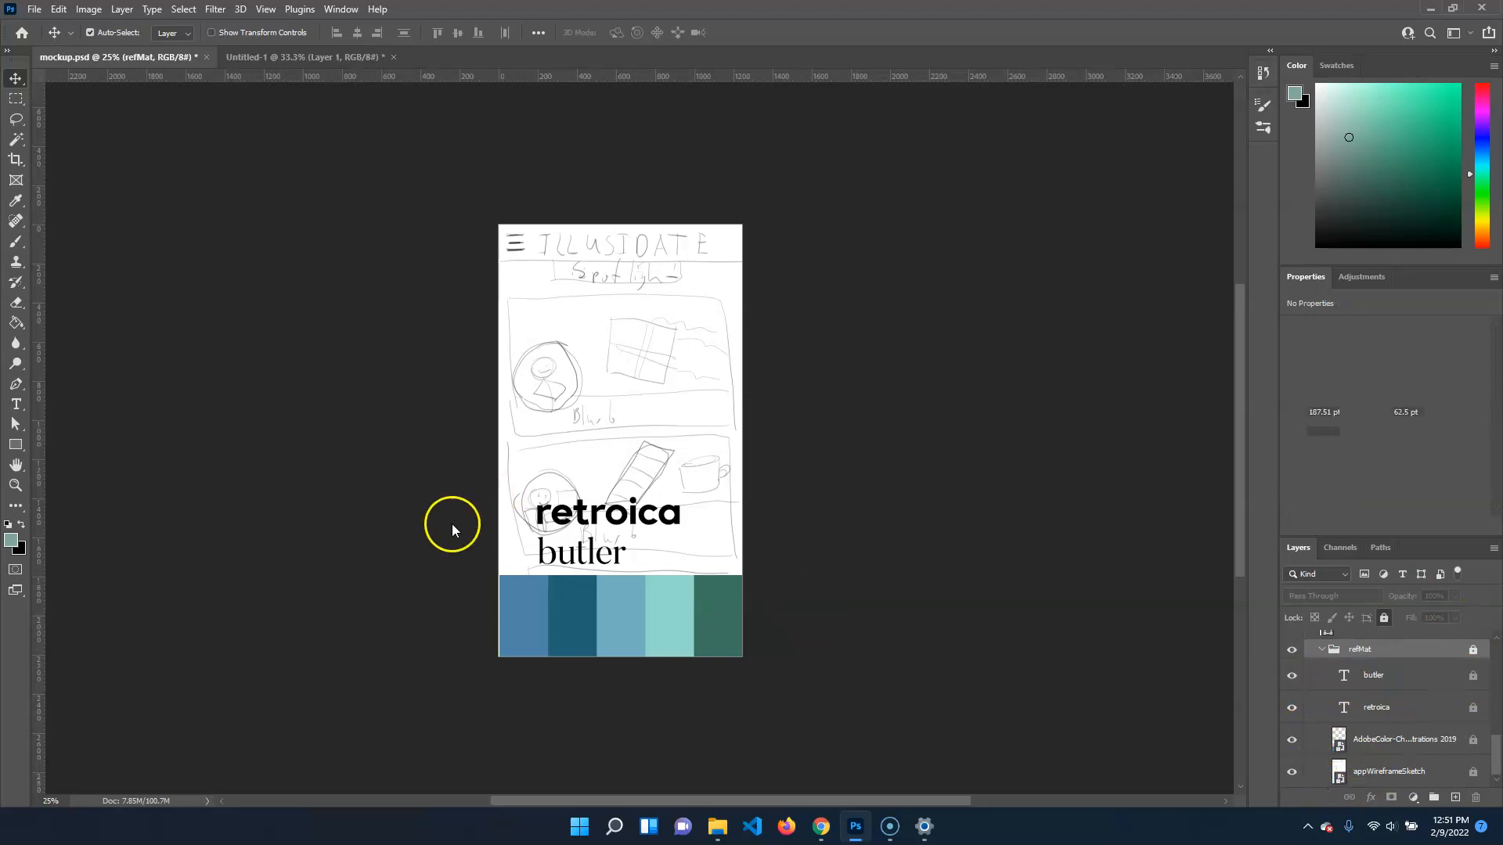
click(628, 538)
scroll(629, 539, left, 3)
scroll(629, 539, right, 2)
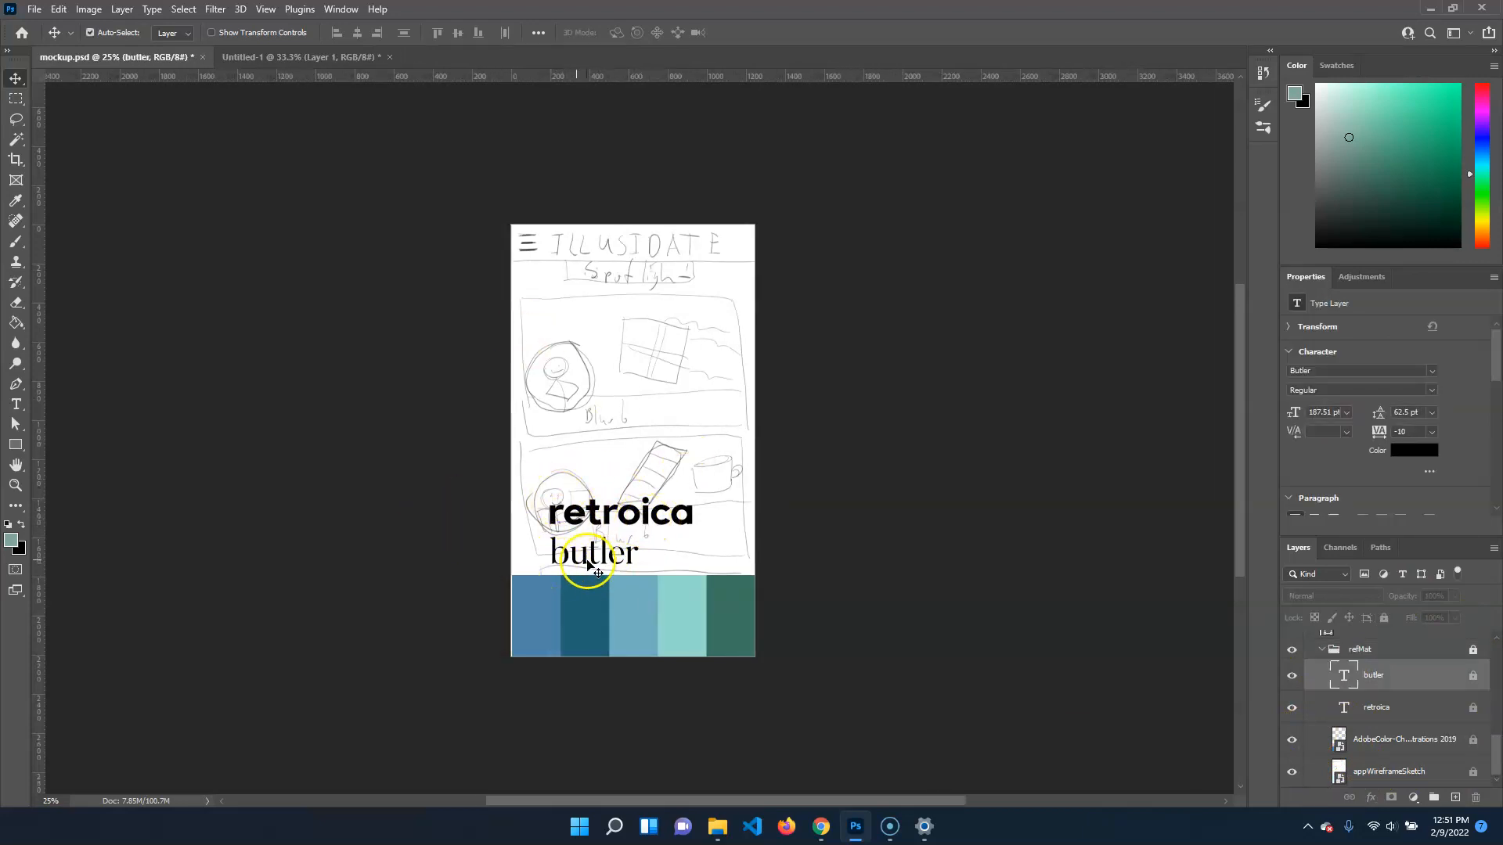
Add a new layer in the Untitled-1 document and select Layer 1 beneath it
click(279, 57)
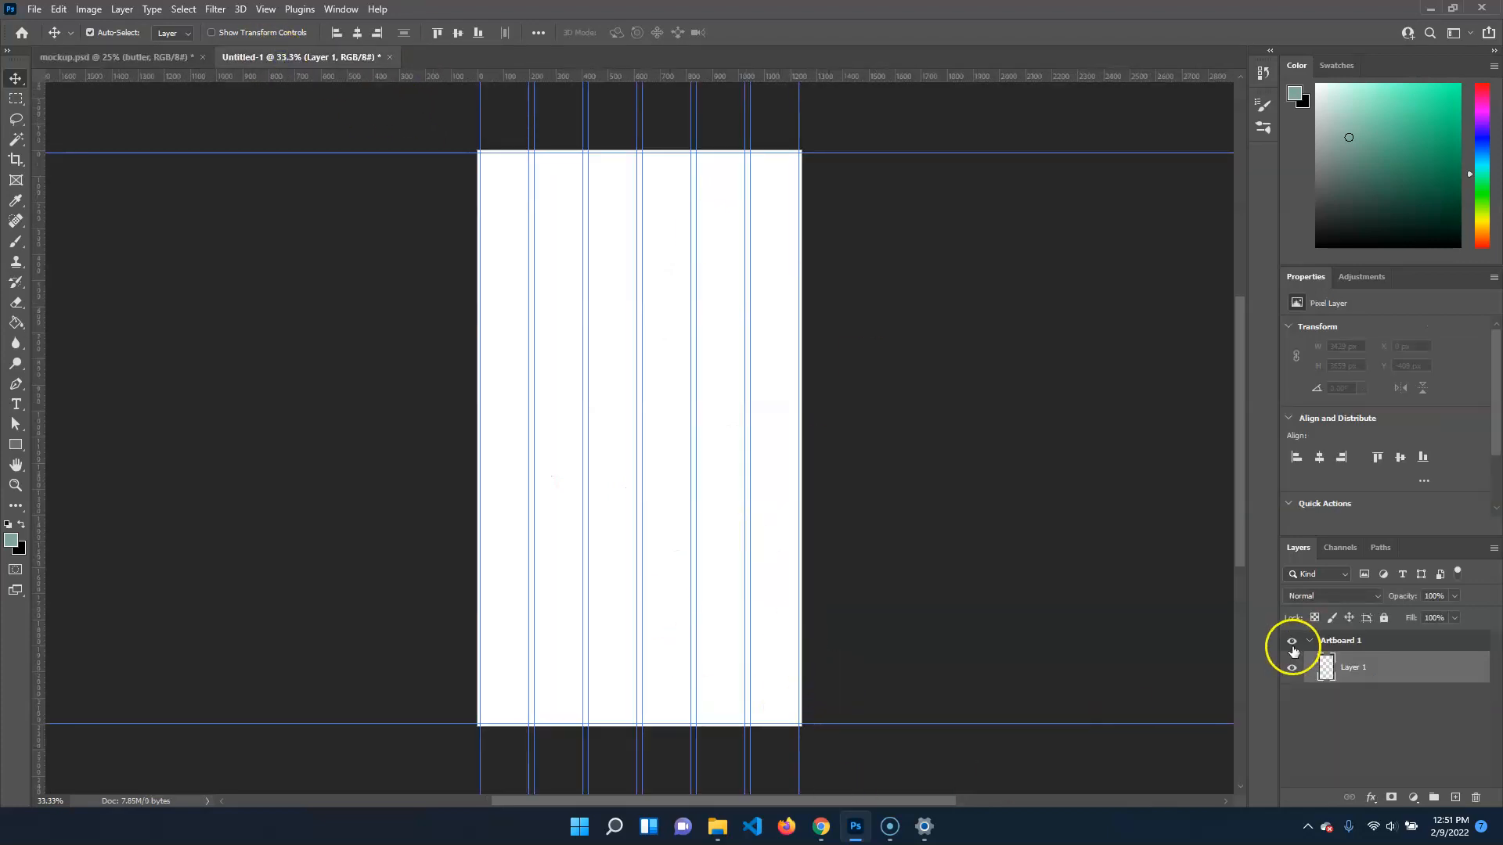
click(1455, 798)
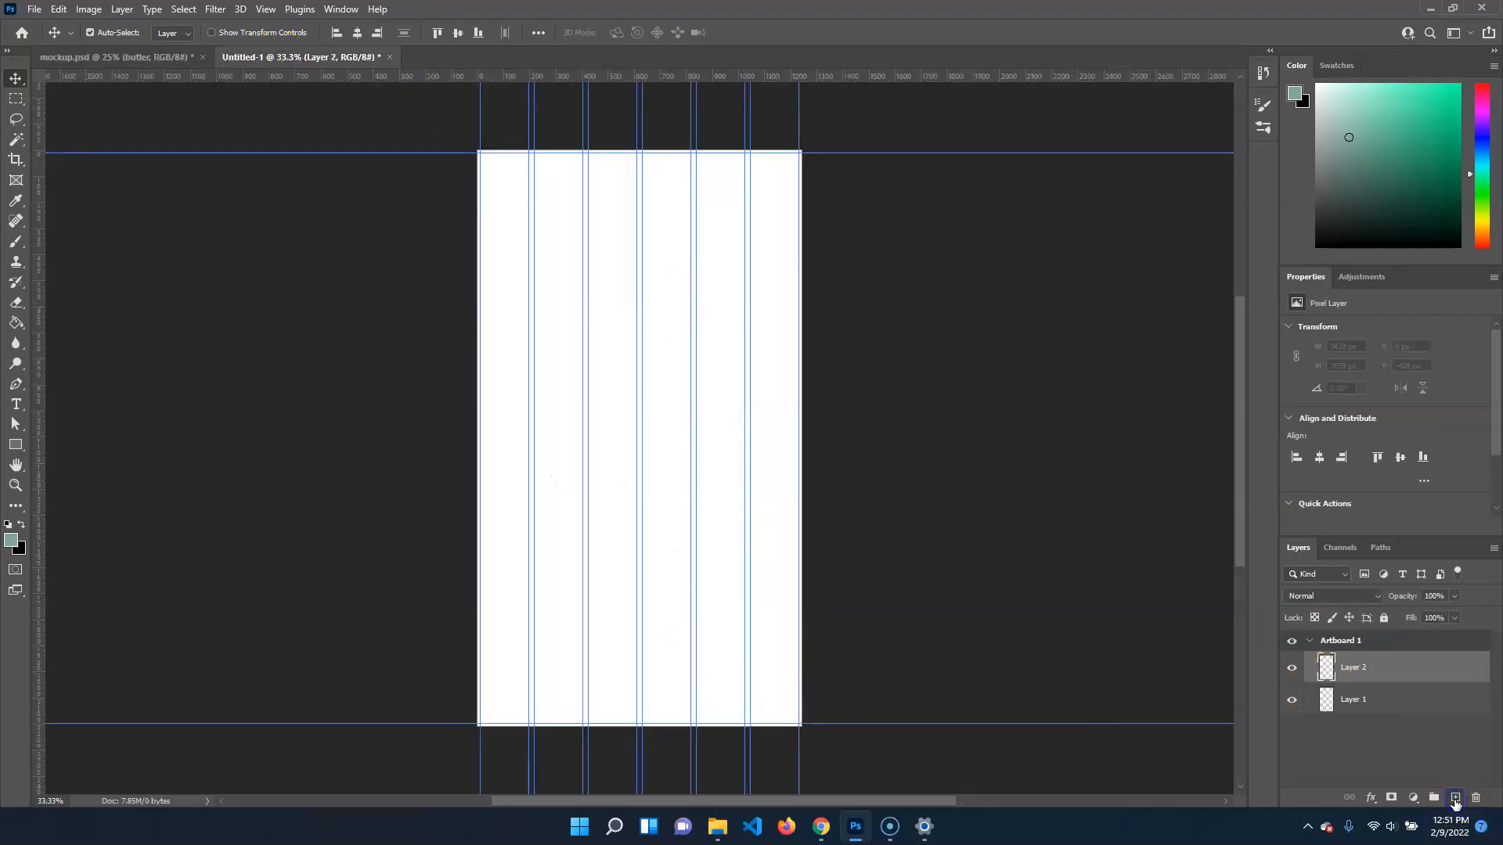
click(1375, 699)
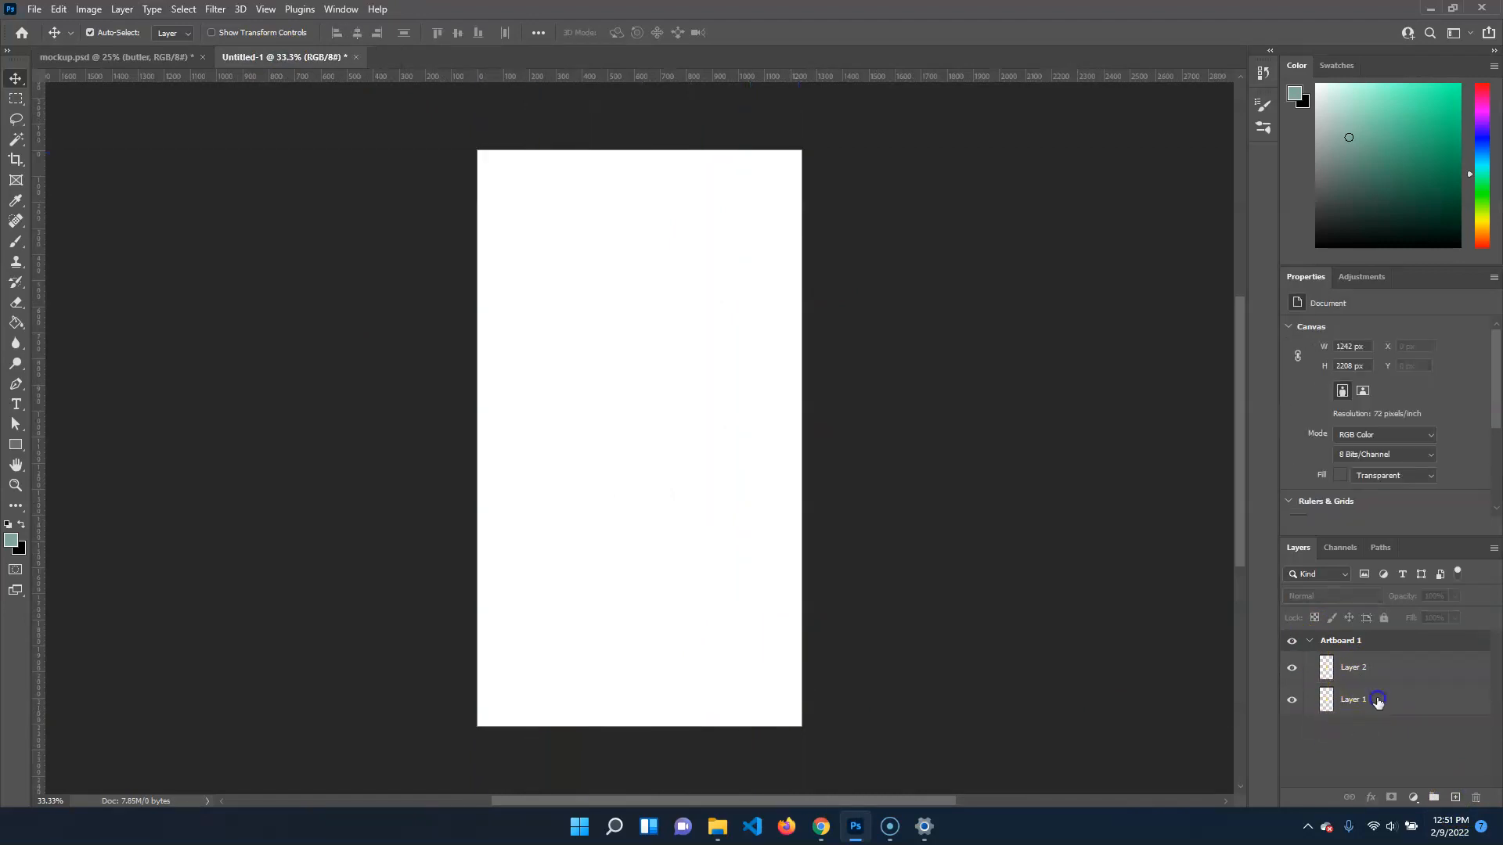
Place the AdobeColor Editorial Illustrations 2019 palette as an embedded image and move its swatches to the artboard's bottom edge
click(35, 8)
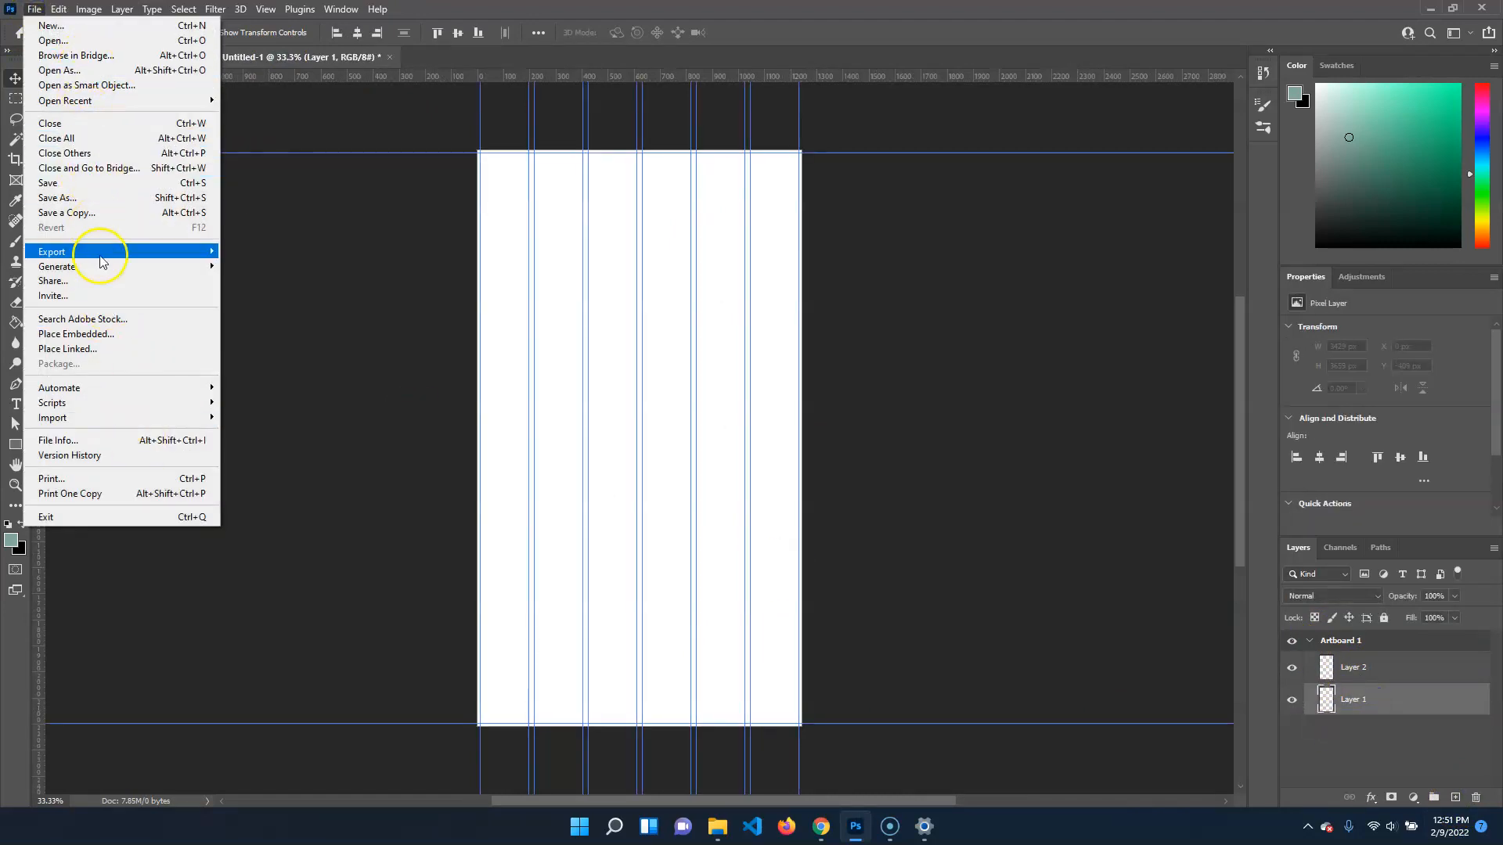
click(149, 333)
click(376, 156)
click(619, 396)
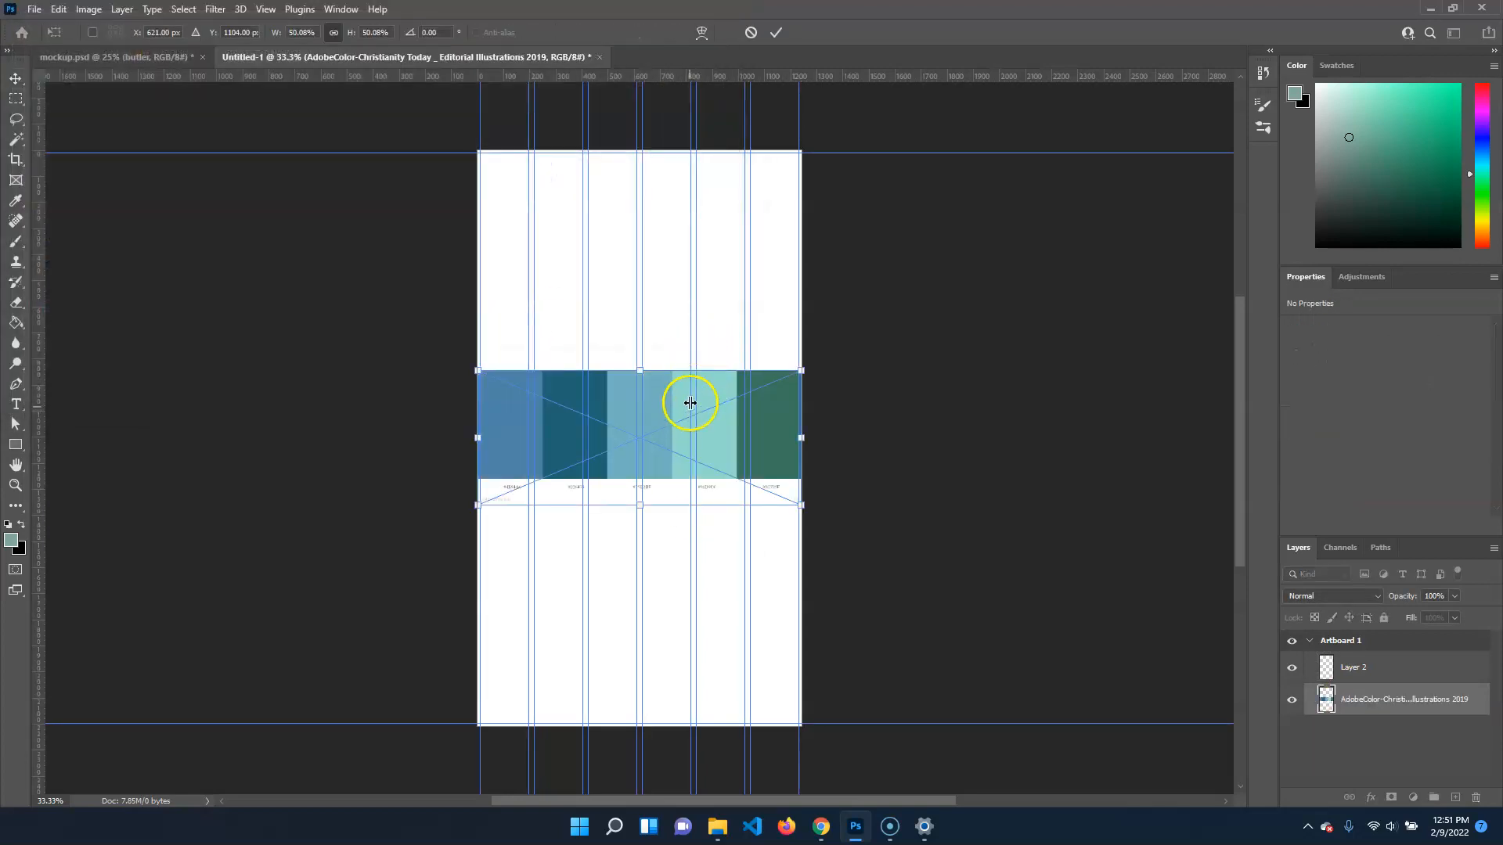
drag(672, 397, 672, 640)
key(Return)
Add the text "butler" on Layer 2 in Butler Regular at 72 pt, just above the palette
click(1360, 669)
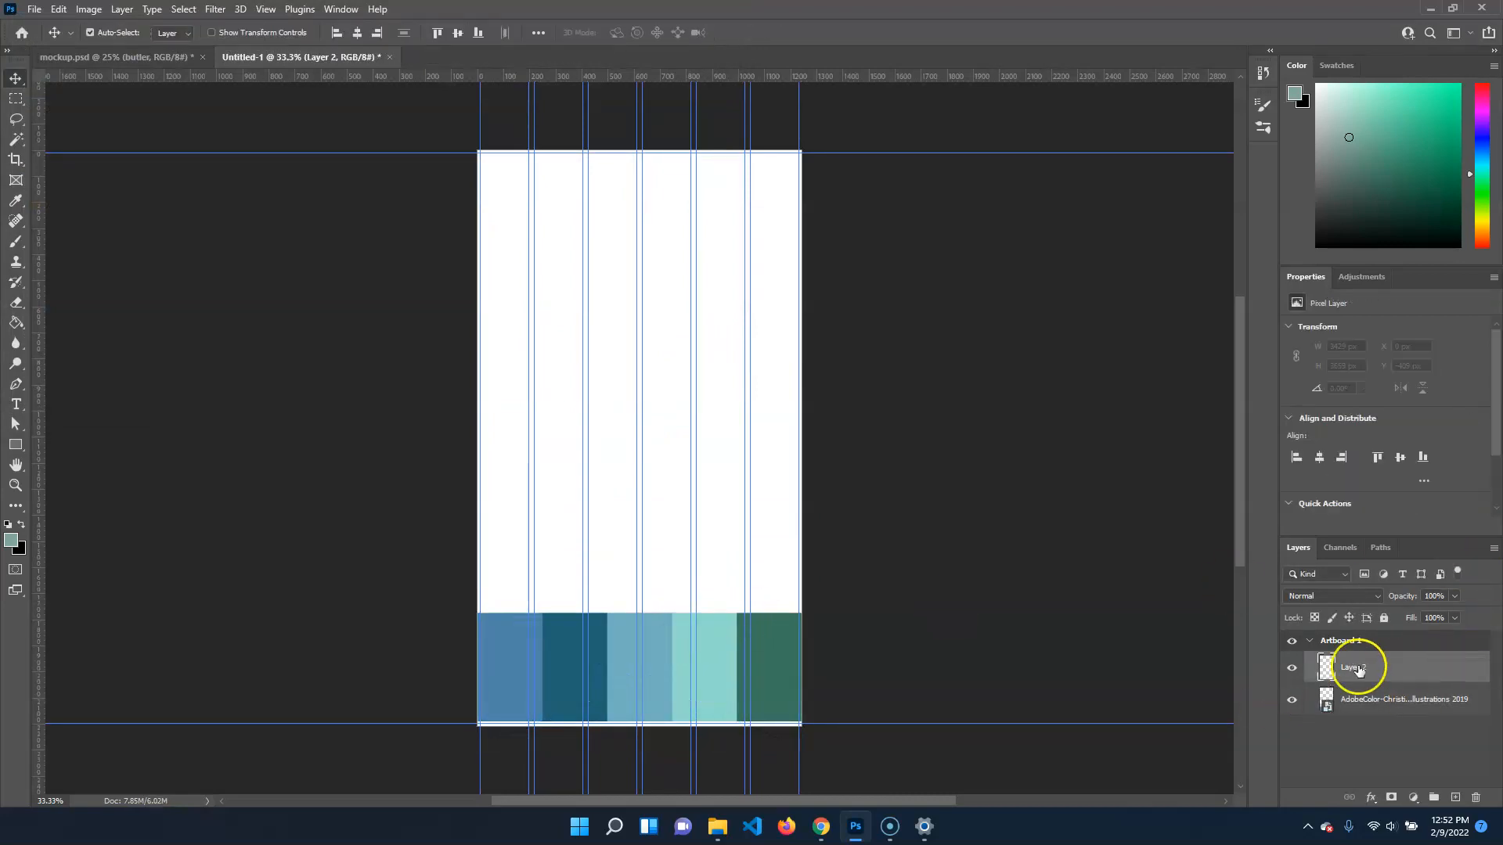
click(17, 406)
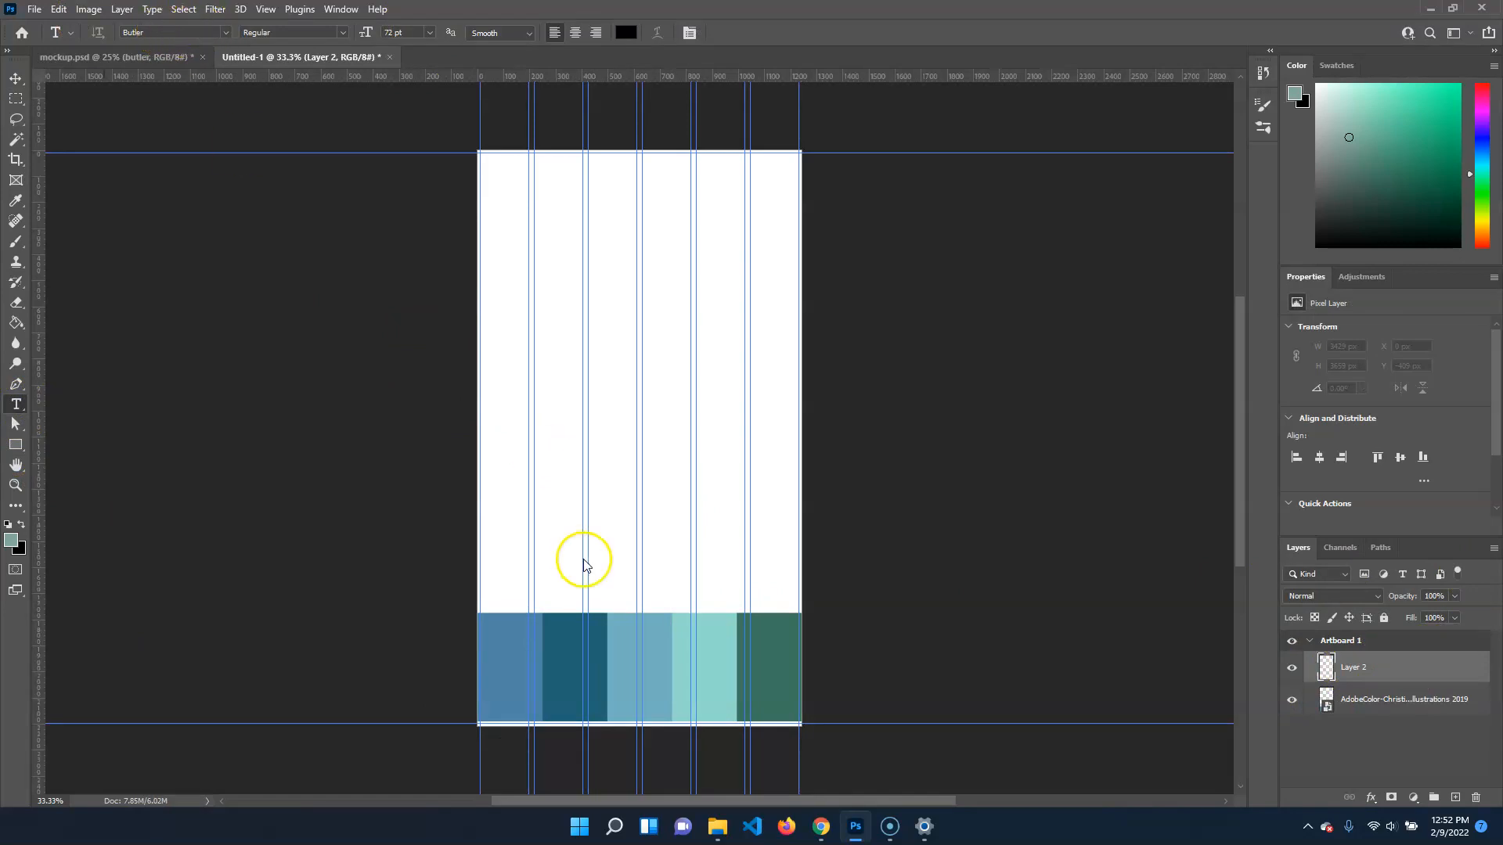
click(552, 562)
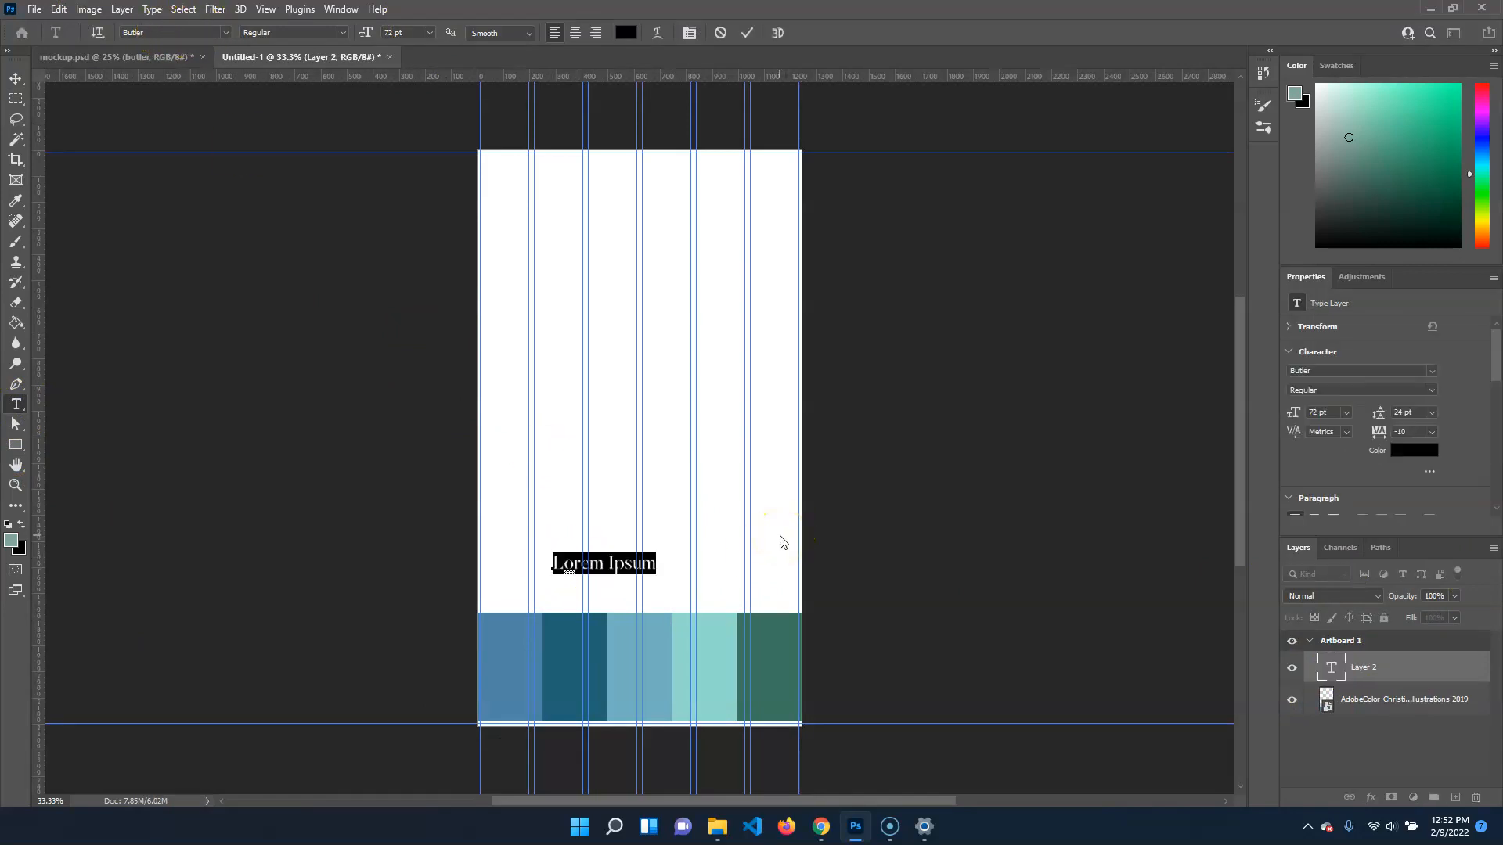
text(bul)
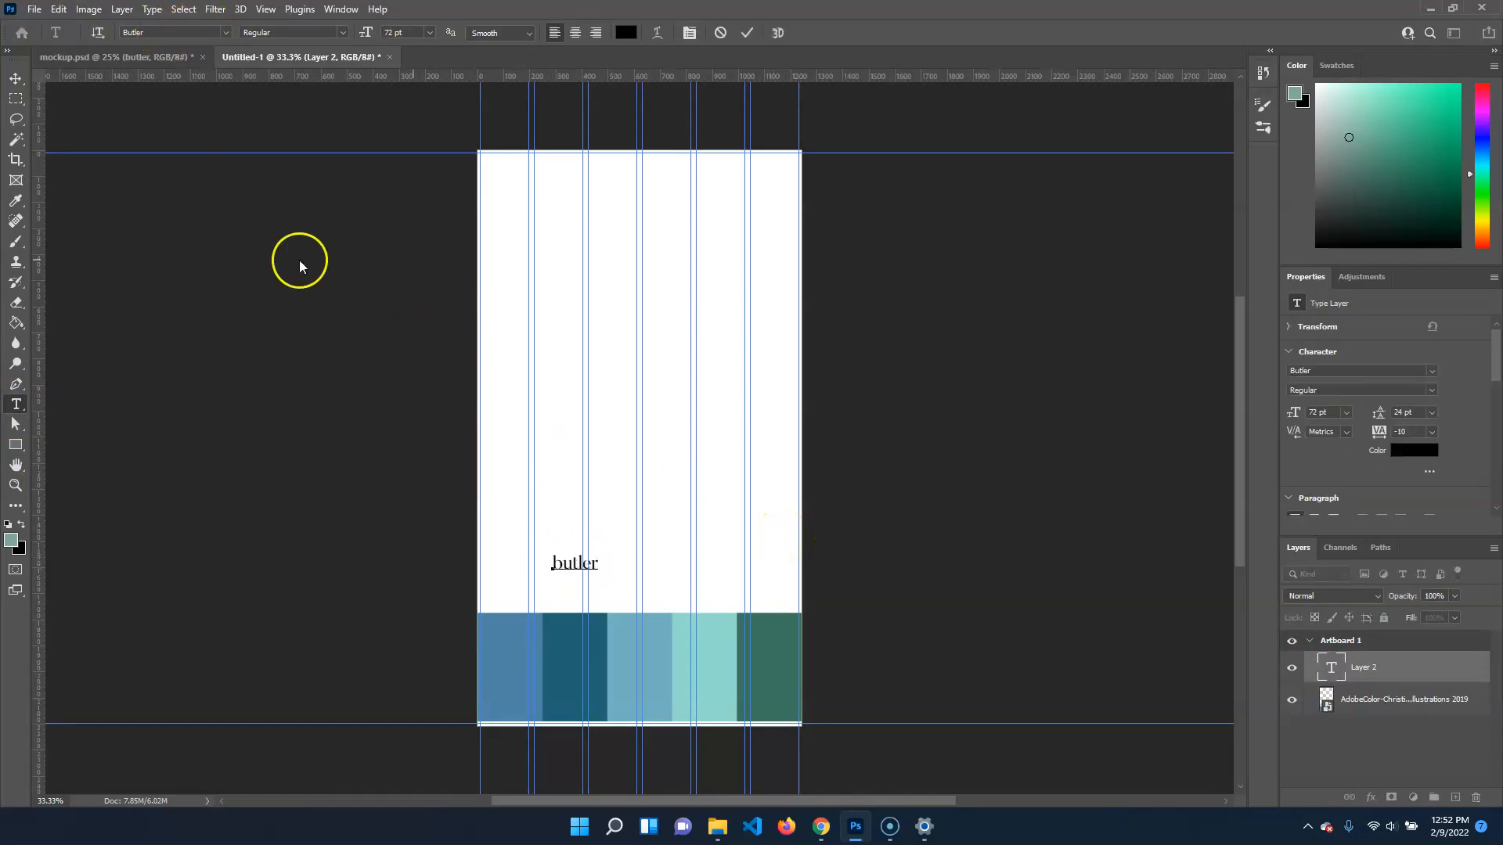
click(17, 81)
Add the text "retroica" in Retroica Regular at 72 pt above the butler text, and select the butler layer
click(17, 404)
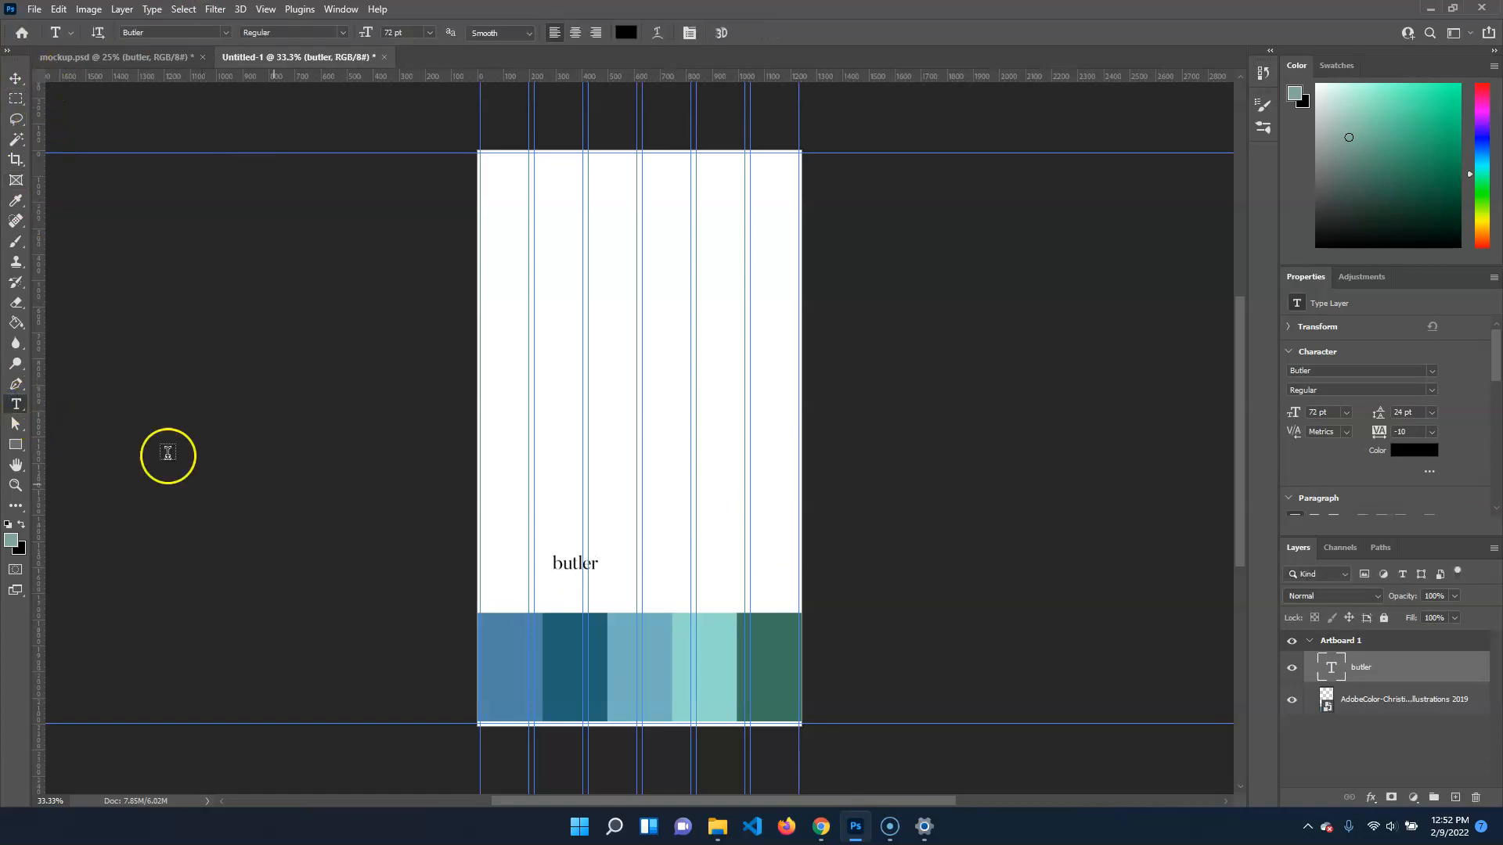
click(555, 535)
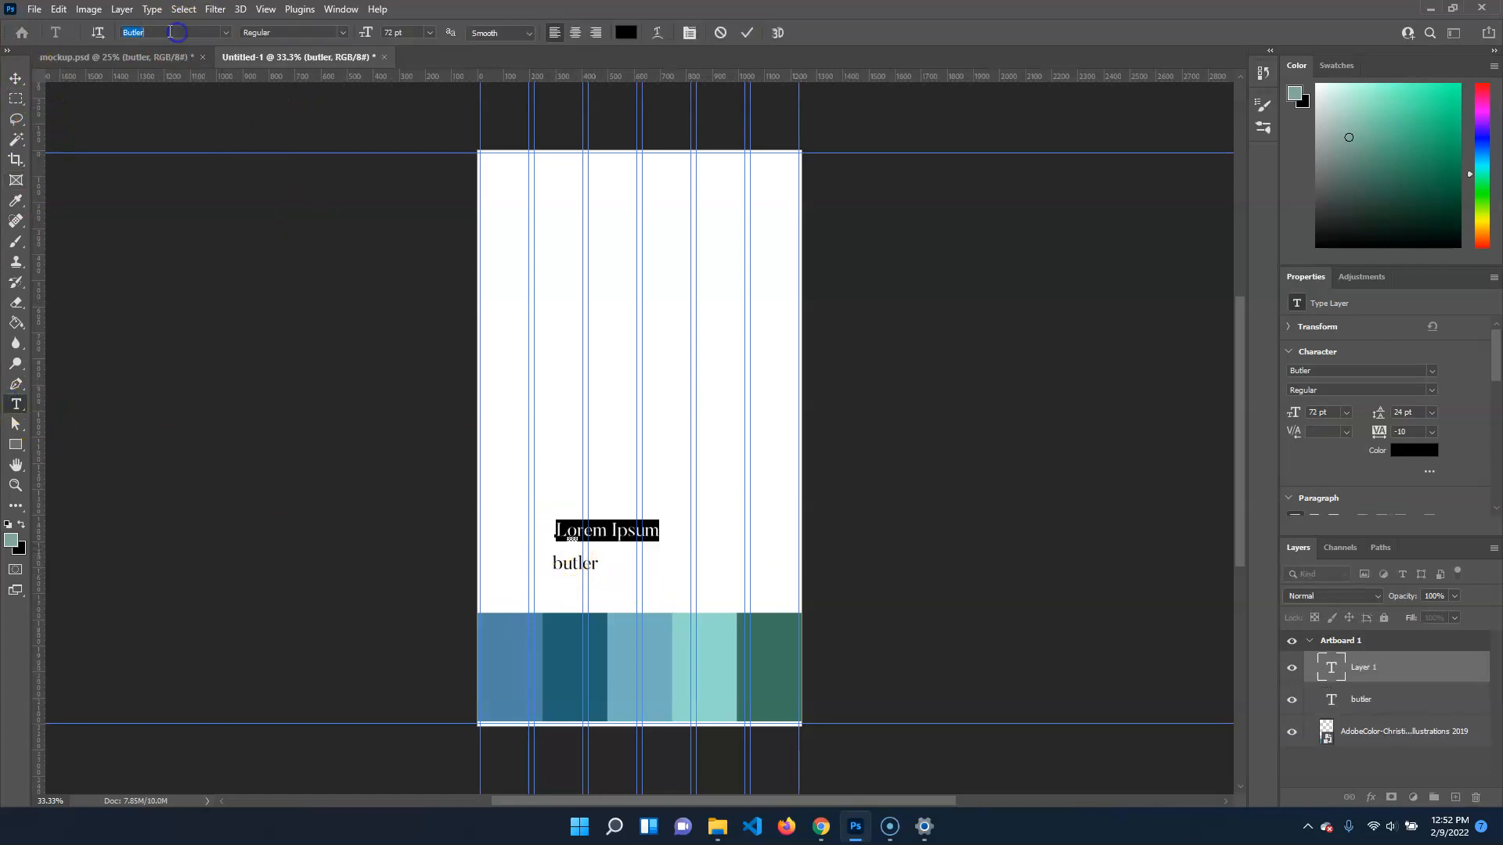
text(reto)
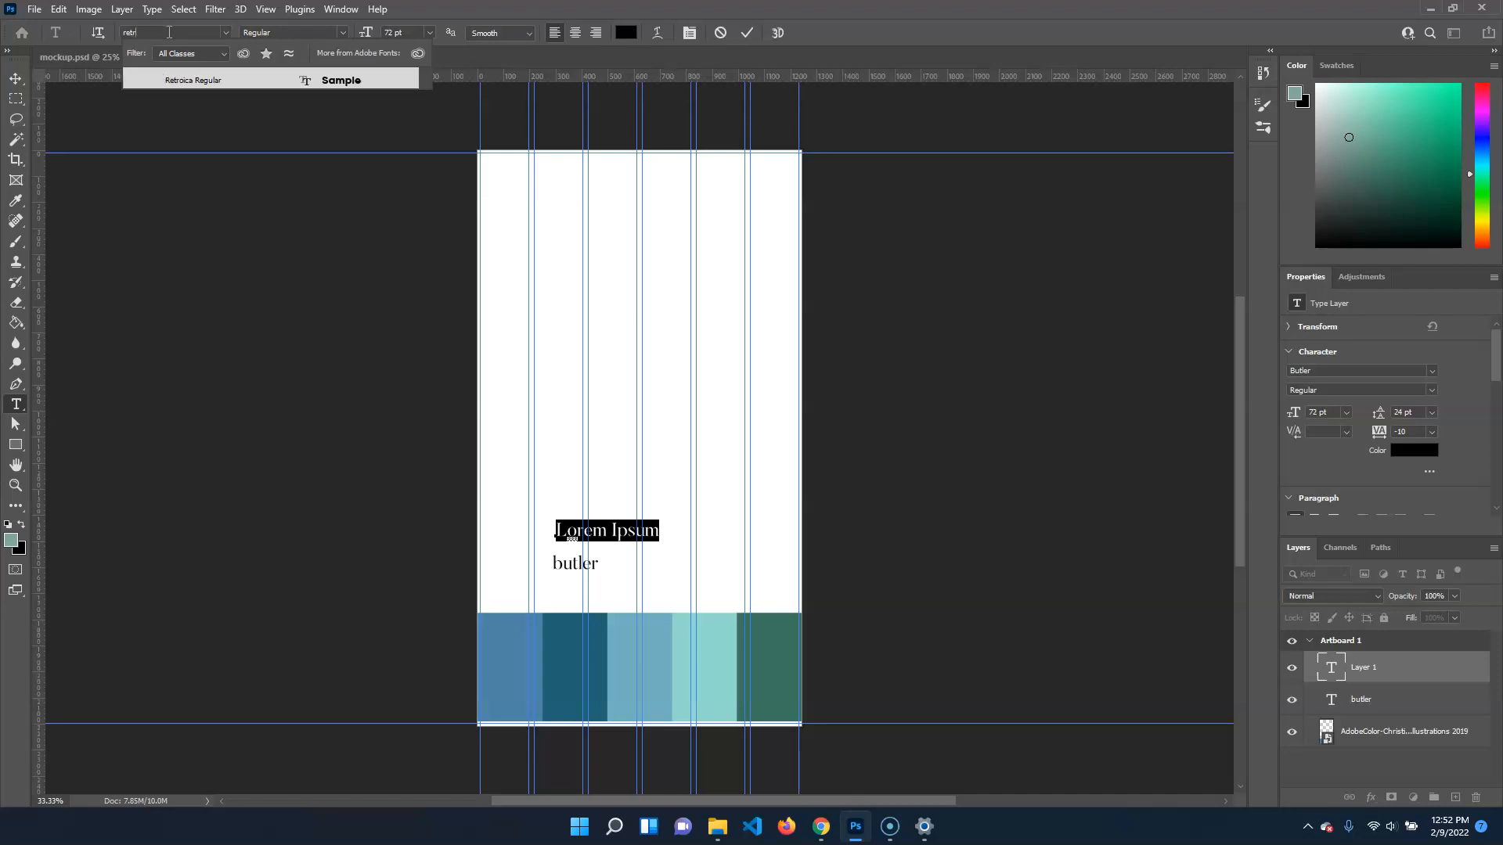
key(Return)
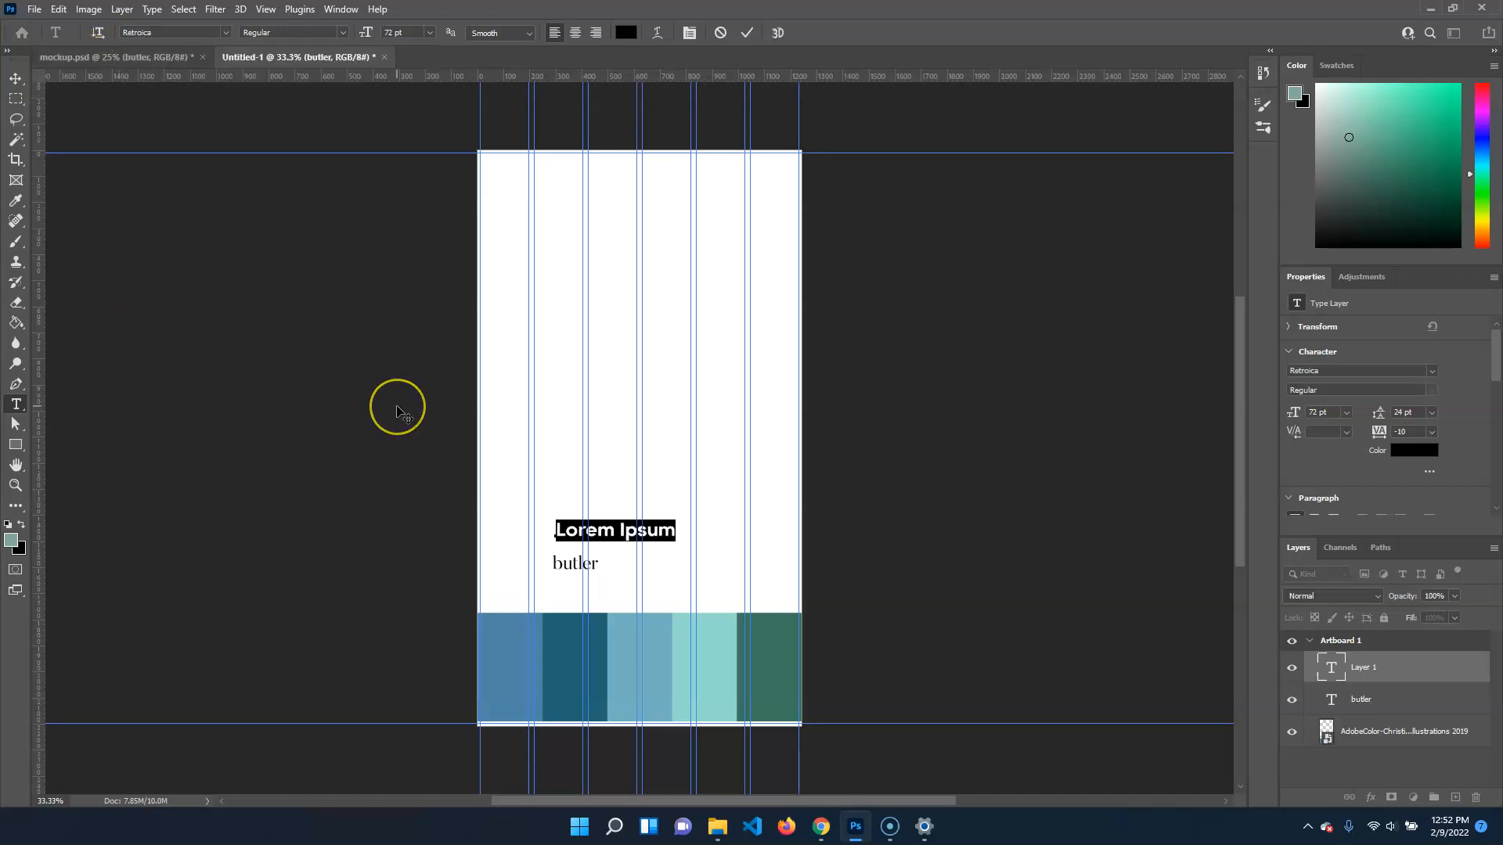
text(retroica)
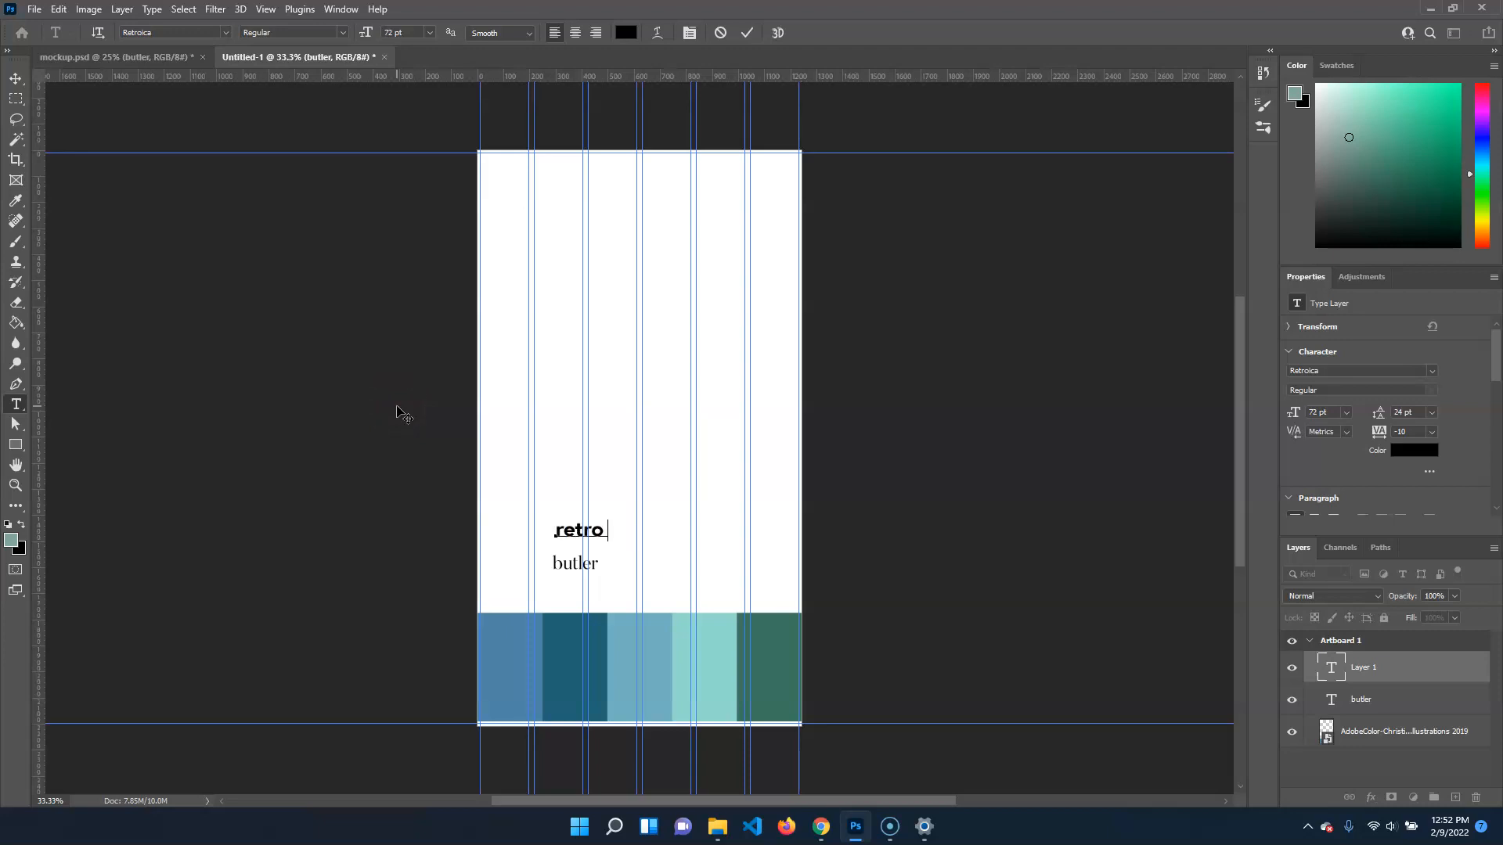
click(15, 79)
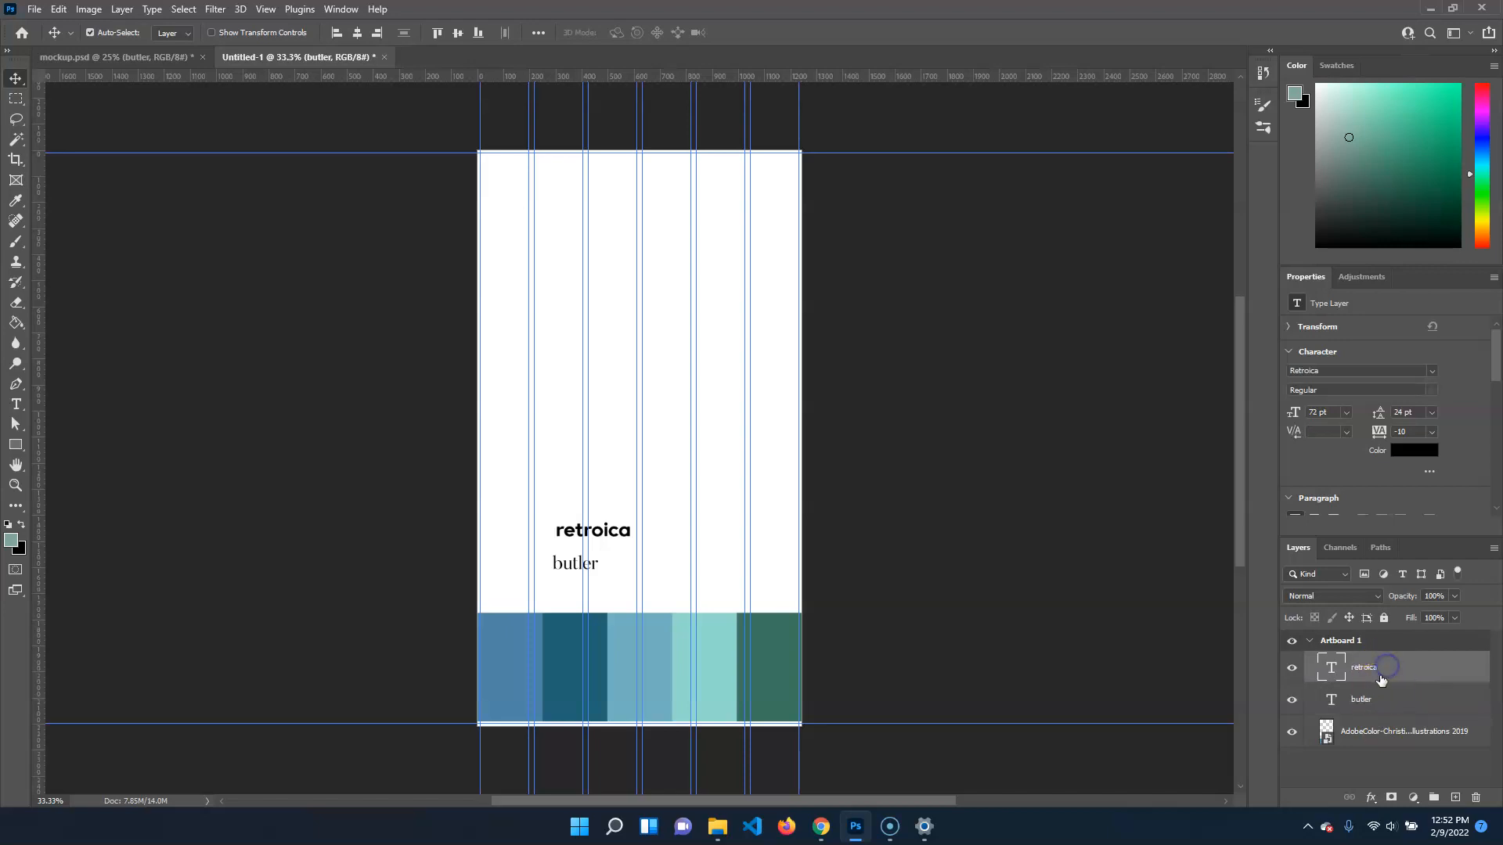
click(1382, 708)
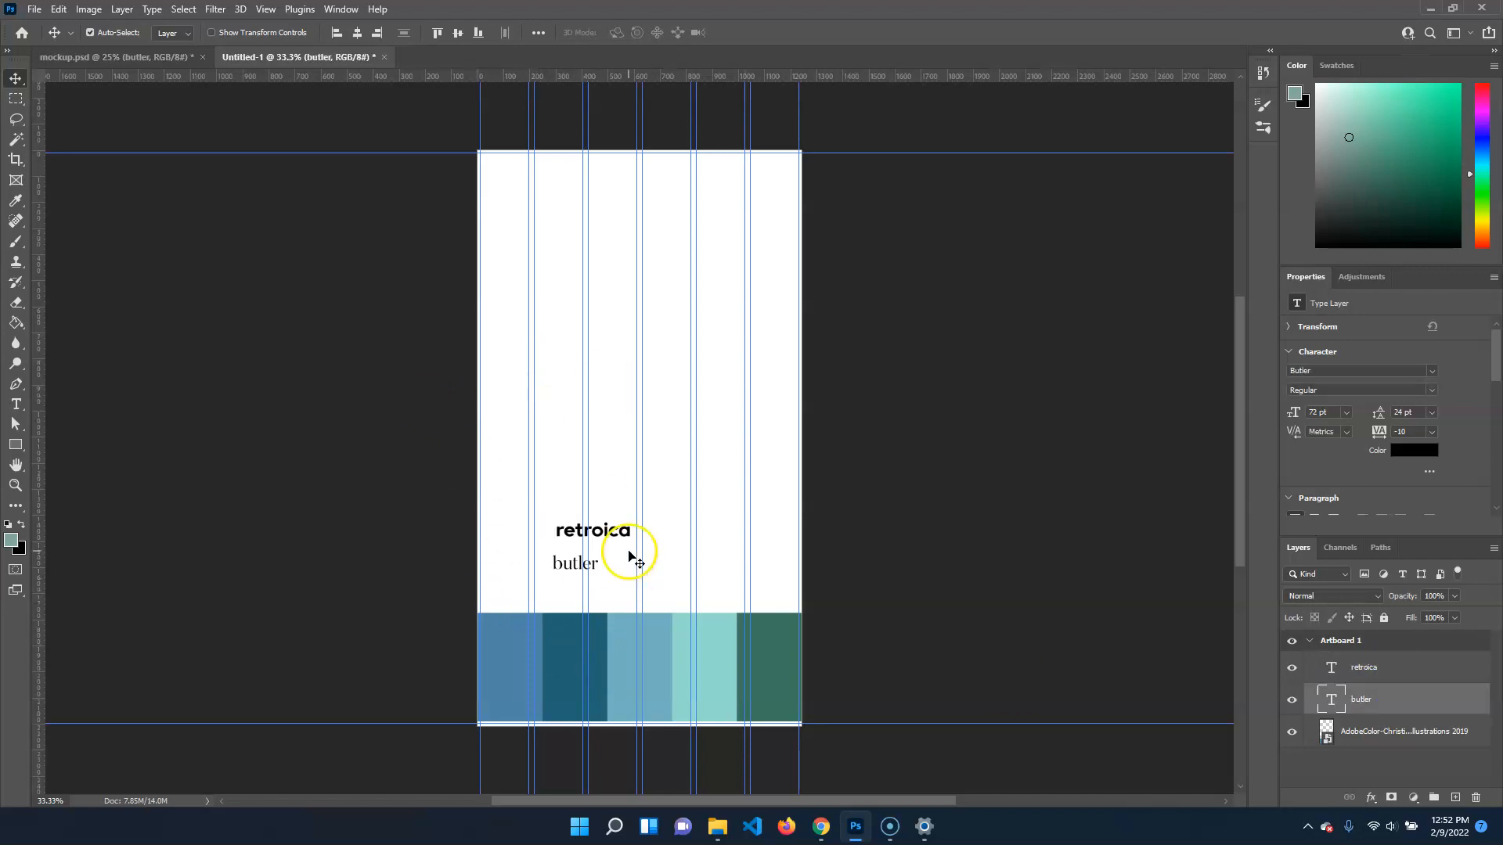
Review the refMat group in mockup.psd by switching the visibility of the group and its palette layer off and on
click(184, 58)
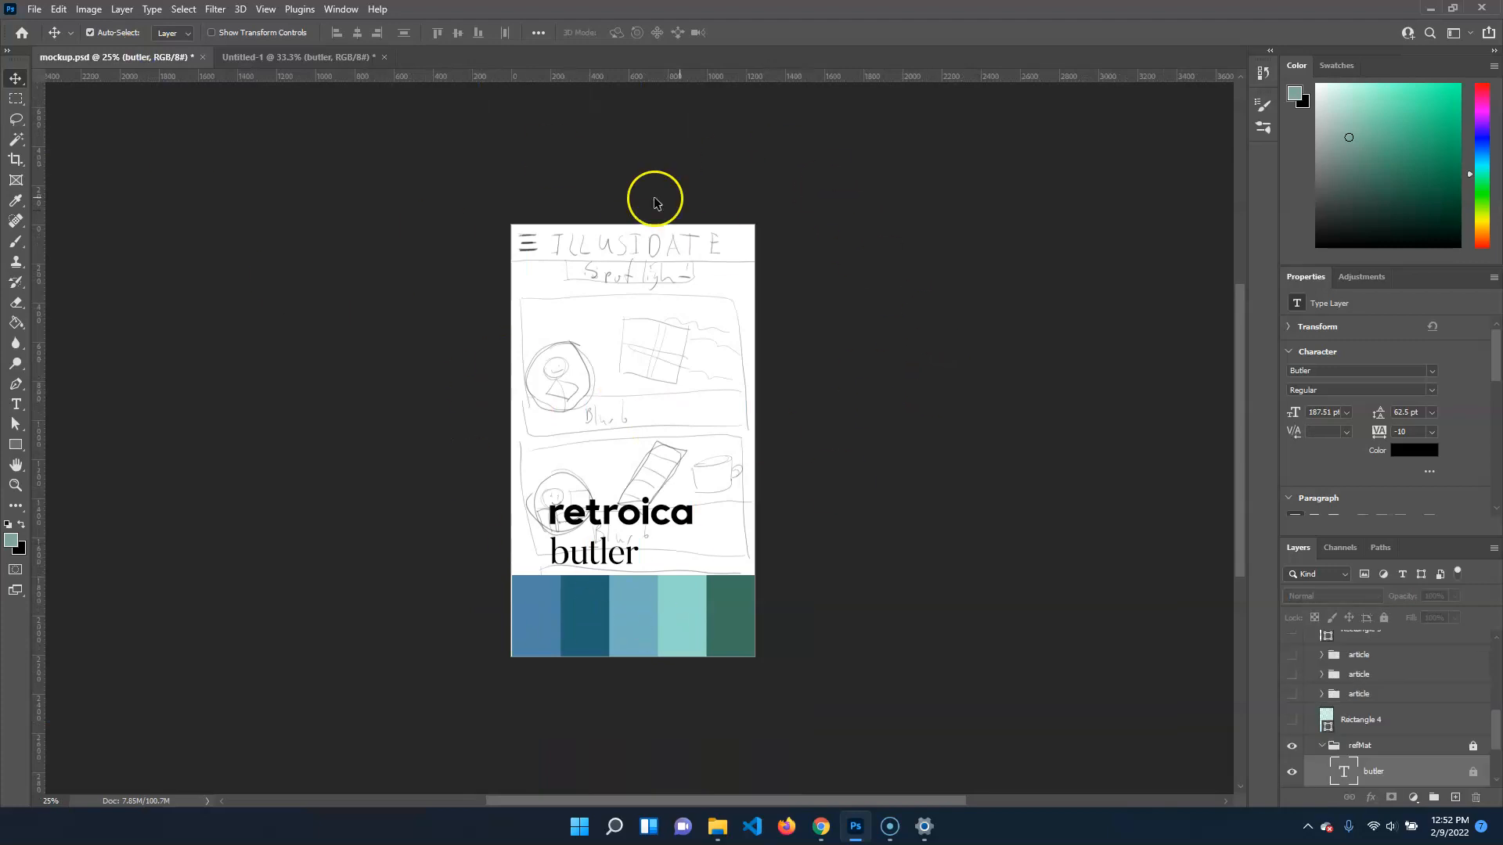
click(1292, 748)
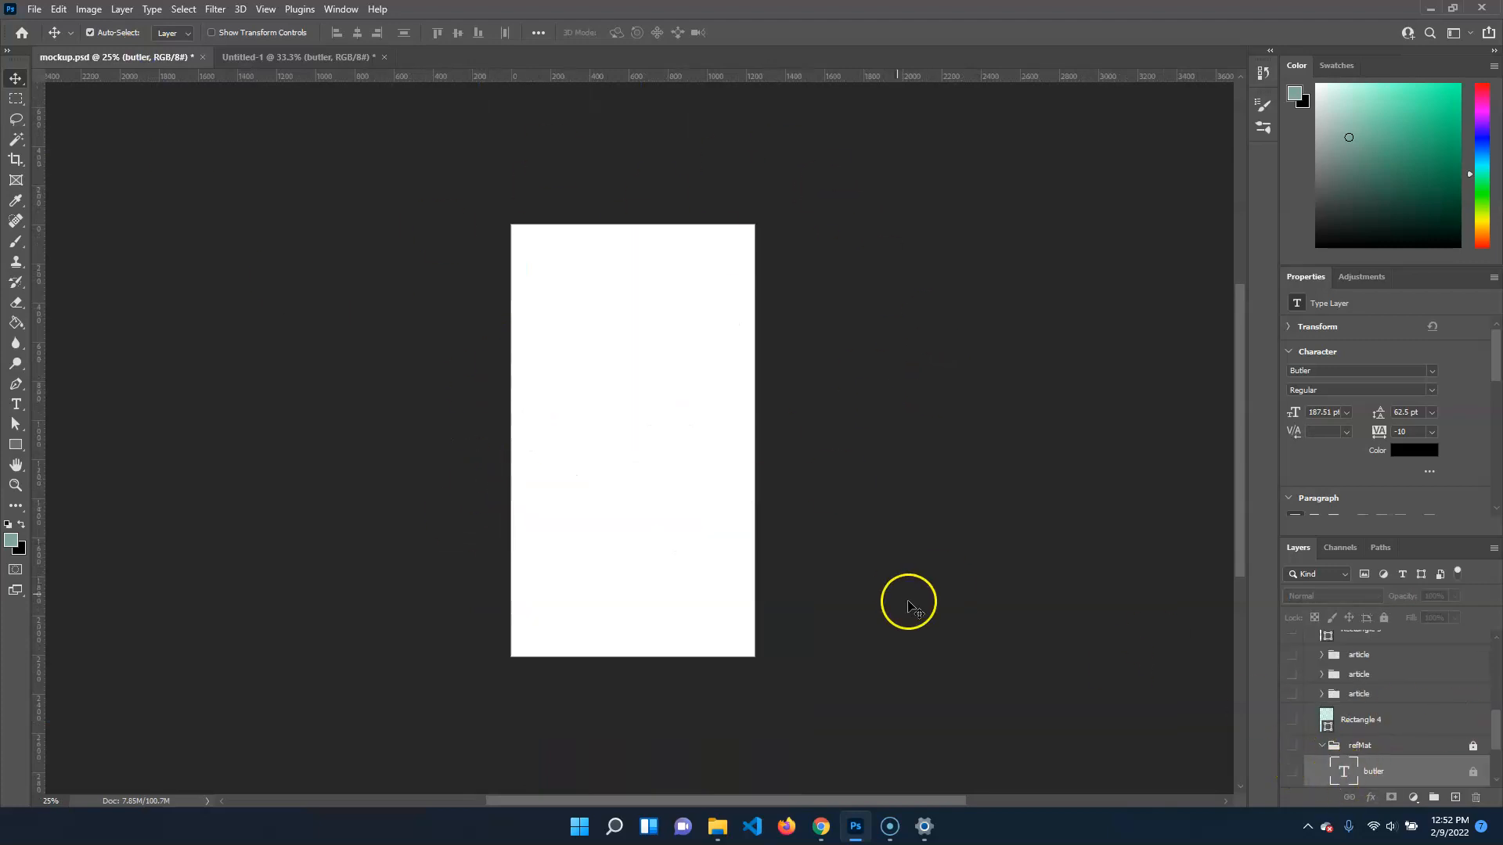
click(1293, 753)
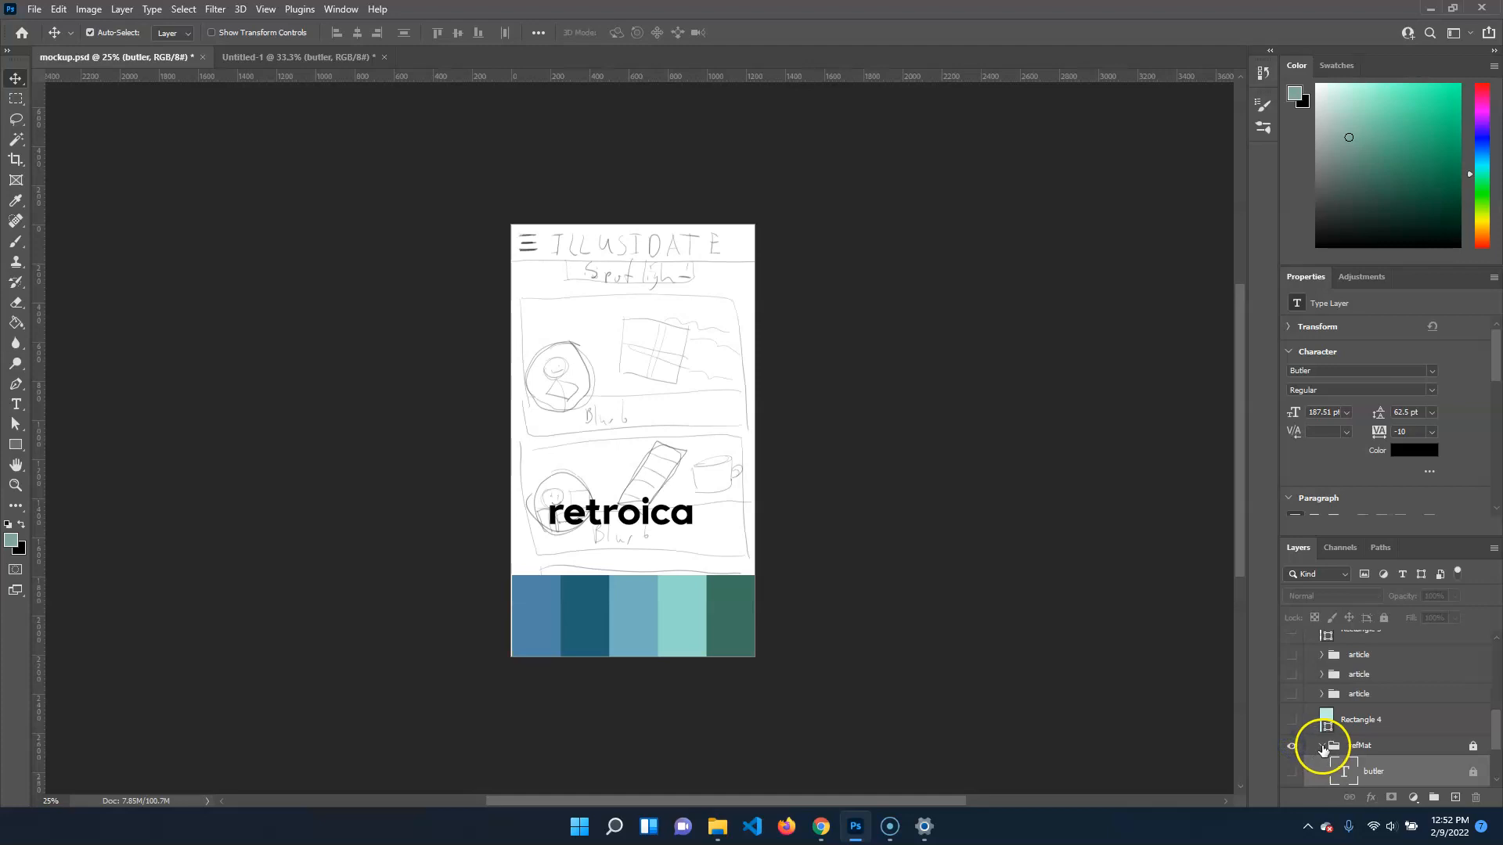
click(1322, 748)
click(1321, 778)
scroll(1305, 721, down, 2)
click(1292, 678)
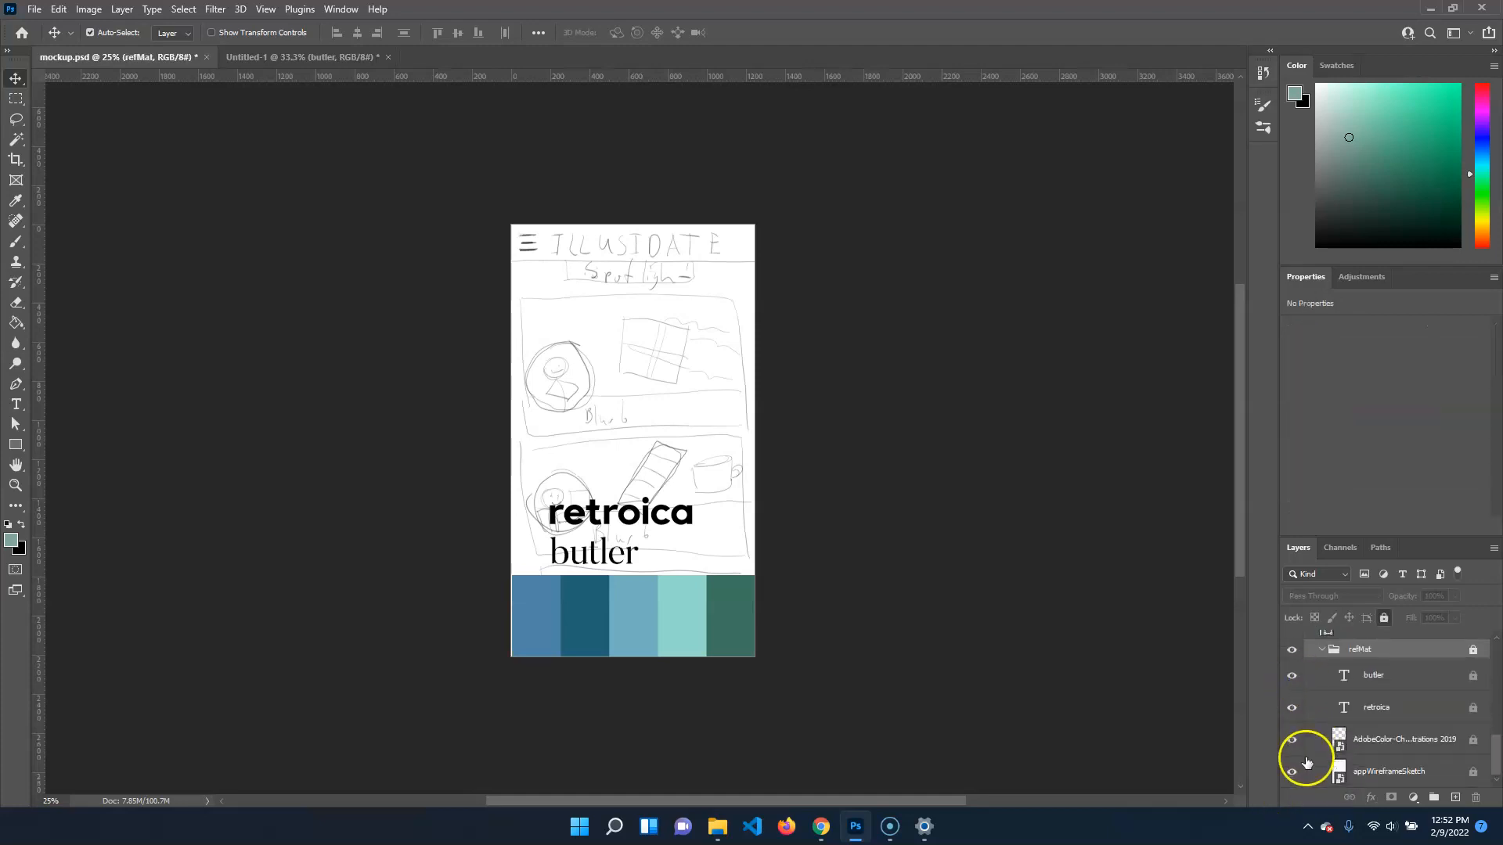
click(1301, 745)
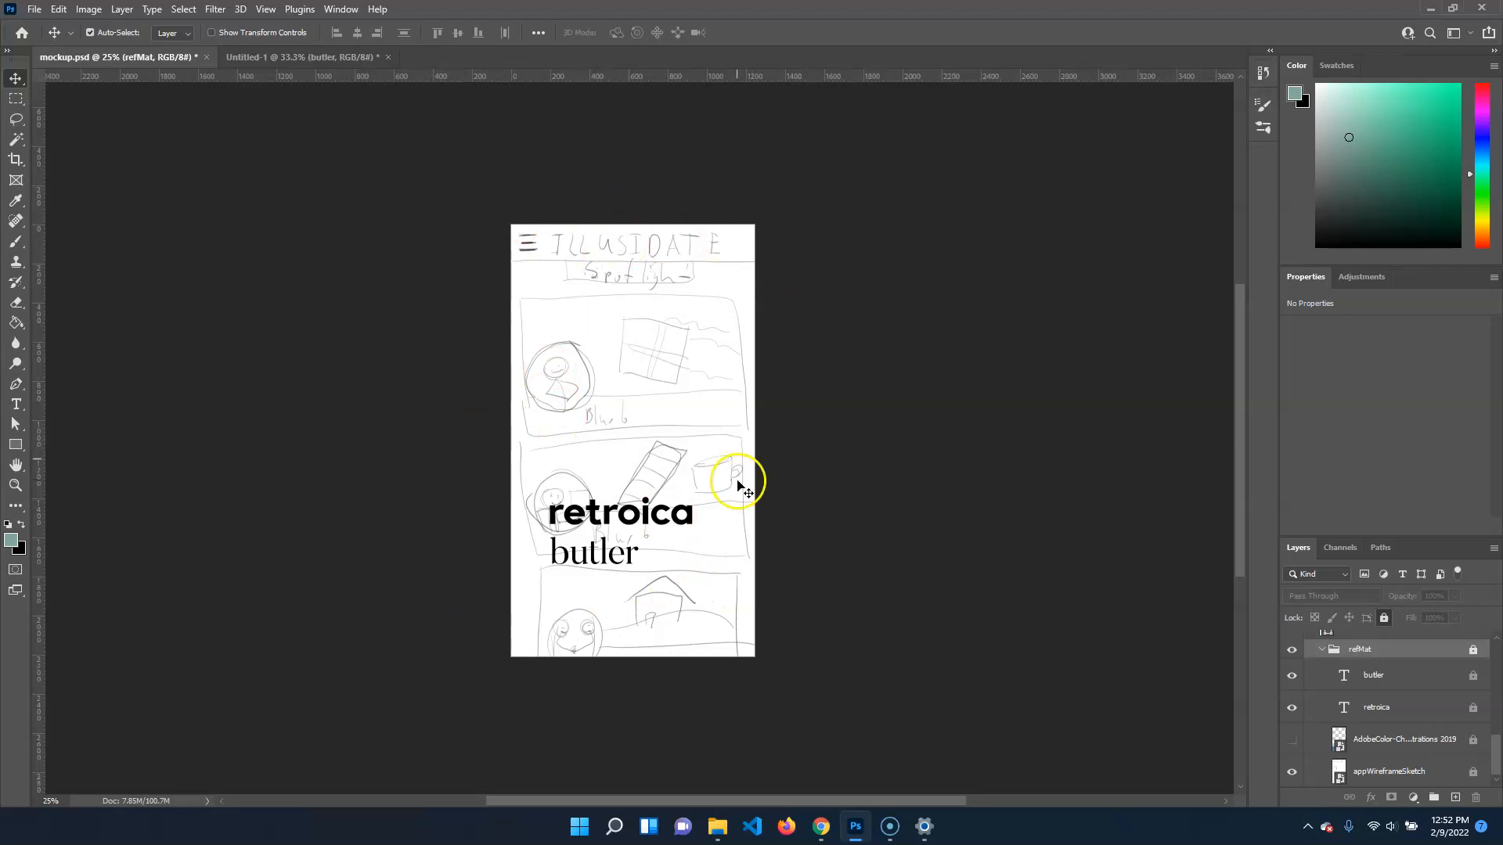
click(1291, 739)
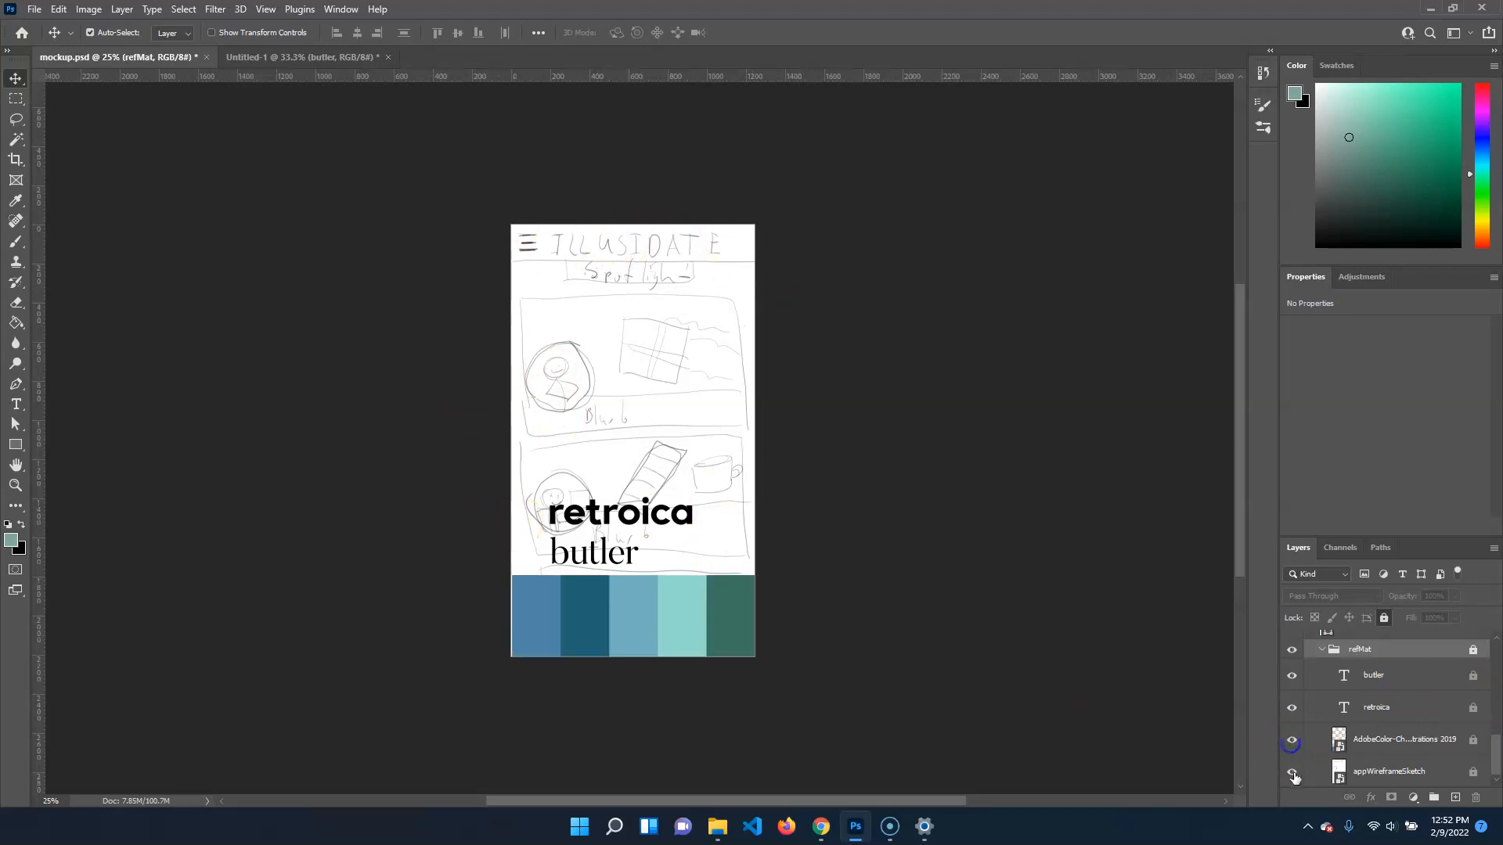
Look through refMat's sketch, palette and butler layers, then collapse the group and toggle its visibility off and on
click(1389, 771)
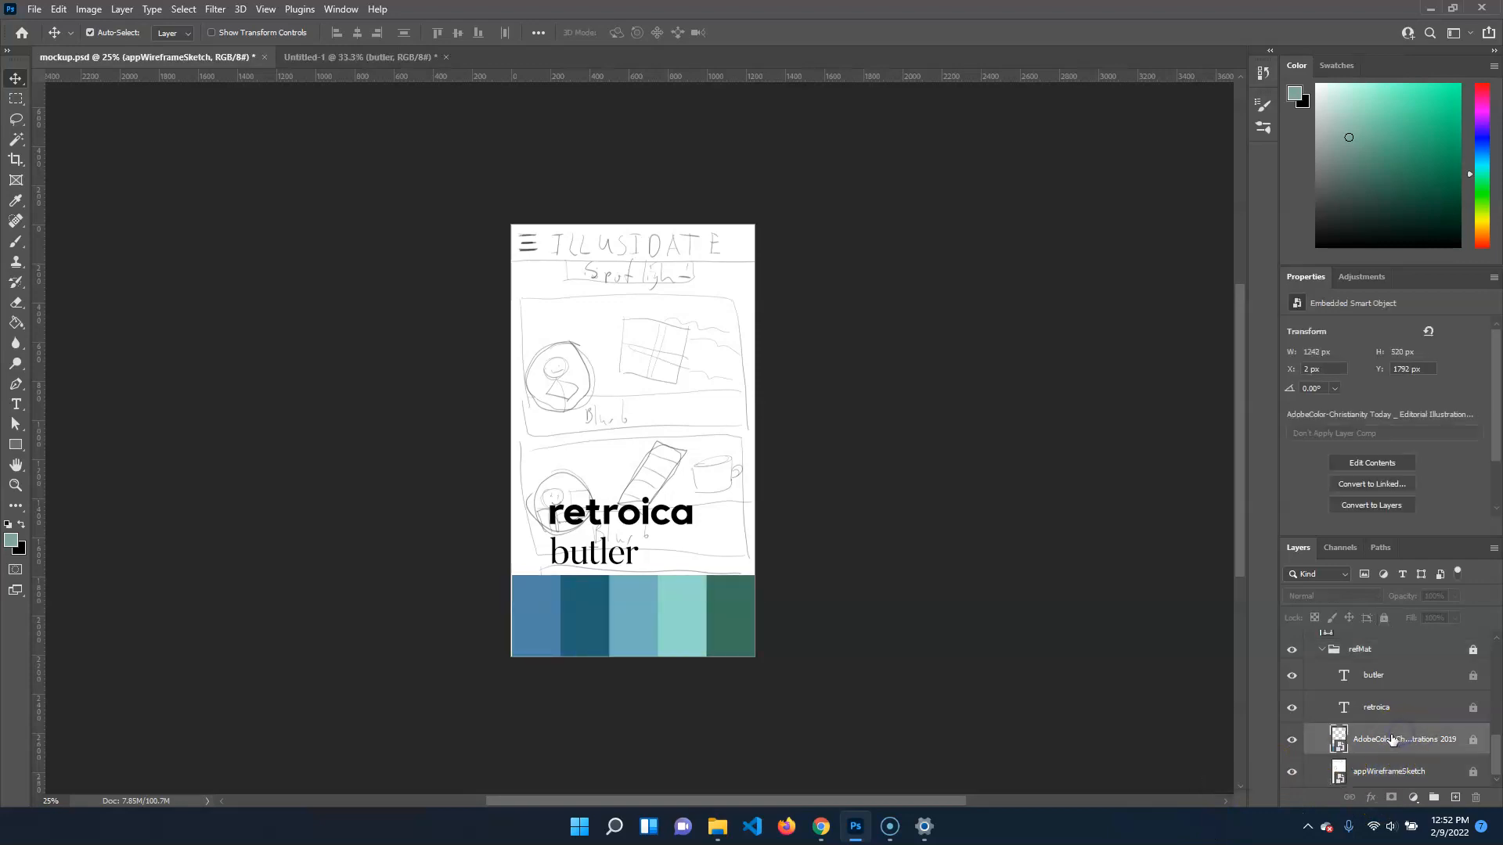
click(1382, 676)
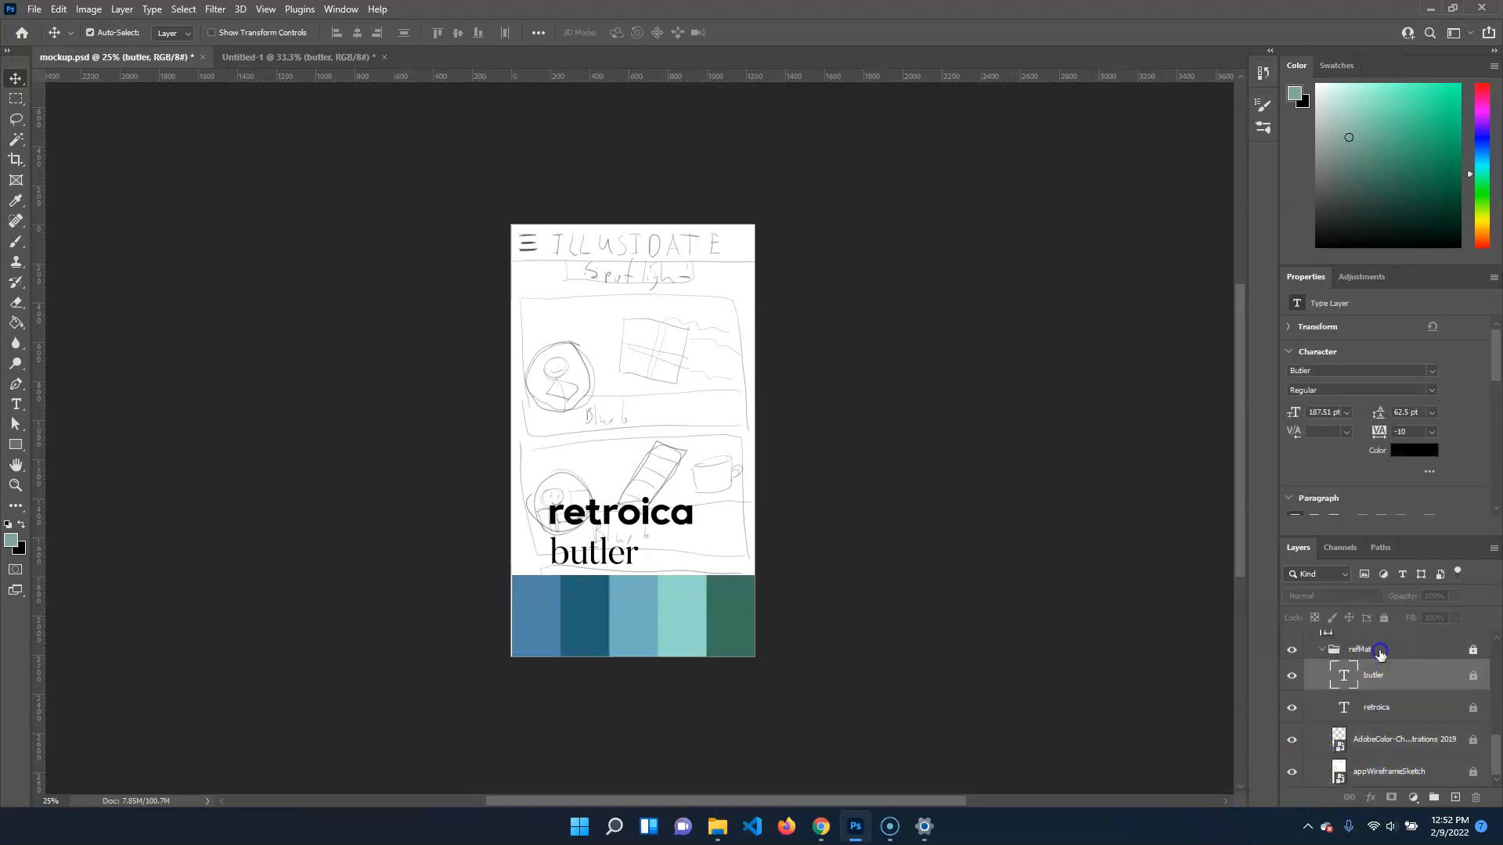
click(1380, 651)
click(1322, 651)
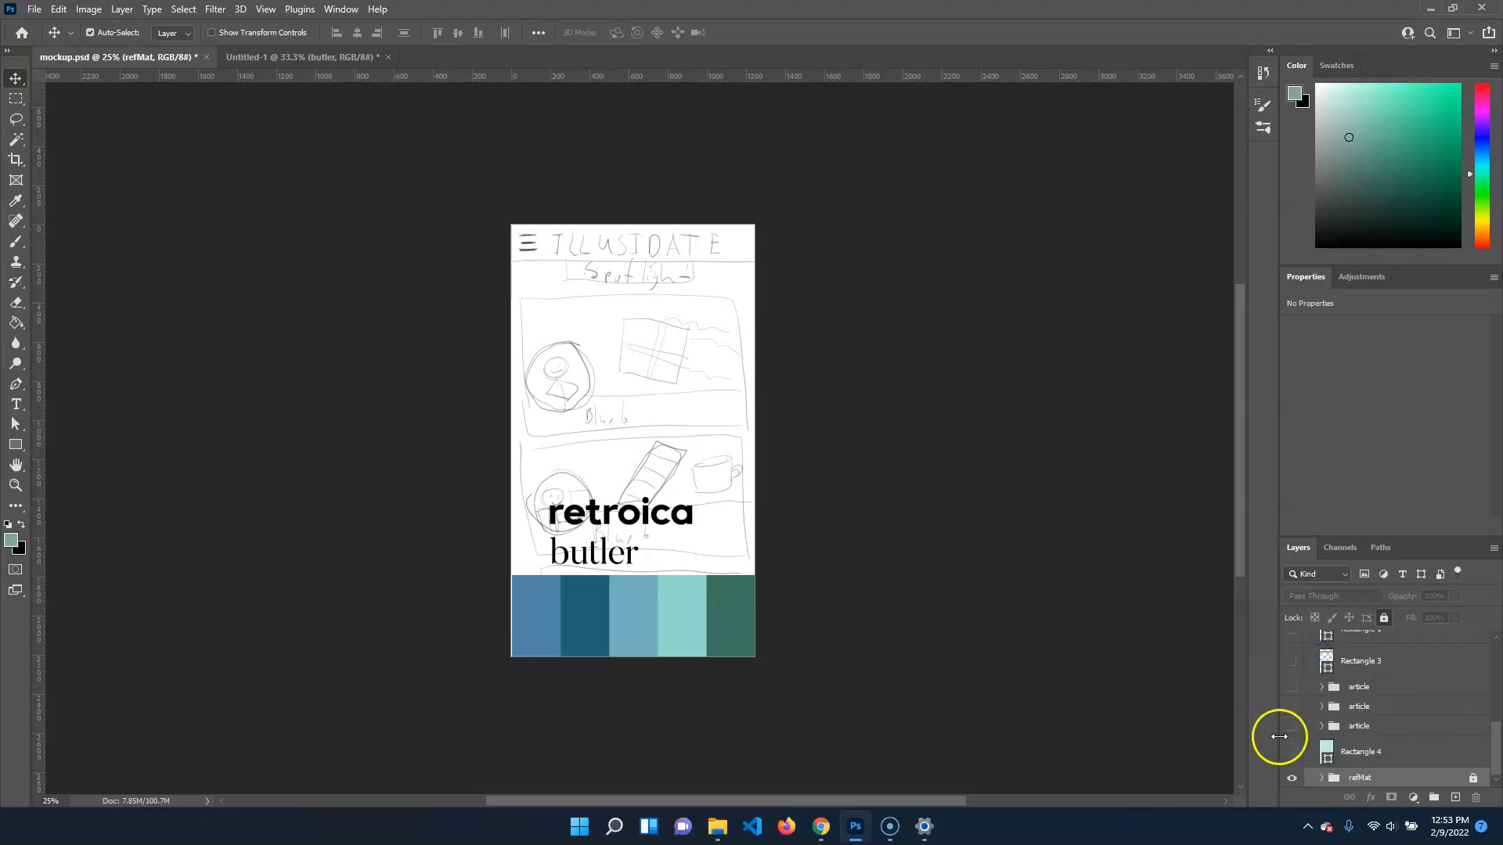
click(1290, 779)
click(1289, 779)
click(1291, 779)
click(1291, 779)
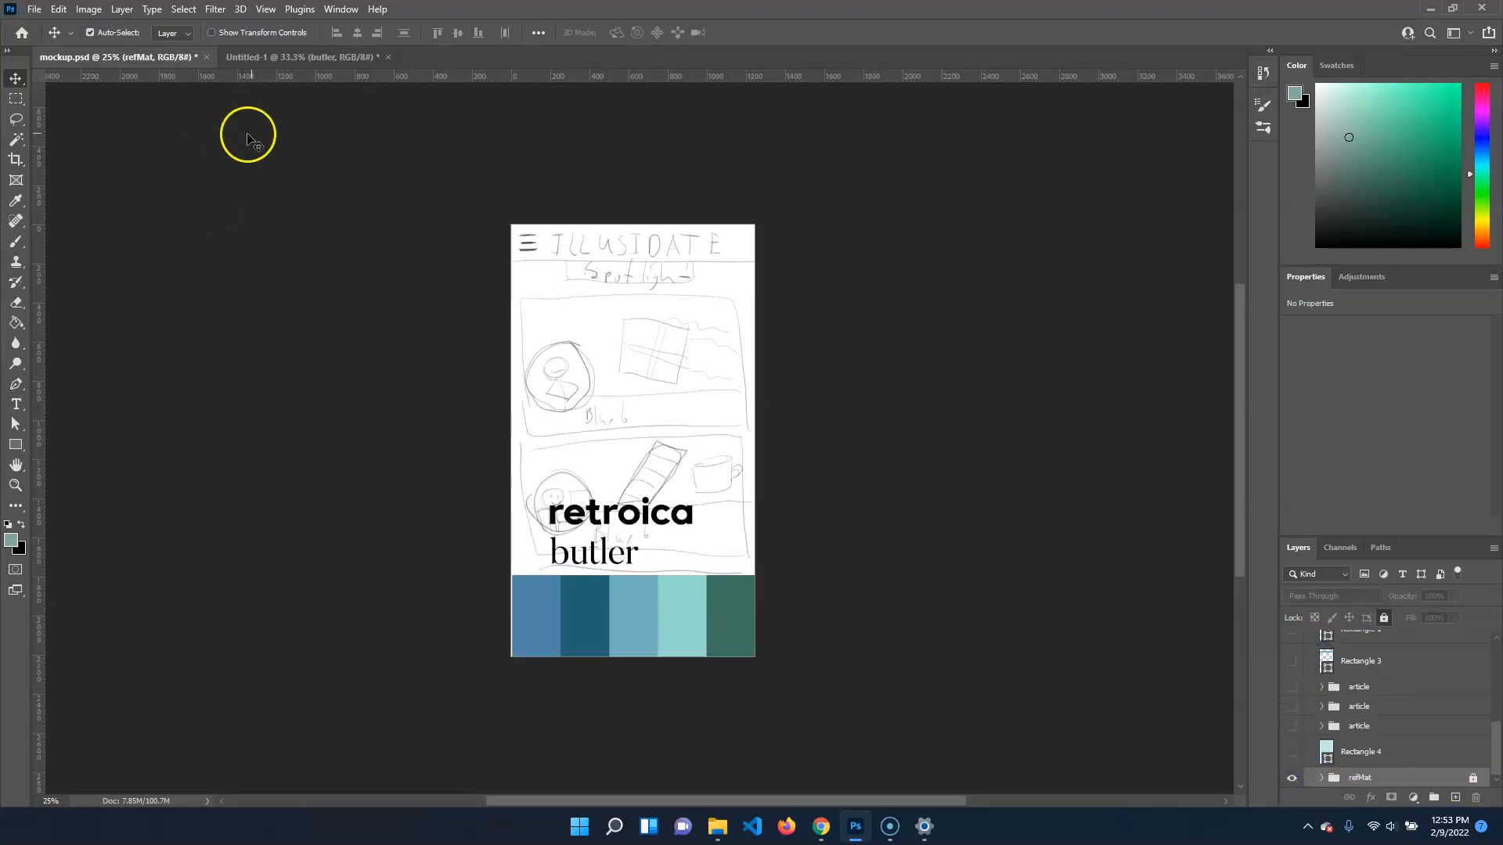
Put the retroica, butler and AdobeColor palette layers of Untitled-1 into a group named refMat
click(254, 56)
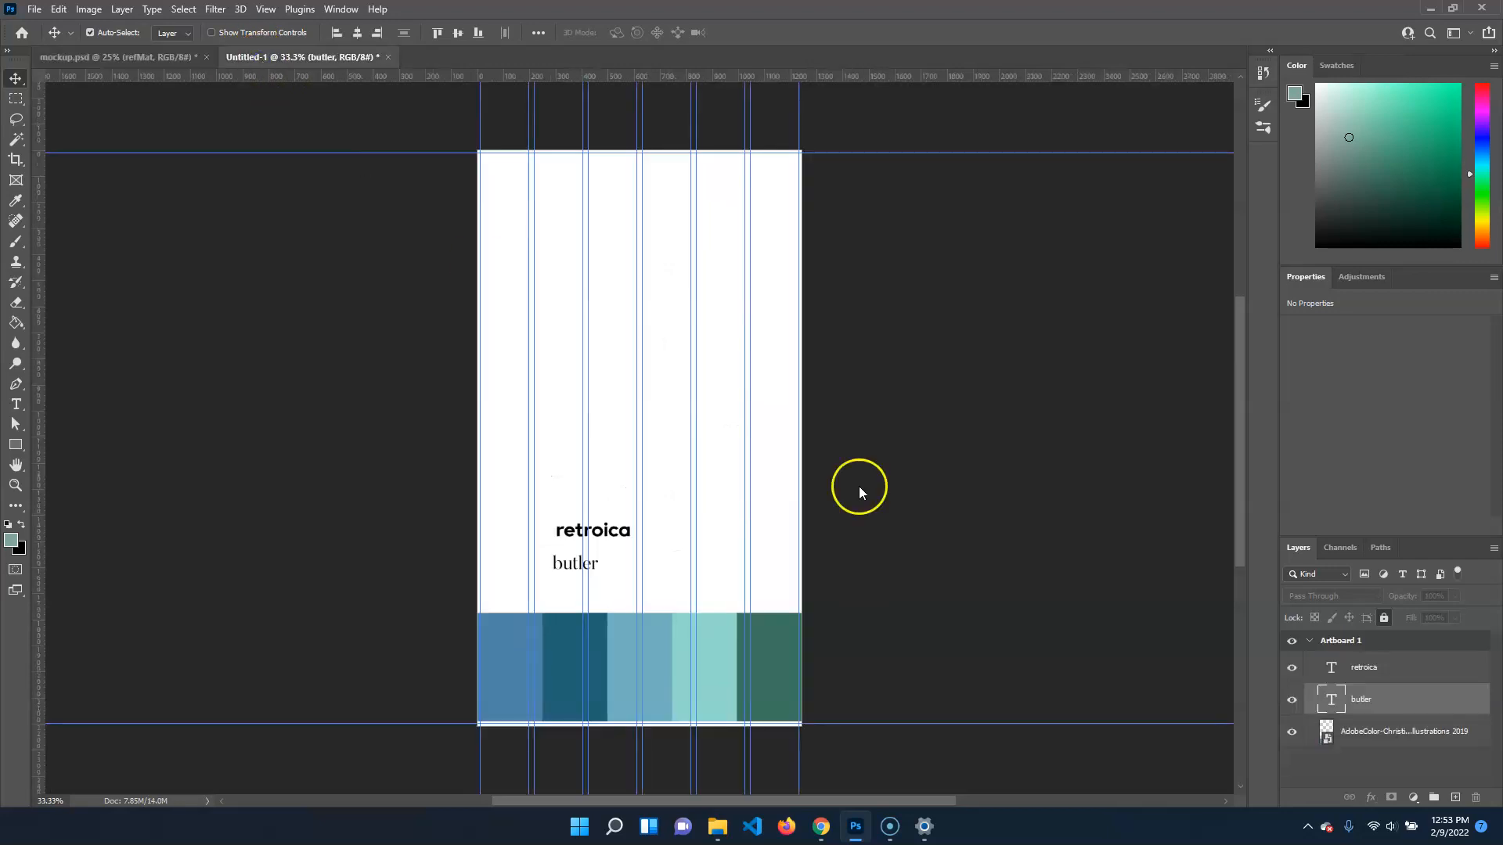
click(1371, 670)
shift+click(1389, 733)
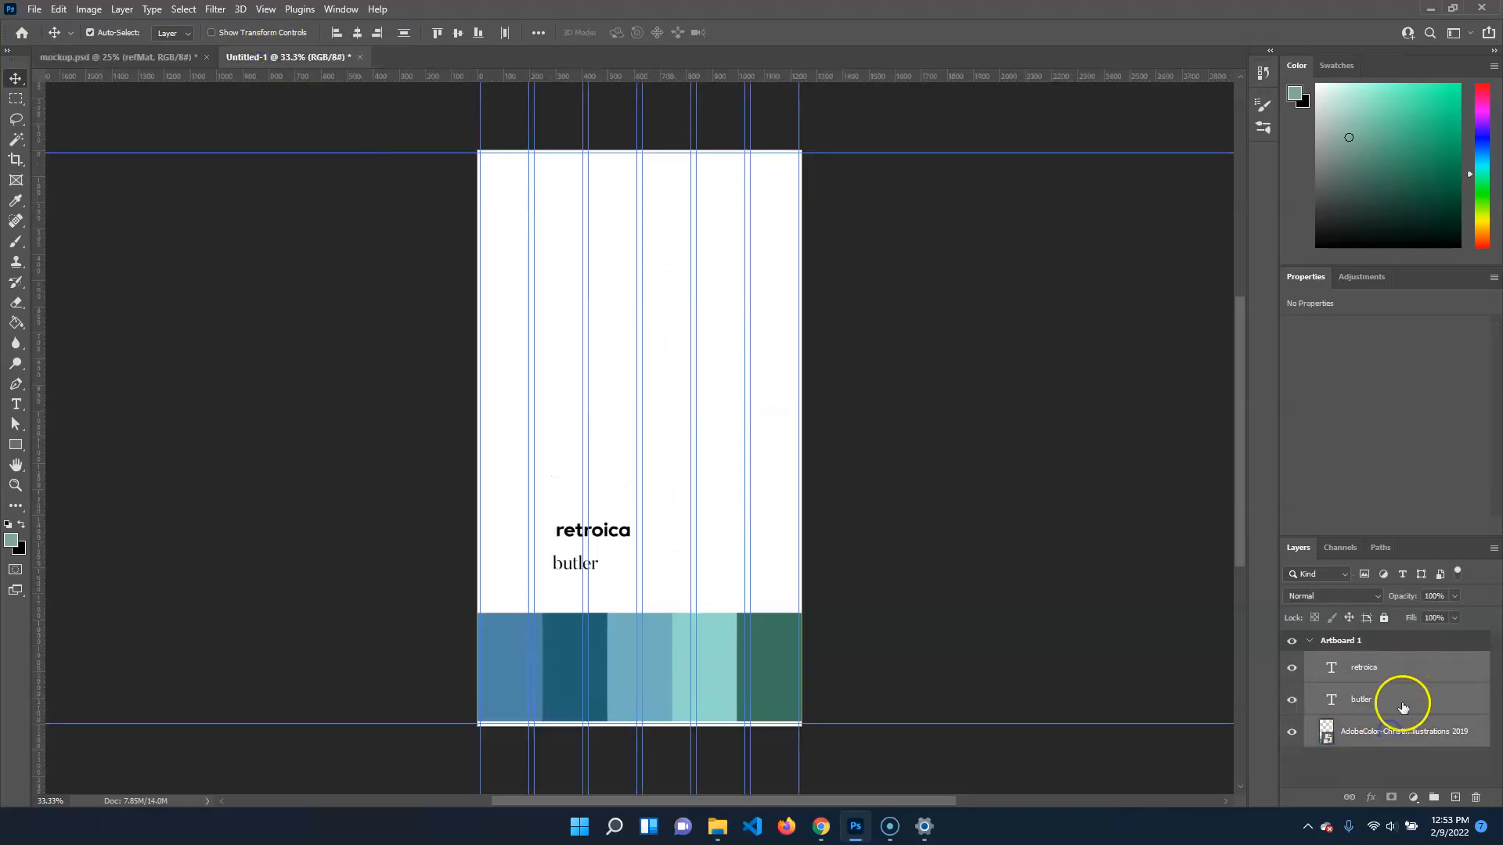
click(1444, 797)
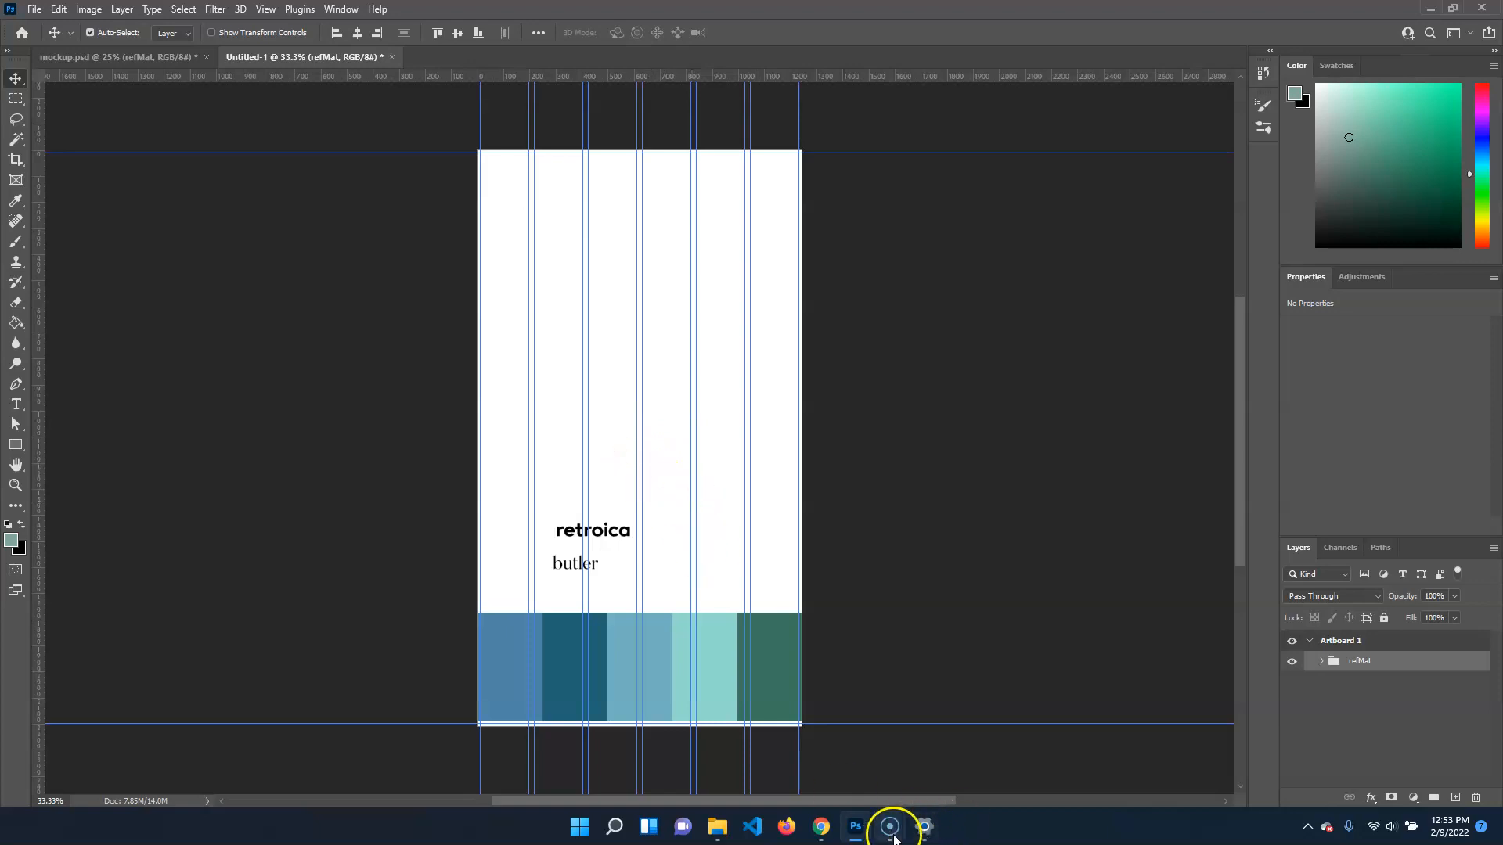
Check the artboard with and without the reference material by switching the refMat group's visibility off and on several times
click(852, 758)
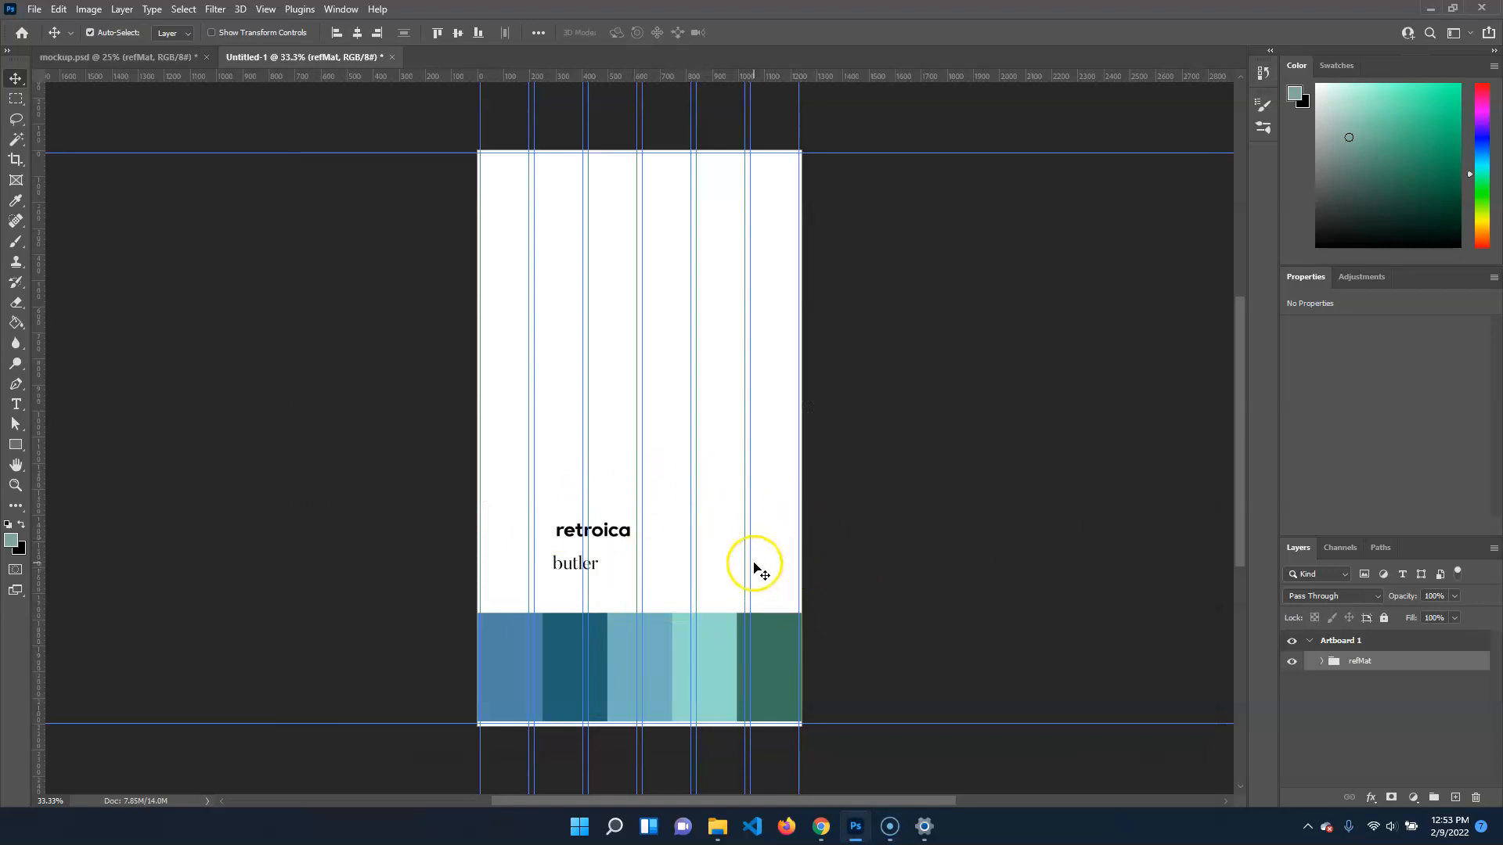
click(1290, 662)
click(1290, 663)
click(1291, 662)
click(1292, 663)
click(1292, 663)
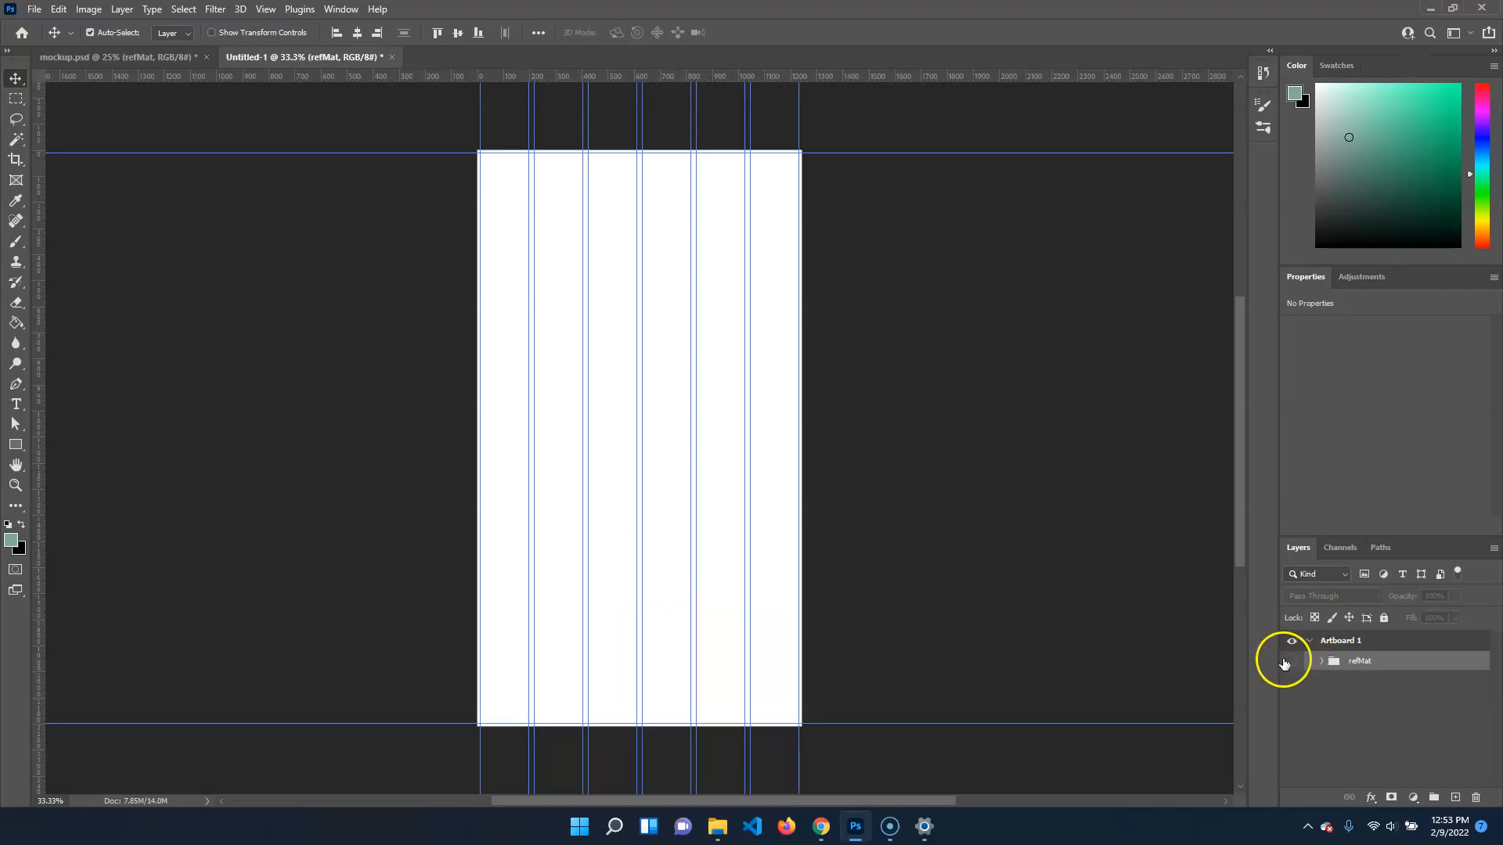
click(1292, 662)
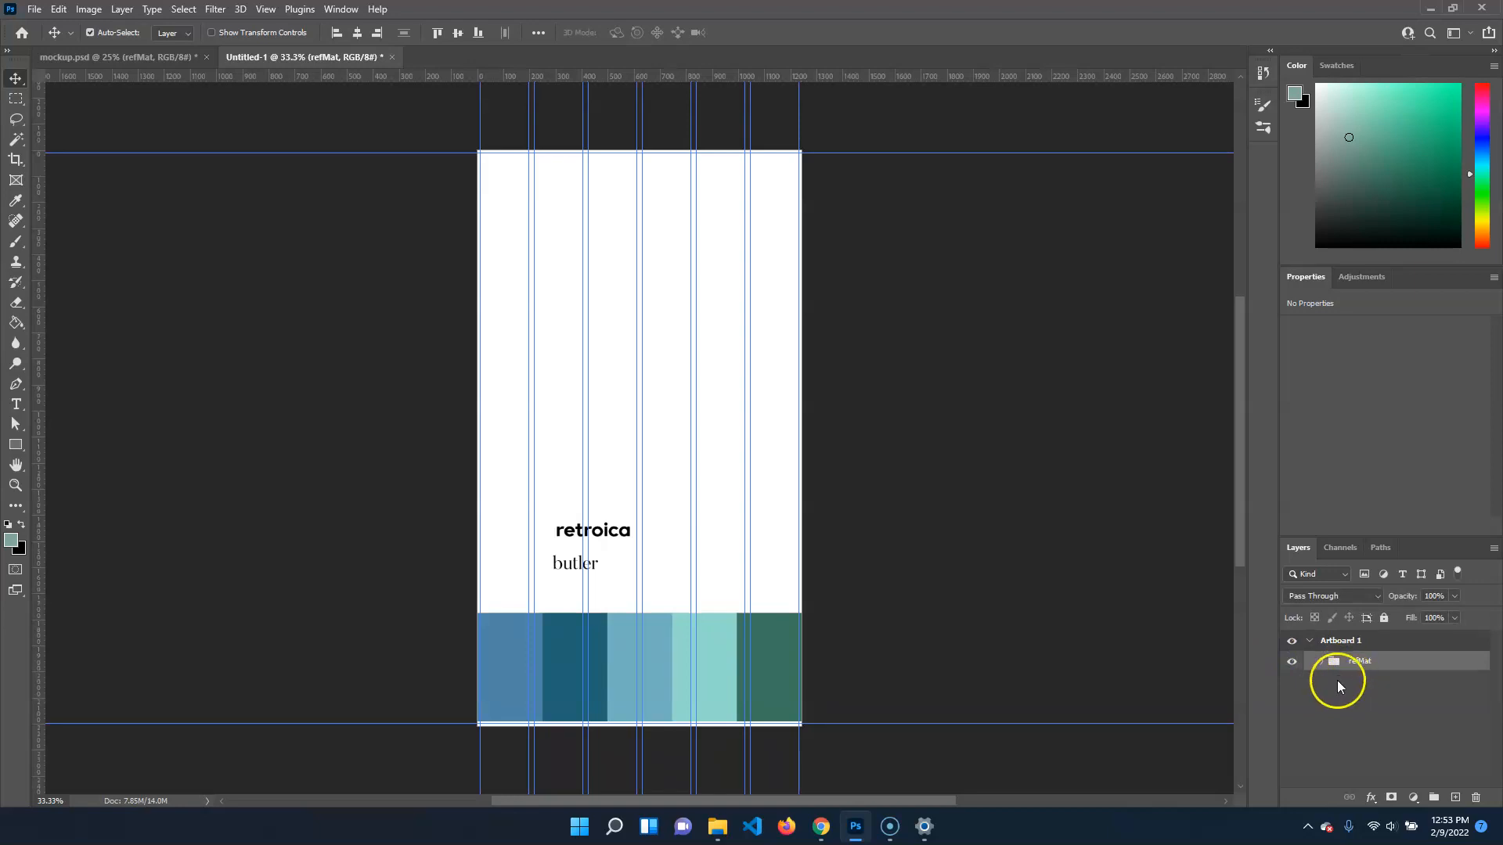
Switch to Chrome, maximize its window and open the Bing image results for People Faces
mouse_move(822, 827)
click(868, 742)
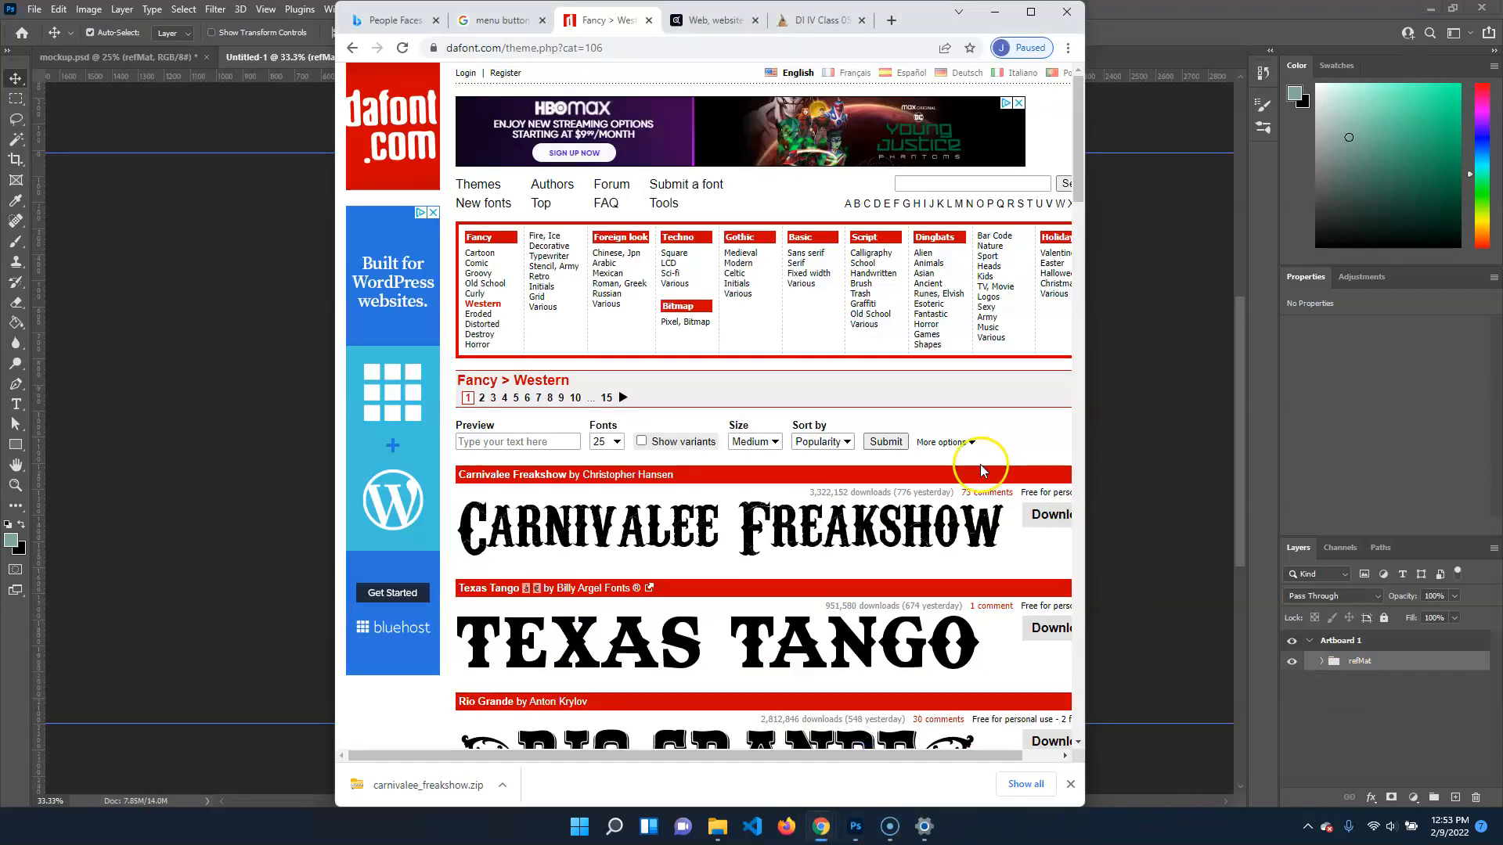
click(1035, 17)
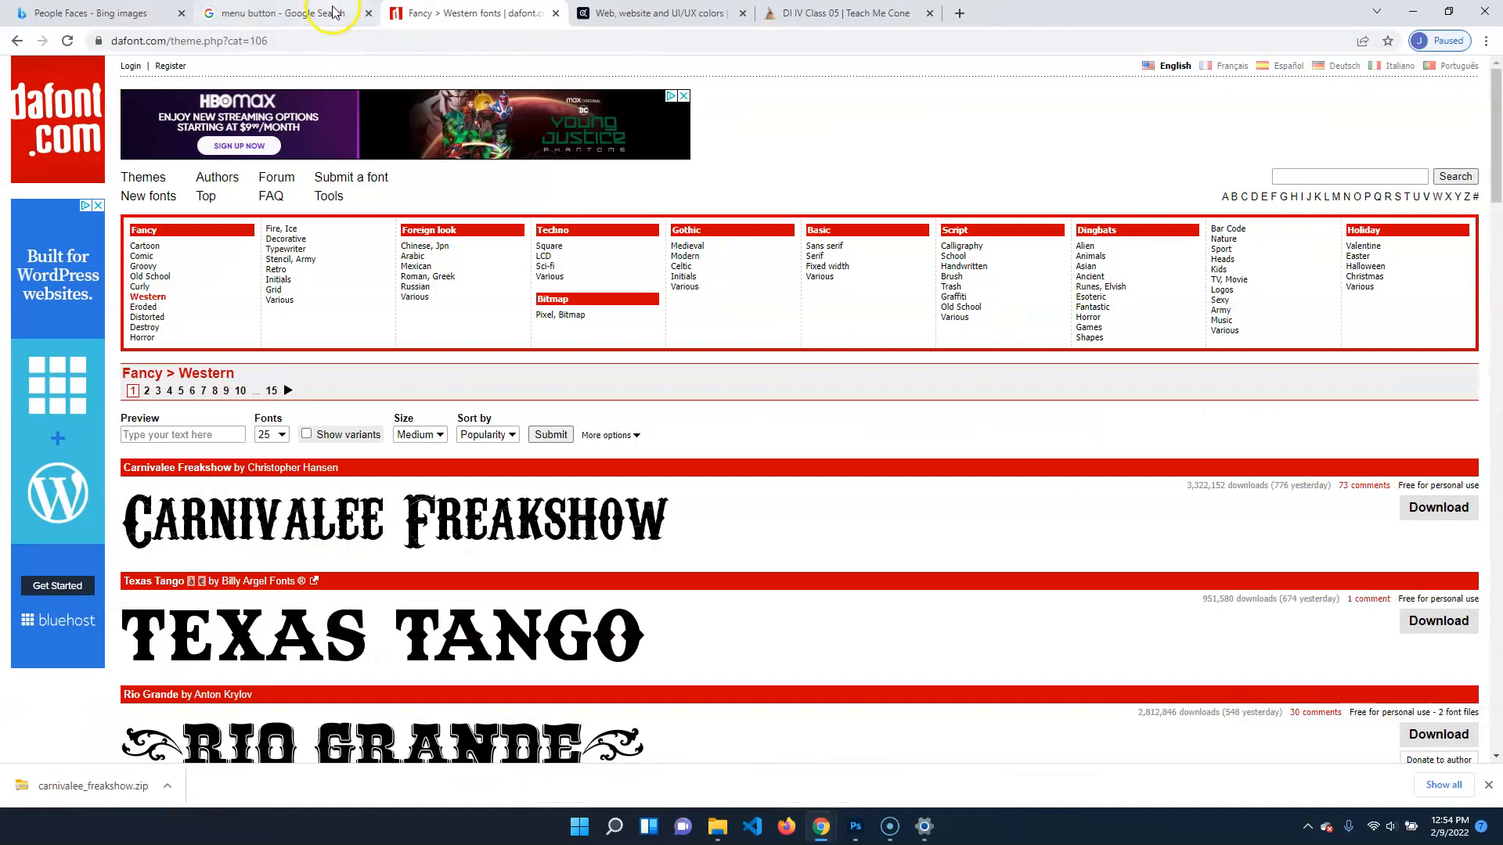
click(110, 17)
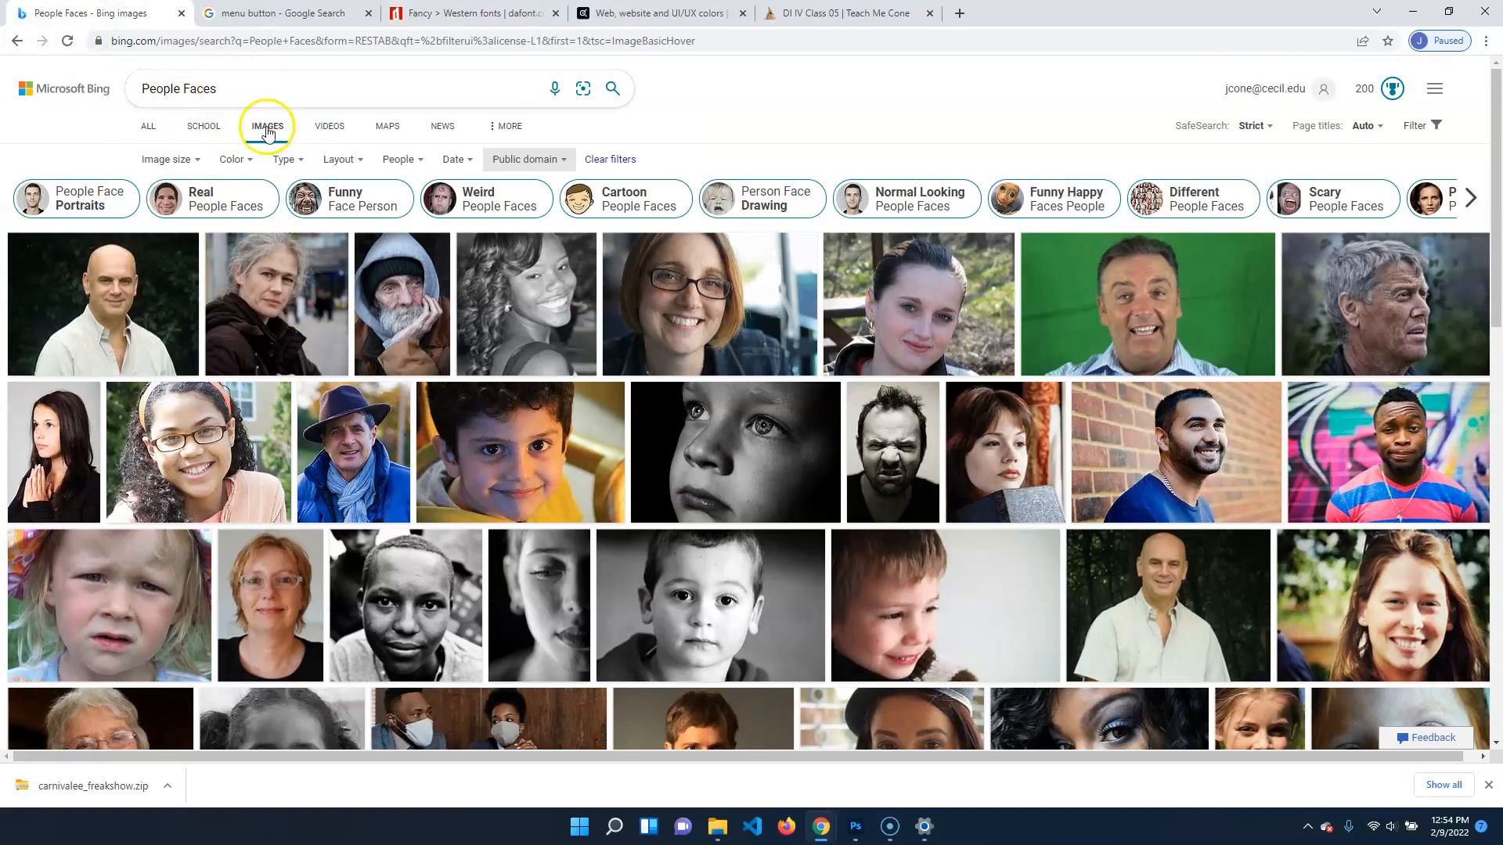
click(508, 127)
click(788, 99)
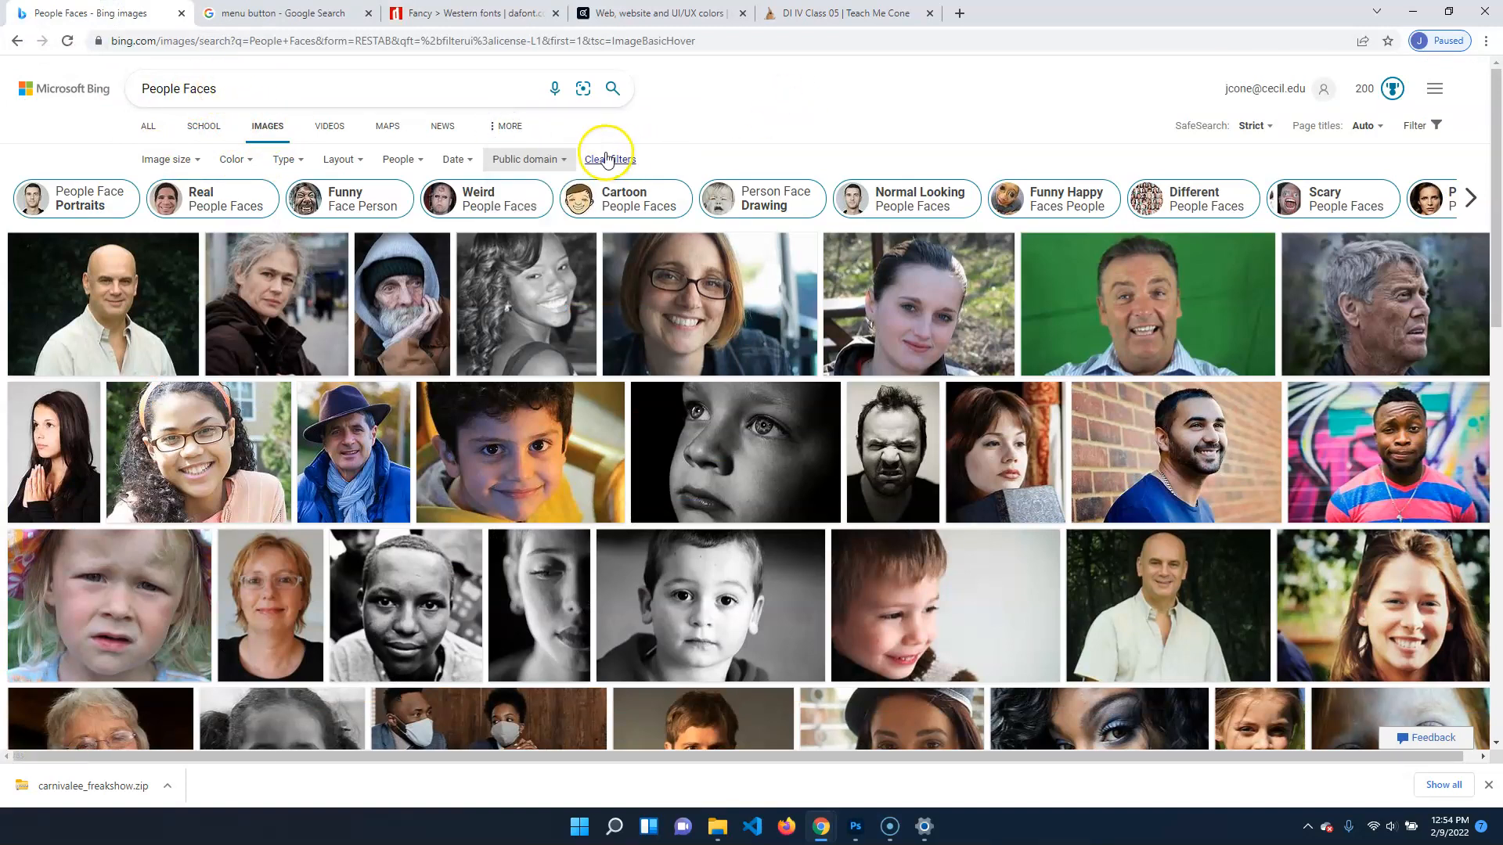
Clear the filters on the People Faces images and filter them by the Public domain license
click(599, 159)
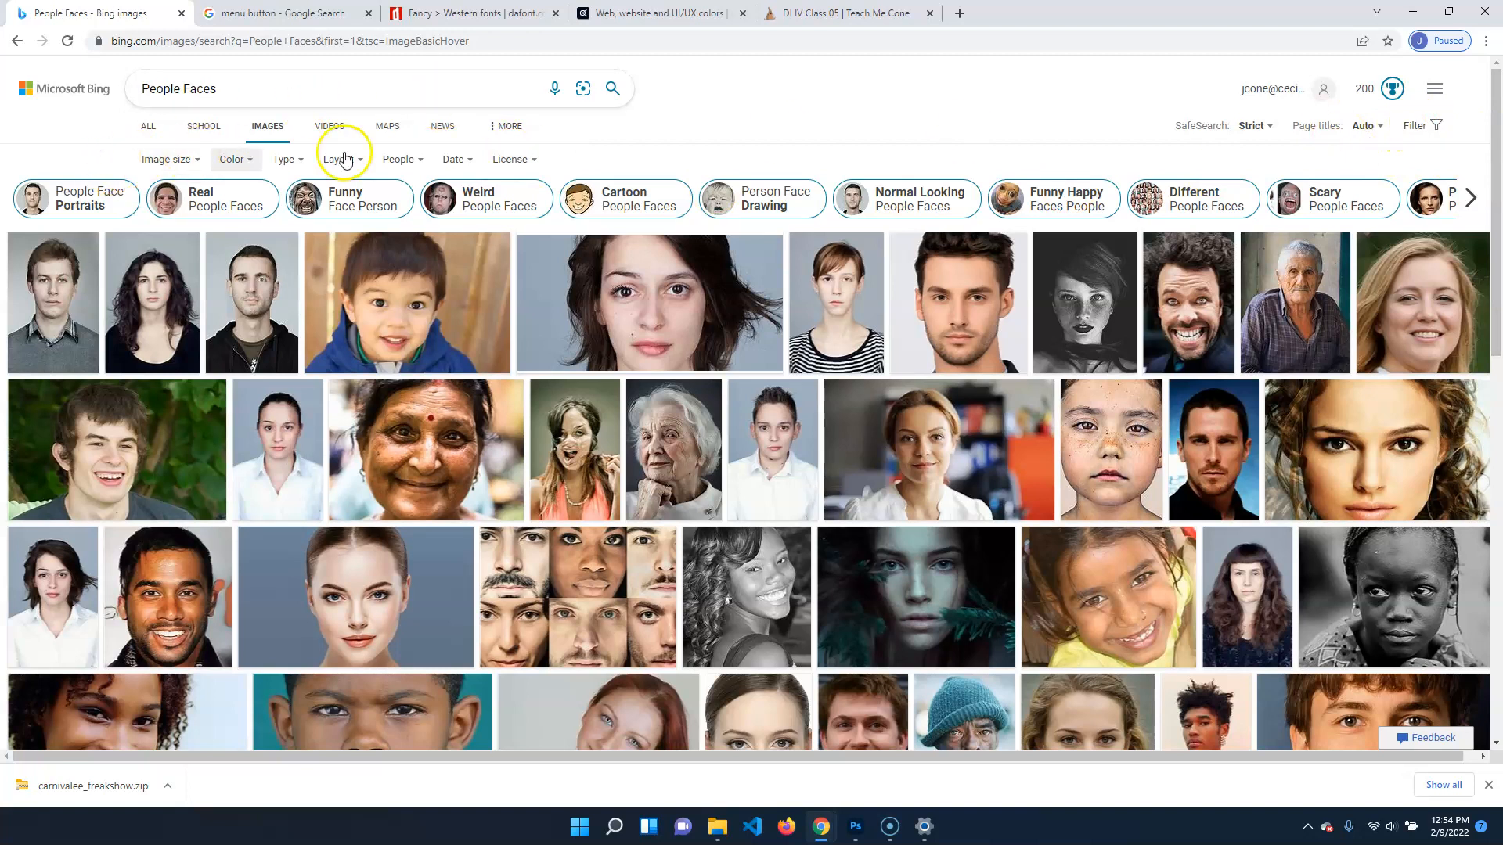
click(528, 160)
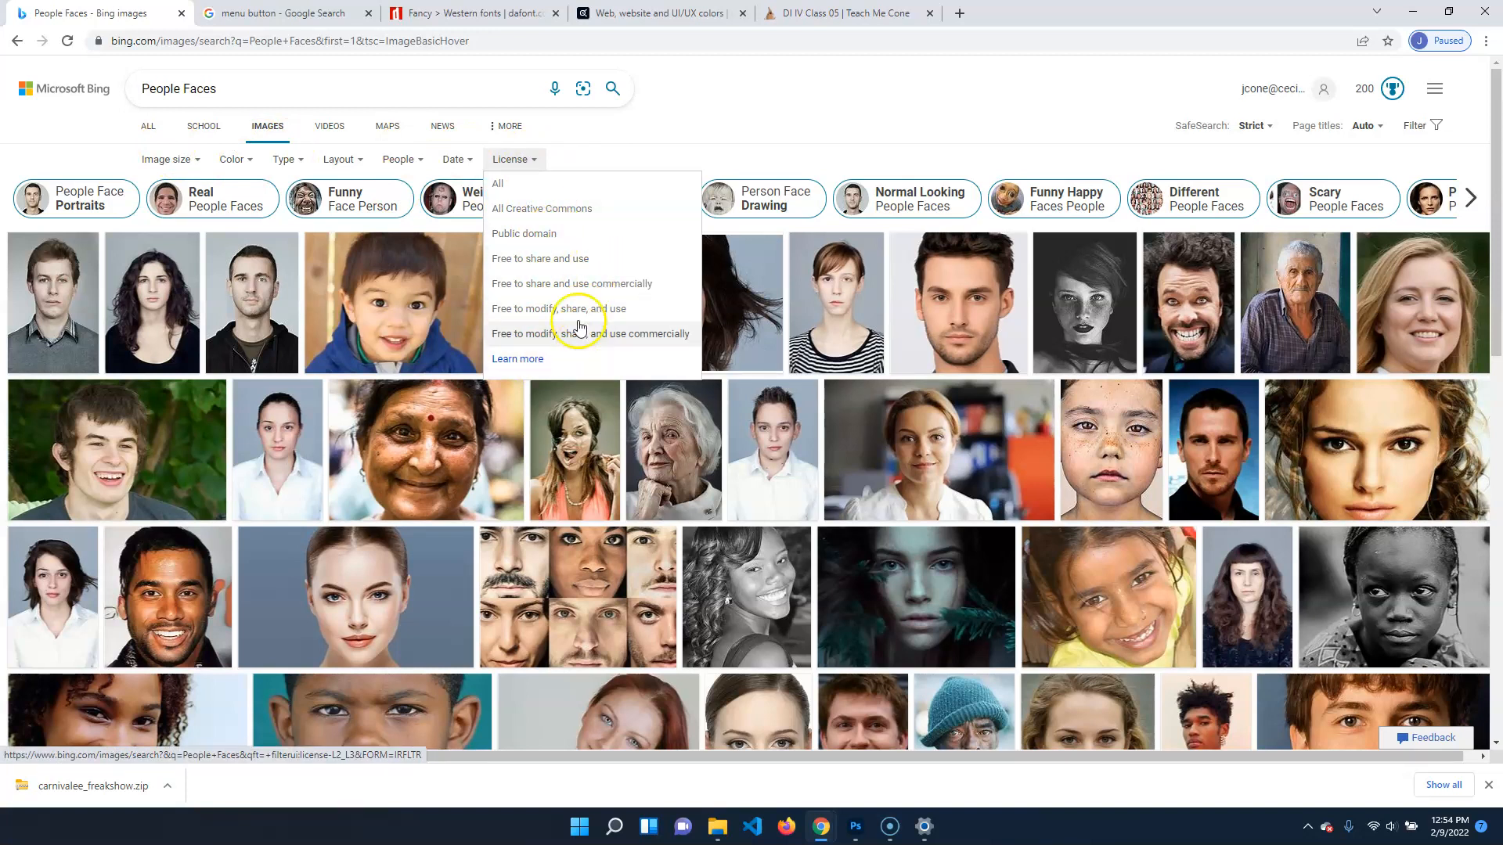
click(548, 234)
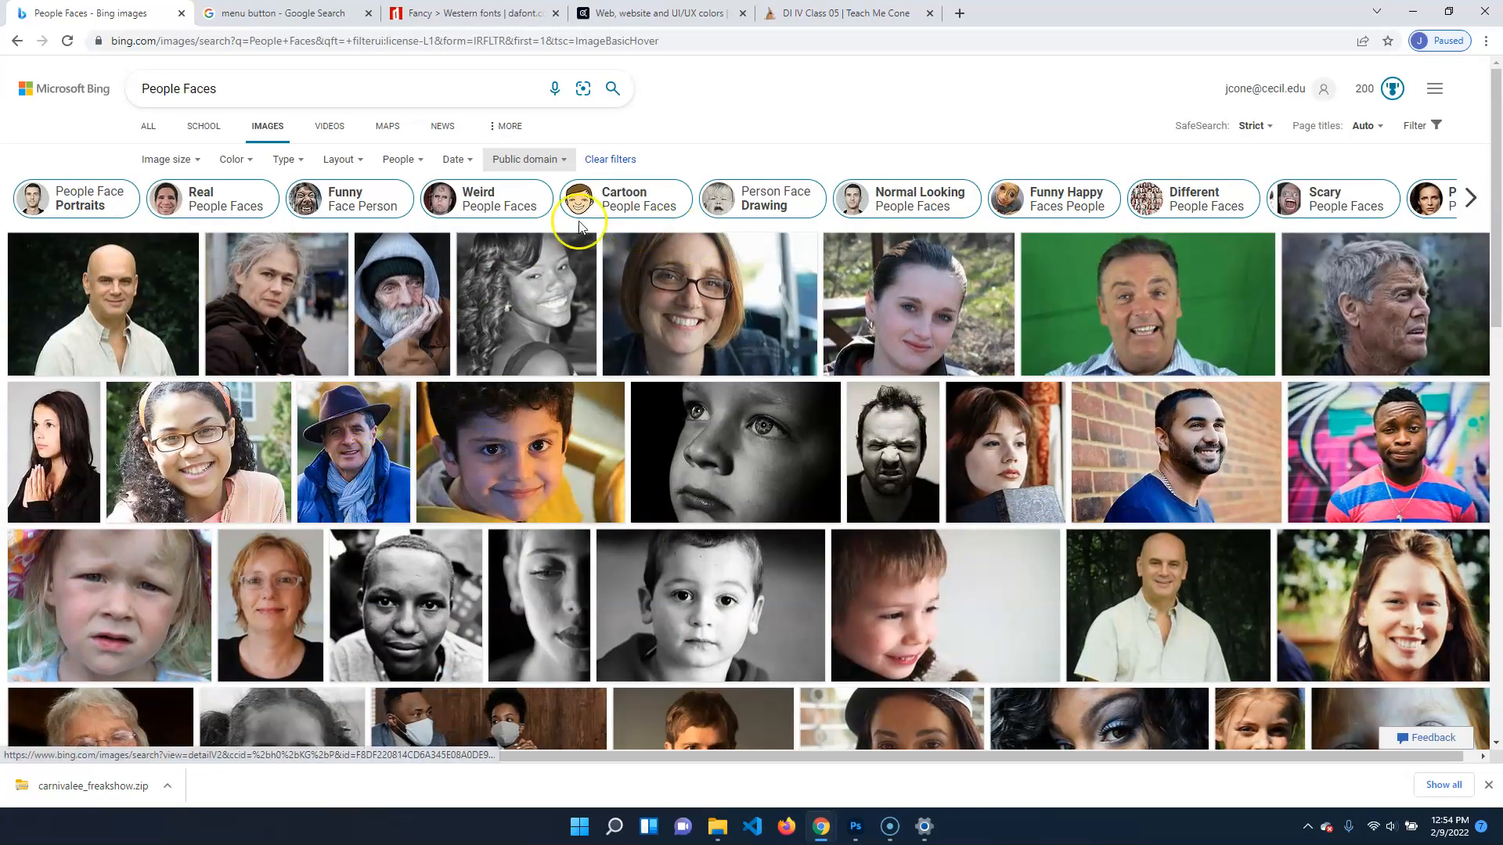
Go to the Google image results for menu button, close the image preview and display the Usage Rights options
key(ctrl+Tab)
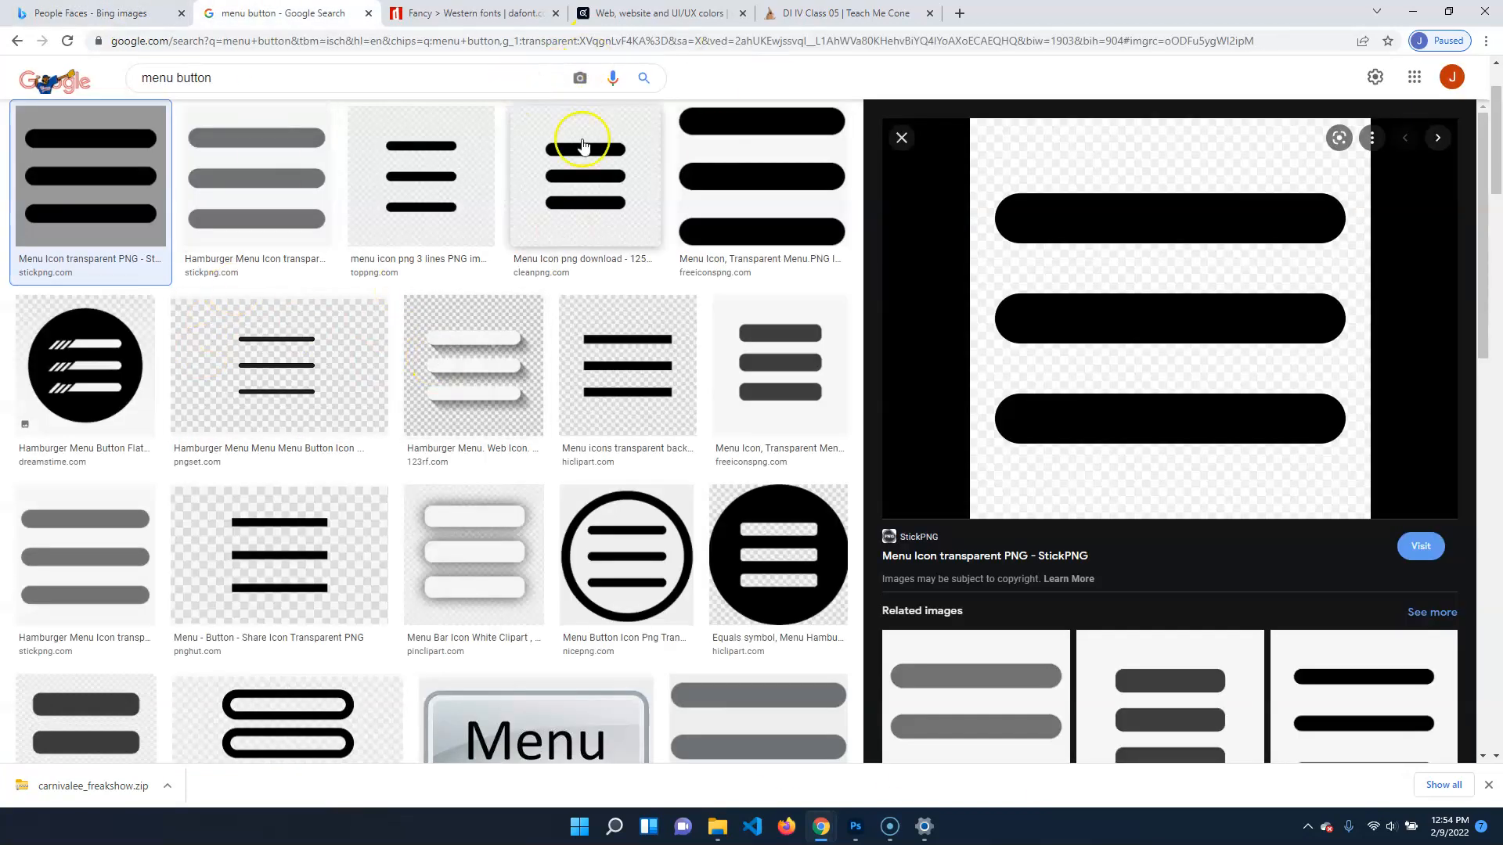
click(902, 139)
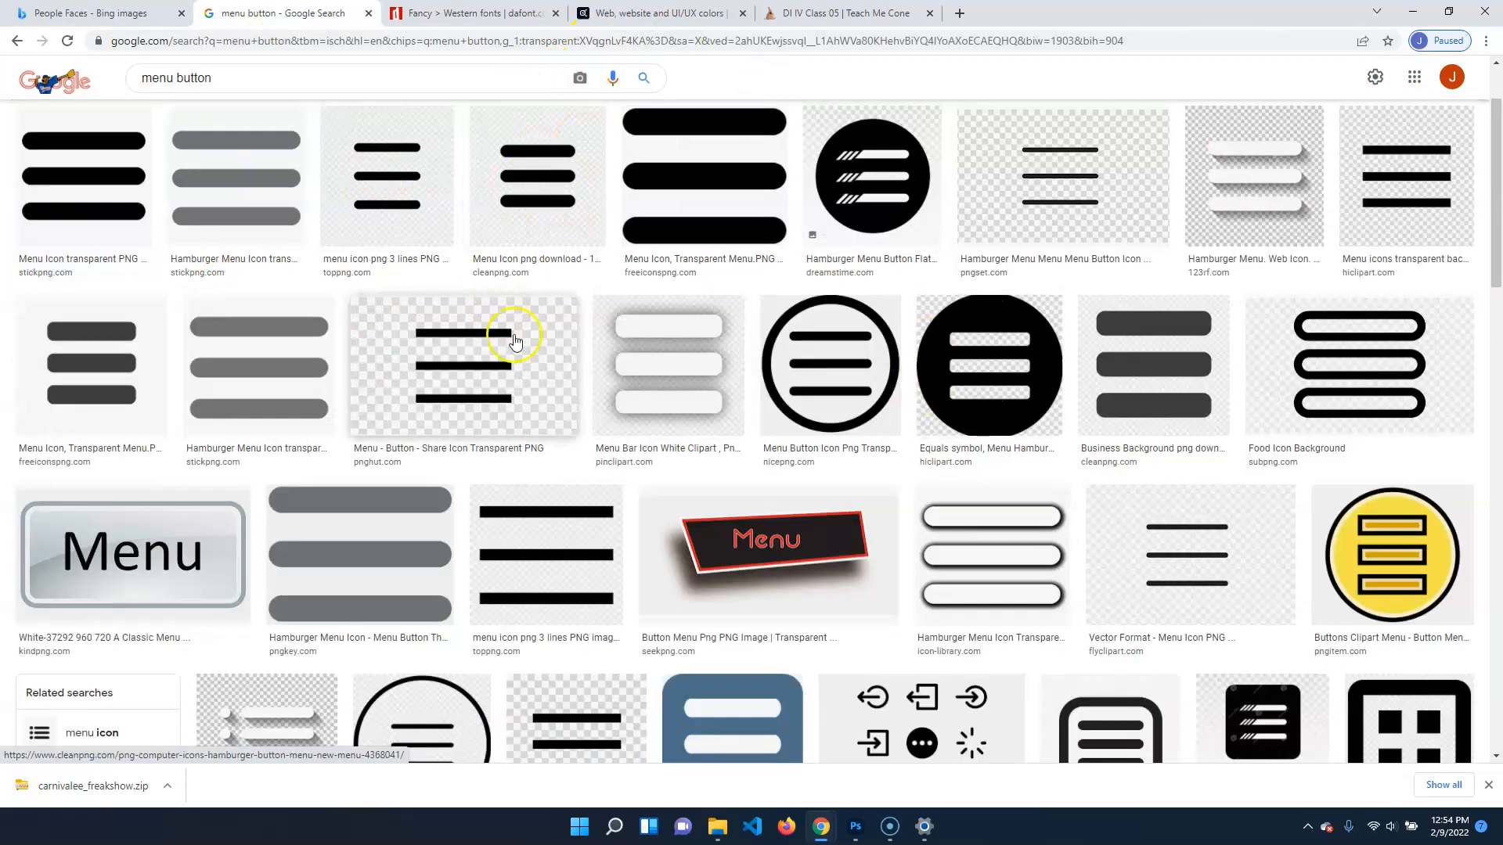
scroll(595, 328, up, 2)
click(640, 135)
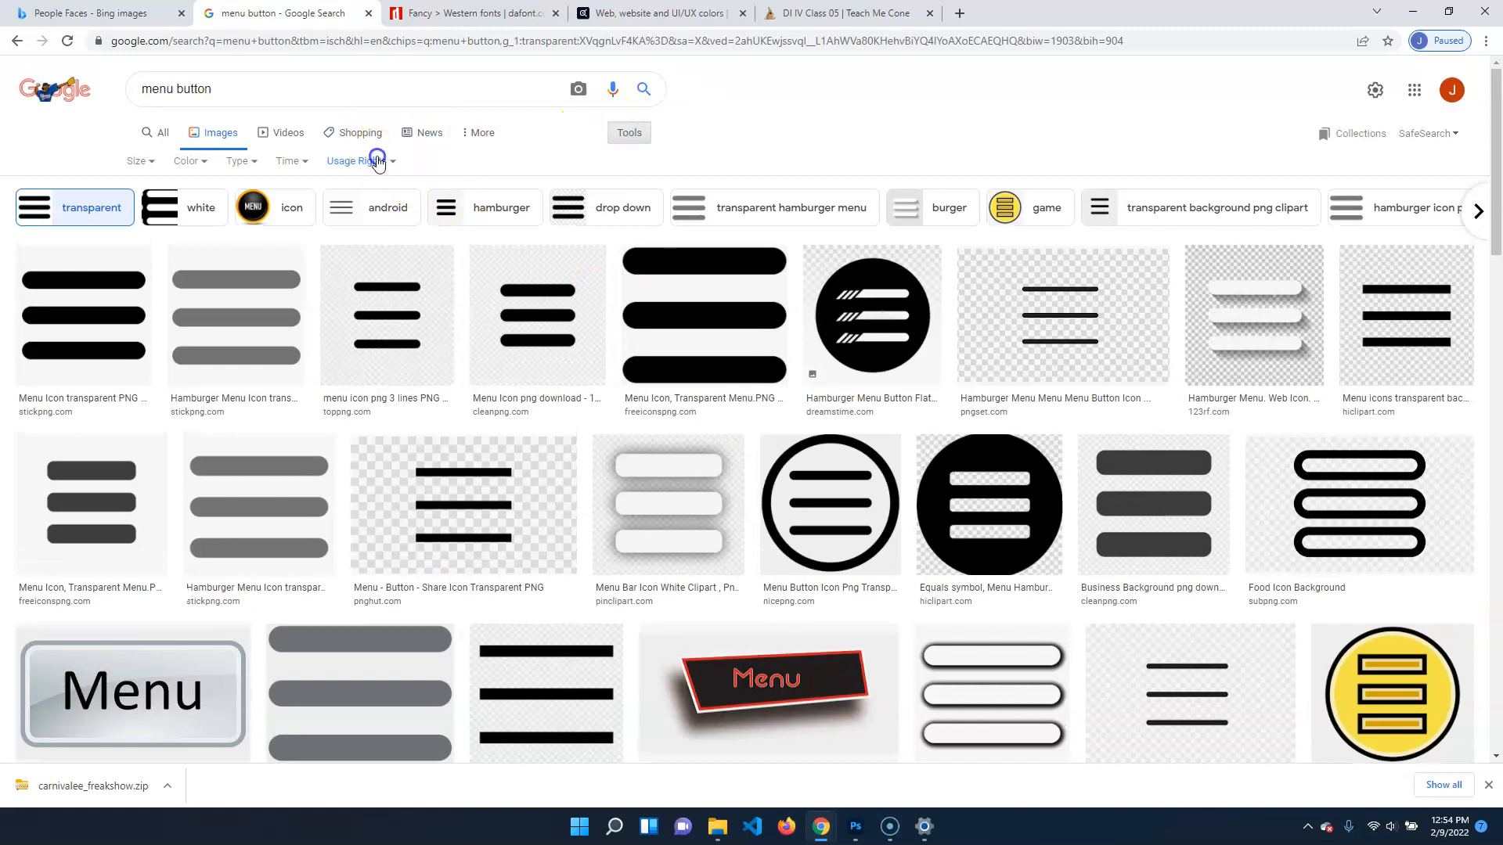
click(378, 162)
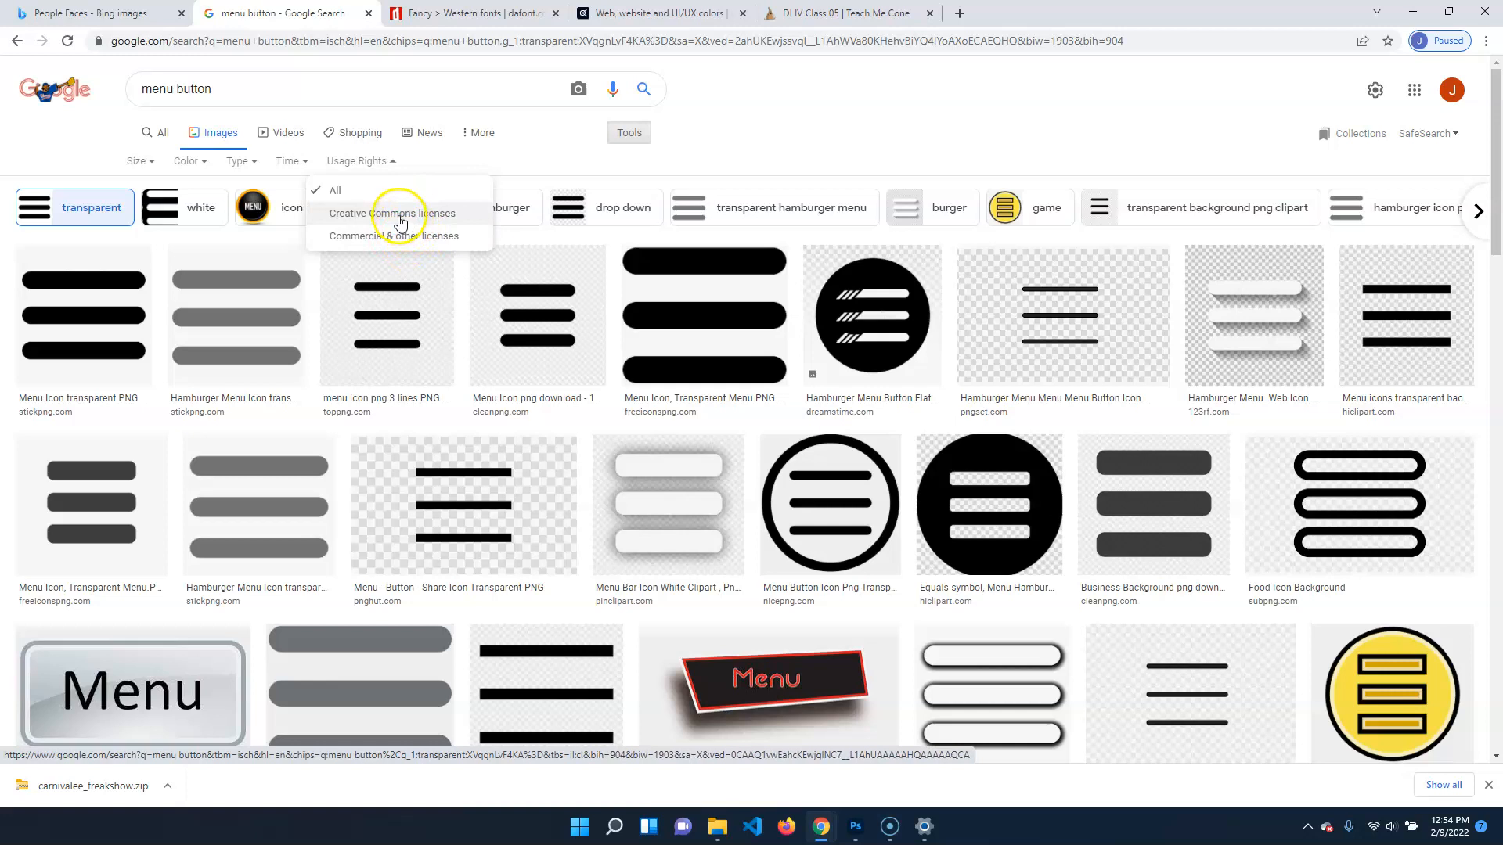
Switch to File Explorer and open the folder Desktop > vcp119_files > illusidateApp > imagesForWireframe
click(717, 826)
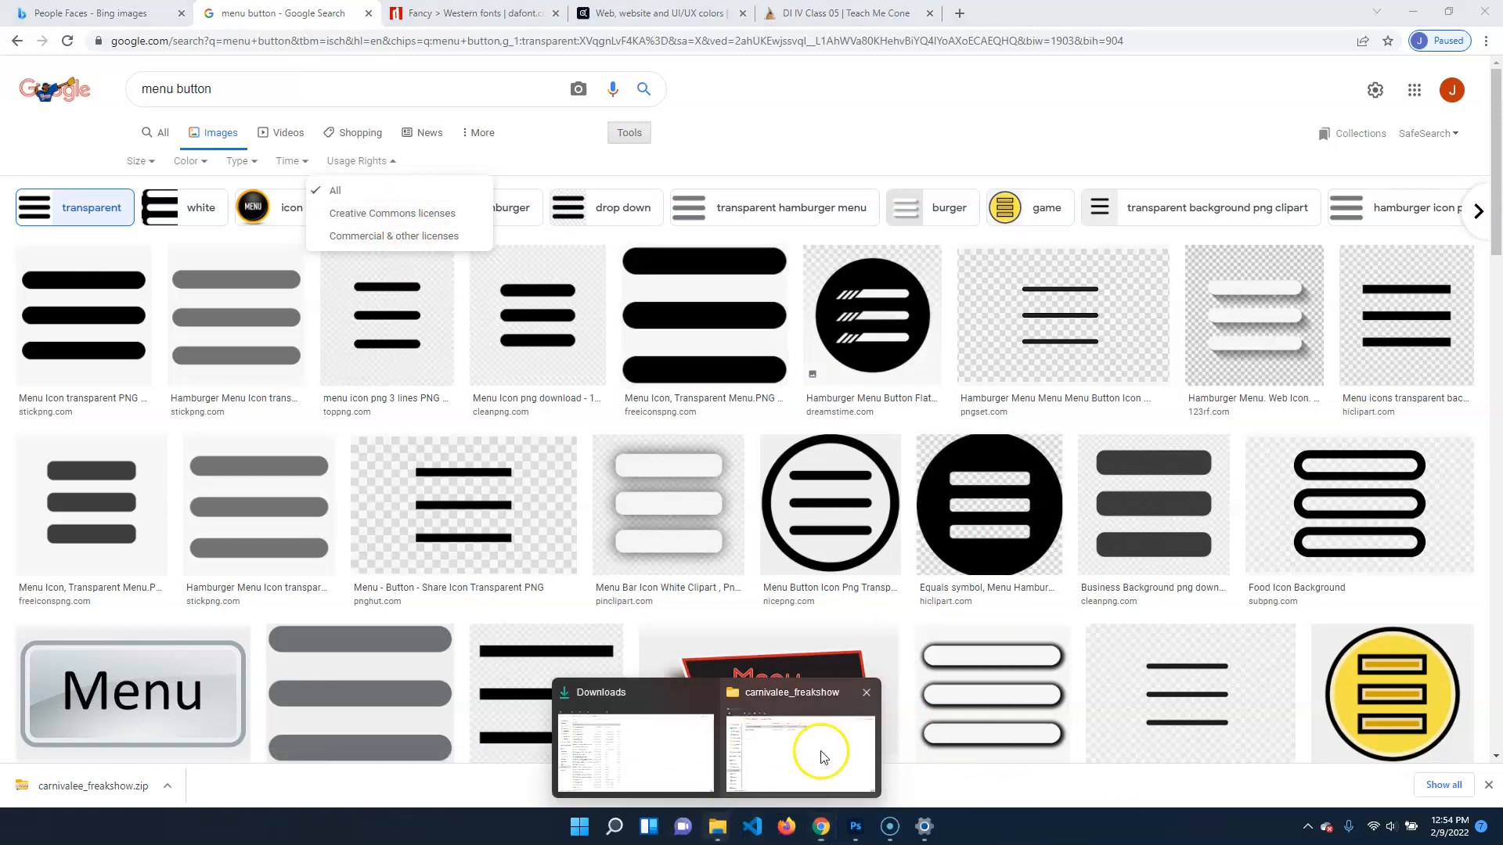
mouse_move(783, 758)
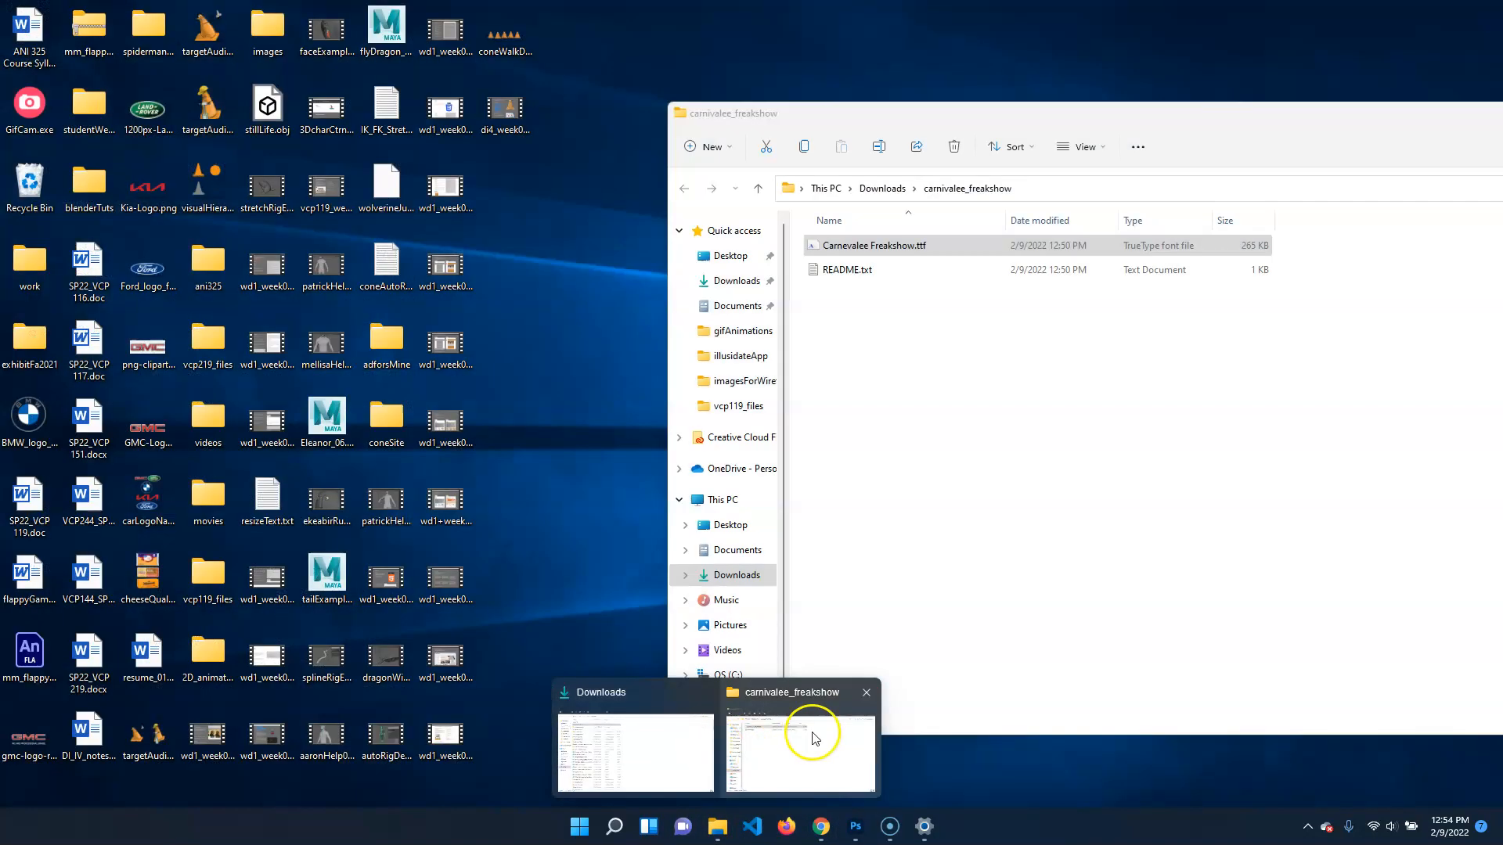
click(814, 737)
click(732, 525)
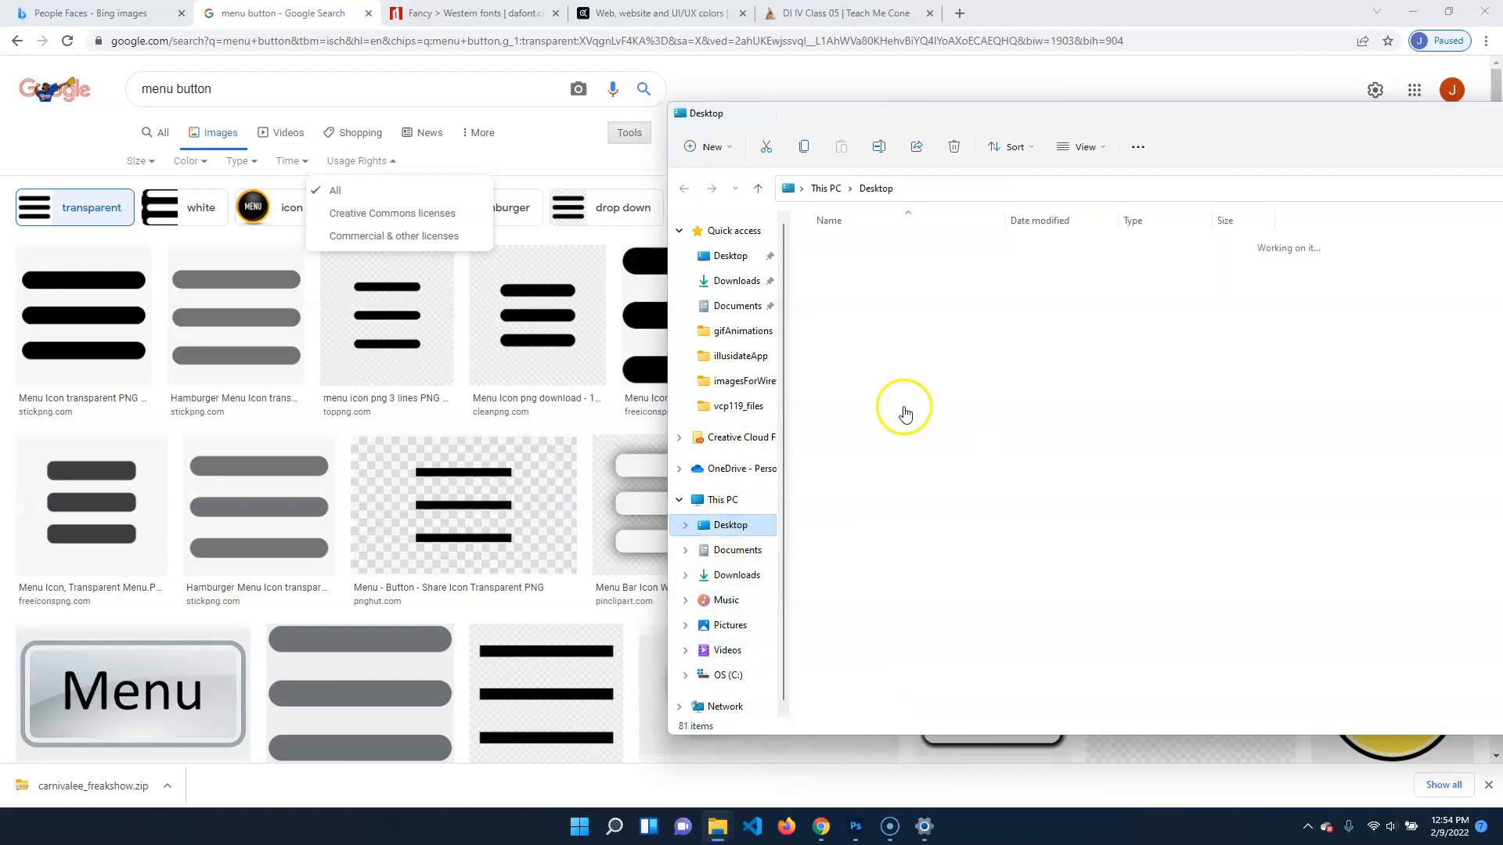
click(876, 488)
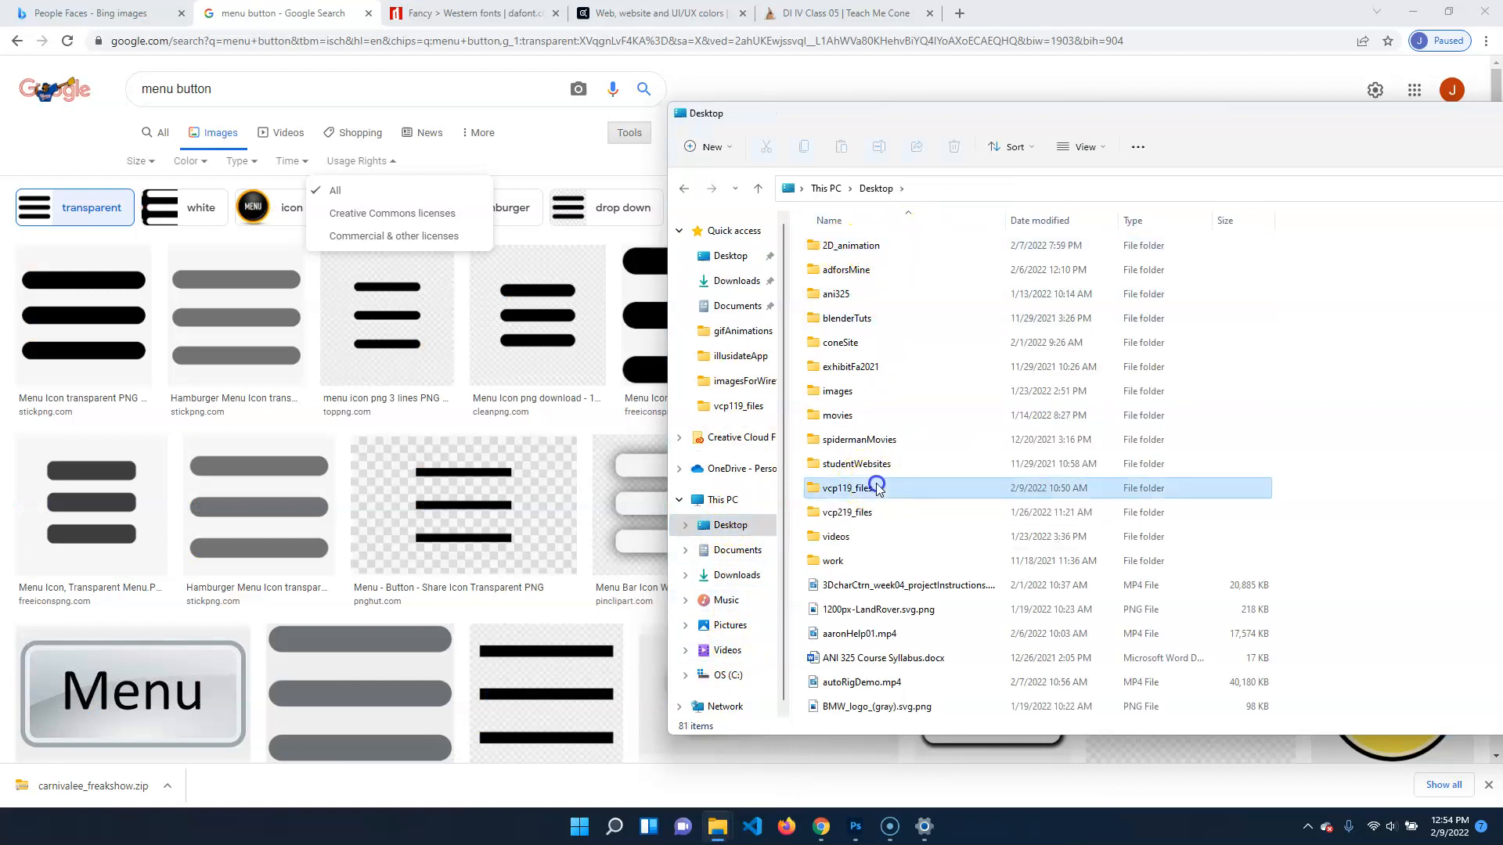
double_click(877, 488)
double_click(845, 258)
click(832, 305)
double_click(850, 258)
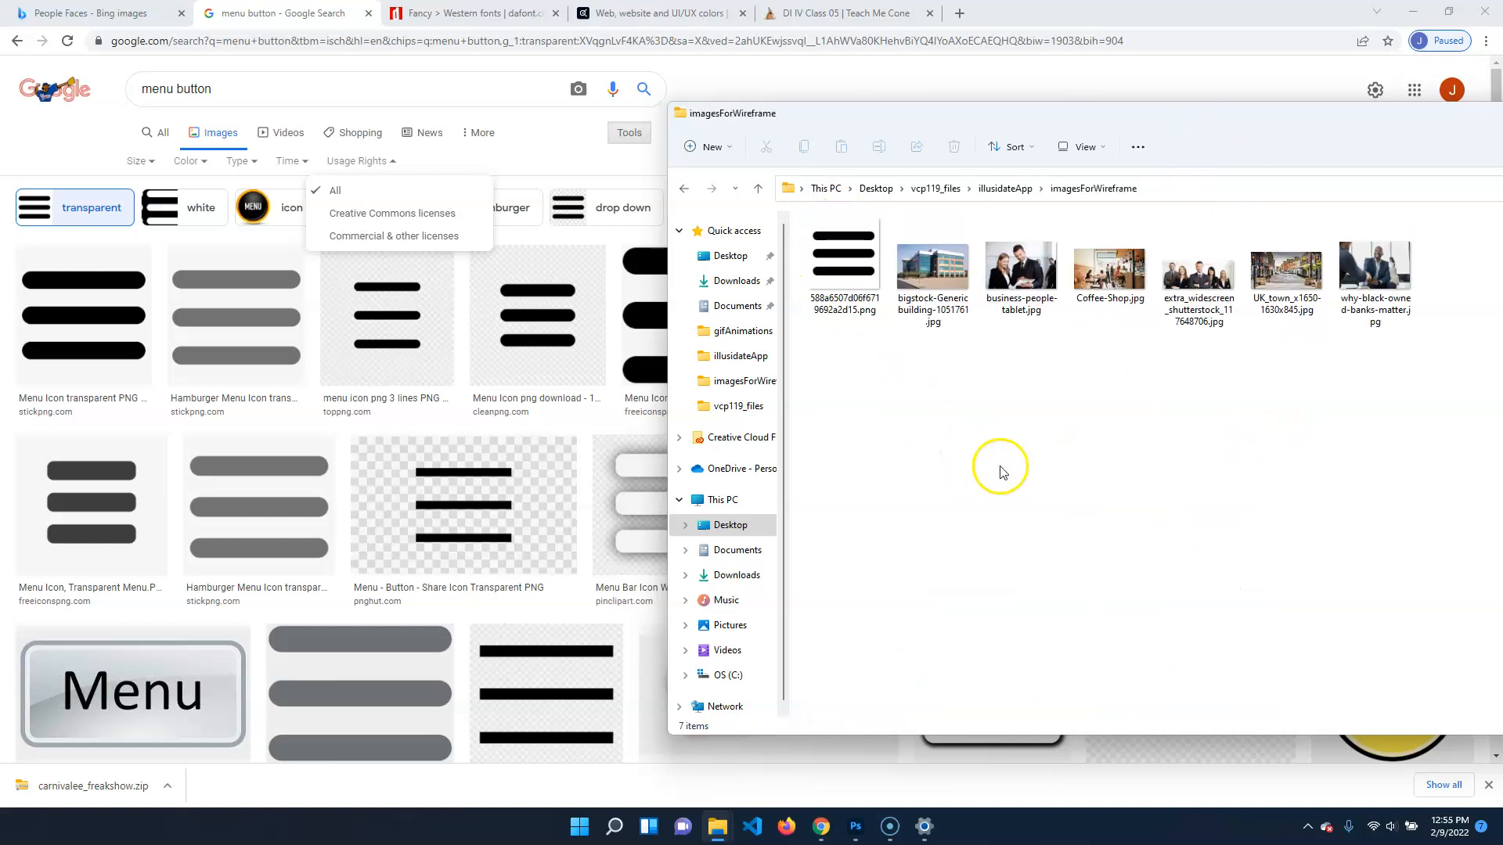
Look through the wireframe photos from business-people-tablet.jpg onward in the imagesForWireframe folder
click(1006, 266)
key(Right)
key(Right)
key(Right)
key(Right)
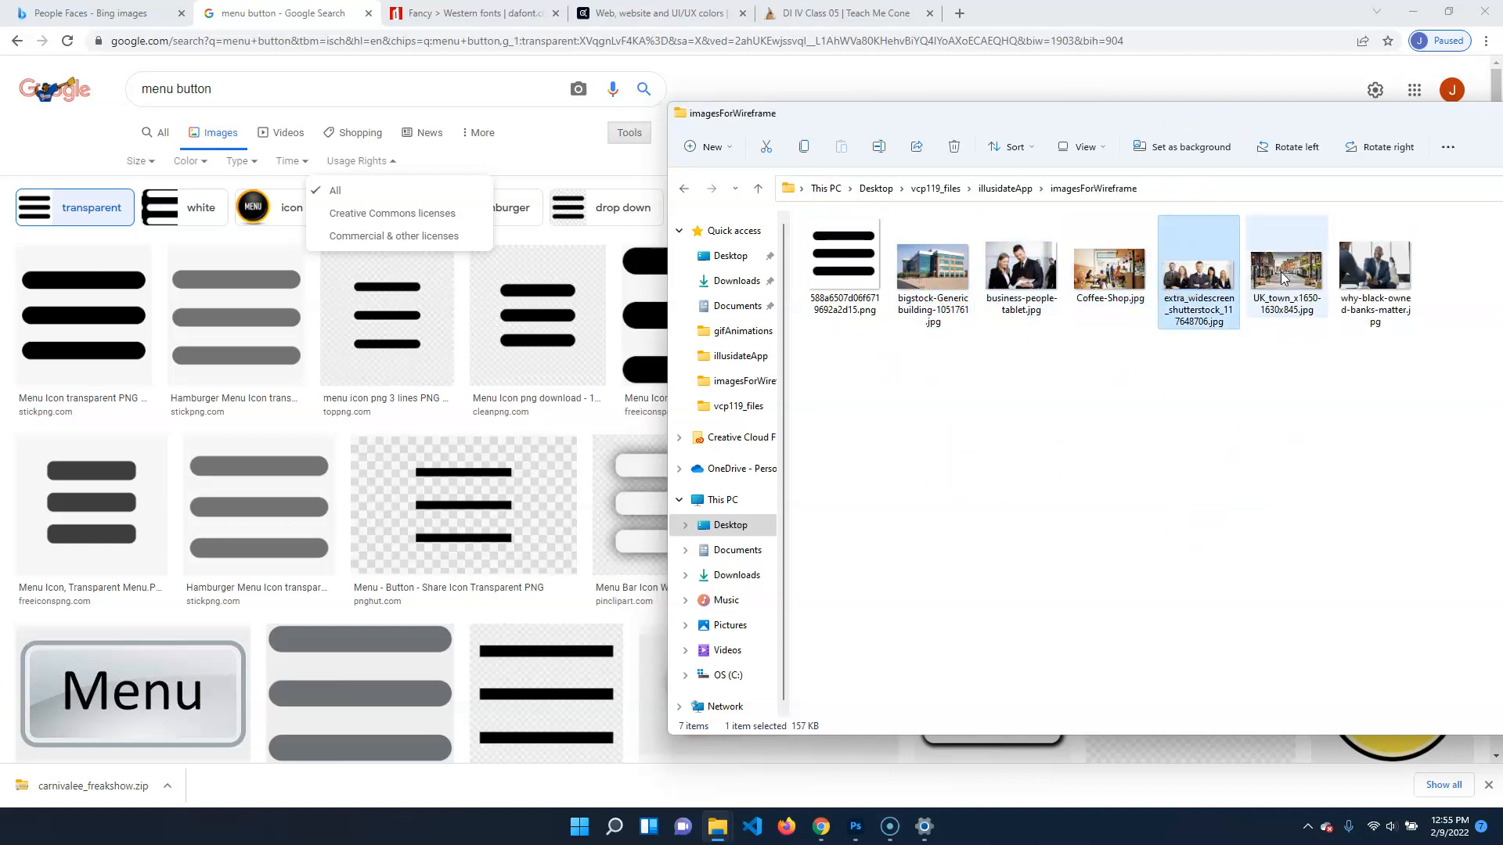
Go back to illusidateApp, open the logosForWireframe folder and bring its whole window into view
click(1005, 191)
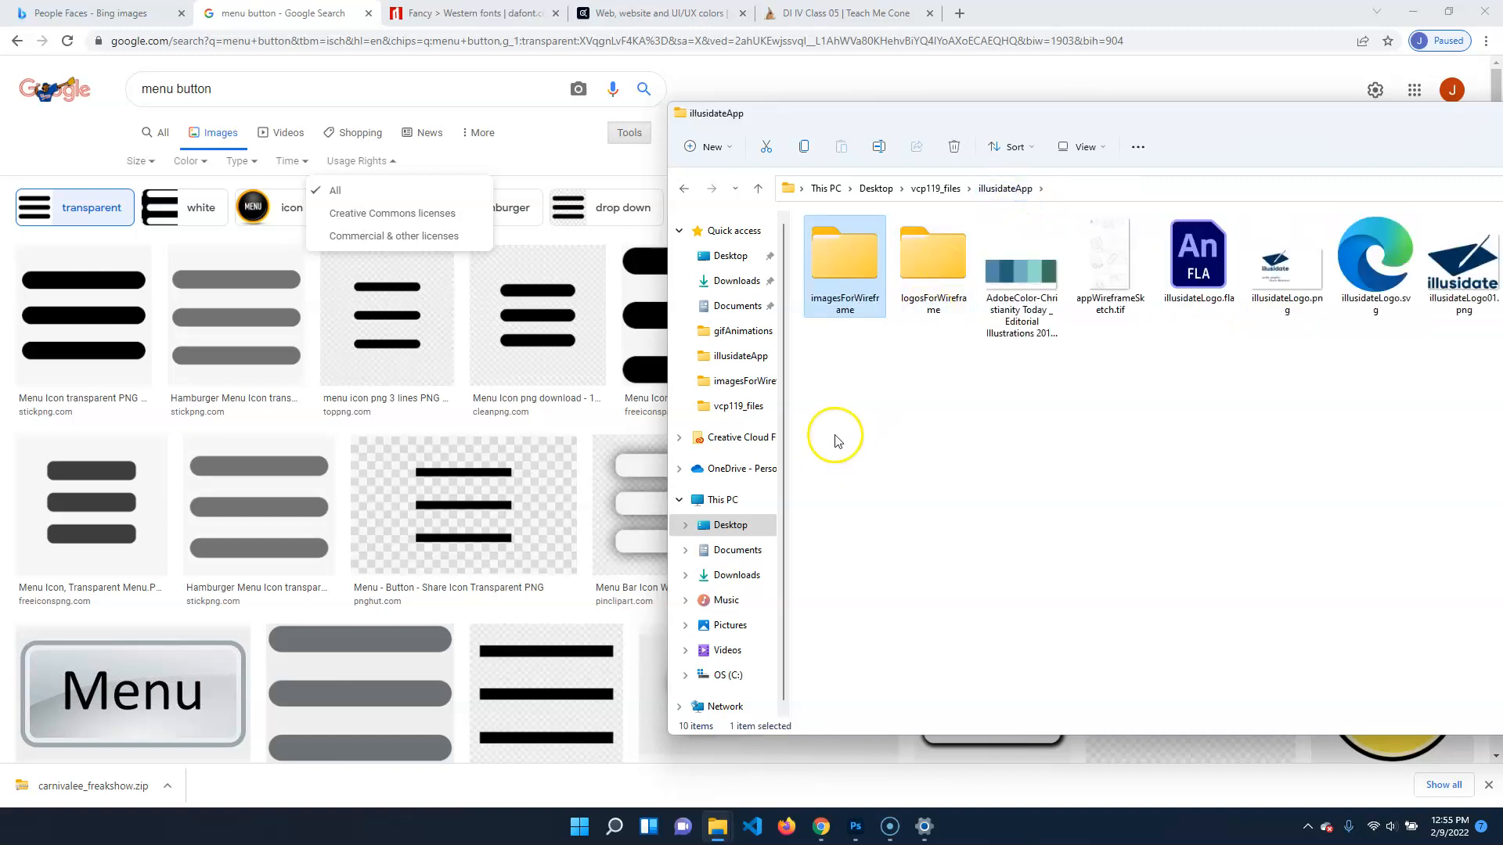
double_click(920, 254)
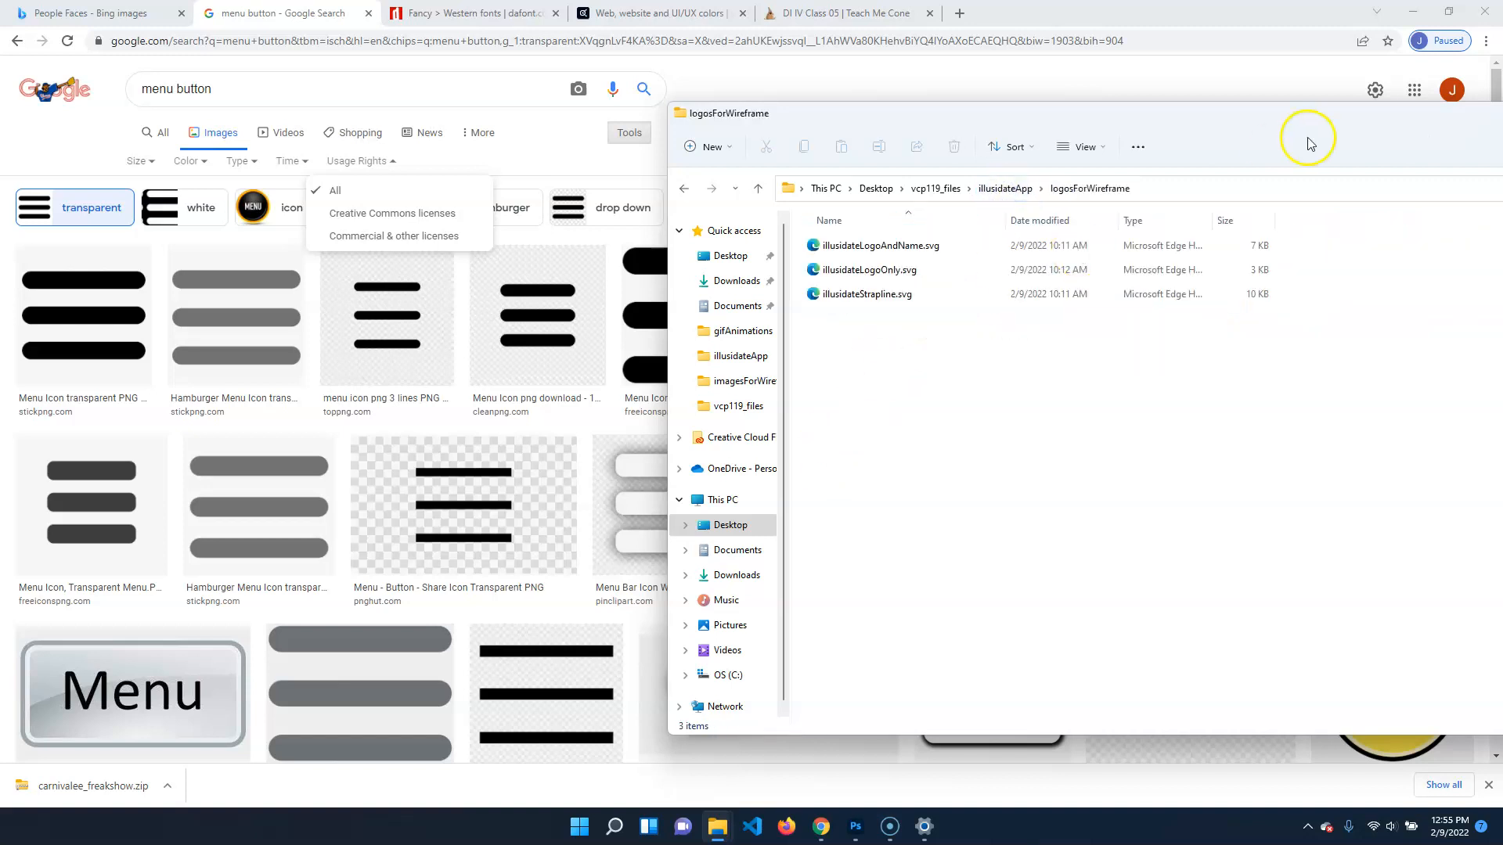
double_click(1250, 128)
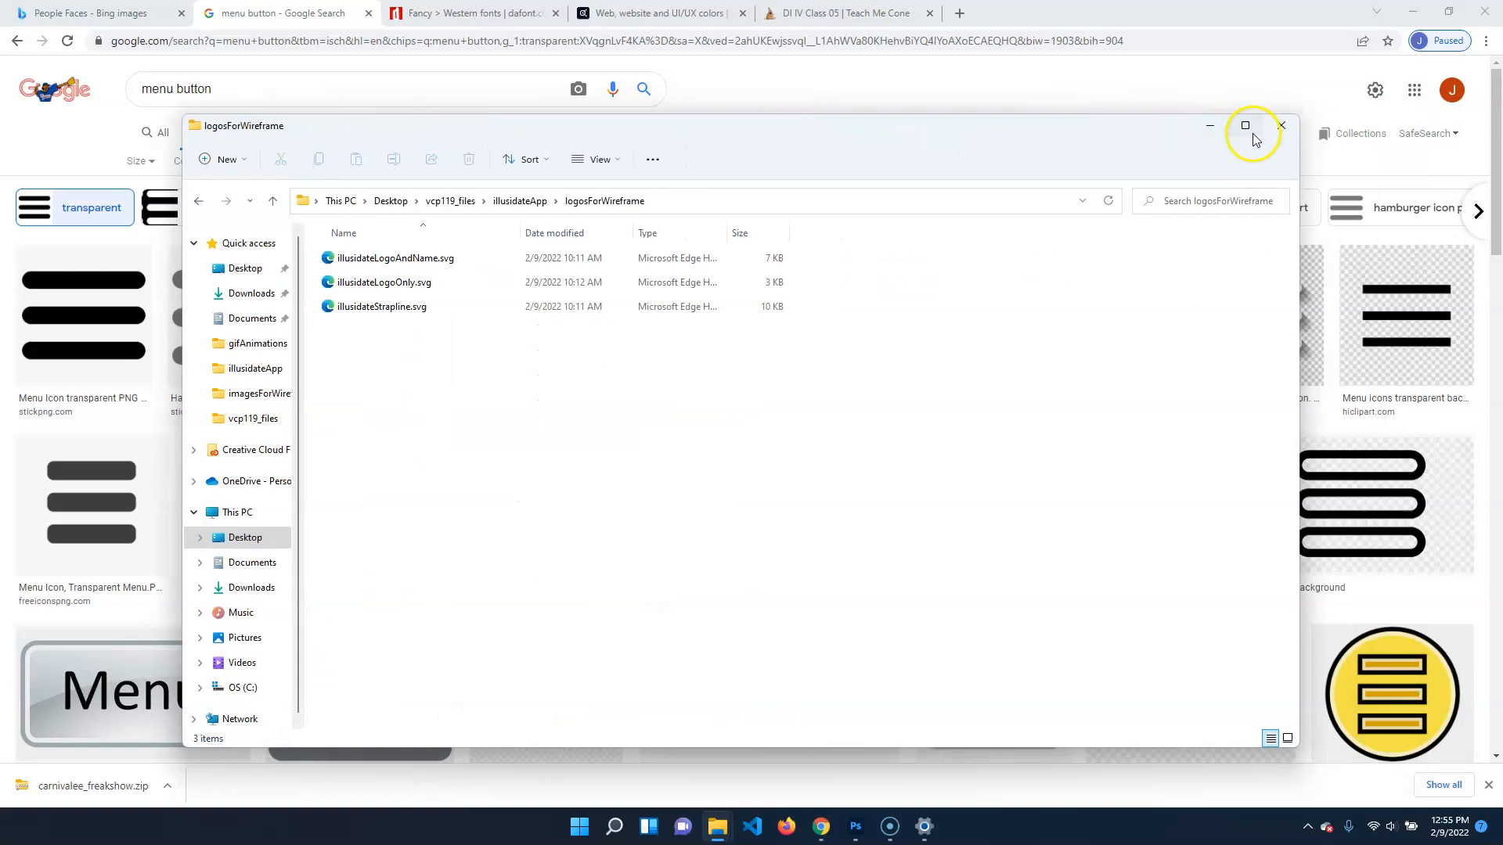
mouse_move(1244, 131)
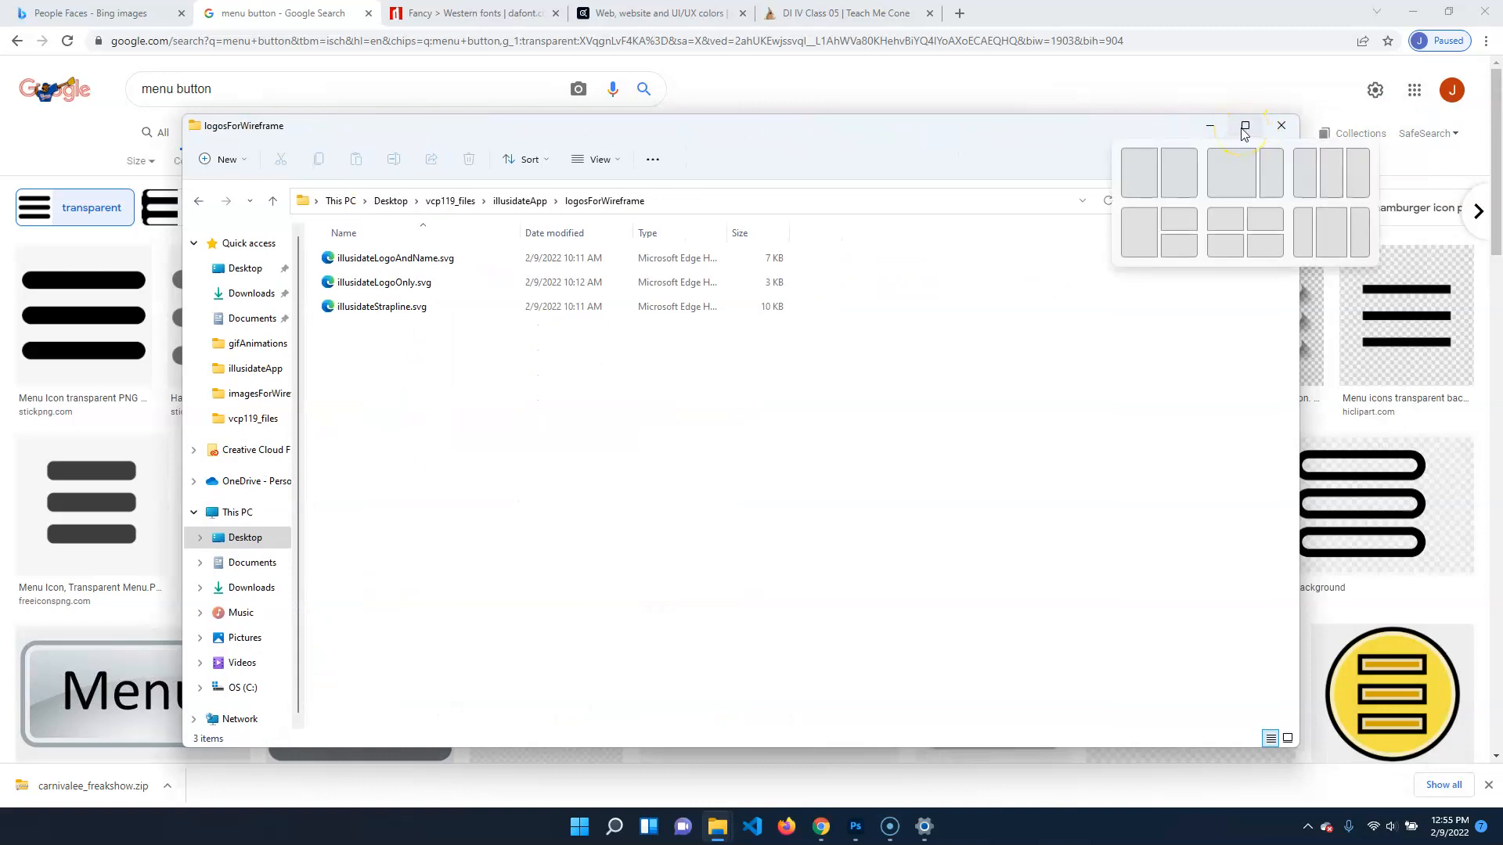
Examine the logo files illusidateLogoAndName.svg, illusidateLogoOnly.svg and illusidateStrapline.svg by selecting each in turn
click(392, 257)
click(417, 281)
click(458, 257)
click(426, 307)
click(442, 284)
click(460, 261)
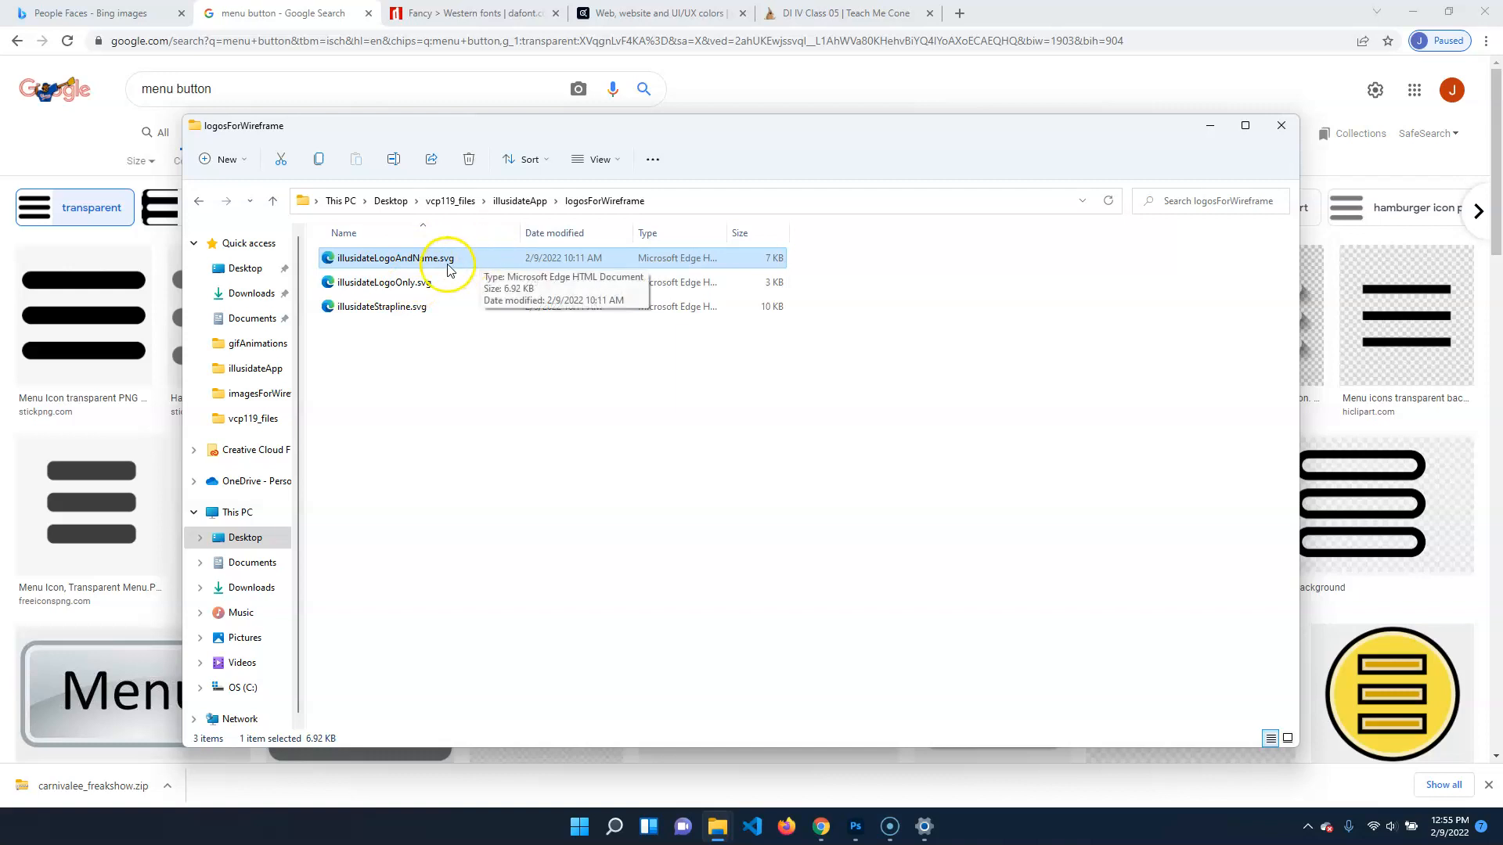
double_click(431, 310)
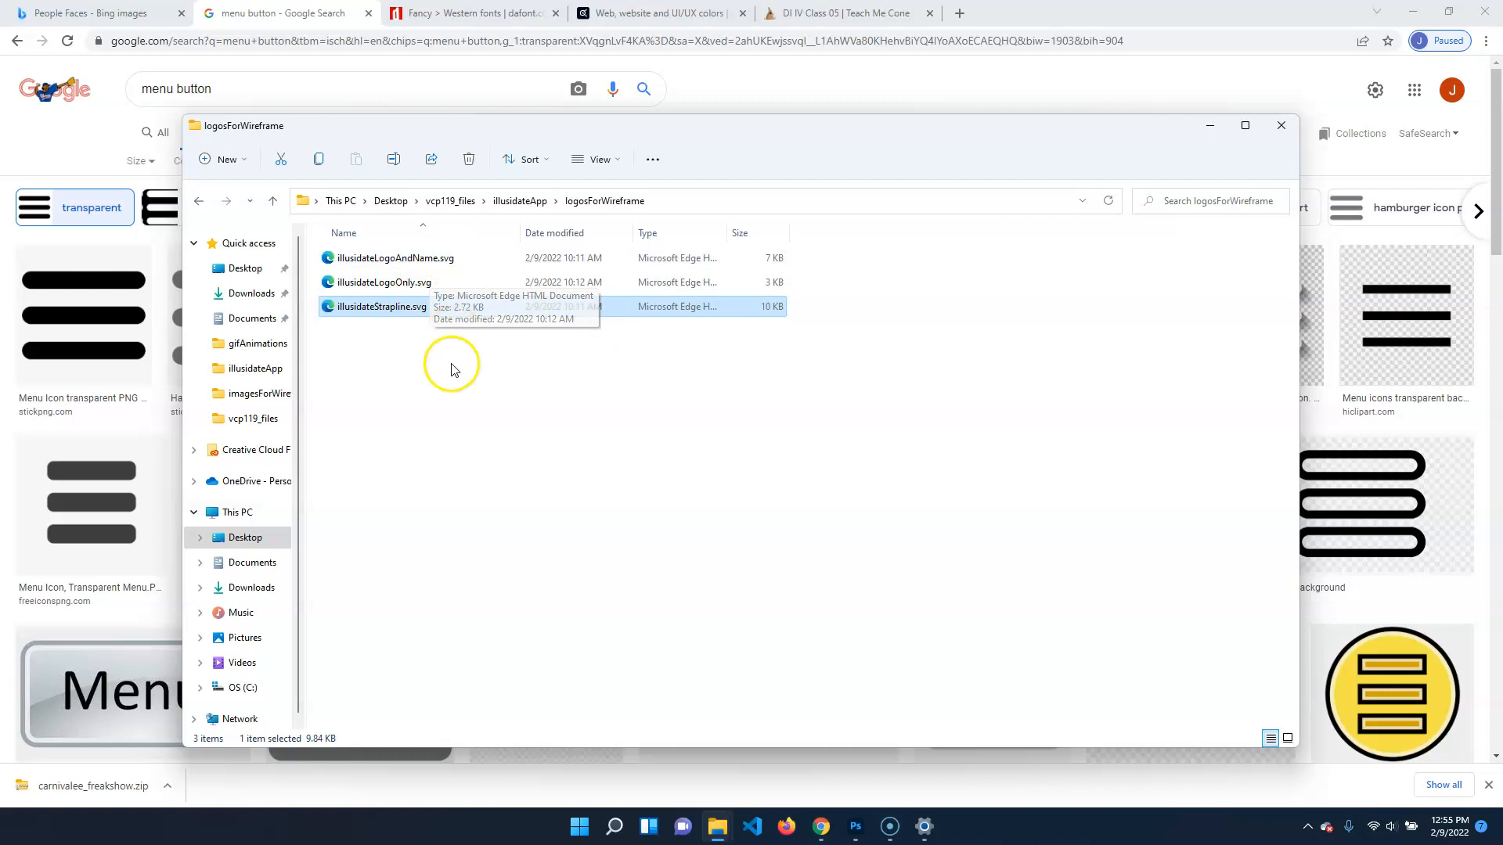
click(415, 281)
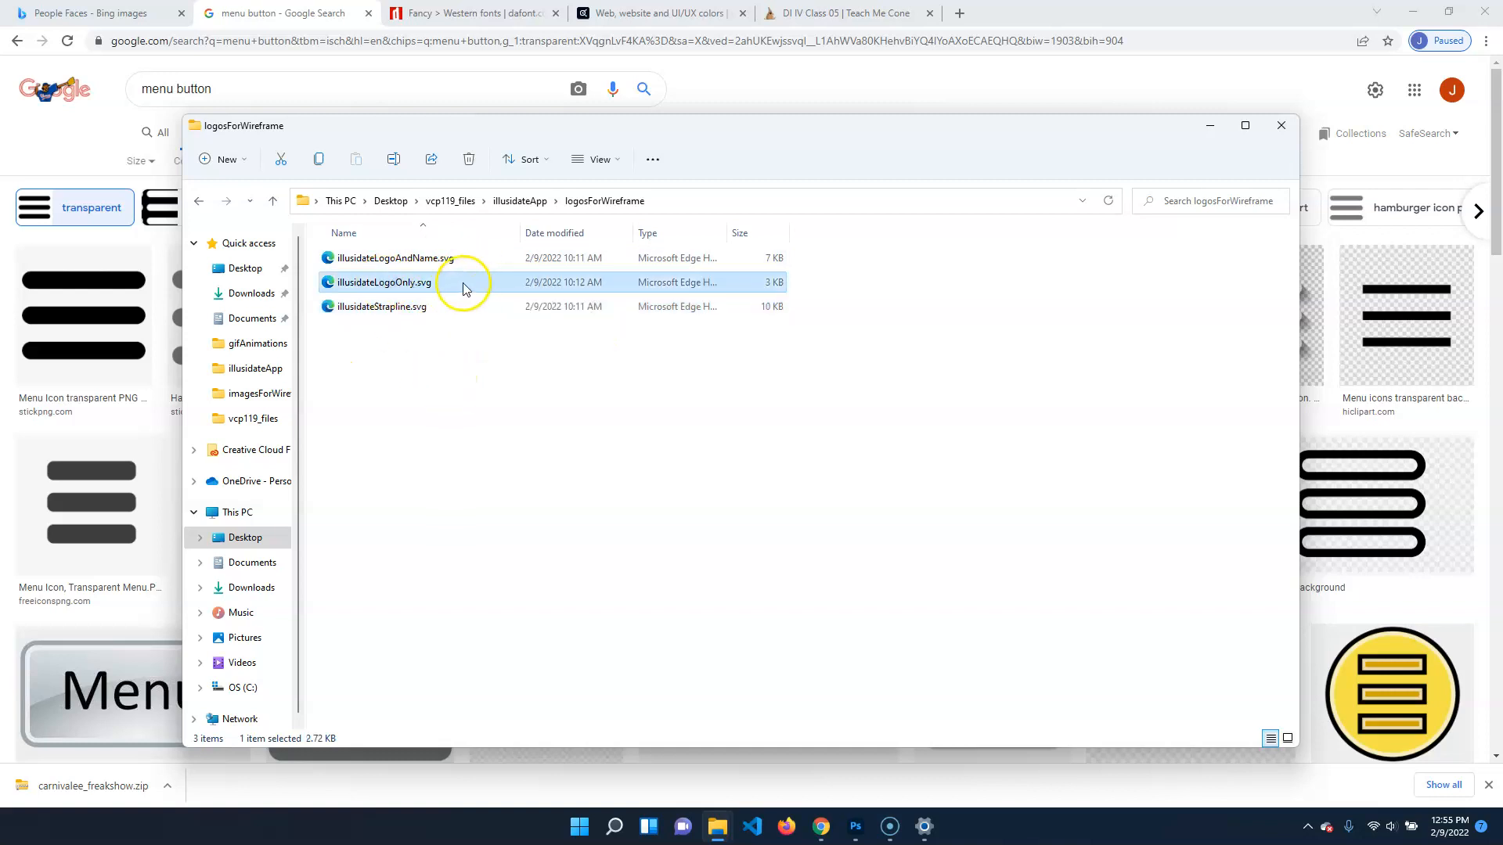
click(423, 306)
click(453, 259)
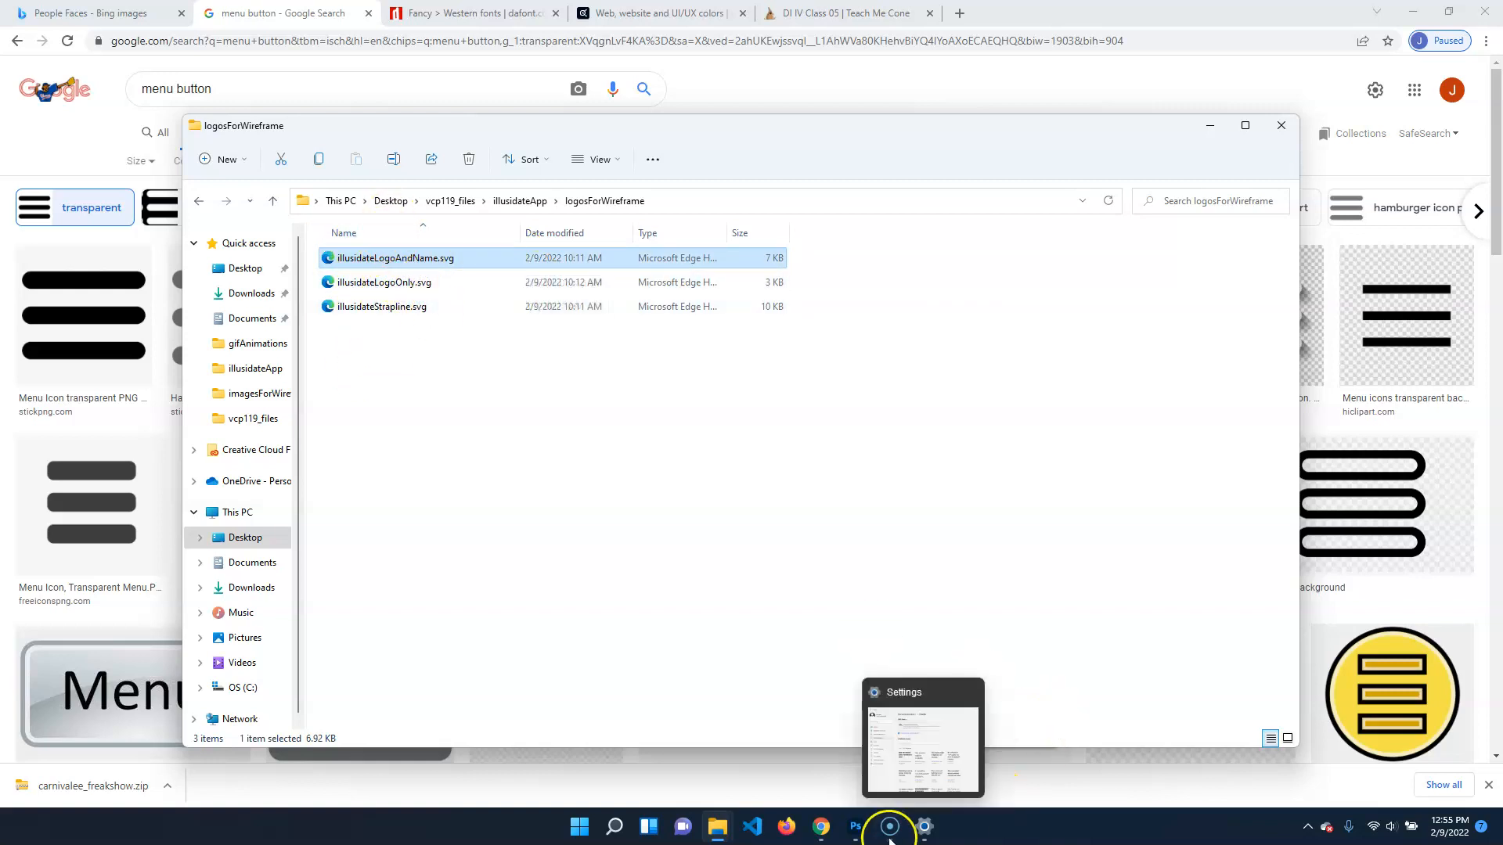
Switch to Photoshop, hide the refMat group in mockup.psd and show all the finished design layers
click(856, 826)
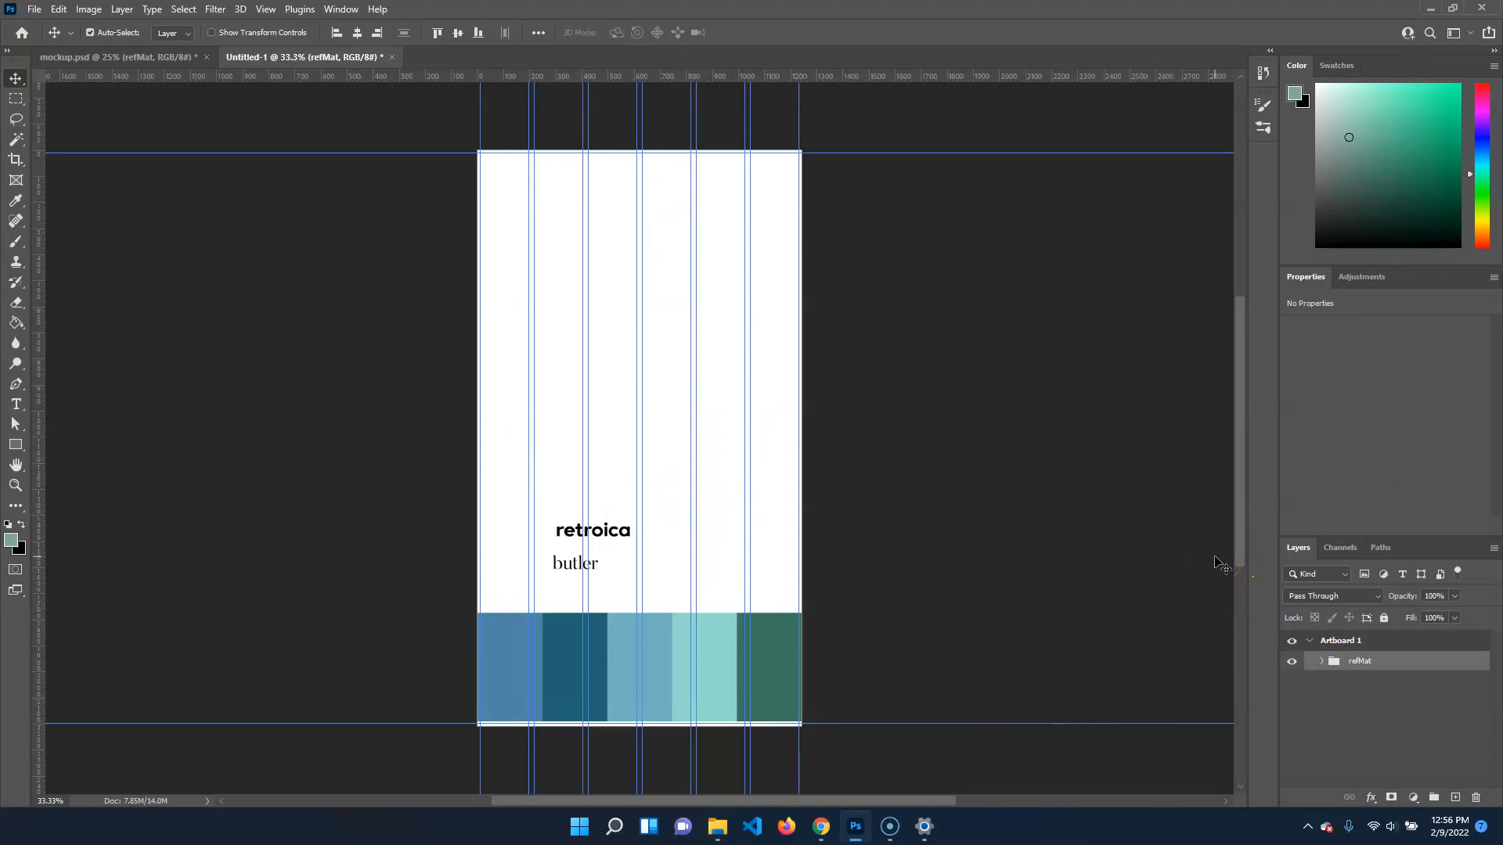
click(156, 57)
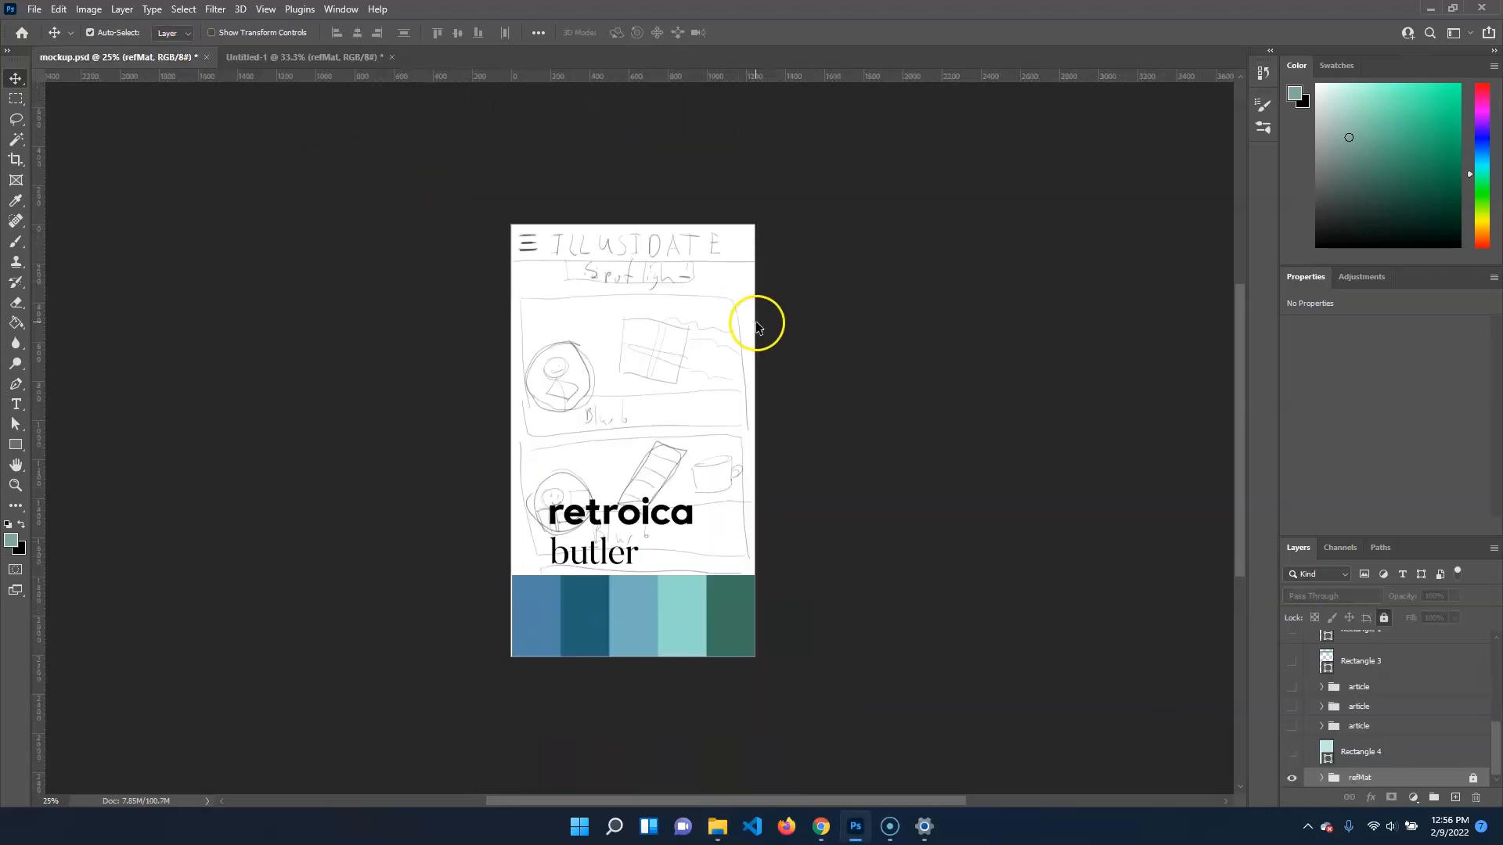
alt+click(1292, 777)
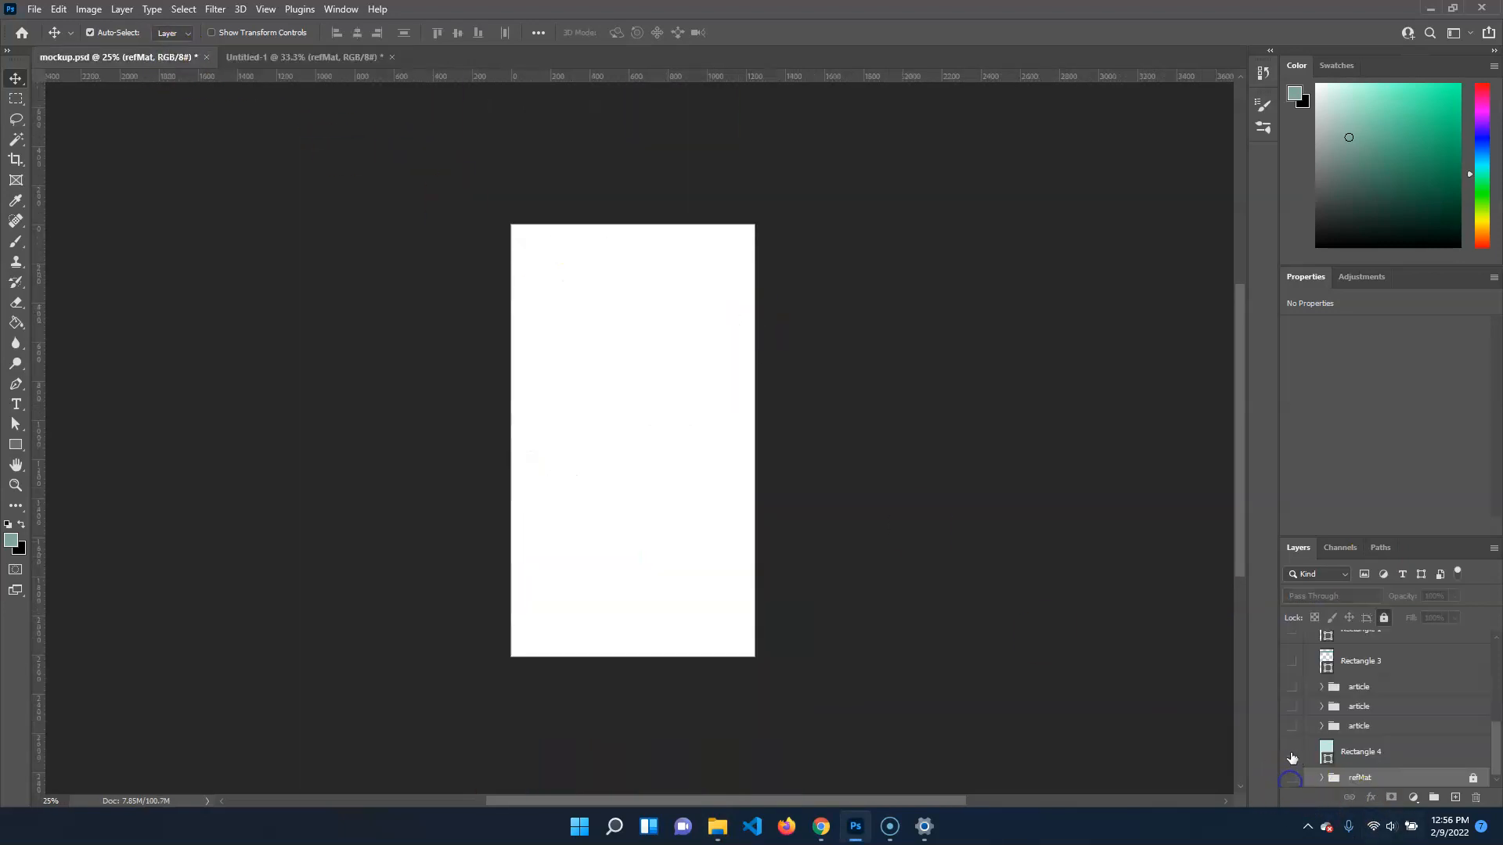
drag(1285, 588, 1285, 588)
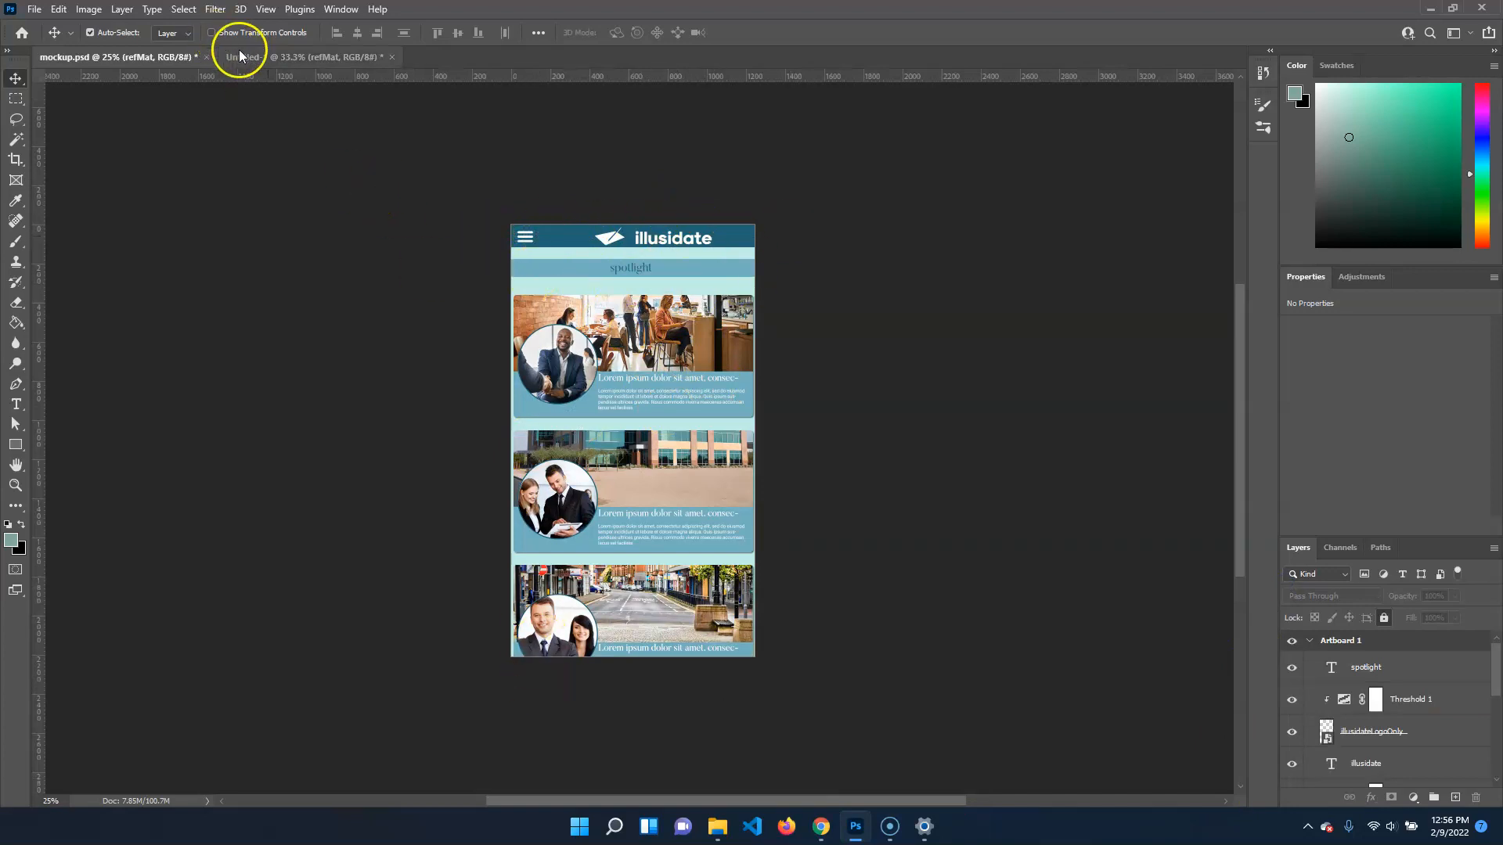
Return to Untitled-1 and add a new empty layer above refMat, hiding the group first and showing it again once the layer exists
click(268, 59)
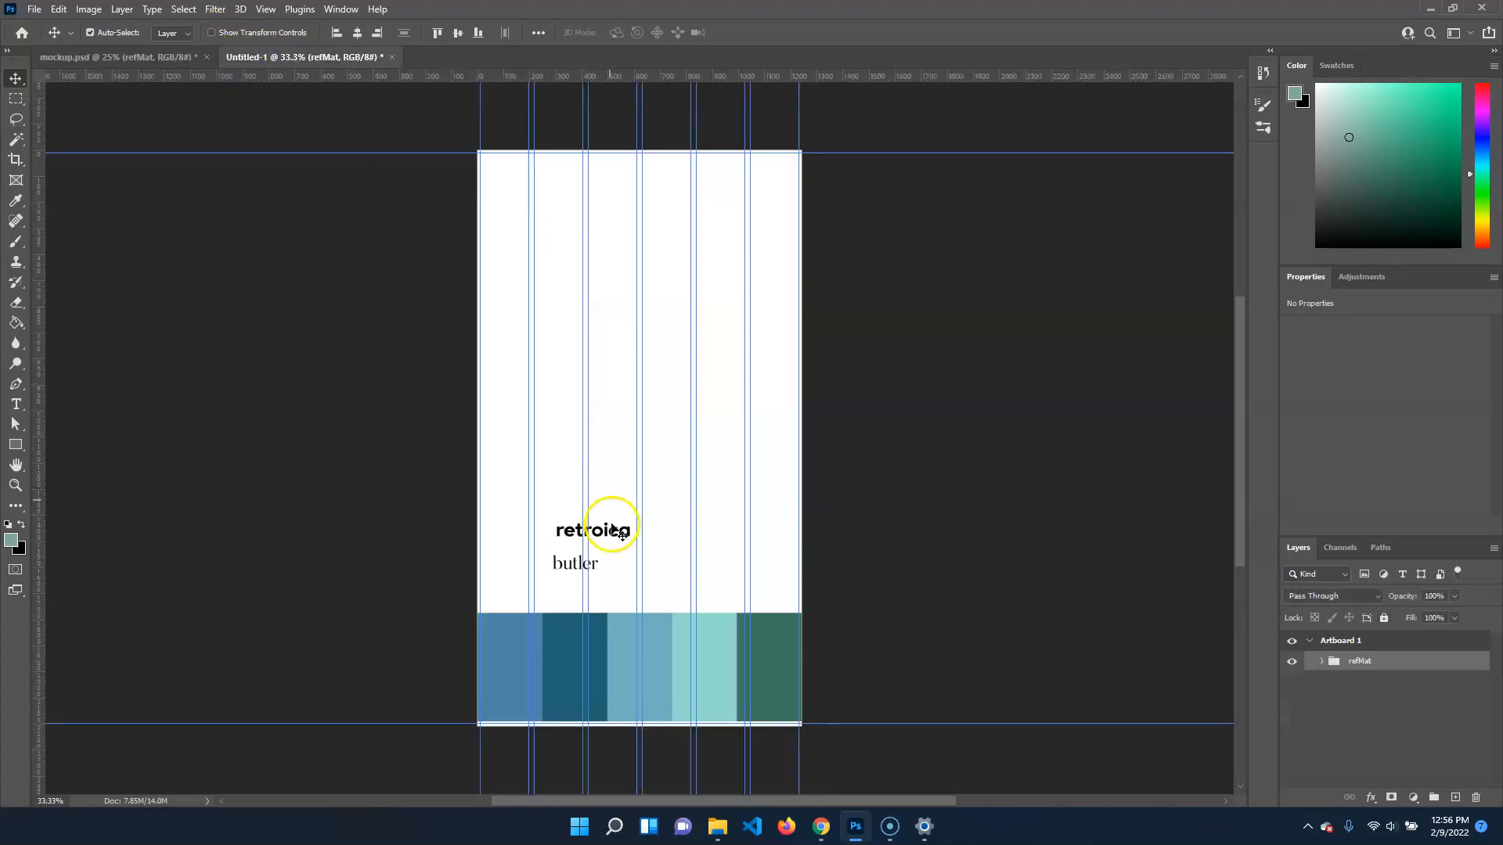
click(1292, 661)
click(1456, 798)
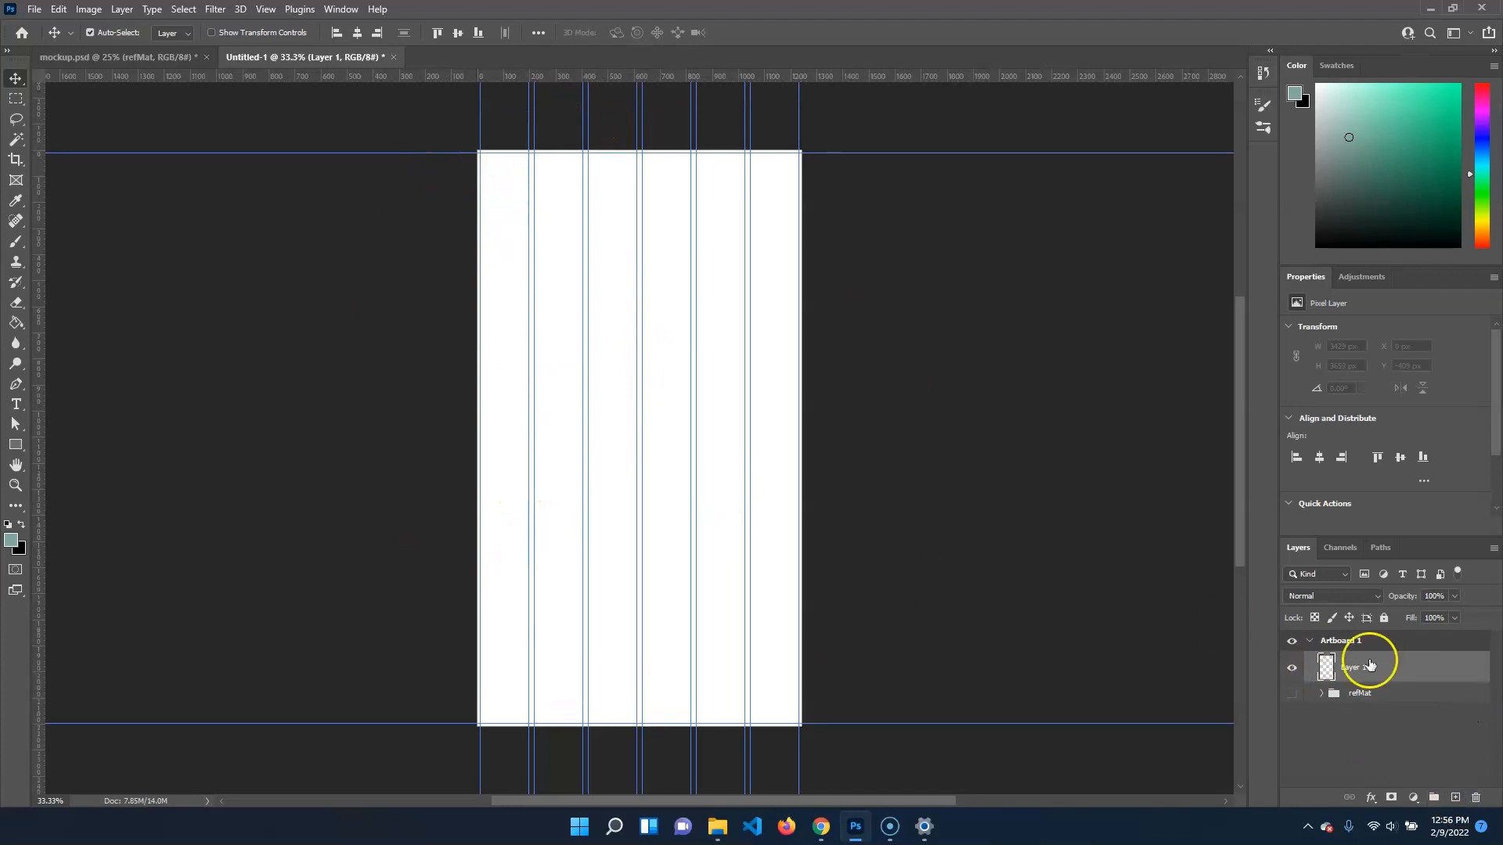
click(1291, 693)
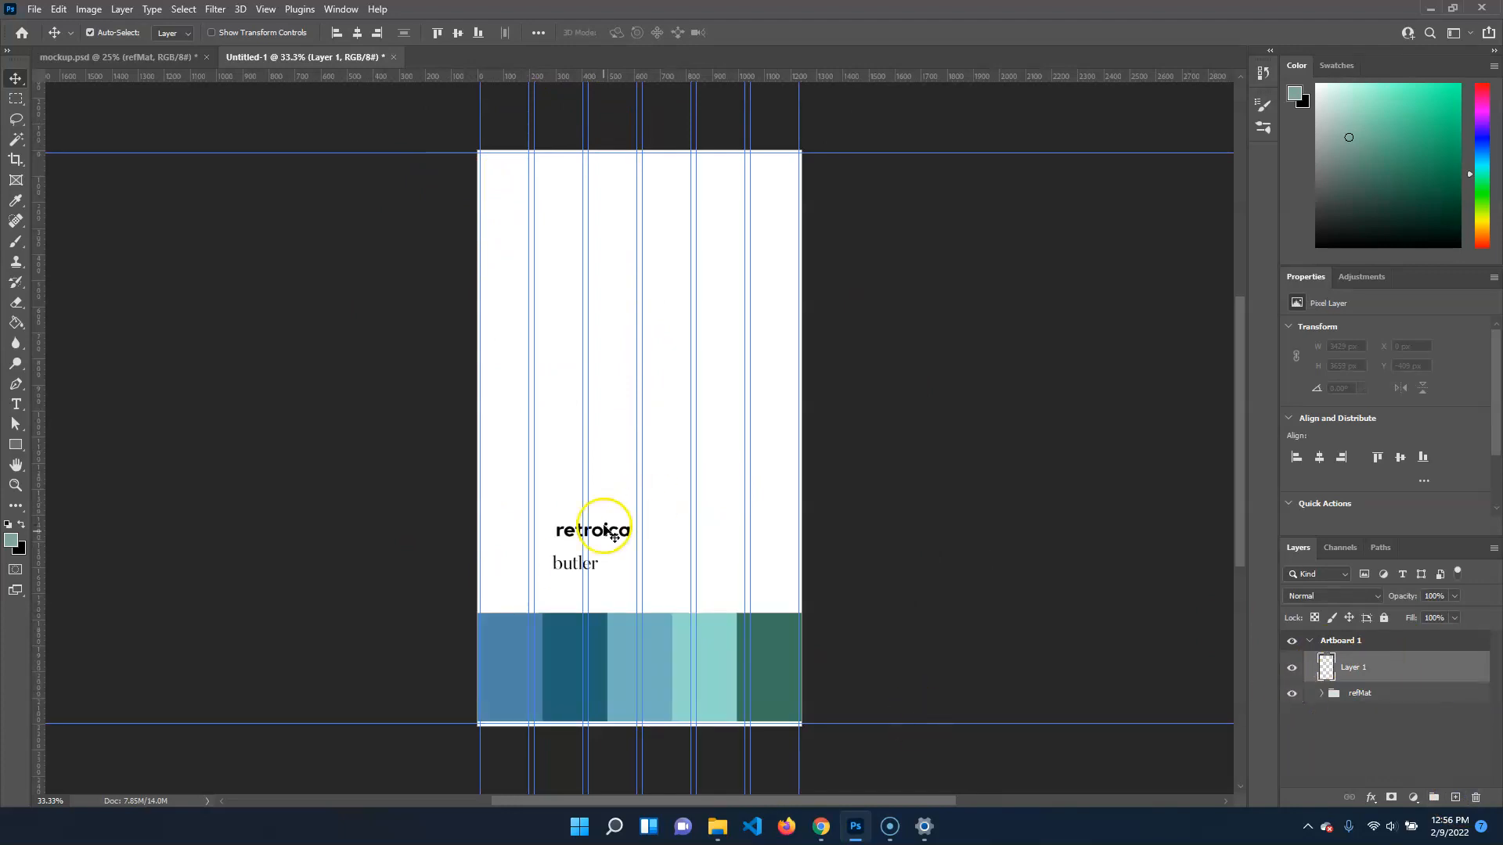
Sample the light turquoise swatch, fourth in the palette, as the foreground colour
key(i)
click(722, 637)
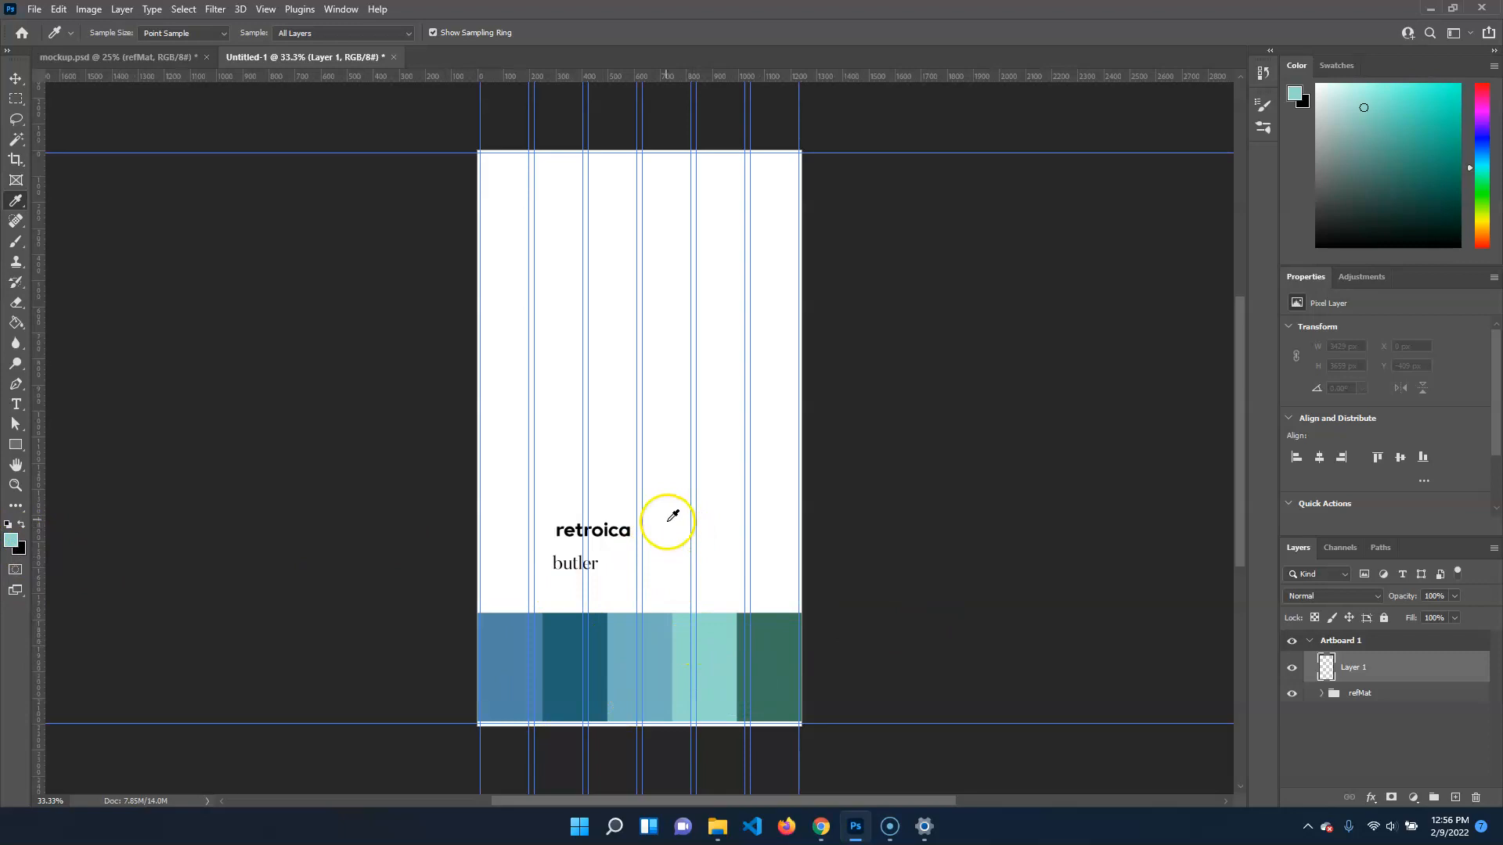
key(v)
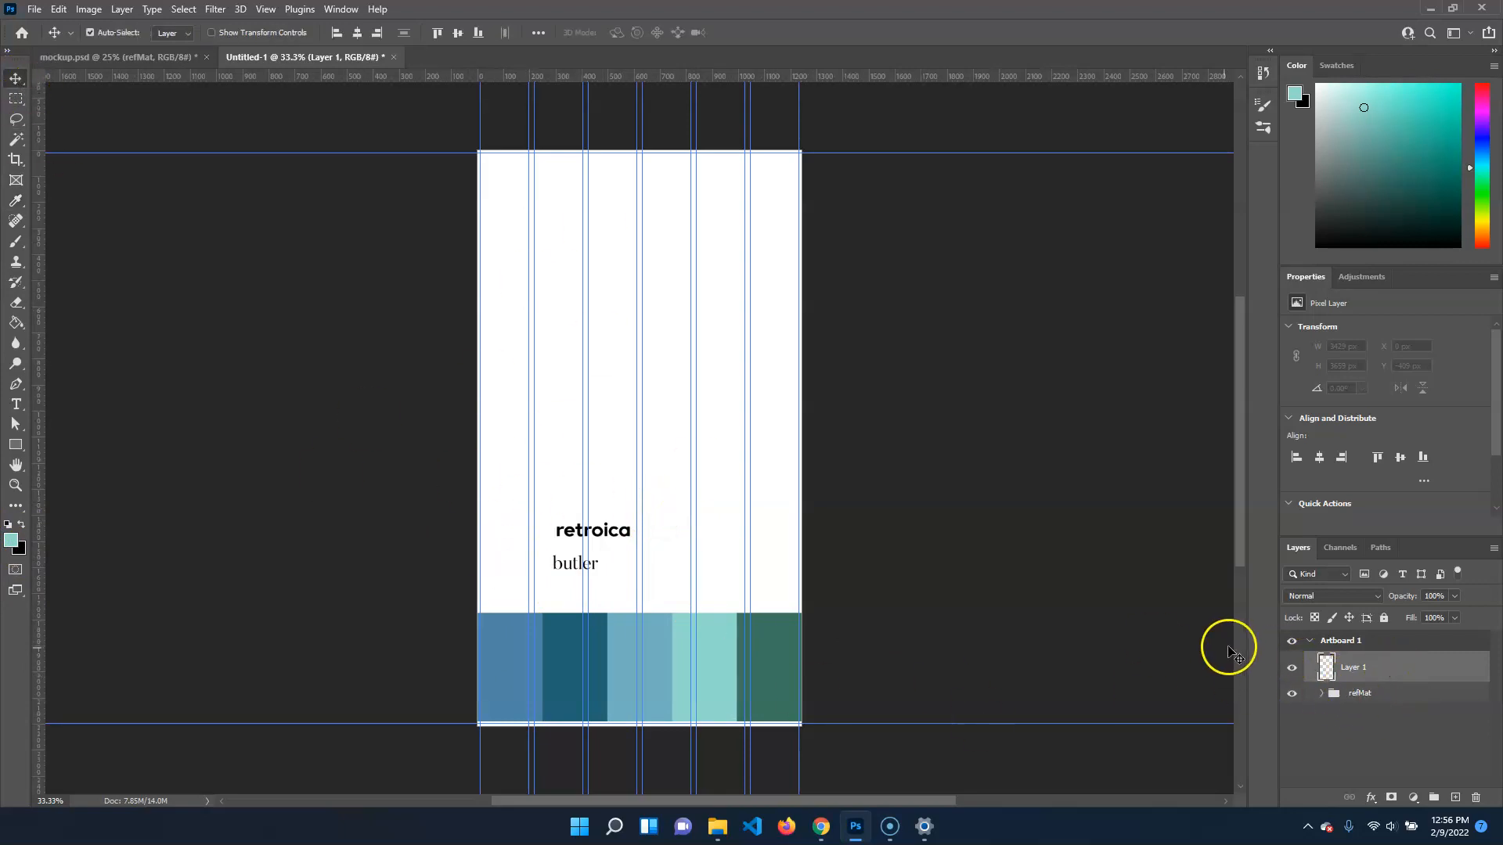
Hide and lock the refMat group, making the empty Layer 1 the active layer again
click(1292, 693)
click(1416, 699)
click(1384, 618)
click(1368, 673)
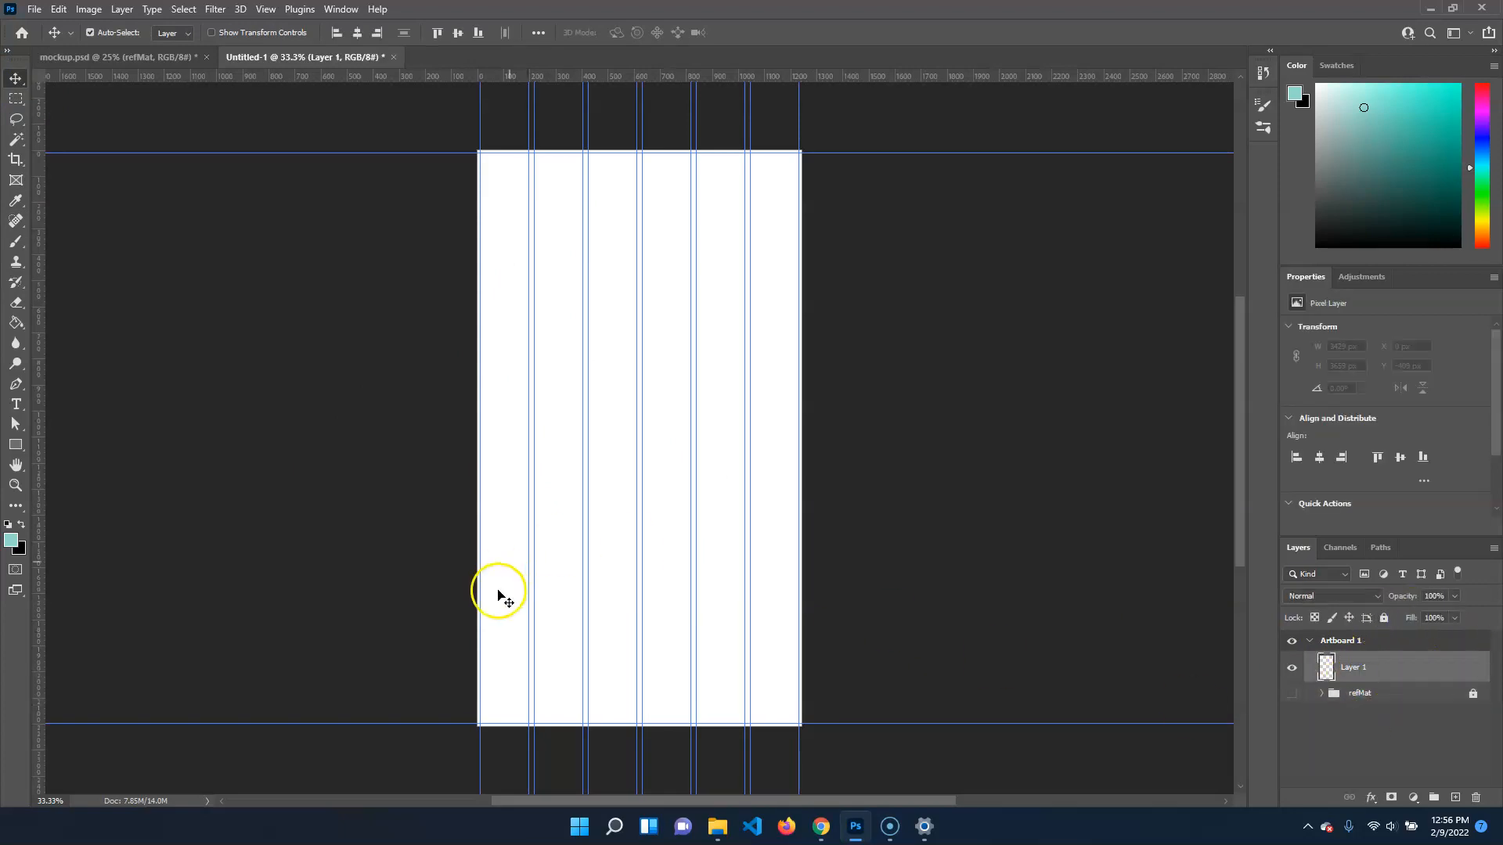
Flood the whole empty layer with the sampled turquoise using the Paint Bucket
key(g)
click(562, 368)
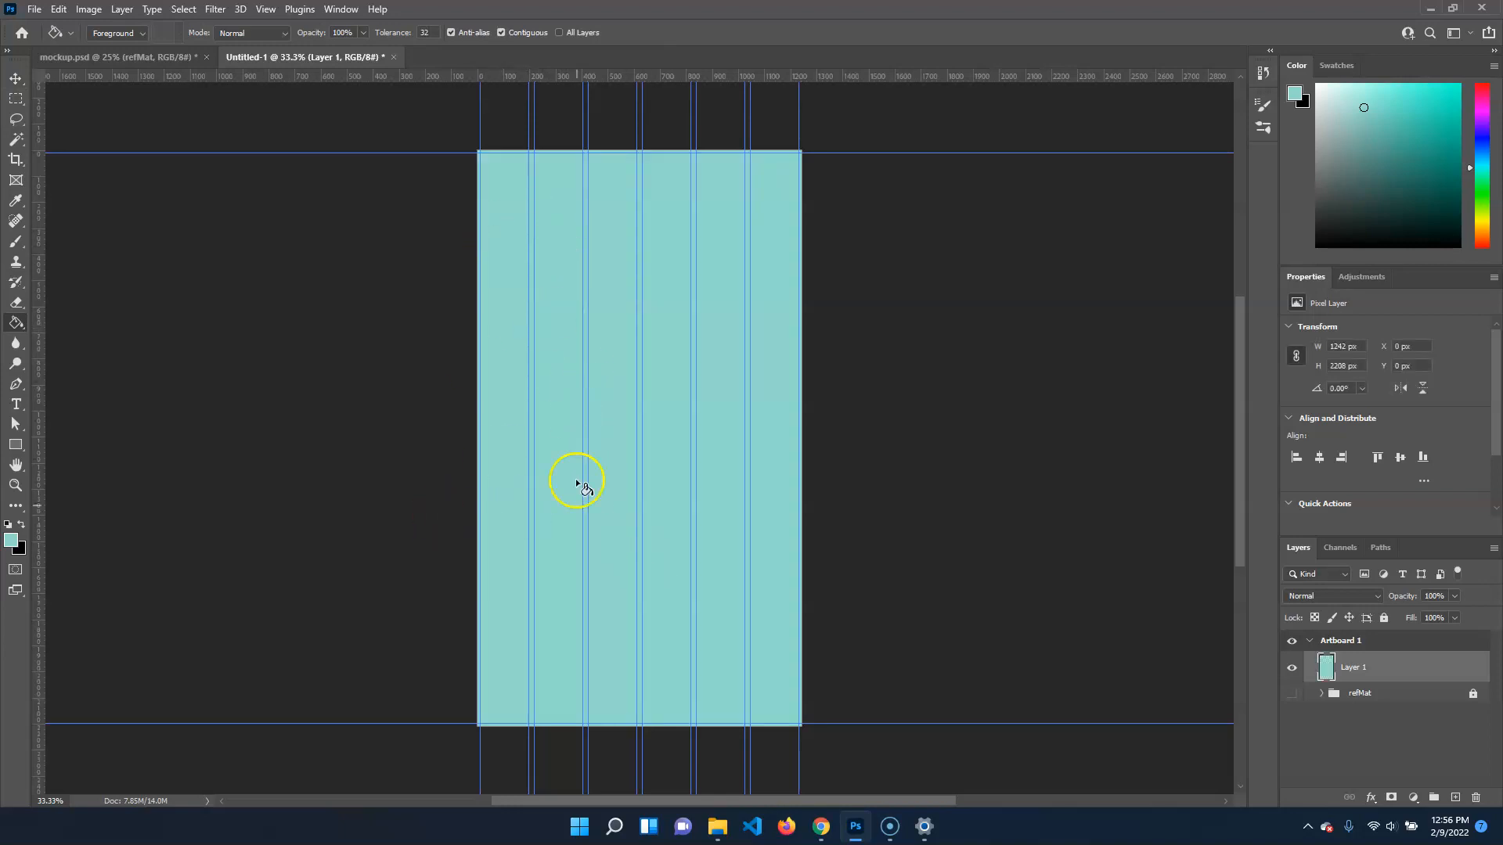
right_click(12, 326)
click(78, 322)
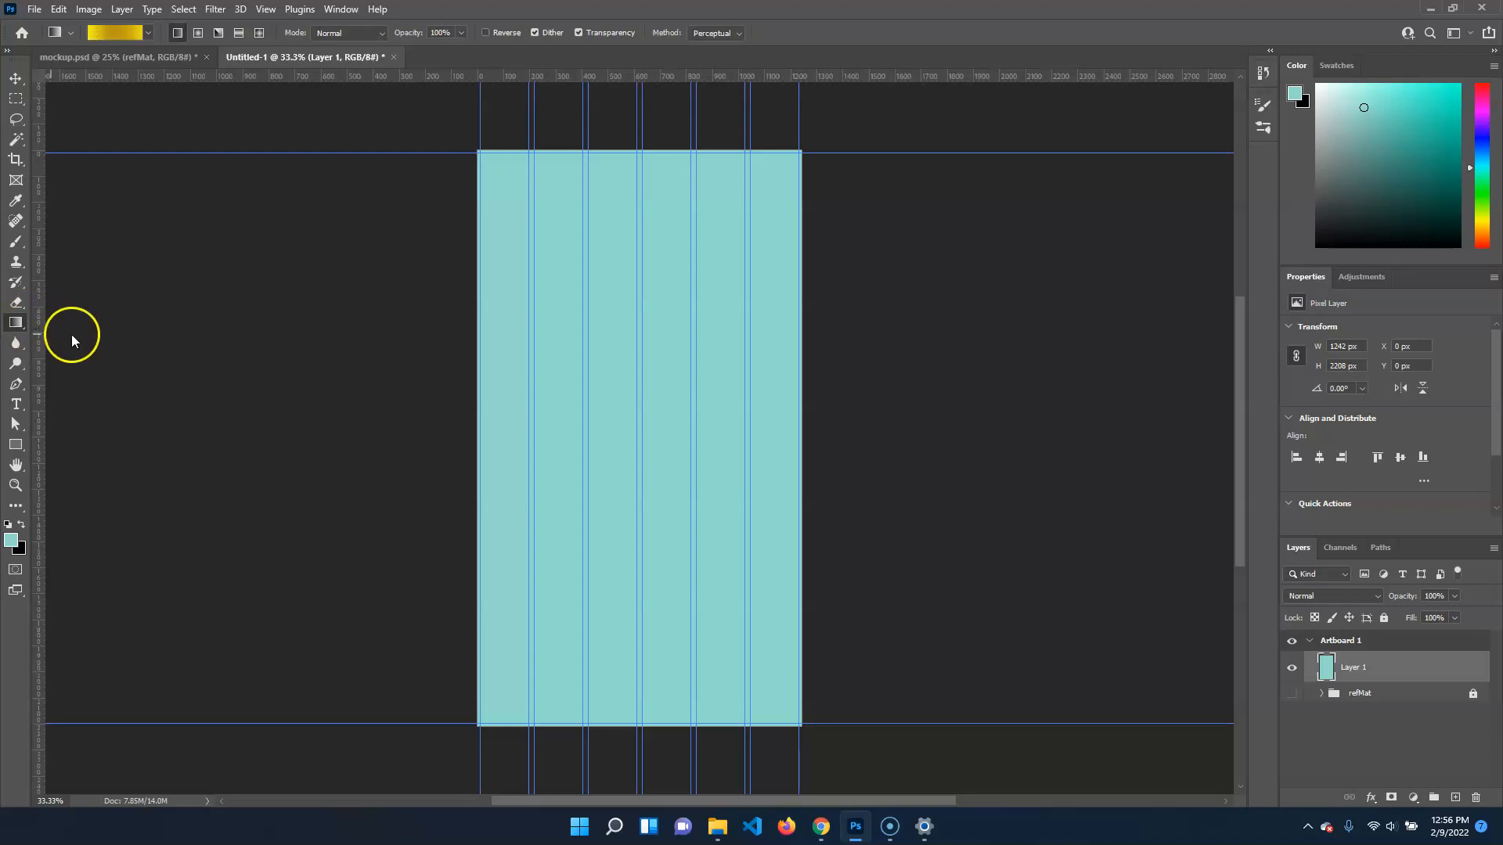
key(shift+g)
key(shift+g)
key(shift+g)
key(shift+g)
key(shift+g)
key(shift+g)
key(shift+g)
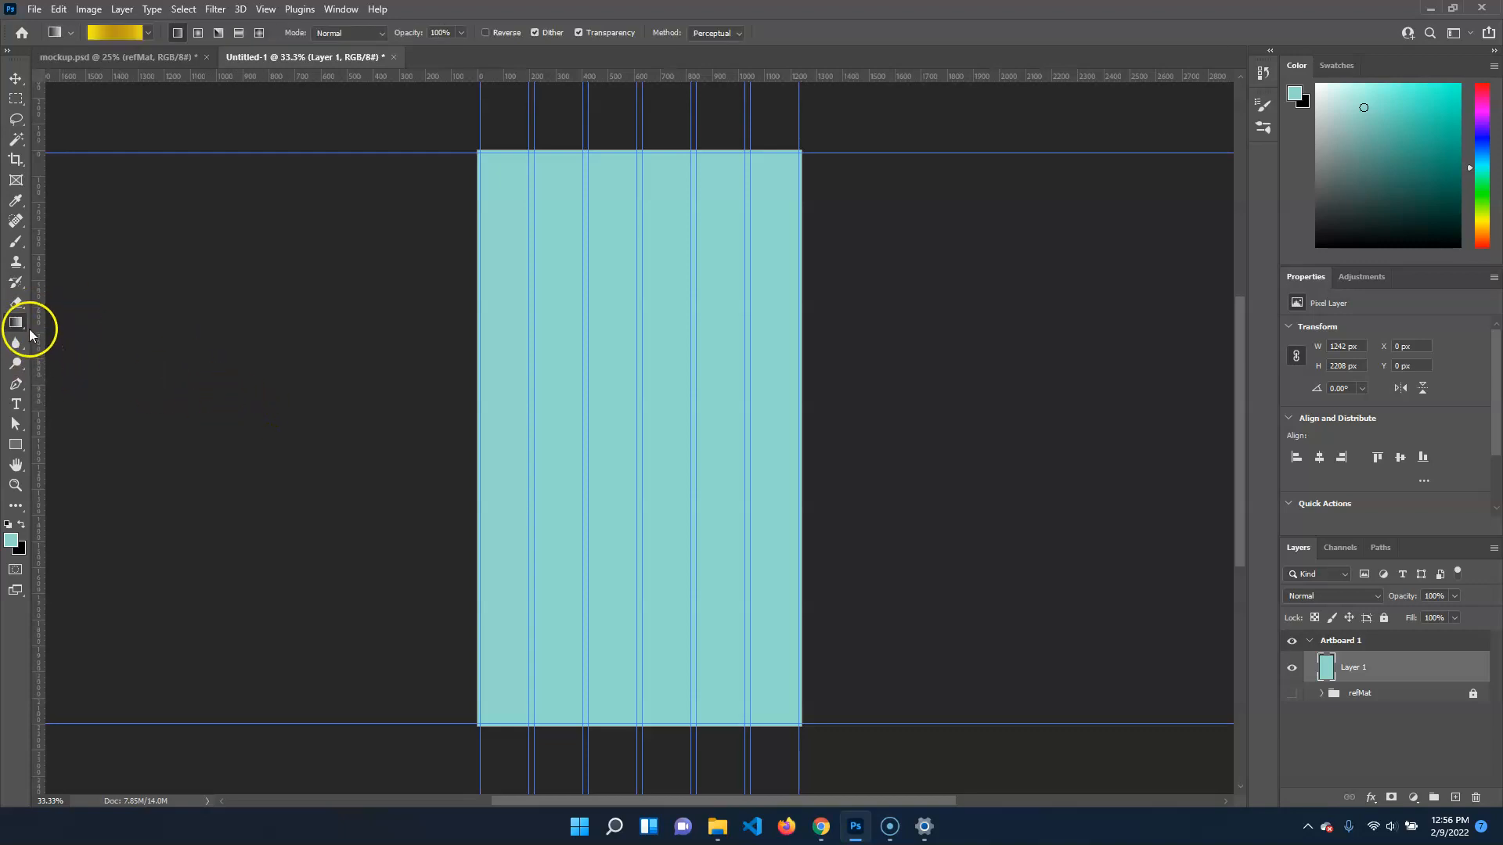
key(shift+b)
key(shift+b)
key(shift+b)
key(shift+b)
key(shift+b)
key(shift+b)
key(shift+b)
key(shift+b)
key(shift+b)
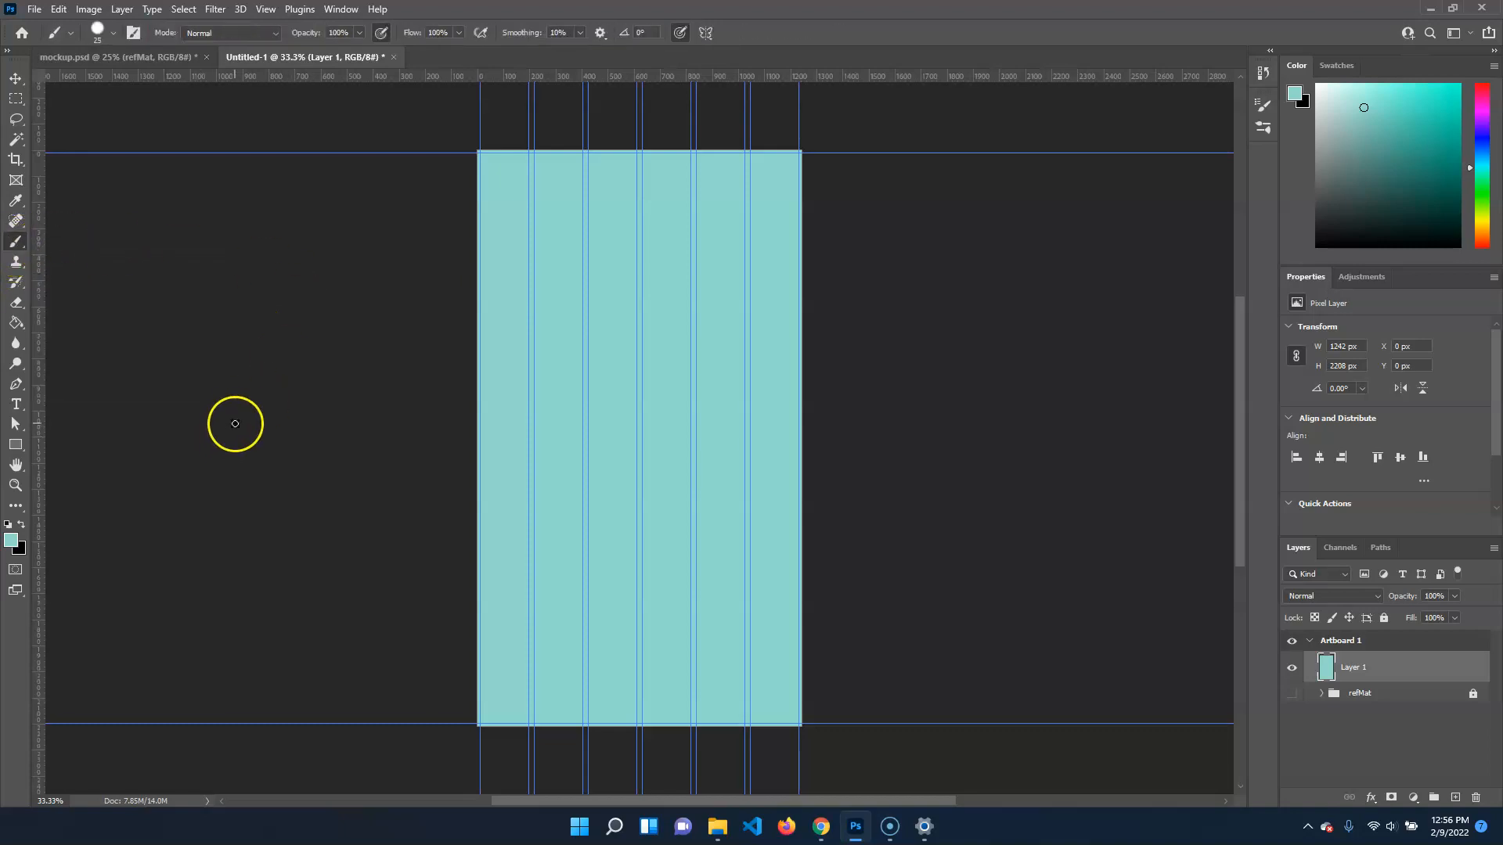
key(g)
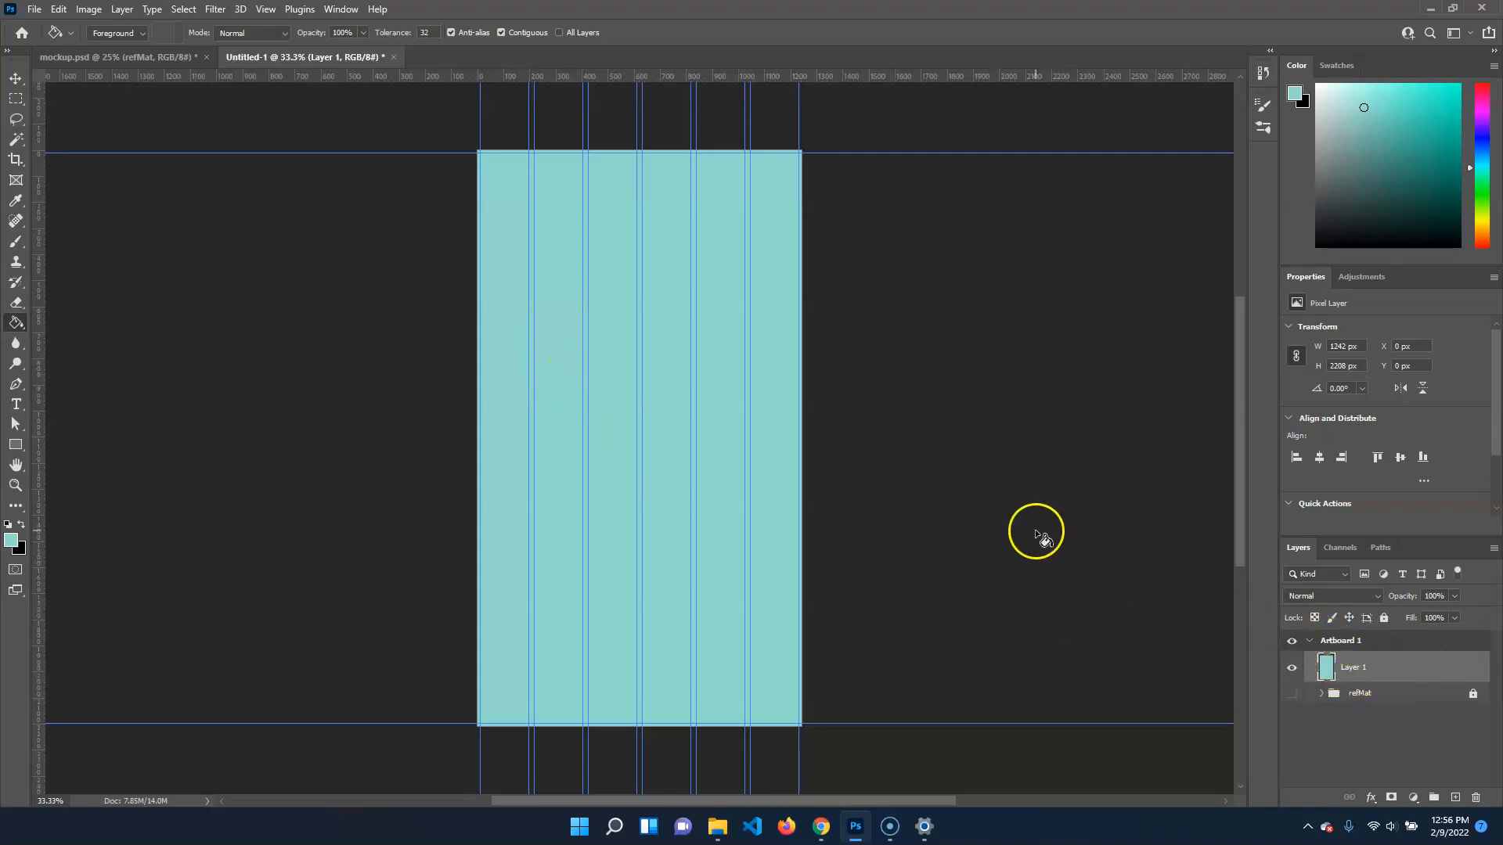
Delete the turquoise-filled layer and create a fresh empty layer above refMat
key(Delete)
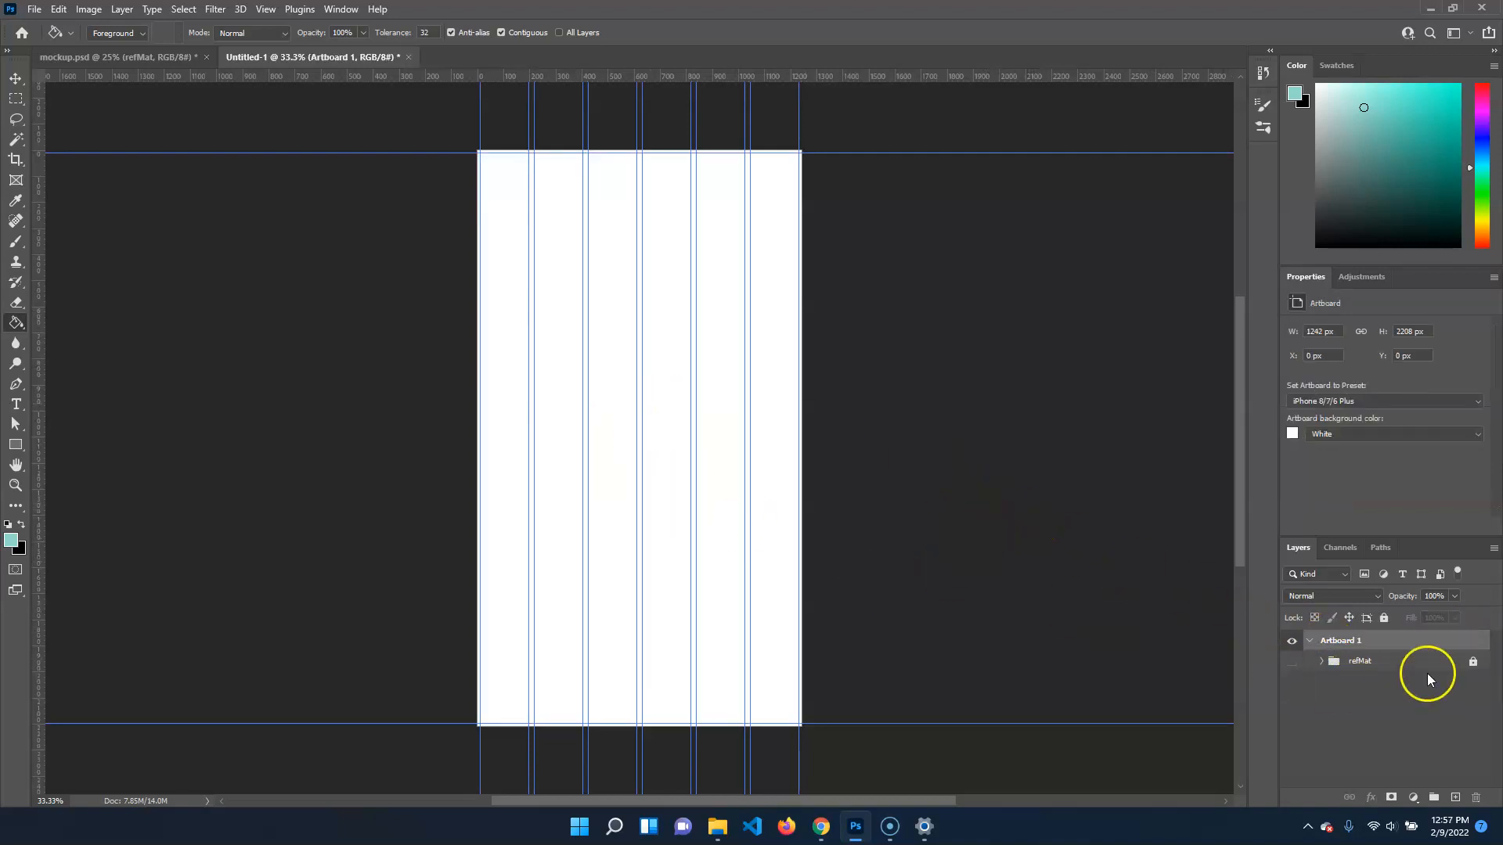
key(ctrl+alt+shift+n)
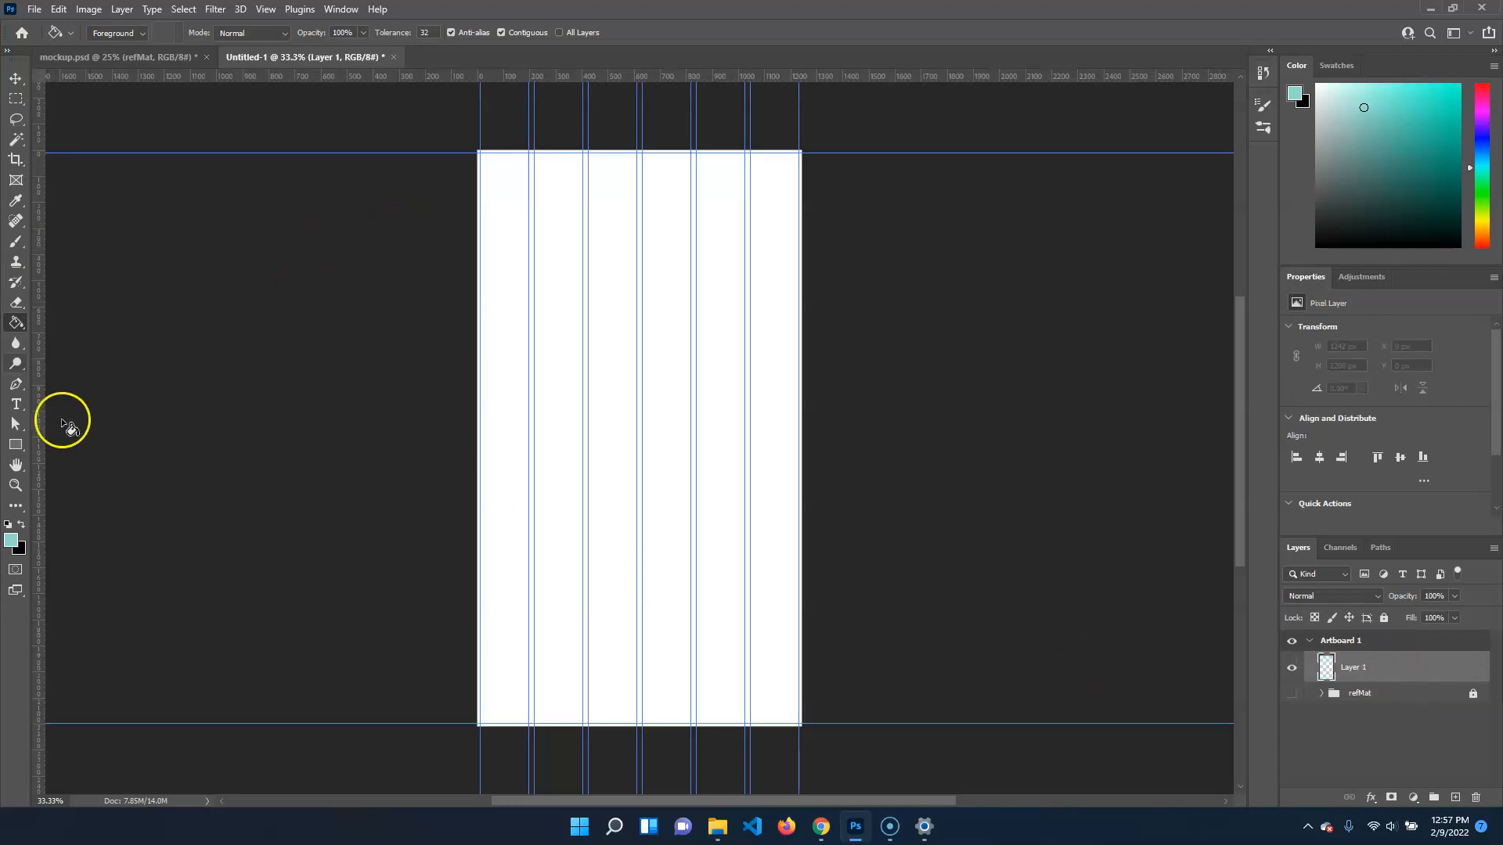
Draw a turquoise rectangle in Pixels mode, about 1170 by 873 px, across the middle of the artboard
click(15, 452)
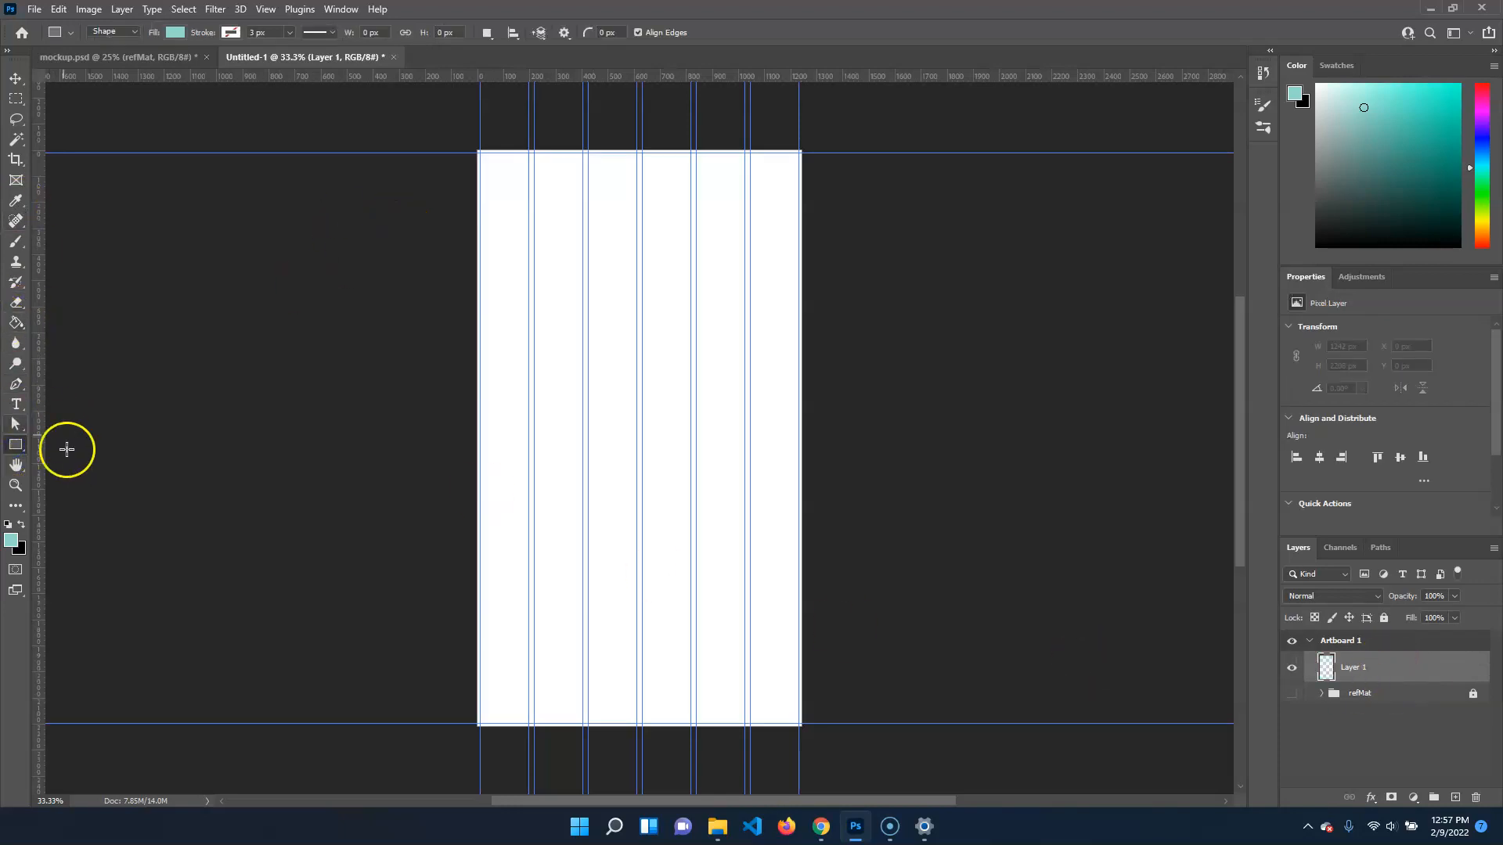
click(114, 31)
click(110, 70)
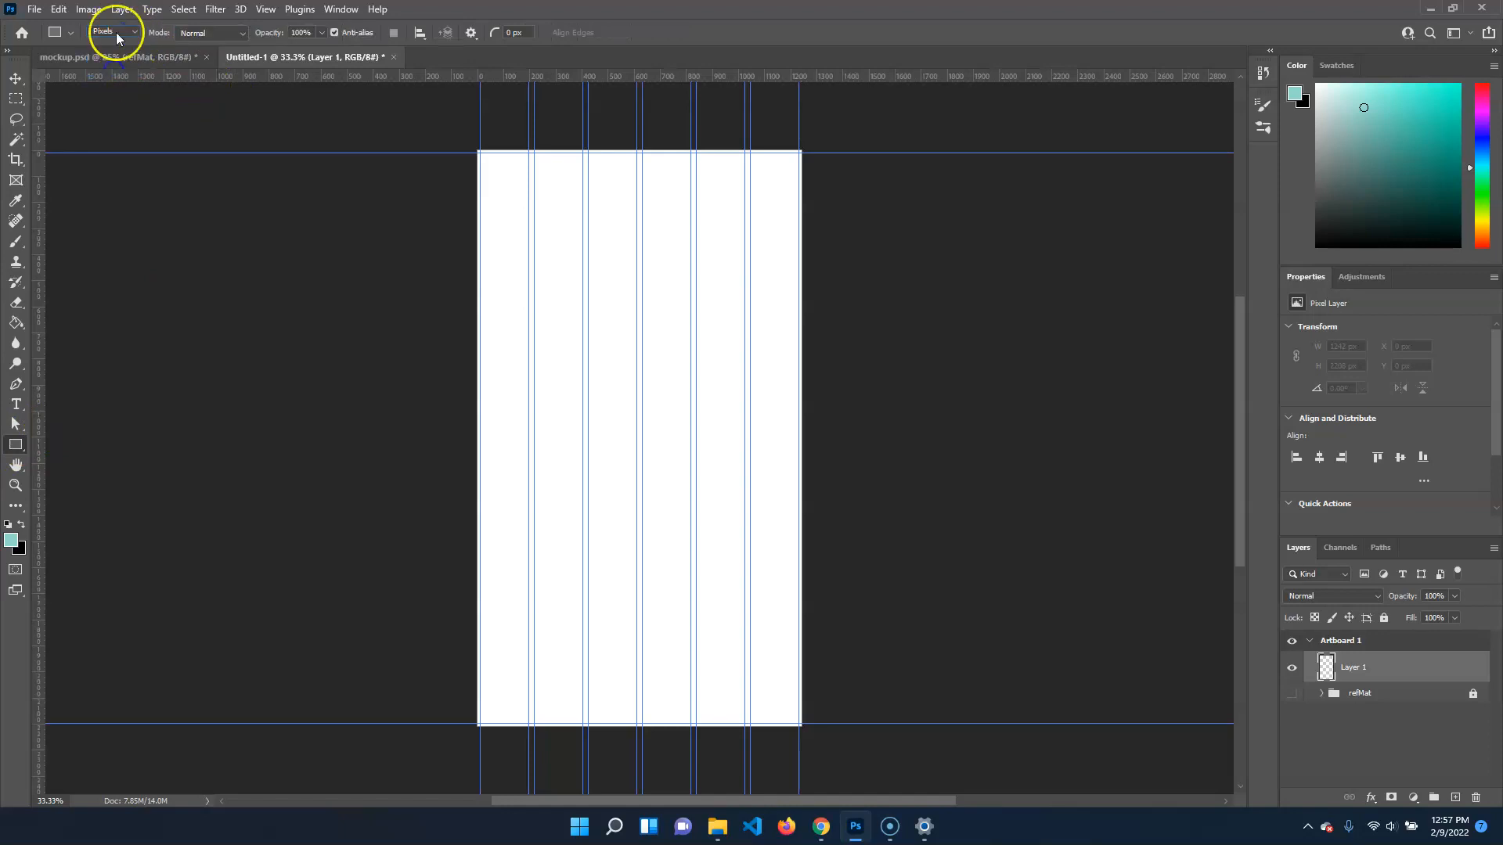
click(111, 31)
click(110, 70)
drag(439, 289, 783, 516)
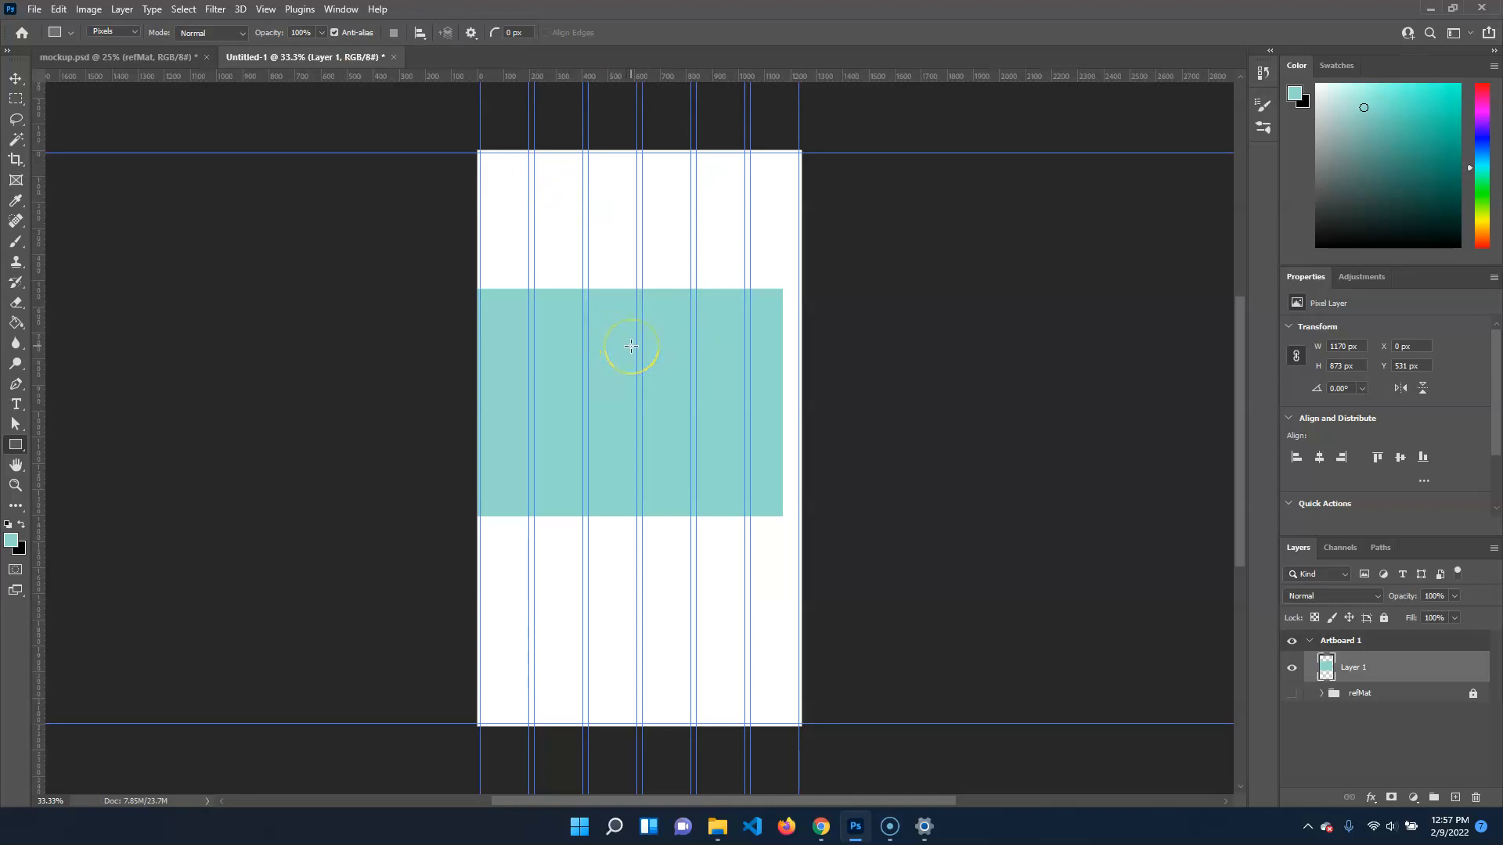
Shift the pixel rectangle slightly, delete its layer and add a new empty one in its place
key(v)
drag(617, 357, 604, 386)
drag(1381, 672, 1475, 797)
click(1458, 797)
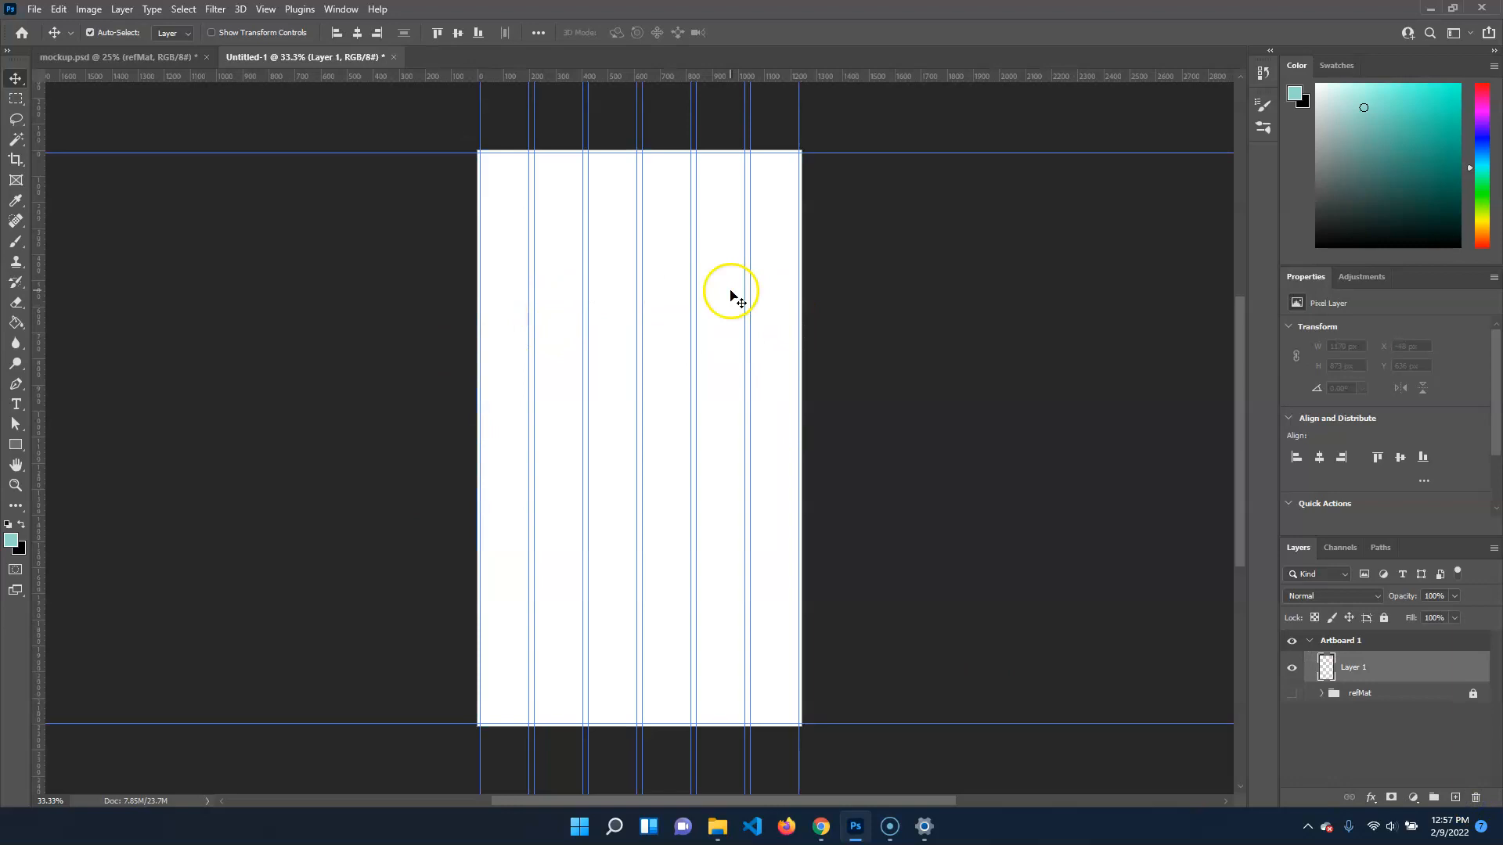
Set the Rectangle tool to Shape mode and check its fill and stroke colour options
click(15, 445)
click(112, 32)
click(122, 46)
click(172, 34)
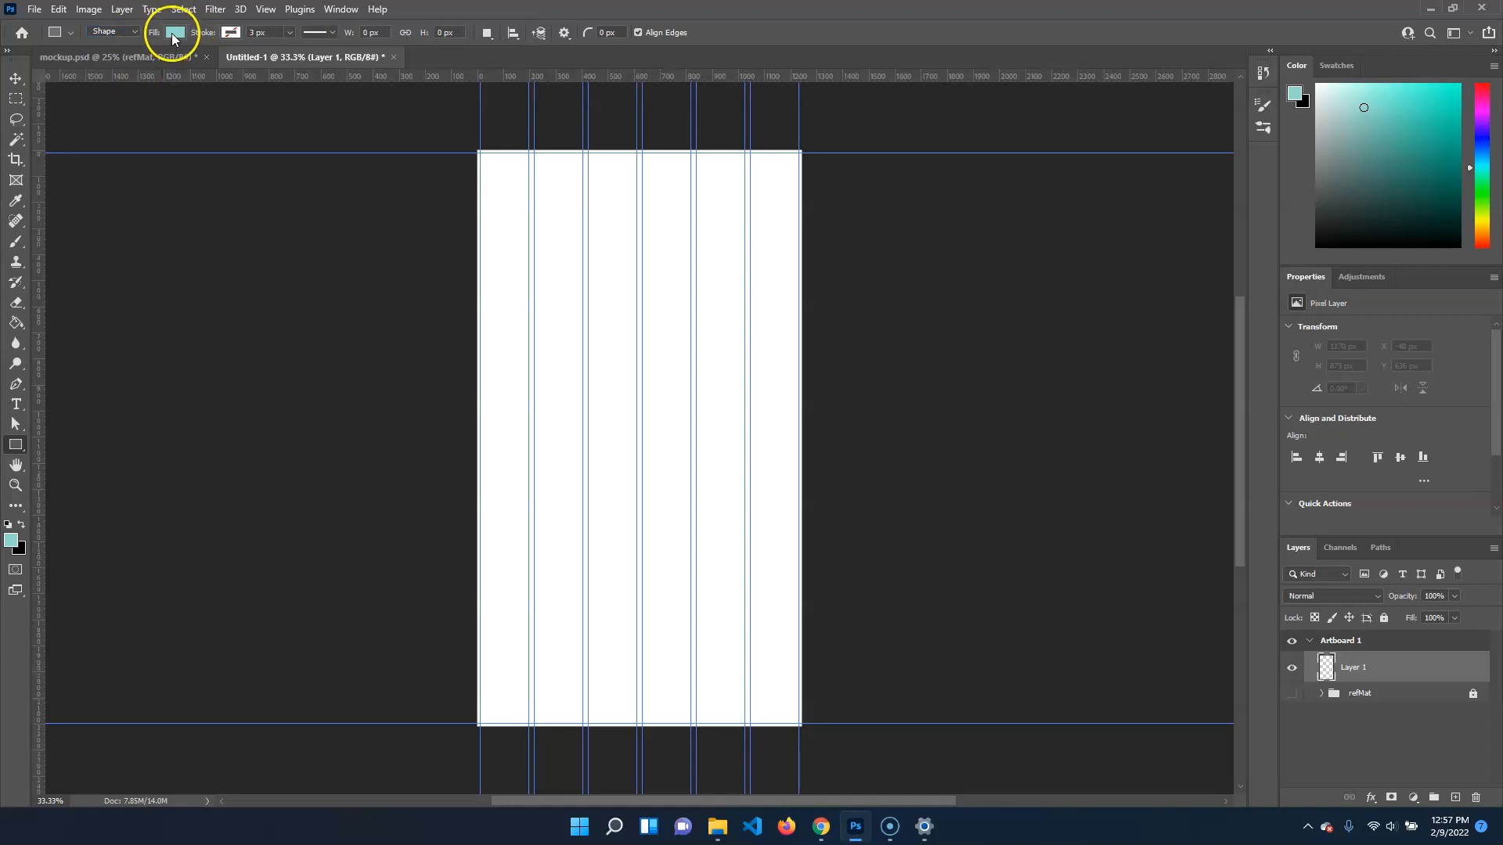
click(173, 36)
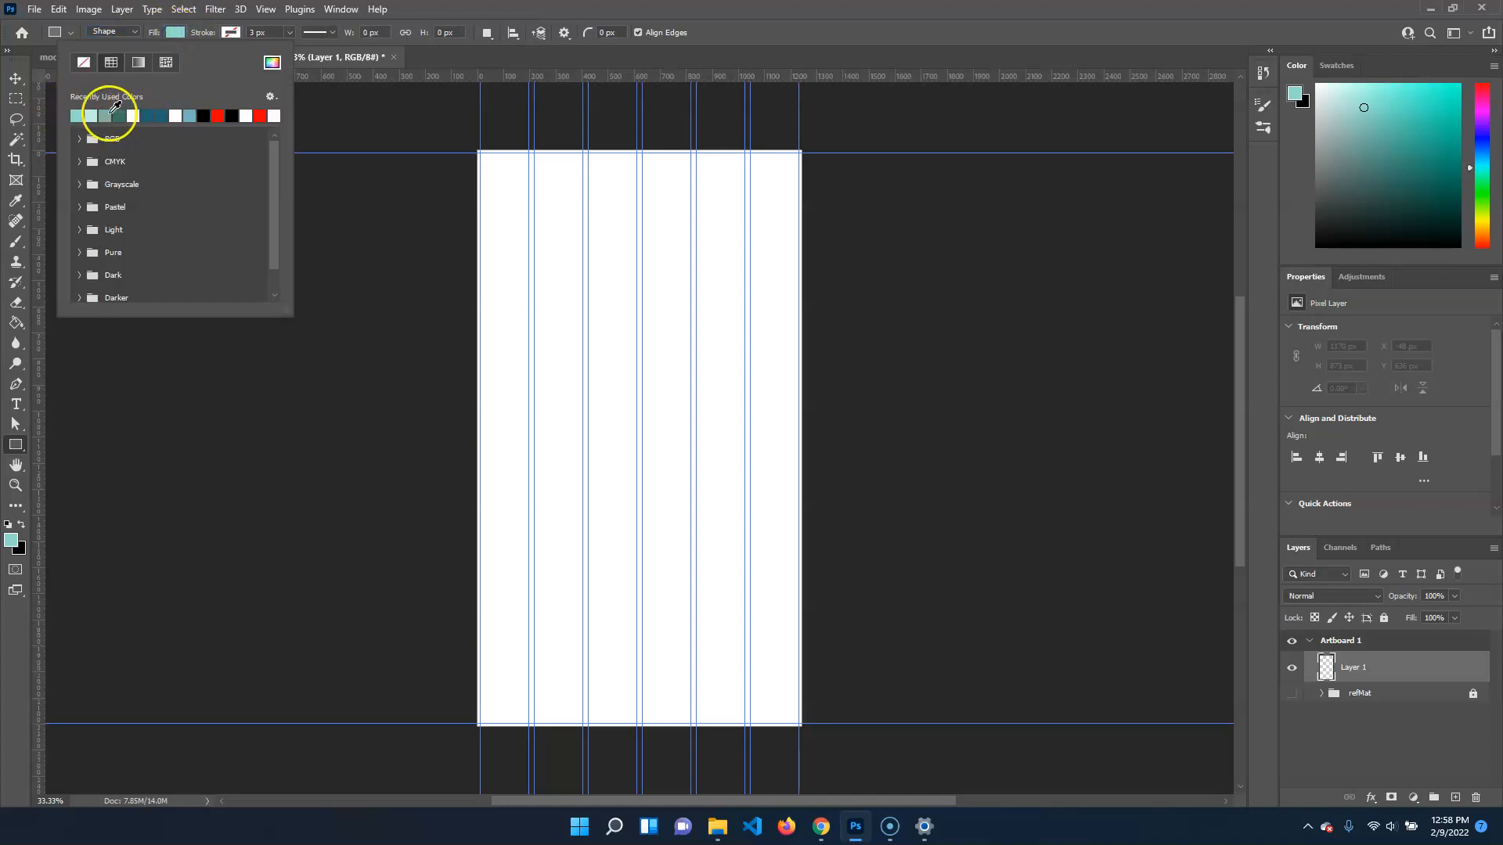
key(Escape)
click(231, 32)
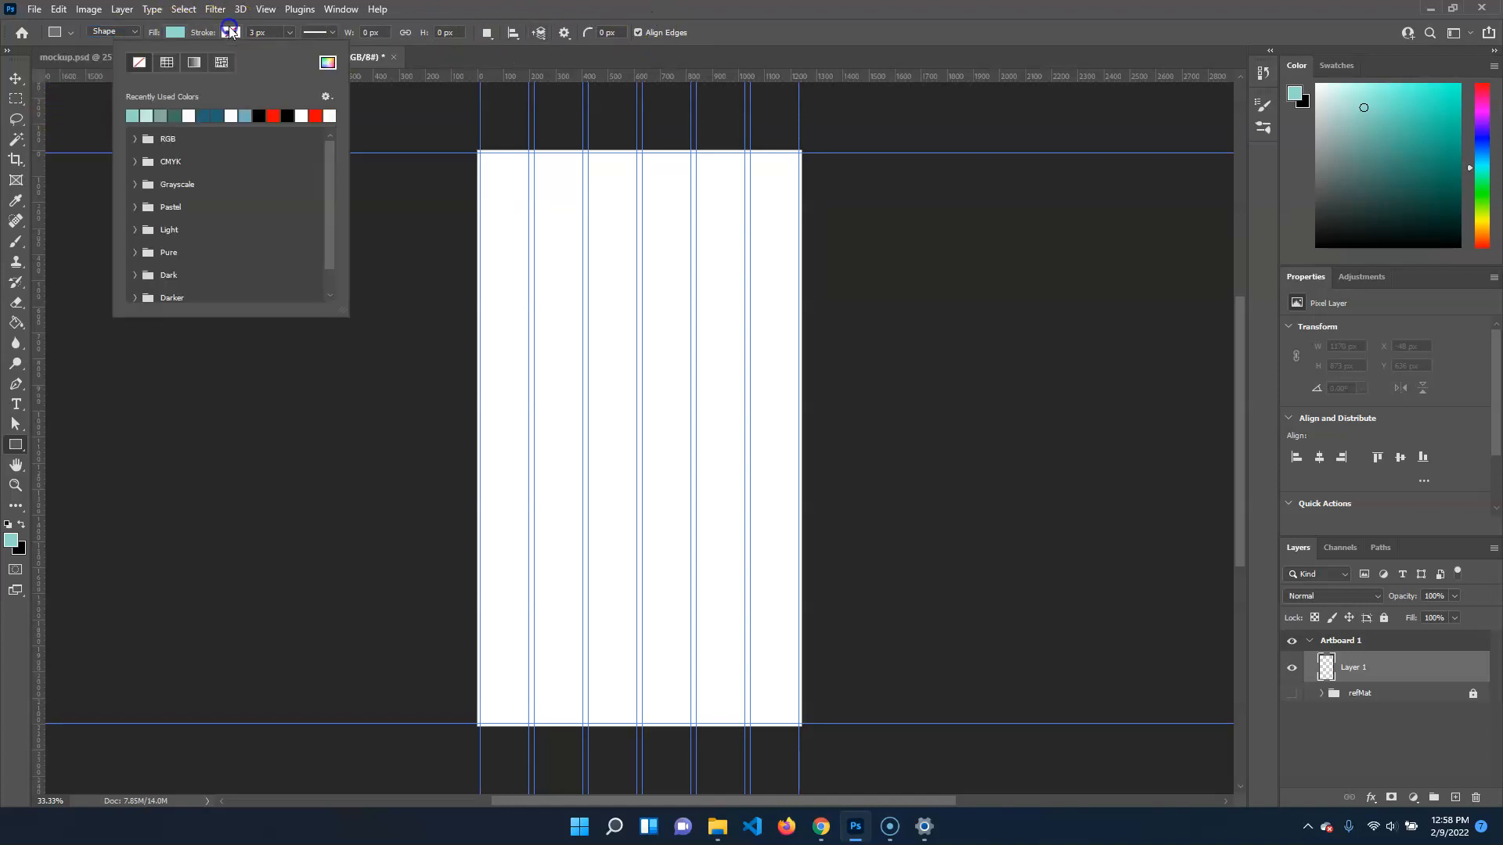
click(483, 13)
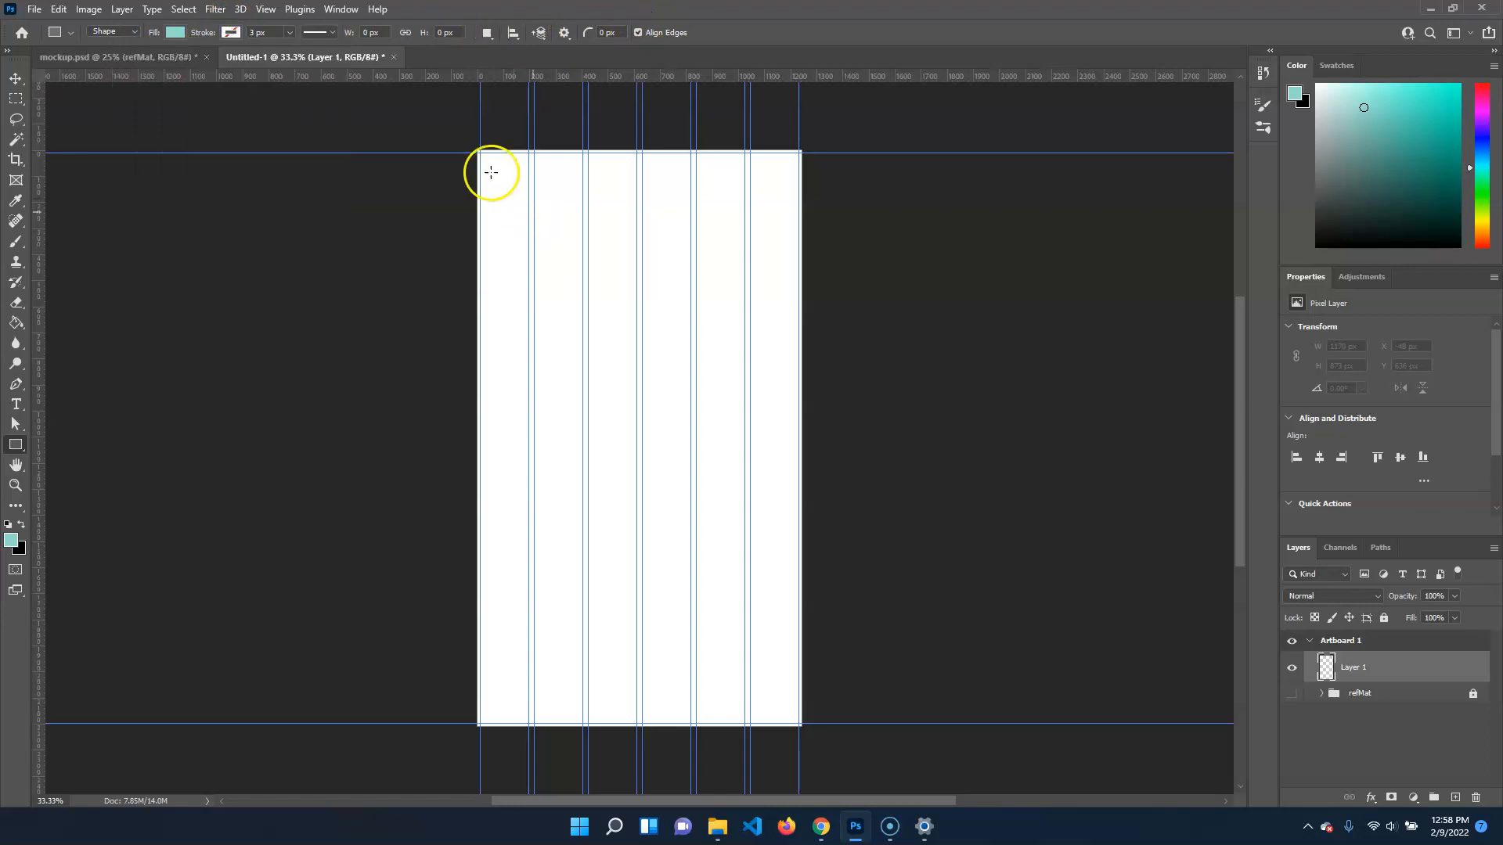
Draw a turquoise rectangle shape fitted to the whole artboard at 1242 by 2208 px and lock its layer
drag(470, 146, 803, 727)
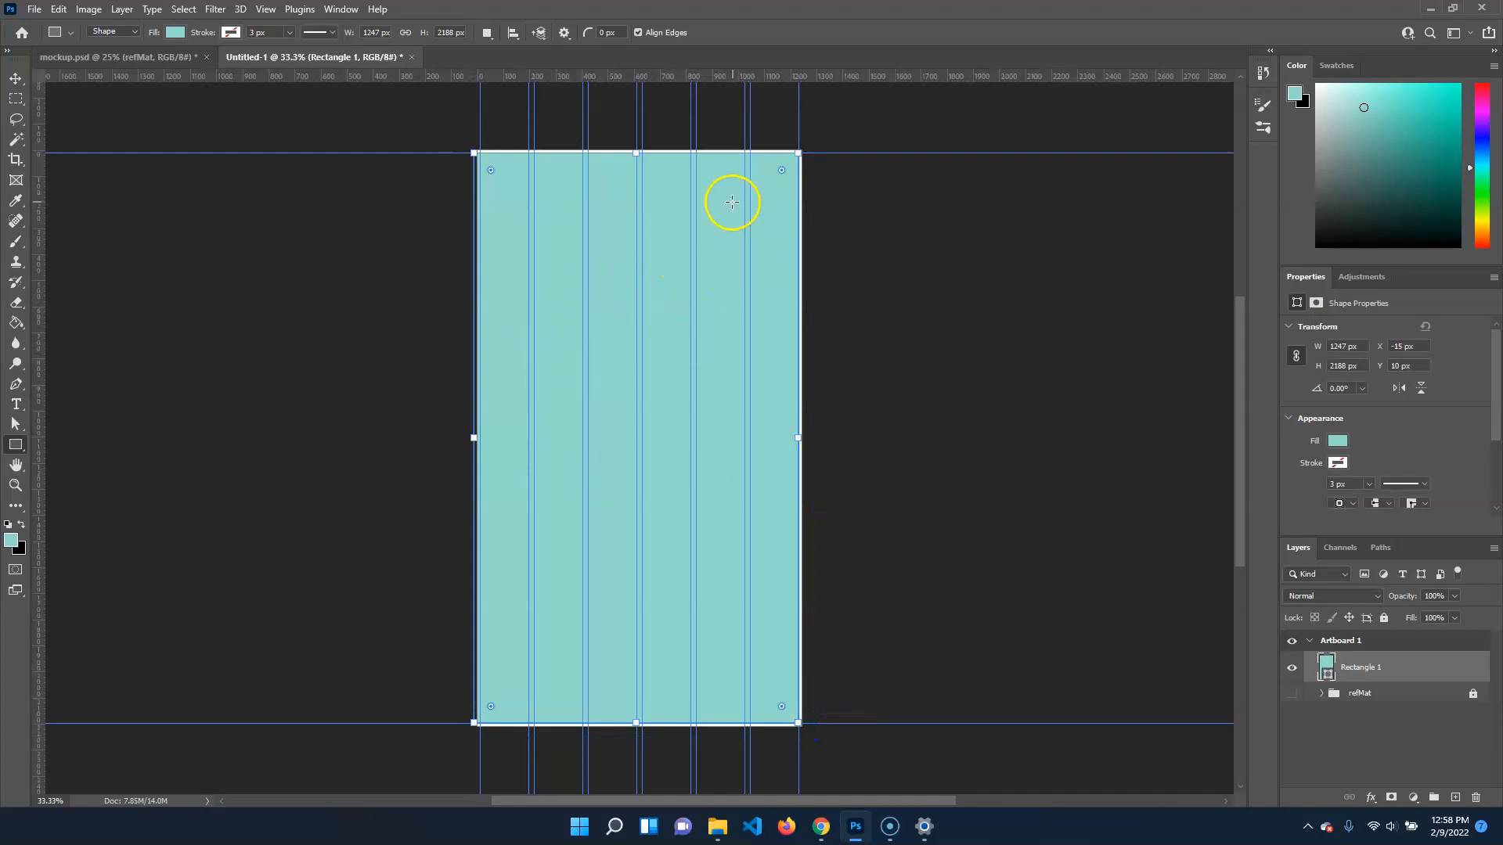
drag(796, 153, 801, 149)
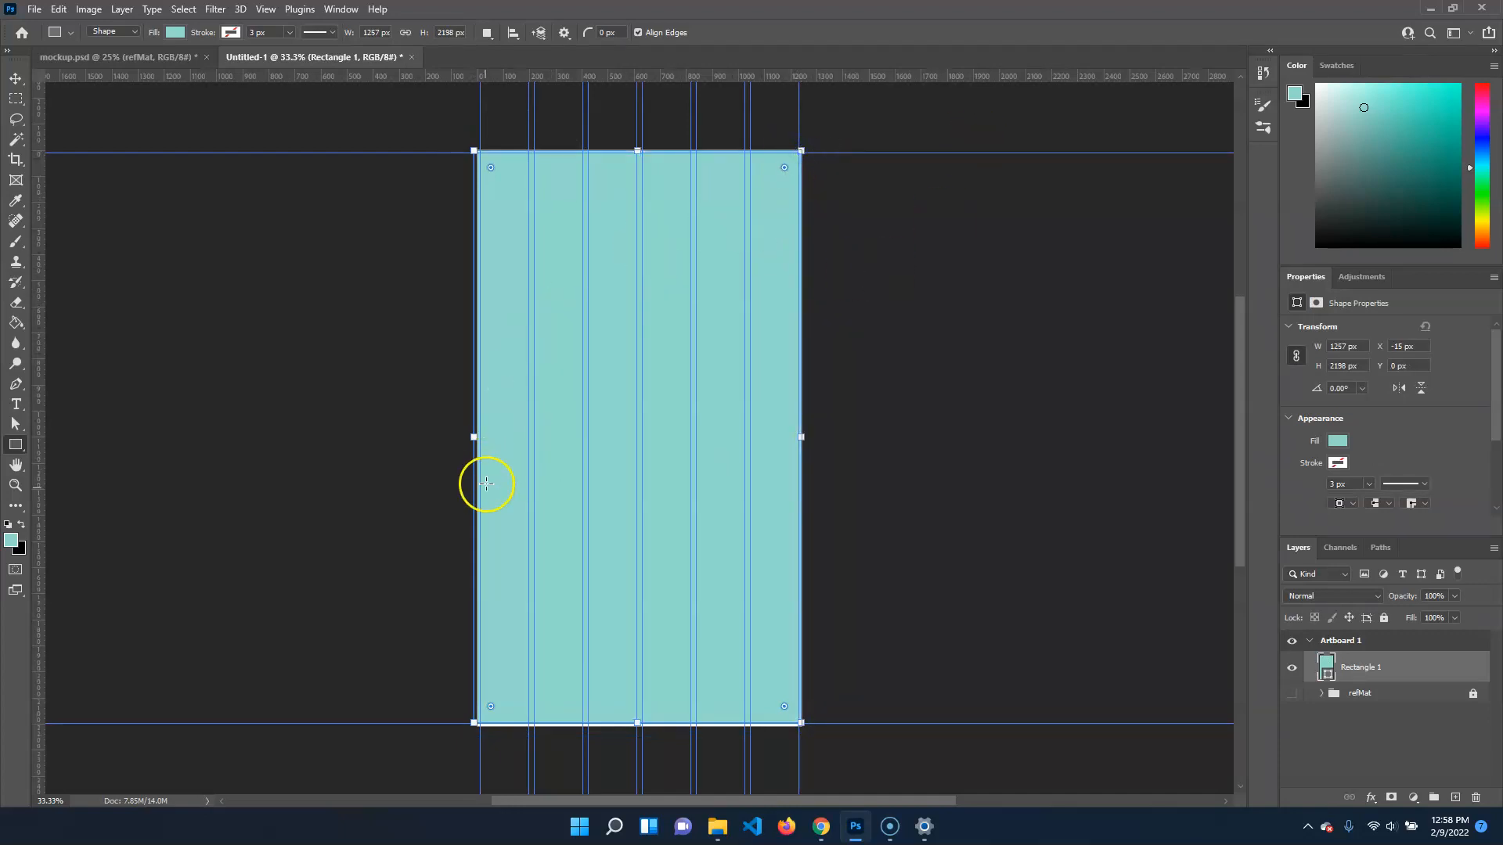
drag(469, 439, 475, 440)
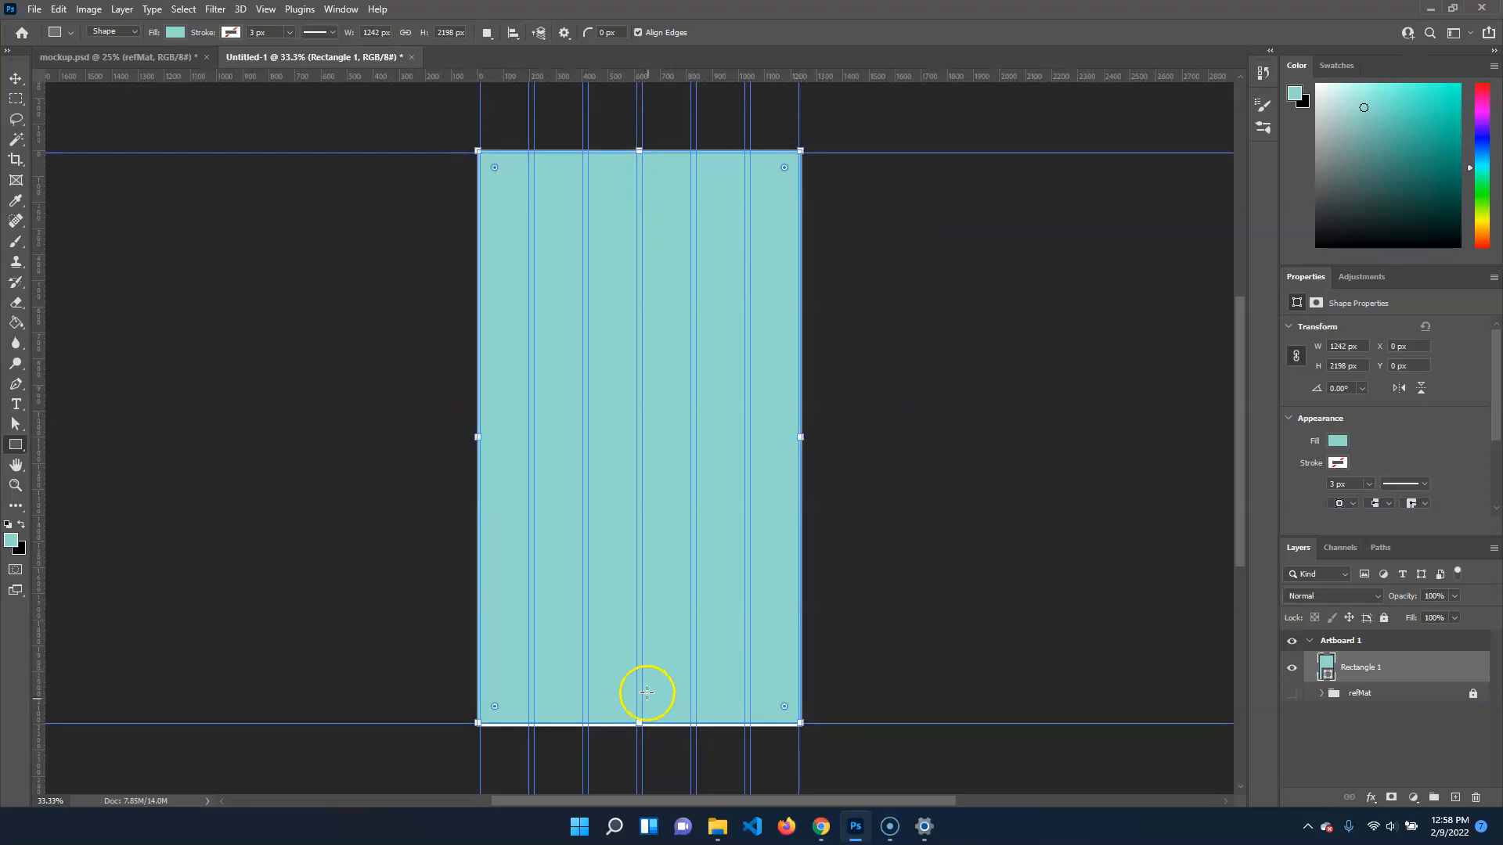
drag(638, 727, 638, 729)
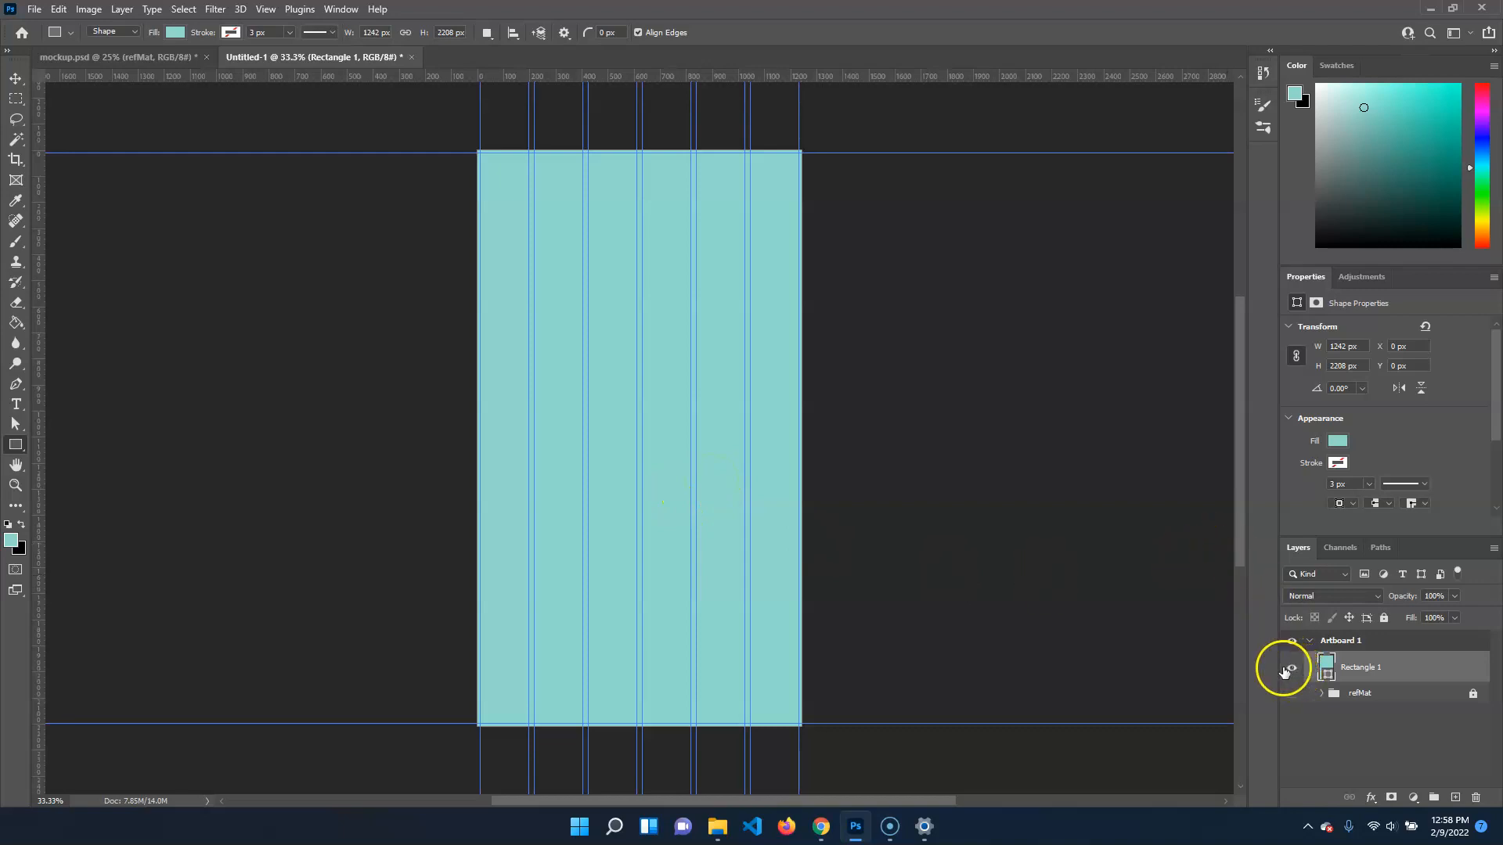
click(1384, 619)
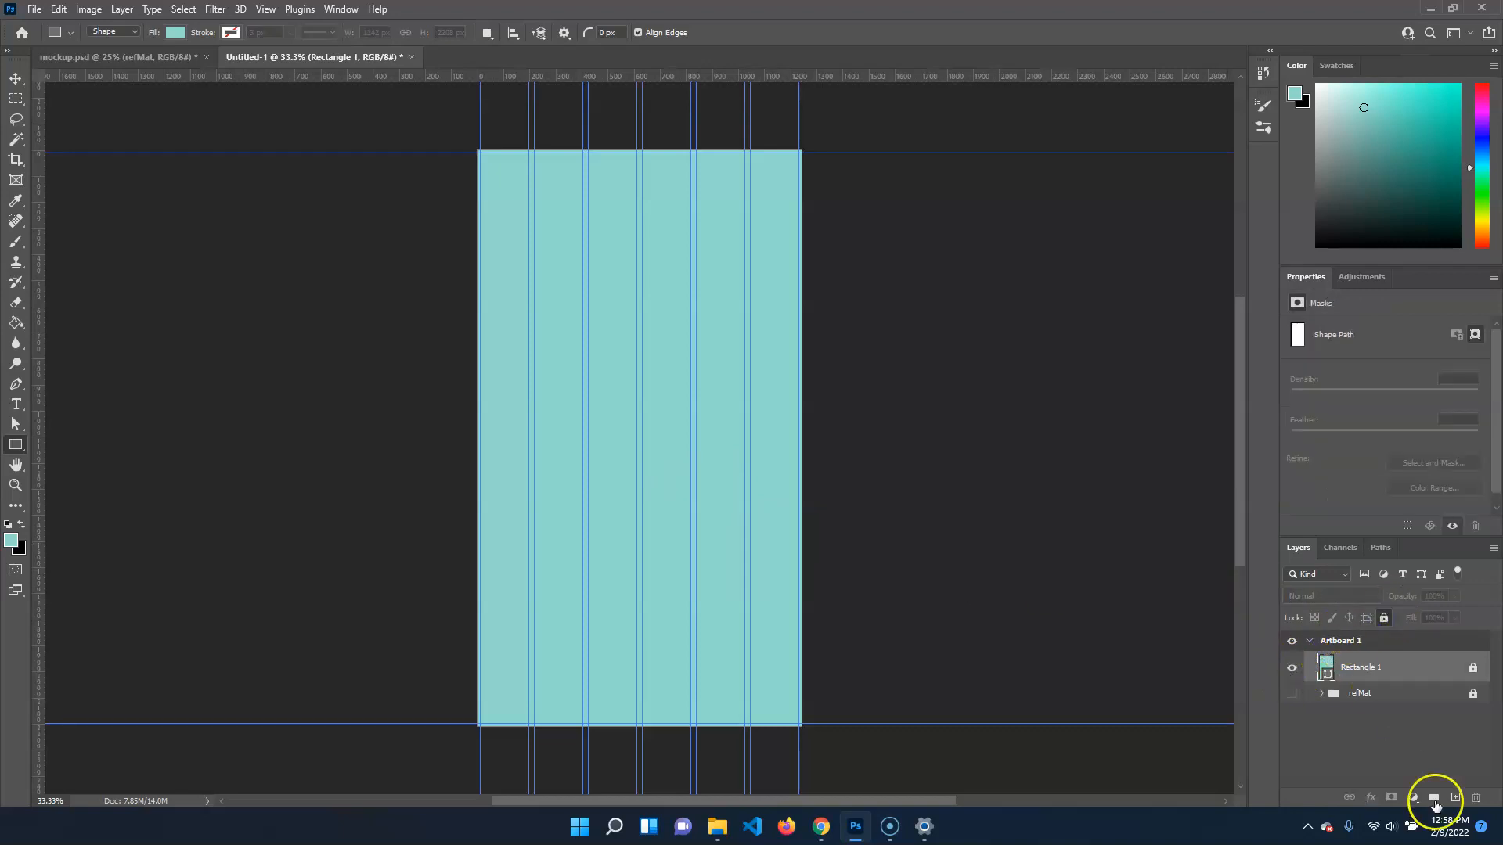
Add a new layer above the background rectangle and sample the dark teal swatch for the Rectangle tool, hiding the background while sampling
click(1455, 797)
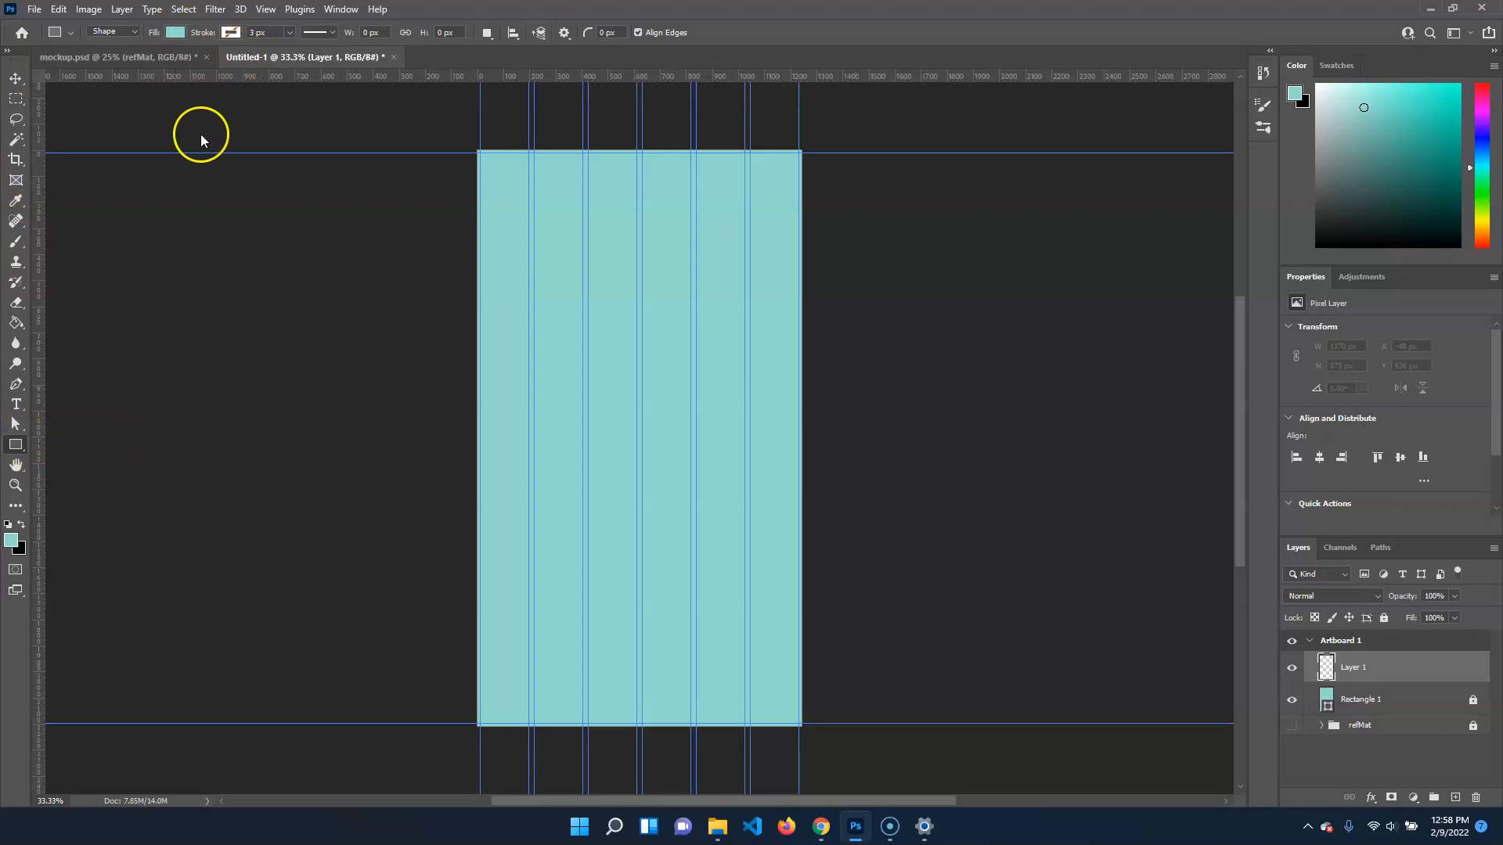
click(1293, 701)
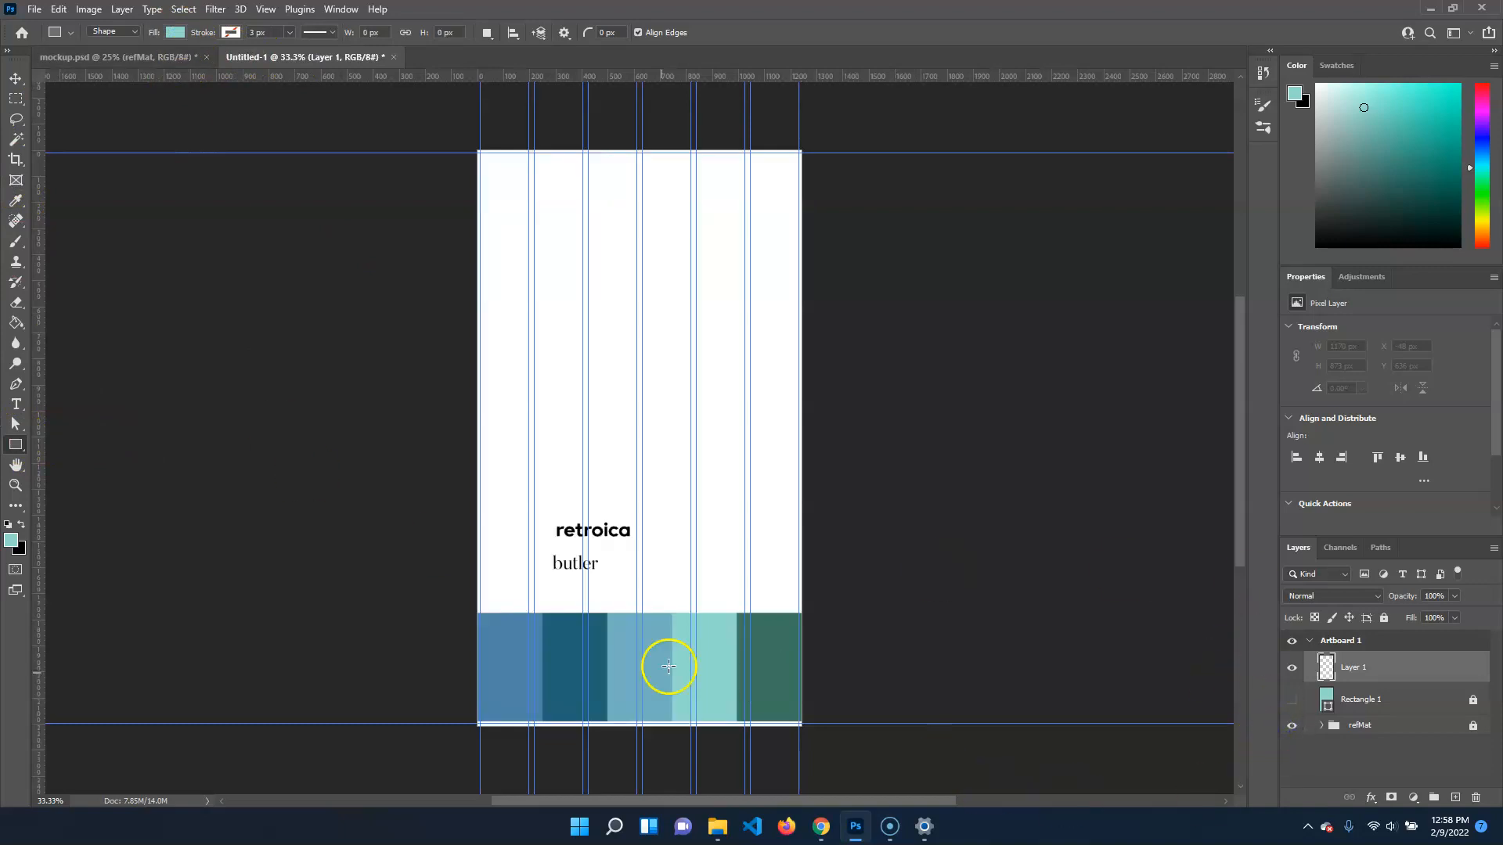
key(i)
click(565, 637)
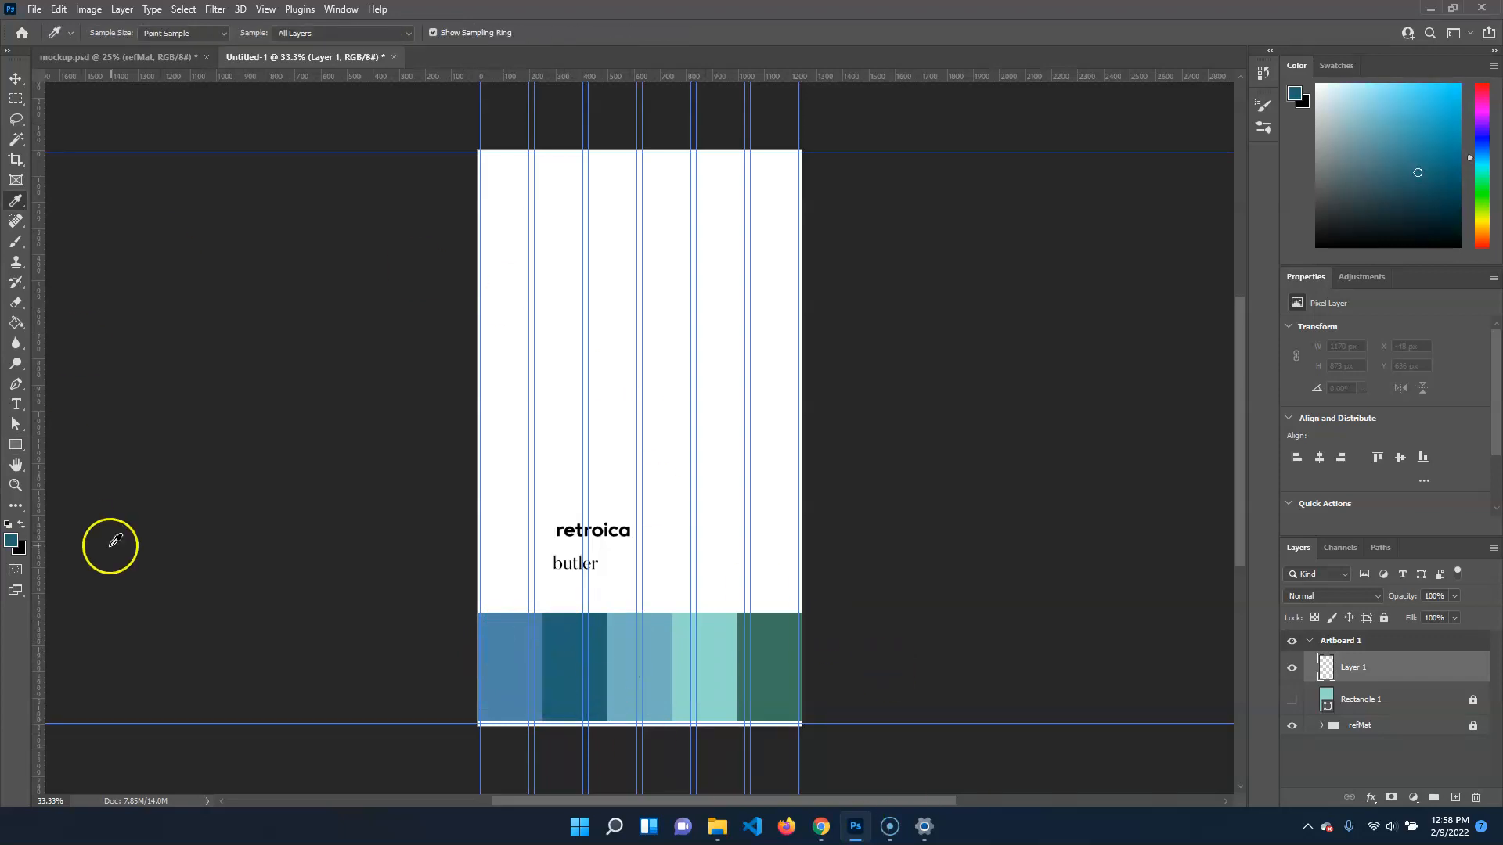
click(15, 451)
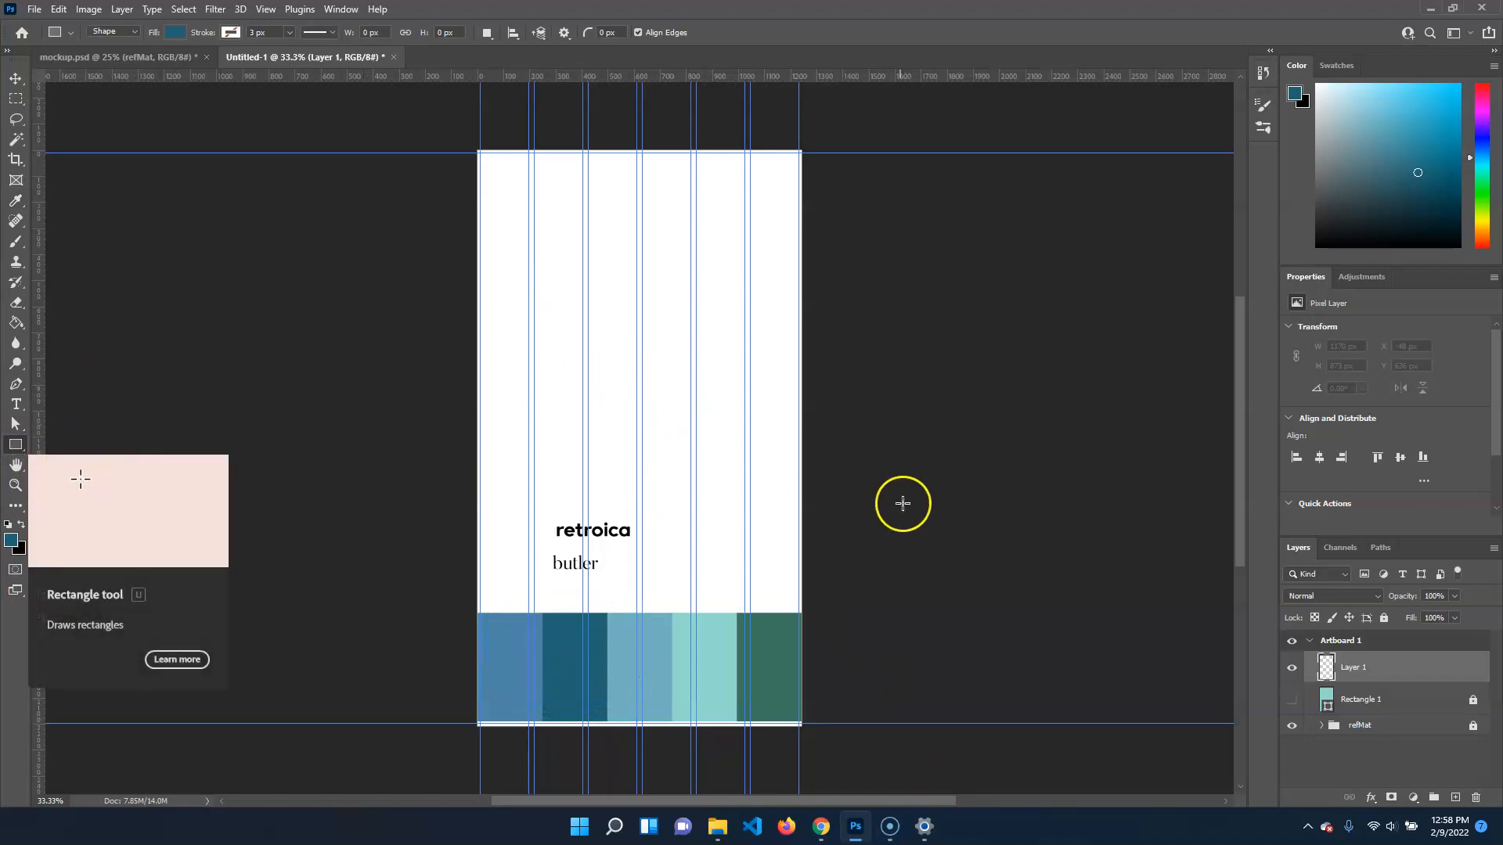
click(1291, 699)
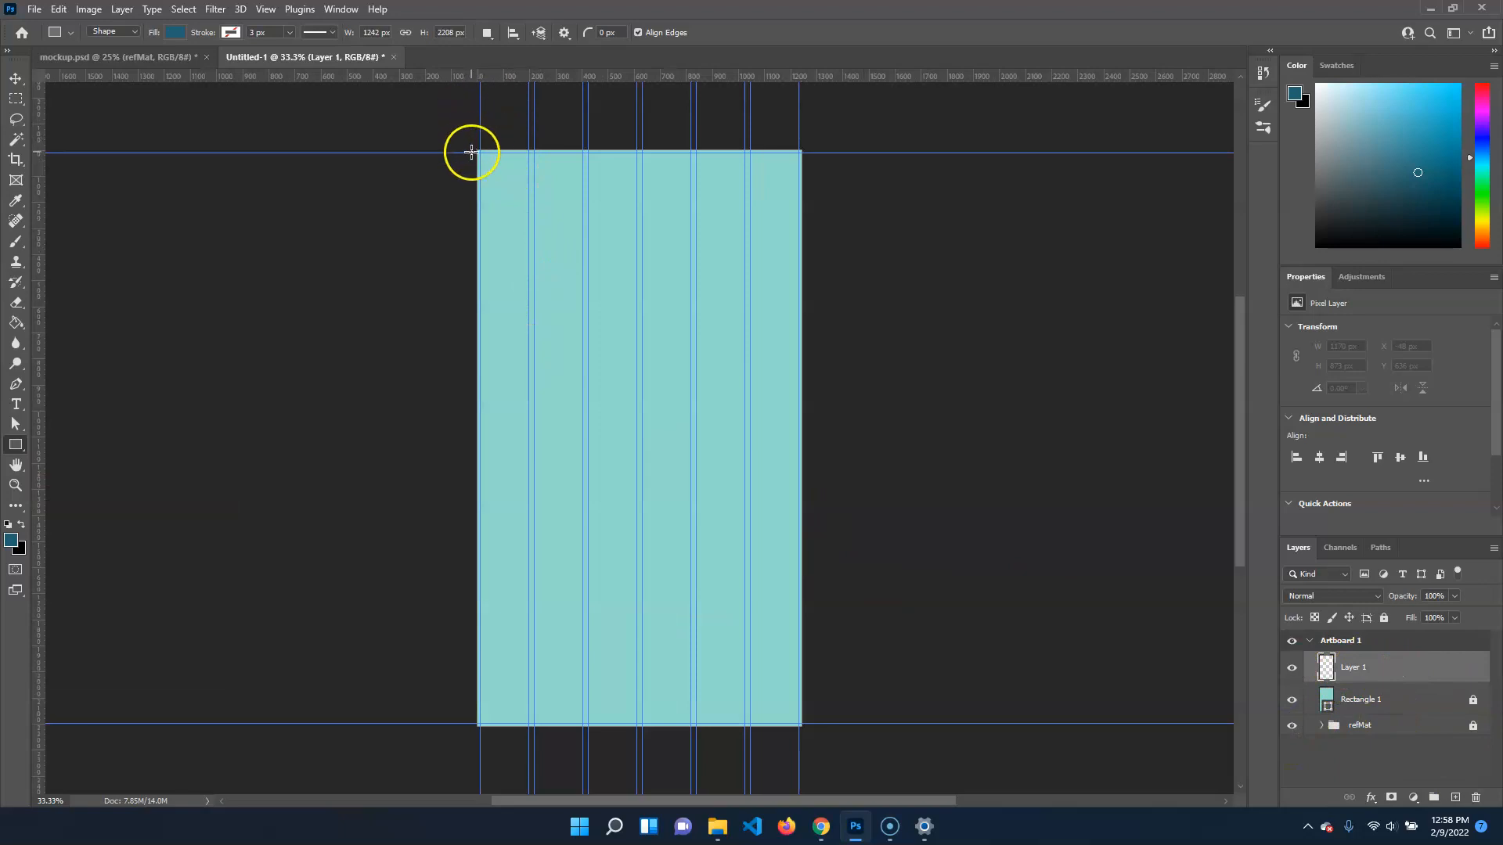
Draw a dark teal bar along the artboard's upper edge and fit it to the full width, 1242 by 168 px
drag(472, 146, 810, 194)
drag(647, 154, 646, 152)
drag(810, 172, 802, 171)
drag(472, 171, 472, 171)
key(Return)
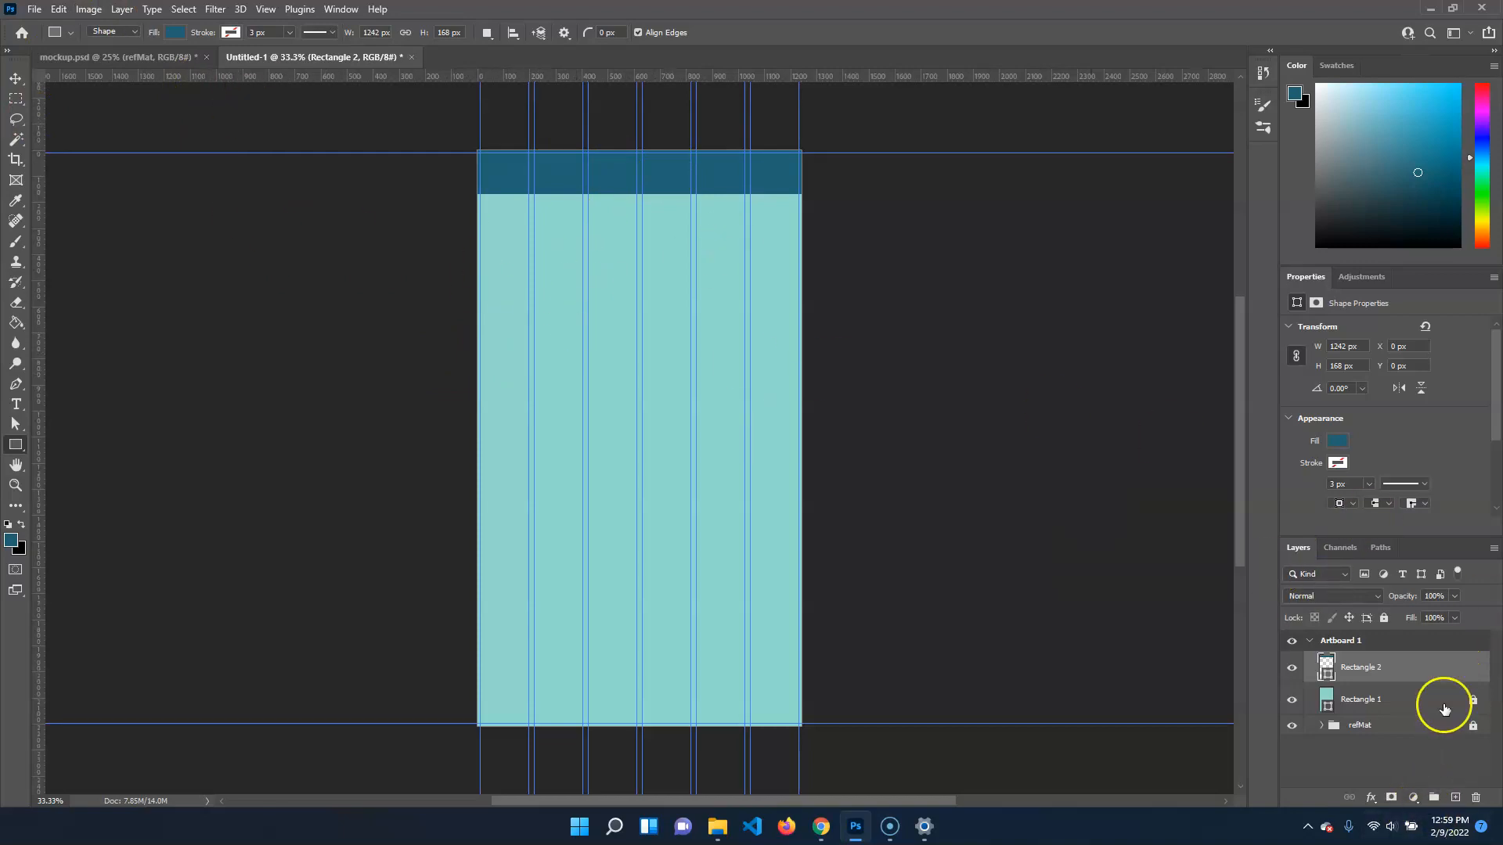
Lock the dark teal bar's layer and rename it navSolid, and rename the background rectangle's layer backgroundColor
click(1384, 619)
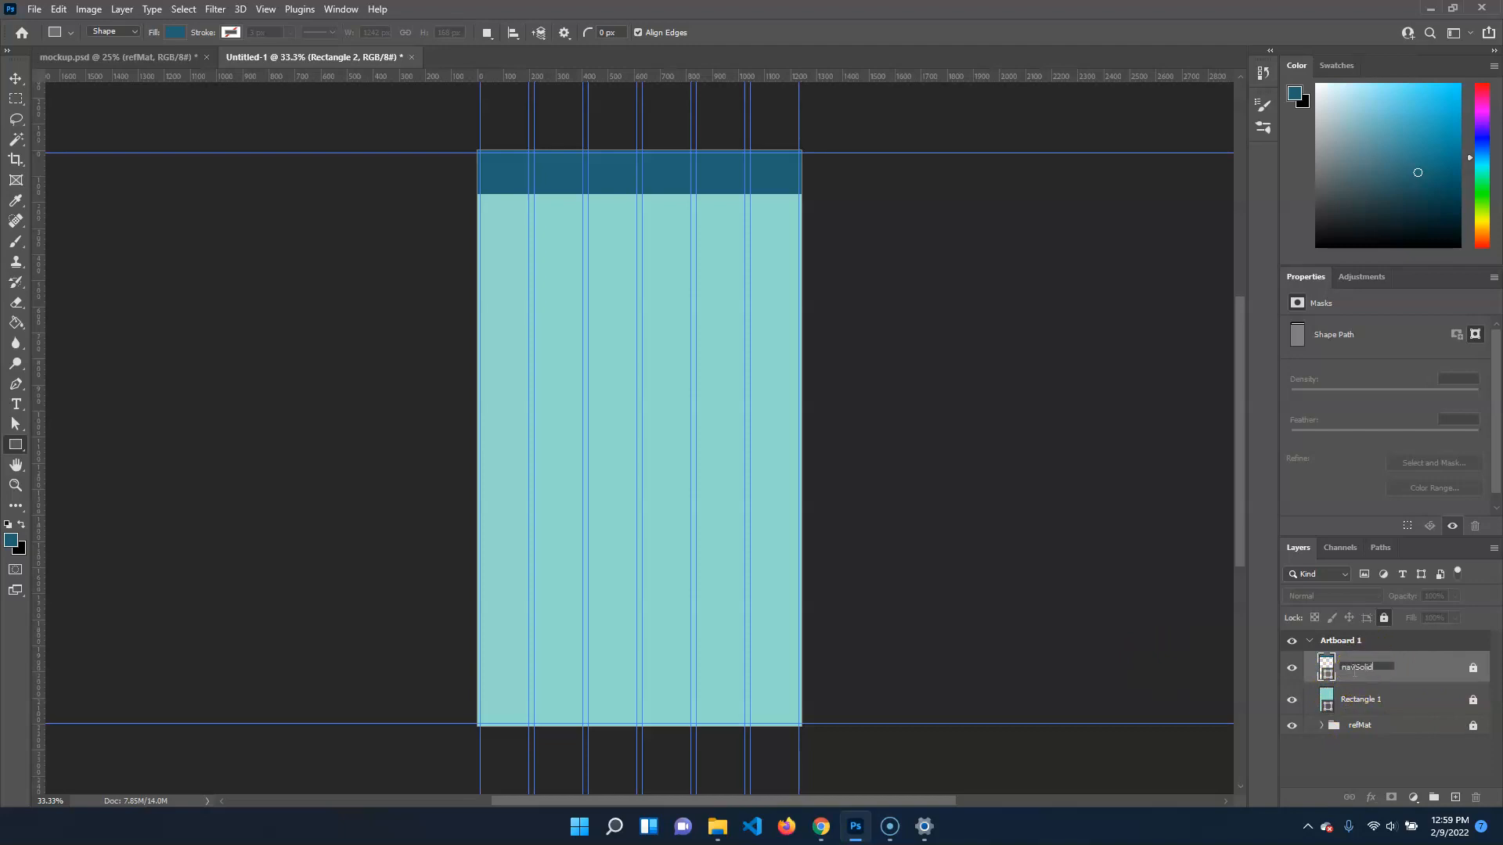
double_click(1376, 702)
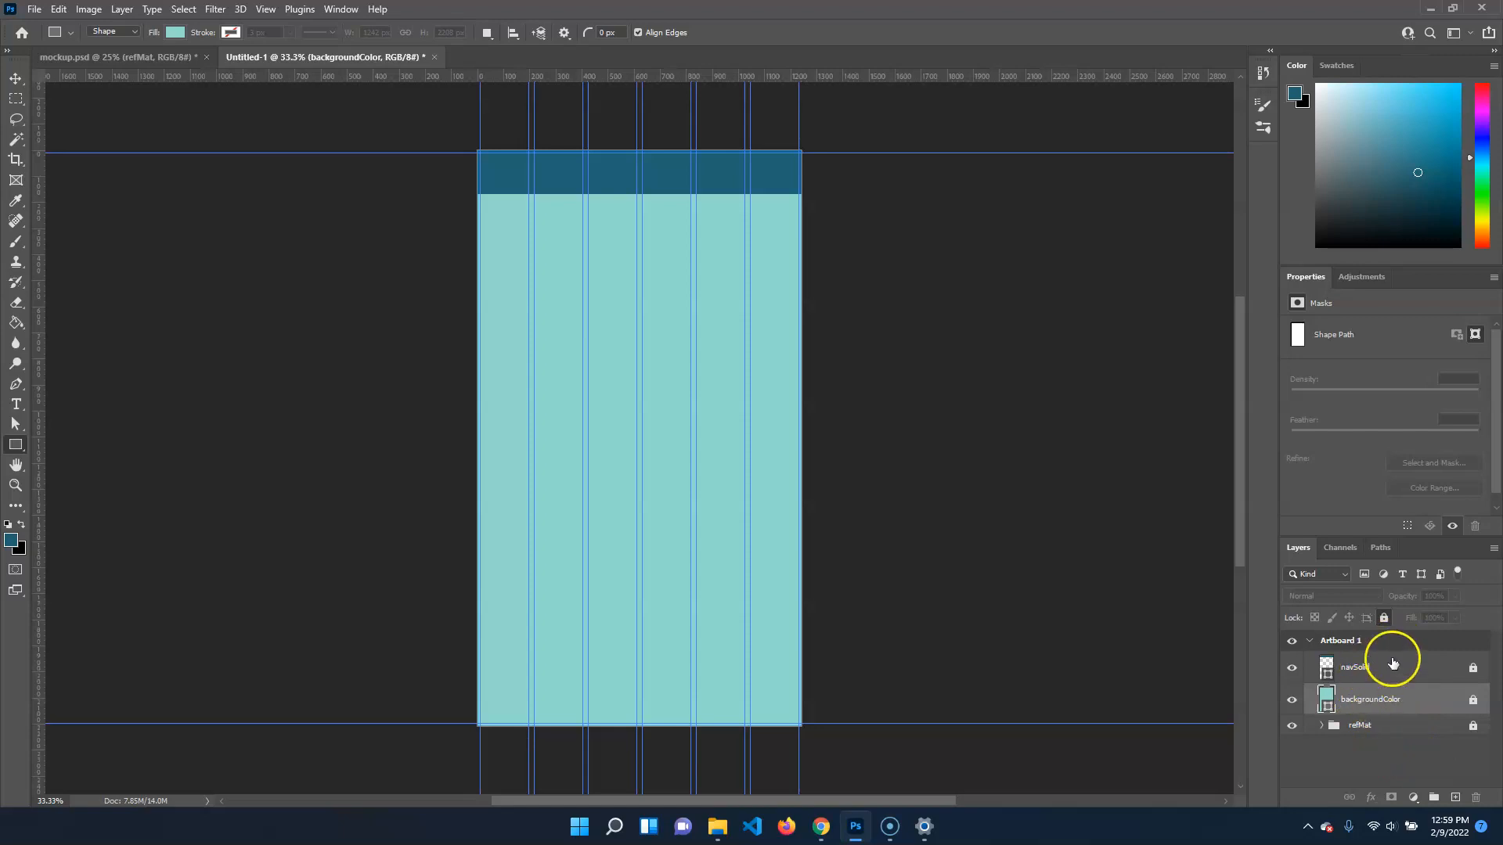
Add a new layer above navSolid and place the embedded image 588a6507d06f6719692a2d15.png from the imagesForWireframe folder
click(1358, 667)
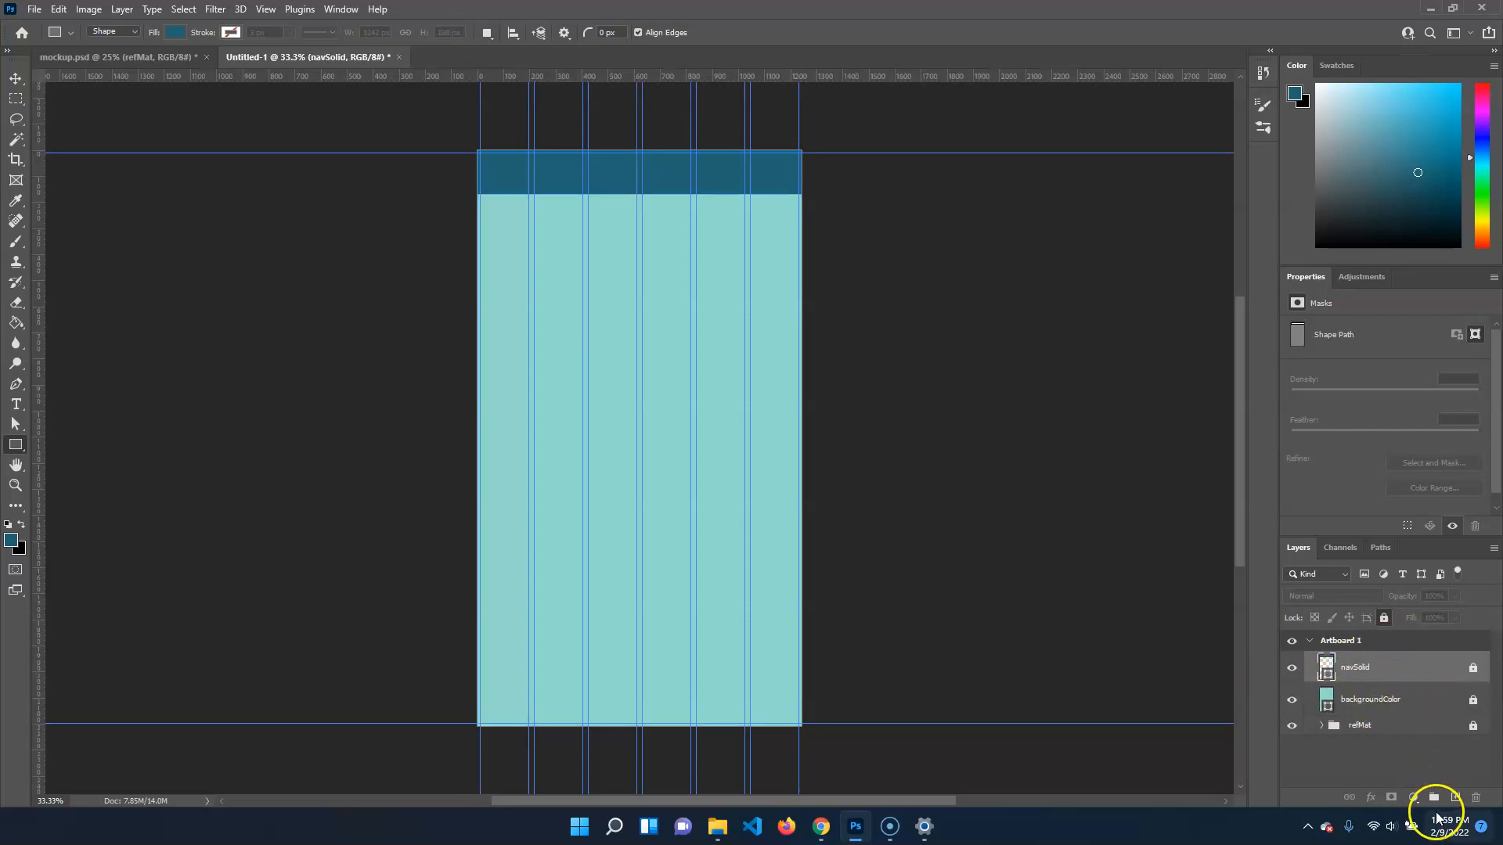
click(1455, 797)
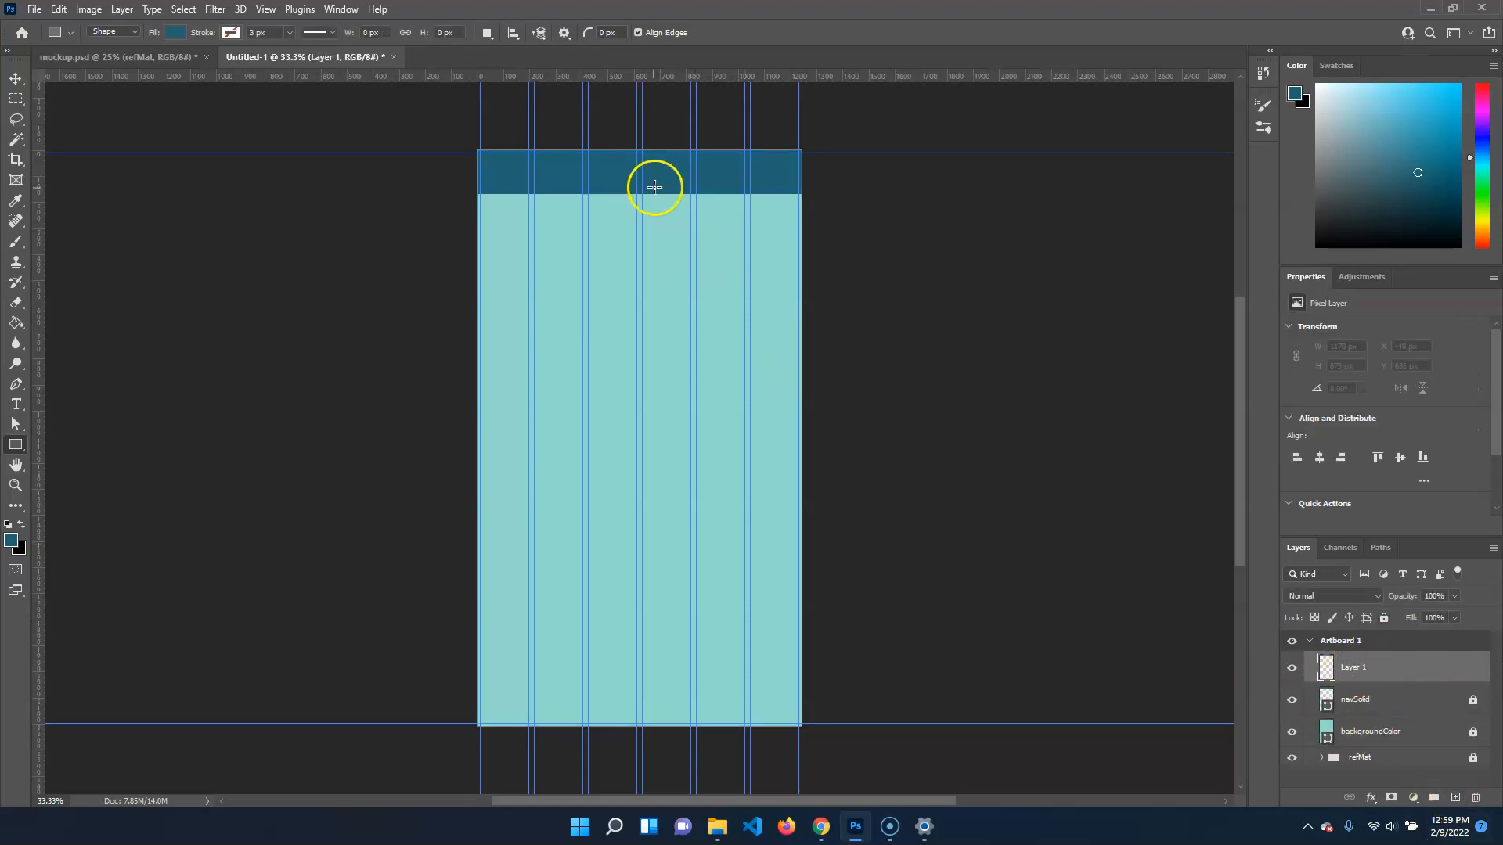
click(34, 9)
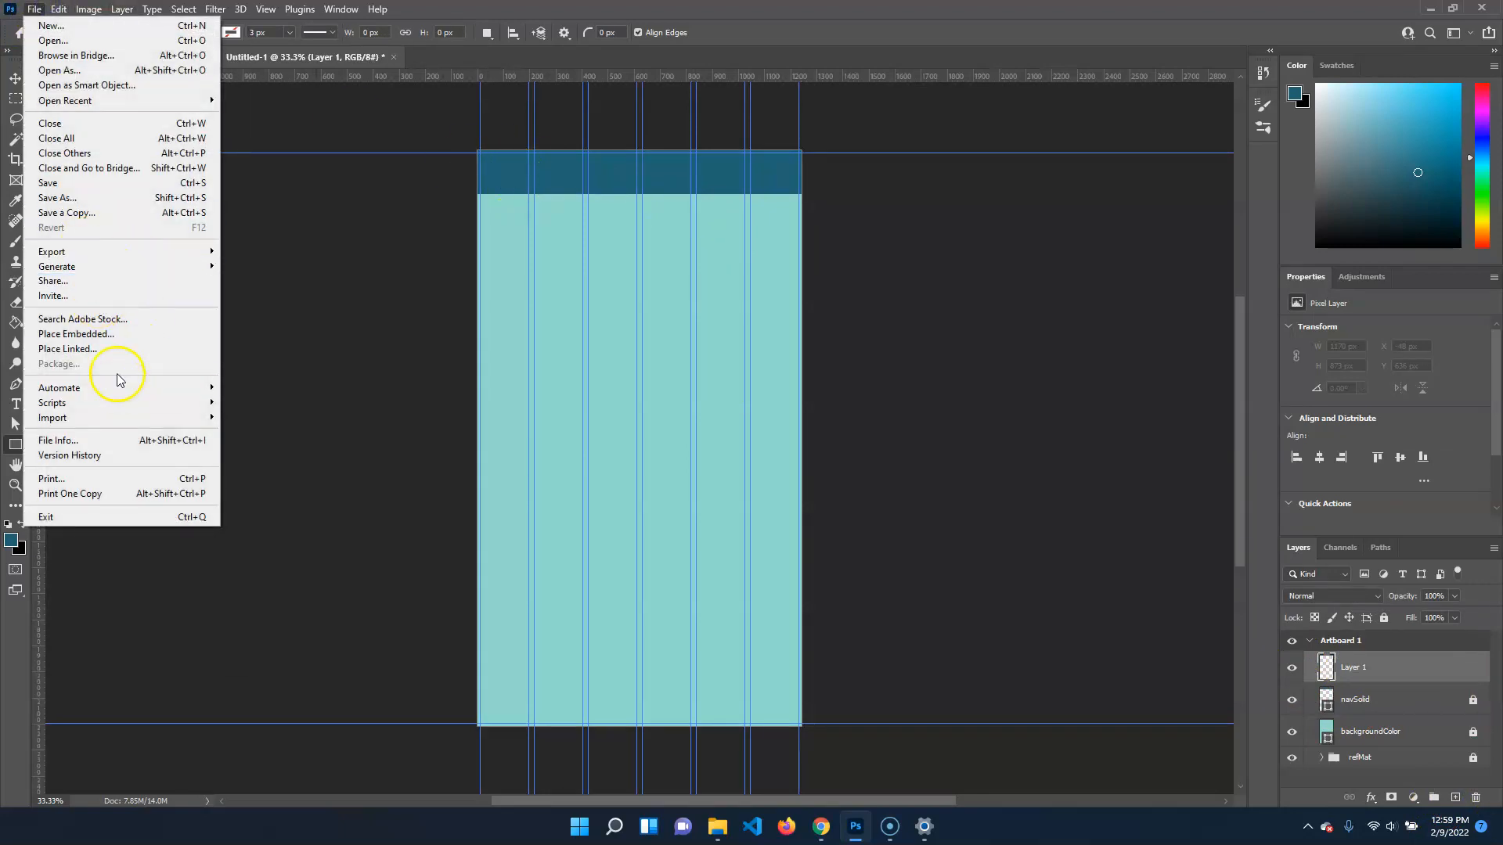
click(118, 334)
double_click(196, 136)
click(208, 197)
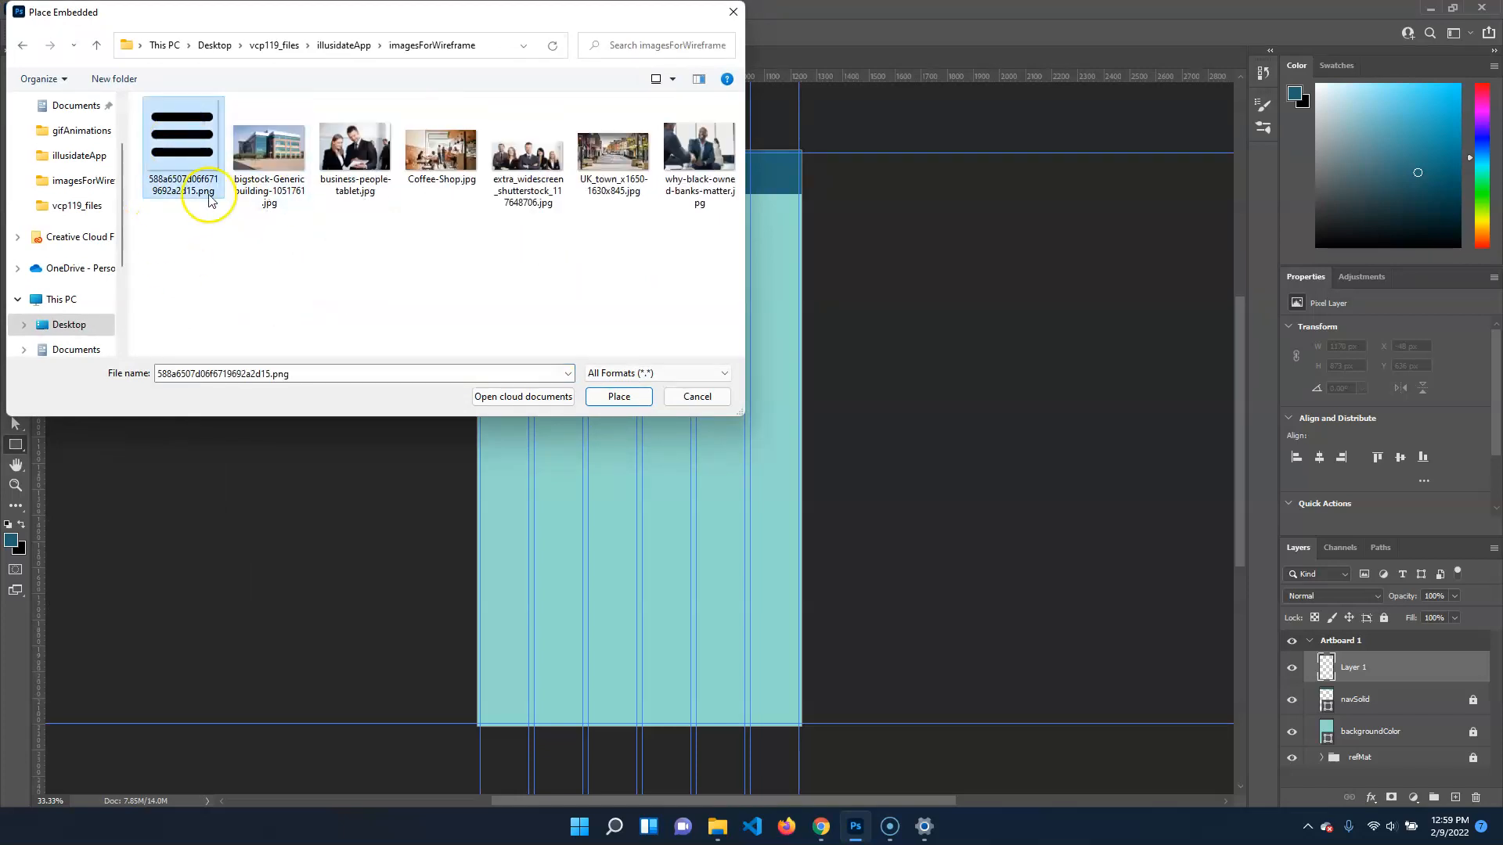
click(640, 391)
Scale the menu icon to about 24.8%, place it at the navigation bar's left end, and rename its layer menuButton
drag(671, 443, 578, 225)
drag(609, 287, 509, 189)
key(shift+Right)
key(shift+Right)
key(shift+Right)
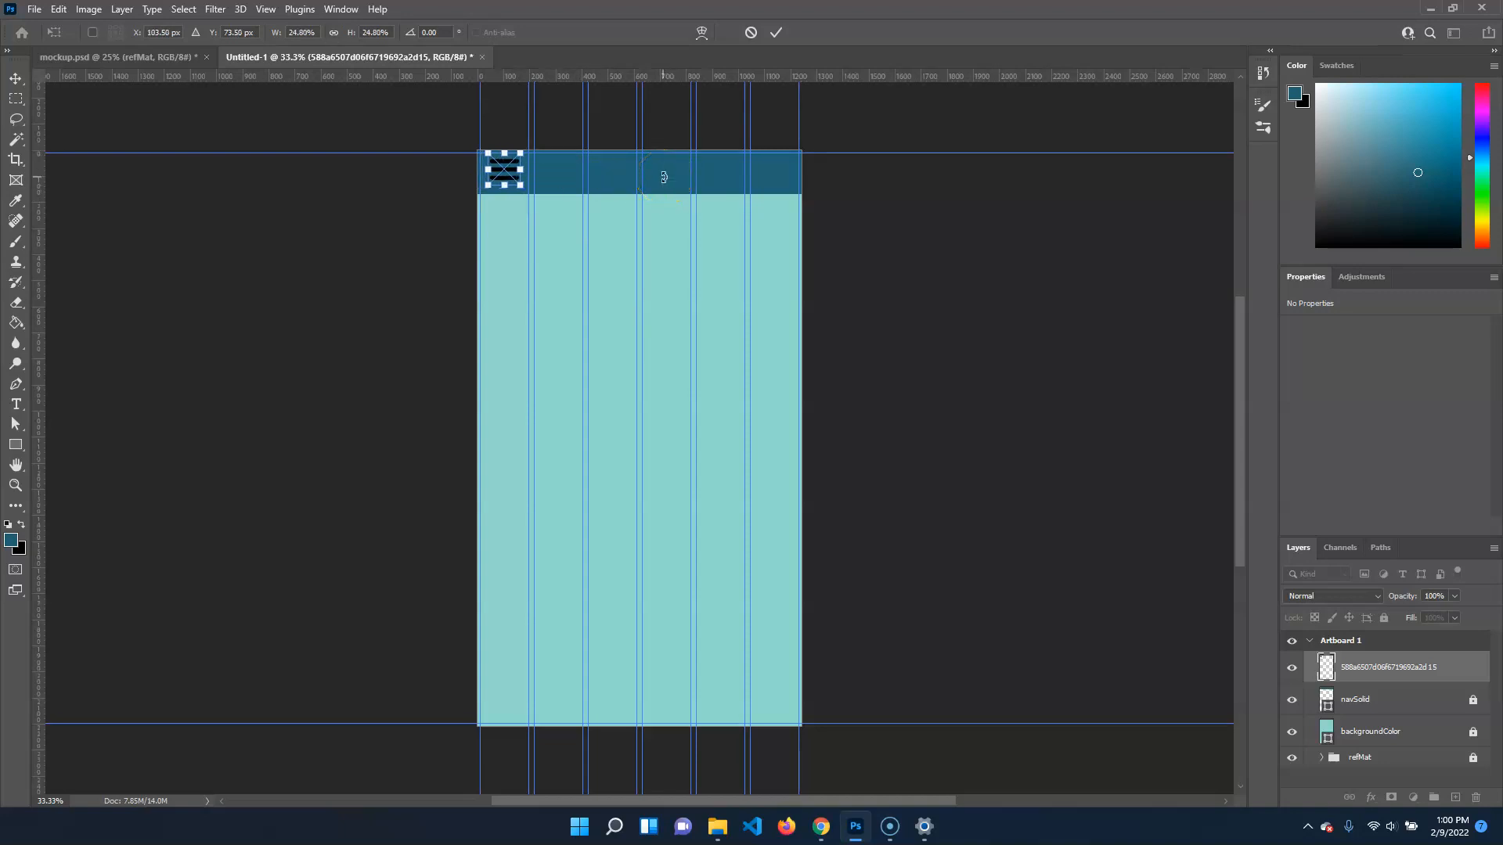
key(Return)
key(u)
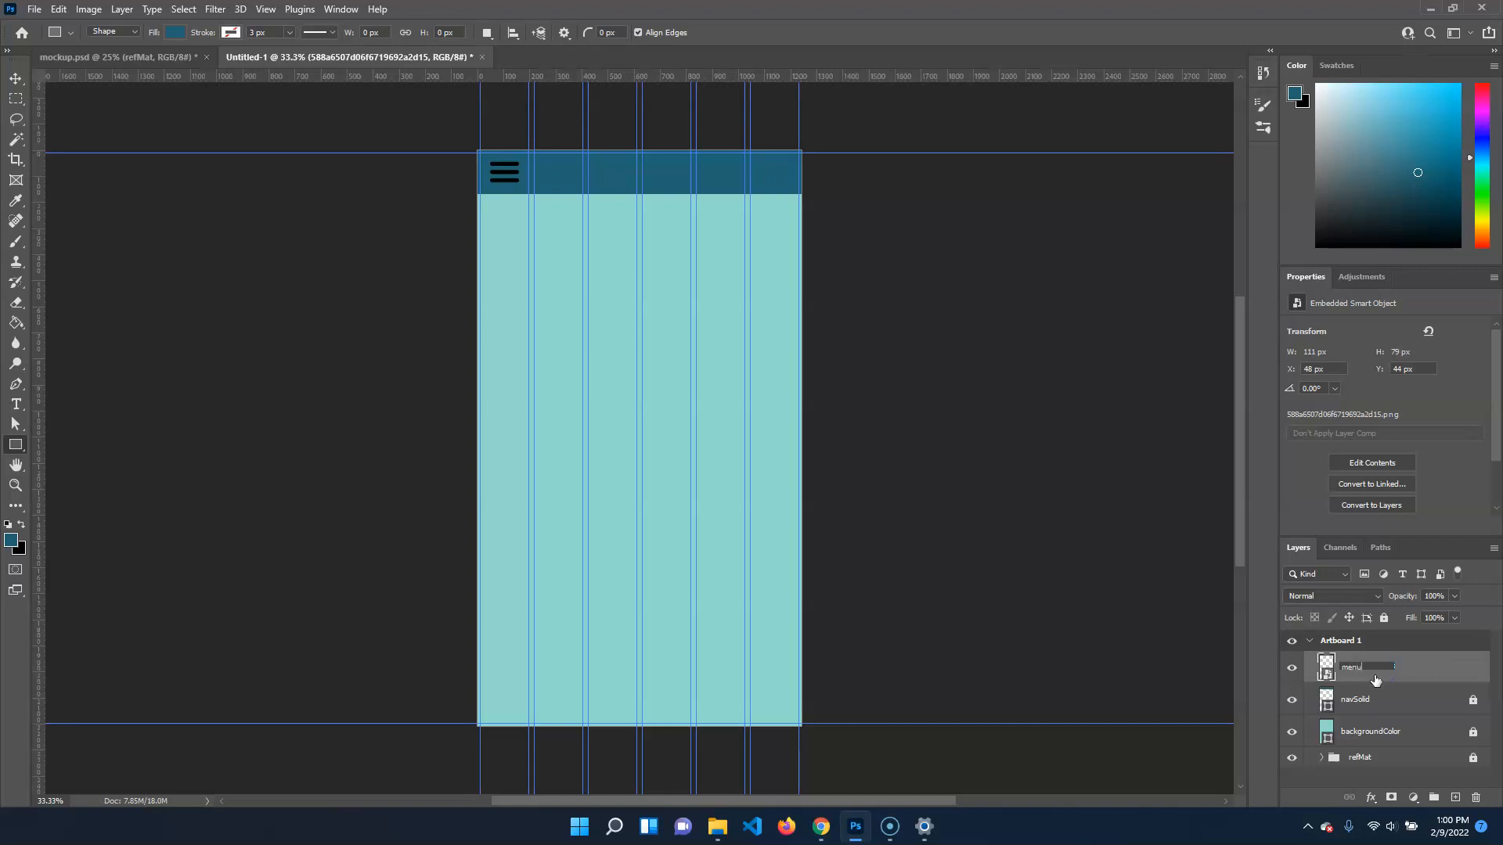
key(Return)
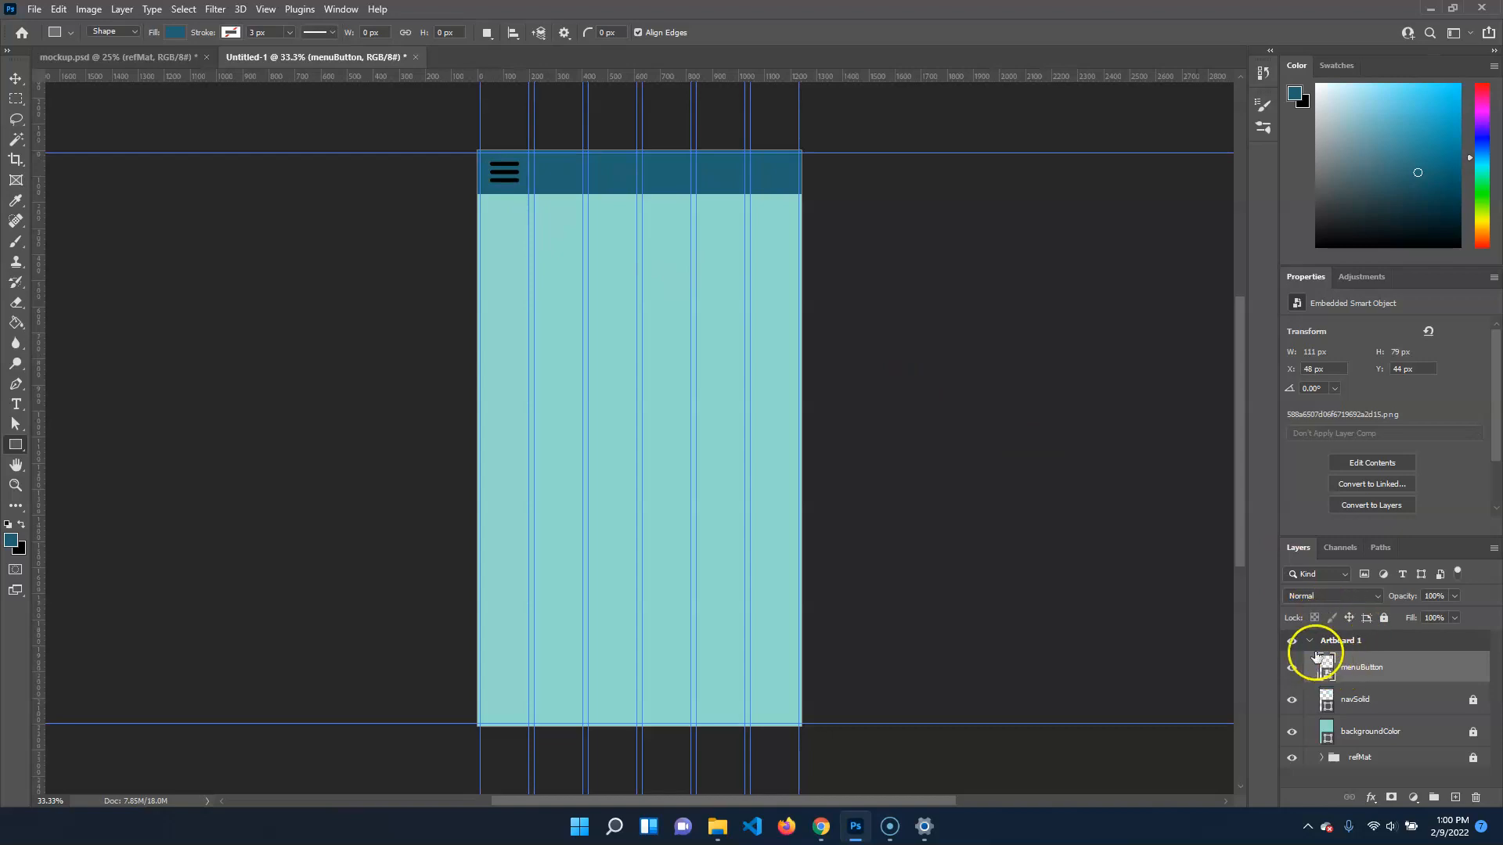
Try an Invert adjustment layer clipped to menuButton, and delete that adjustment layer
click(1364, 276)
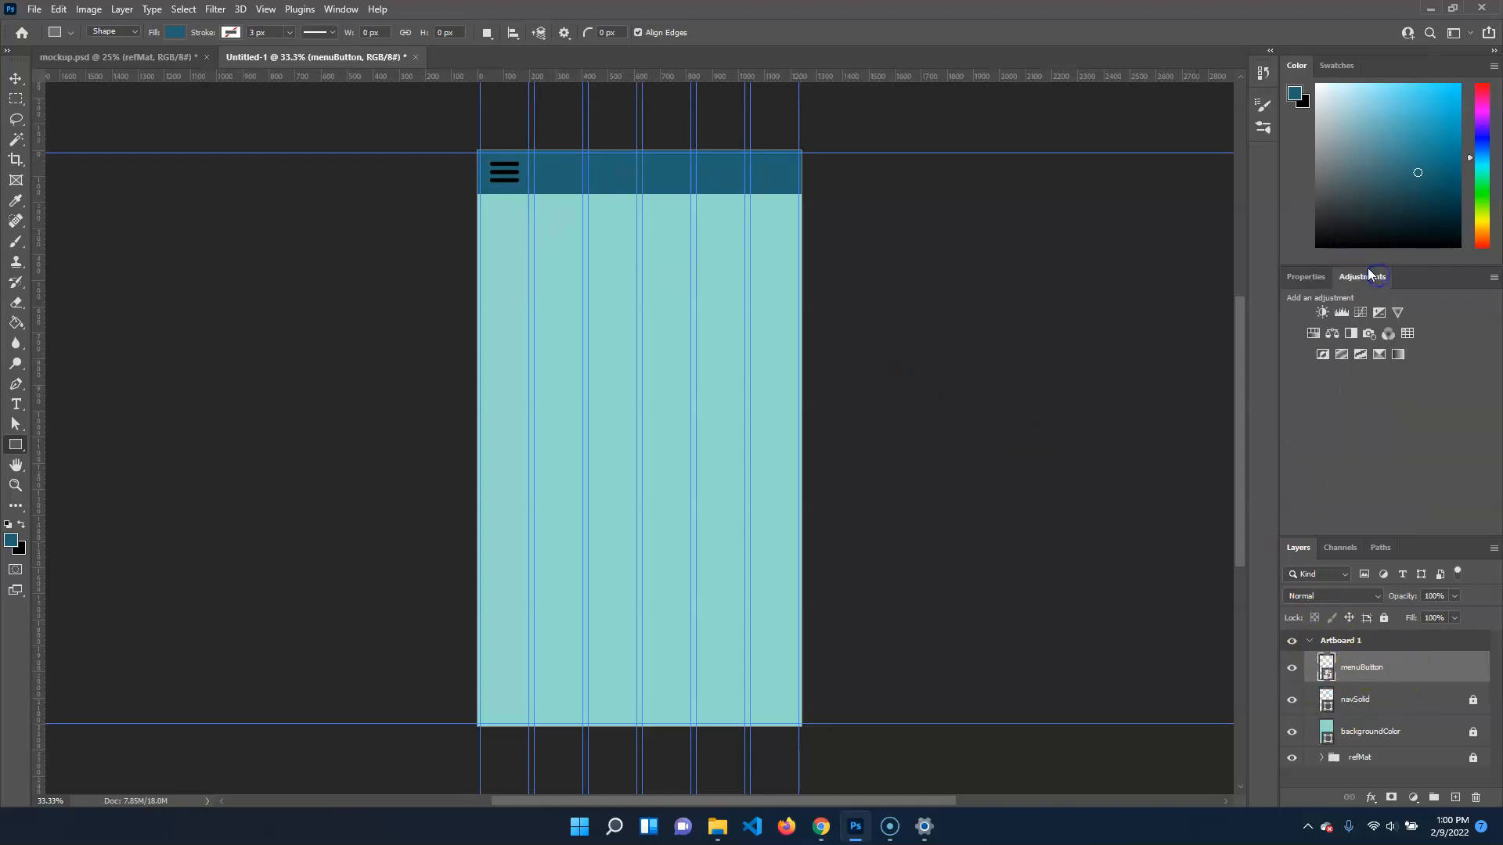
click(1323, 355)
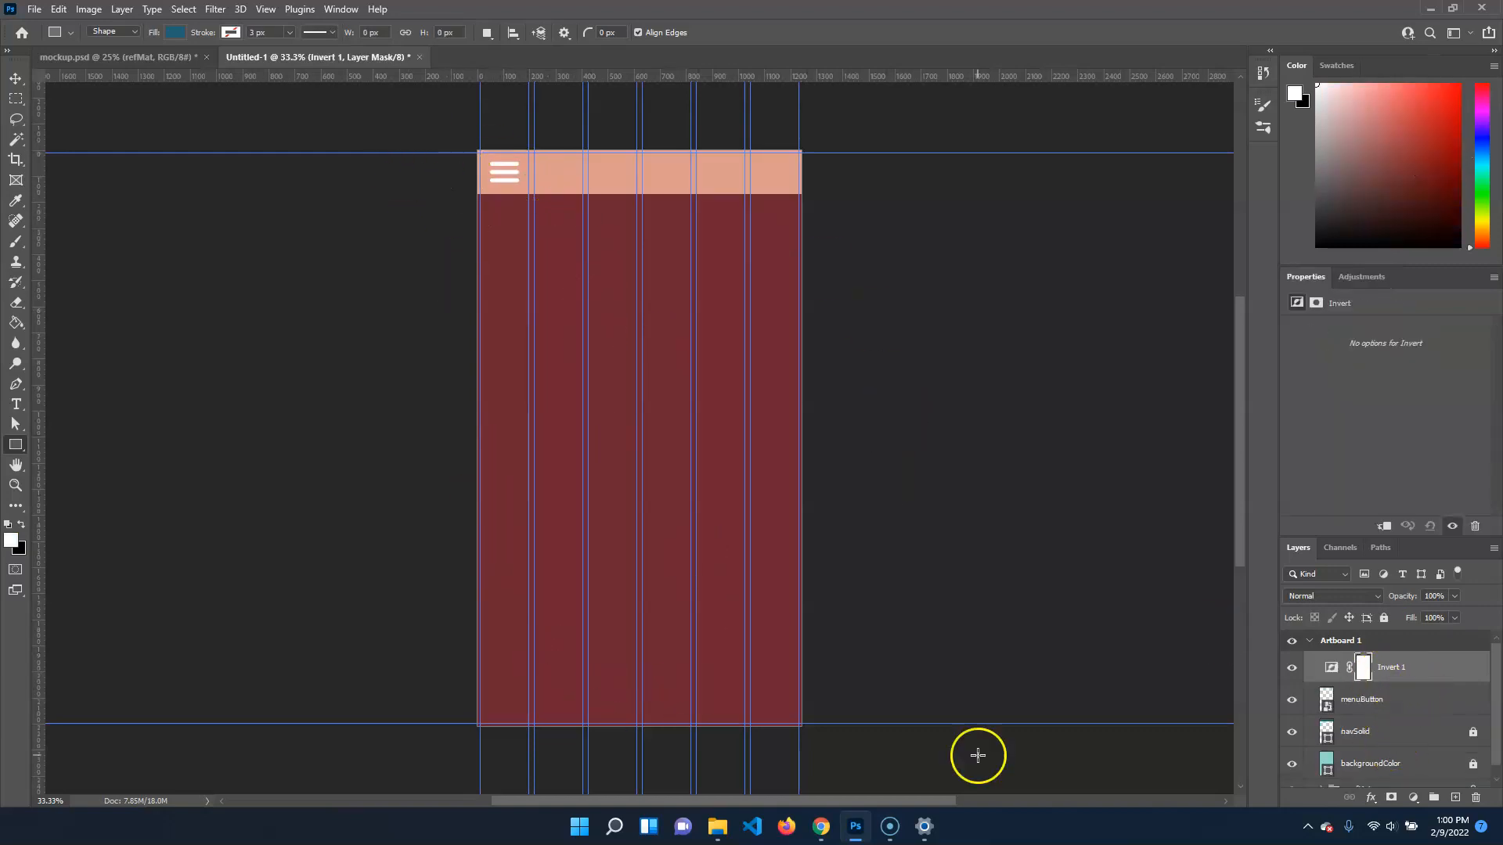
right_click(1422, 679)
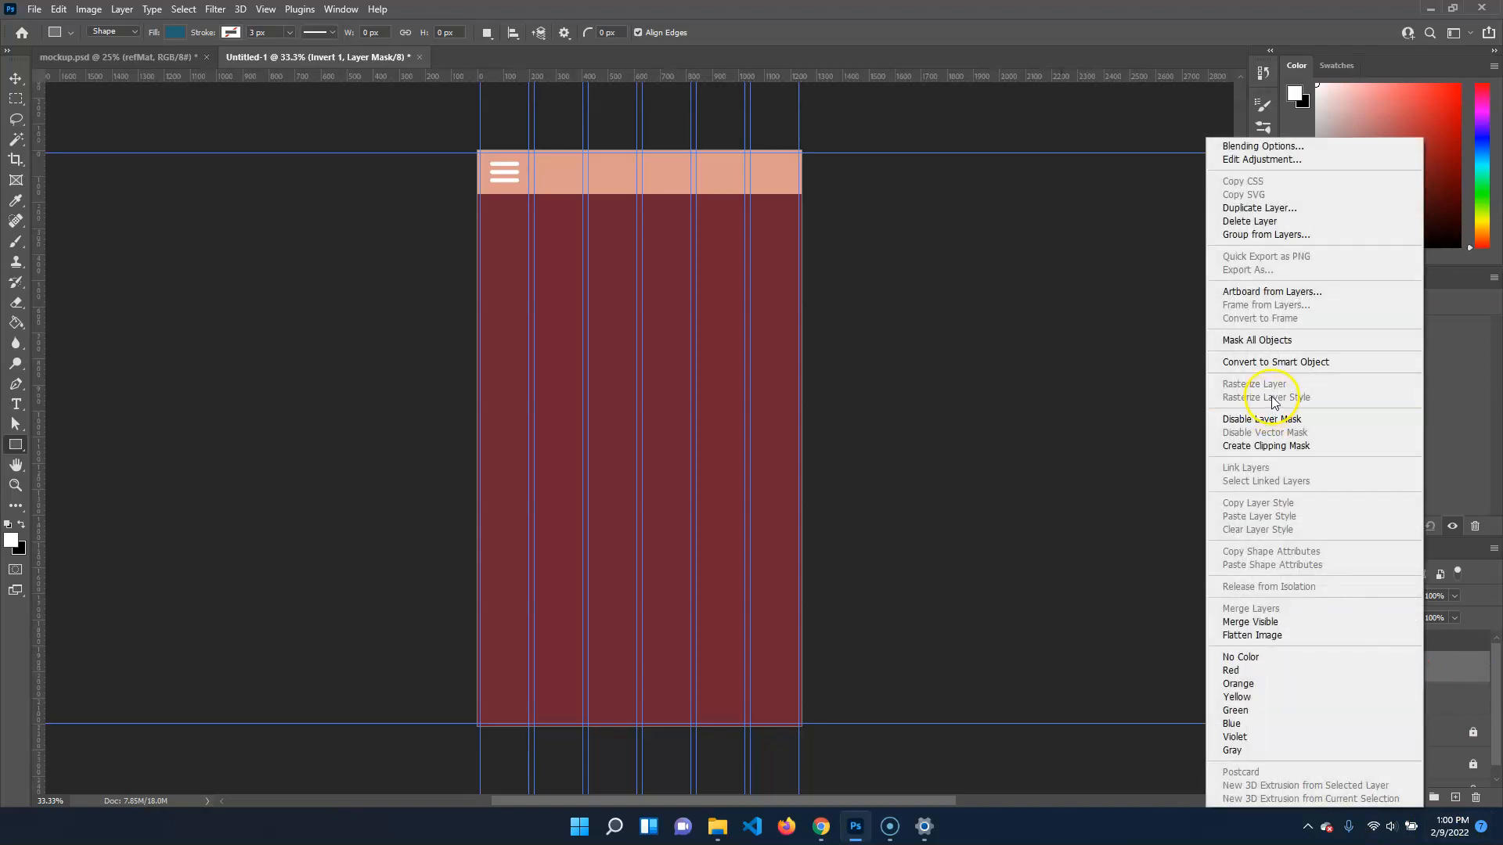
click(1290, 444)
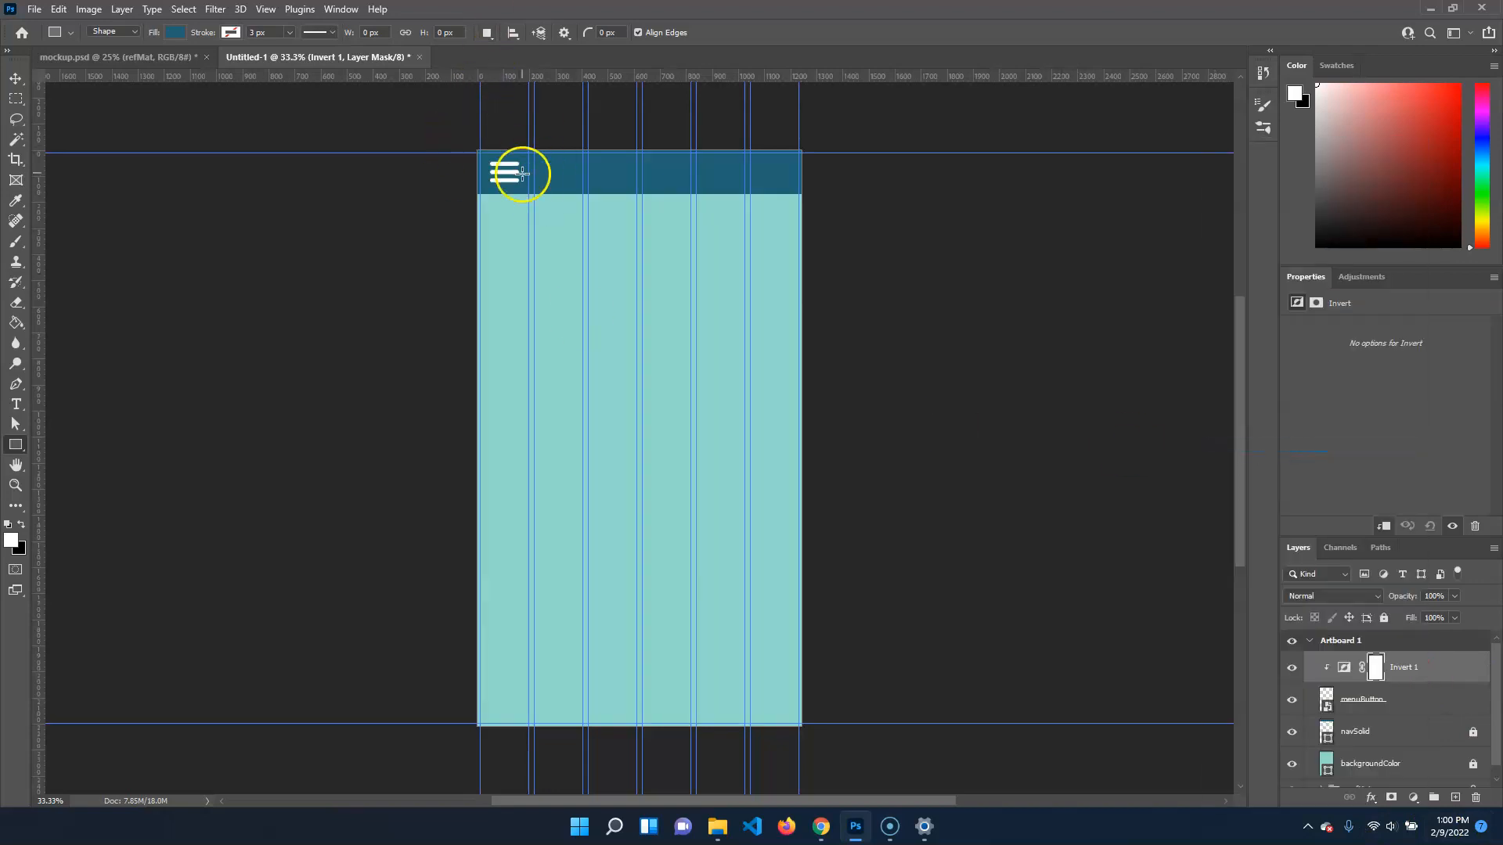
click(1385, 701)
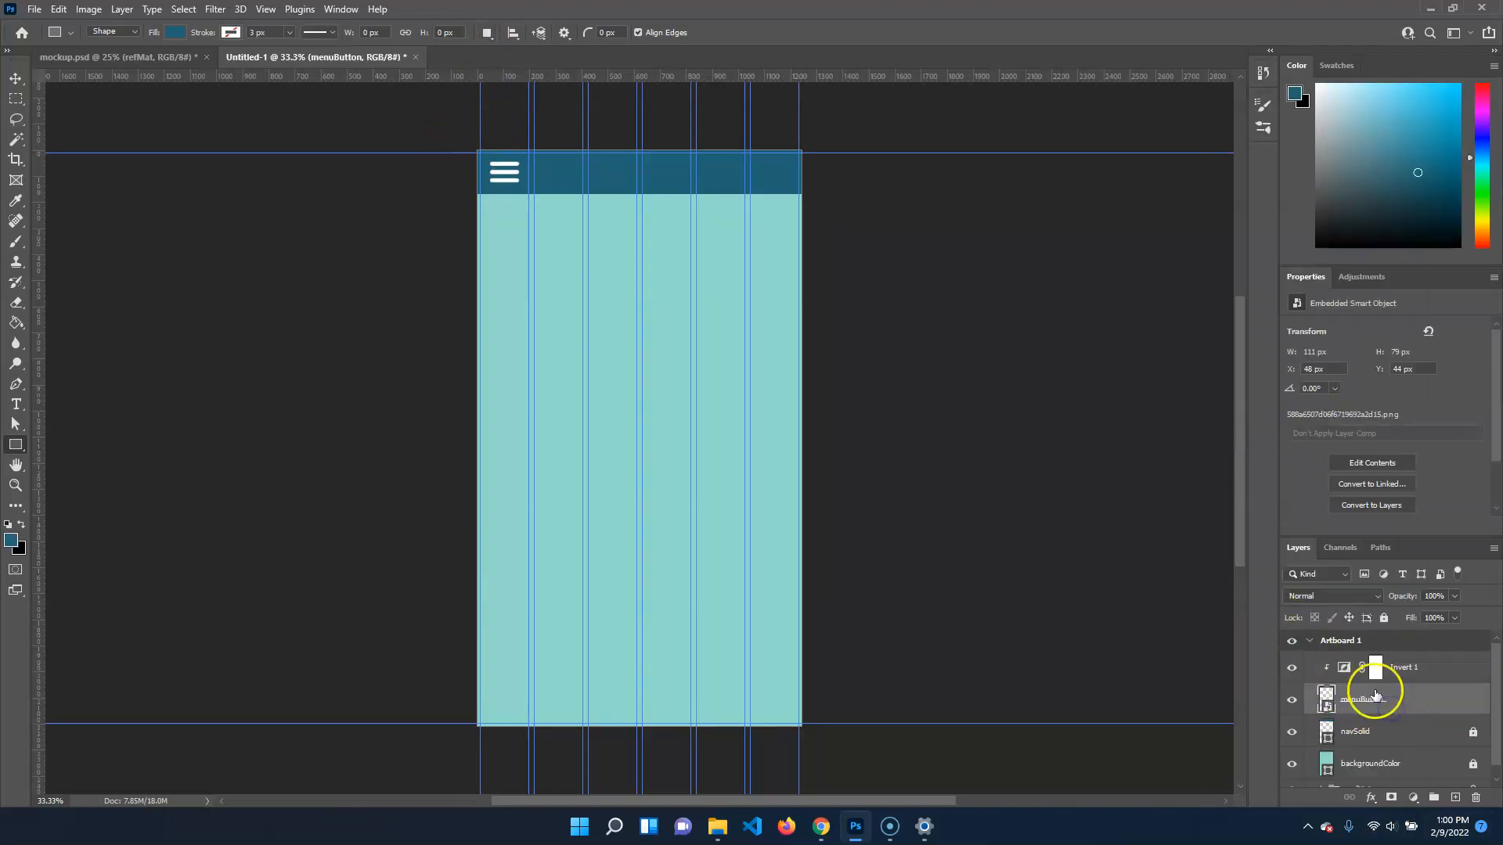
click(1428, 667)
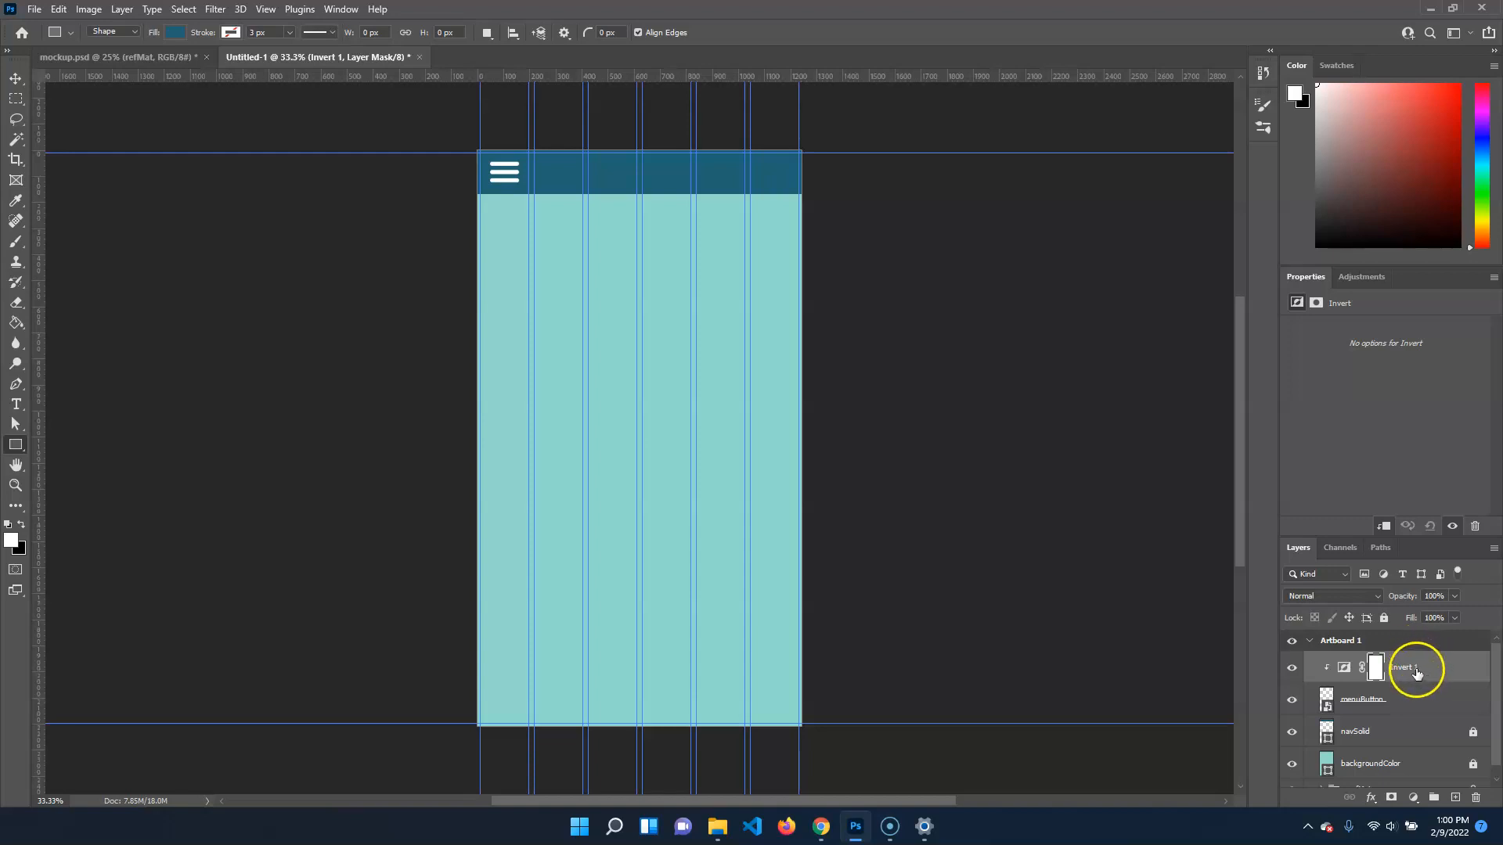
key(Delete)
drag(1407, 679, 1475, 797)
Add a new layer above menuButton and sample the light turquoise refMat swatch for the Rectangle tool, hiding the layers that cover it
click(1456, 798)
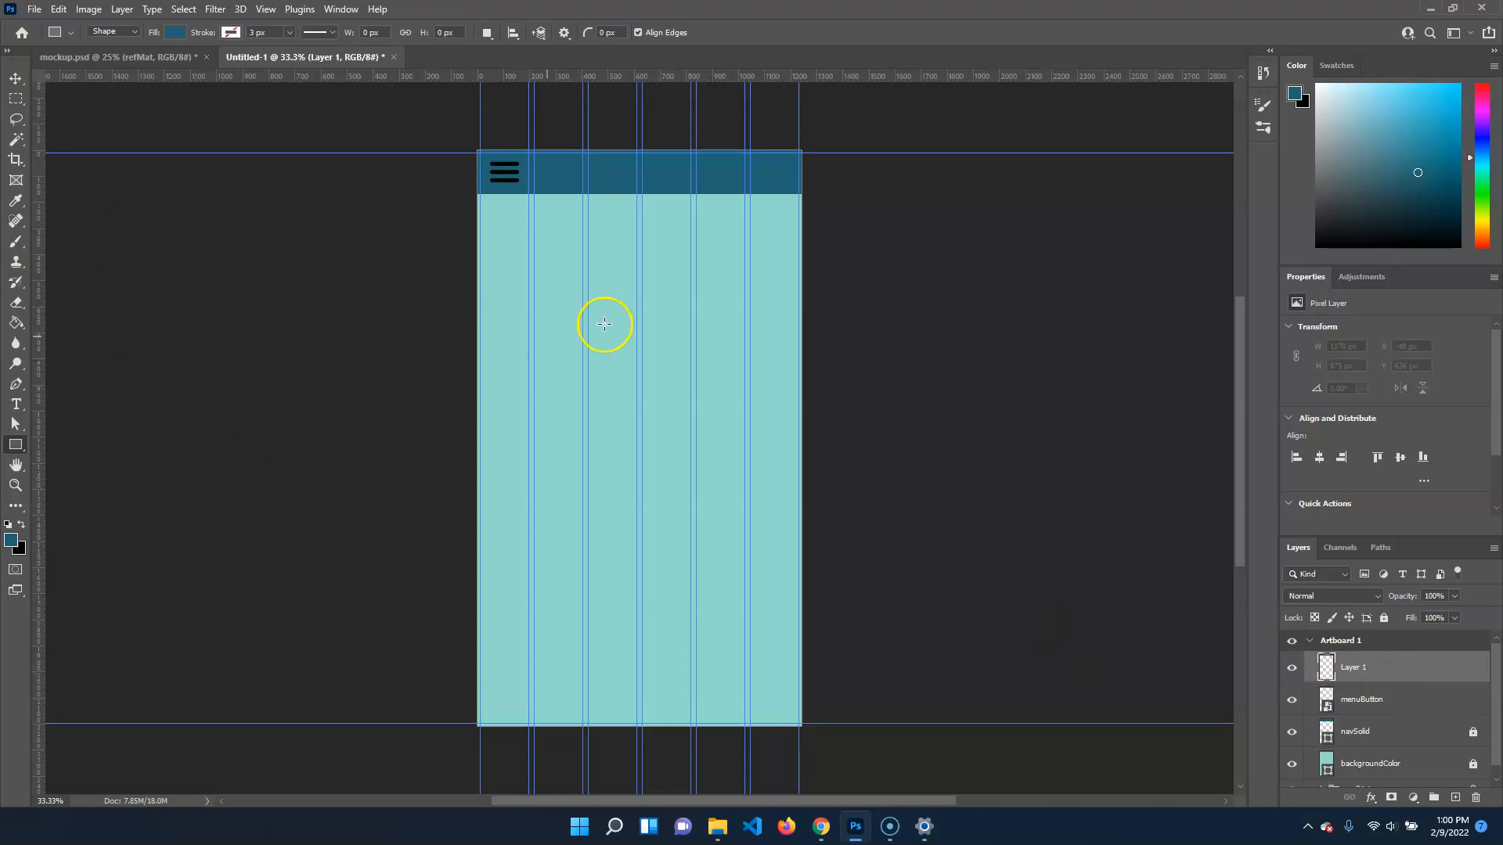
drag(1291, 667, 1289, 779)
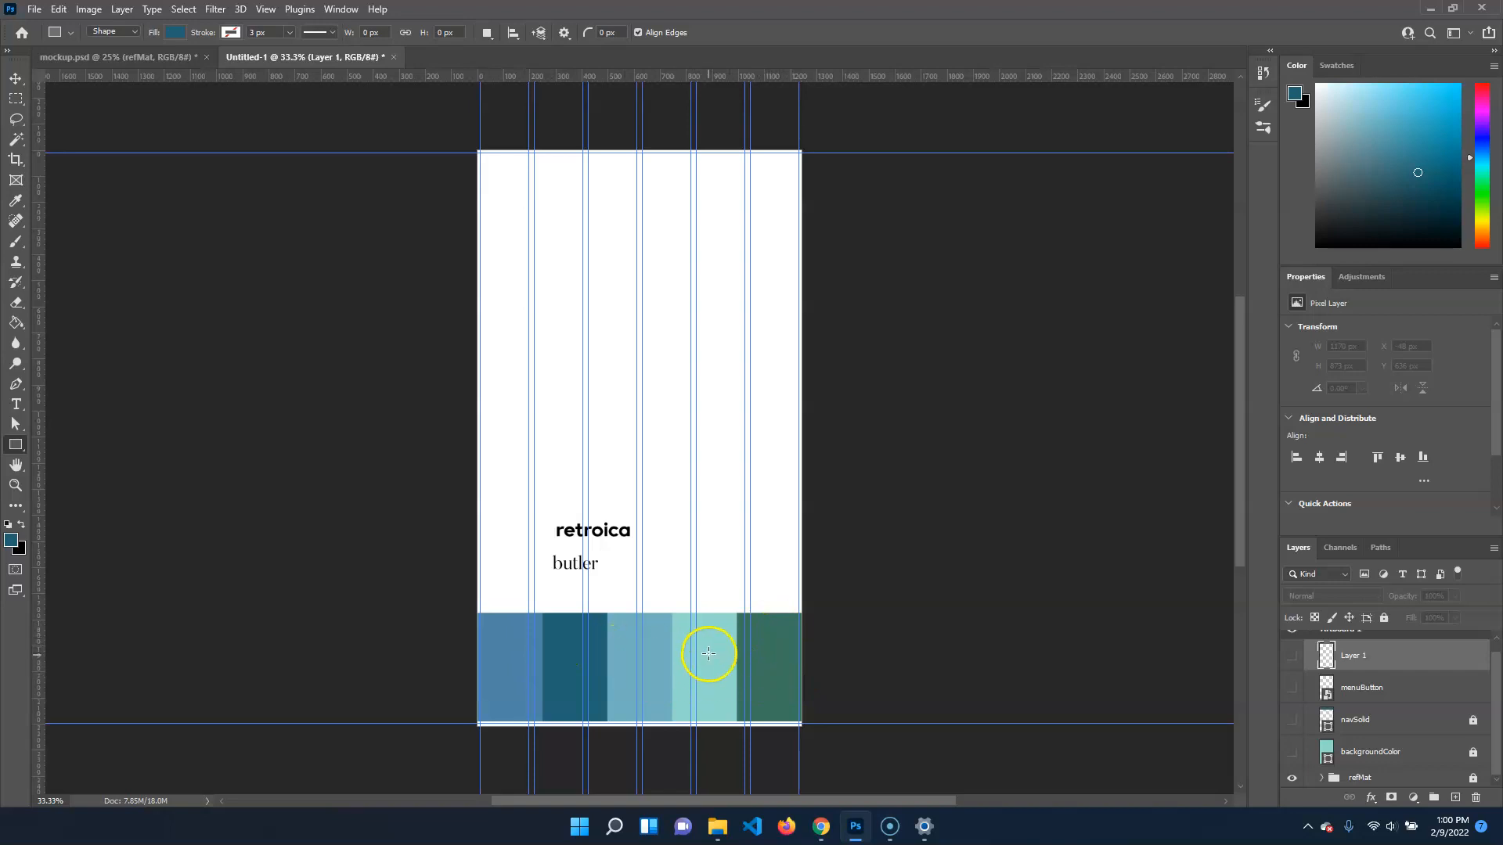
key(i)
click(709, 638)
click(13, 450)
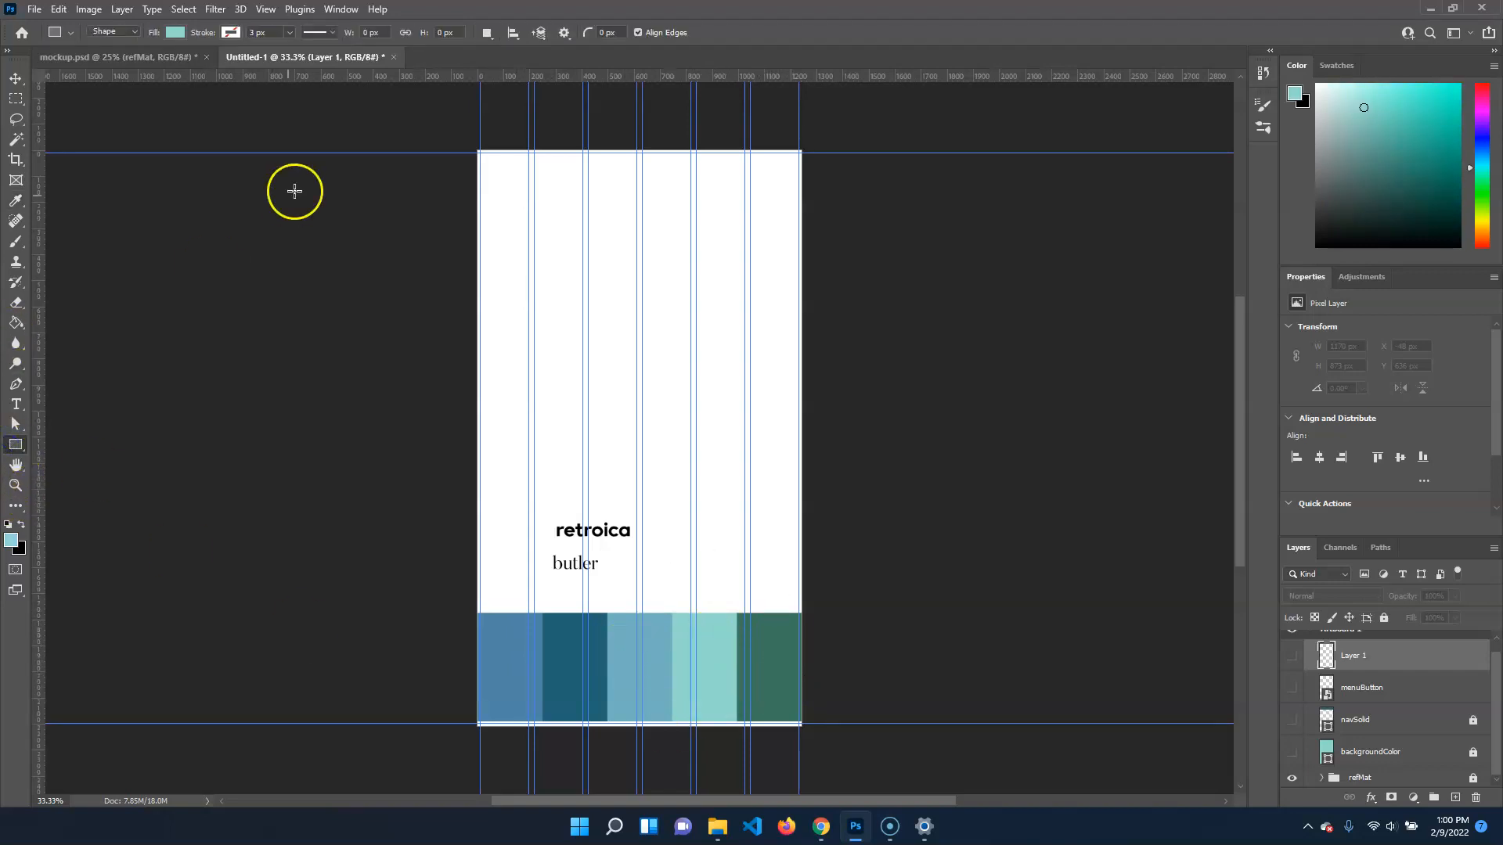
Draw a turquoise rectangle about 309 by 276 px over the menu icon's corner, hide refMat and show the other layers again
drag(469, 146, 549, 218)
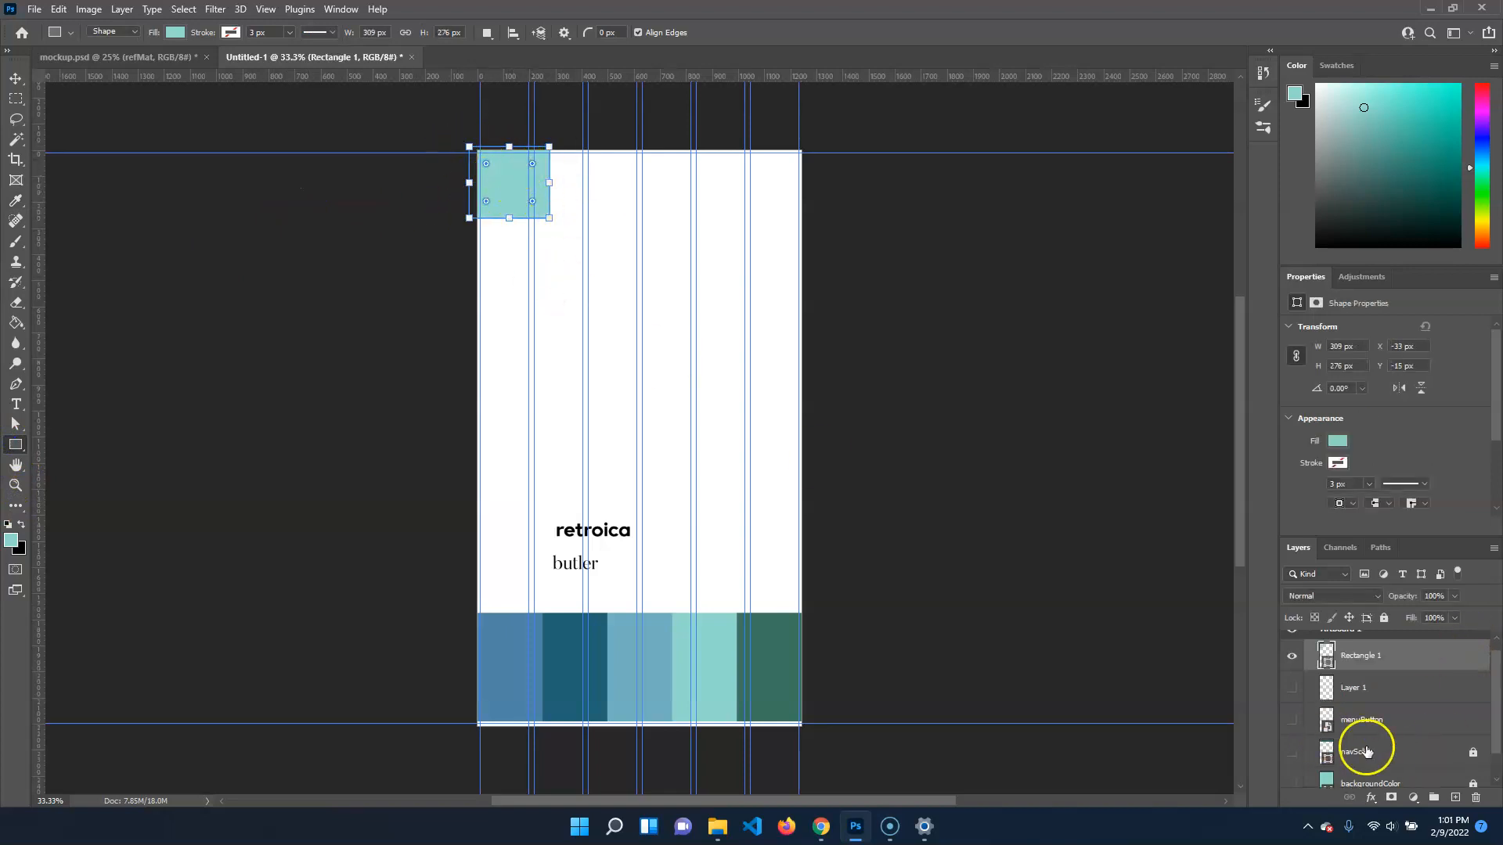
scroll(1300, 759, down, 1)
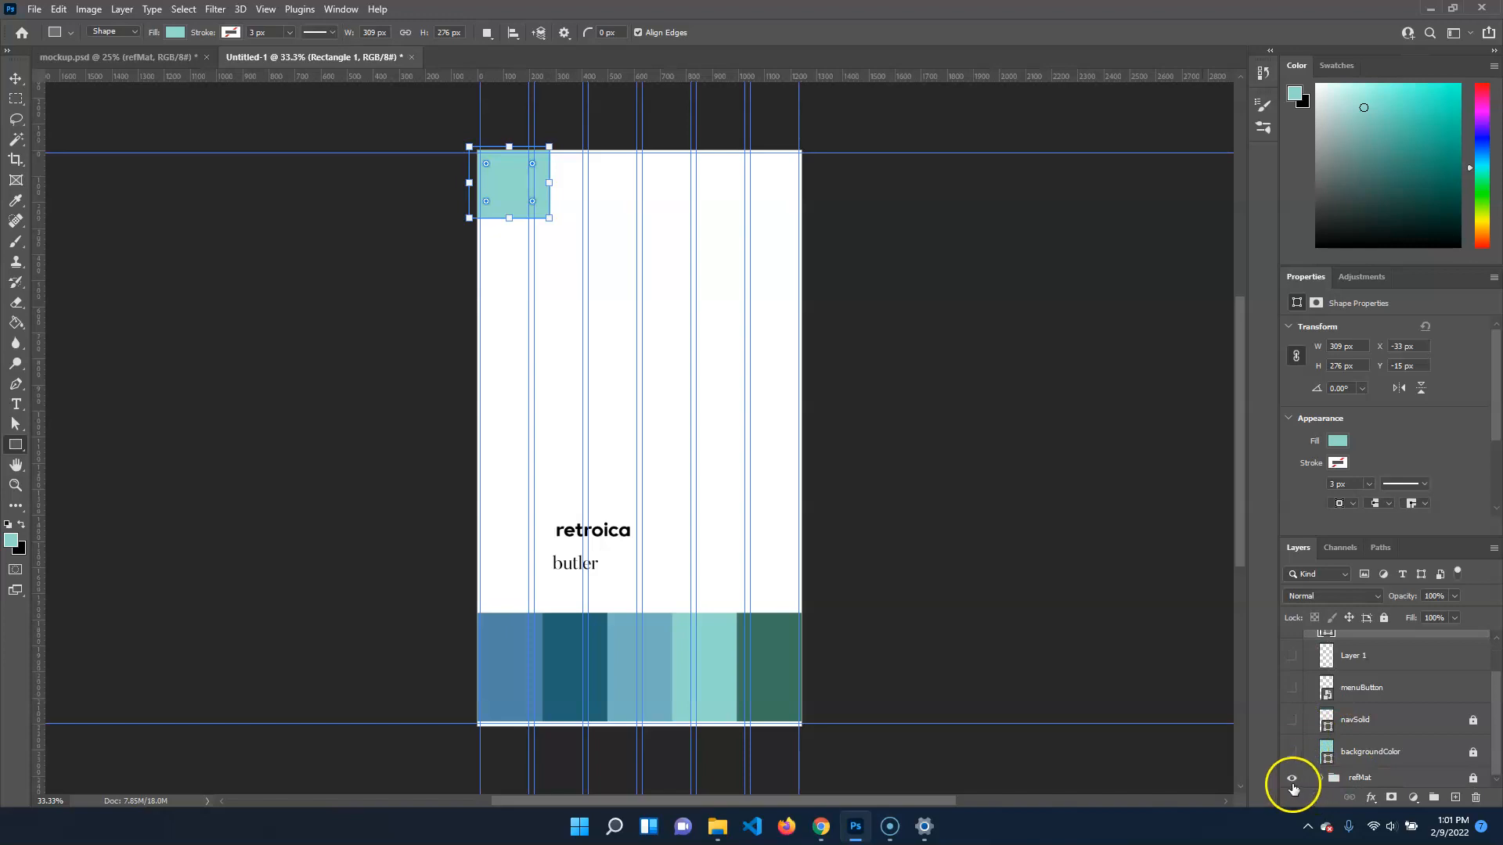
click(1292, 779)
drag(1291, 750, 1291, 658)
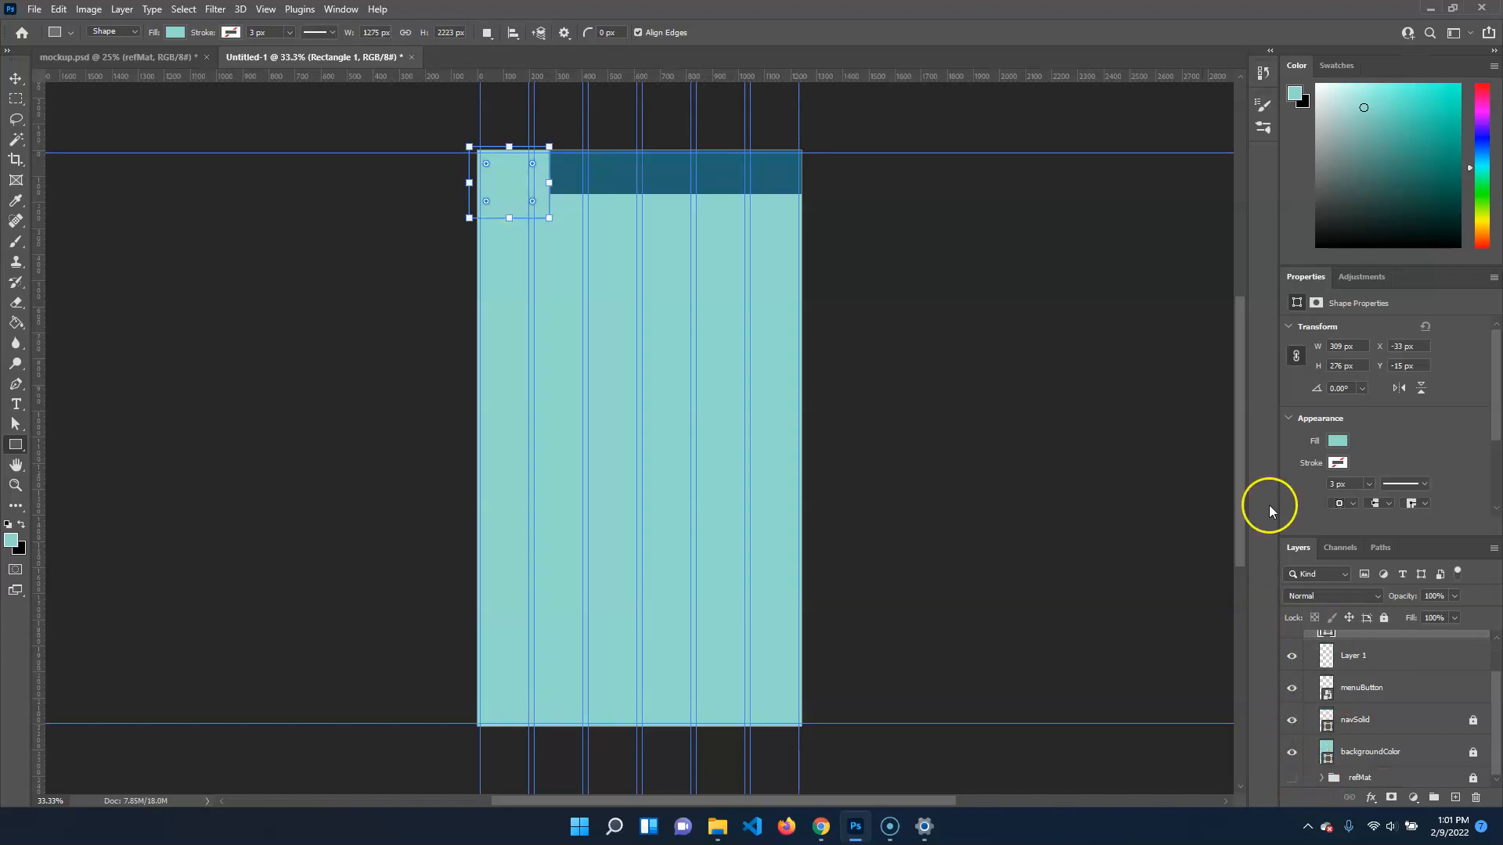
Try clipping the turquoise rectangle to the empty Layer 1
scroll(1375, 656, up, 1)
click(1366, 678)
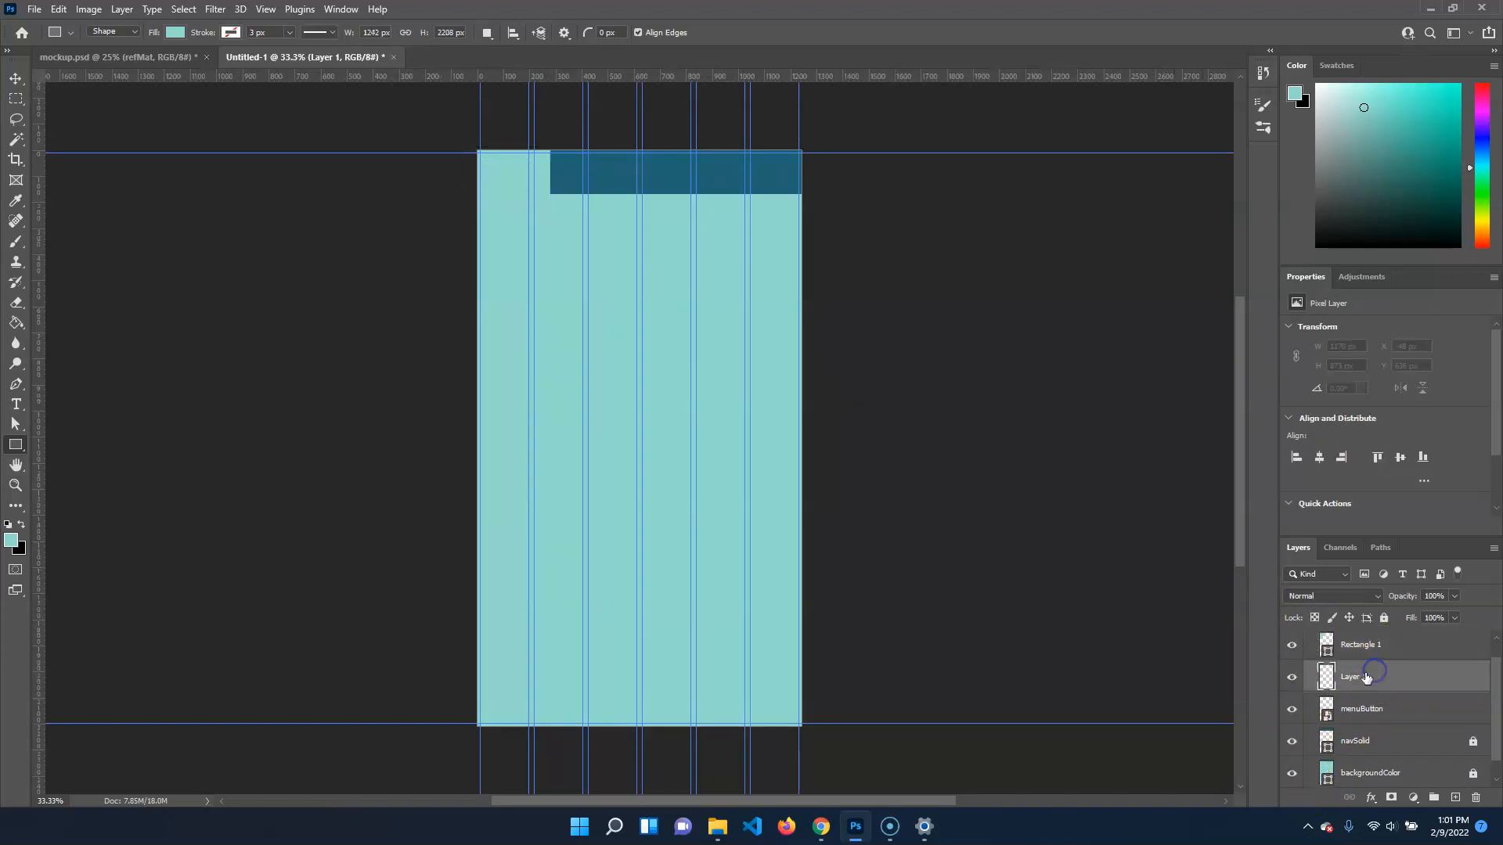
scroll(1379, 674, up, 1)
click(1383, 671)
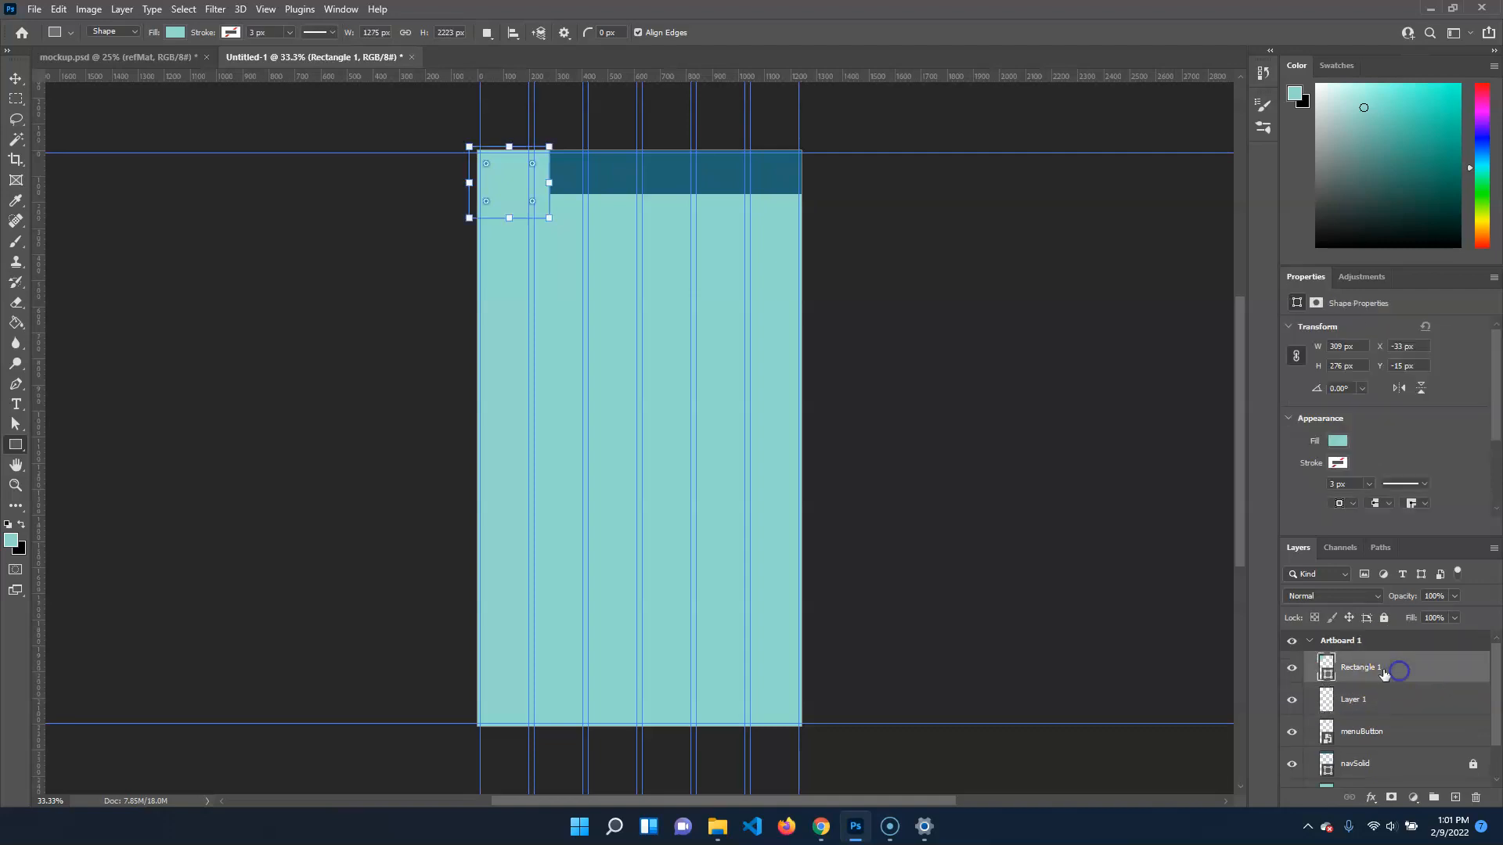
right_click(1403, 669)
click(1283, 445)
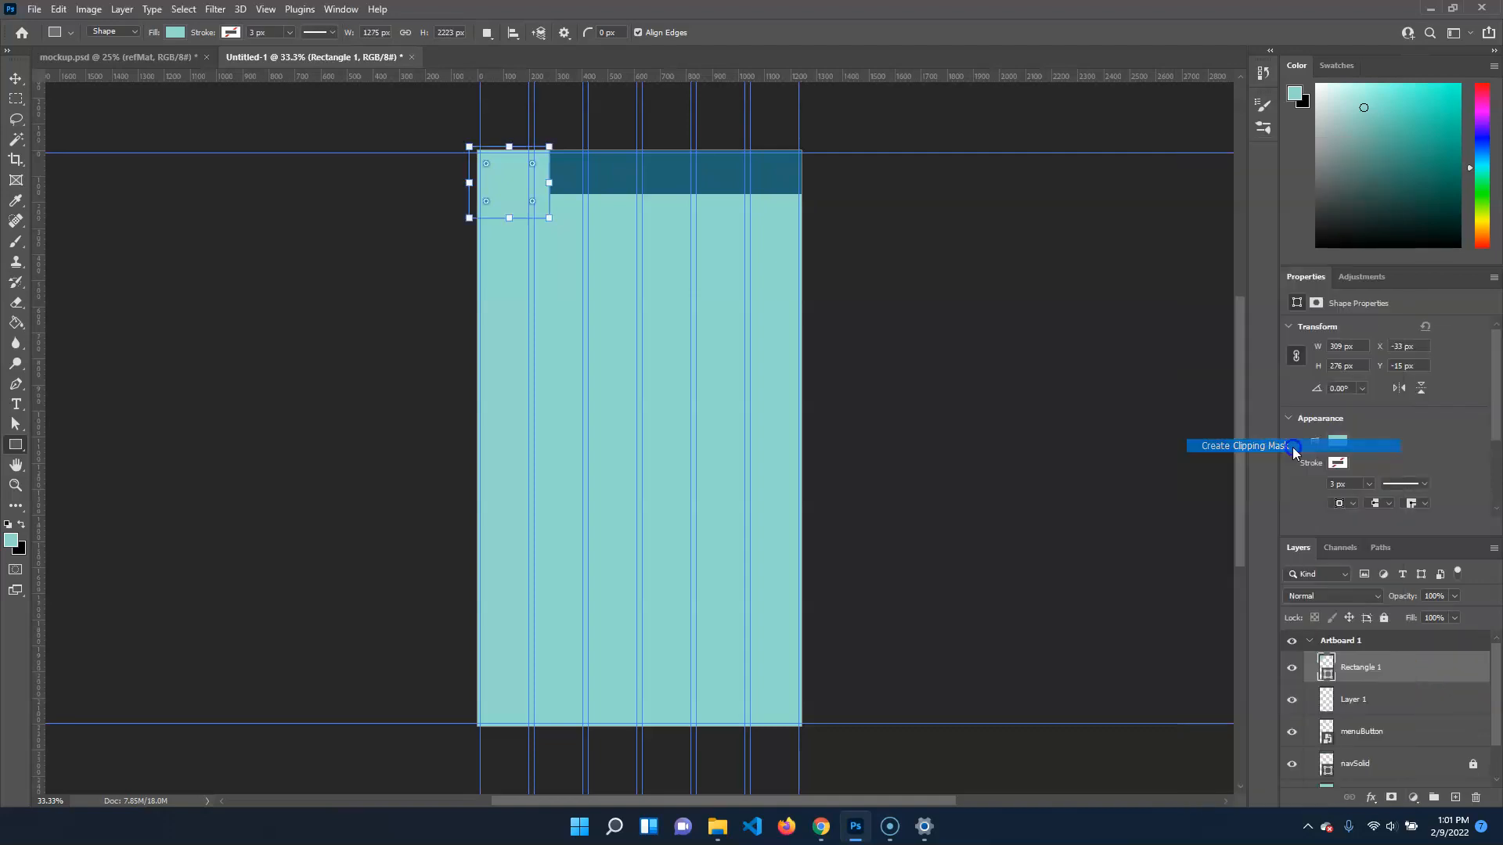
click(1403, 698)
click(1293, 703)
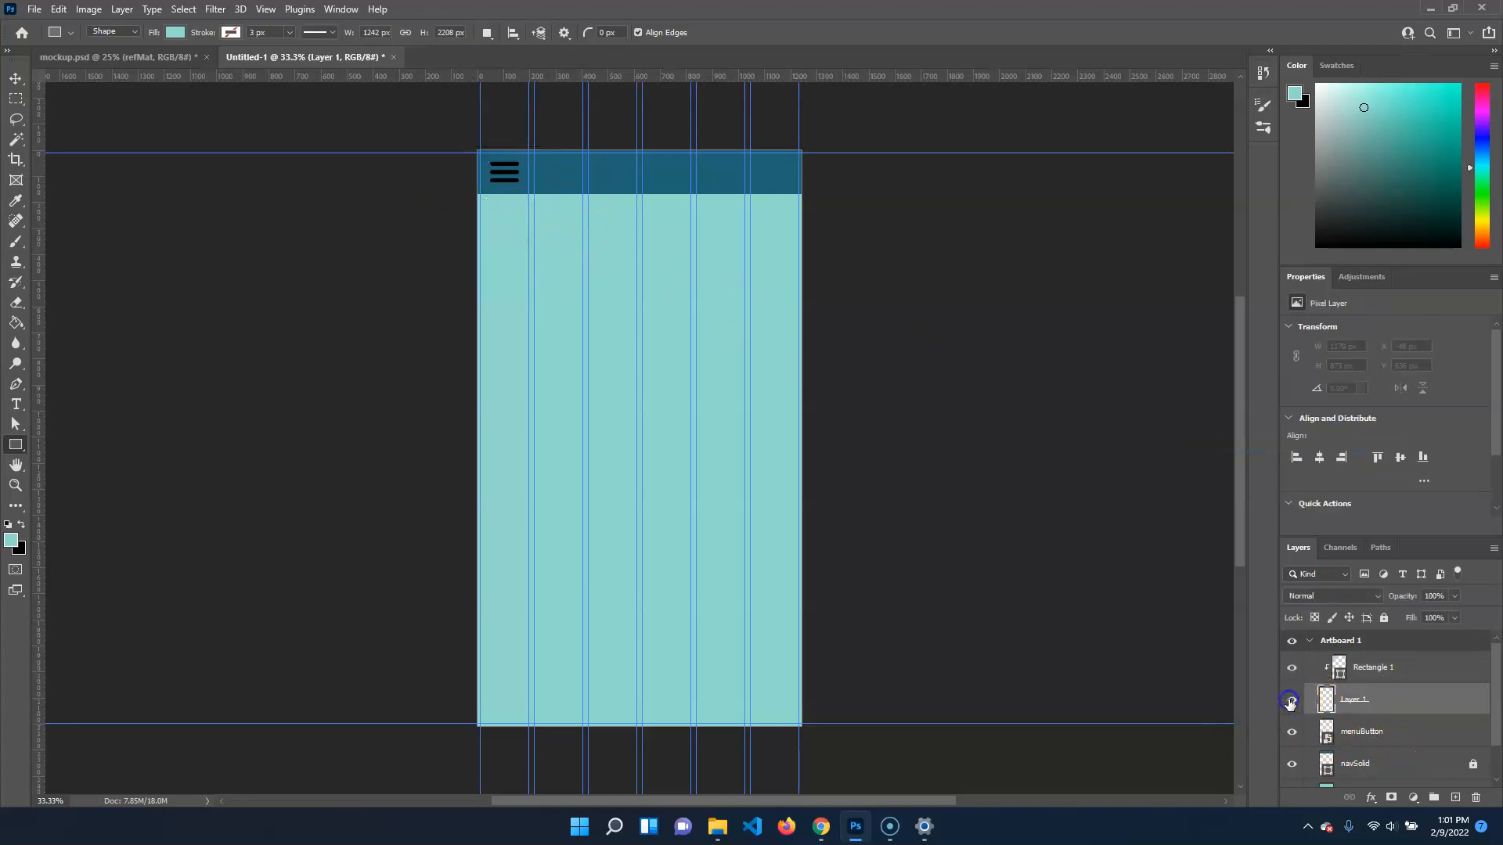
click(1407, 667)
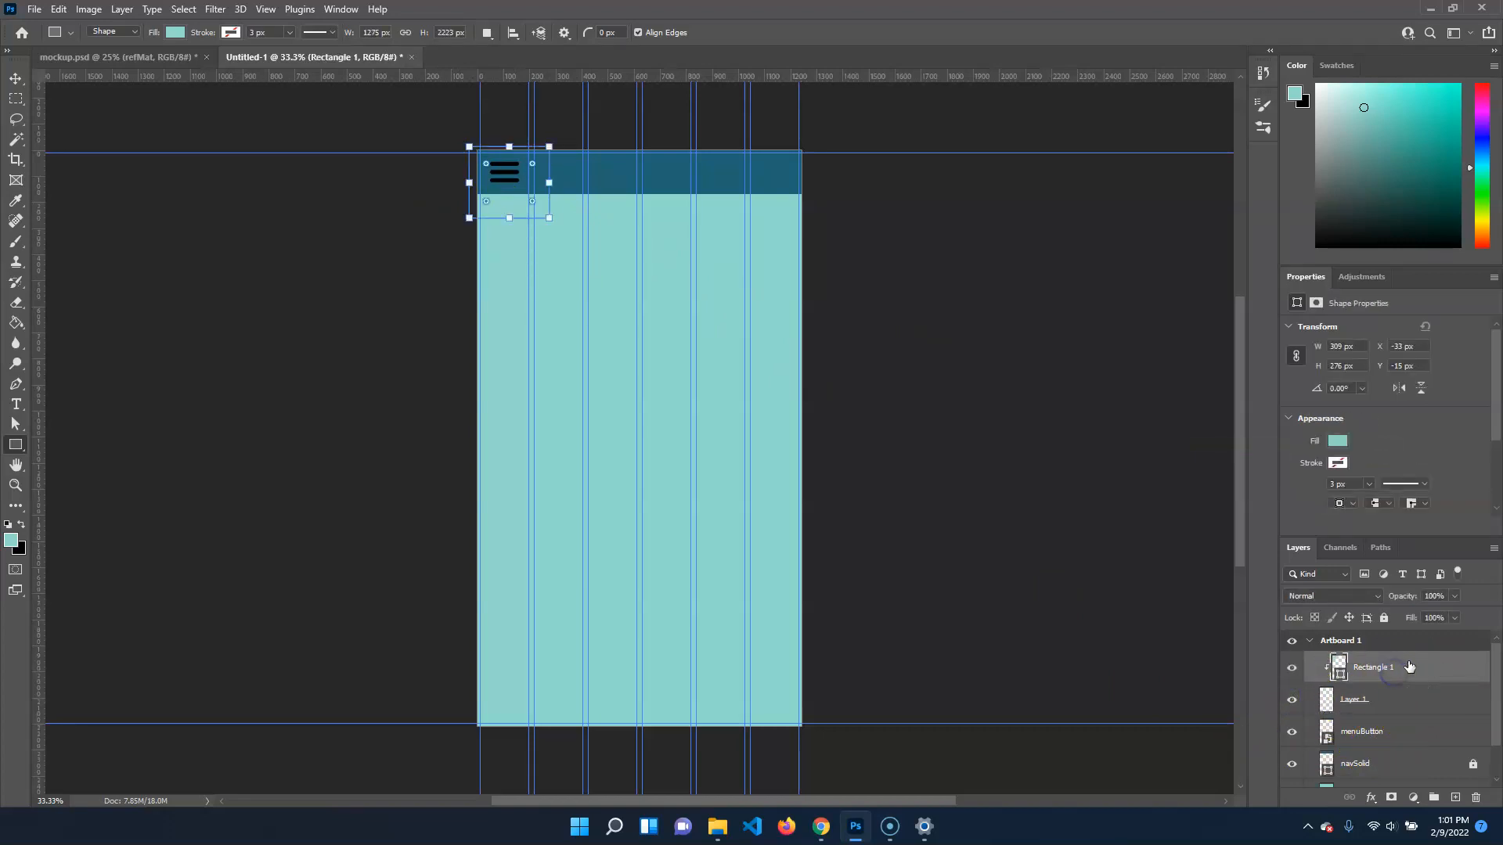
click(1381, 703)
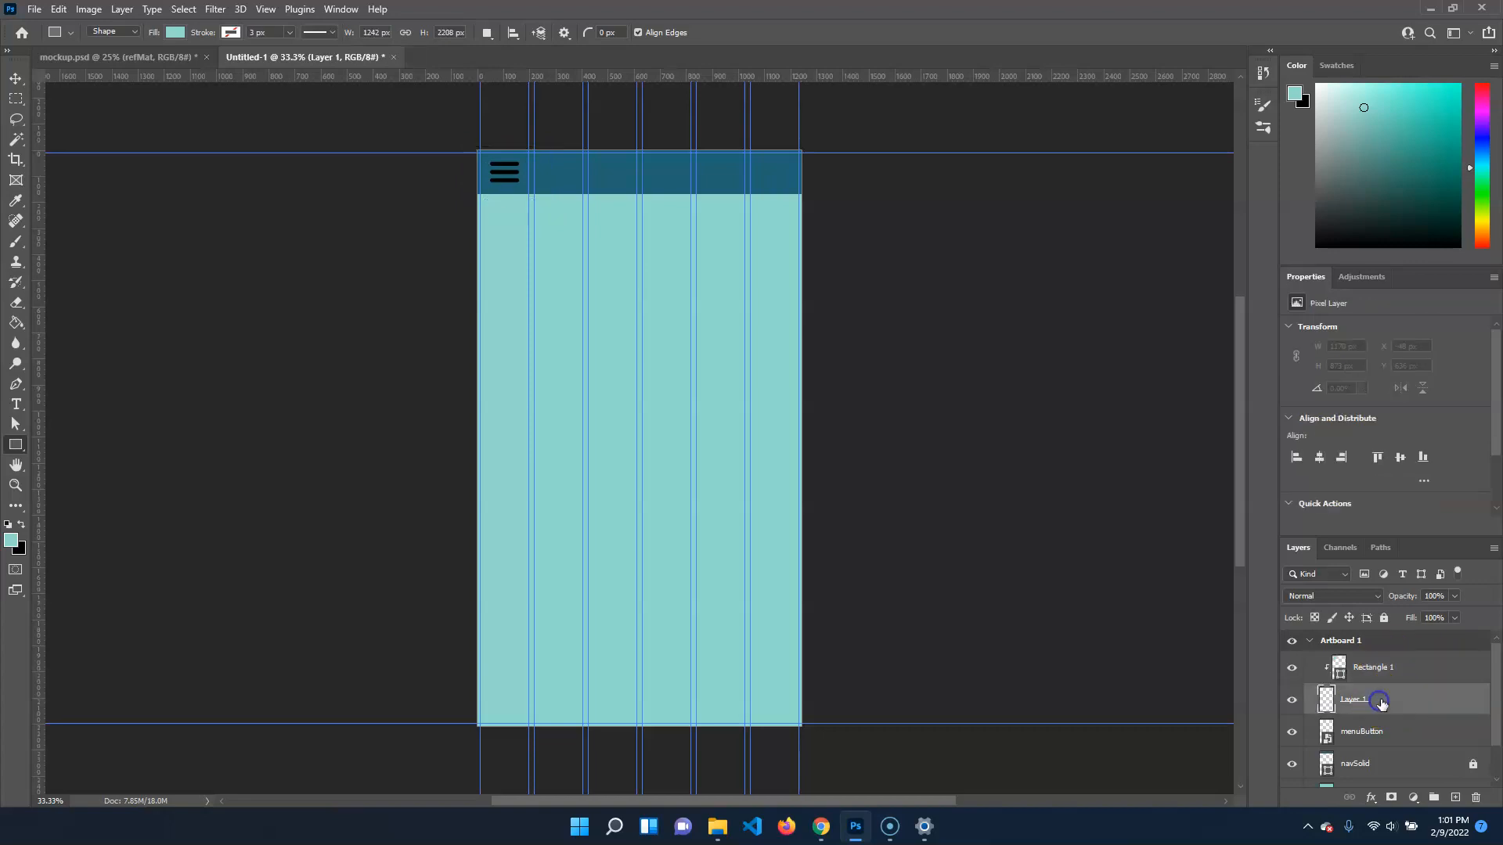
Move the turquoise rectangle directly above menuButton and clip it to that layer, hiding the empty Layer 1
click(1292, 704)
click(1291, 703)
click(1291, 705)
drag(1422, 668, 1423, 716)
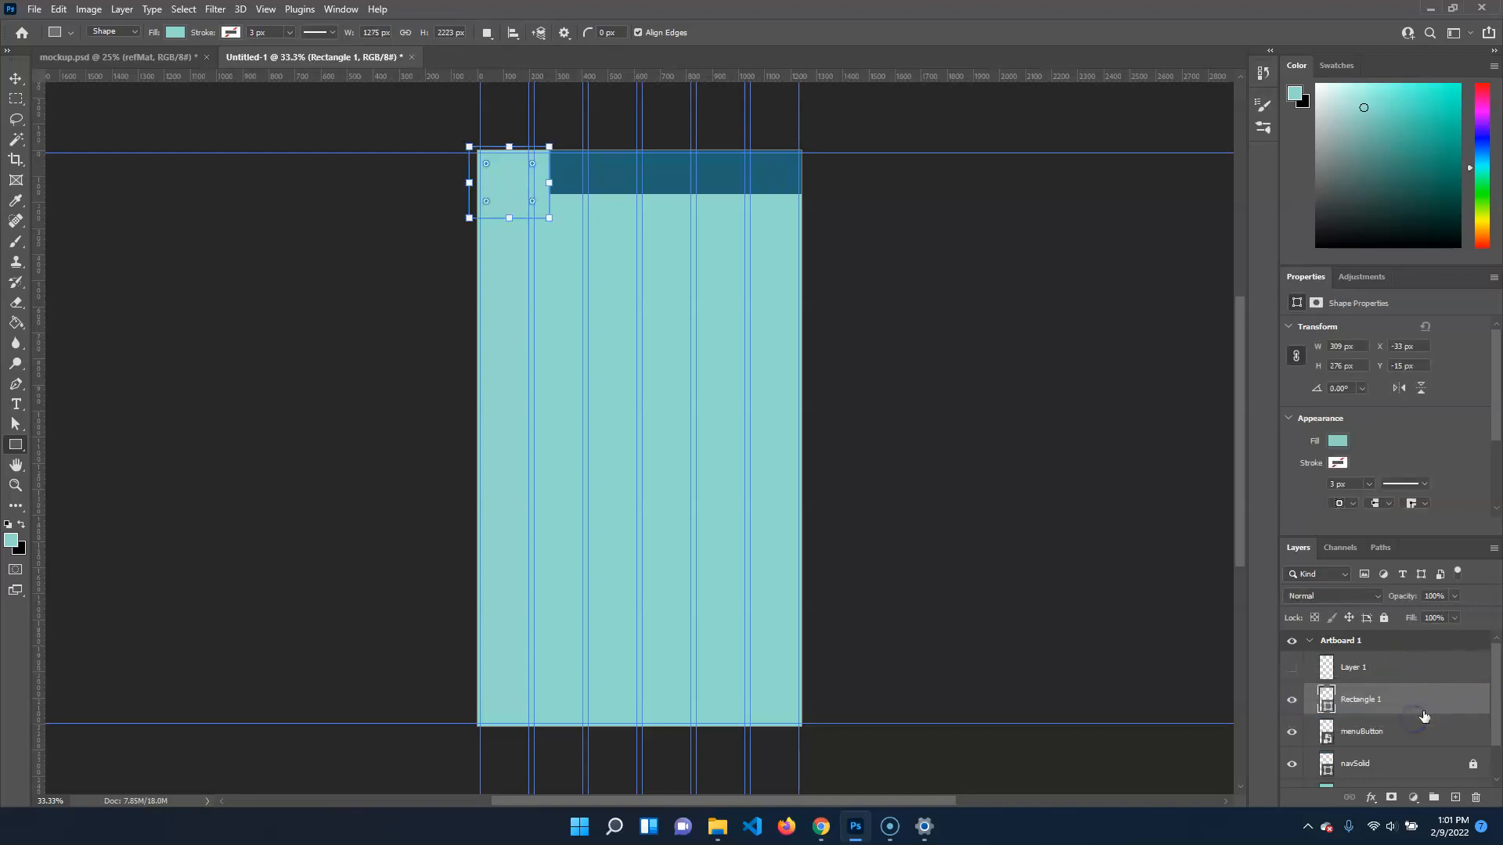
right_click(1382, 700)
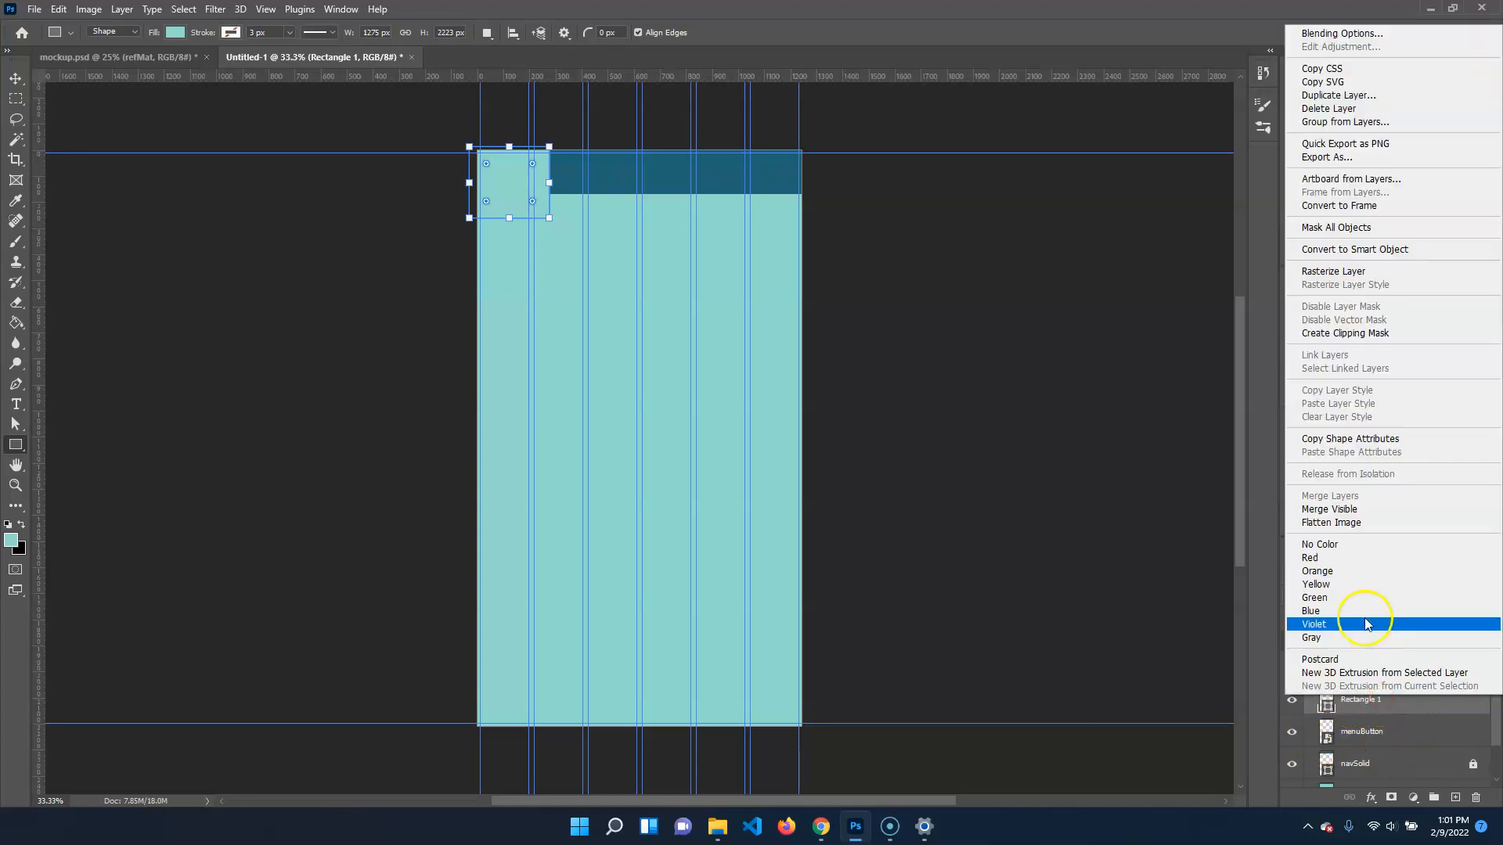
click(1345, 332)
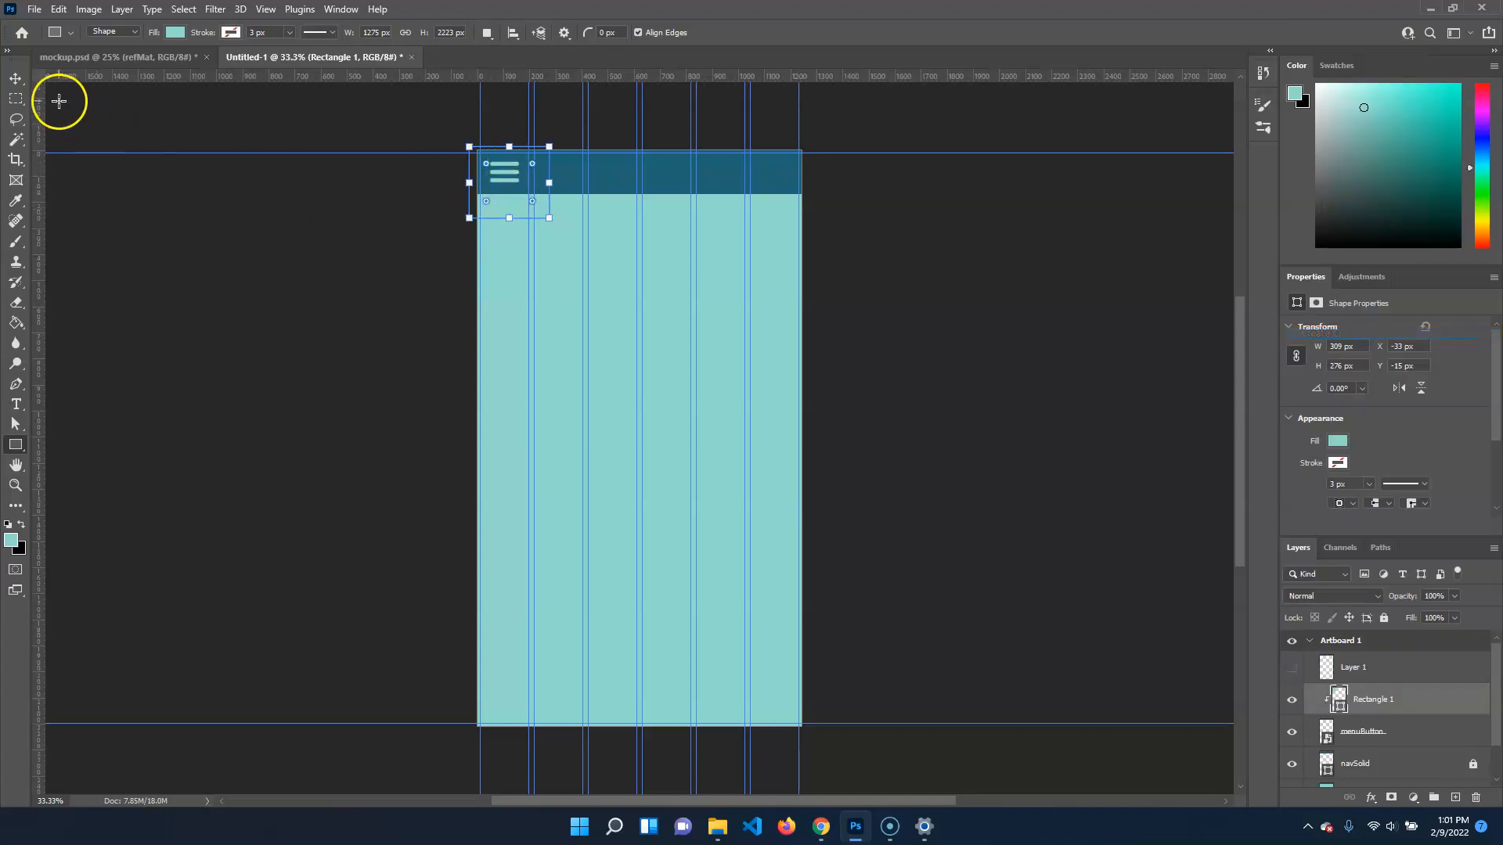
Show and unlock the refMat group, hiding the design layers above it to reveal the font samples
click(16, 79)
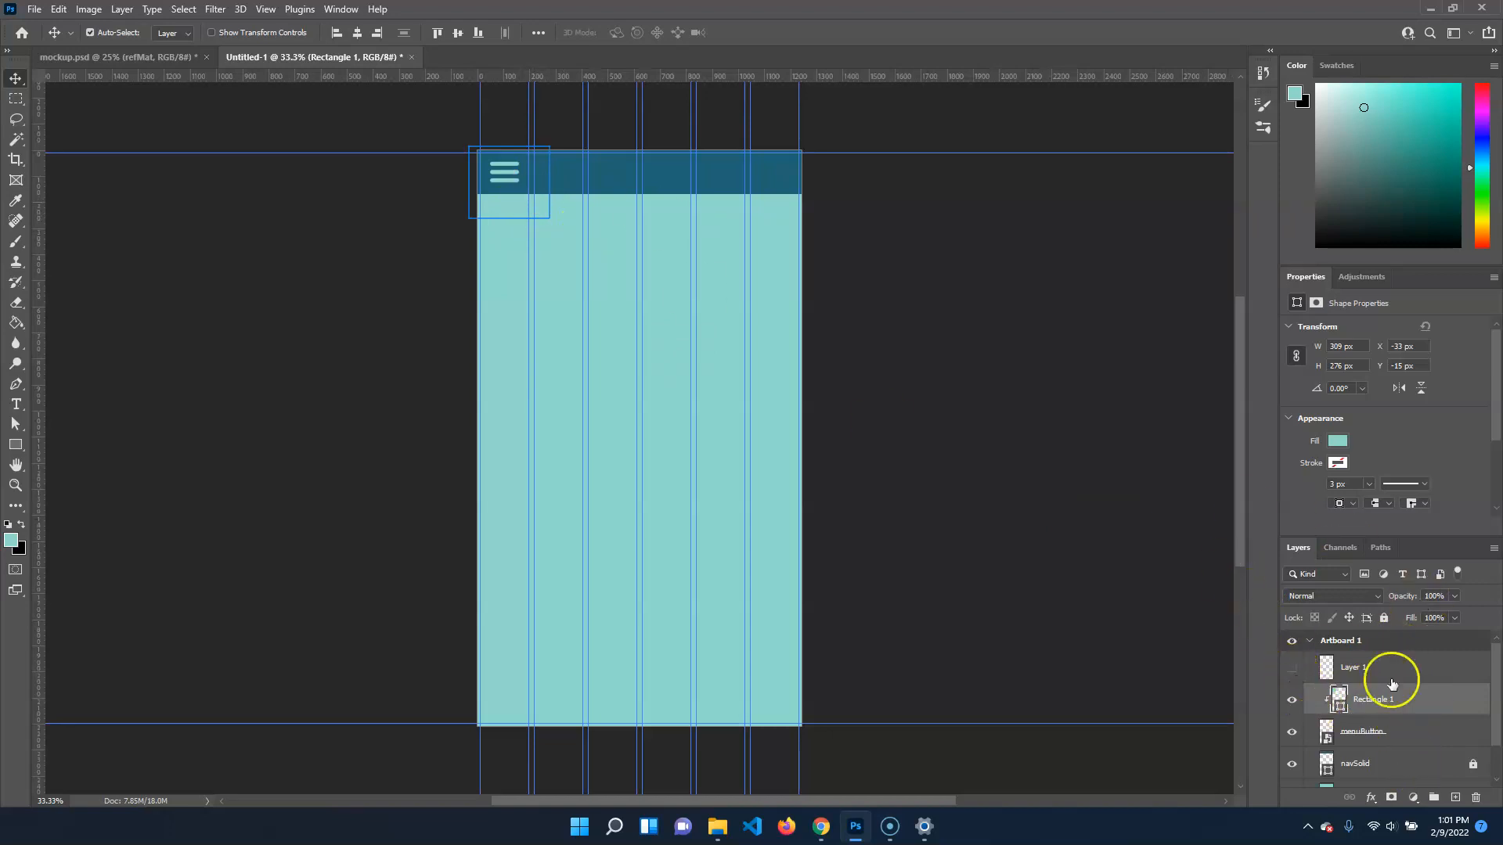
click(1344, 669)
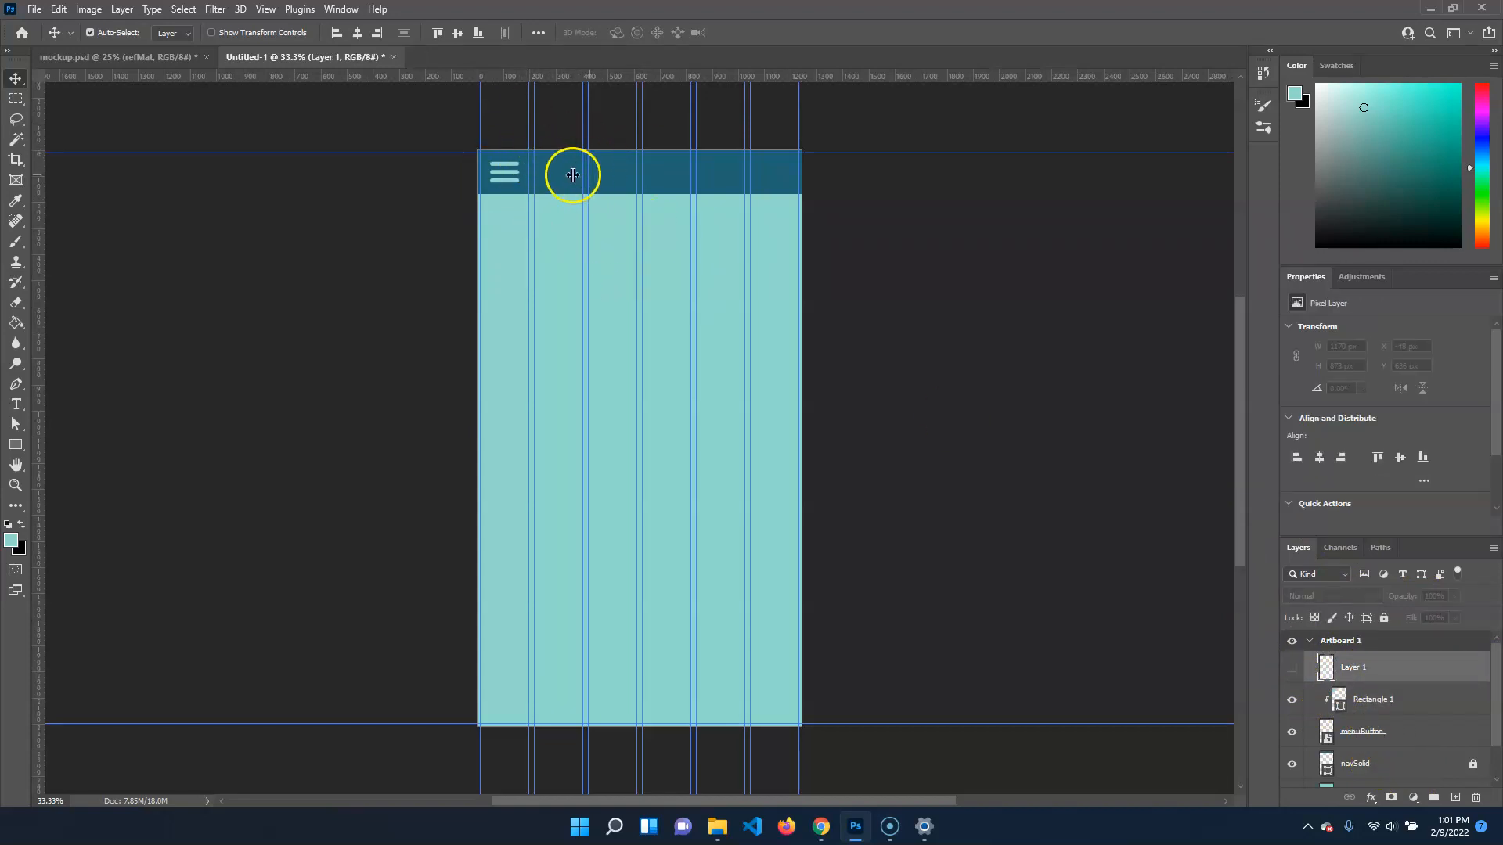
scroll(1371, 688, down, 1)
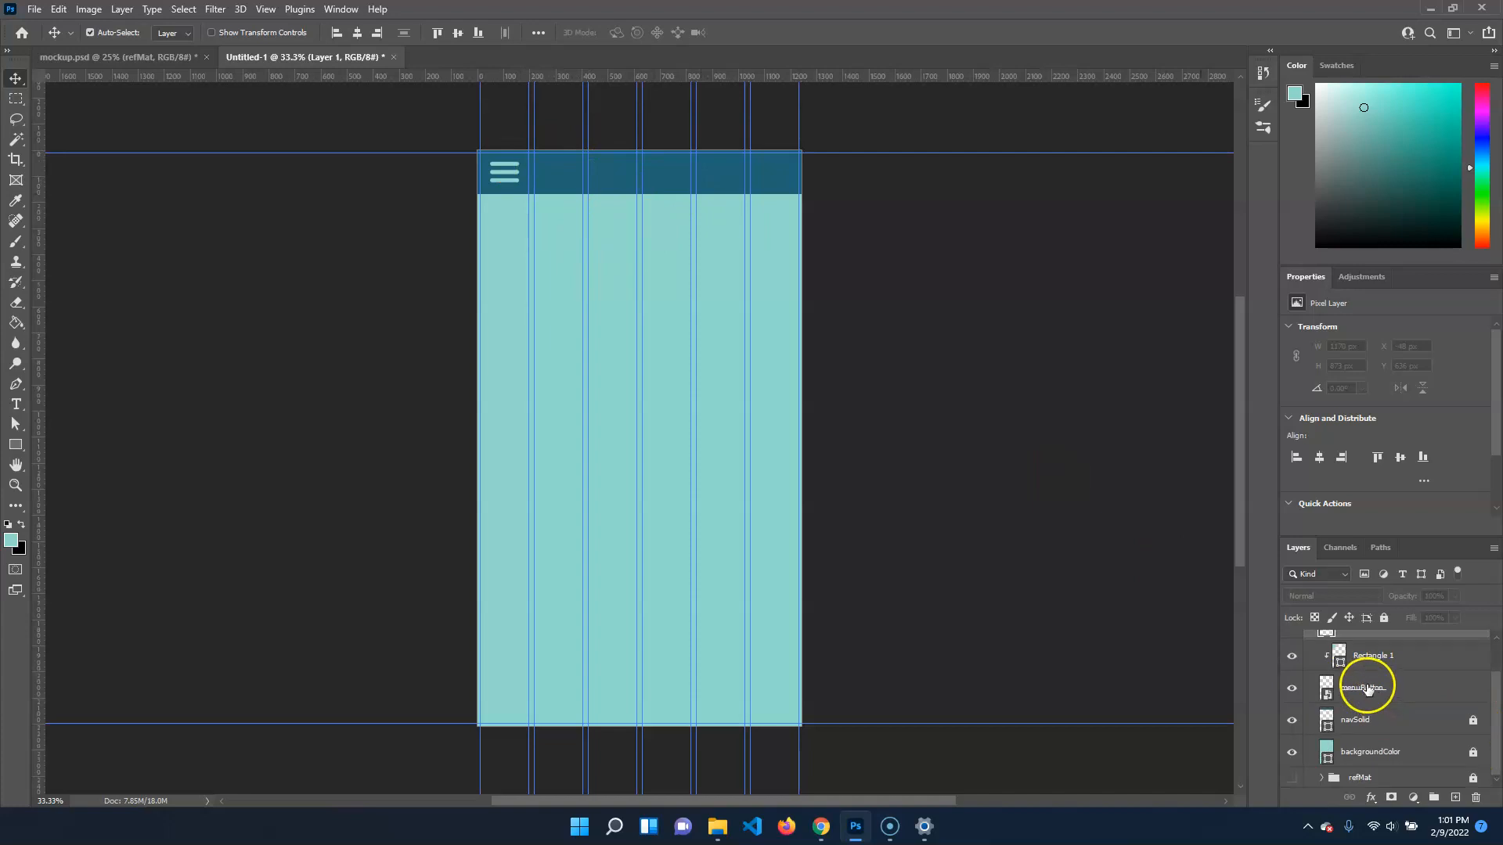
click(1292, 780)
click(1292, 780)
click(1291, 780)
click(1291, 781)
click(1292, 781)
click(1291, 780)
click(1292, 780)
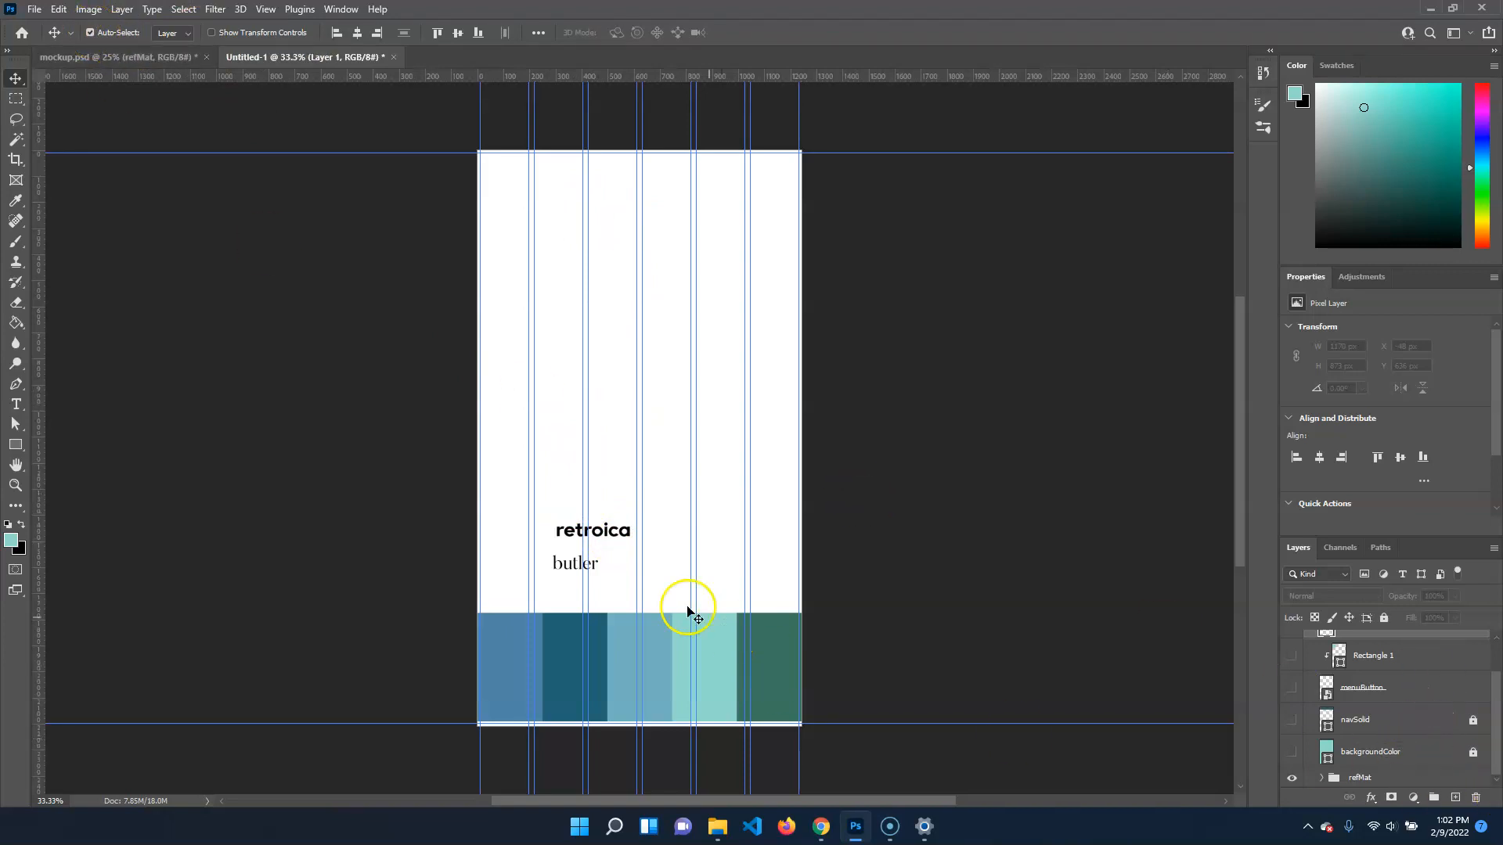
Duplicate the retroica sample text just above the original and move the copy's layer out of the refMat group
click(625, 542)
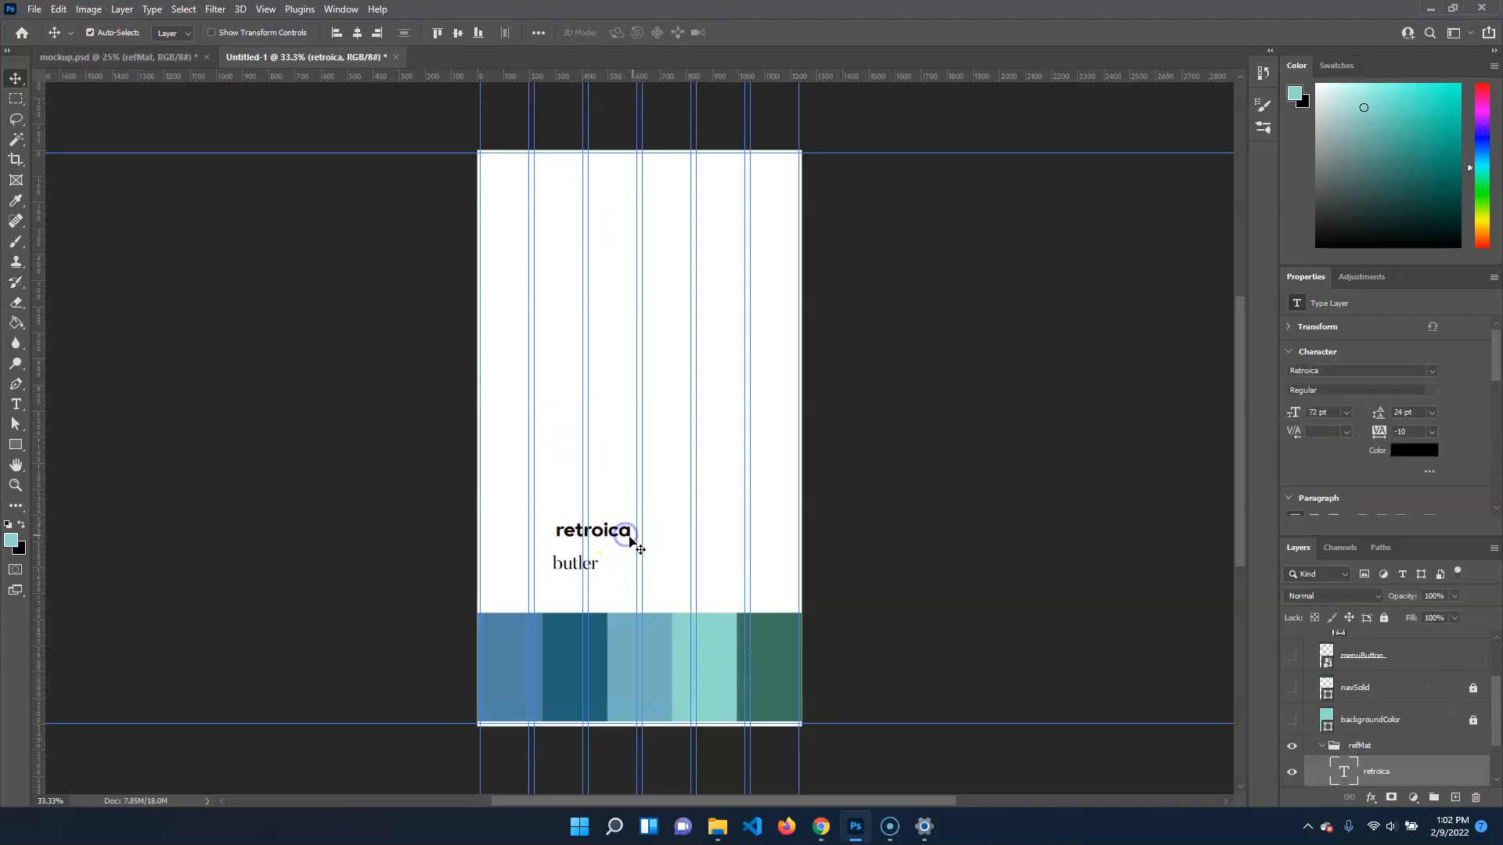
key(alt)
drag(627, 537, 625, 460)
click(585, 459)
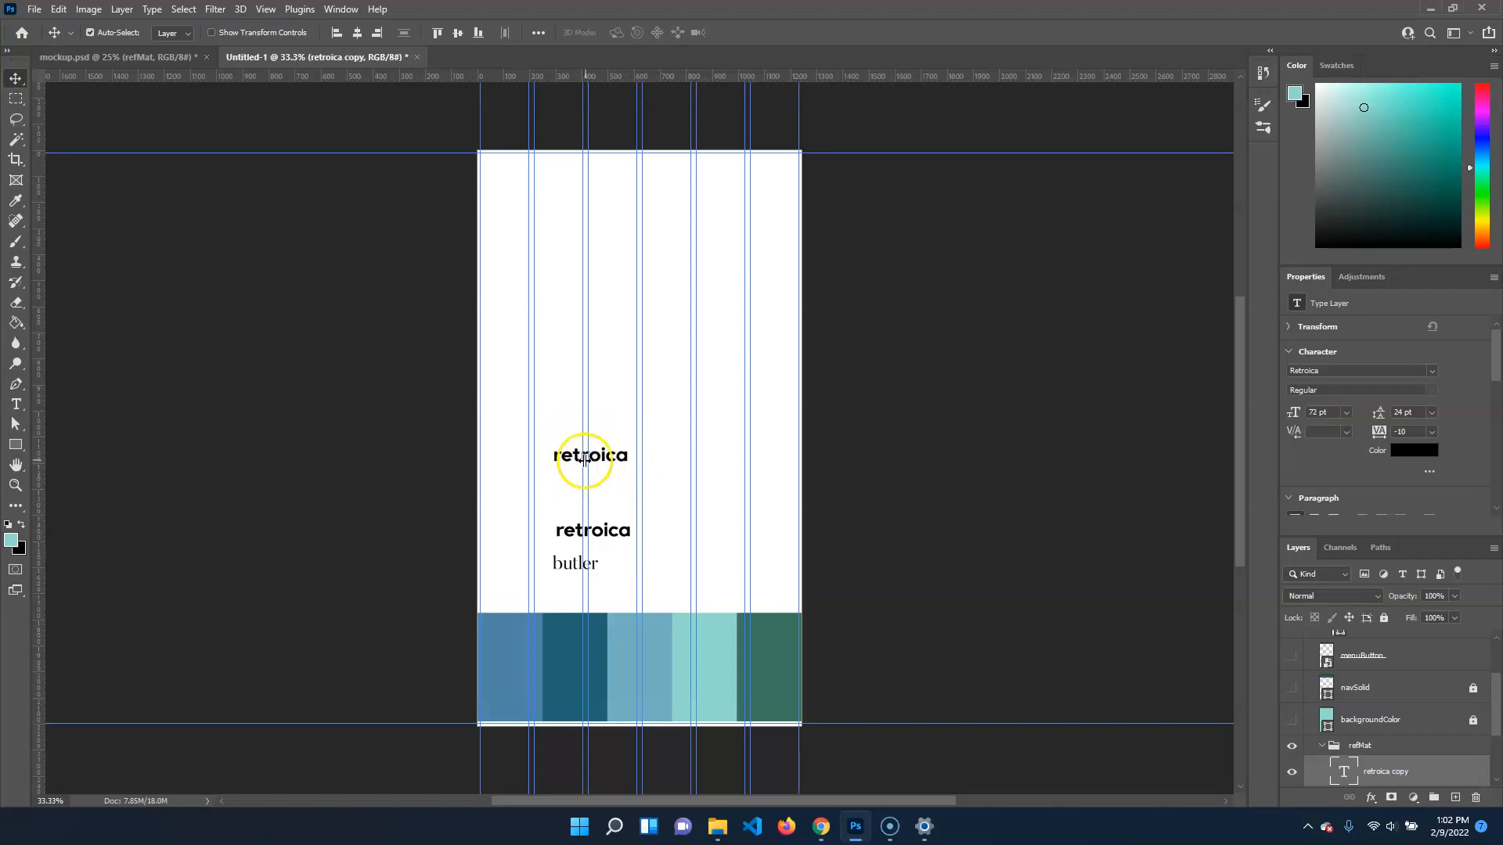
drag(1370, 771, 1402, 662)
scroll(1322, 753, down, 4)
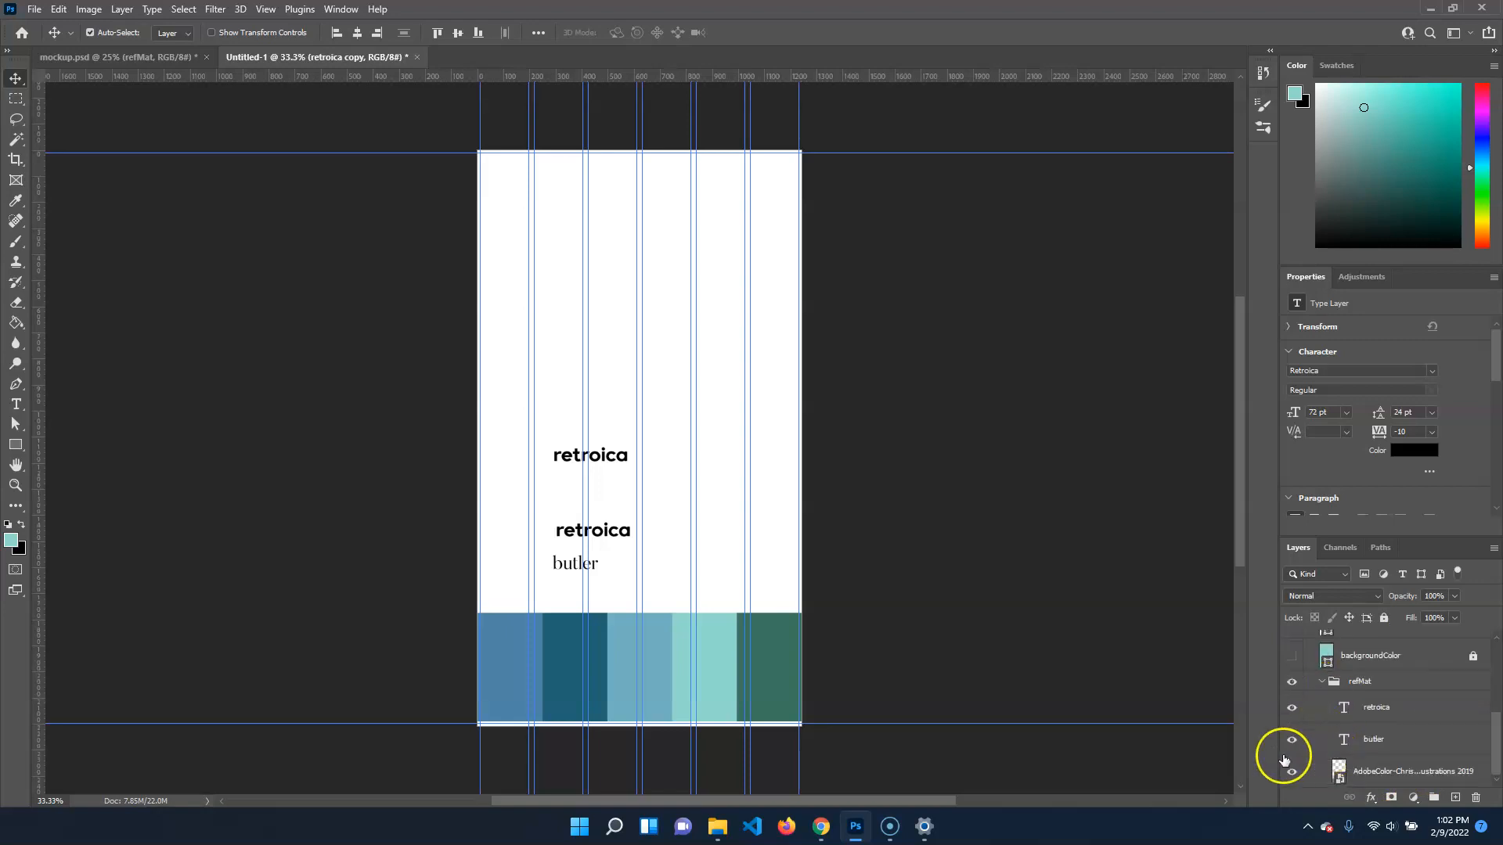
Collapse and hide the refMat group, and show the design layers above it again
scroll(1314, 740, up, 1)
click(1293, 748)
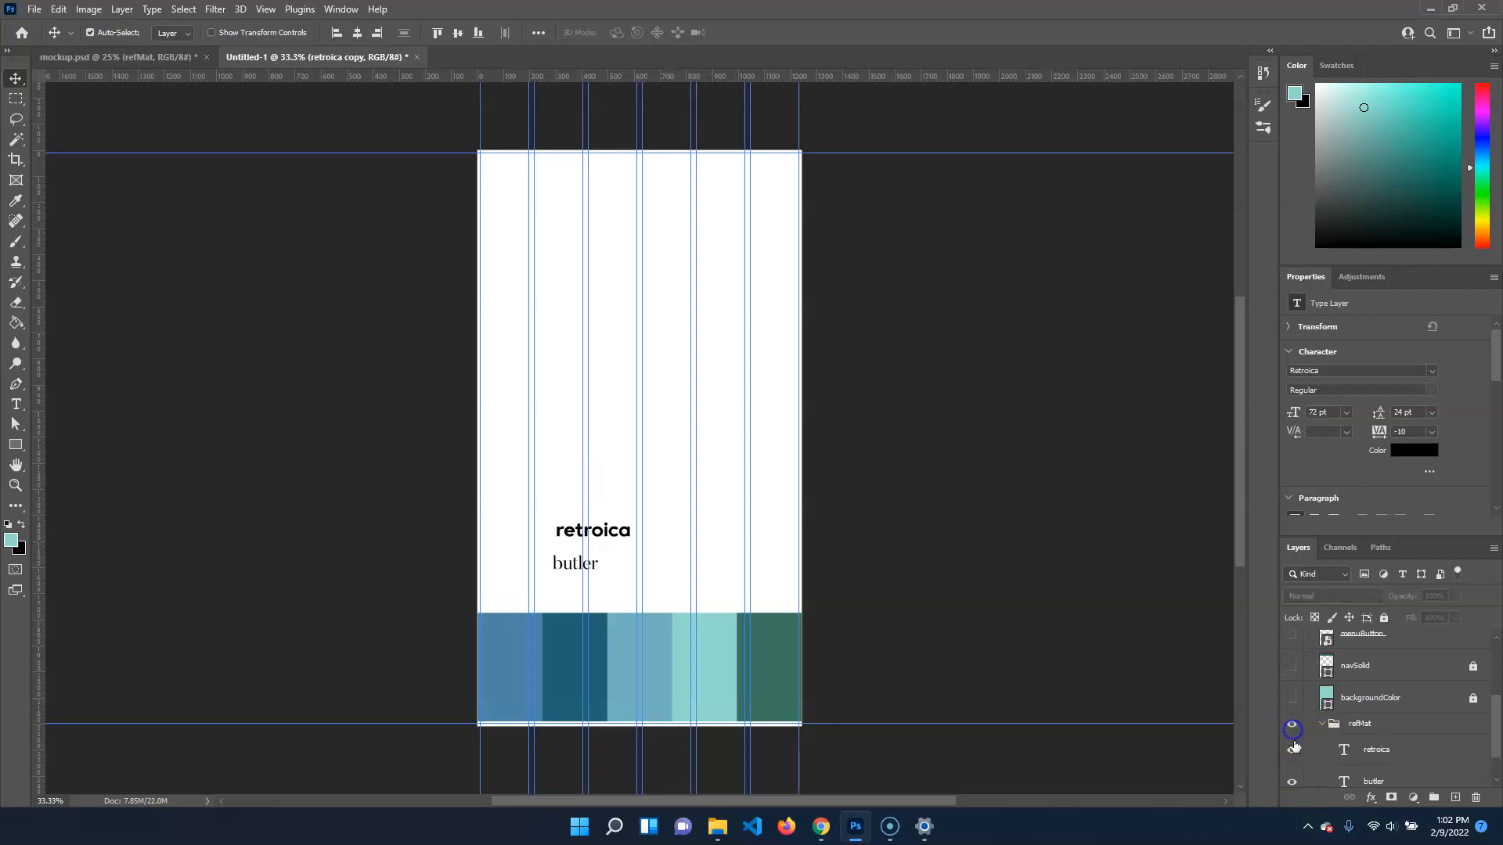
click(1293, 729)
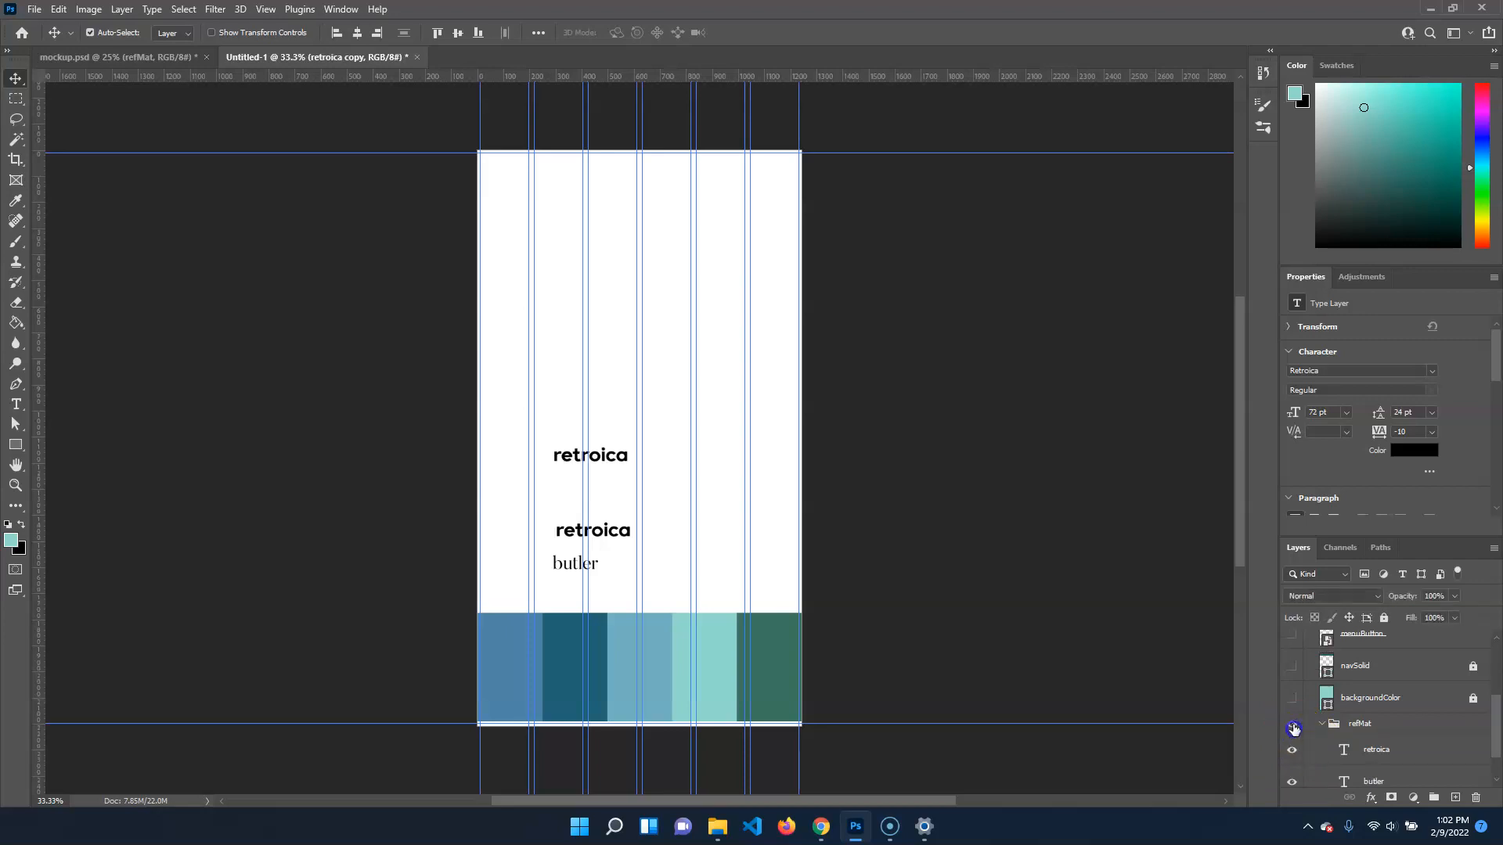
click(1293, 727)
click(1293, 727)
click(1322, 730)
click(1292, 778)
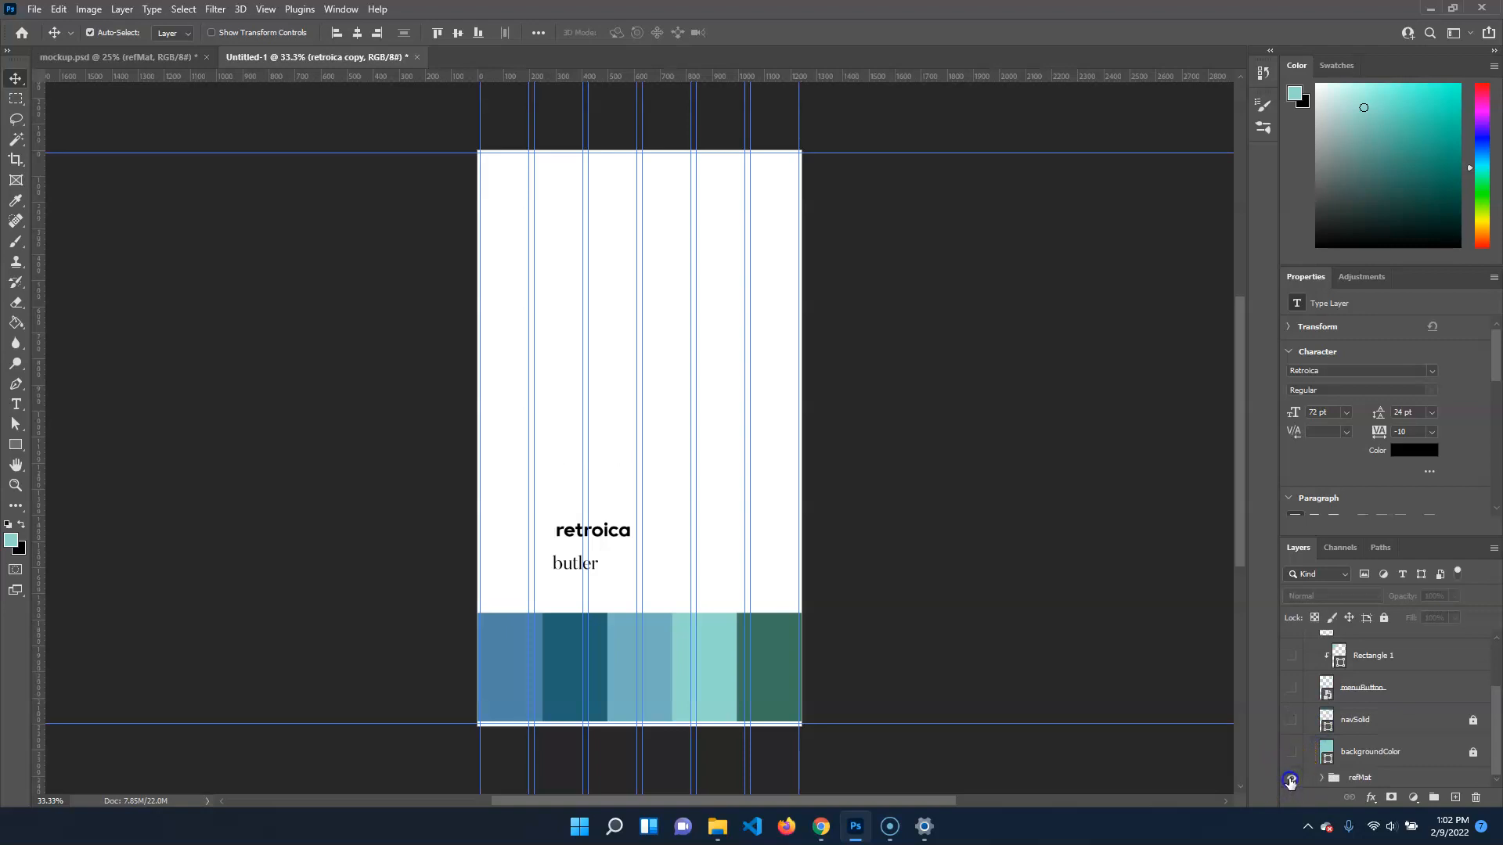
click(1291, 780)
click(1295, 753)
drag(1299, 643, 1300, 579)
scroll(1313, 716, up, 1)
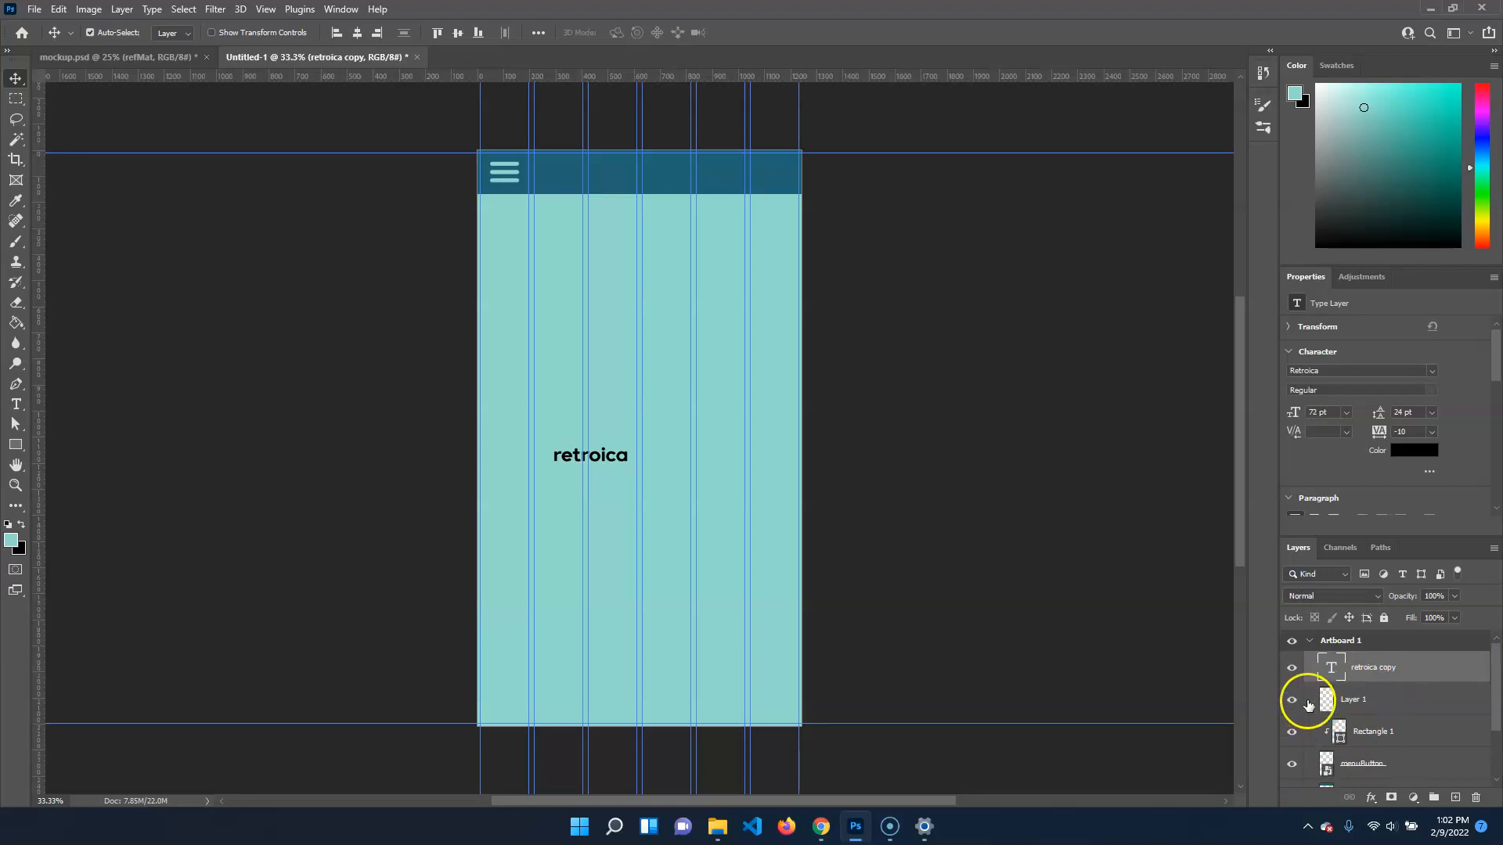
Replace the wording of the retroica copy text layer with "illusidate"
click(1361, 703)
click(1394, 671)
key(t)
click(613, 458)
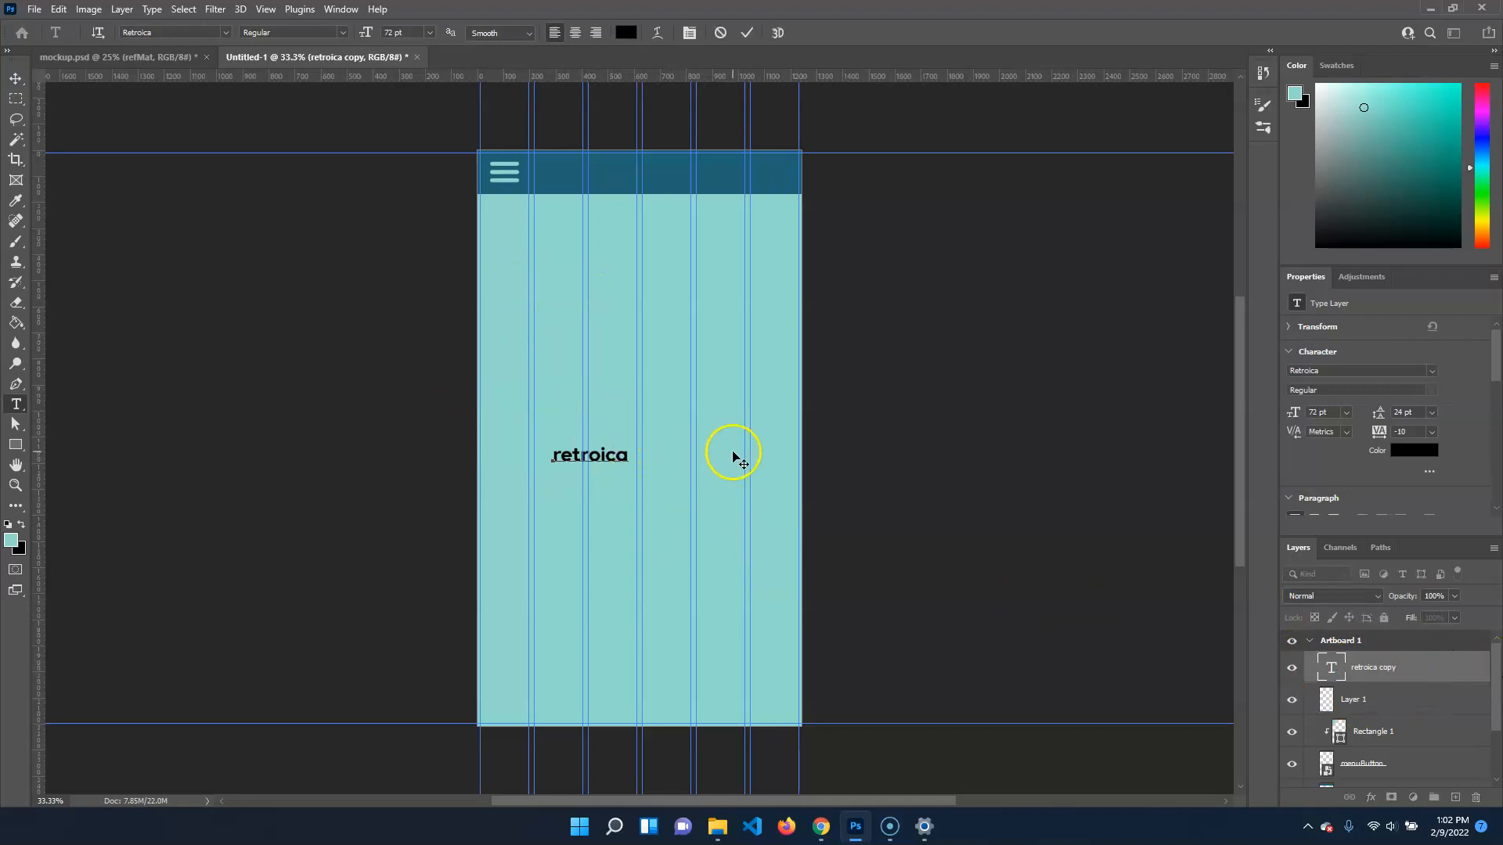
key(ctrl+a)
click(735, 458)
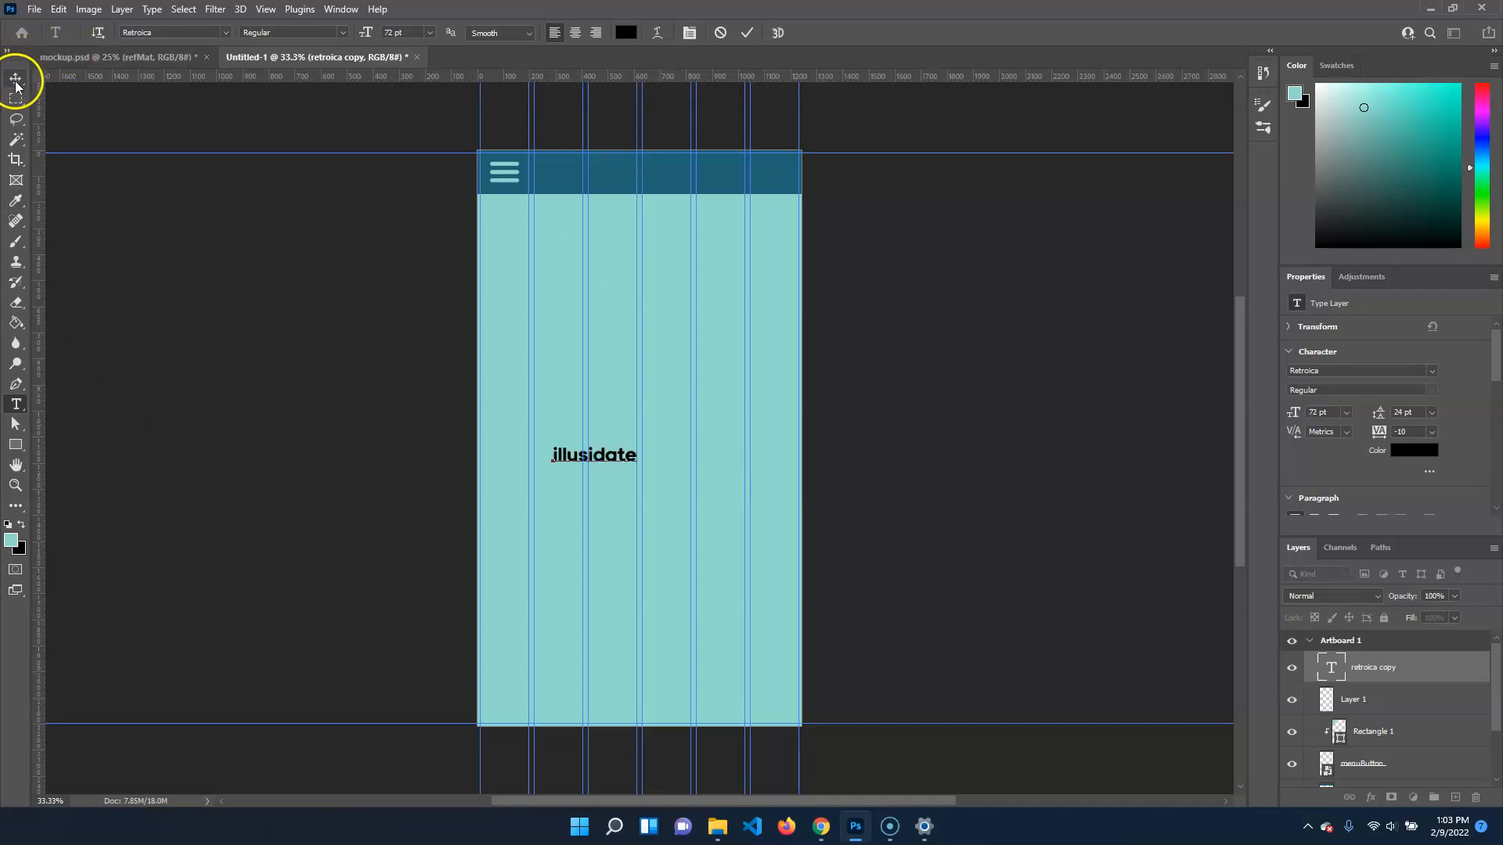
Change the color of the illusidate text to white
double_click(608, 444)
click(625, 34)
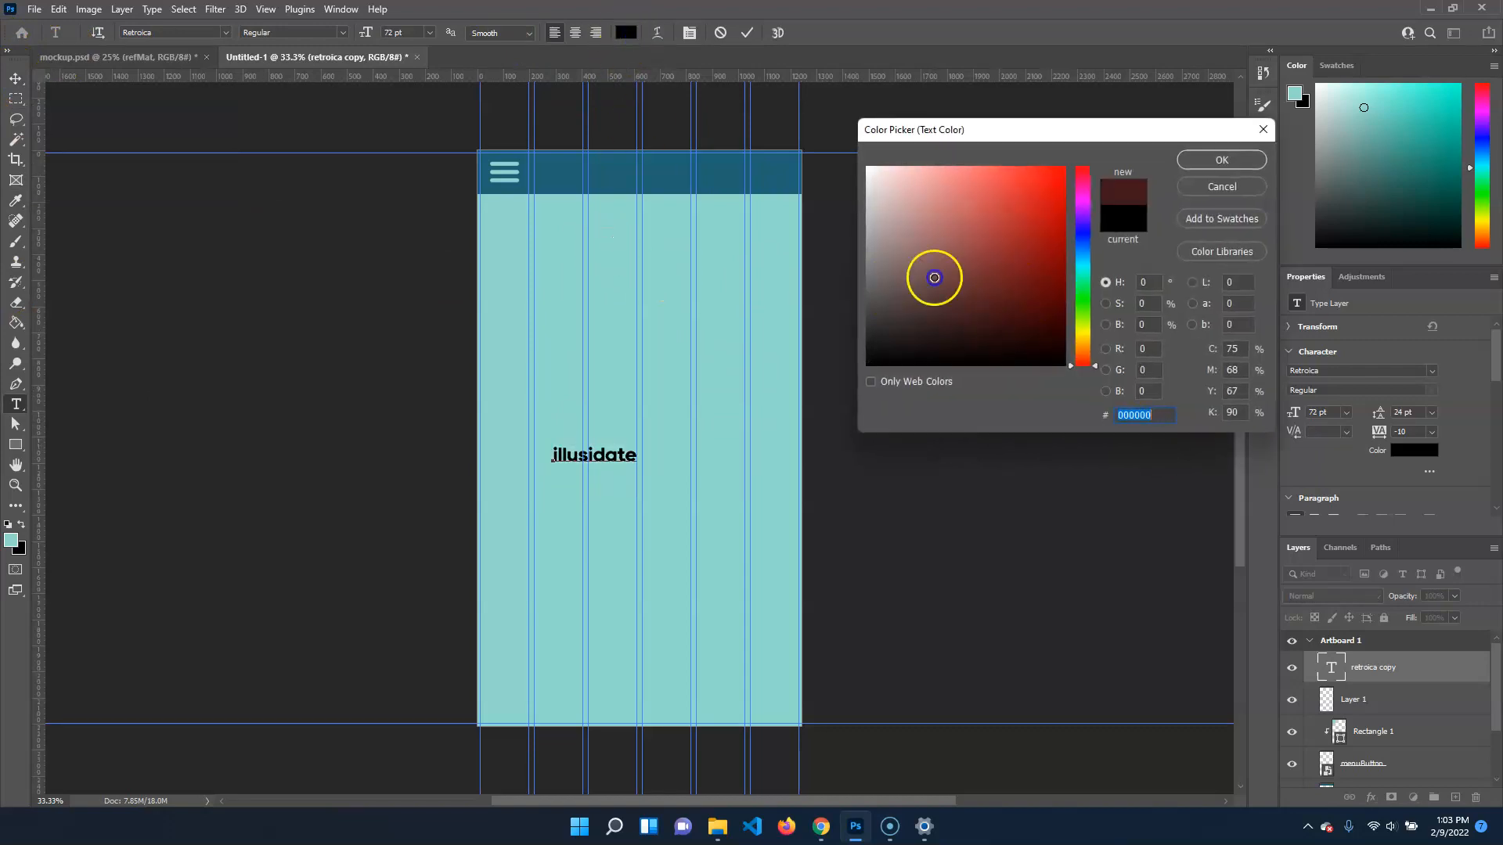
drag(932, 275, 867, 161)
click(1236, 166)
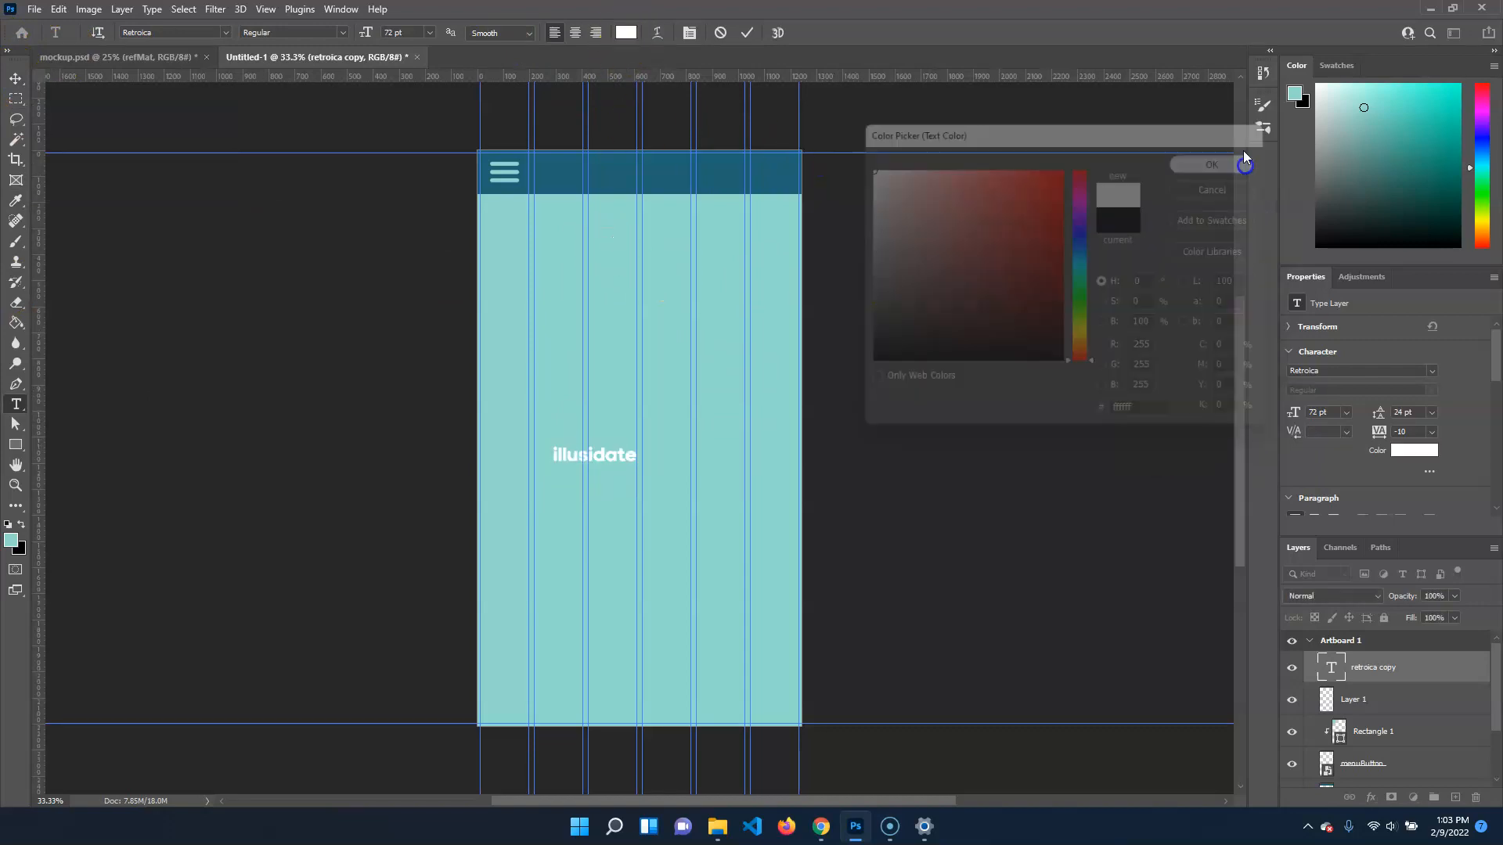
Move the illusidate title into the navigation bar, starting at the artboard's middle column guide
click(11, 85)
drag(621, 460, 617, 170)
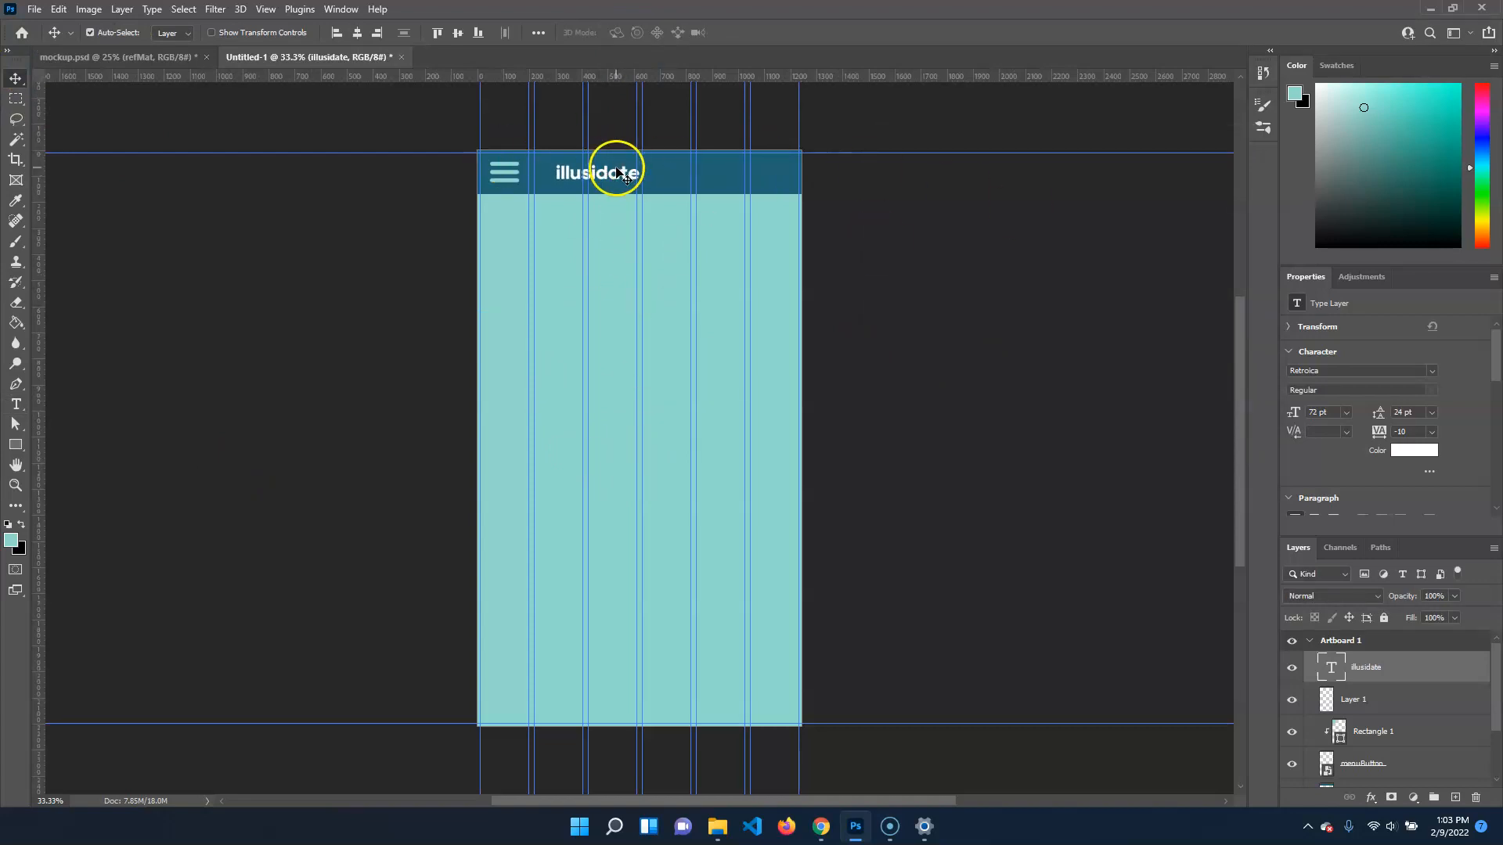
drag(622, 175, 702, 180)
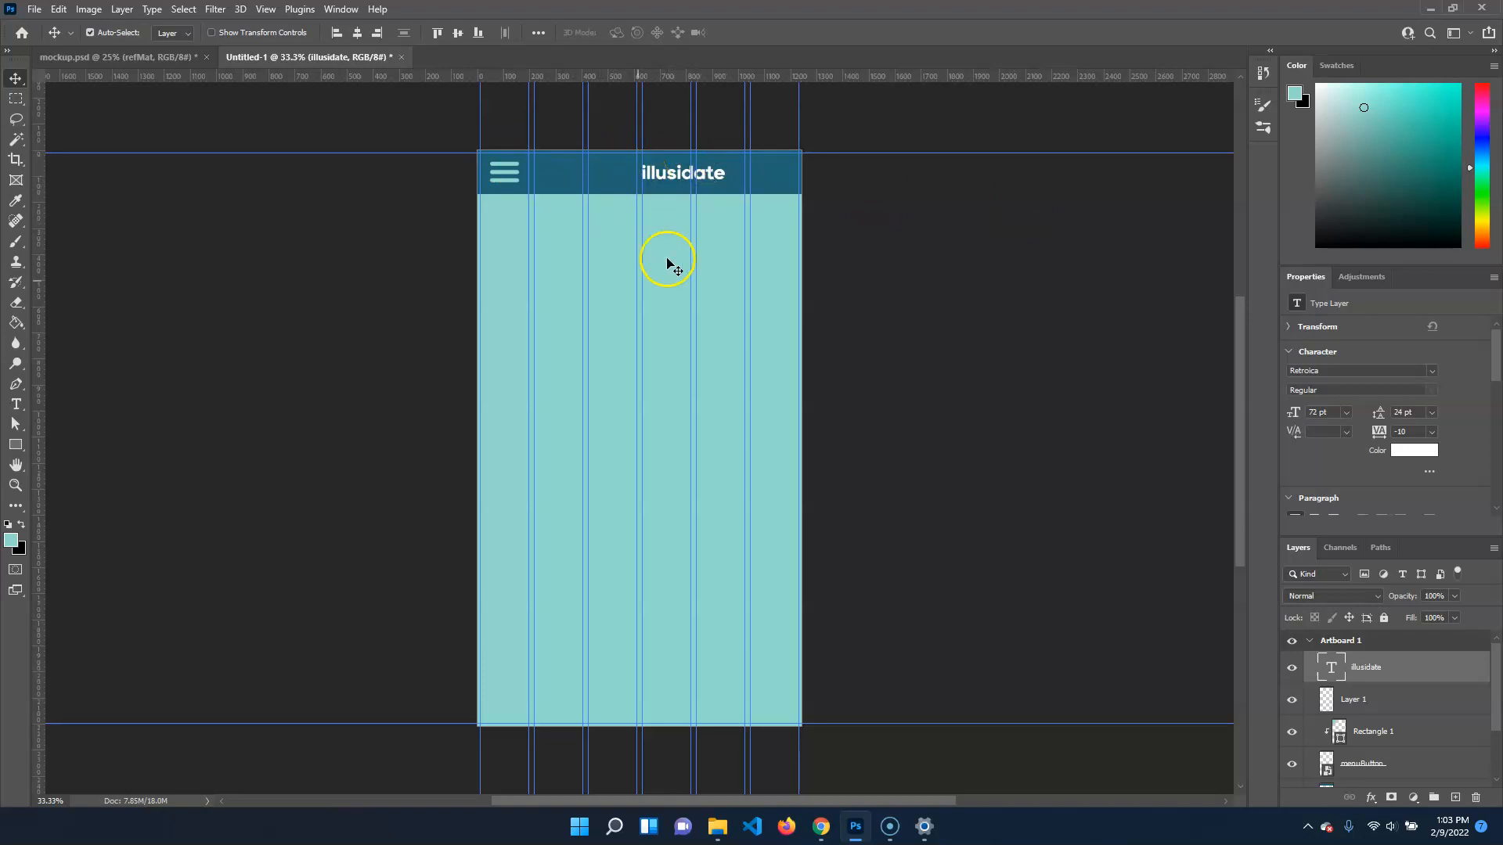
Place illusidateLogoOnly.svg from the logosForWireframe folder as an embedded object at full size on the artboard
click(34, 8)
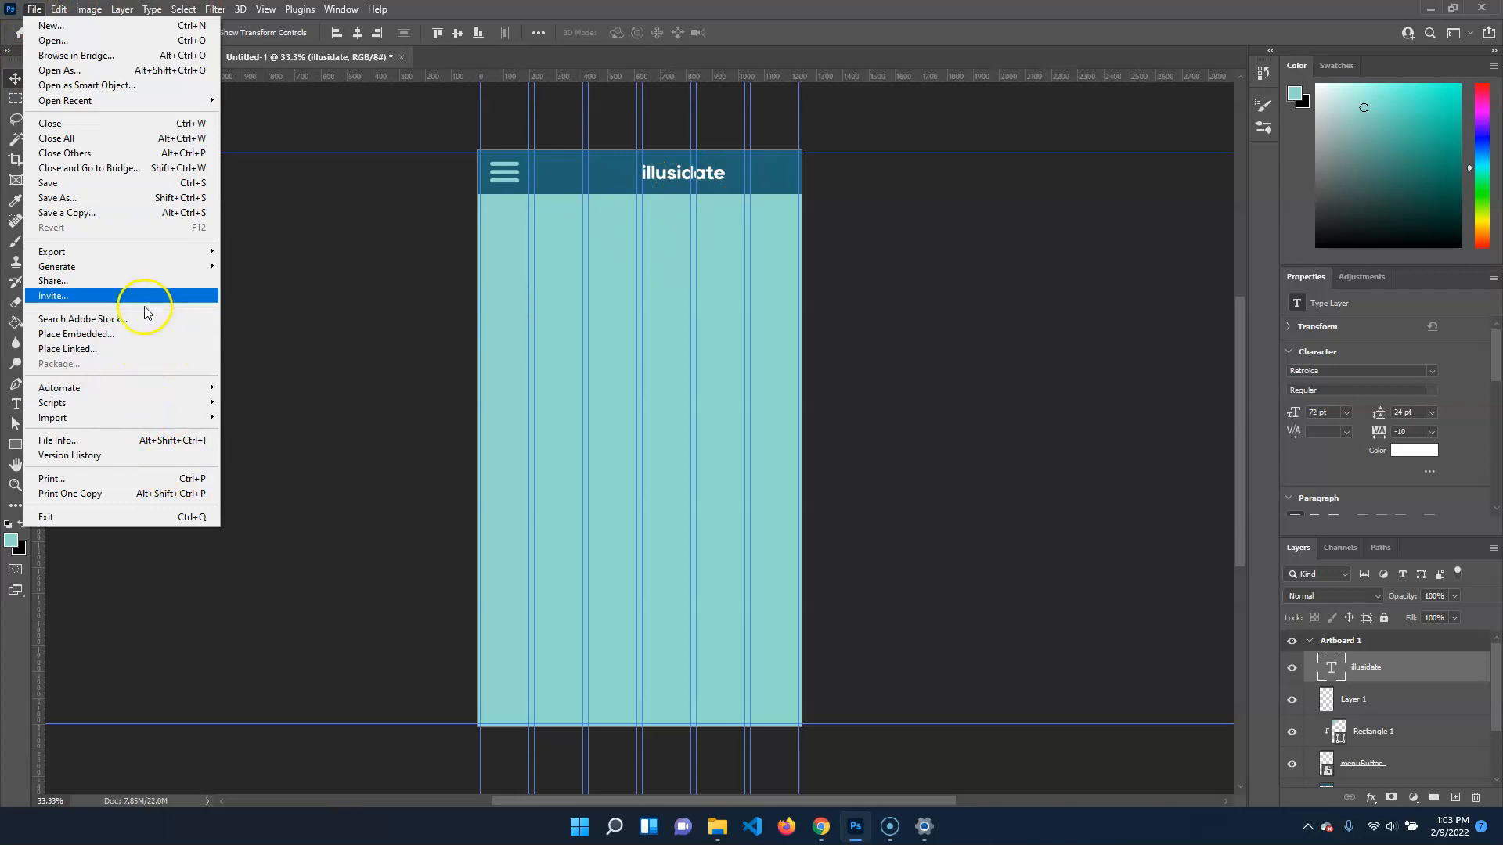
click(140, 335)
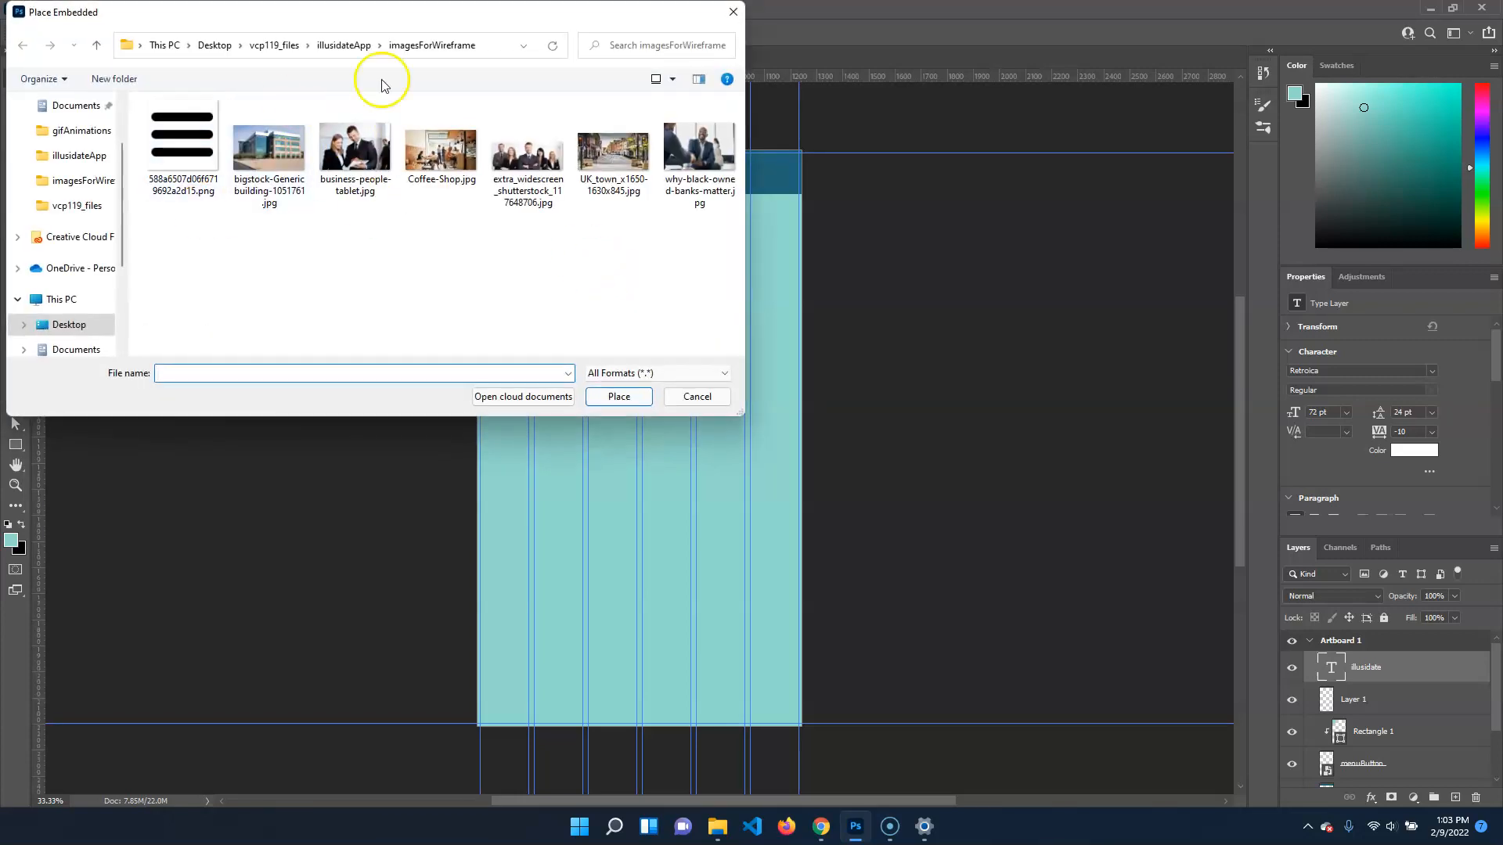
click(356, 45)
double_click(262, 149)
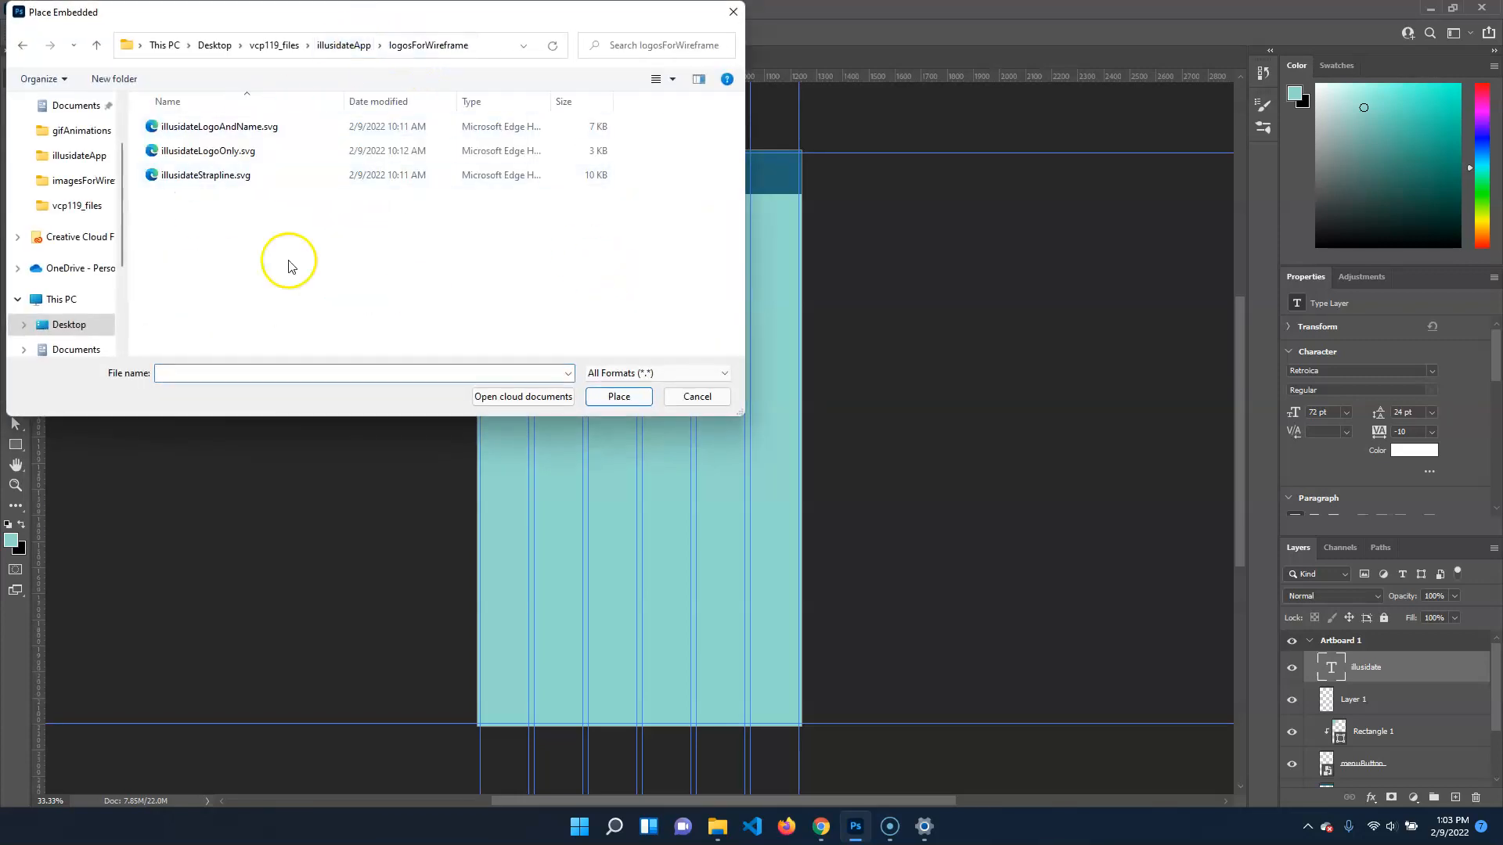
click(239, 154)
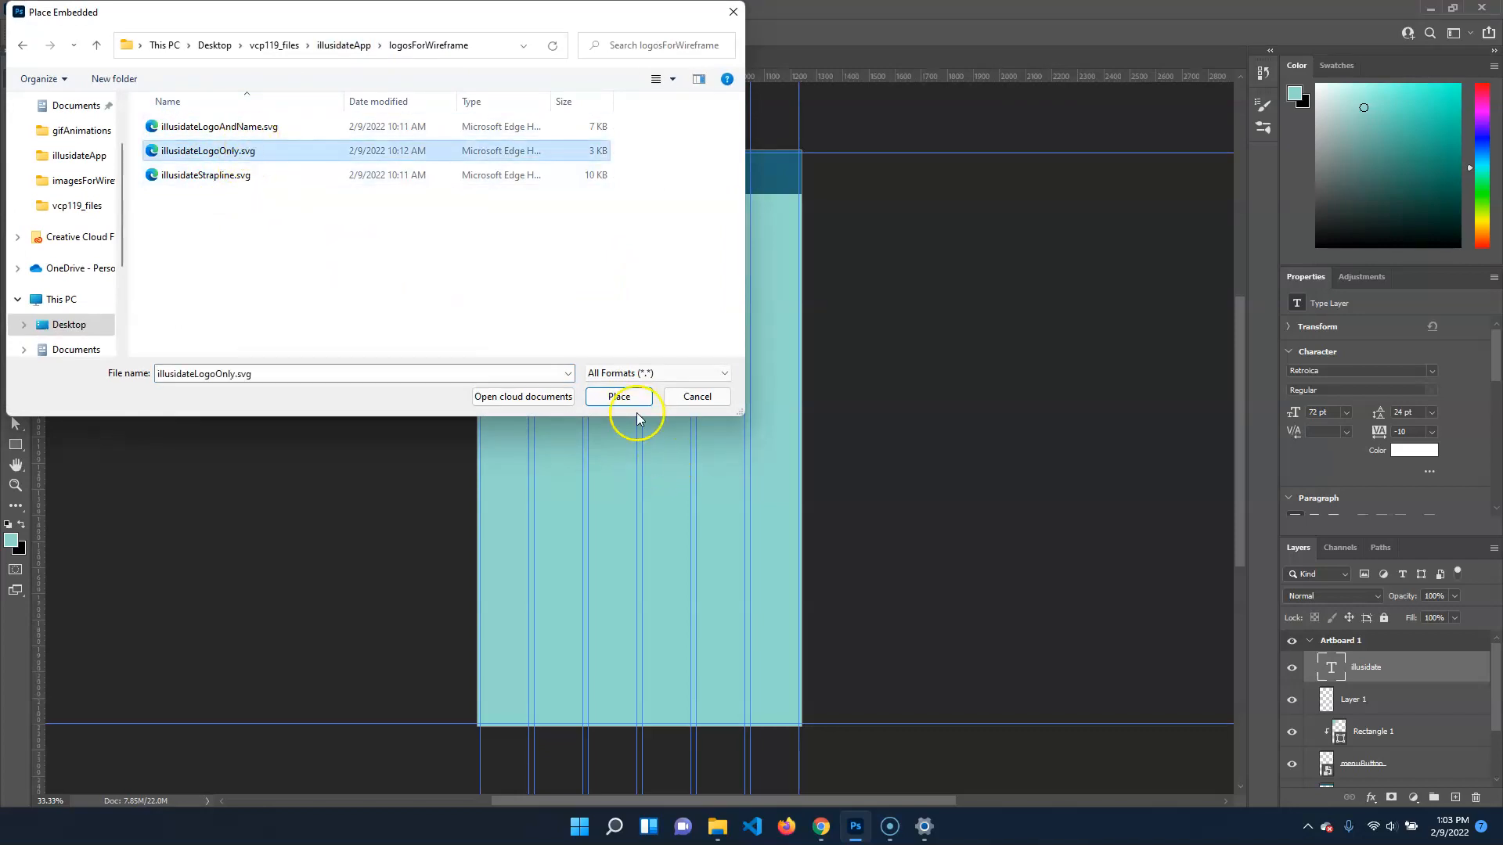
click(631, 401)
drag(640, 288, 638, 282)
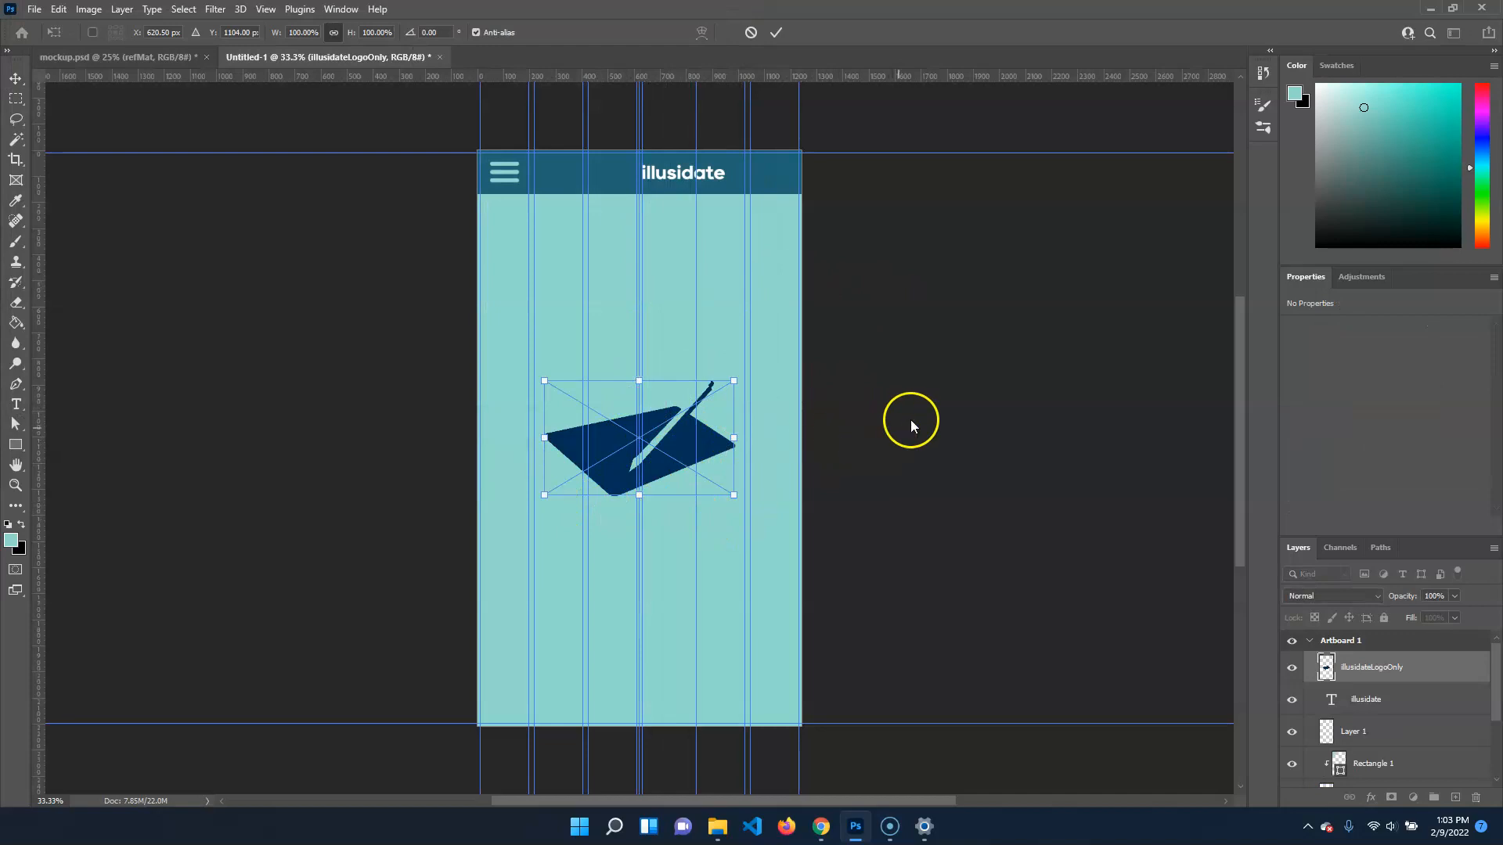
key(Return)
Undo the logo placement, keeping the illusidate title in its navigation bar position
key(ctrl+z)
key(ctrl+z)
key(ctrl+z)
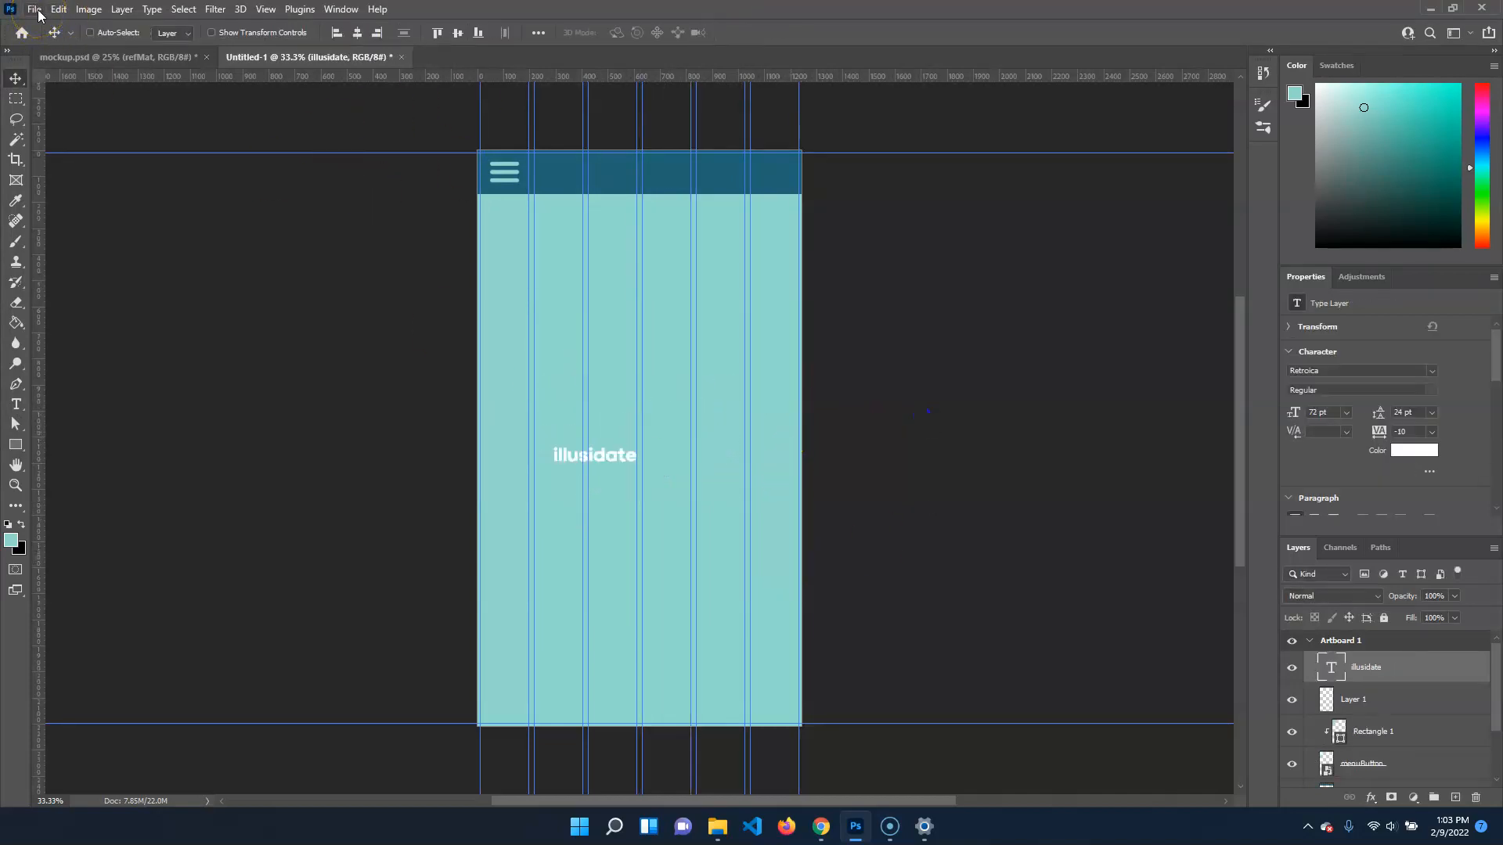
key(ctrl+shift+z)
key(ctrl+shift+z)
key(ctrl+shift+z)
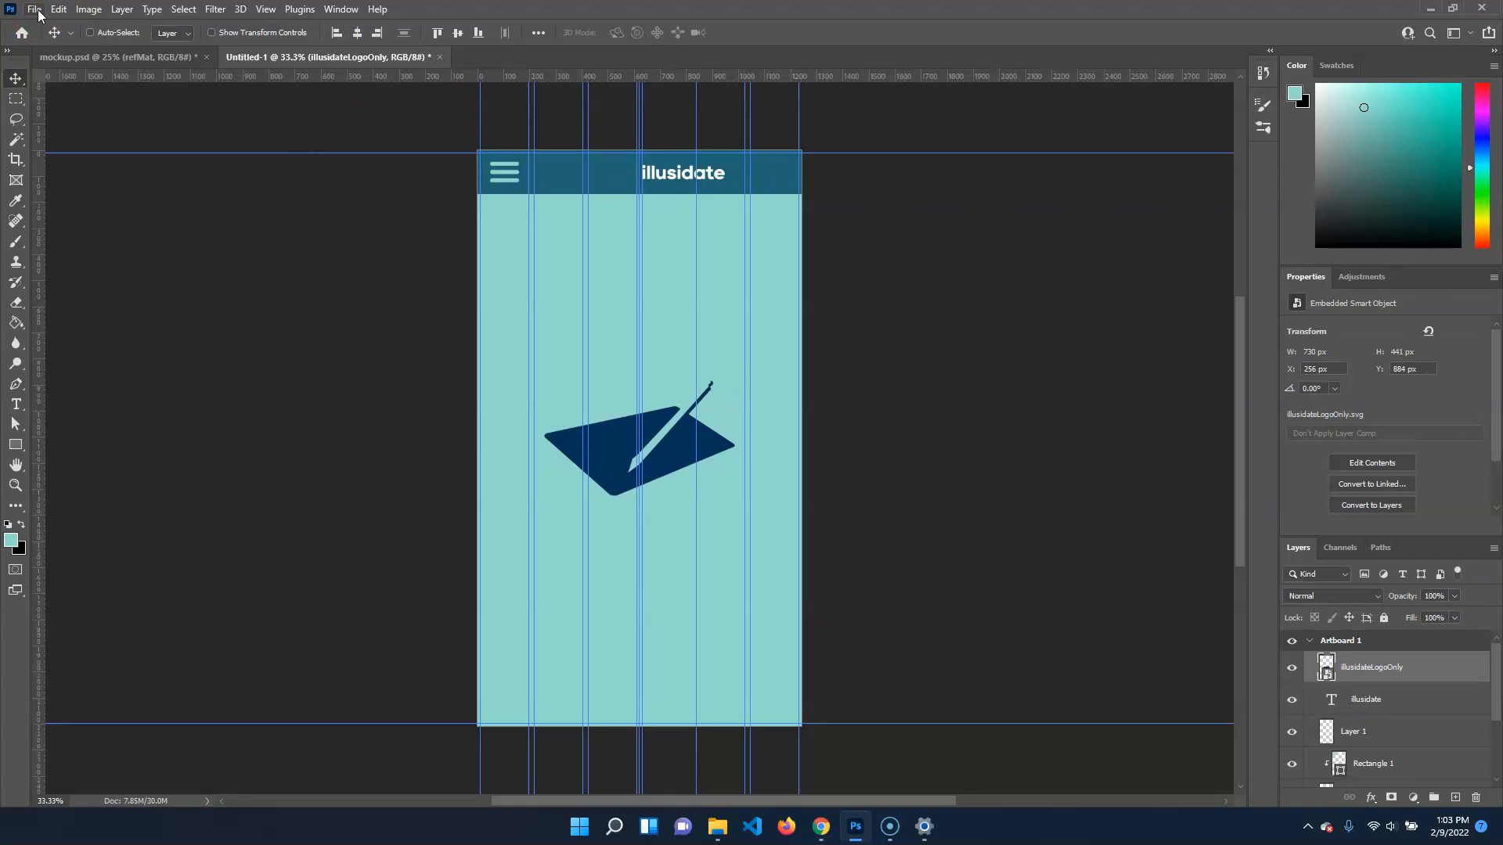
key(ctrl+z)
Place illusidateLogoOnly.svg as an embedded object, scaled to about 31%, in the navigation bar between the menu icon and title
click(34, 10)
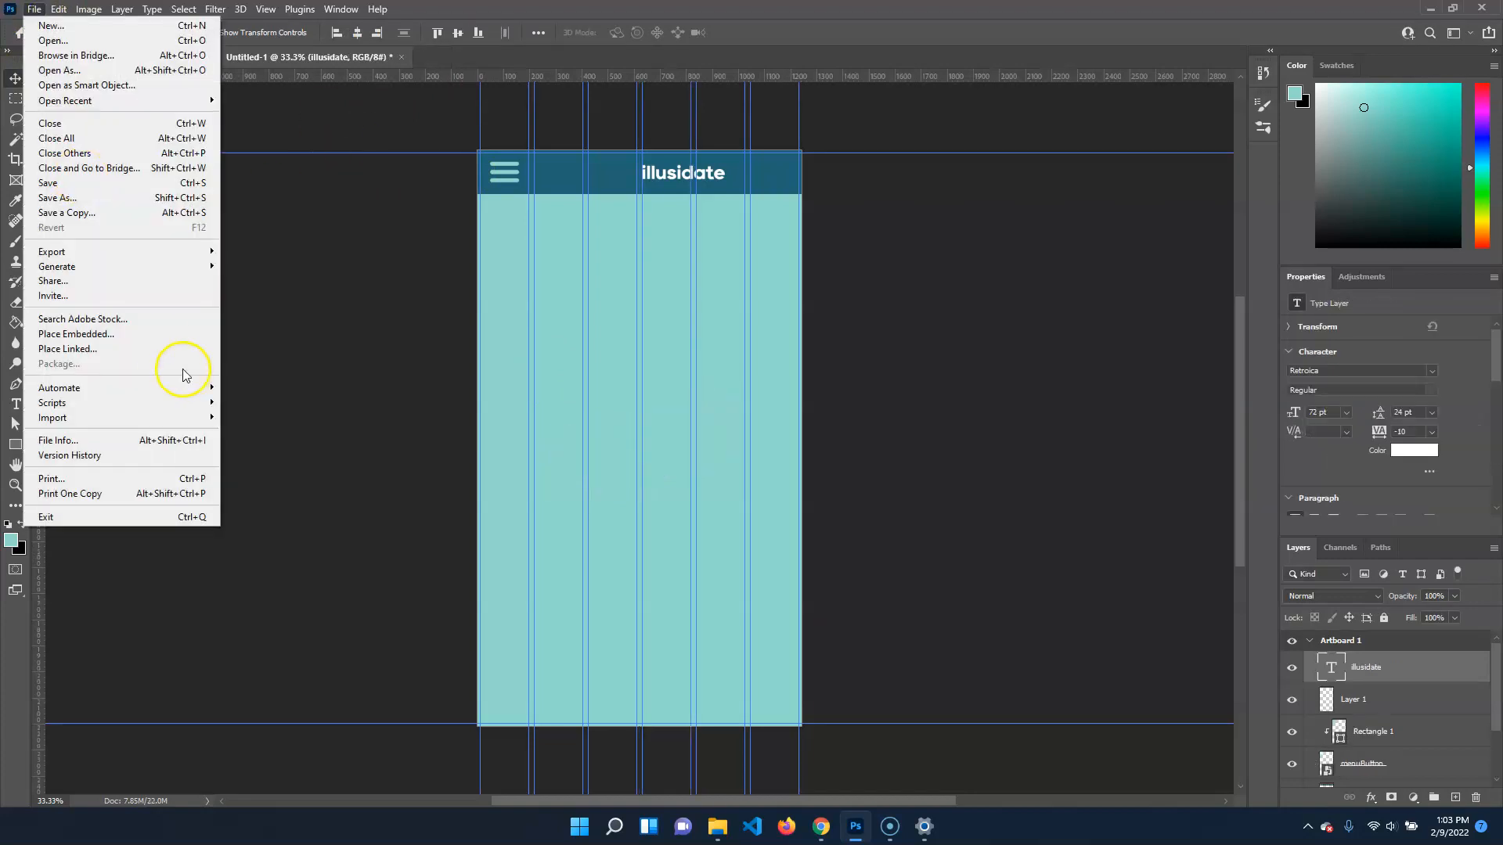
click(191, 333)
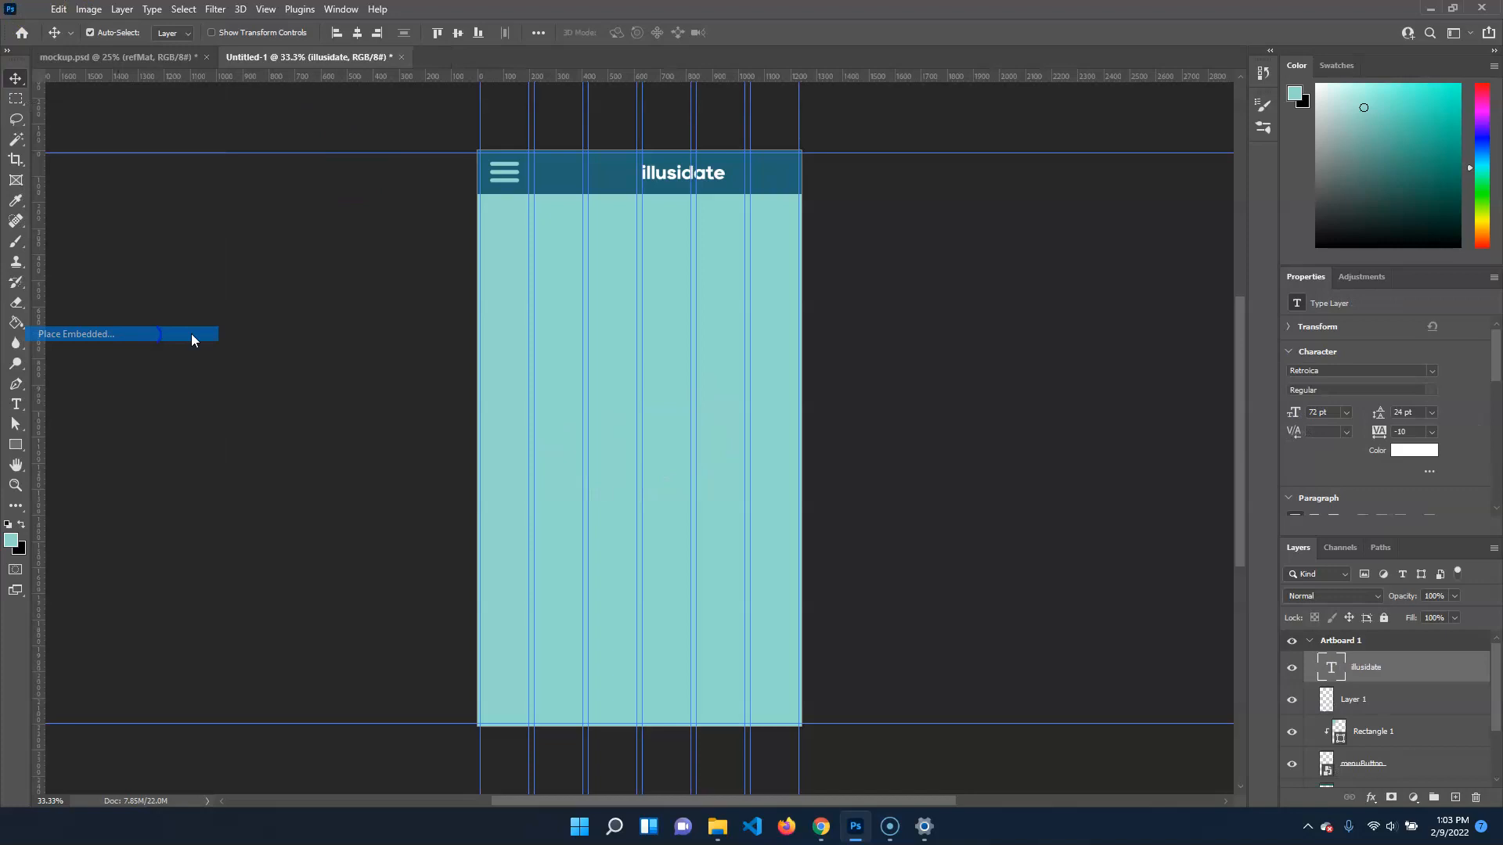
click(219, 152)
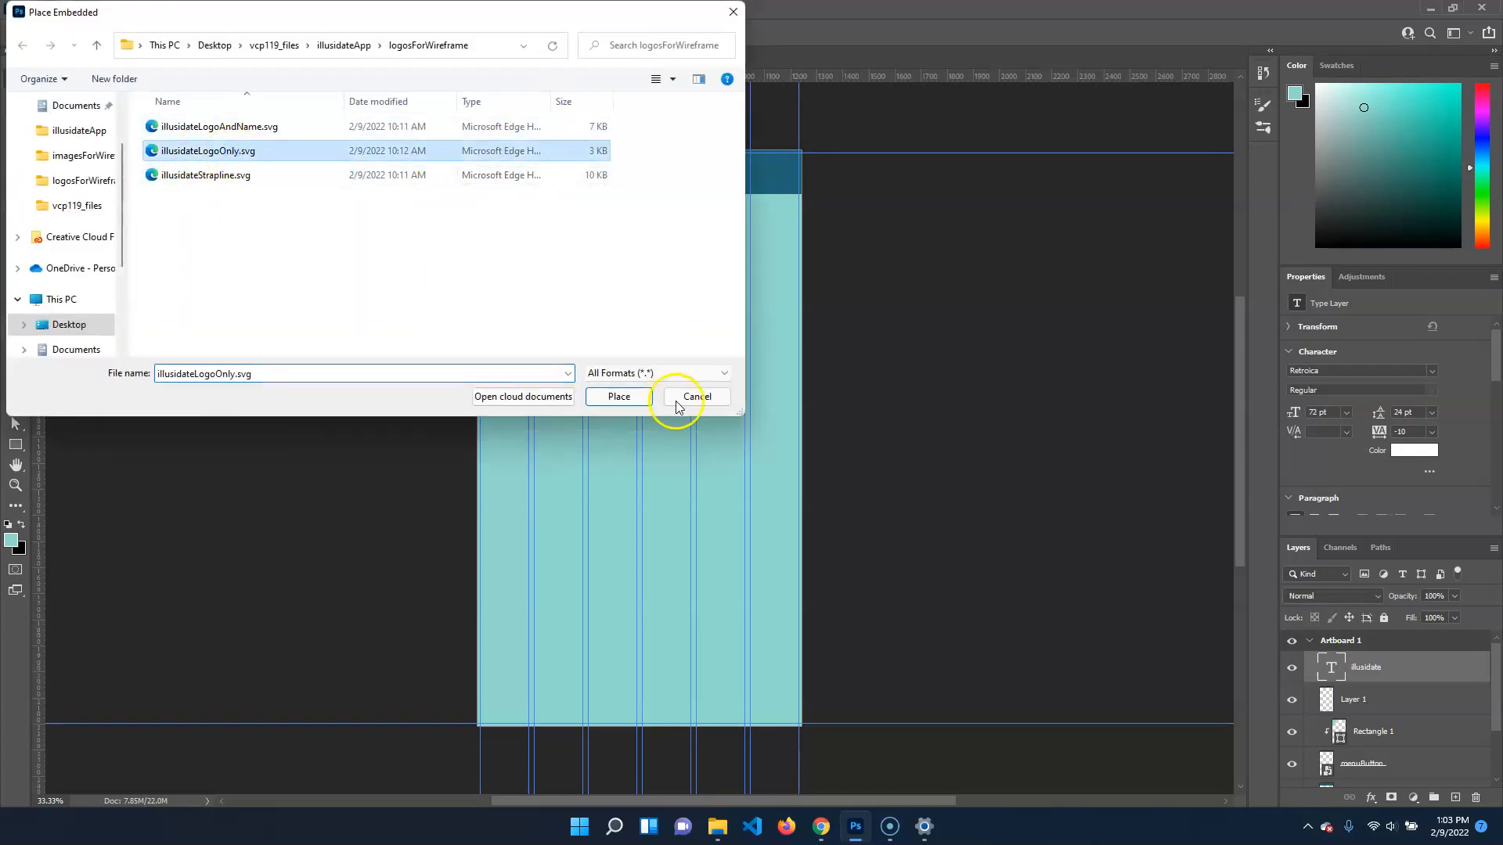
click(617, 396)
drag(591, 446, 551, 352)
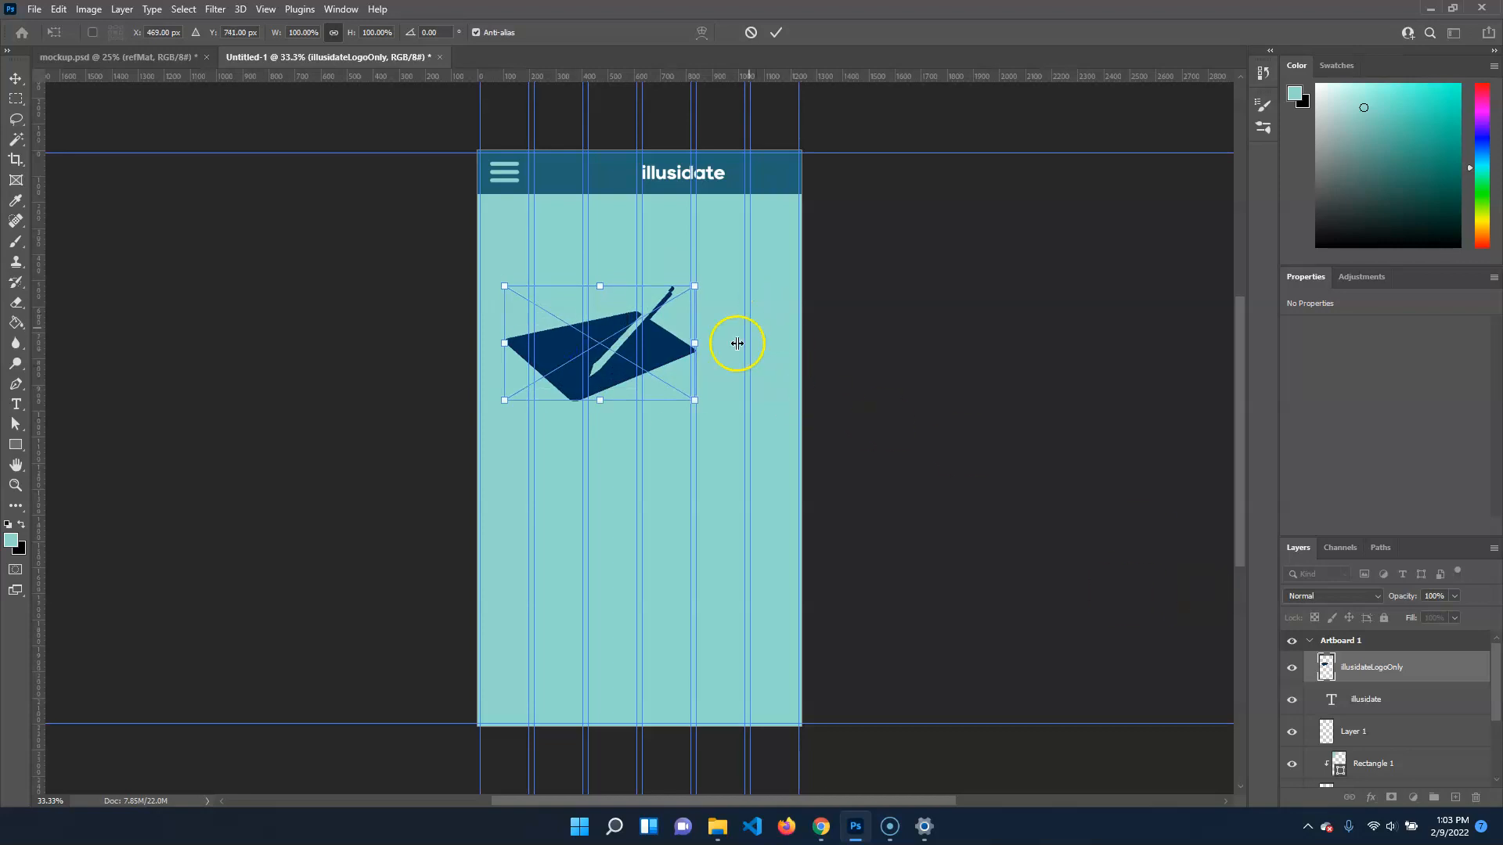
drag(694, 399, 584, 177)
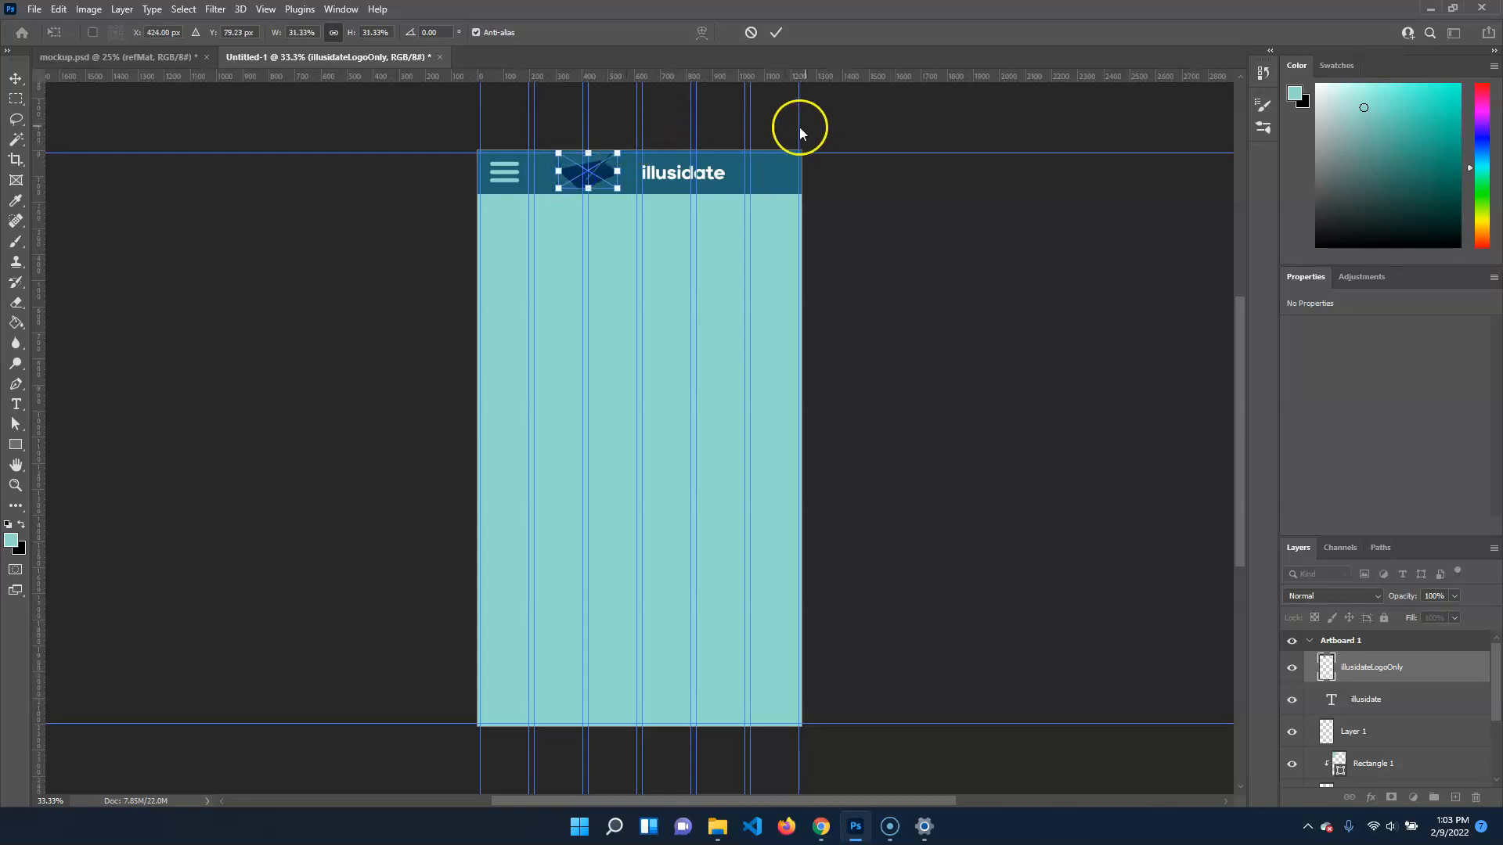
key(Return)
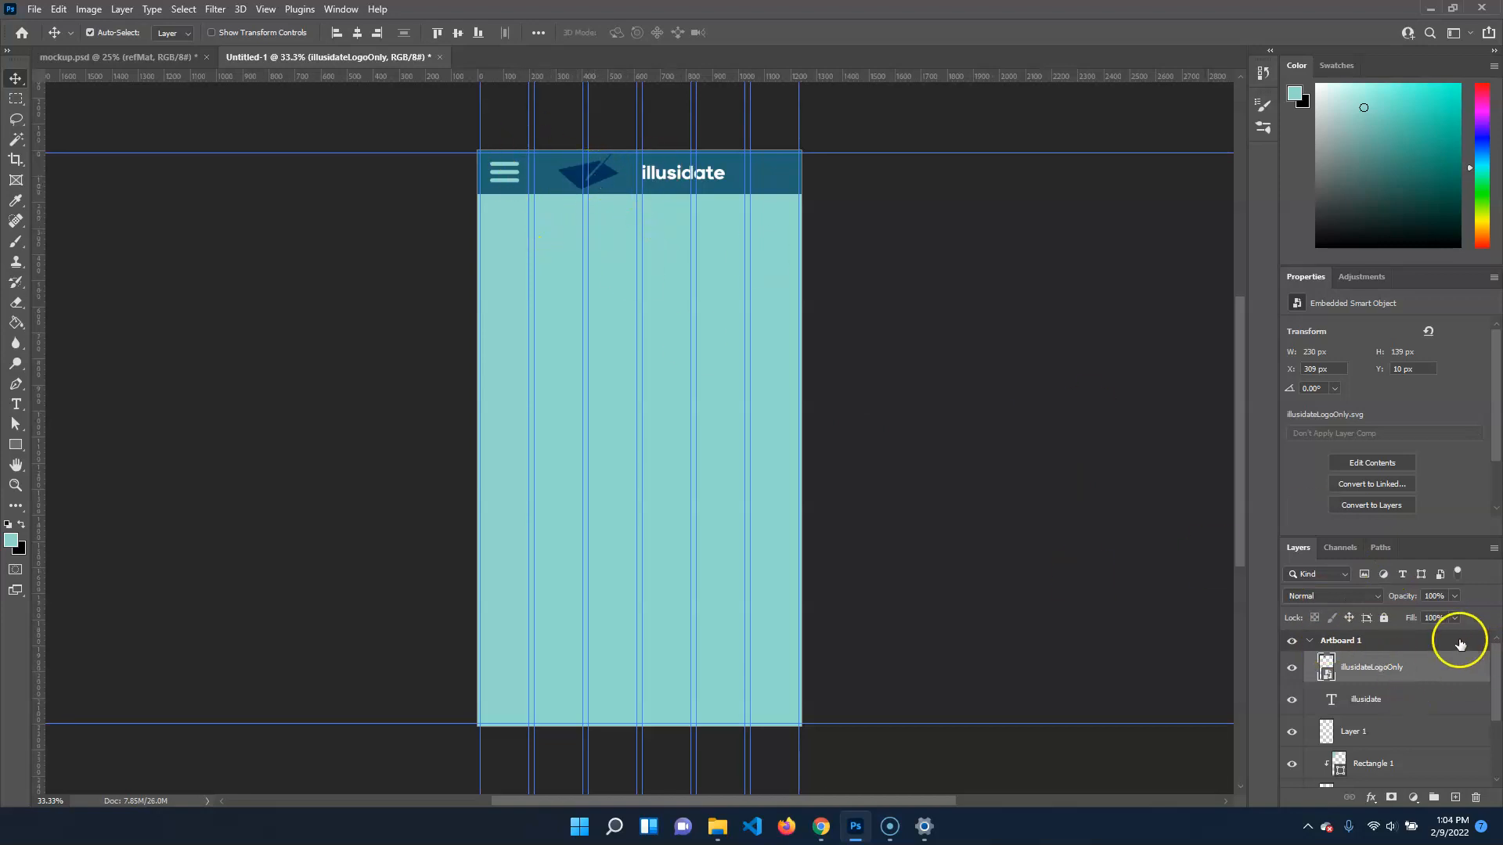
Try an Invert adjustment clipped to the illusidateLogoOnly layer, and delete that adjustment
click(1356, 277)
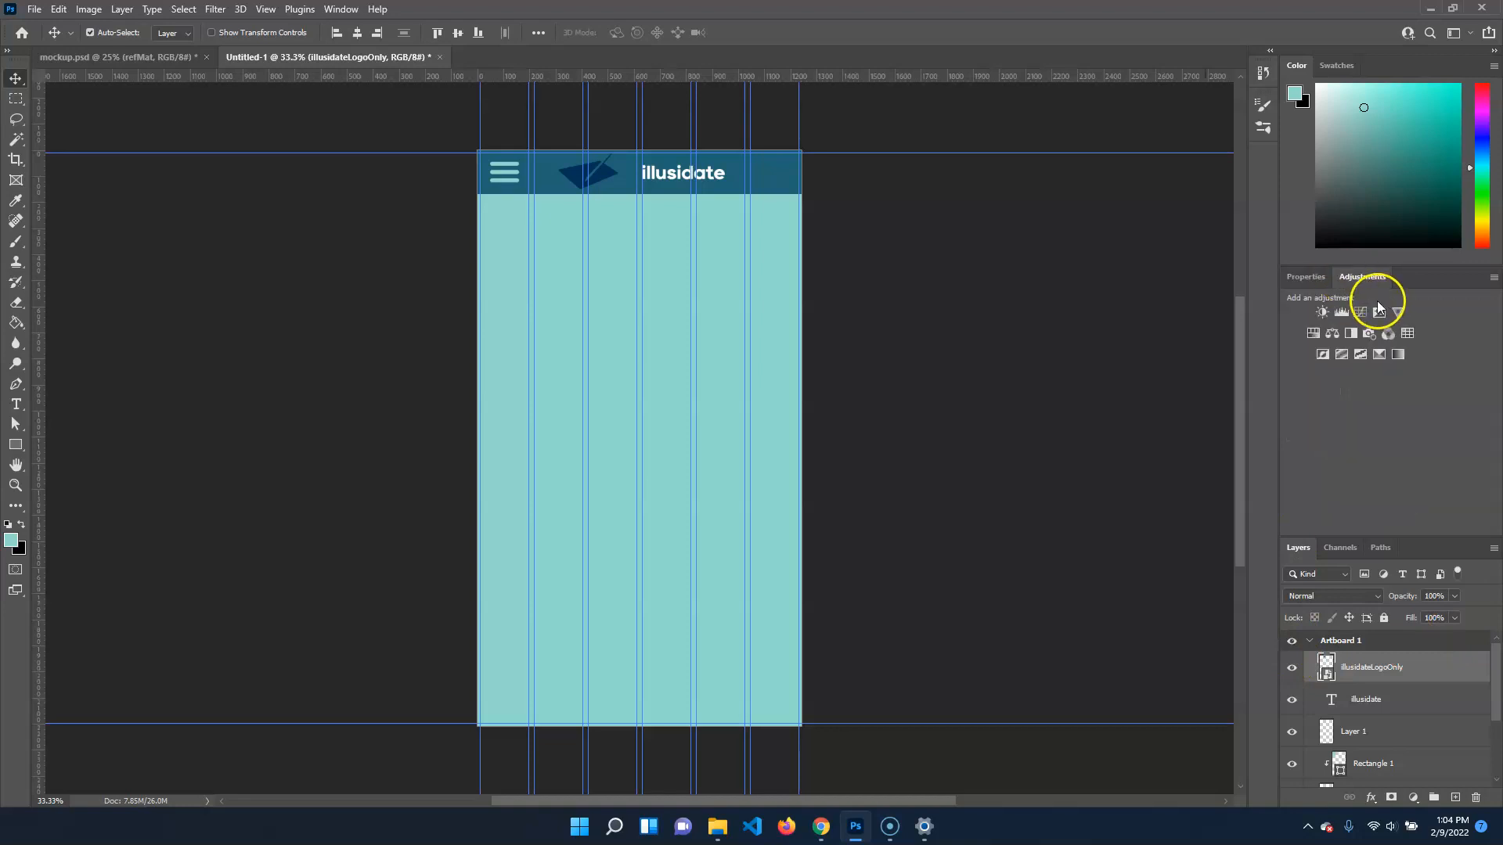
click(1322, 354)
right_click(1415, 666)
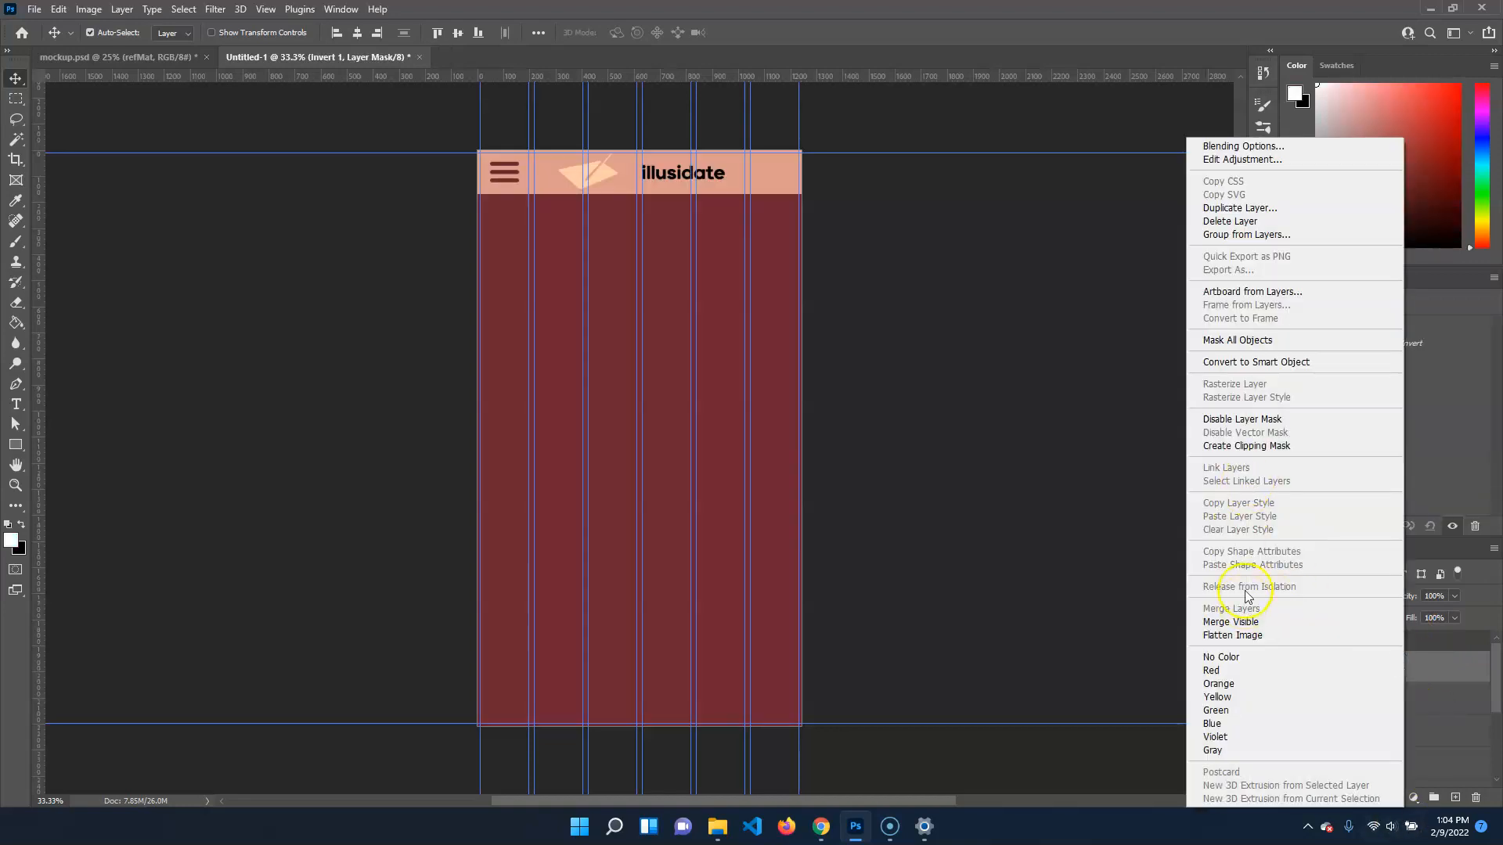
click(1272, 445)
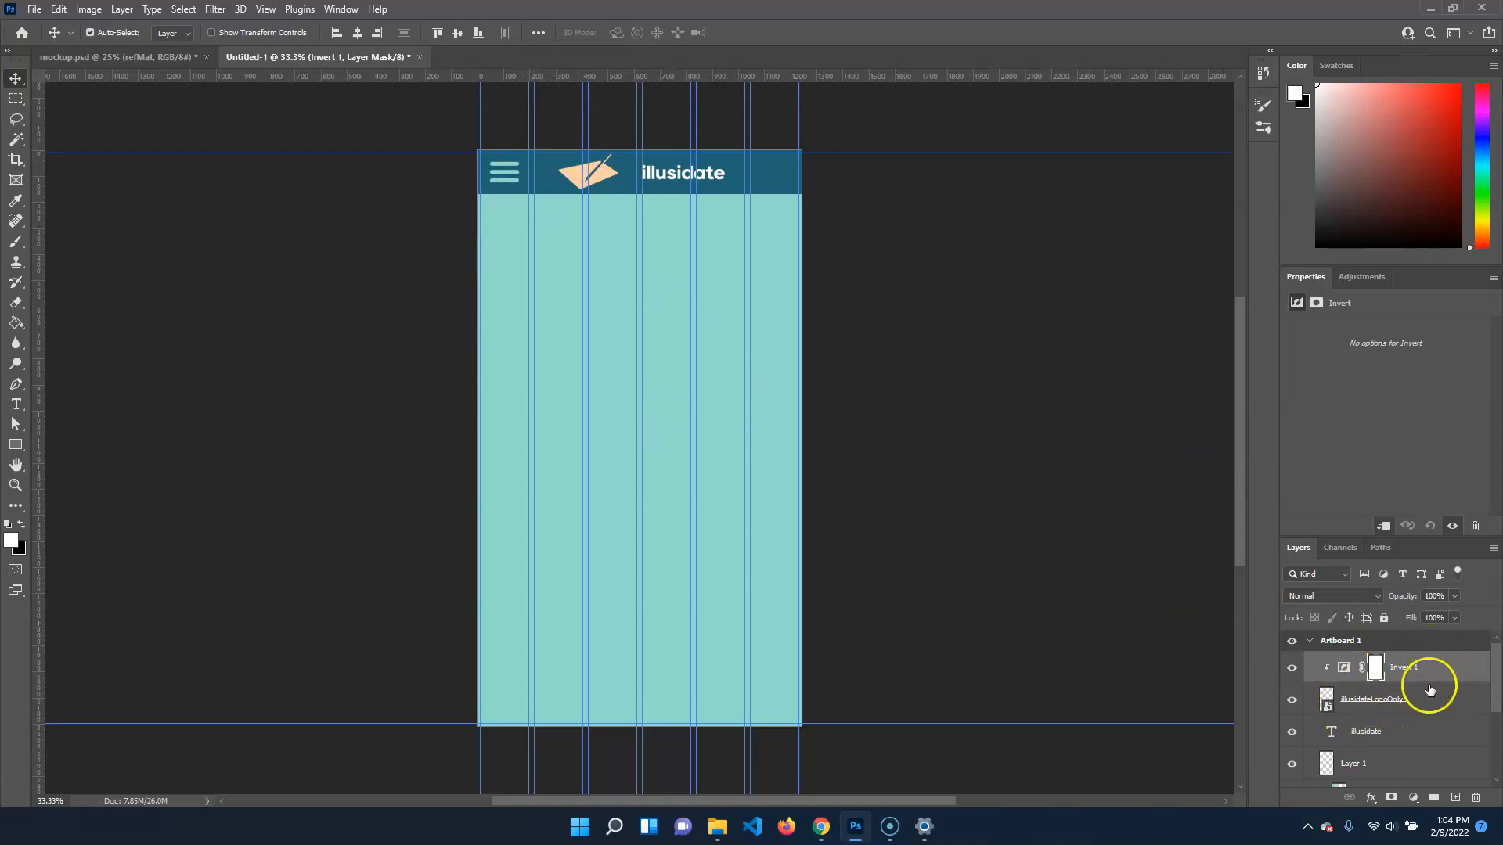
drag(1408, 670, 1475, 797)
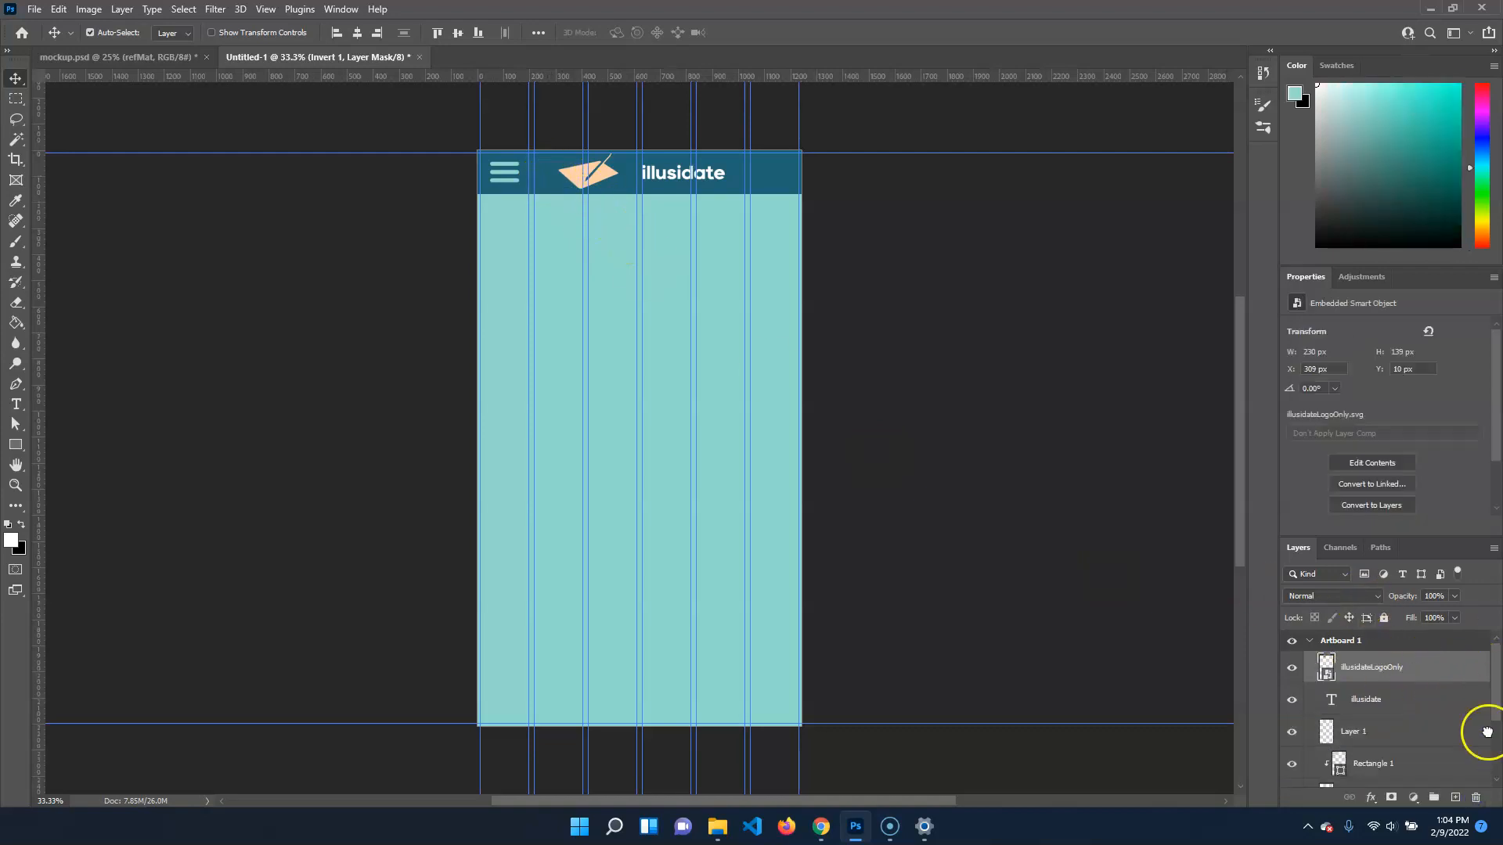
Add a Threshold adjustment clipped to the illusidateLogoOnly layer and set its threshold level to 29
click(1360, 277)
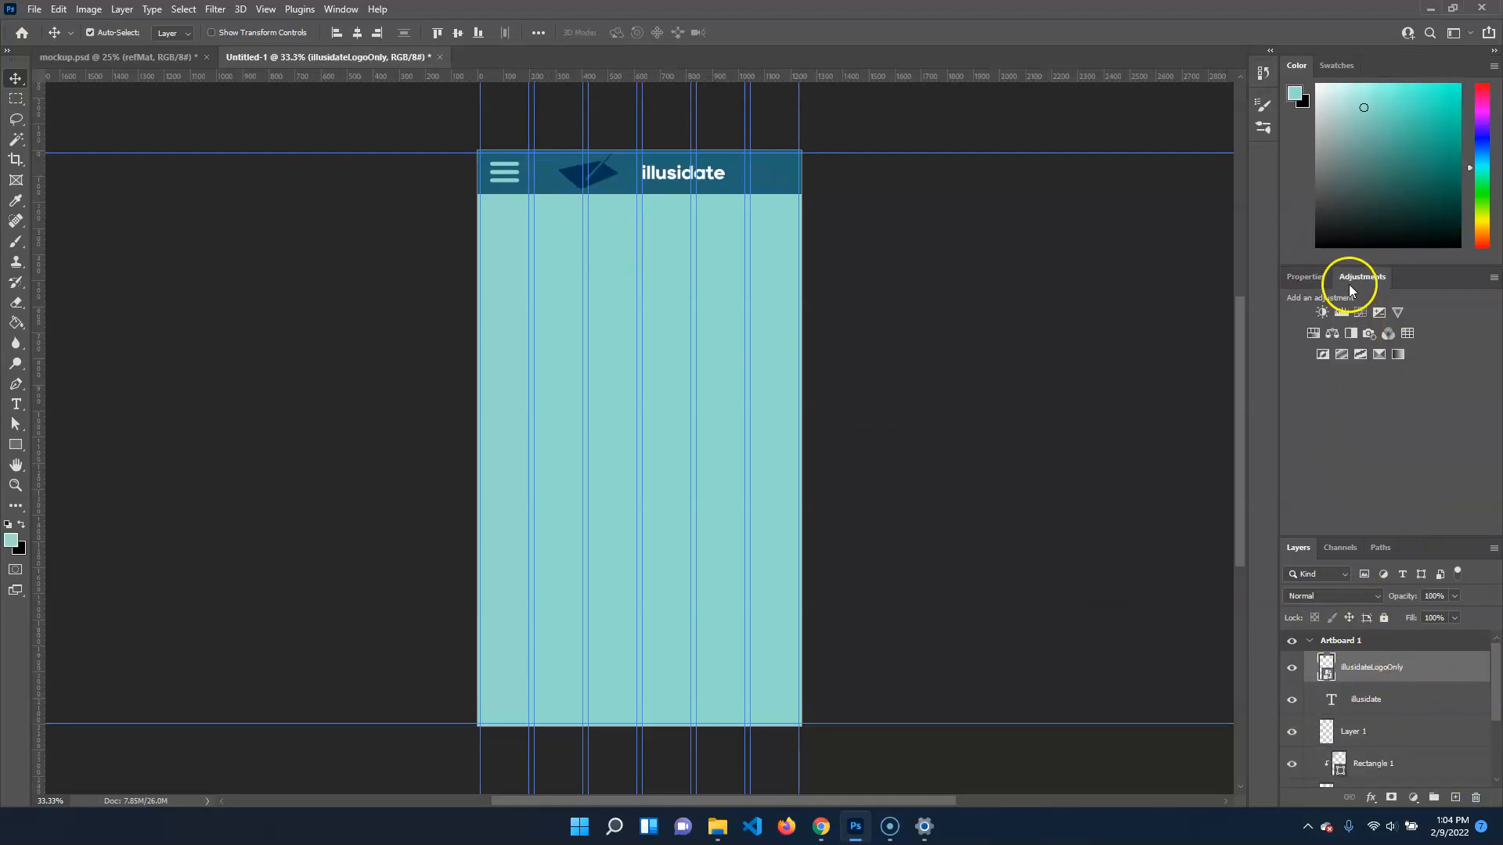
click(1361, 356)
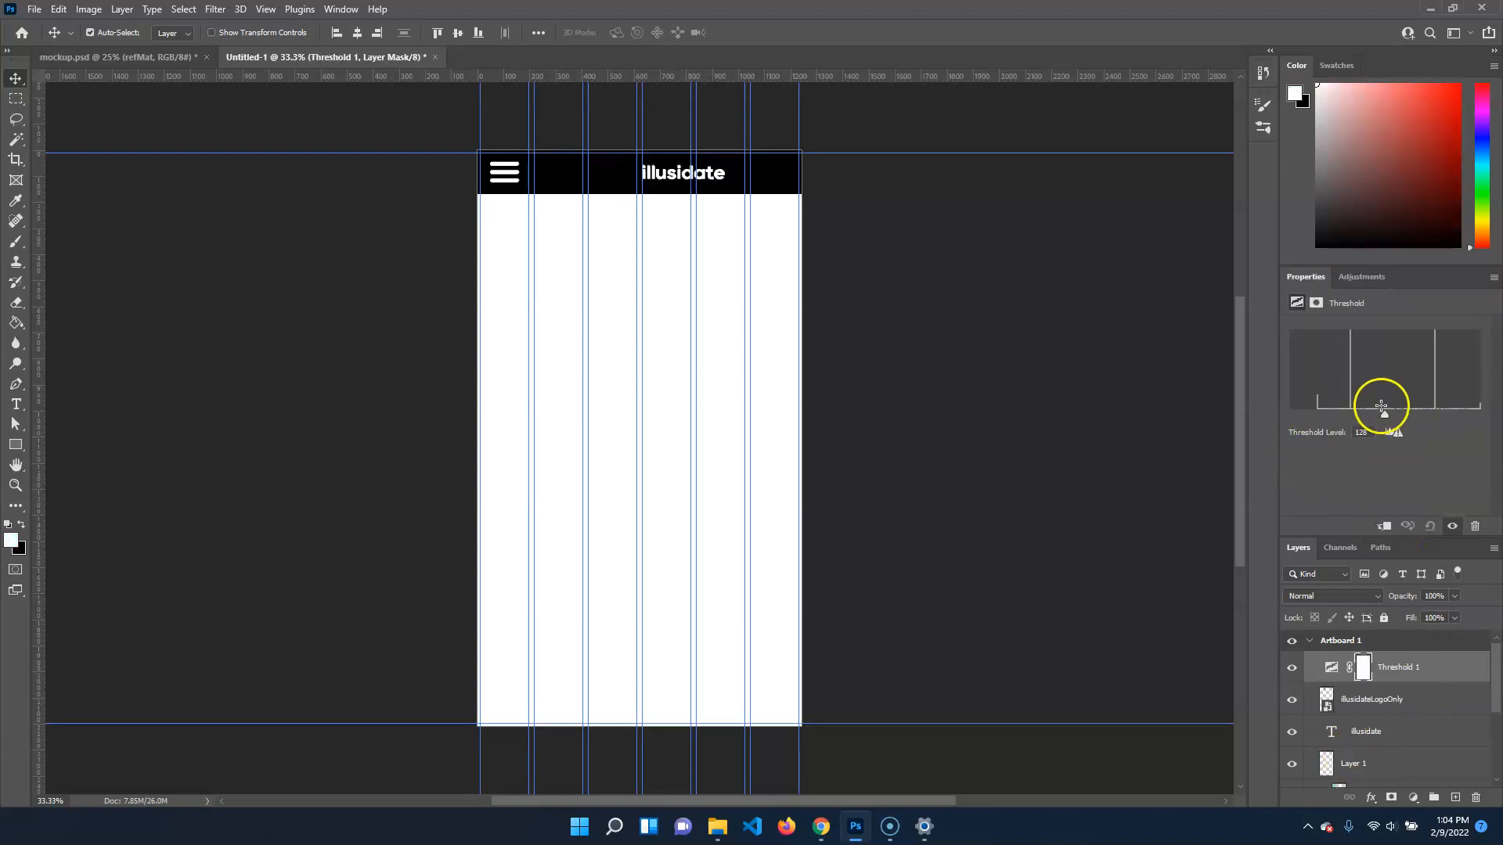
drag(1398, 412, 1319, 409)
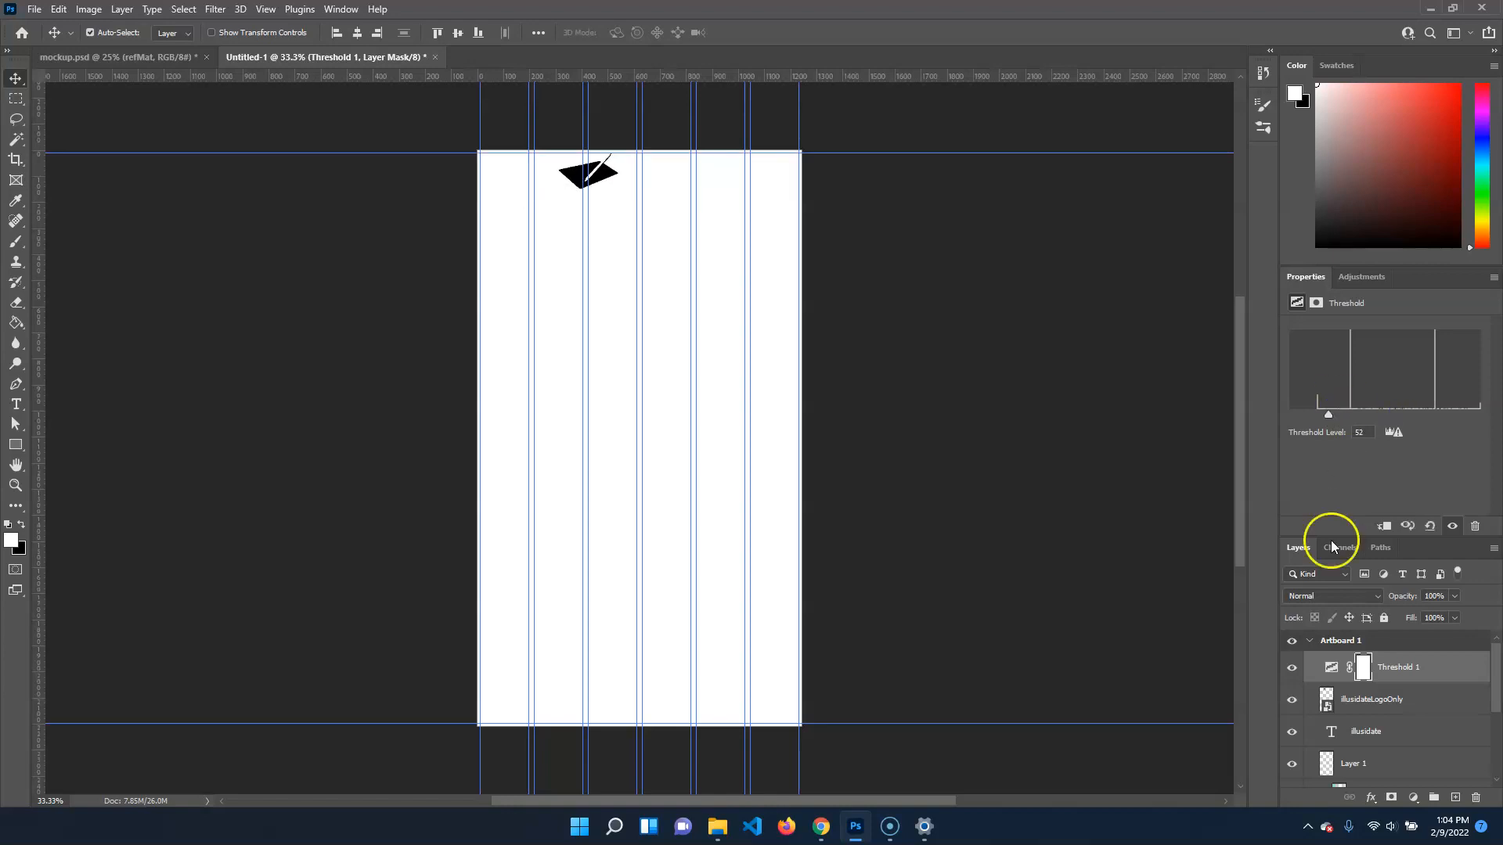
right_click(1444, 670)
click(1441, 671)
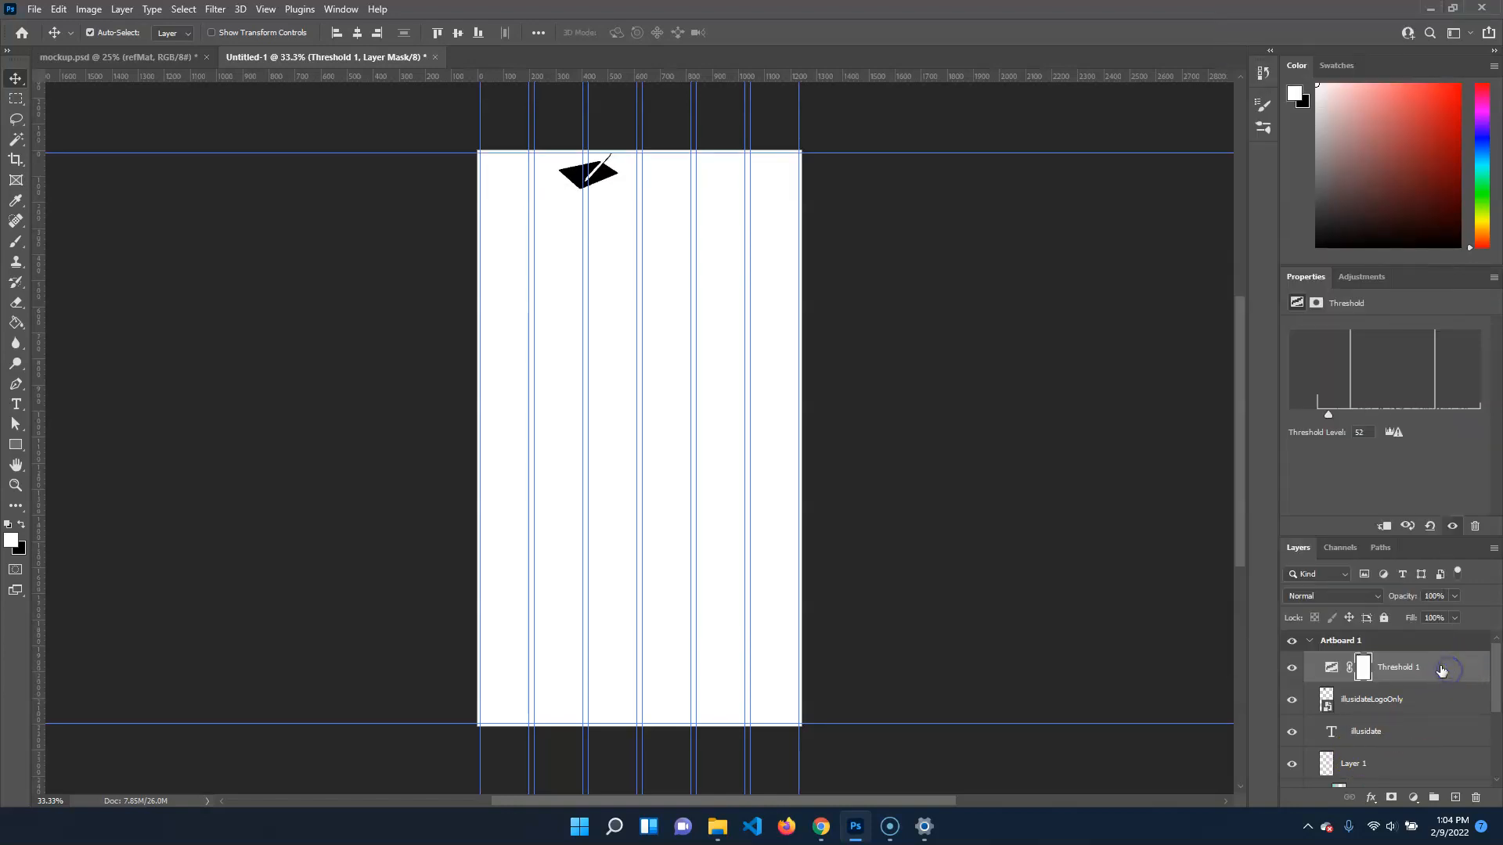
right_click(1442, 670)
click(1323, 446)
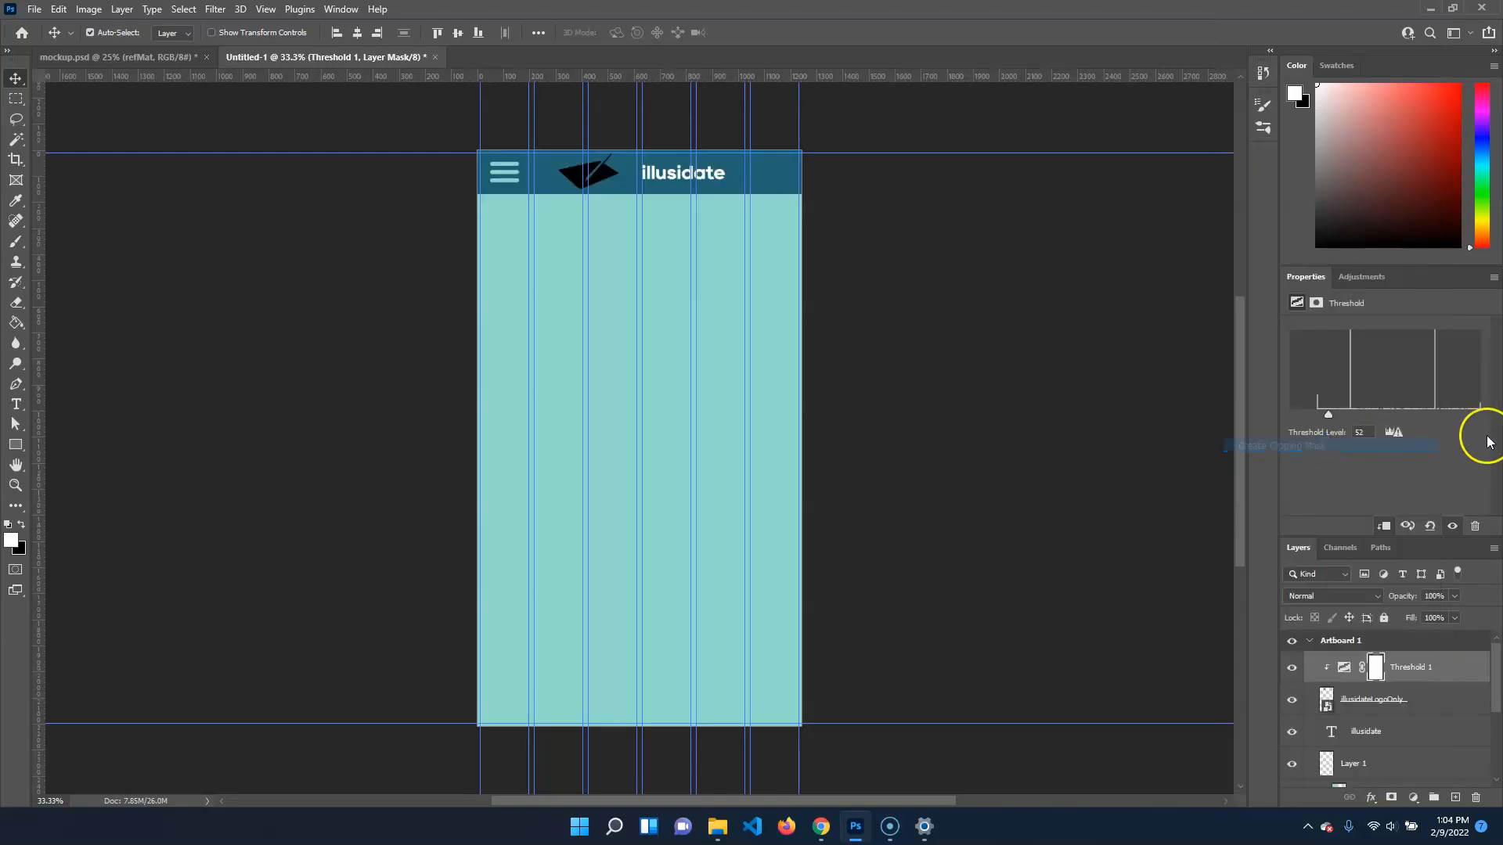
drag(1332, 415, 1322, 418)
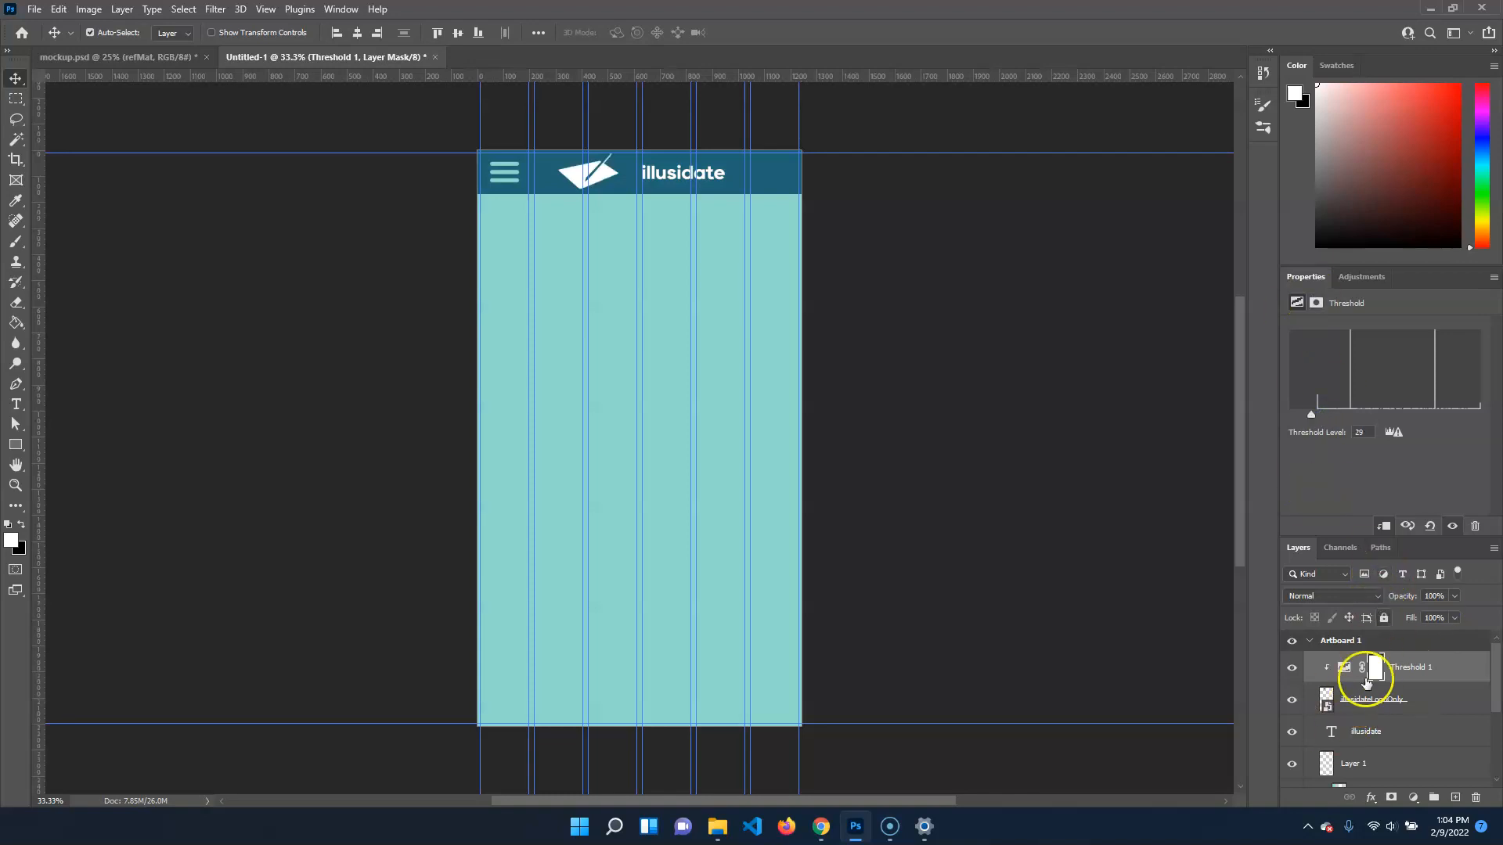
Group all layers from the Threshold 1 adjustment down to backgroundColor, leaving refMat outside the group
click(920, 305)
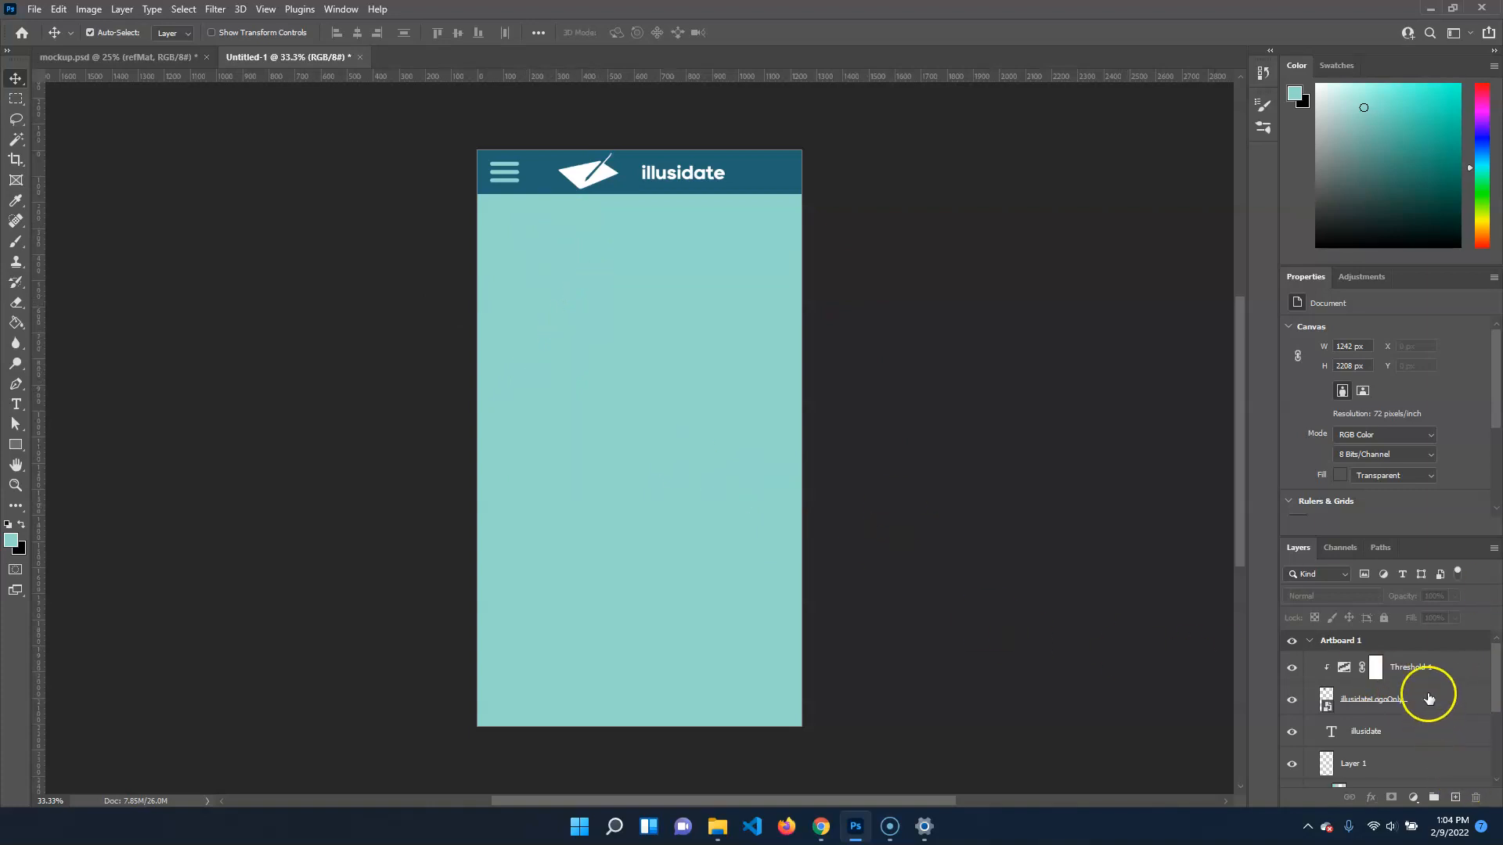
click(1433, 667)
scroll(1434, 667, down, 3)
scroll(1433, 667, down, 2)
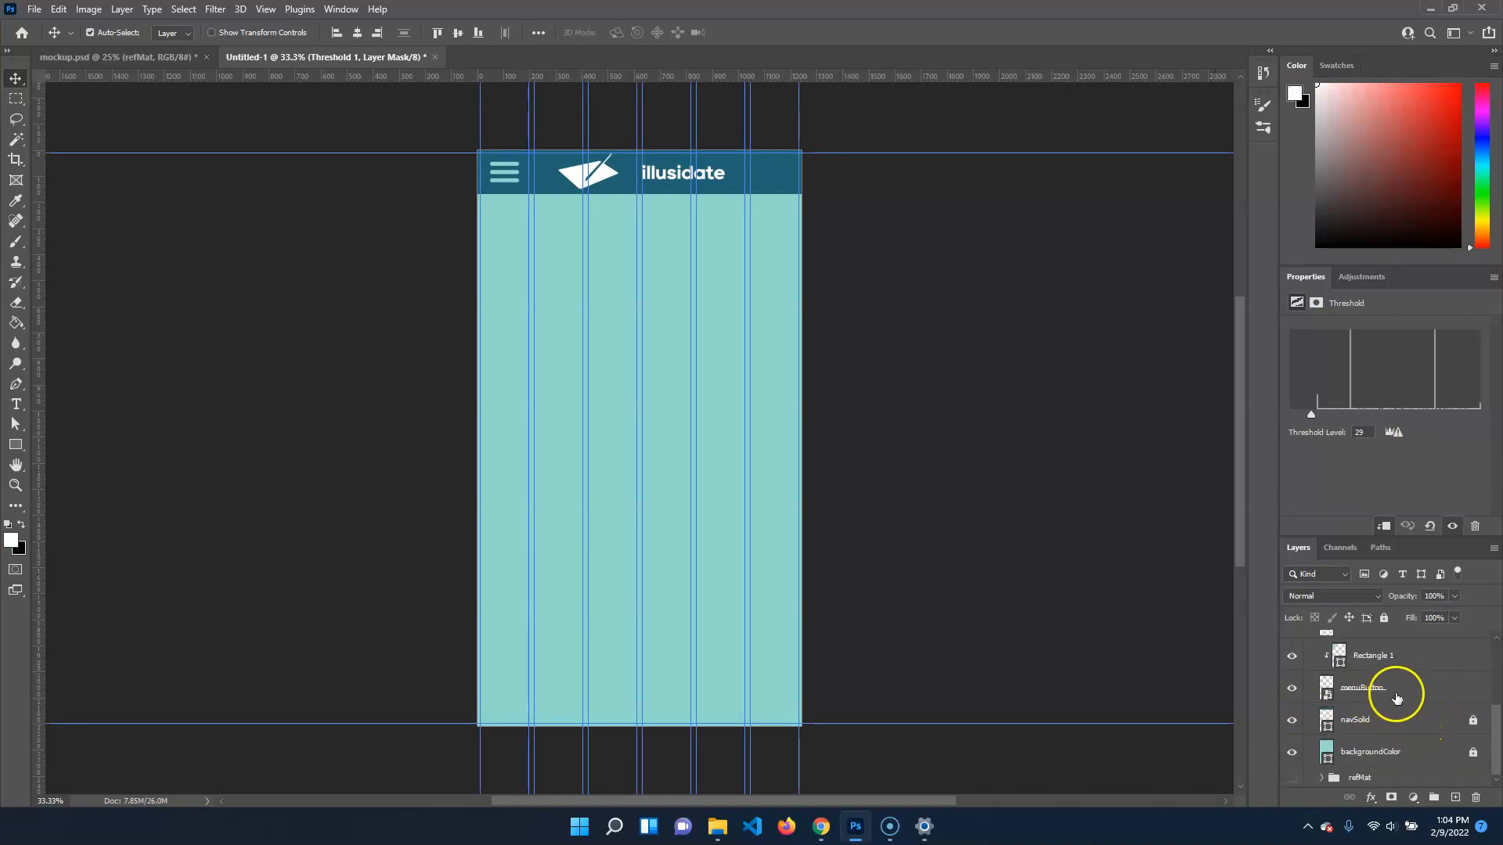
click(1402, 752)
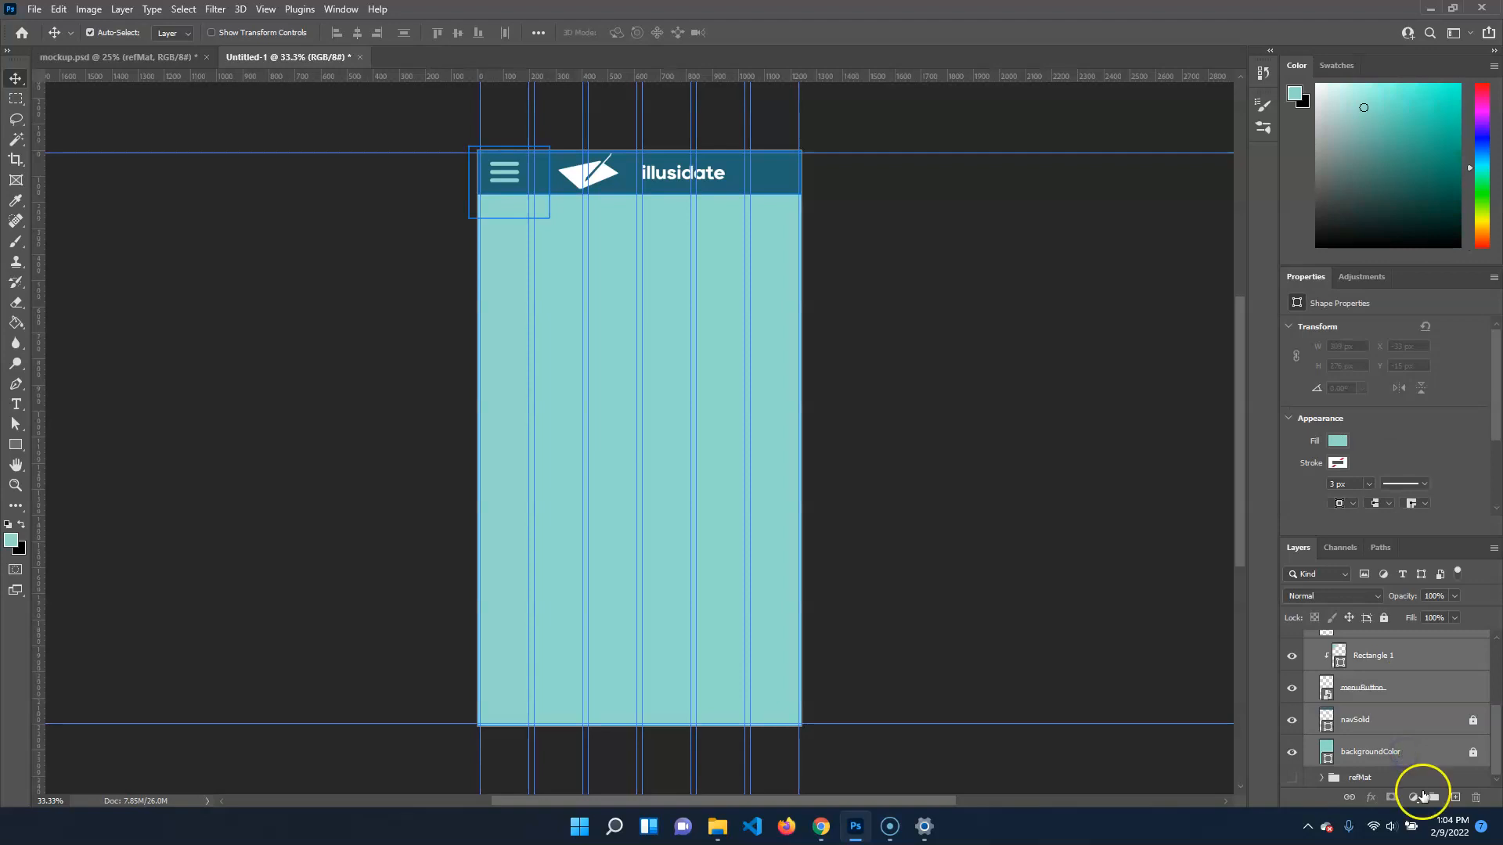
click(1430, 798)
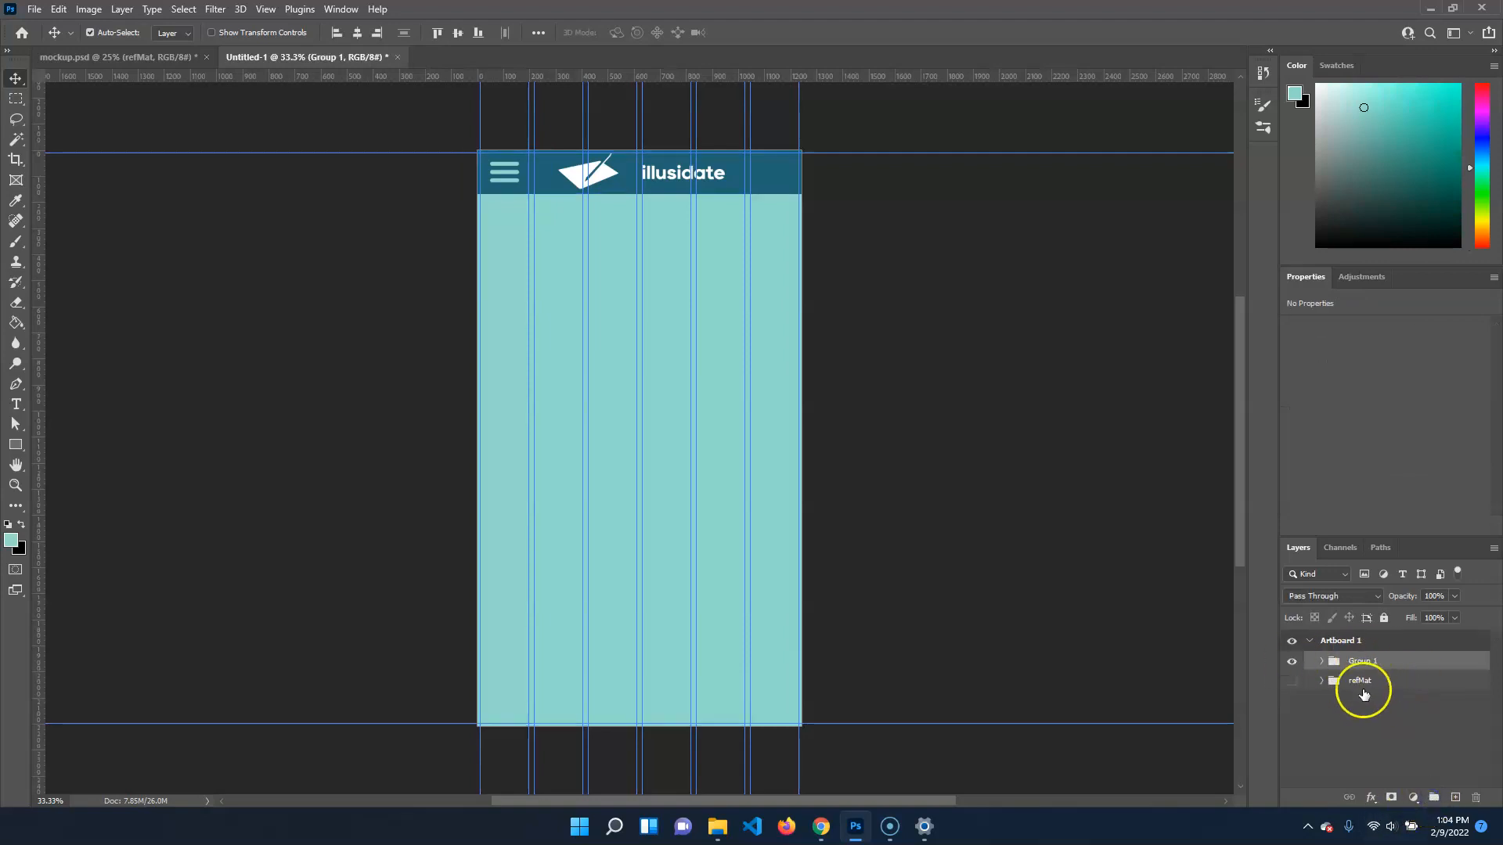
Add a new layer above the group and check the article card layout in mockup.psd
click(1455, 797)
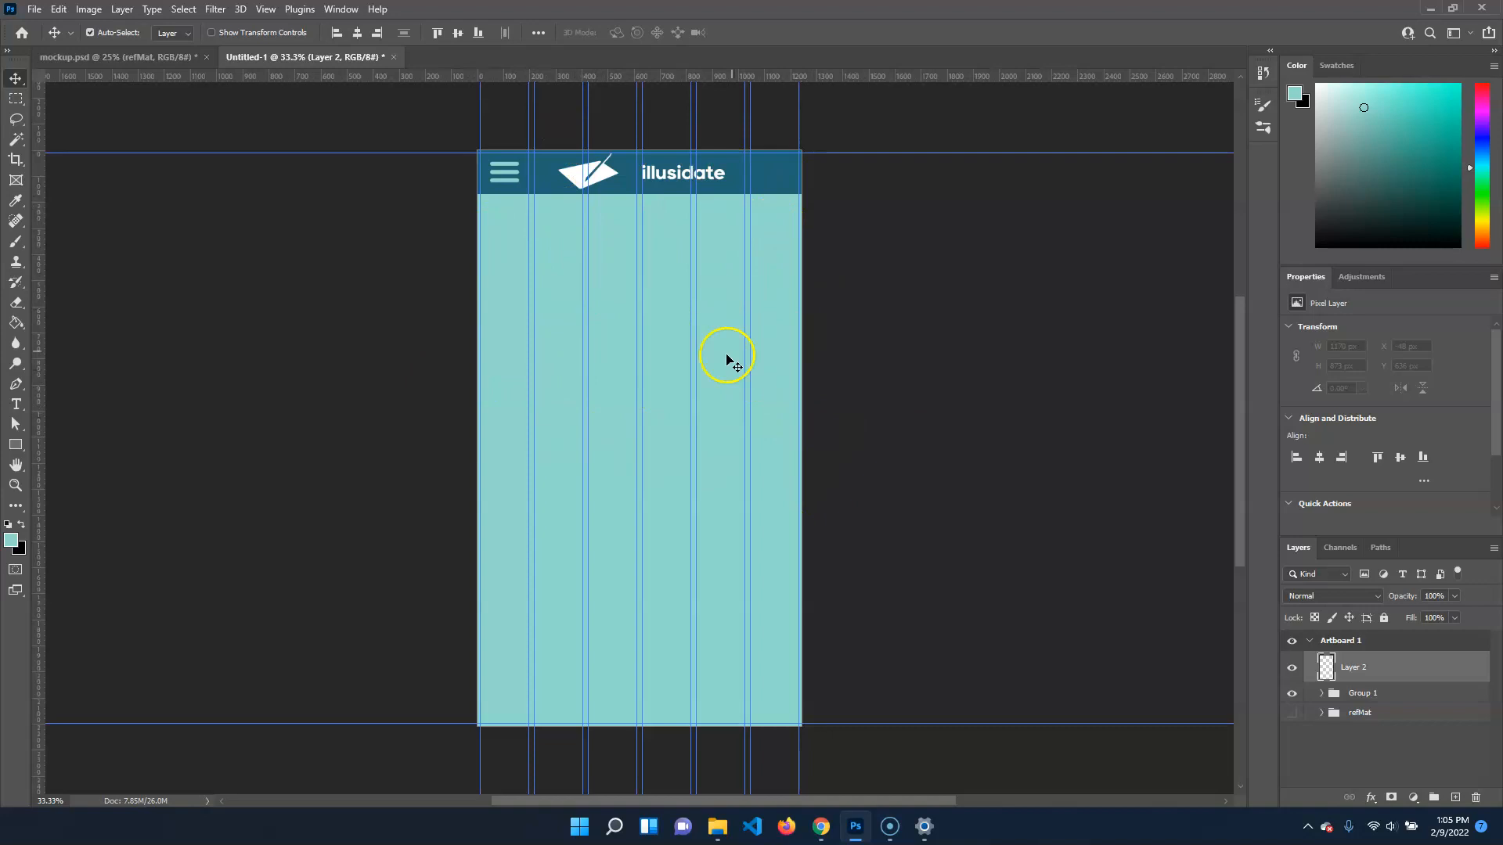
click(104, 58)
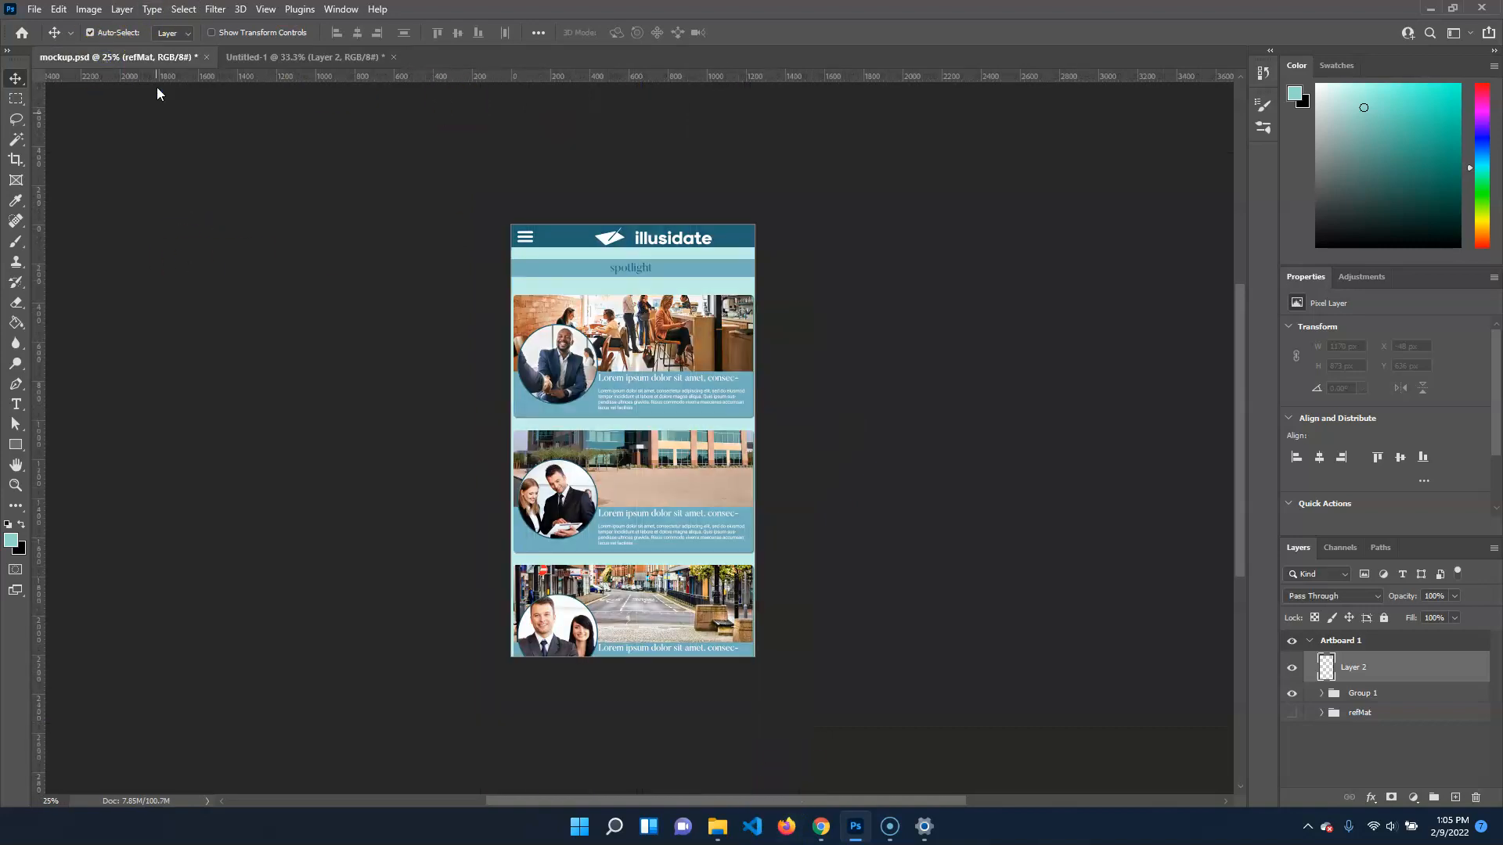
click(482, 356)
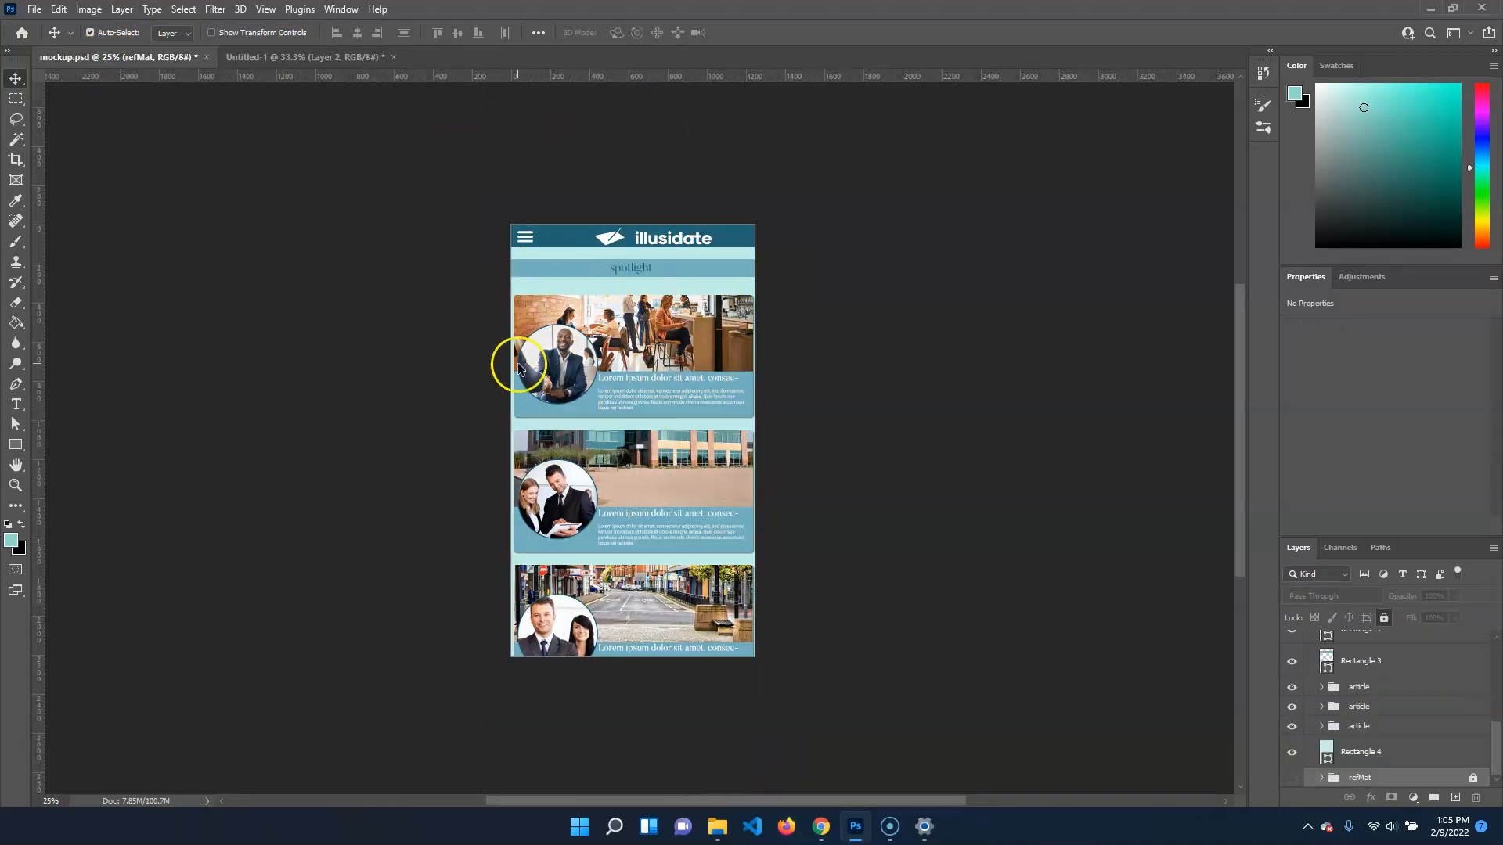
click(258, 58)
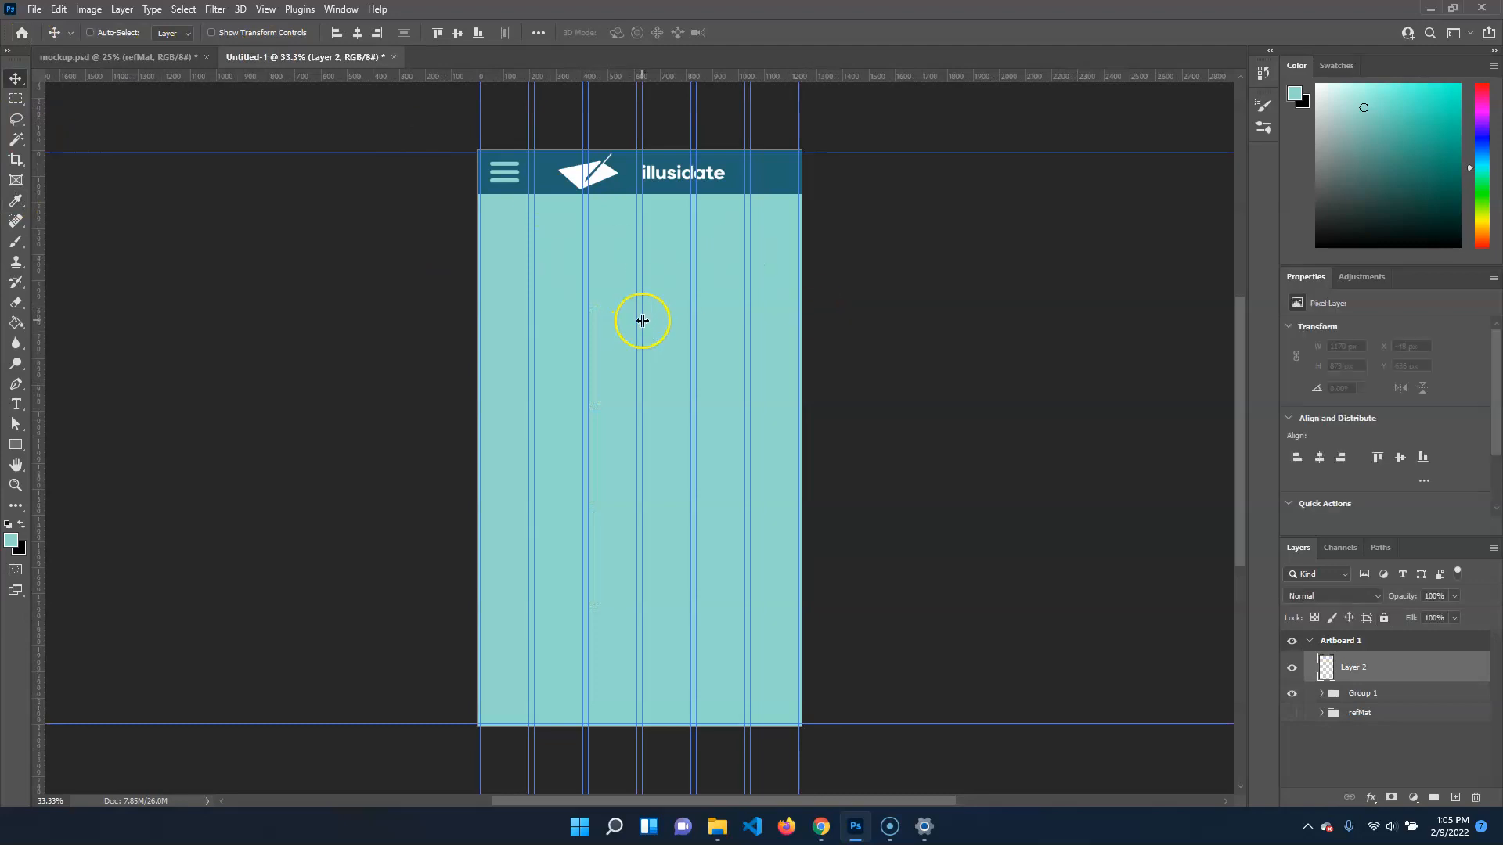
Set the Rectangle tool's fill to the recently used dark teal-blue of the navigation bar
key(ctrl+plus)
drag(746, 265, 728, 420)
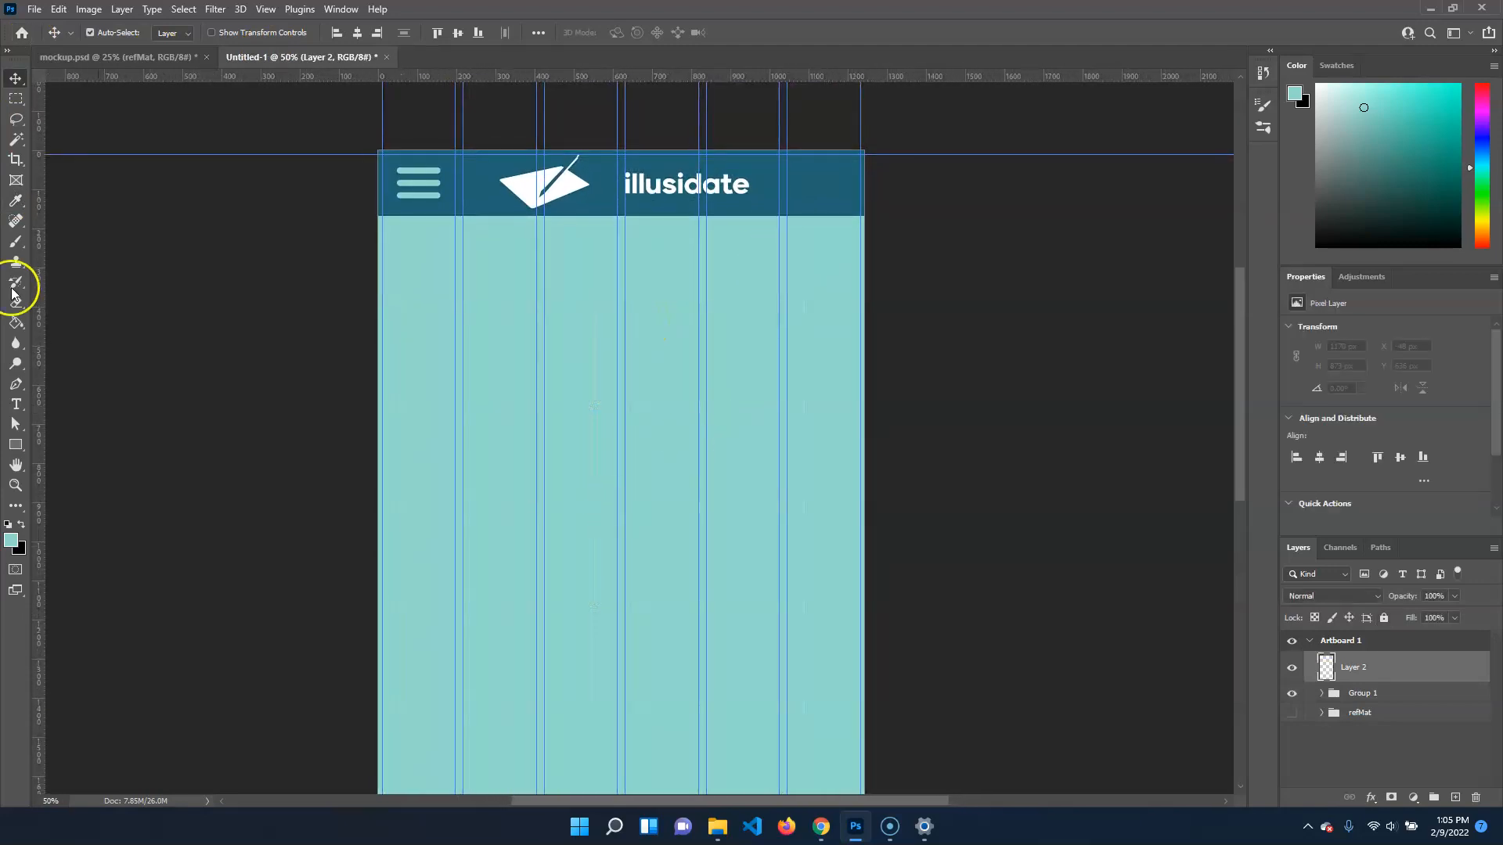
click(15, 452)
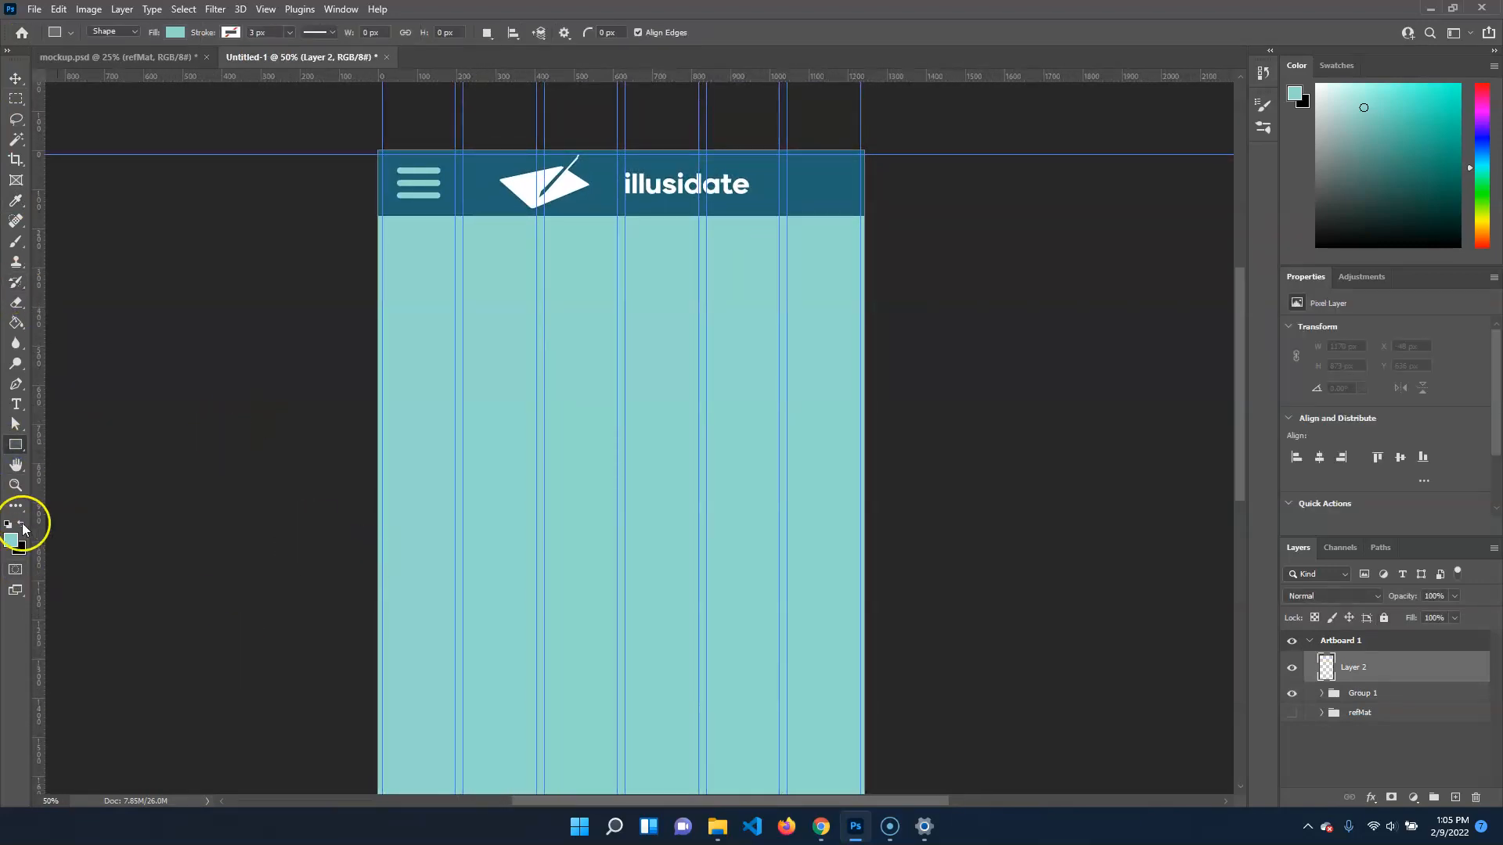
click(228, 33)
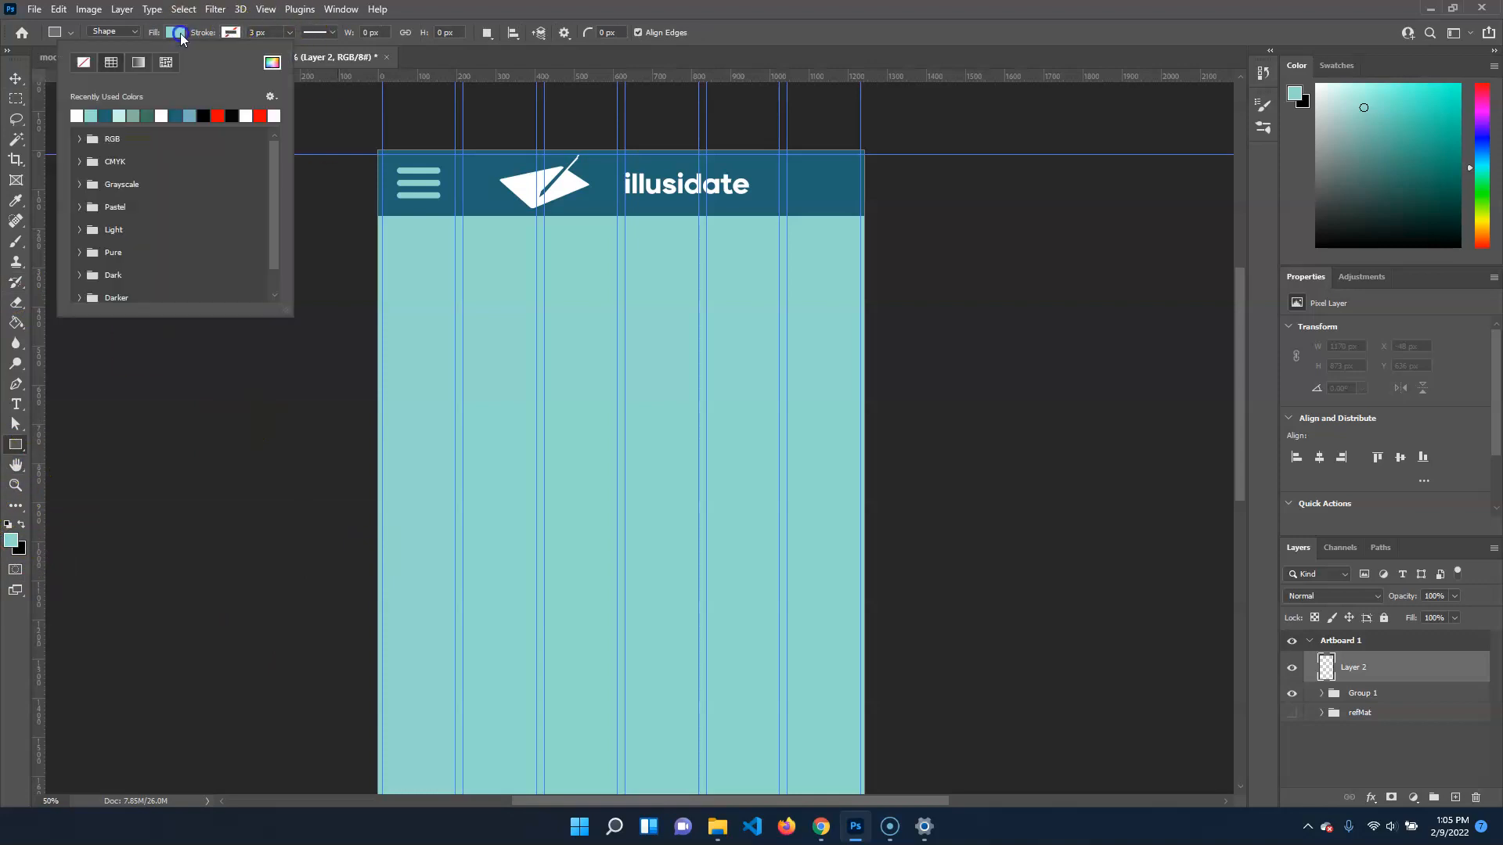
click(107, 114)
click(441, 180)
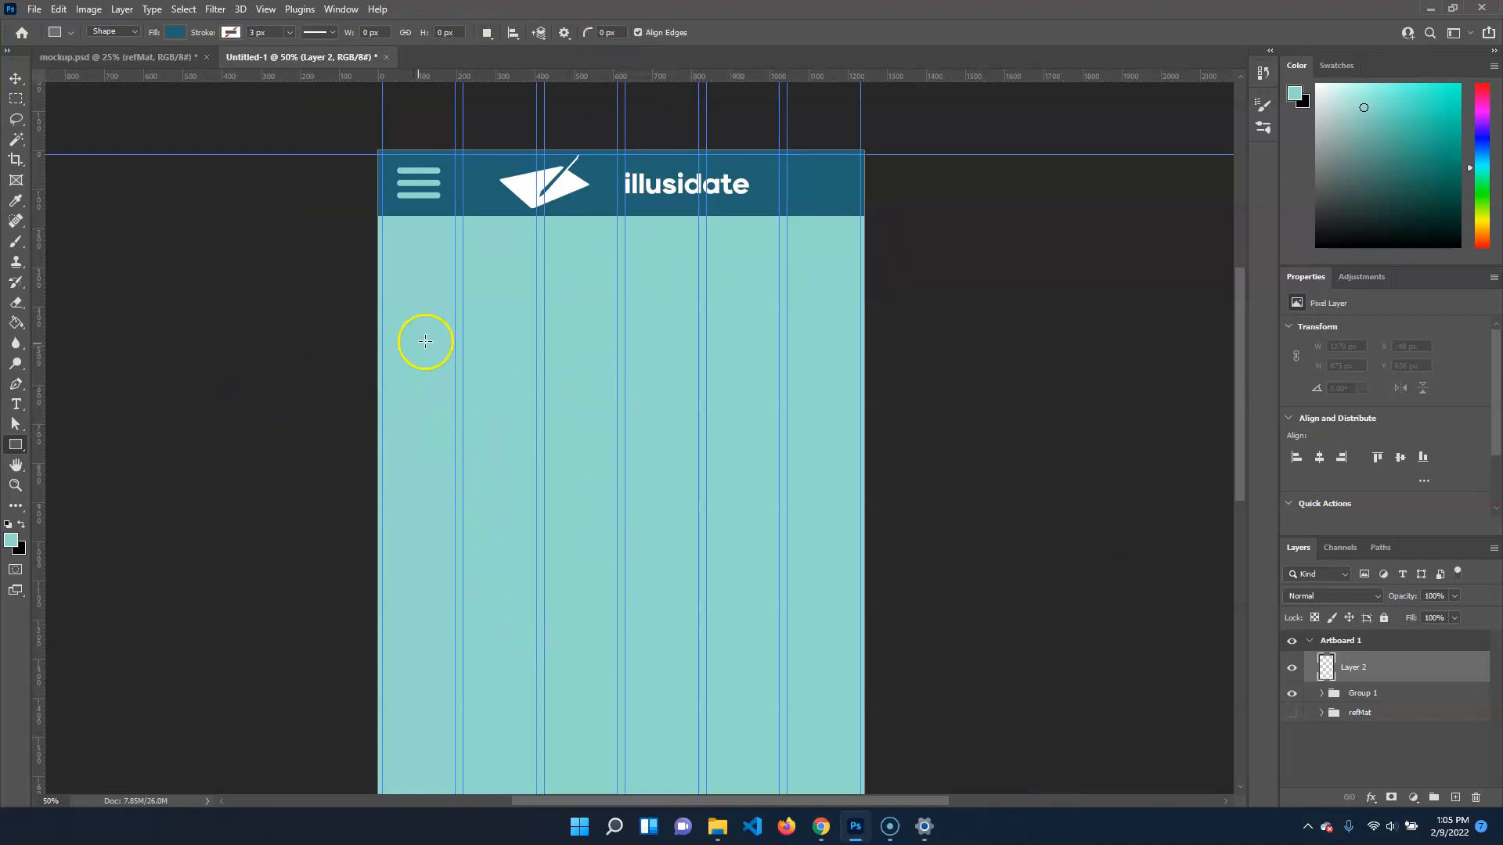
drag(498, 334, 953, 621)
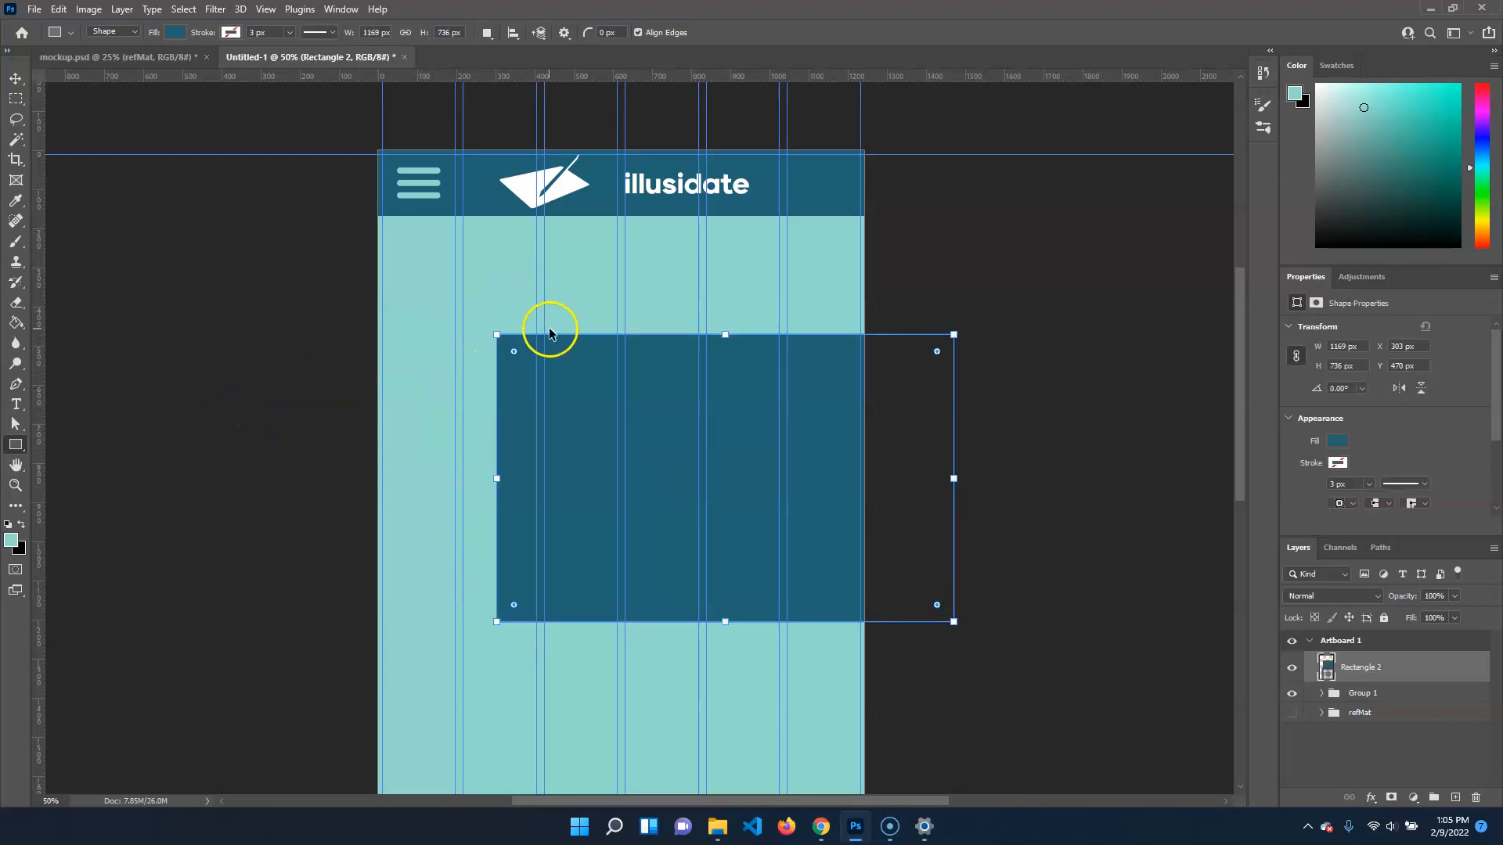
key(ctrl+plus)
key(ctrl+plus)
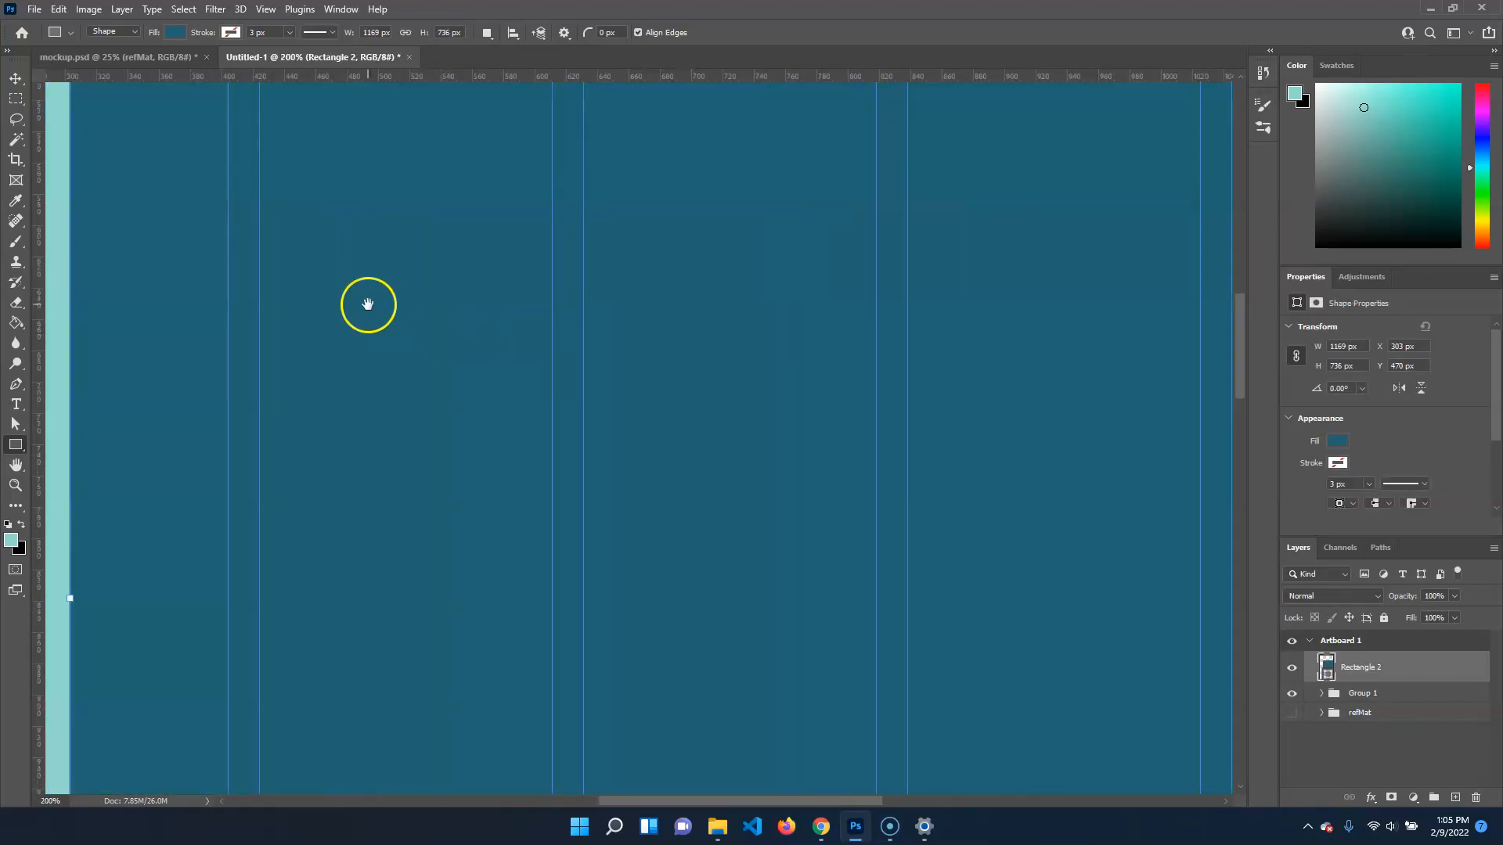
drag(368, 305, 638, 518)
key(ctrl+z)
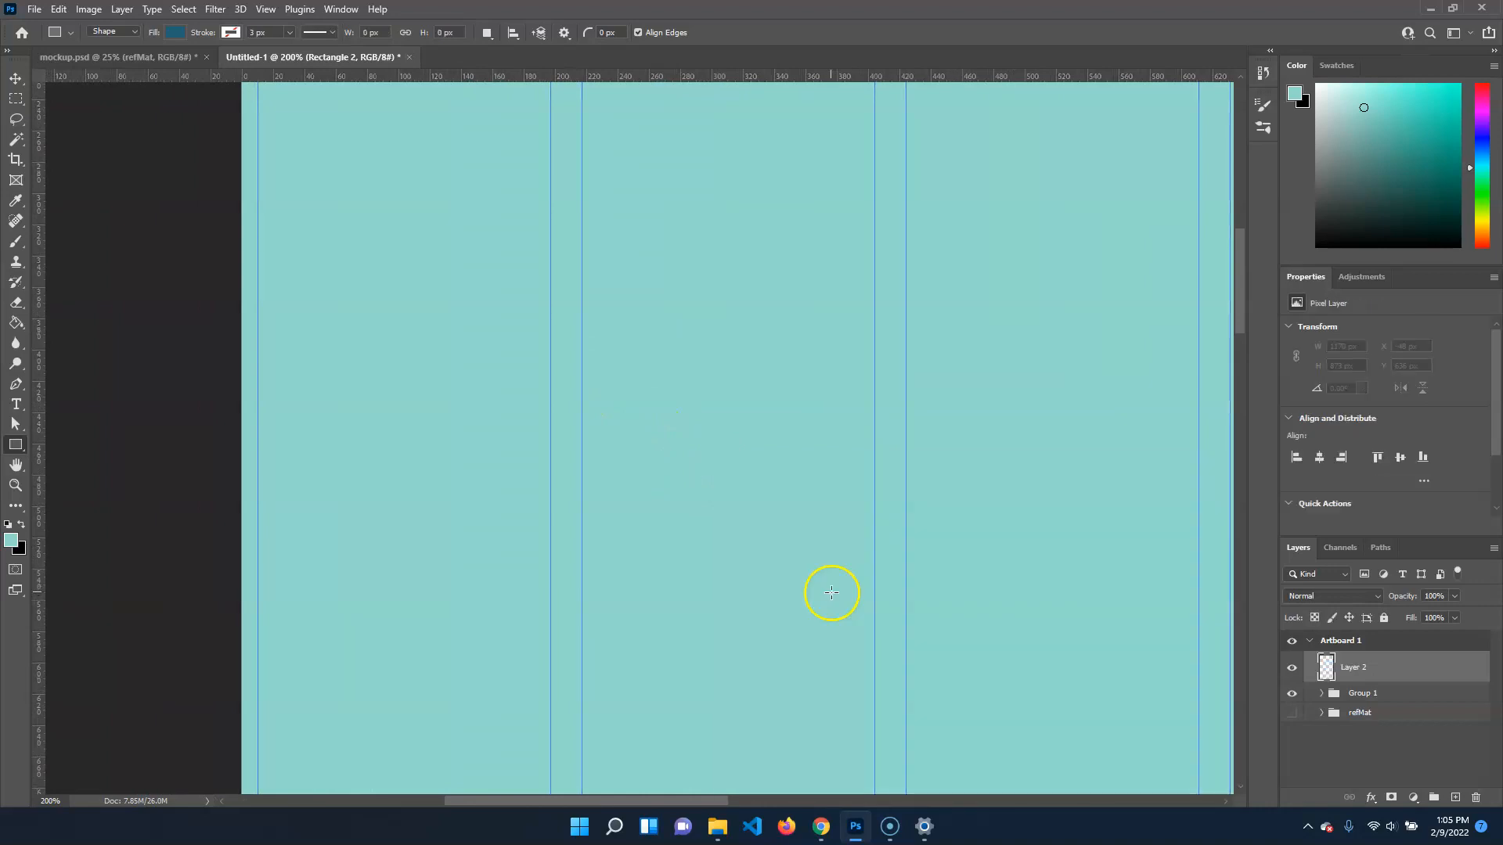
Draw a dark teal-blue rectangle about 1222 × 799 px with 15 px corner radius between the outer column guides, below the navigation bar
key(ctrl+minus)
key(ctrl+minus)
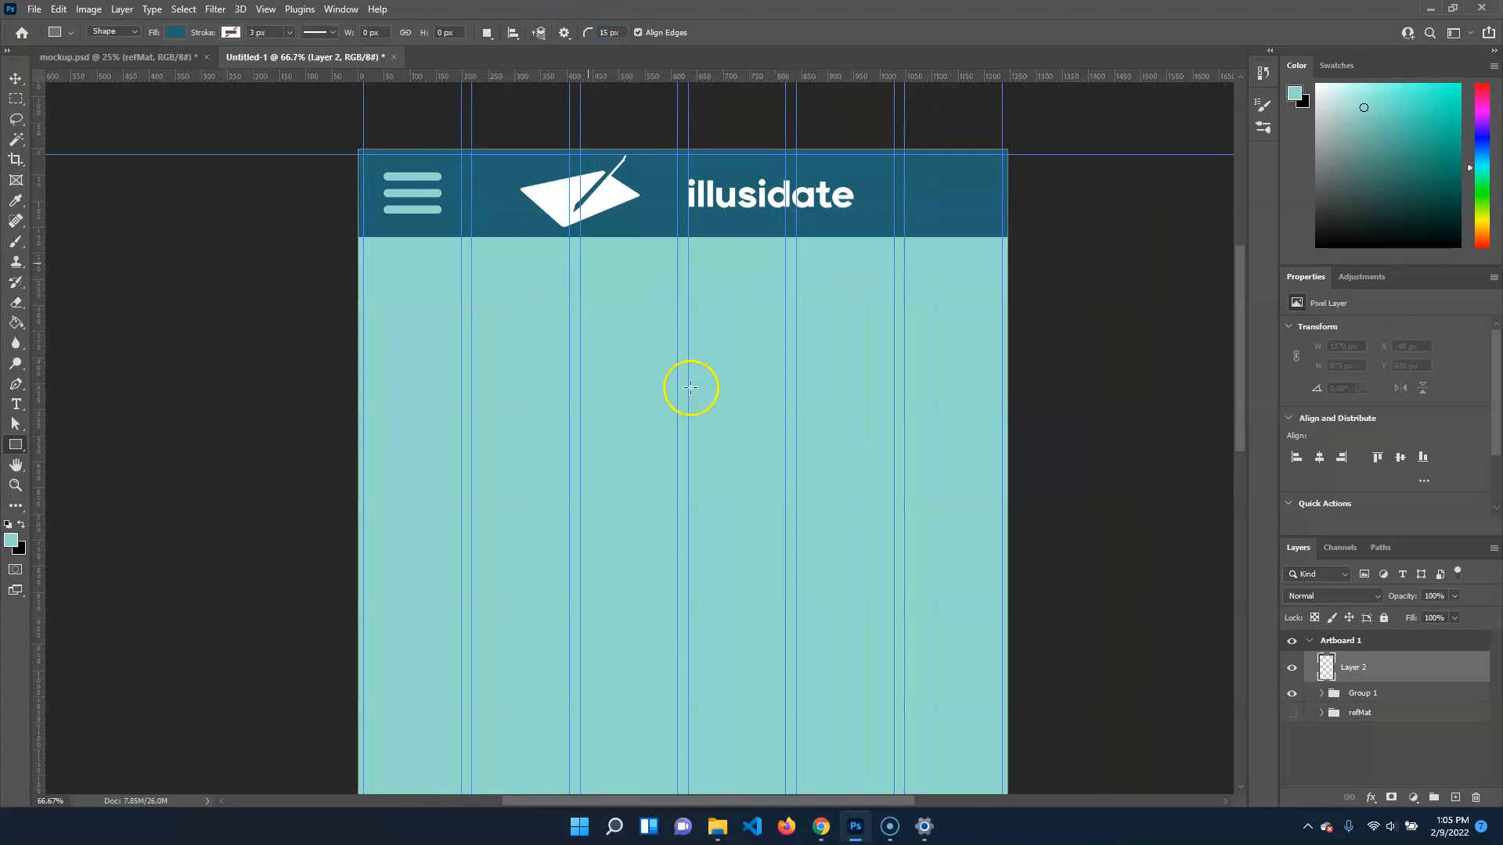
drag(363, 353, 998, 772)
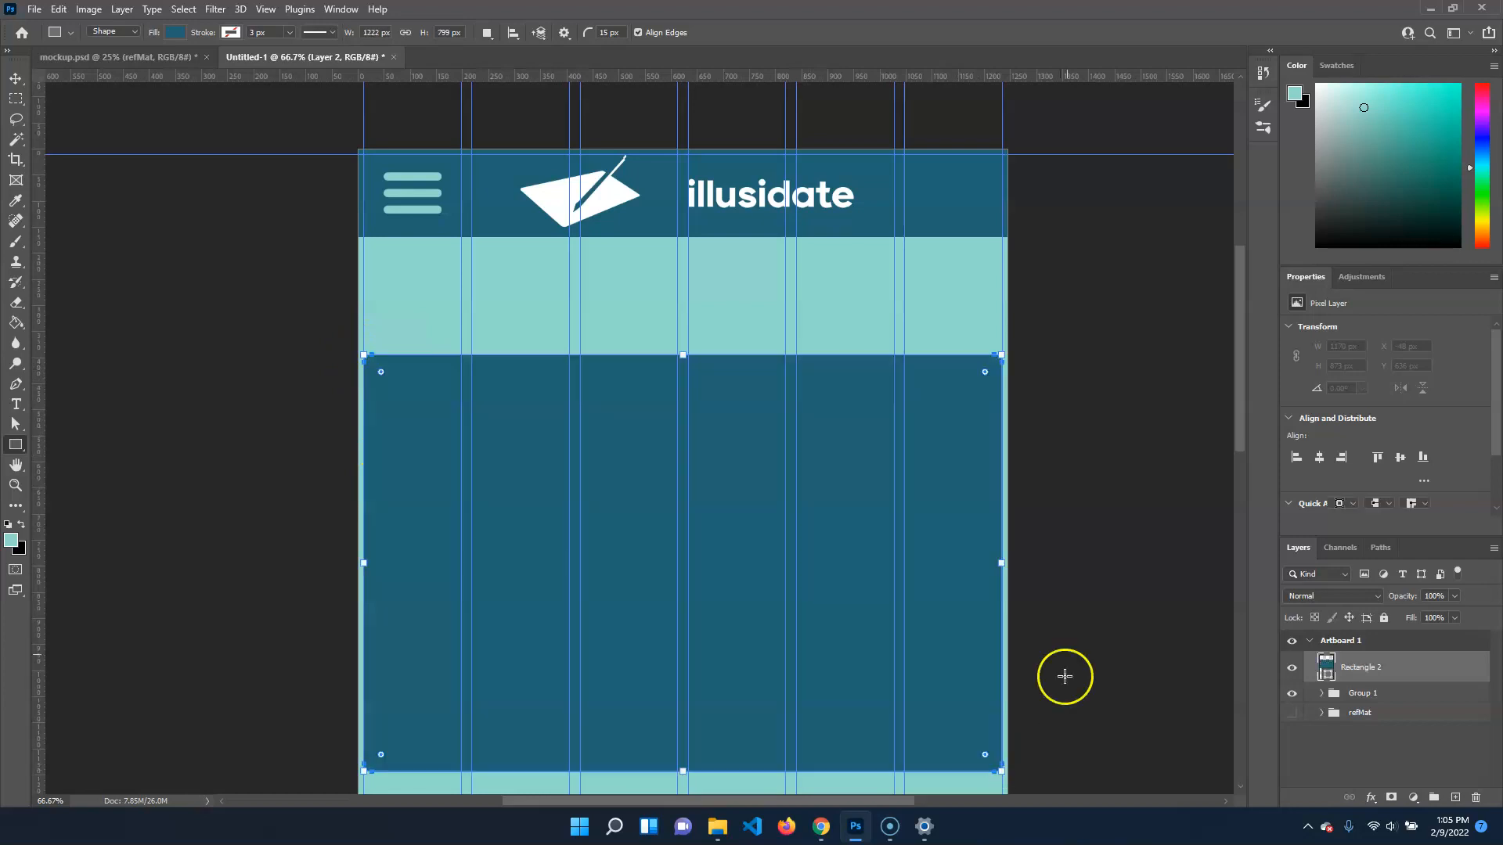
click(21, 80)
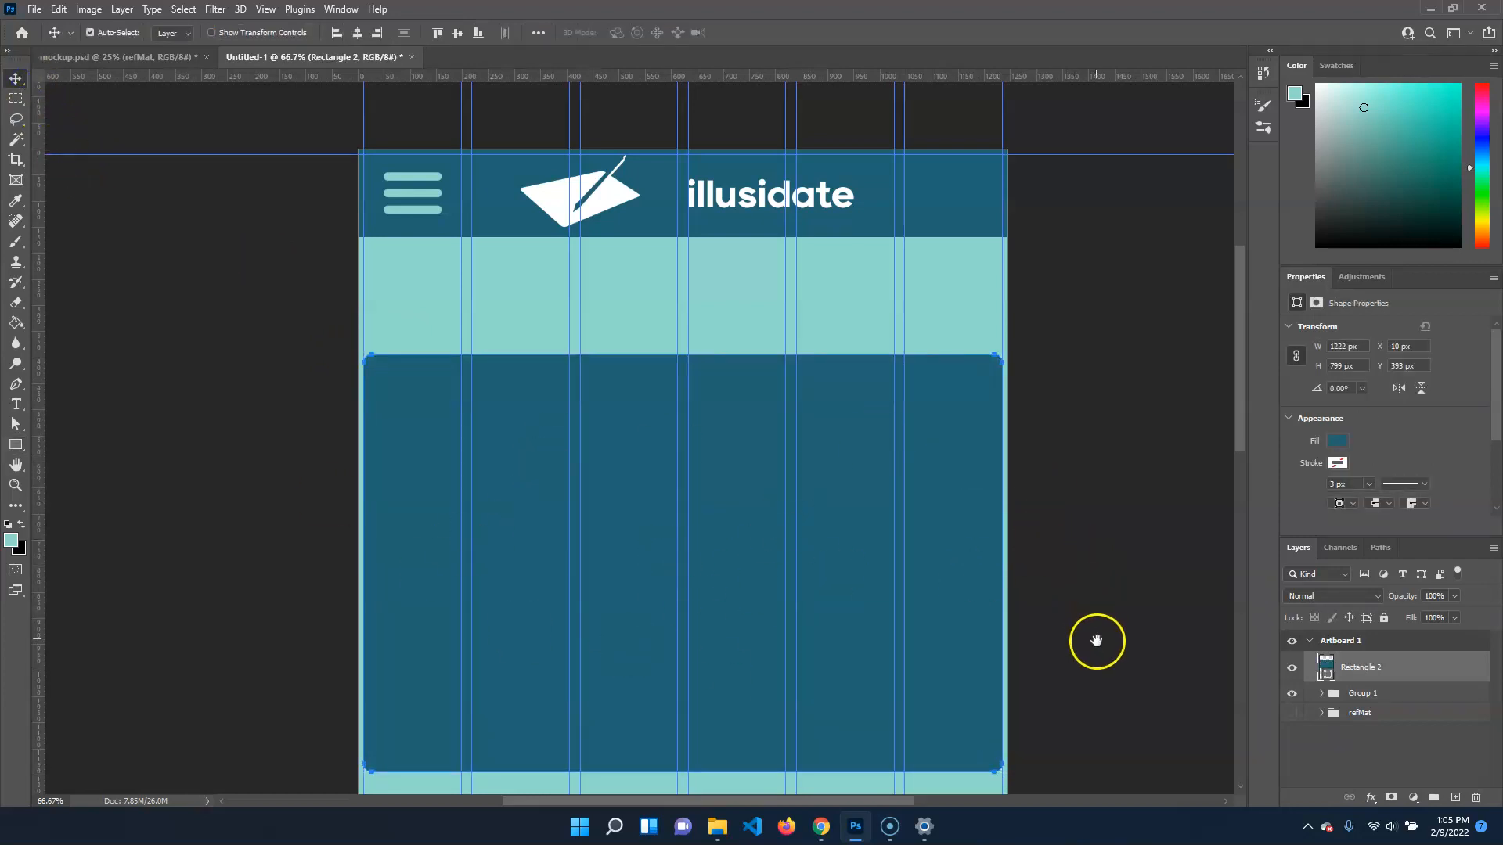
Place Coffee-Shop.jpg from the imagesForWireframe folder as an embedded object, scaled to about 1231 × 692 px over the card's upper part
drag(1096, 640, 1070, 519)
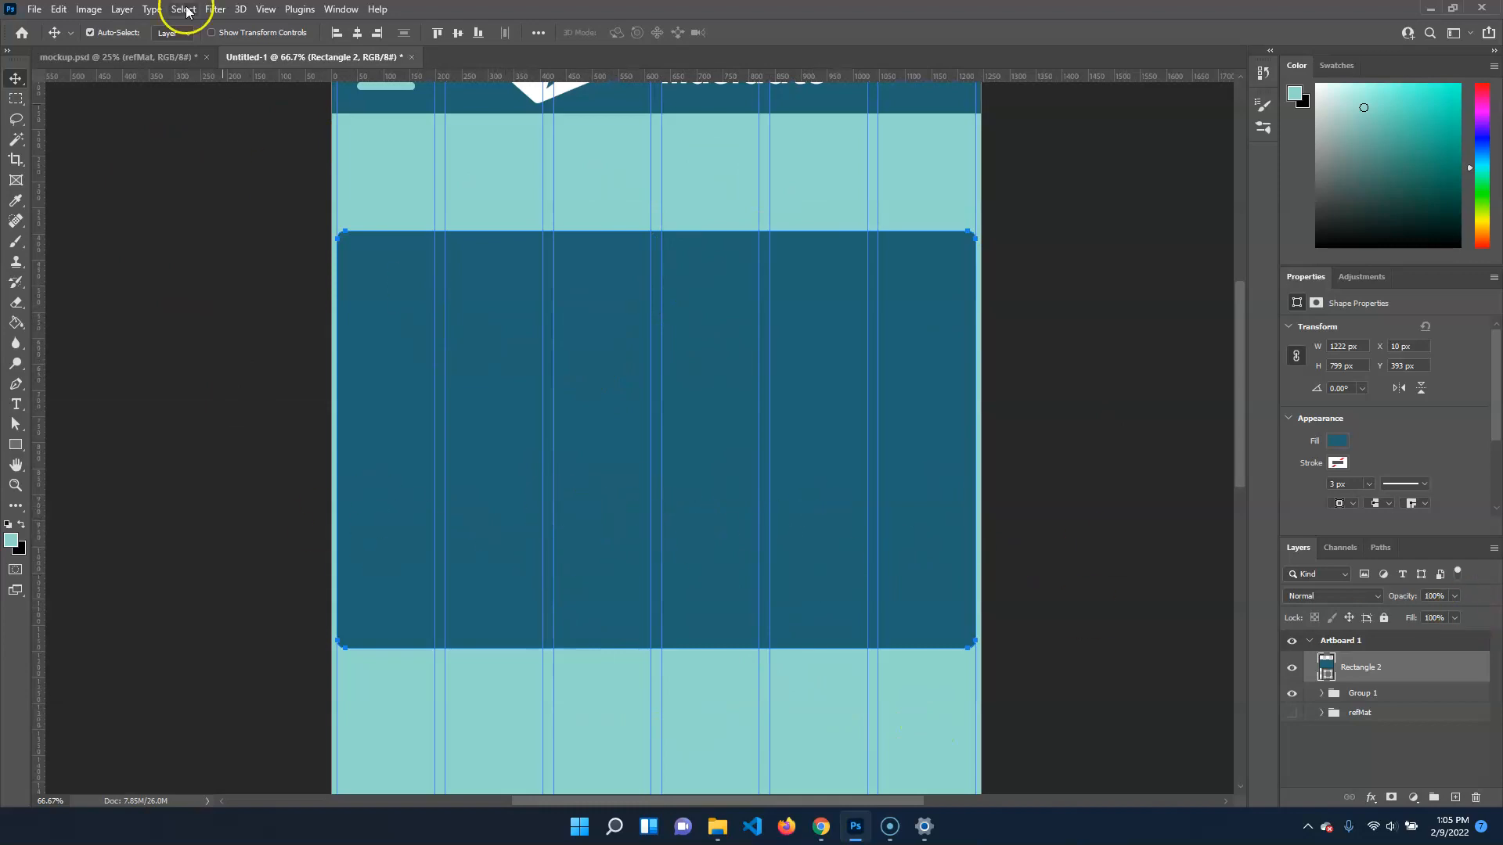
click(35, 10)
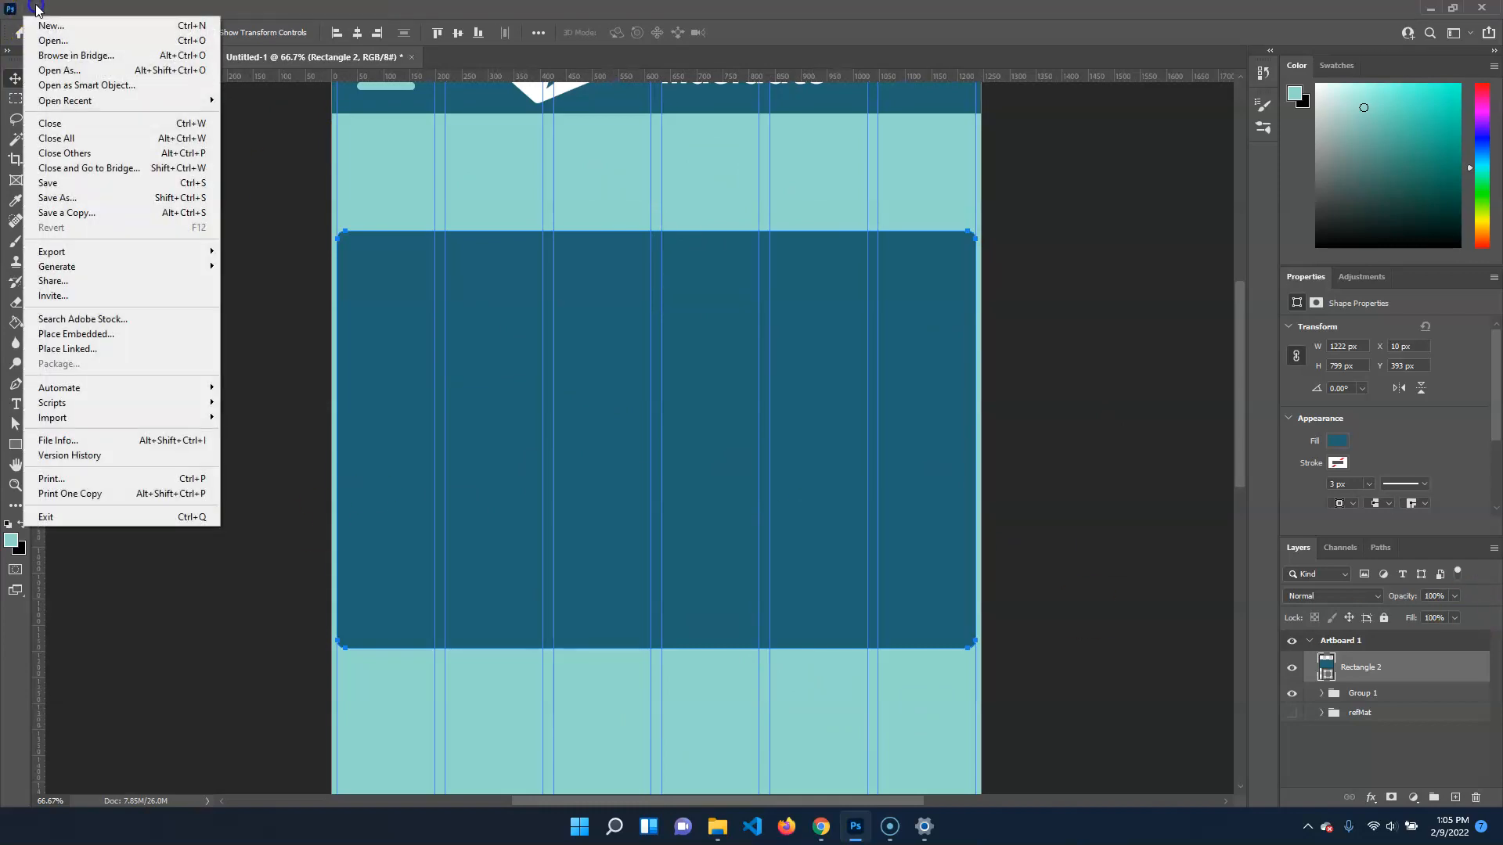
click(143, 334)
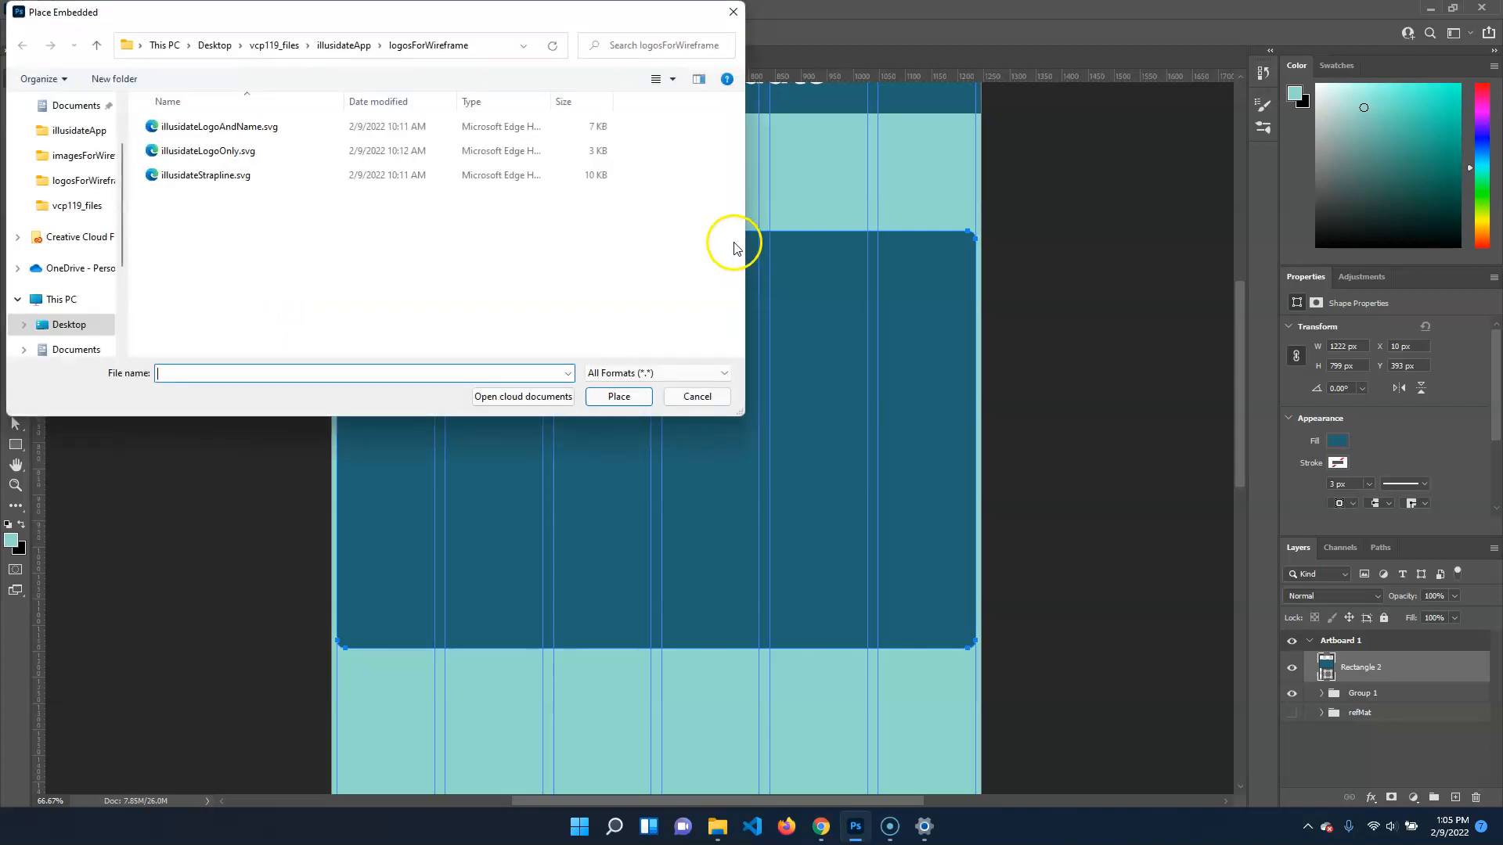
click(365, 45)
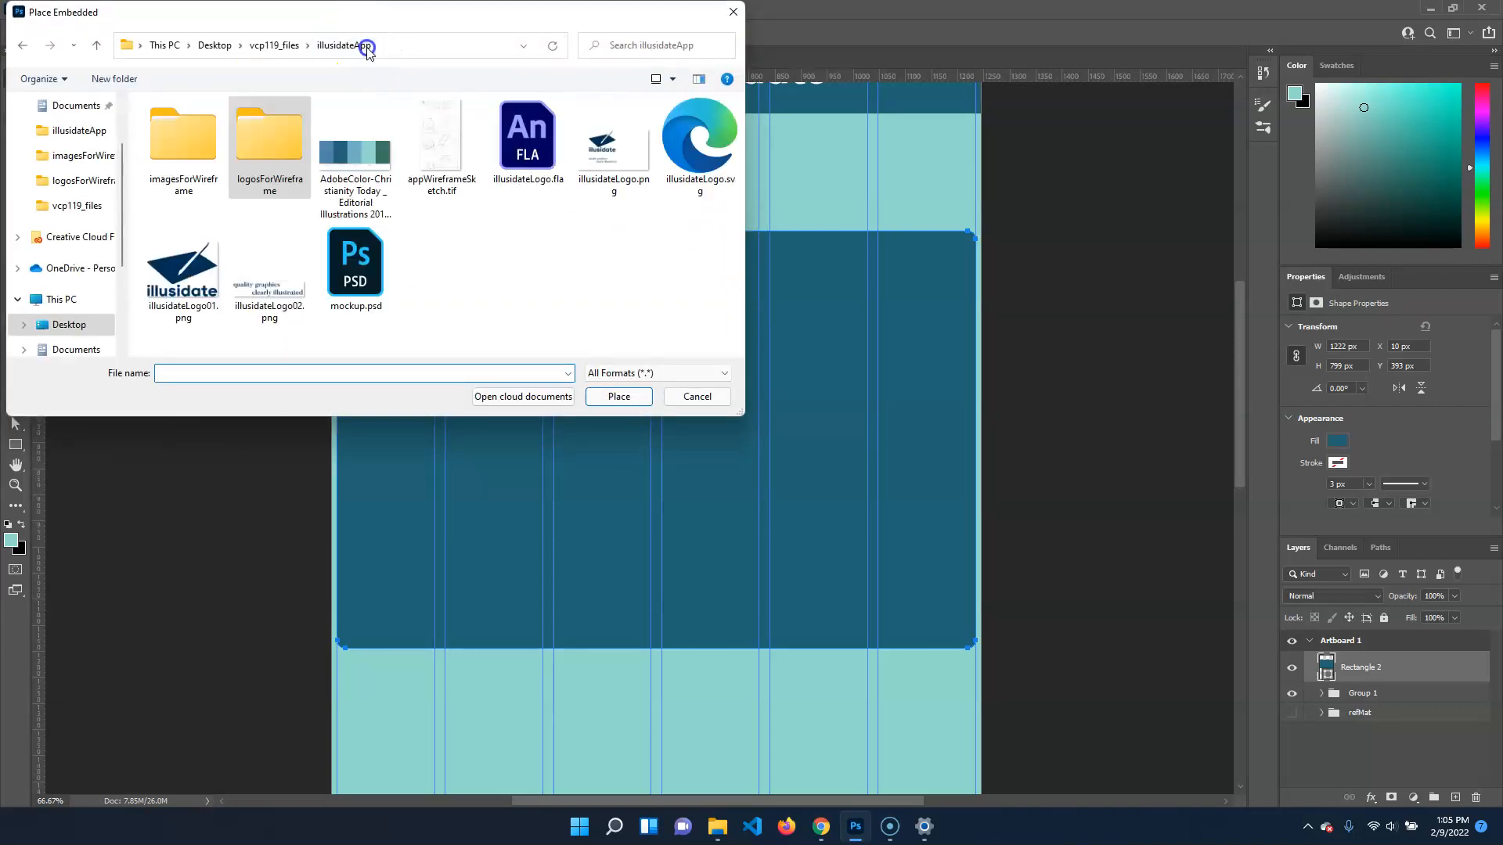
double_click(183, 139)
click(440, 151)
click(618, 396)
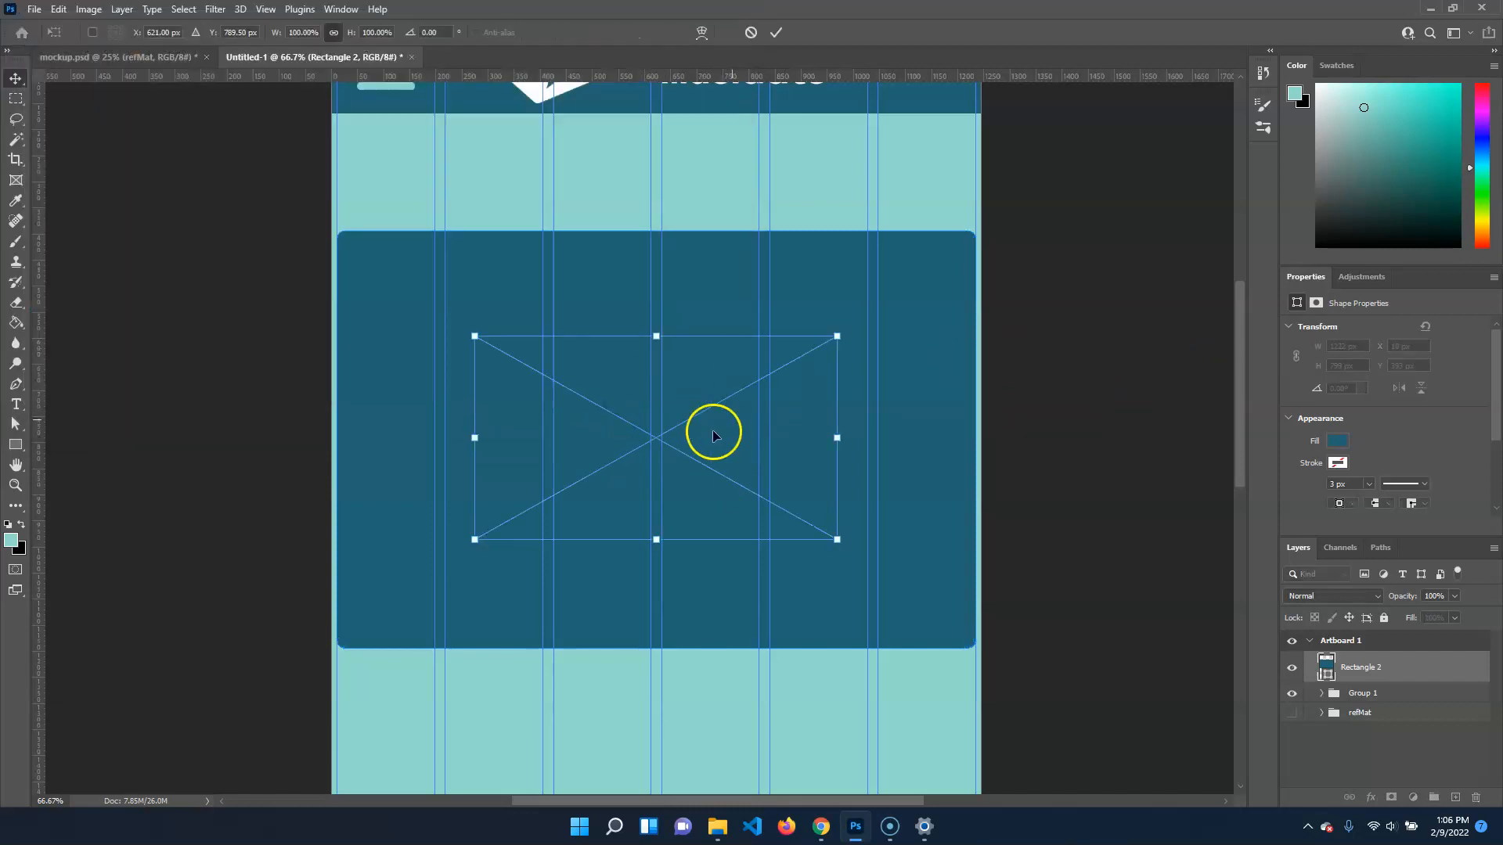
drag(707, 414, 568, 223)
drag(699, 347, 983, 486)
key(Return)
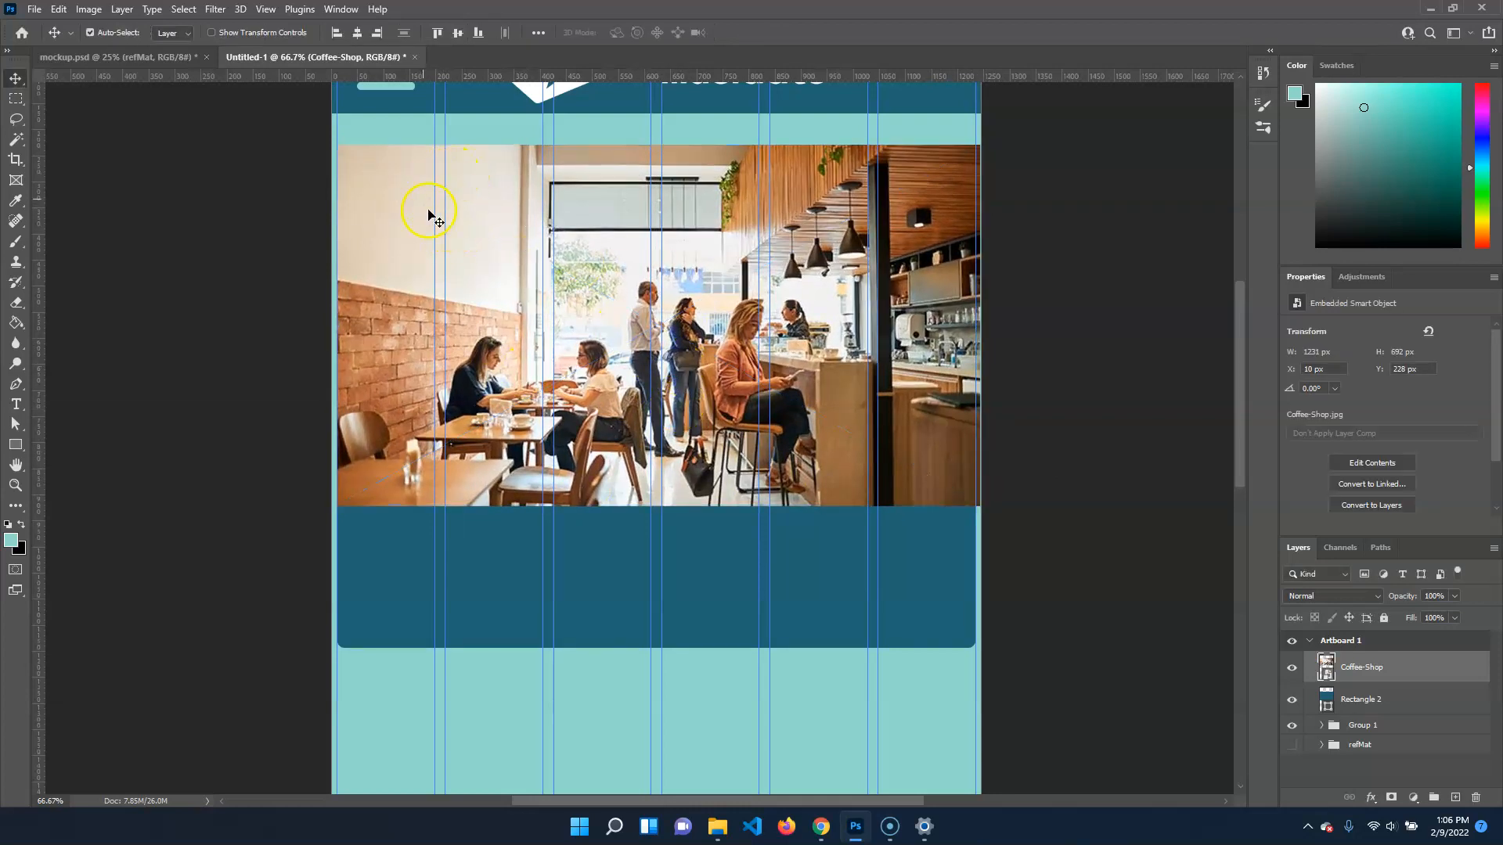
Clip the Coffee-Shop image to the rounded card rectangle and shift it up about 26 px
right_click(1382, 674)
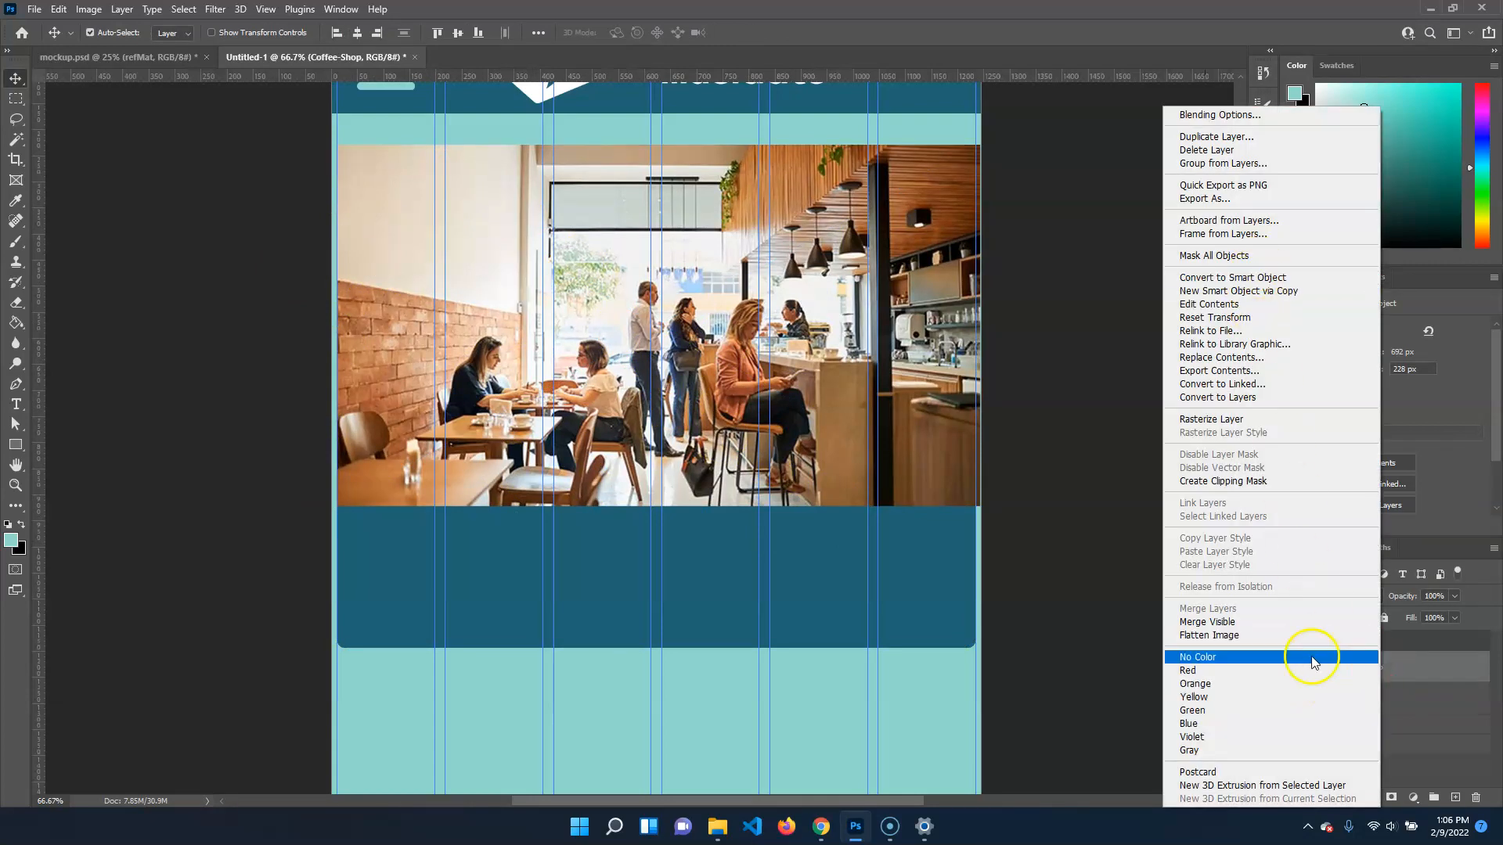
click(1290, 481)
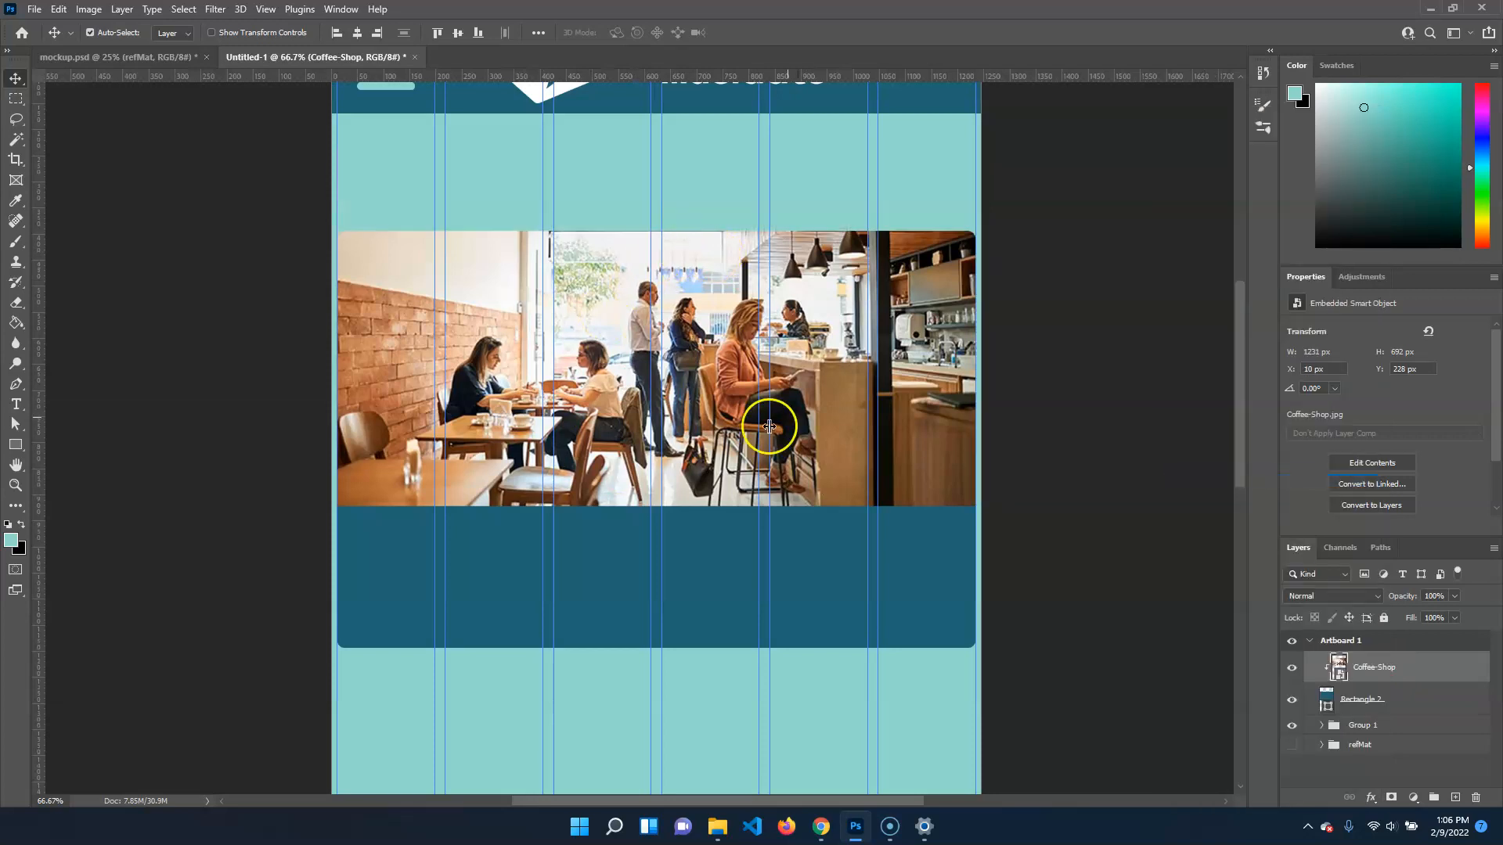
mouse_move(744, 379)
mouse_down()
mouse_move(734, 401)
mouse_move(791, 380)
mouse_move(717, 379)
mouse_up()
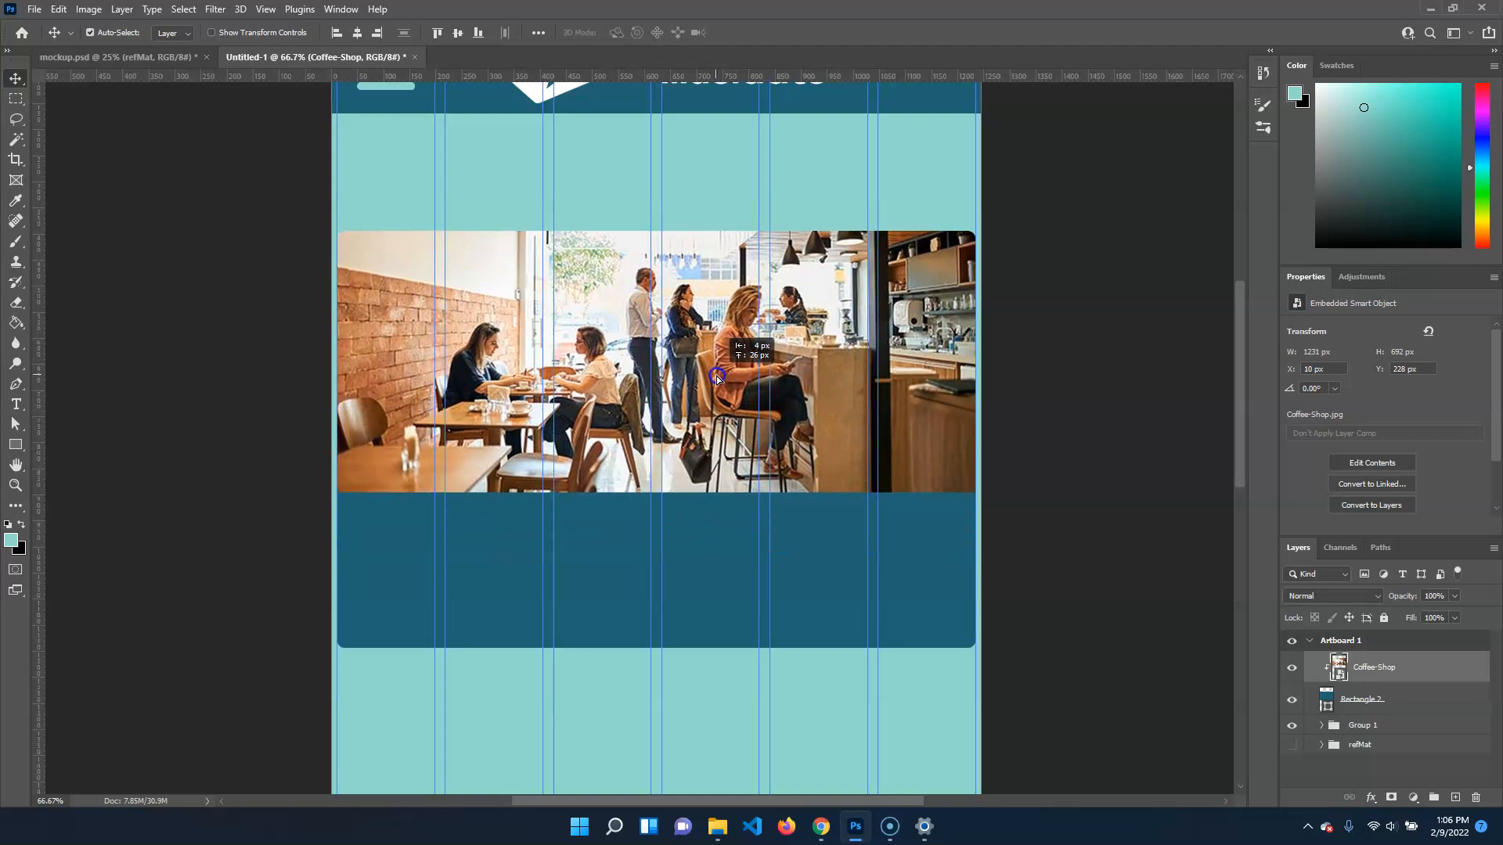
click(301, 329)
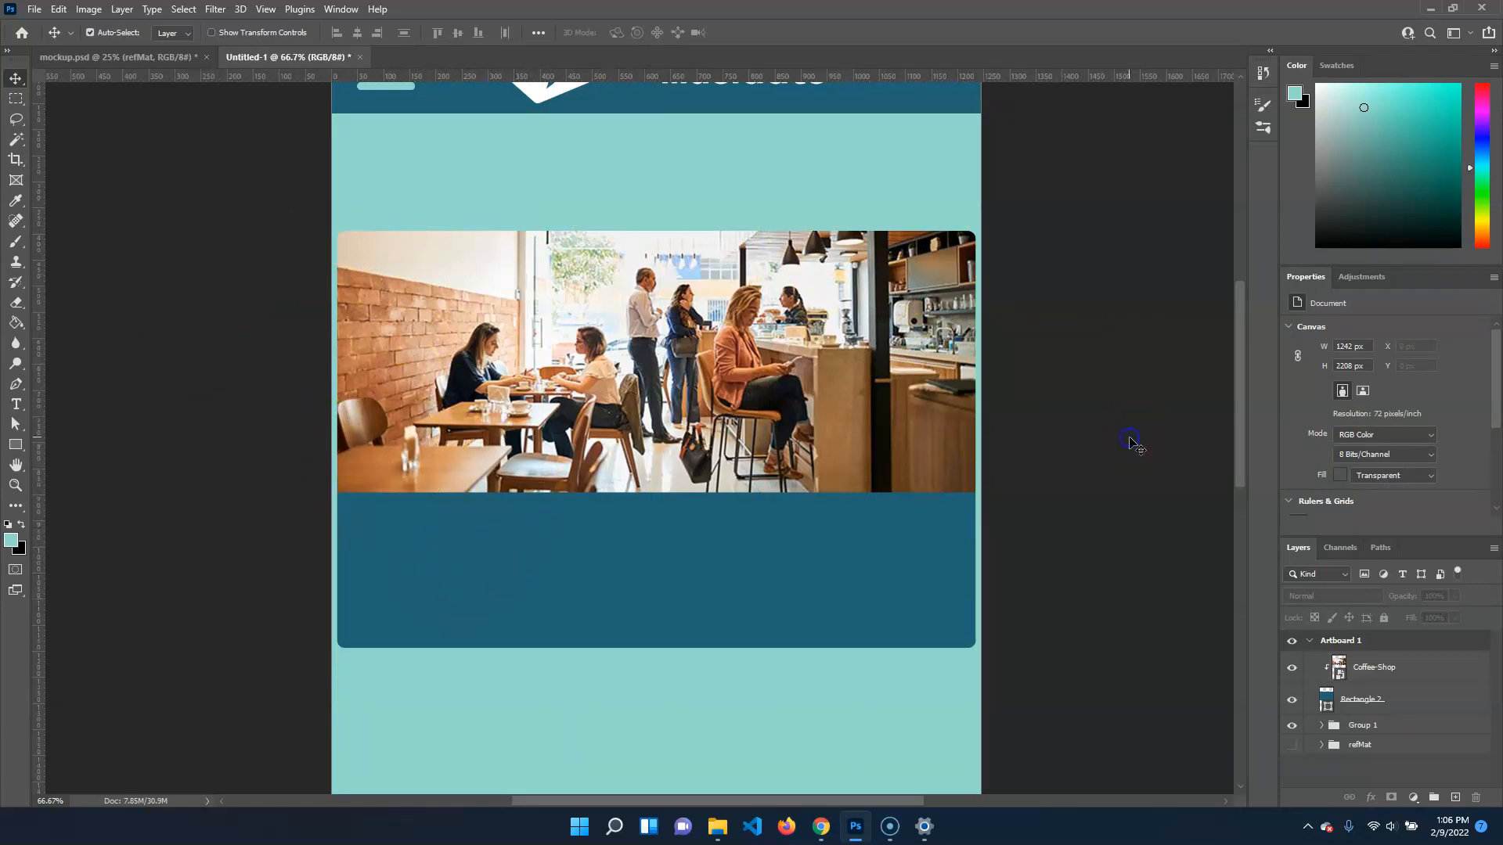
Activate the Frame tool for the empty area below the coffee shop card
drag(1057, 576, 1080, 277)
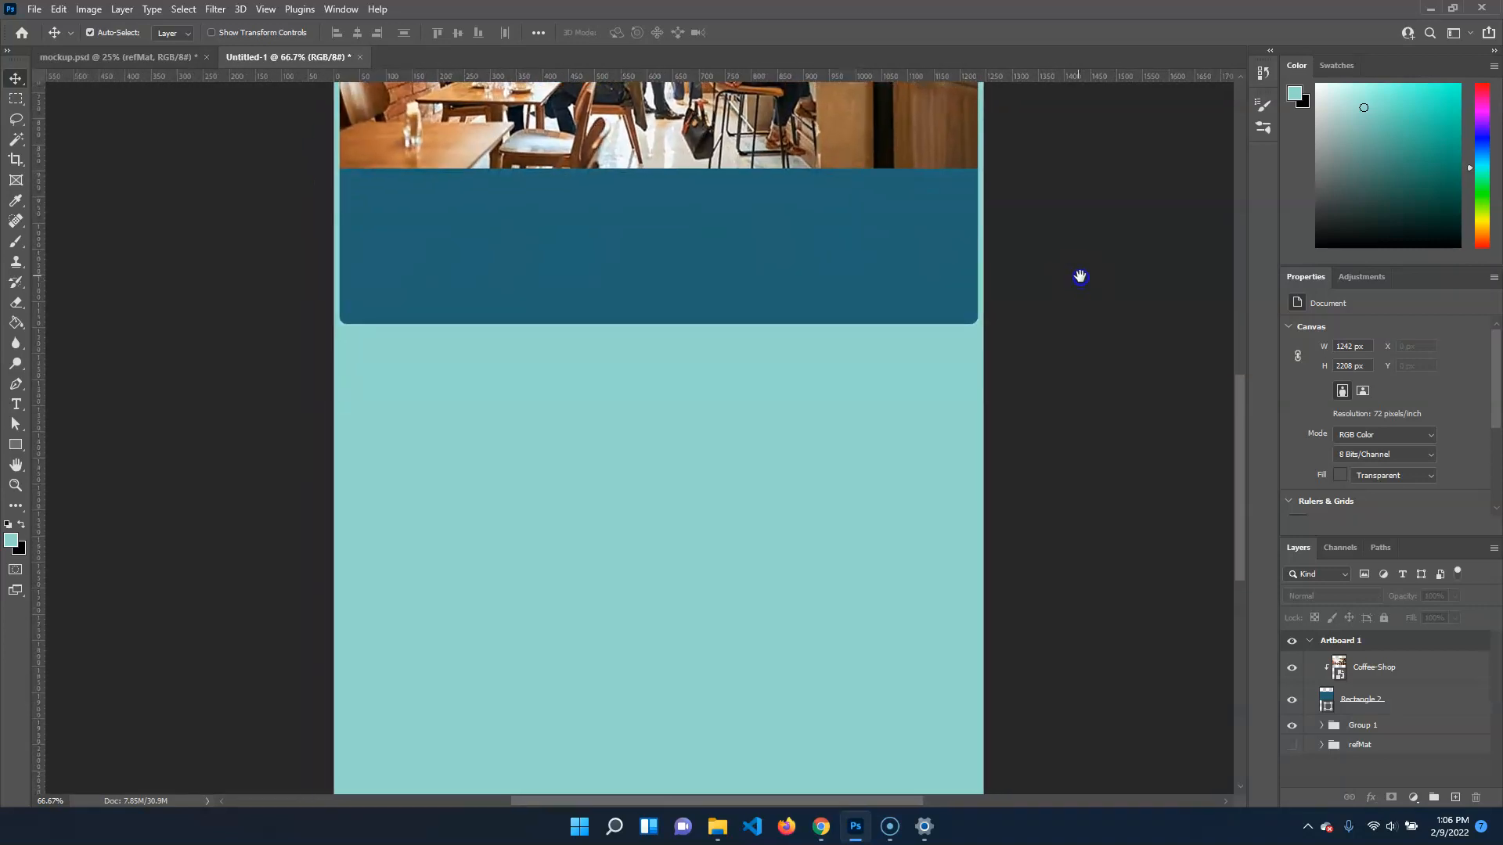
click(13, 188)
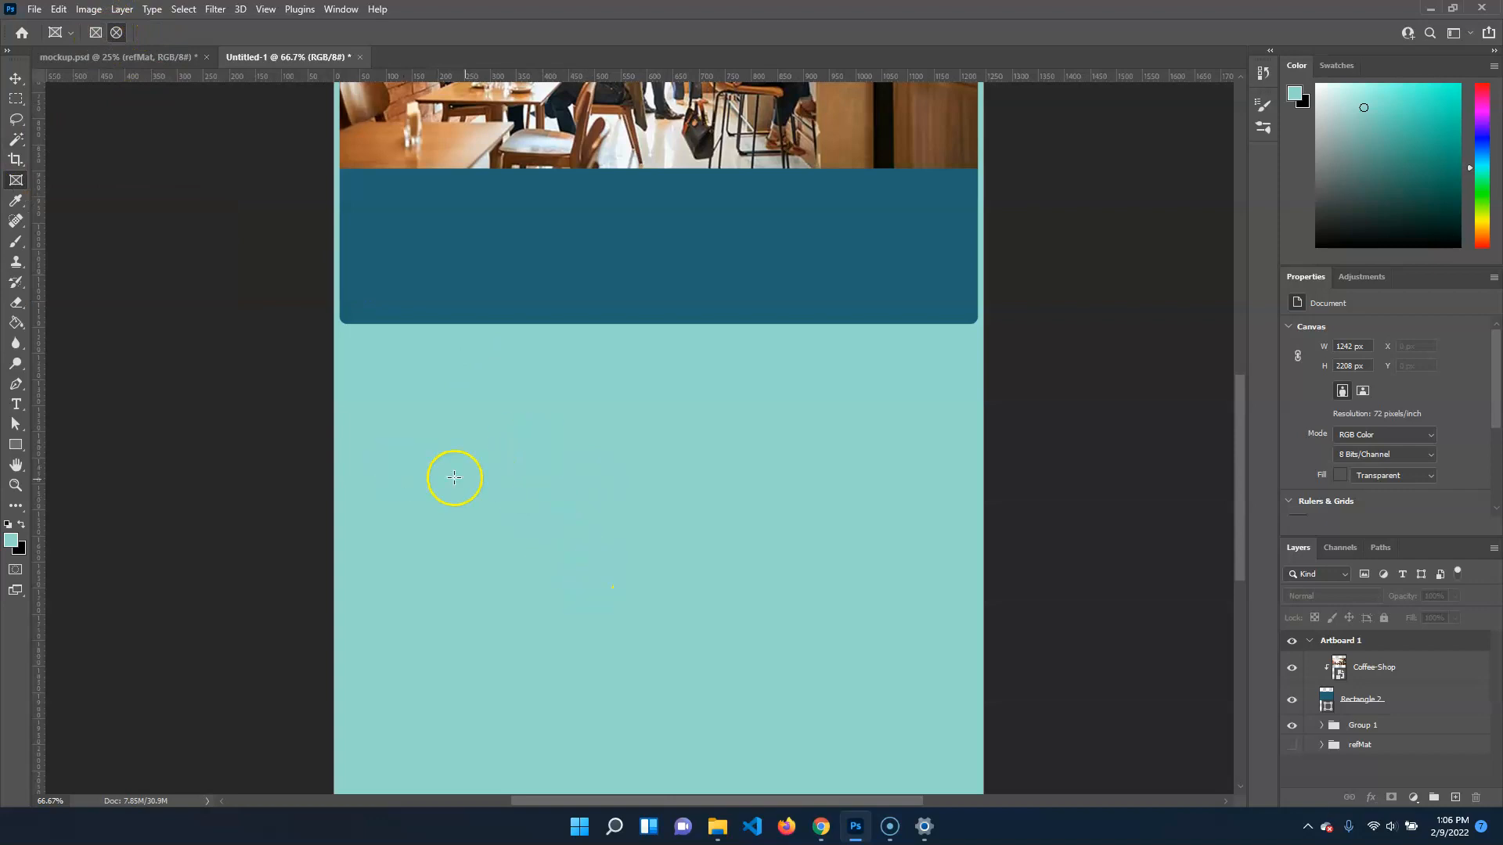
drag(477, 460, 746, 683)
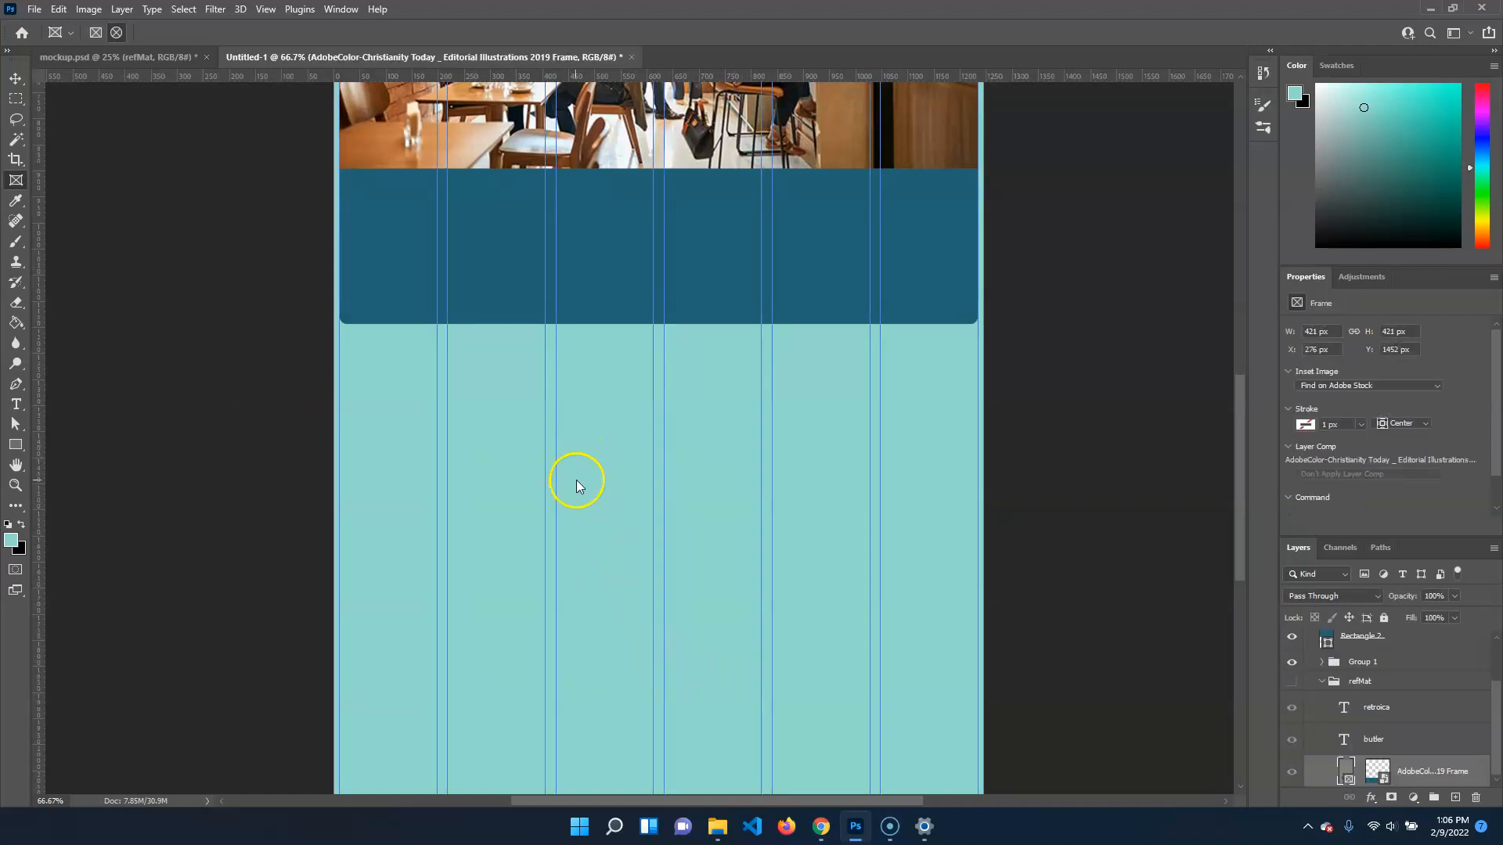
drag(1430, 775, 1375, 653)
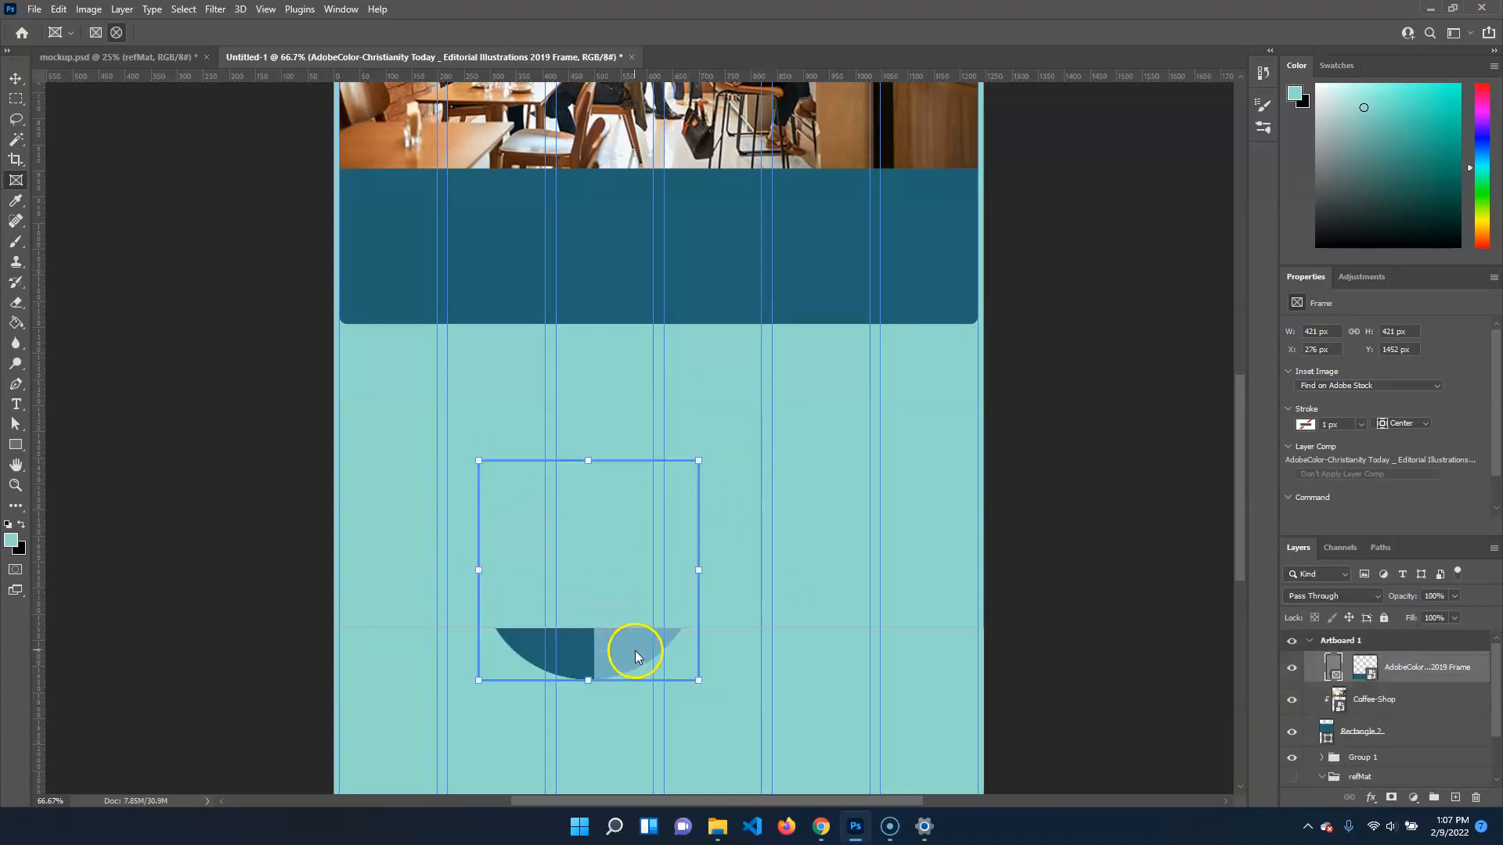
drag(628, 646, 802, 634)
key(Delete)
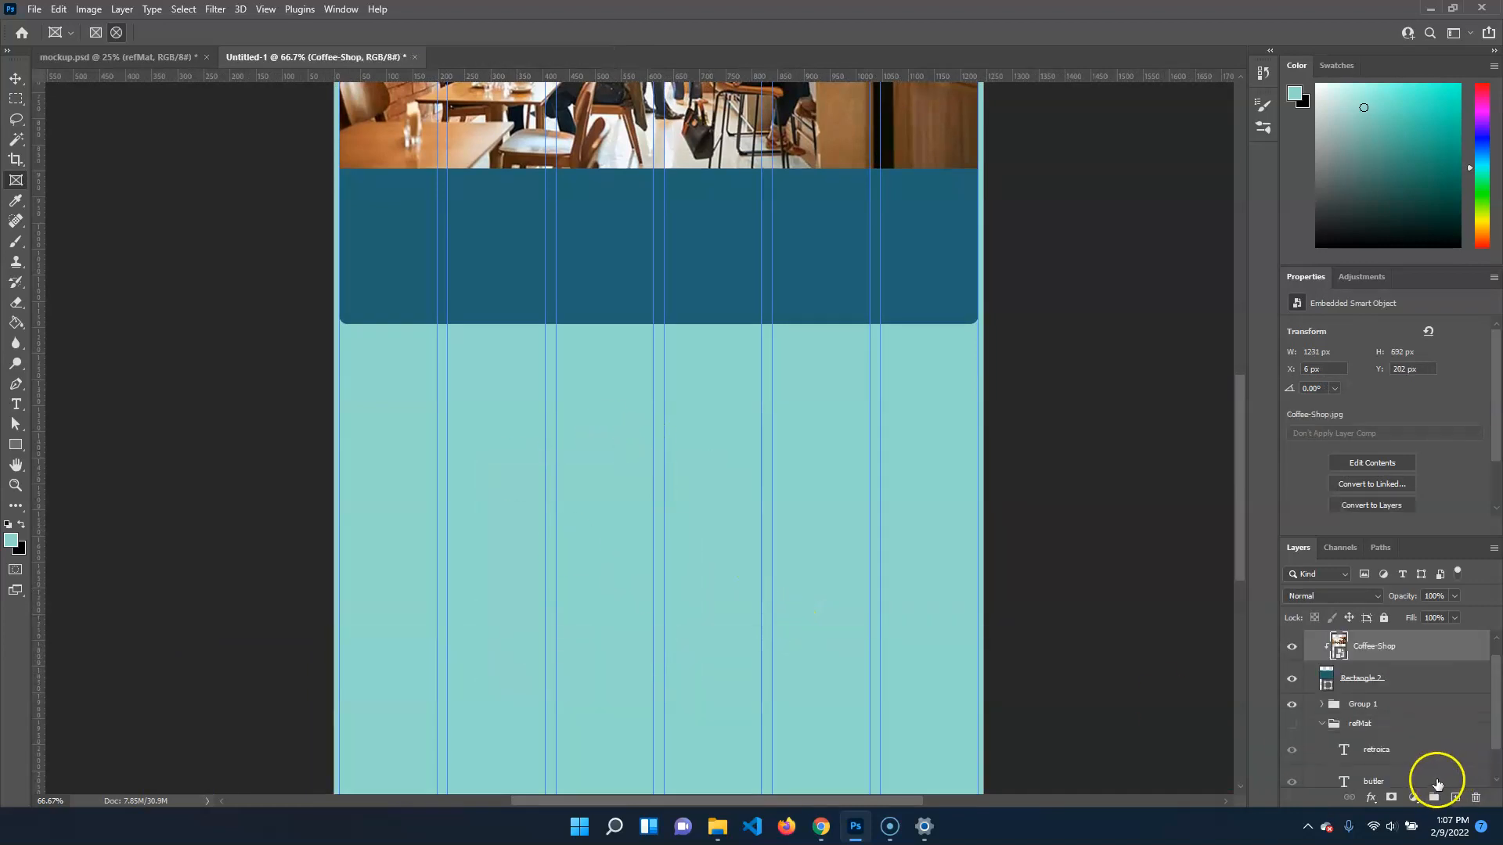
Add a new empty layer above the Coffee-Shop layer and keep it selected
scroll(1429, 744, up, 1)
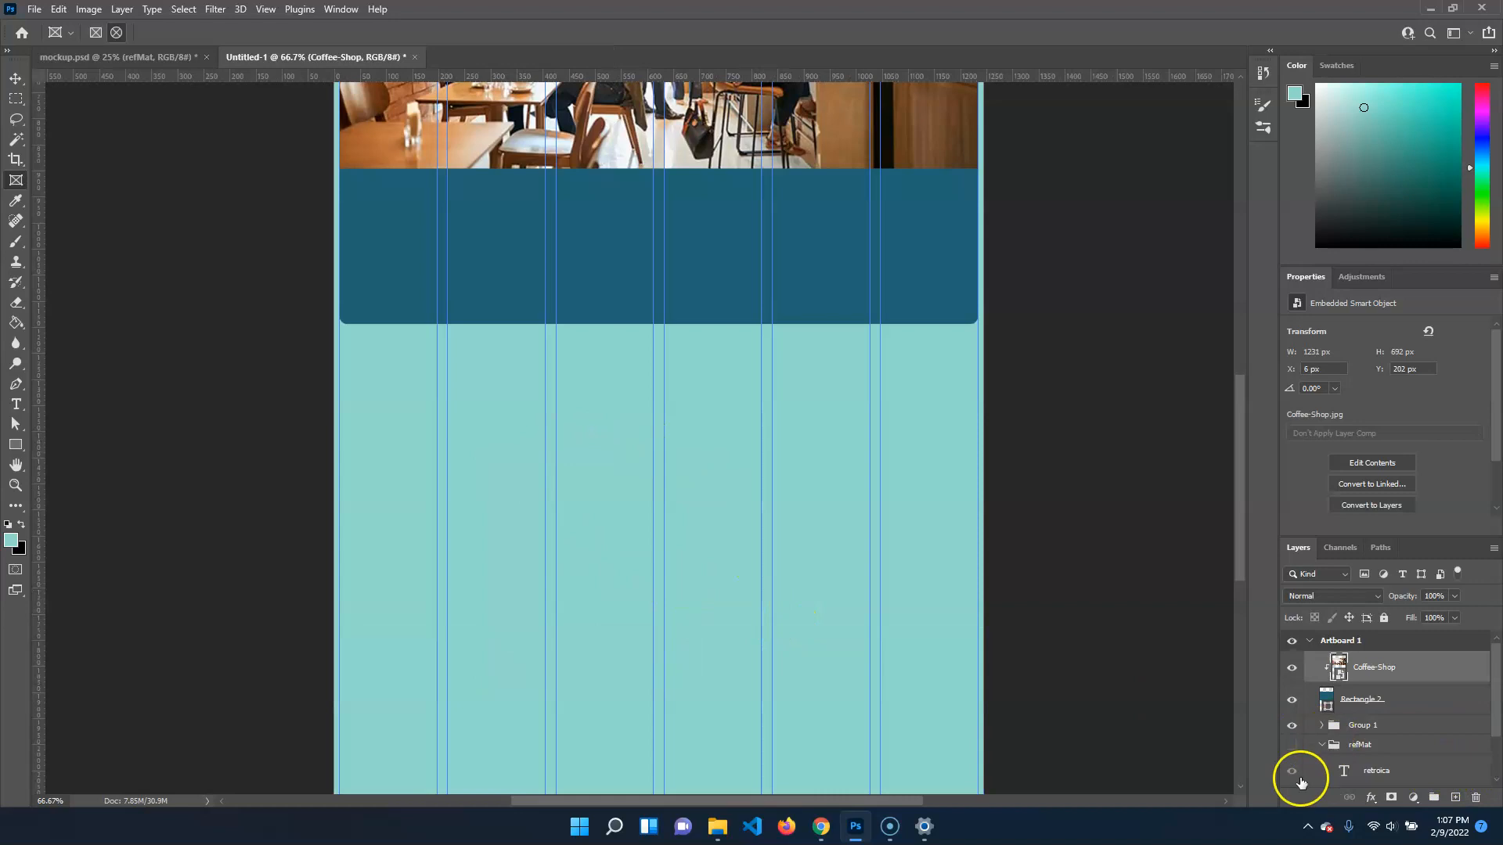
click(1321, 725)
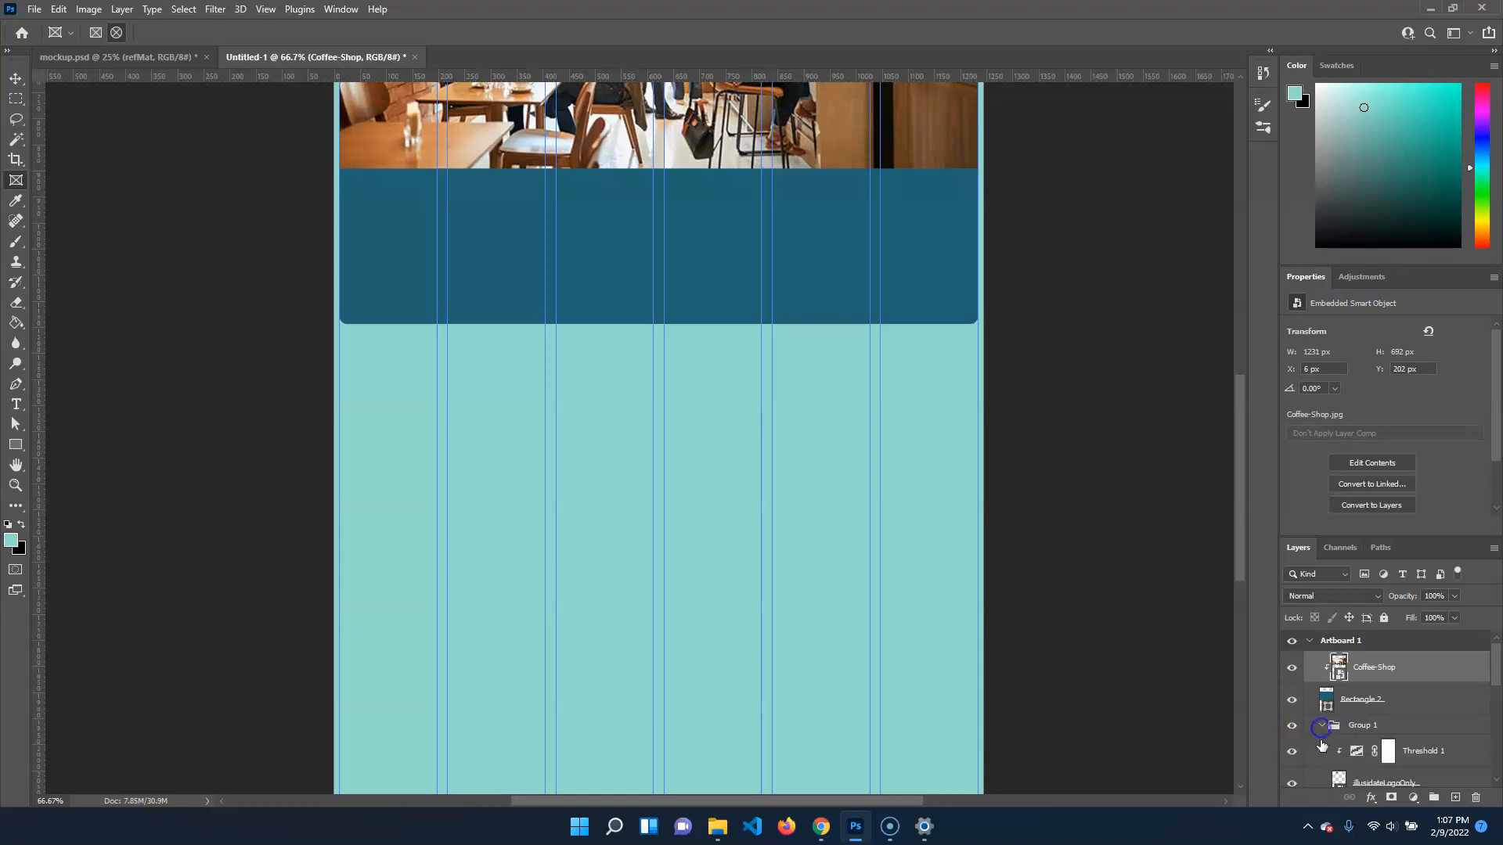
click(1319, 725)
click(1319, 748)
click(1292, 745)
click(1372, 677)
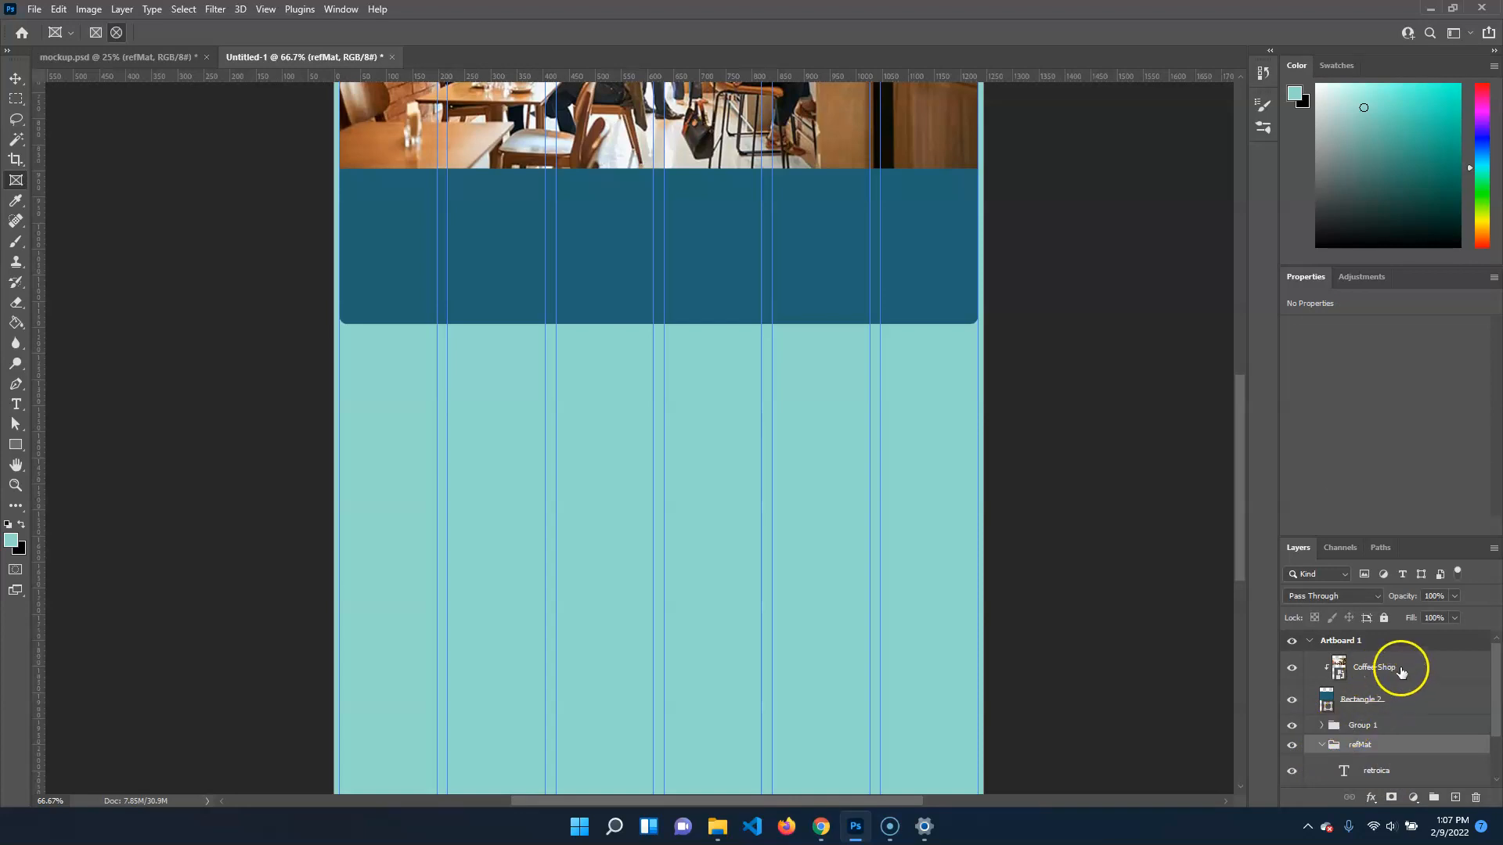
click(1454, 796)
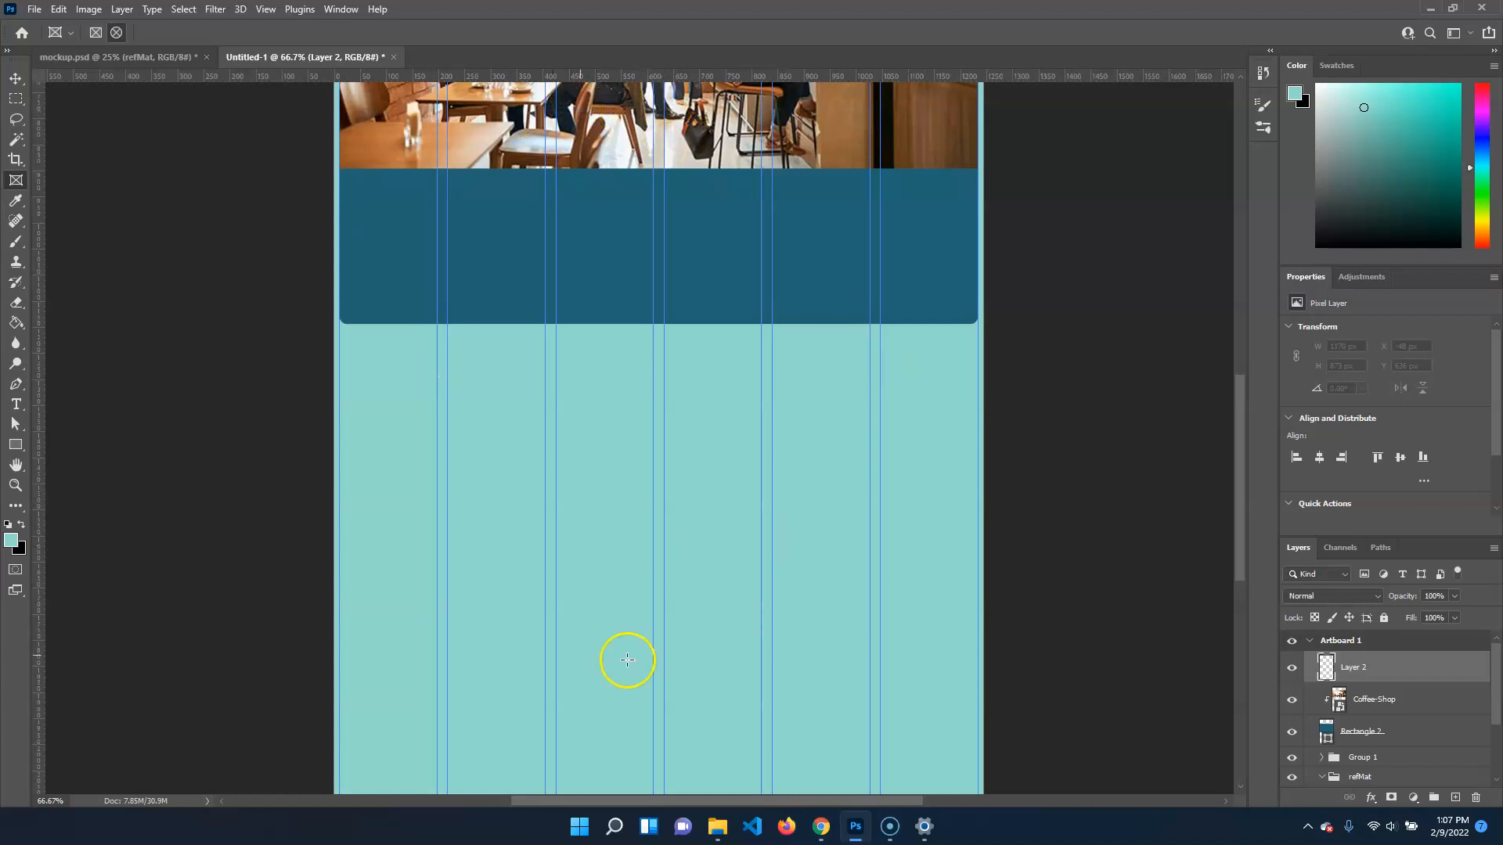
click(1390, 740)
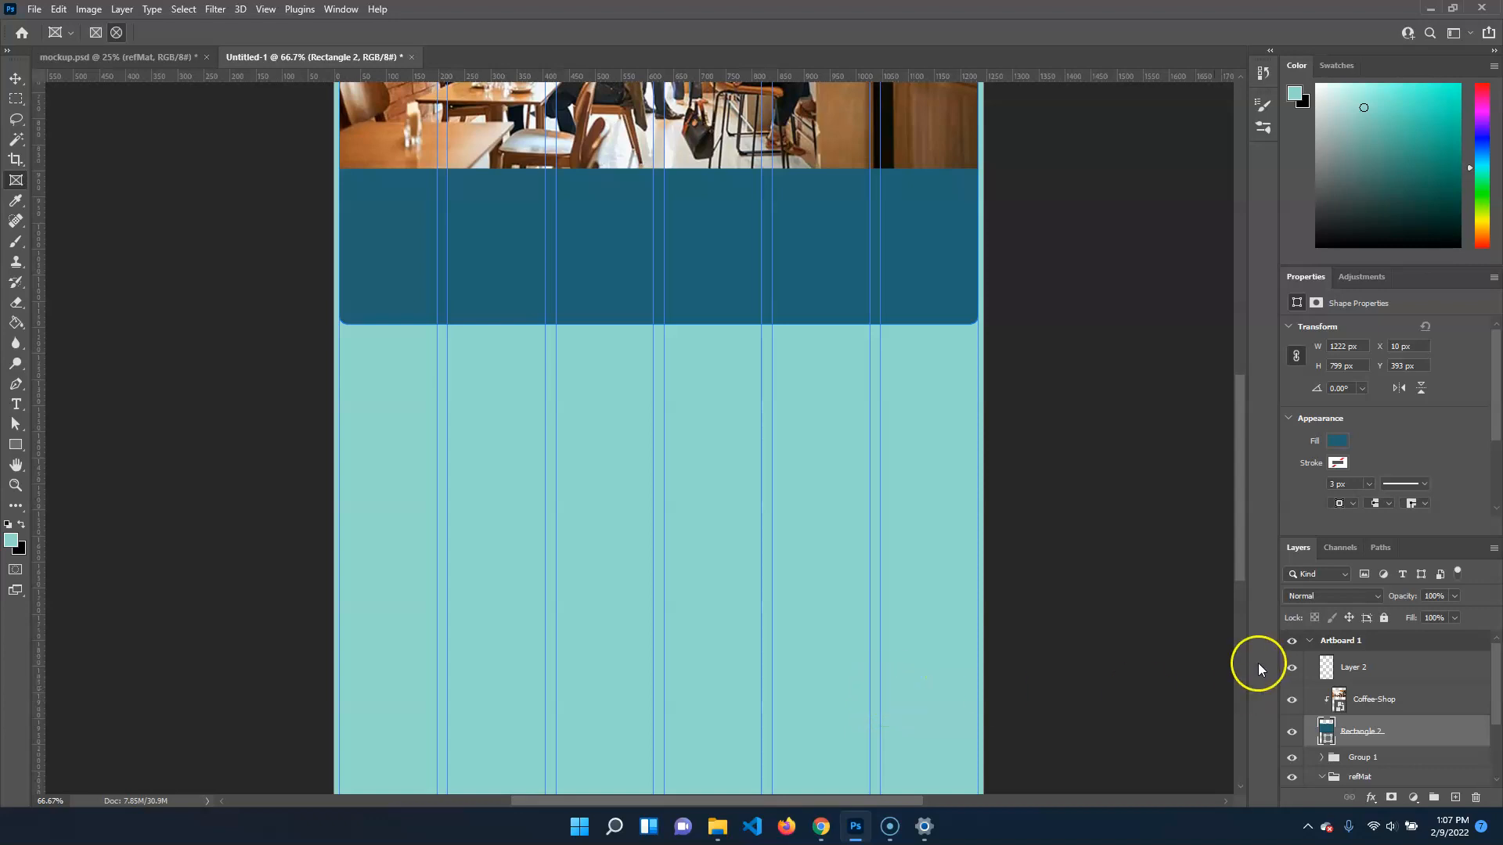
click(1421, 669)
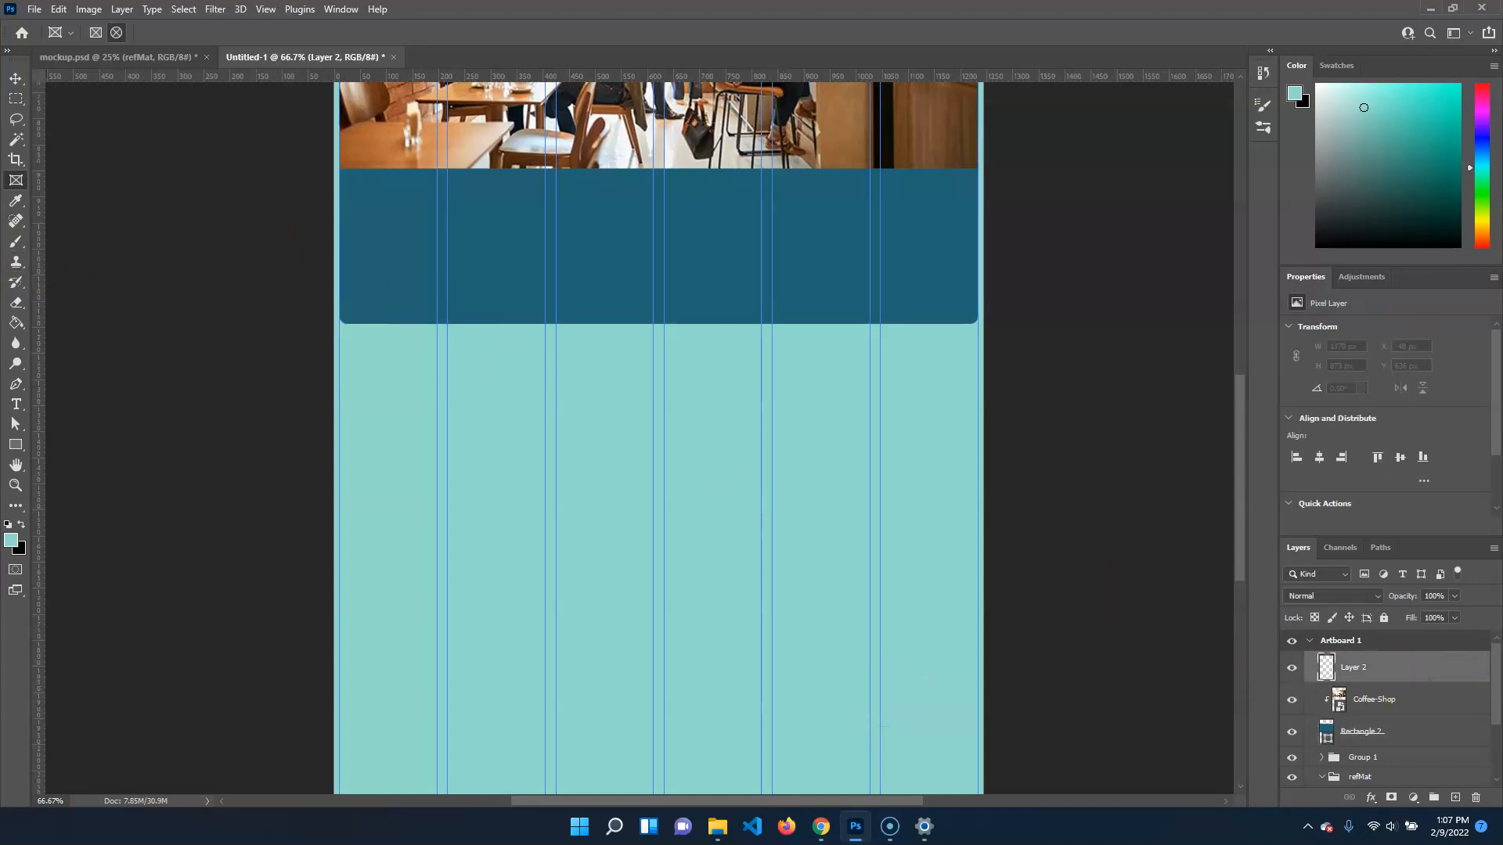
Draw a circular frame about 408 px wide below the card and place why-black-owned-banks-matter.jpg in it as an embedded object
click(116, 32)
drag(484, 407, 715, 618)
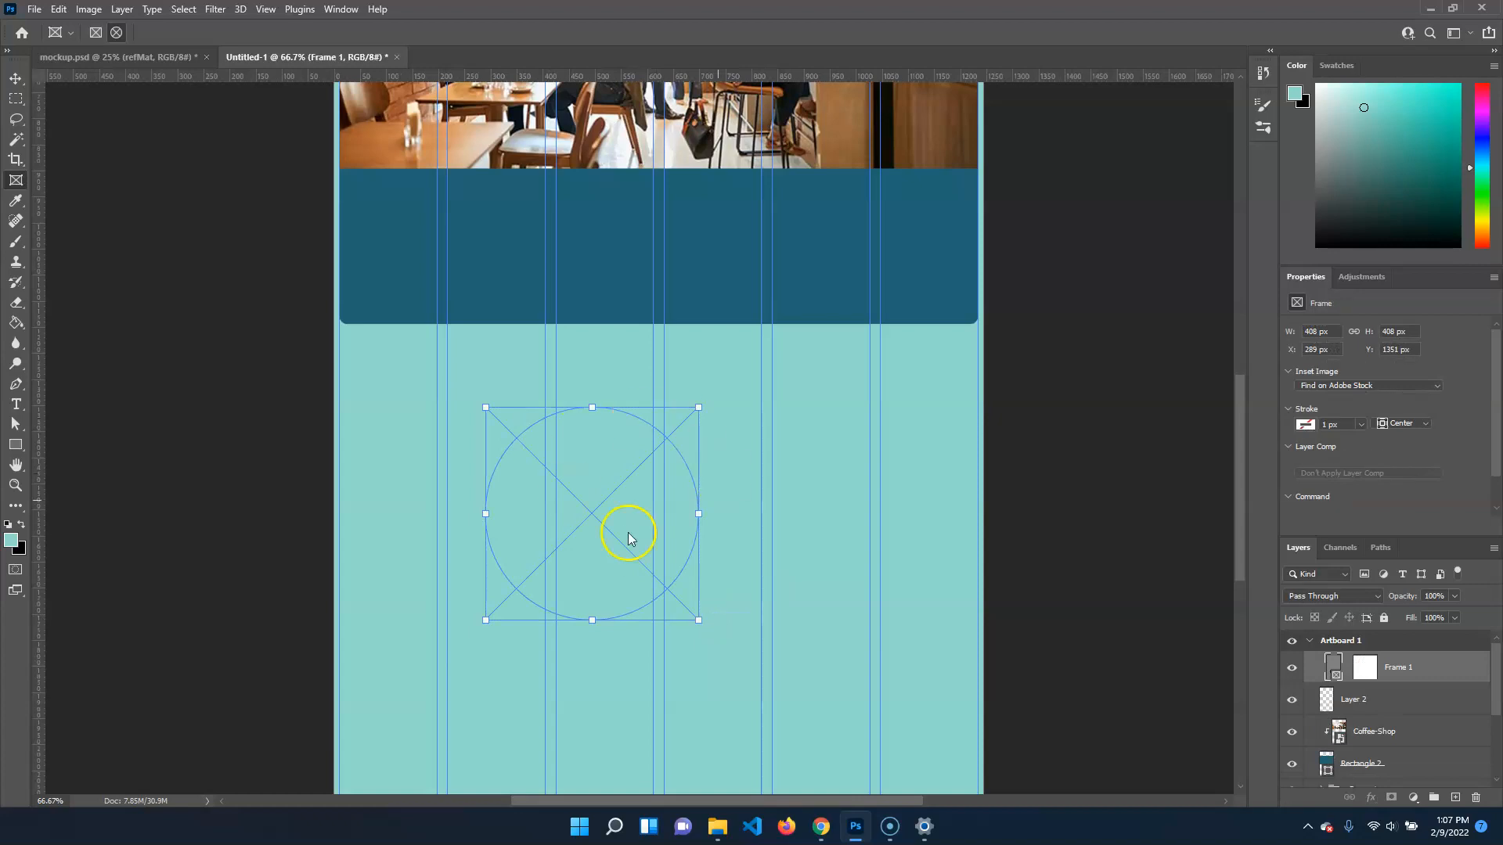
click(29, 9)
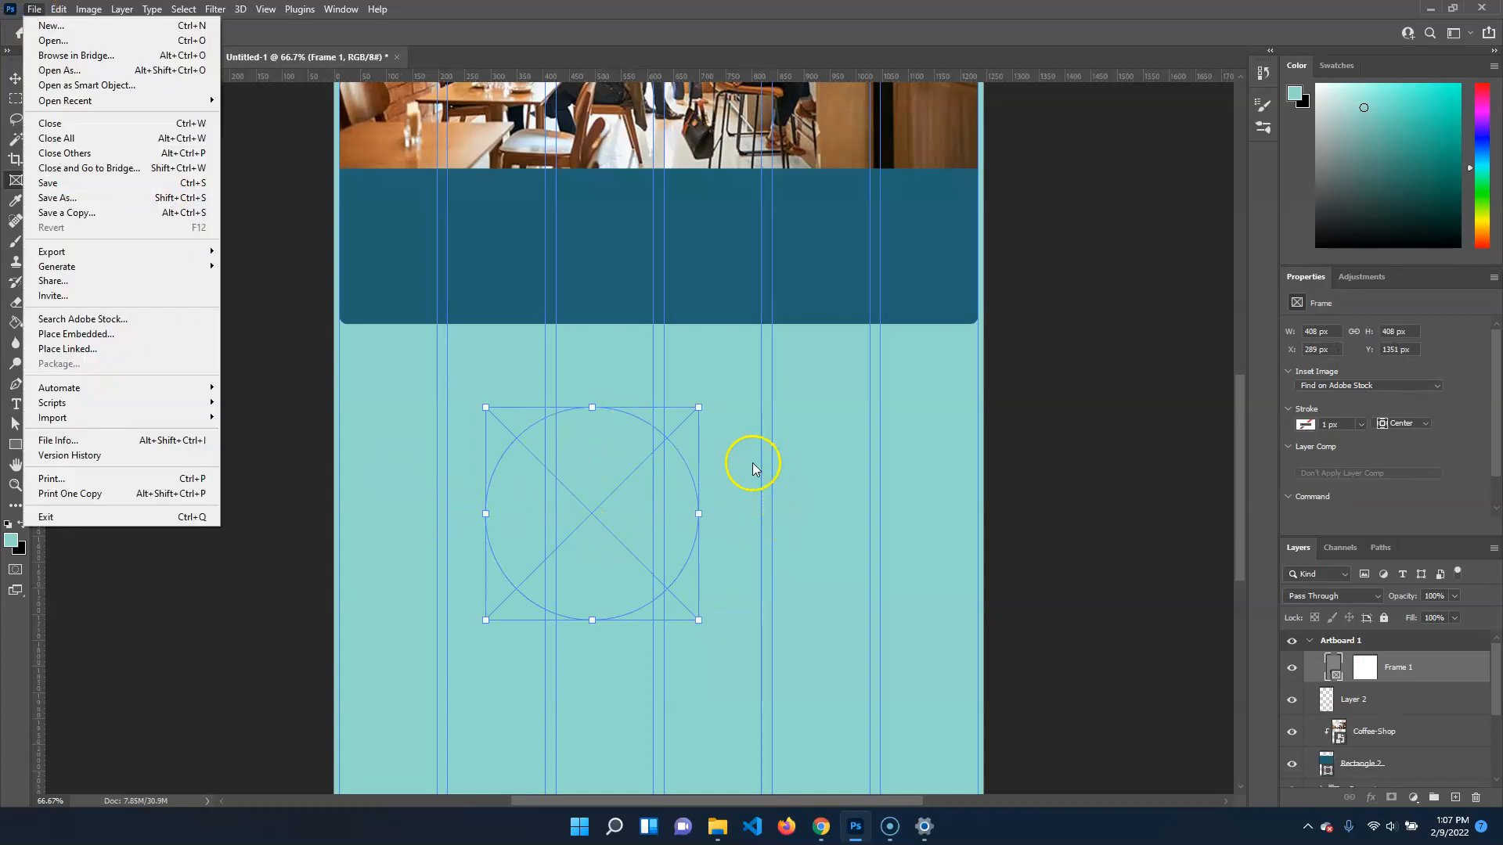
click(129, 335)
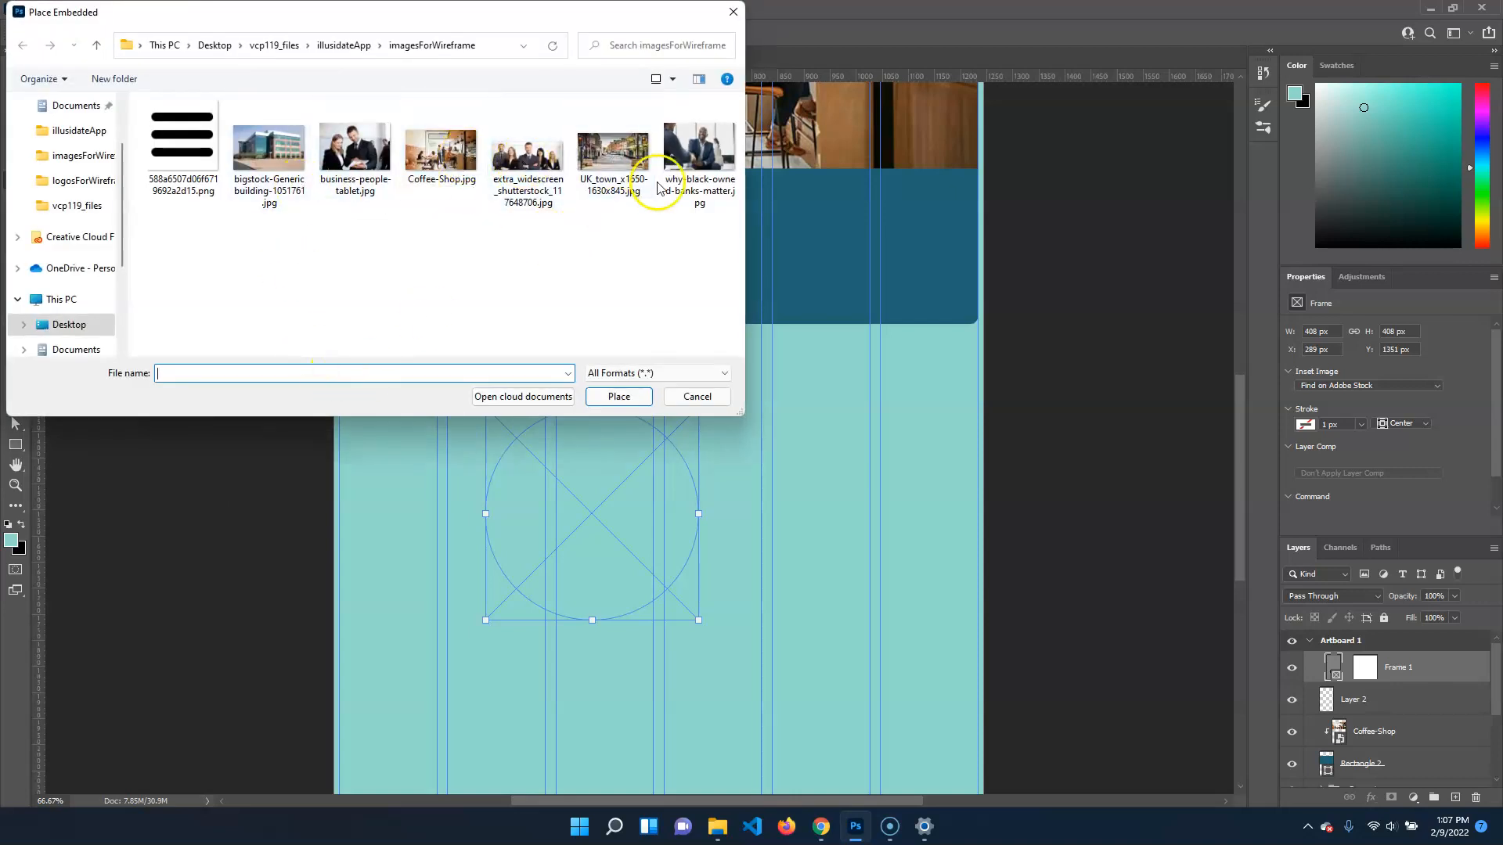
click(694, 148)
click(618, 396)
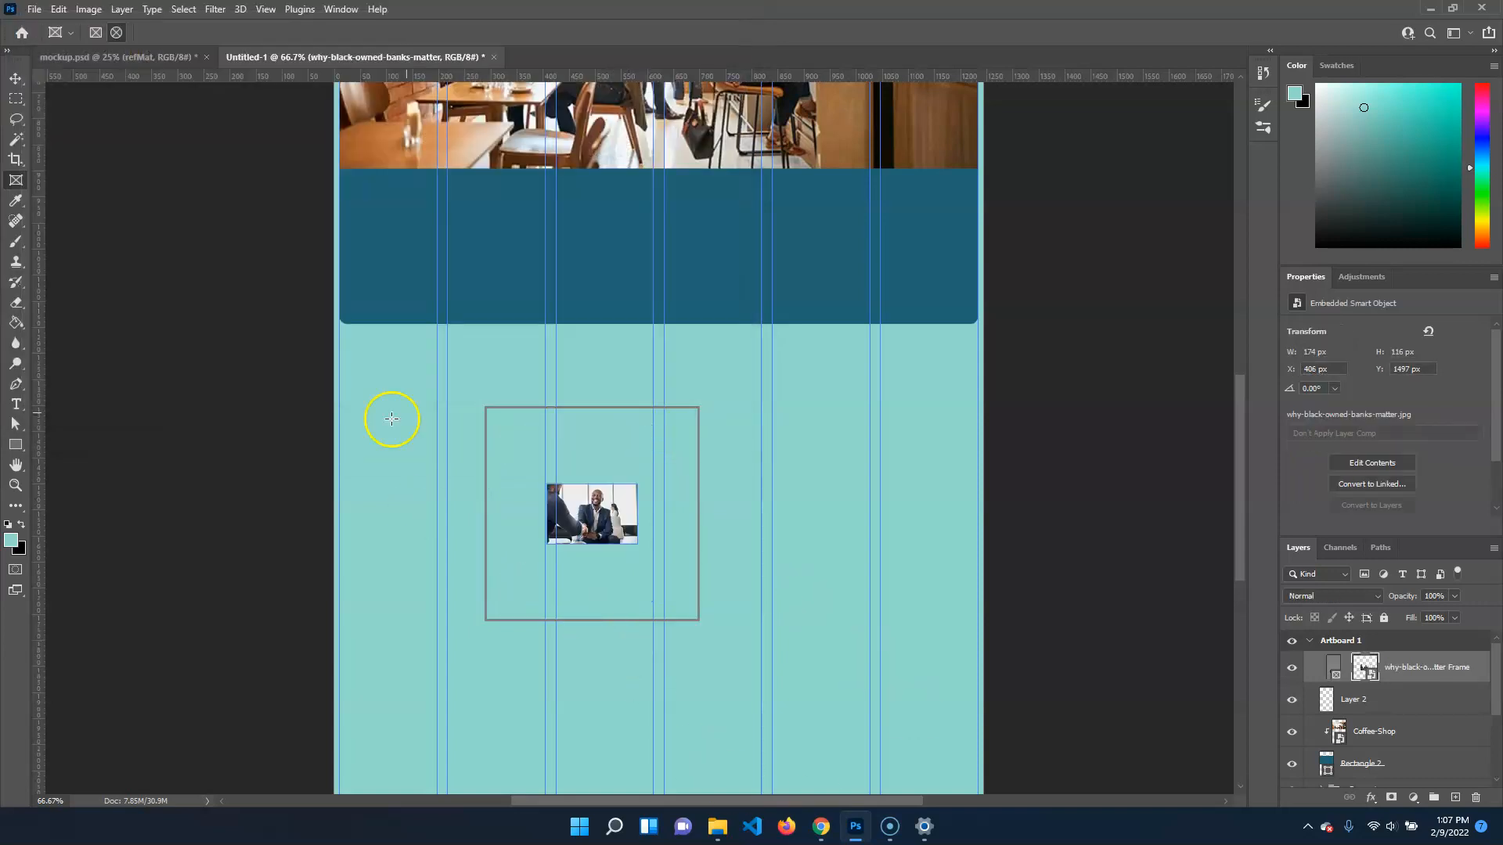
Activate the Move tool and shift the placed photo about 7 px right and 24 px down inside the circular frame
click(14, 80)
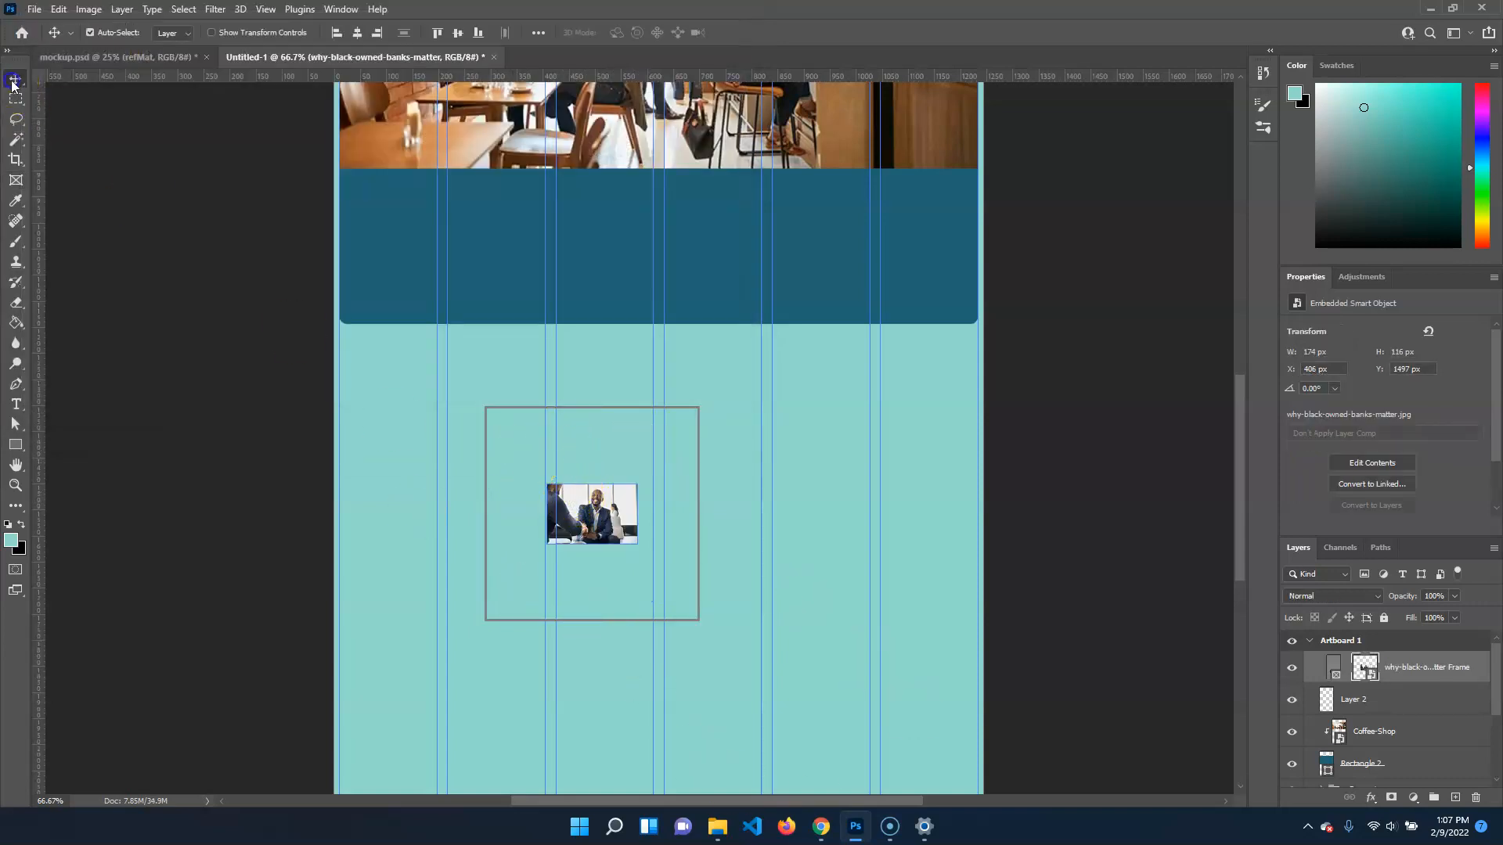
mouse_move(590, 517)
mouse_down()
mouse_move(645, 471)
mouse_move(630, 434)
mouse_move(554, 425)
mouse_move(493, 518)
mouse_move(527, 590)
mouse_move(677, 575)
mouse_move(606, 474)
mouse_move(593, 532)
mouse_up()
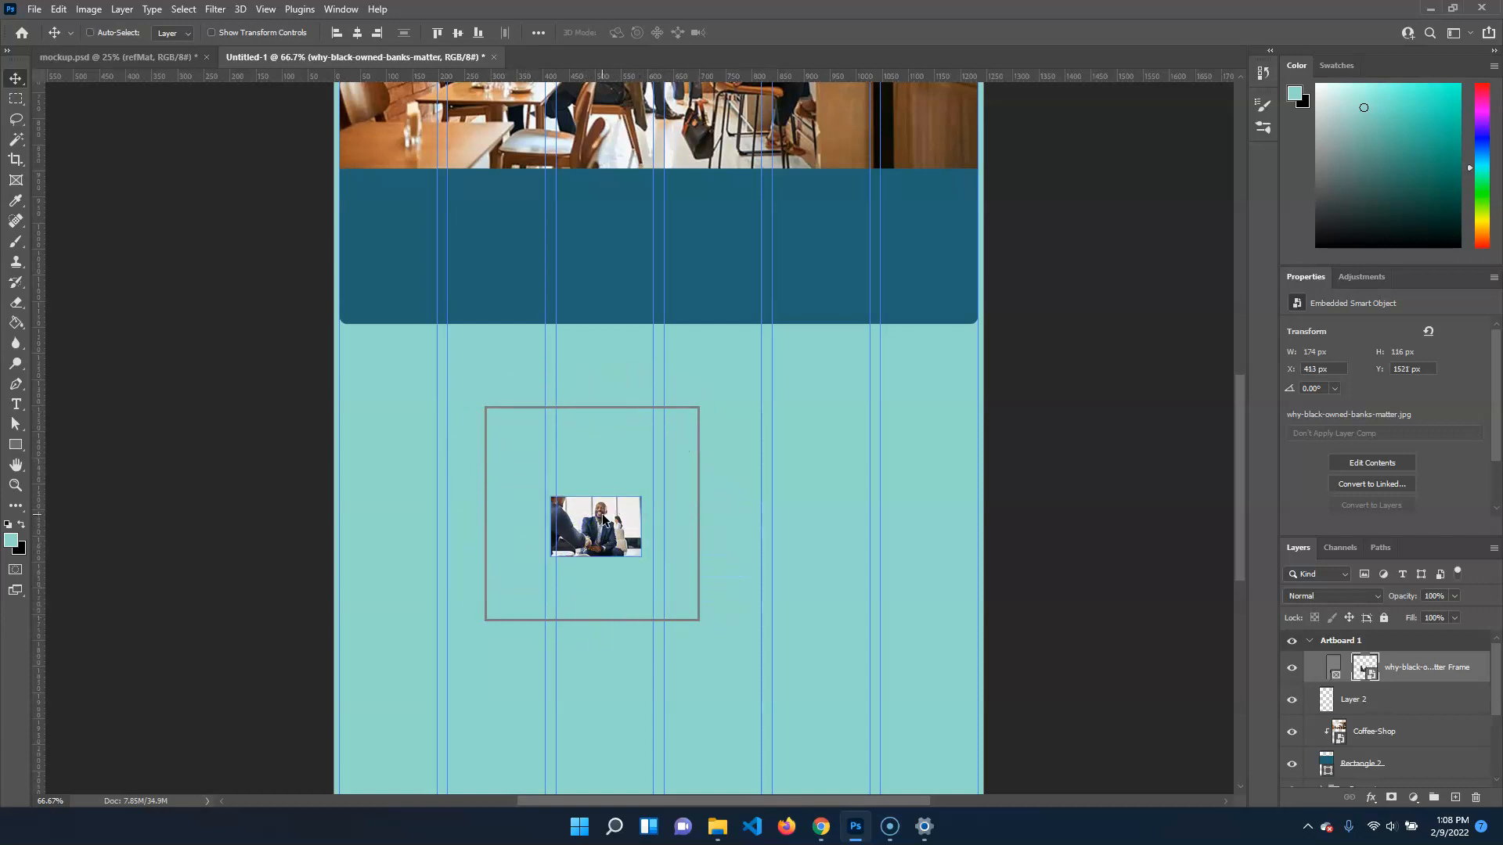
click(611, 501)
click(725, 580)
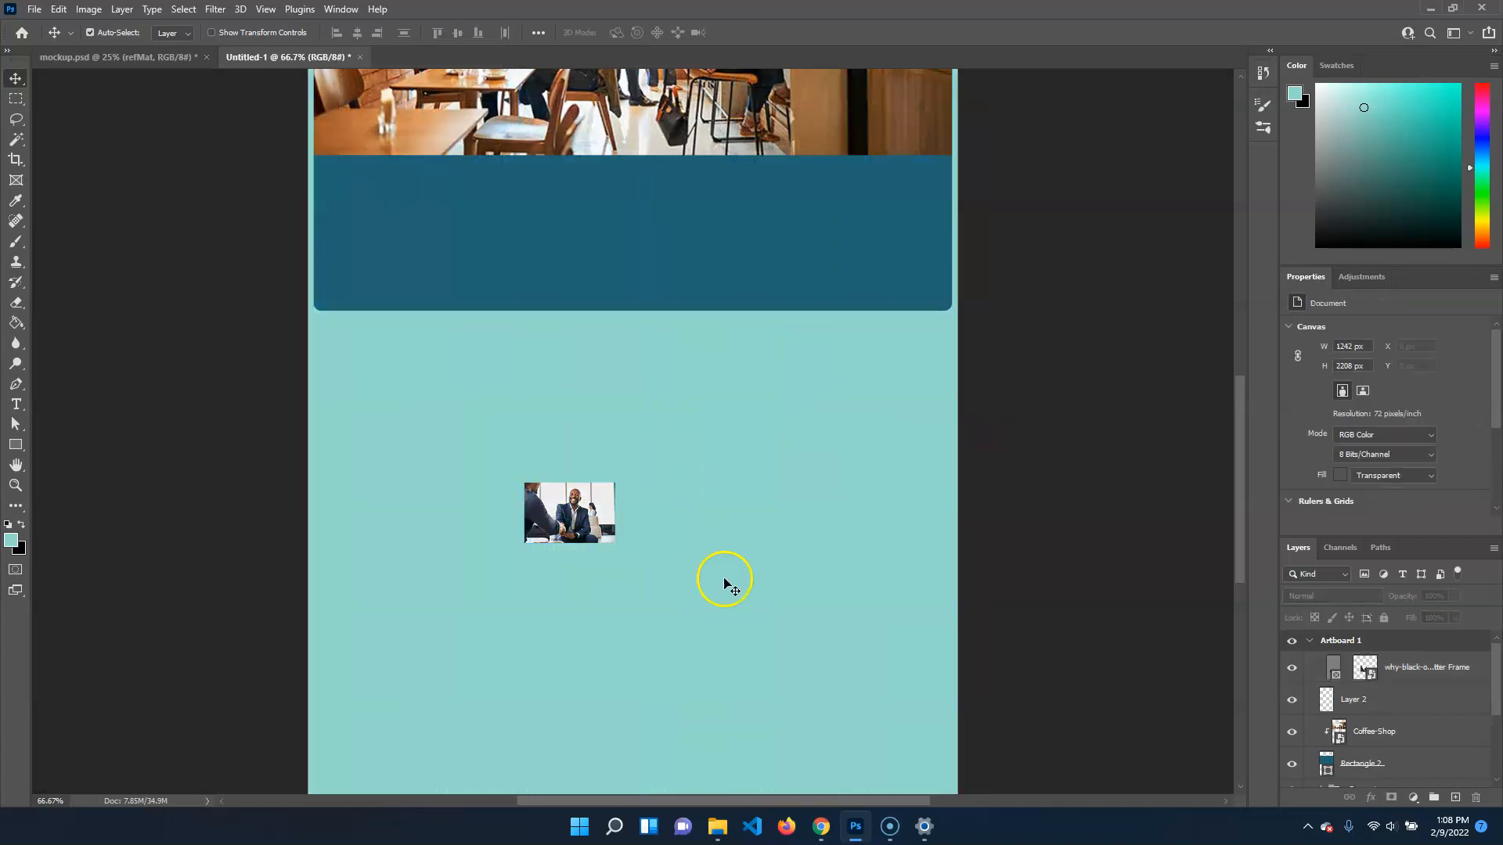
click(595, 590)
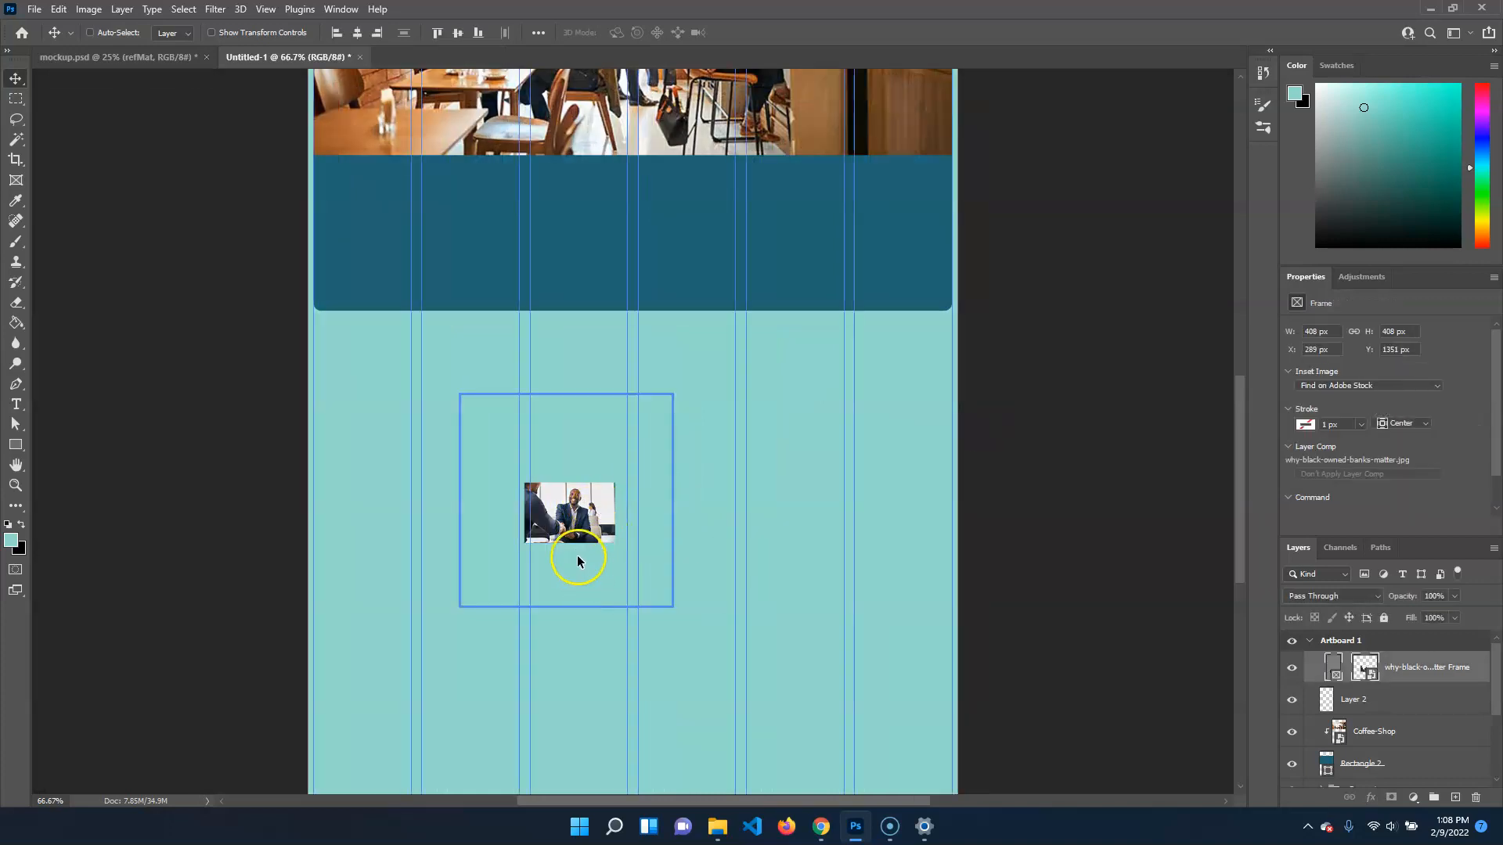
key(ctrl+r)
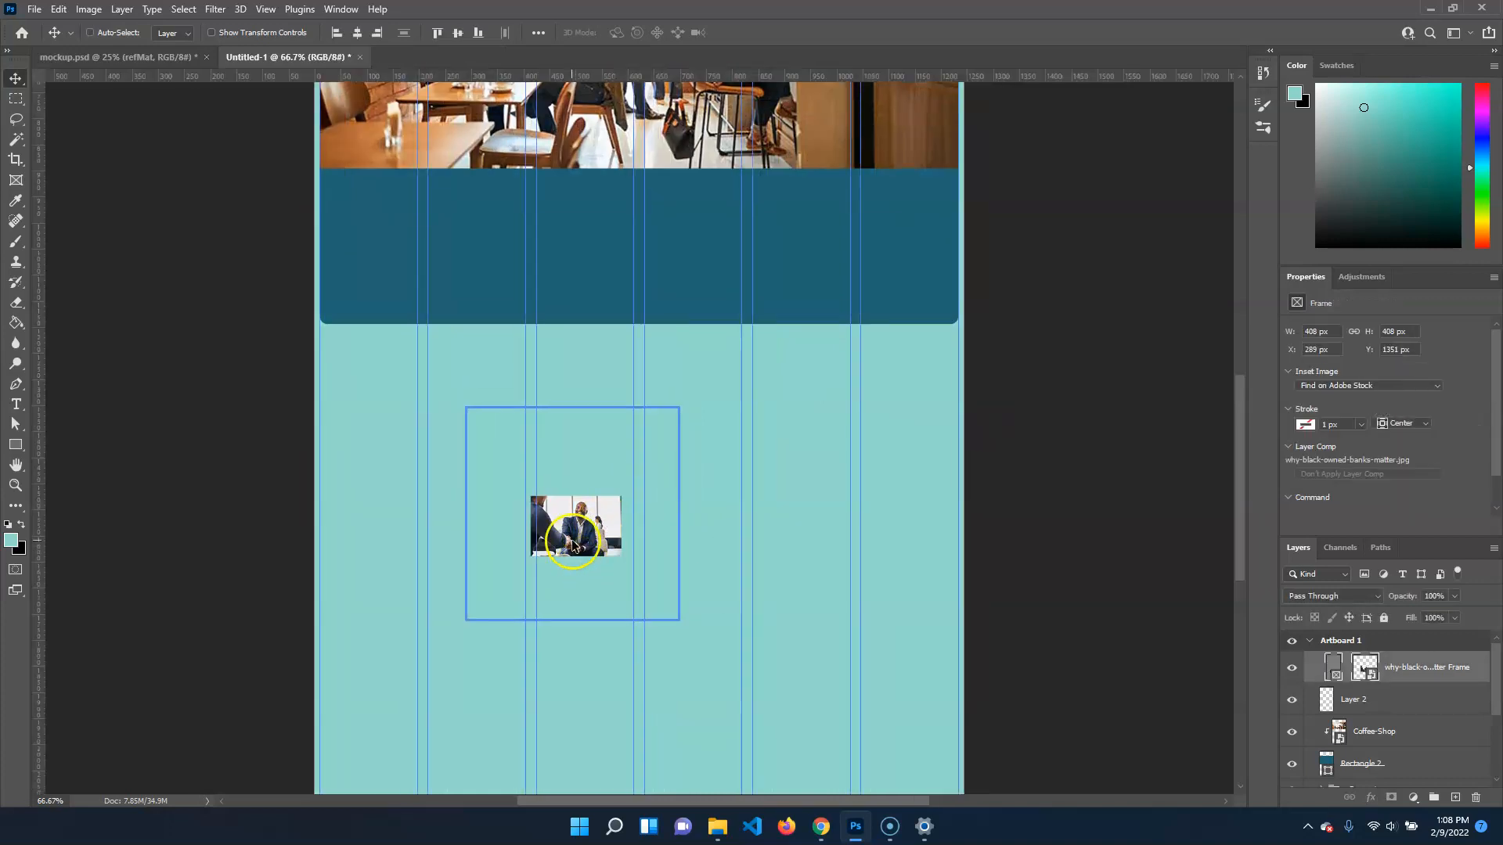
key(ctrl+t)
drag(681, 405, 757, 376)
key(Escape)
Scale only the photo inside the frame to about 677 × 452 px and position it so the smiling man fills the circle
click(1364, 666)
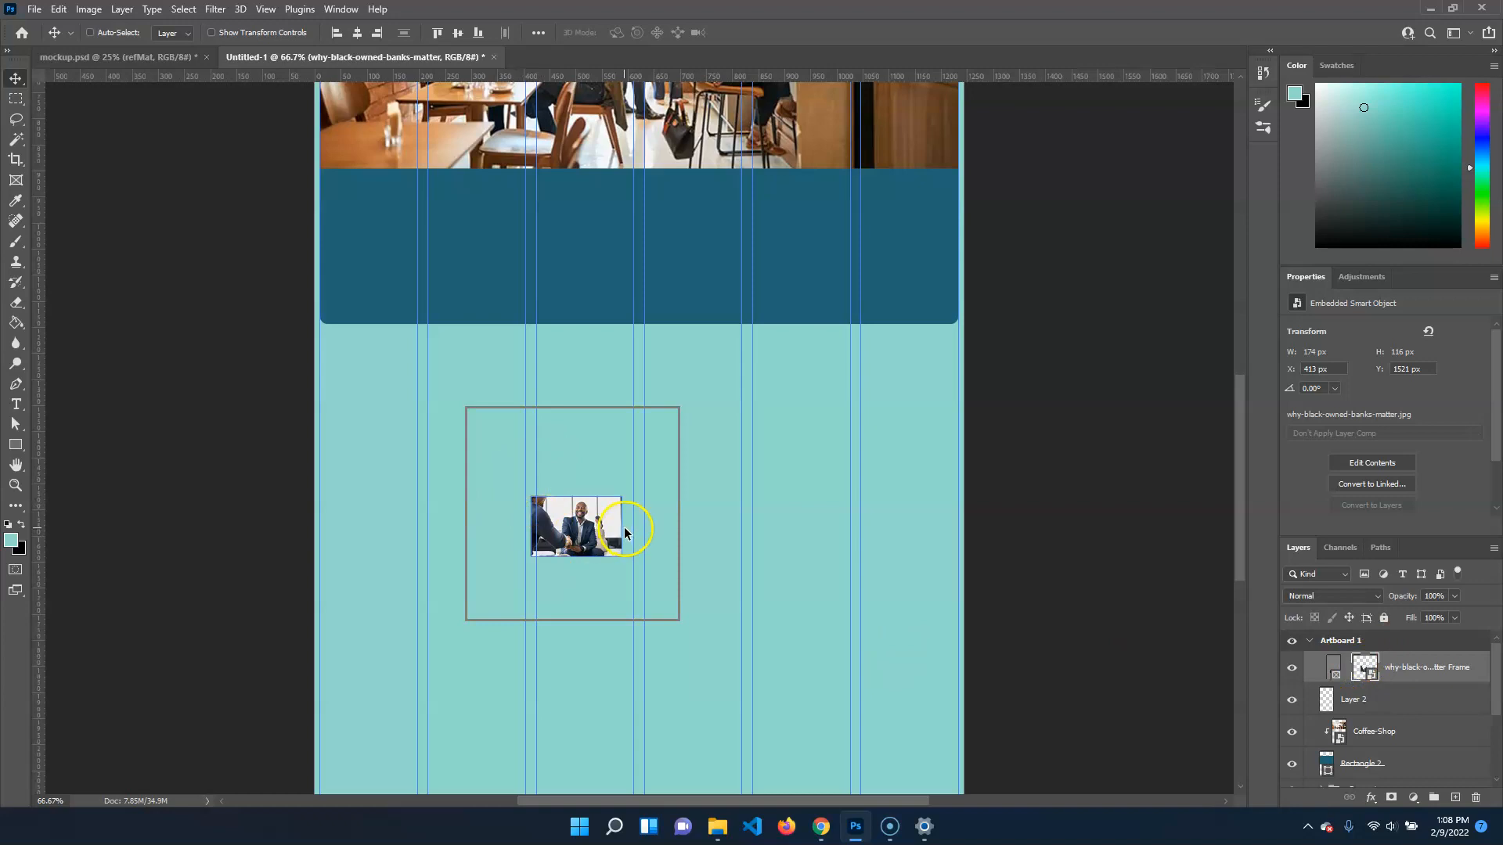
key(ctrl+t)
drag(622, 499, 704, 441)
click(1362, 666)
drag(531, 558, 412, 634)
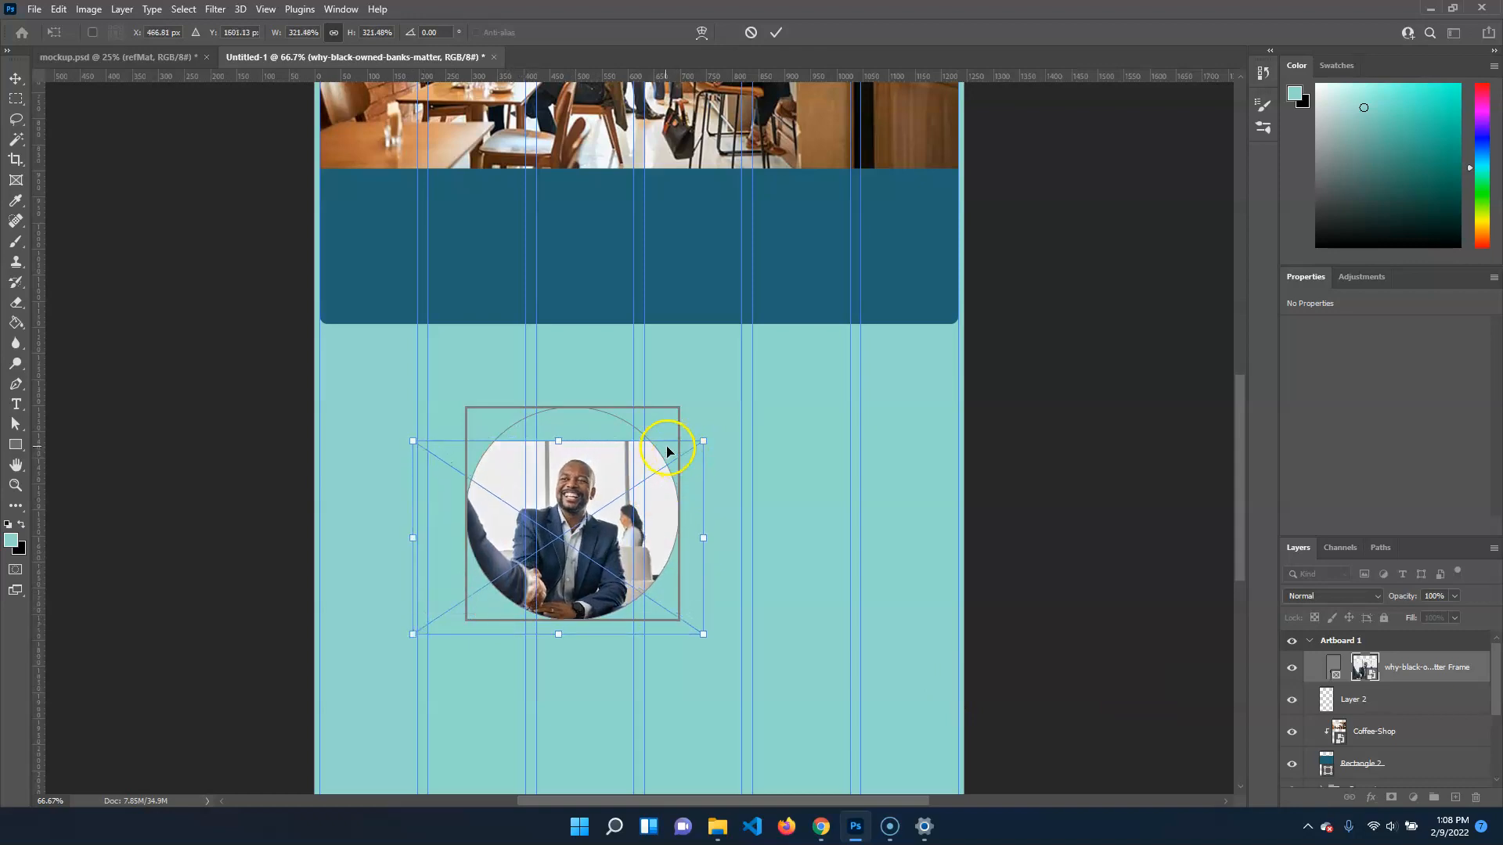
drag(707, 440, 765, 398)
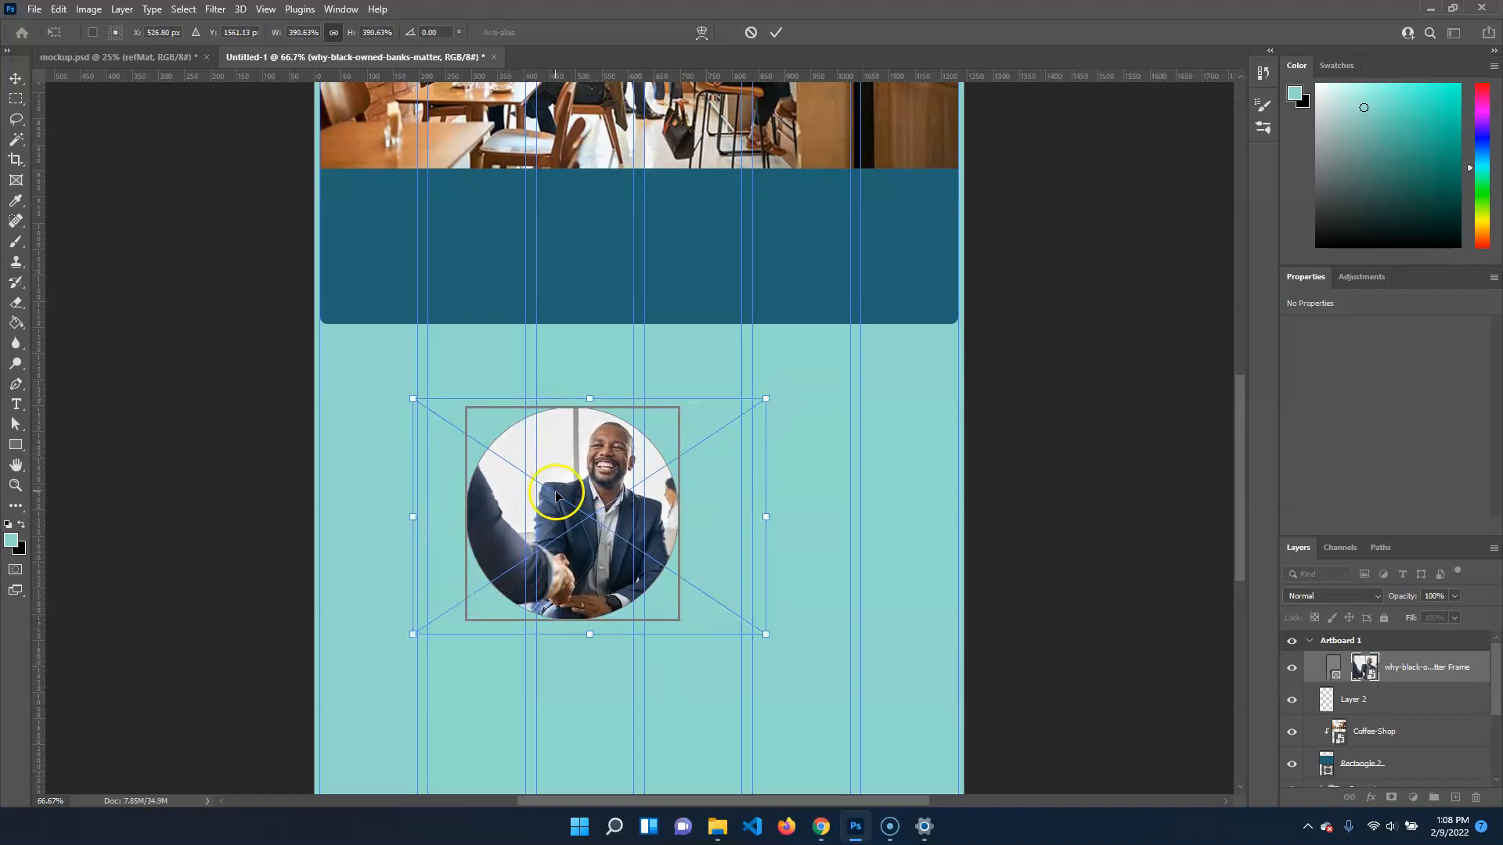
drag(583, 554, 548, 547)
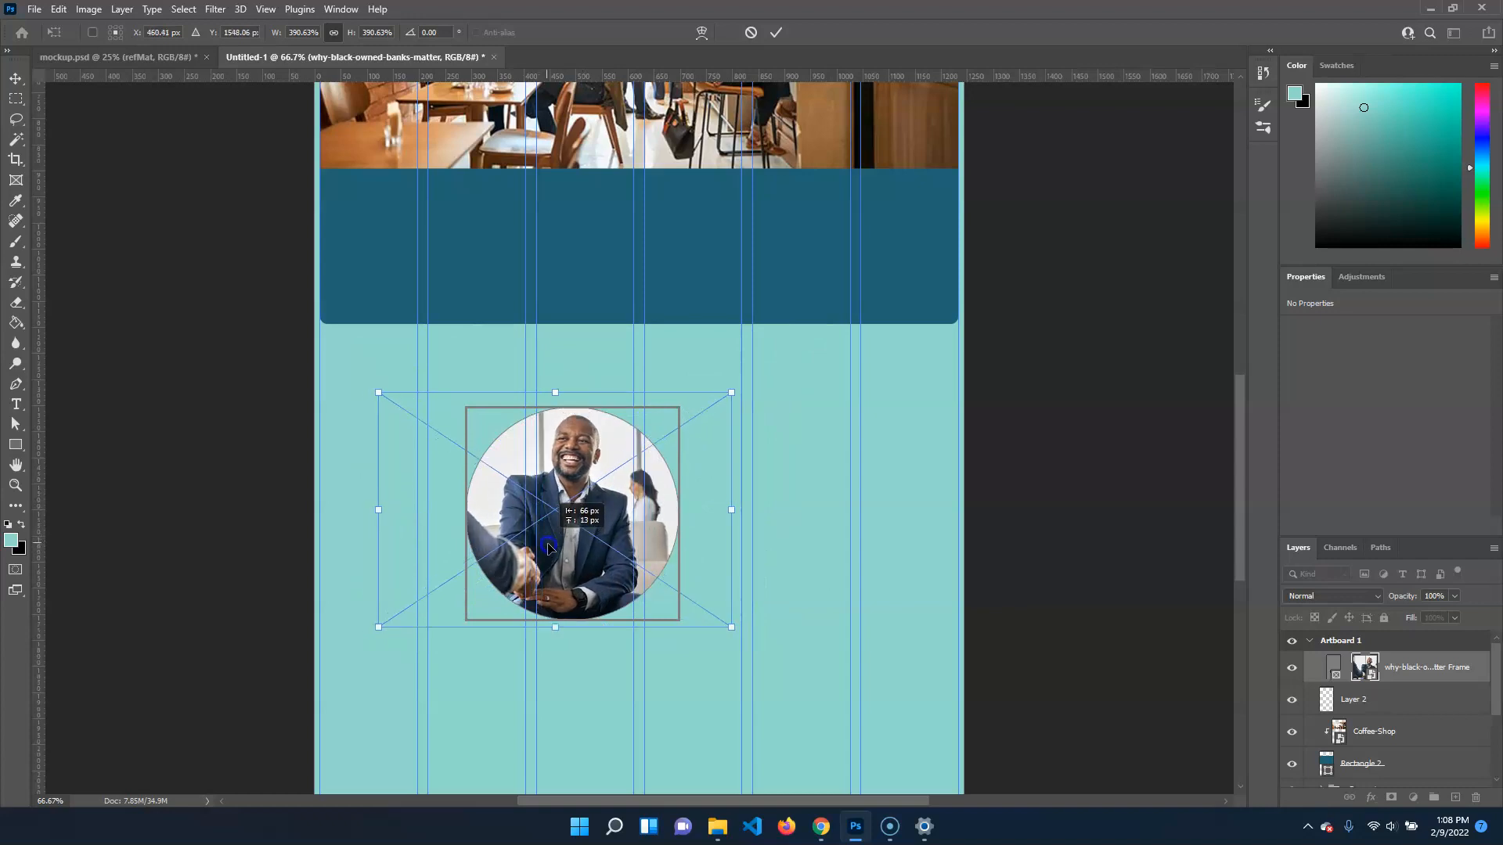
key(Return)
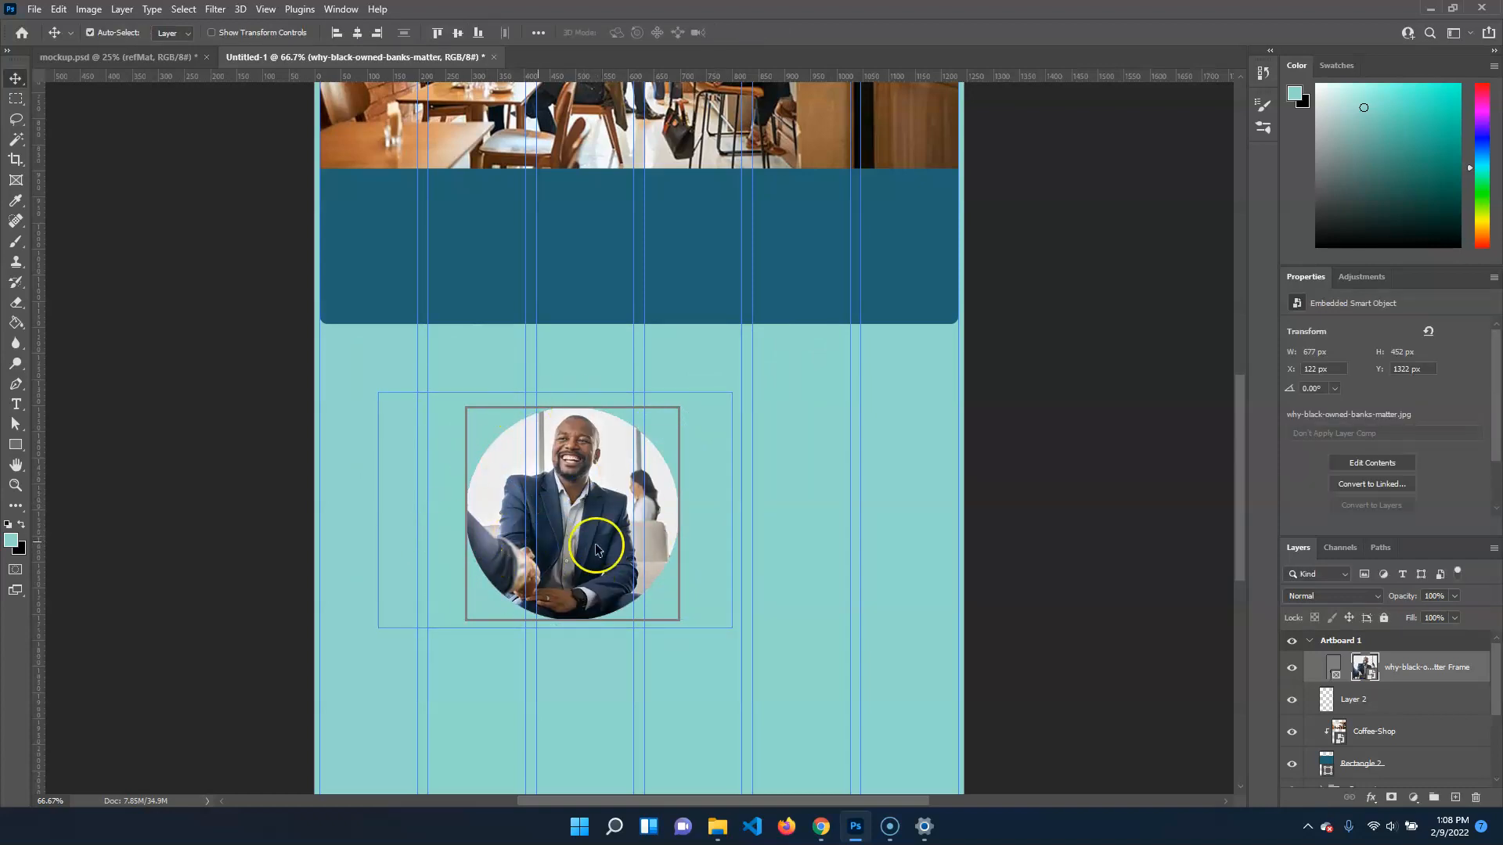
drag(644, 522, 602, 440)
key(ctrl+z)
drag(565, 508, 582, 474)
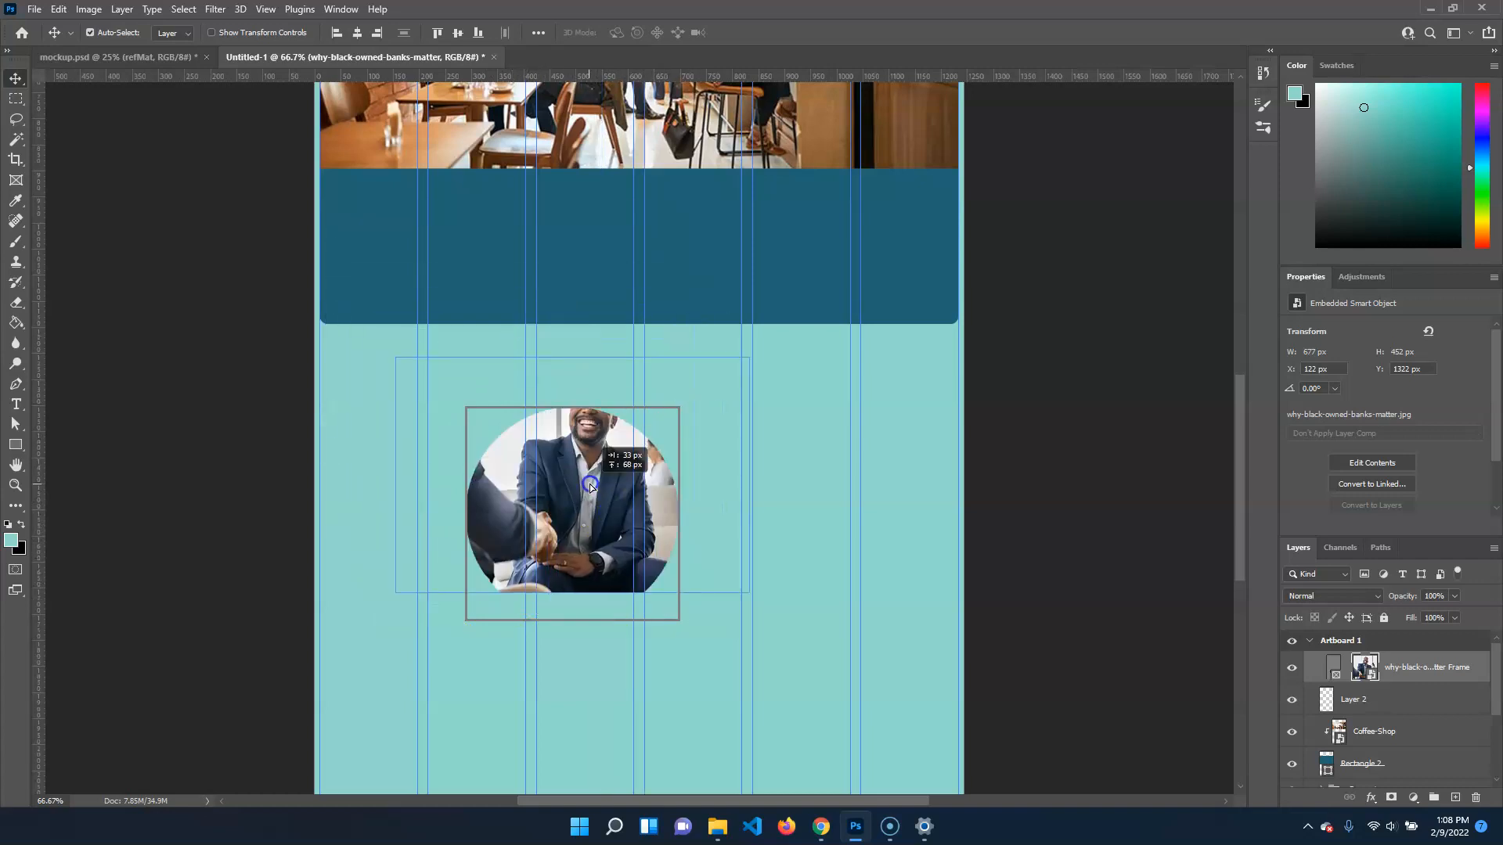
key(ctrl+z)
Move the circular frame together with its photo onto the card's left side, overlapping the coffee shop image, at about X 48, Y 690 px
click(1335, 673)
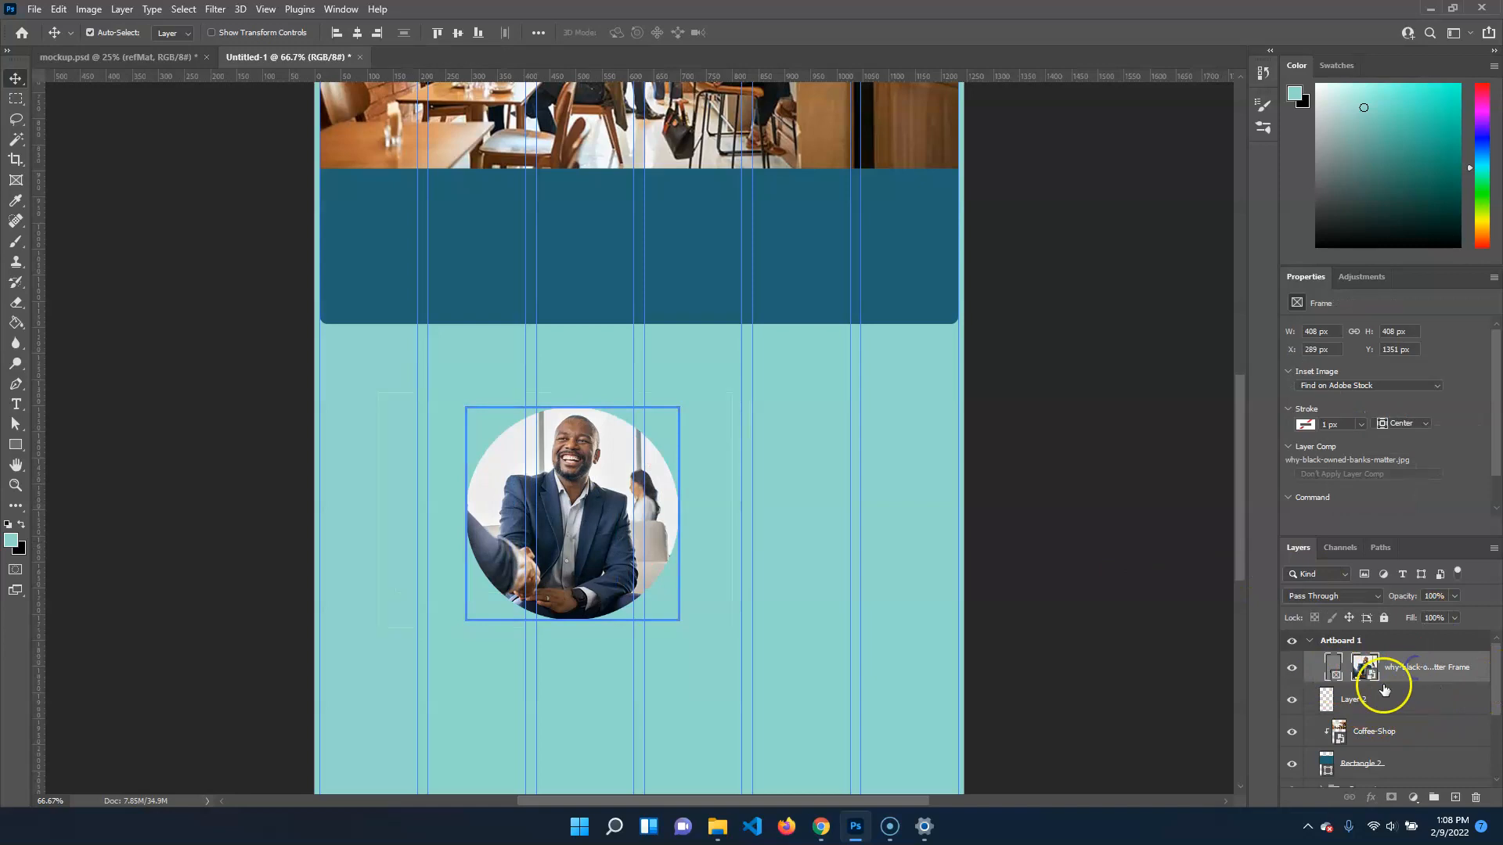
click(1366, 669)
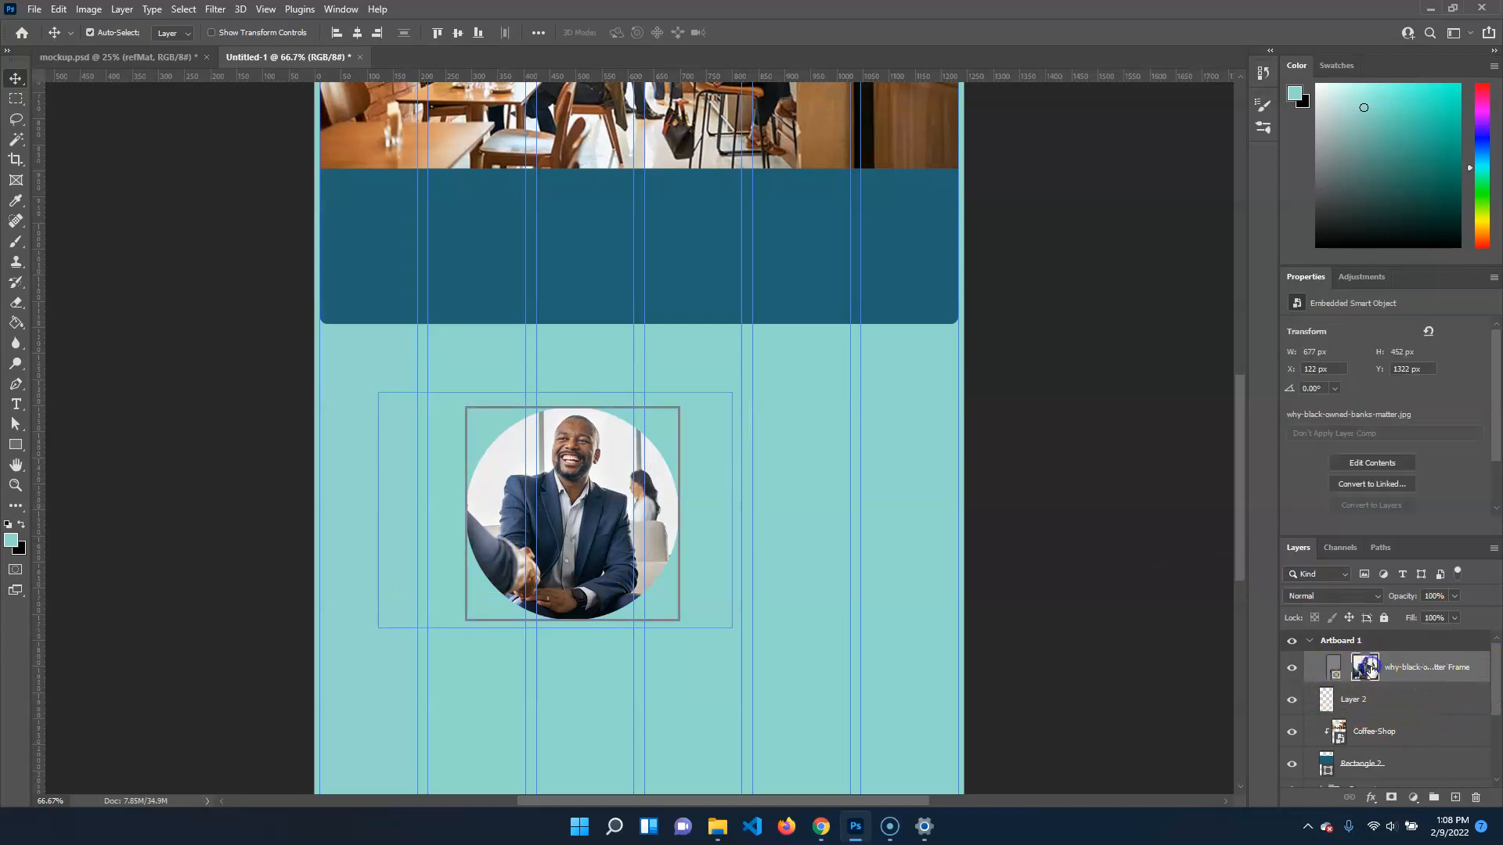
click(1430, 670)
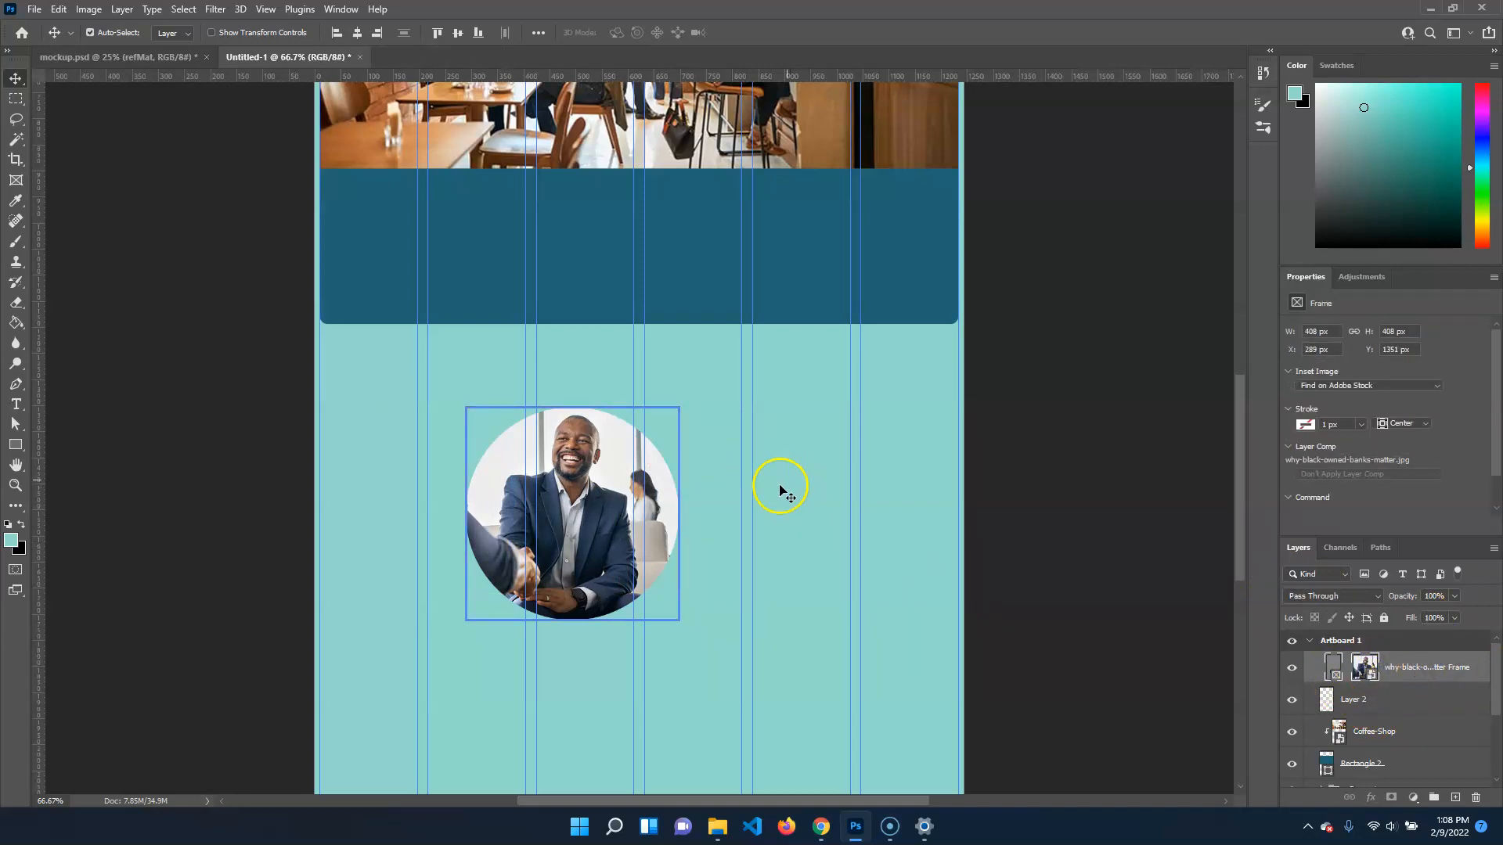
drag(649, 473, 523, 128)
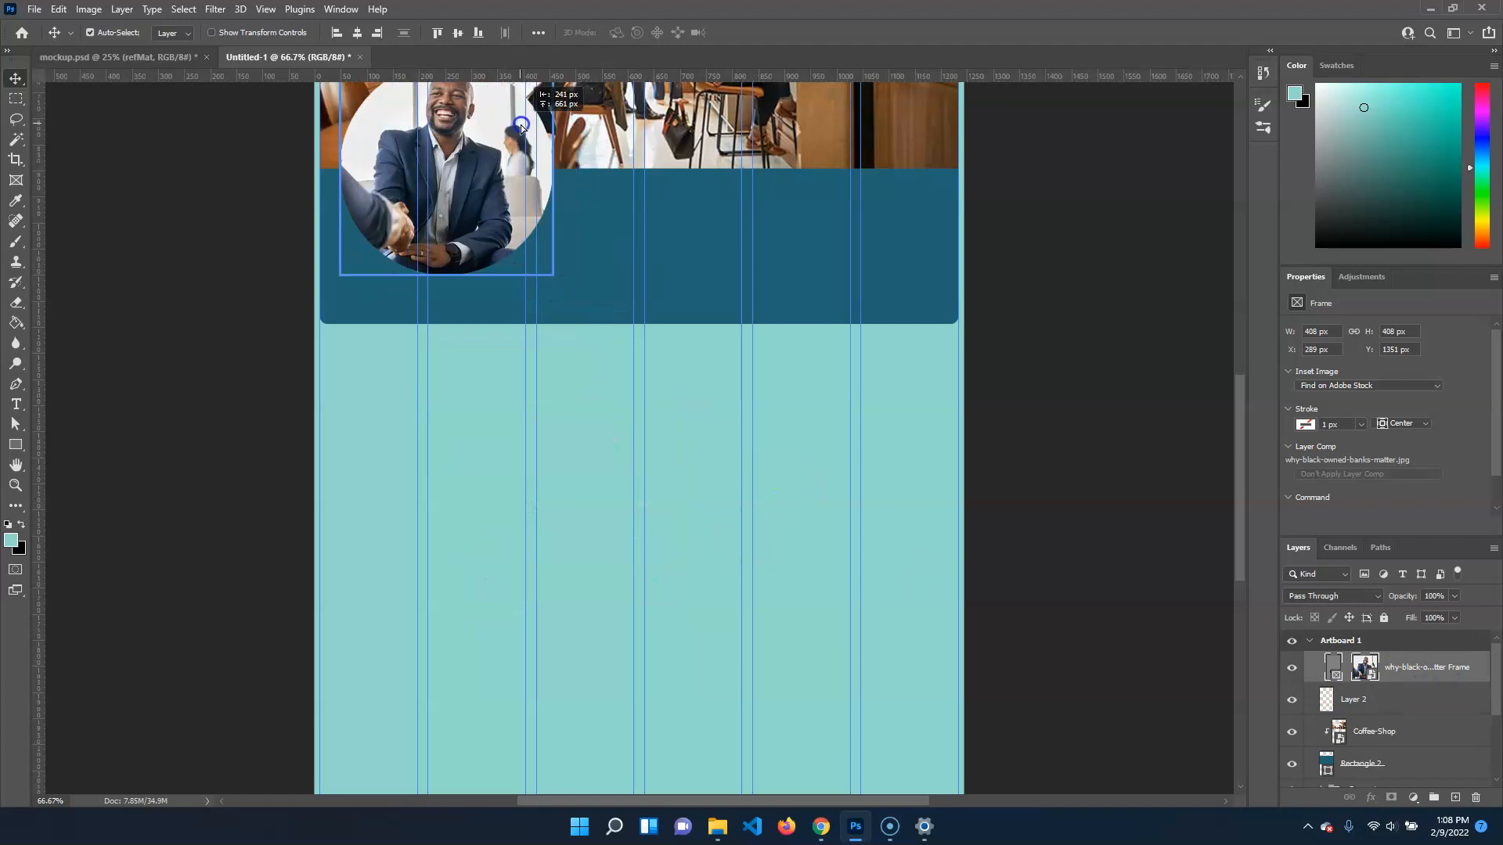
scroll(1002, 406, up, 5)
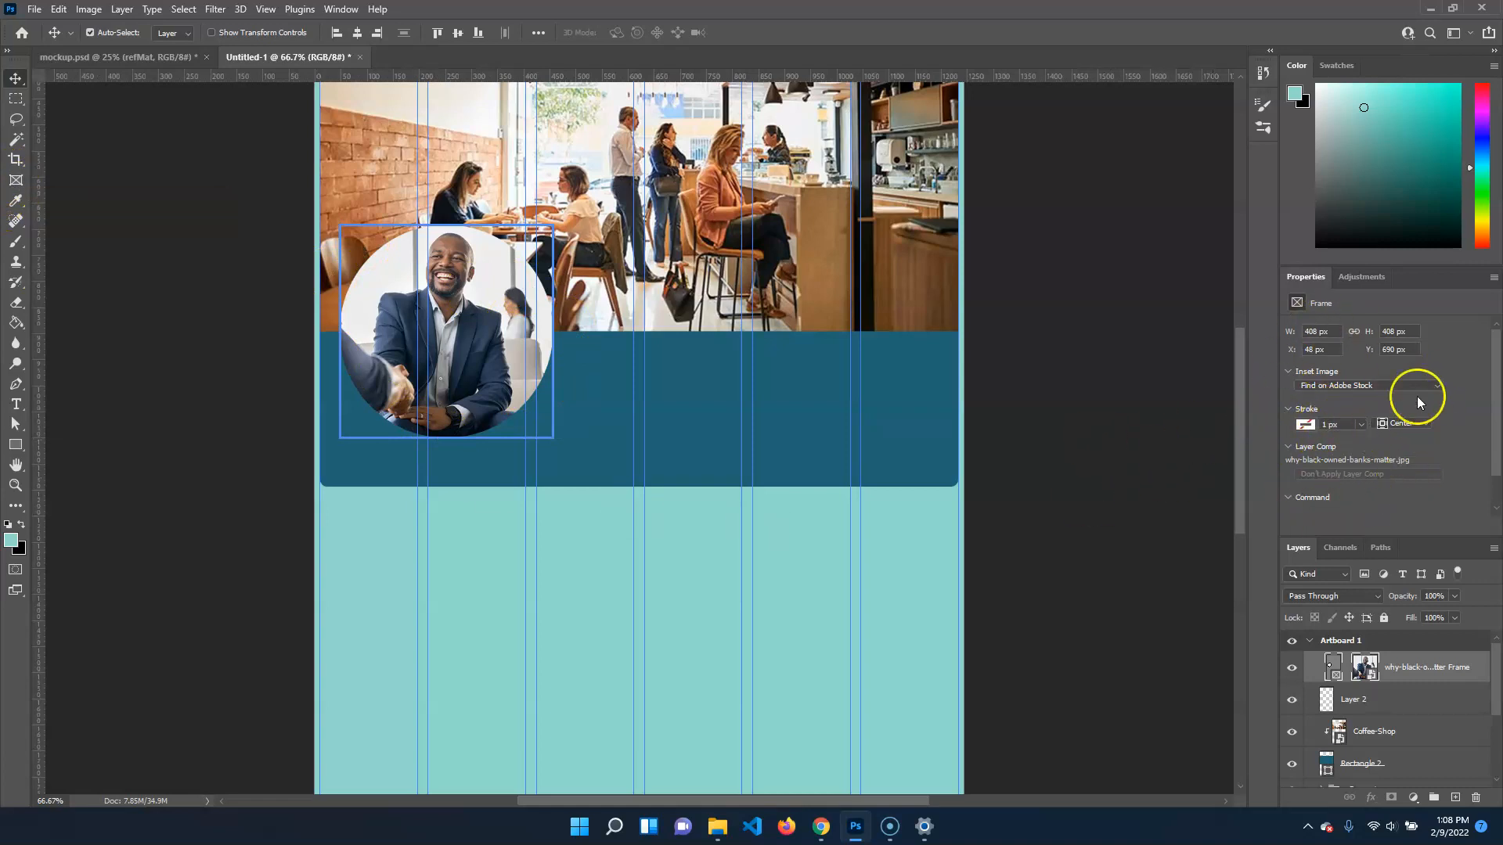
Give the circular frame a light aqua stroke from the recently used colors, 7 px wide
click(1306, 425)
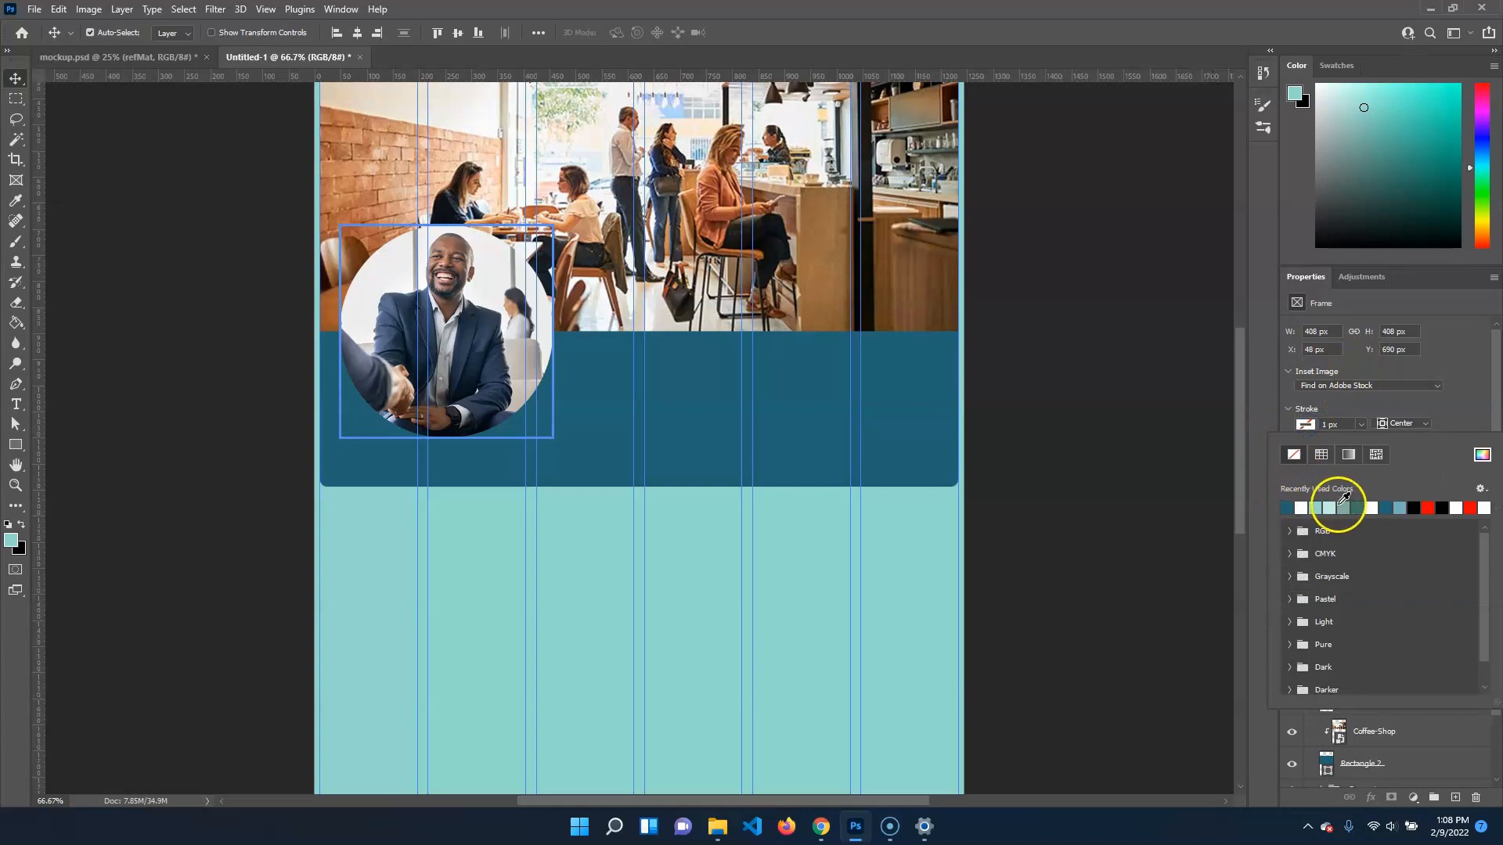
click(1330, 506)
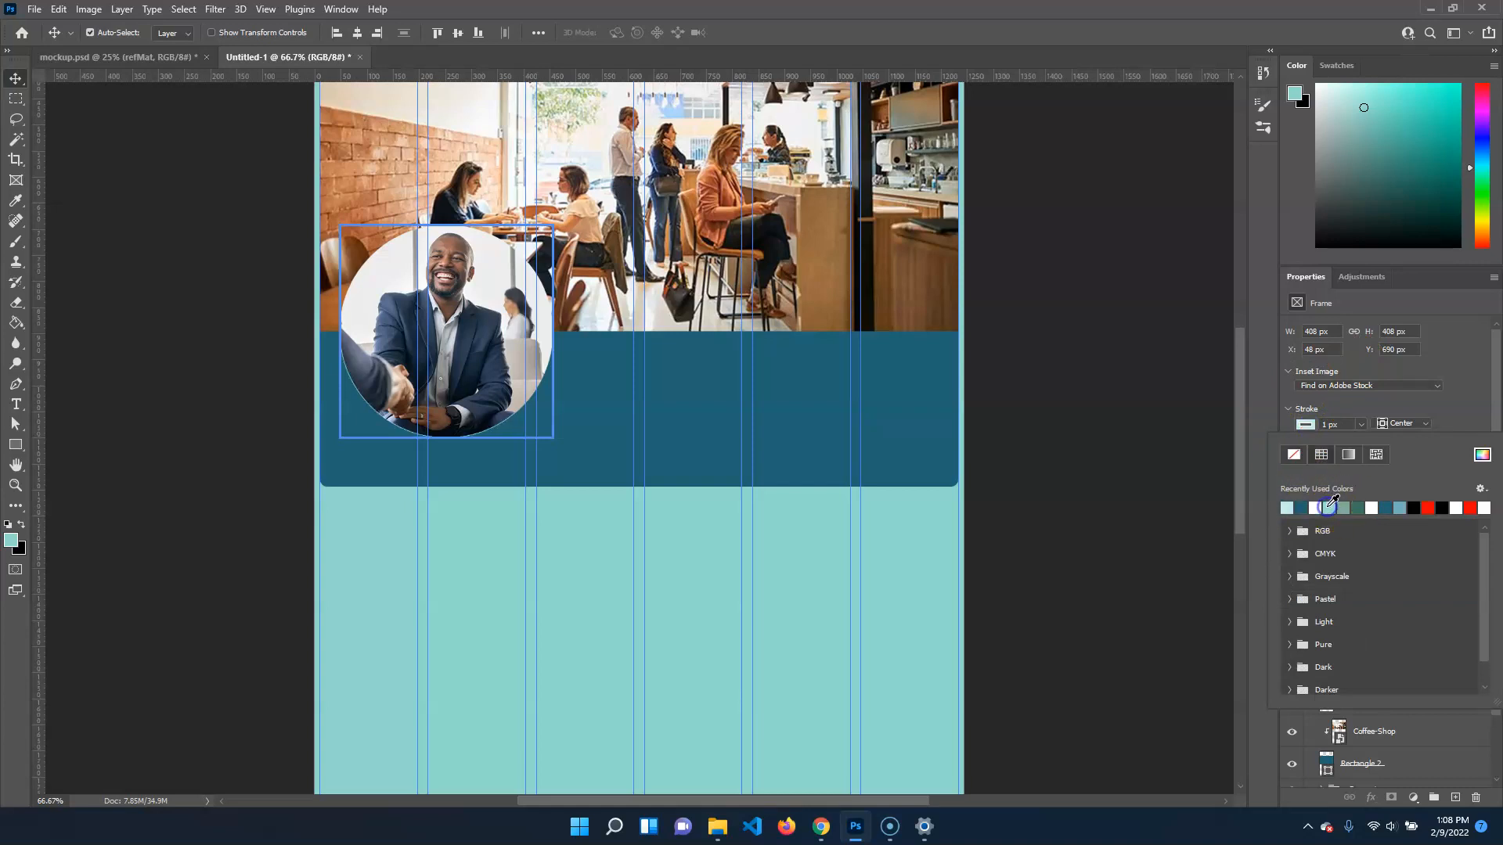
click(1352, 421)
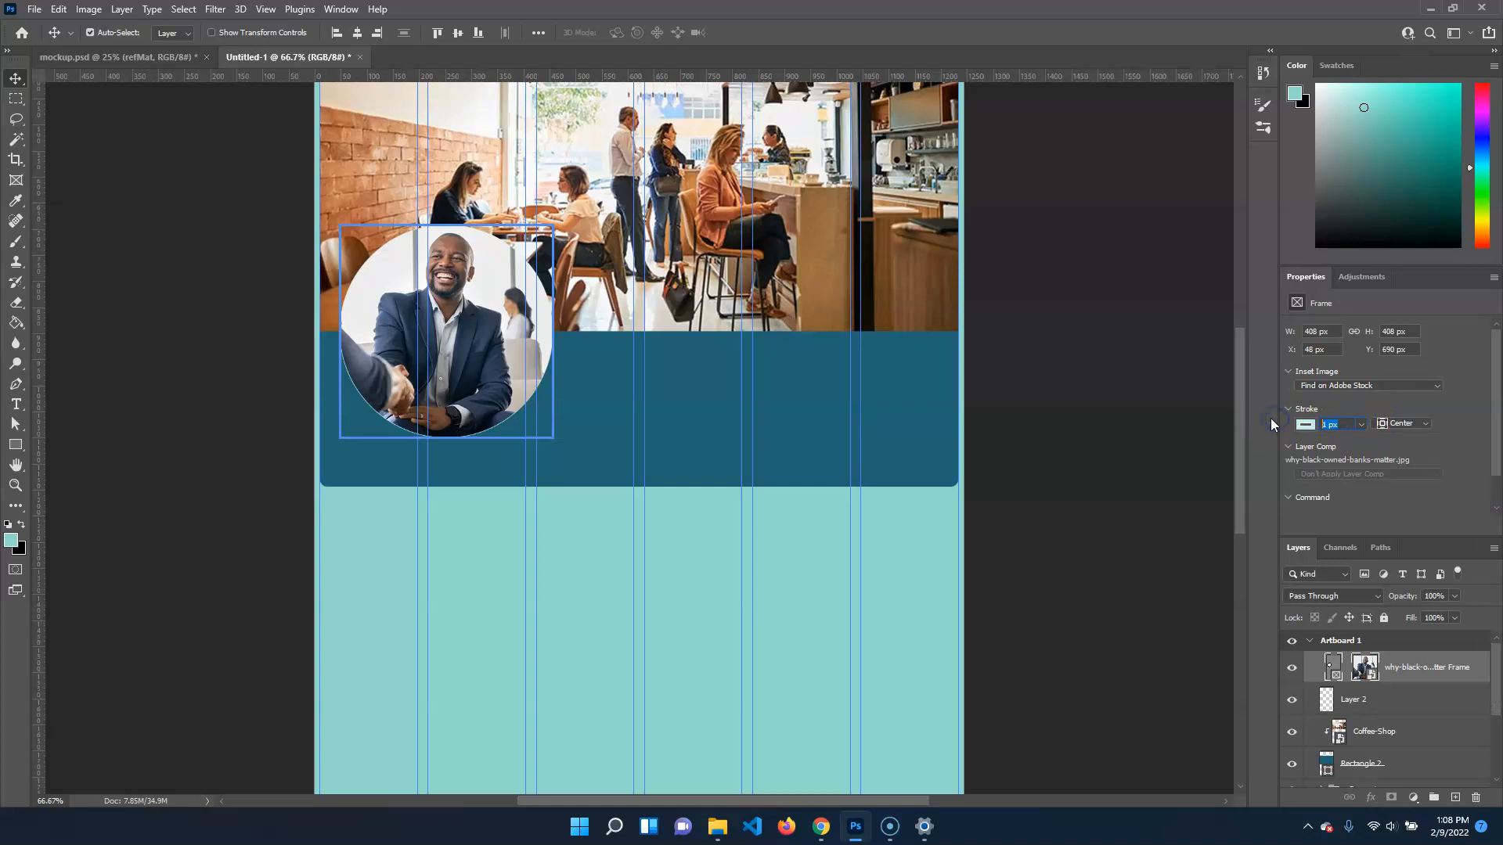
click(1358, 448)
click(1121, 427)
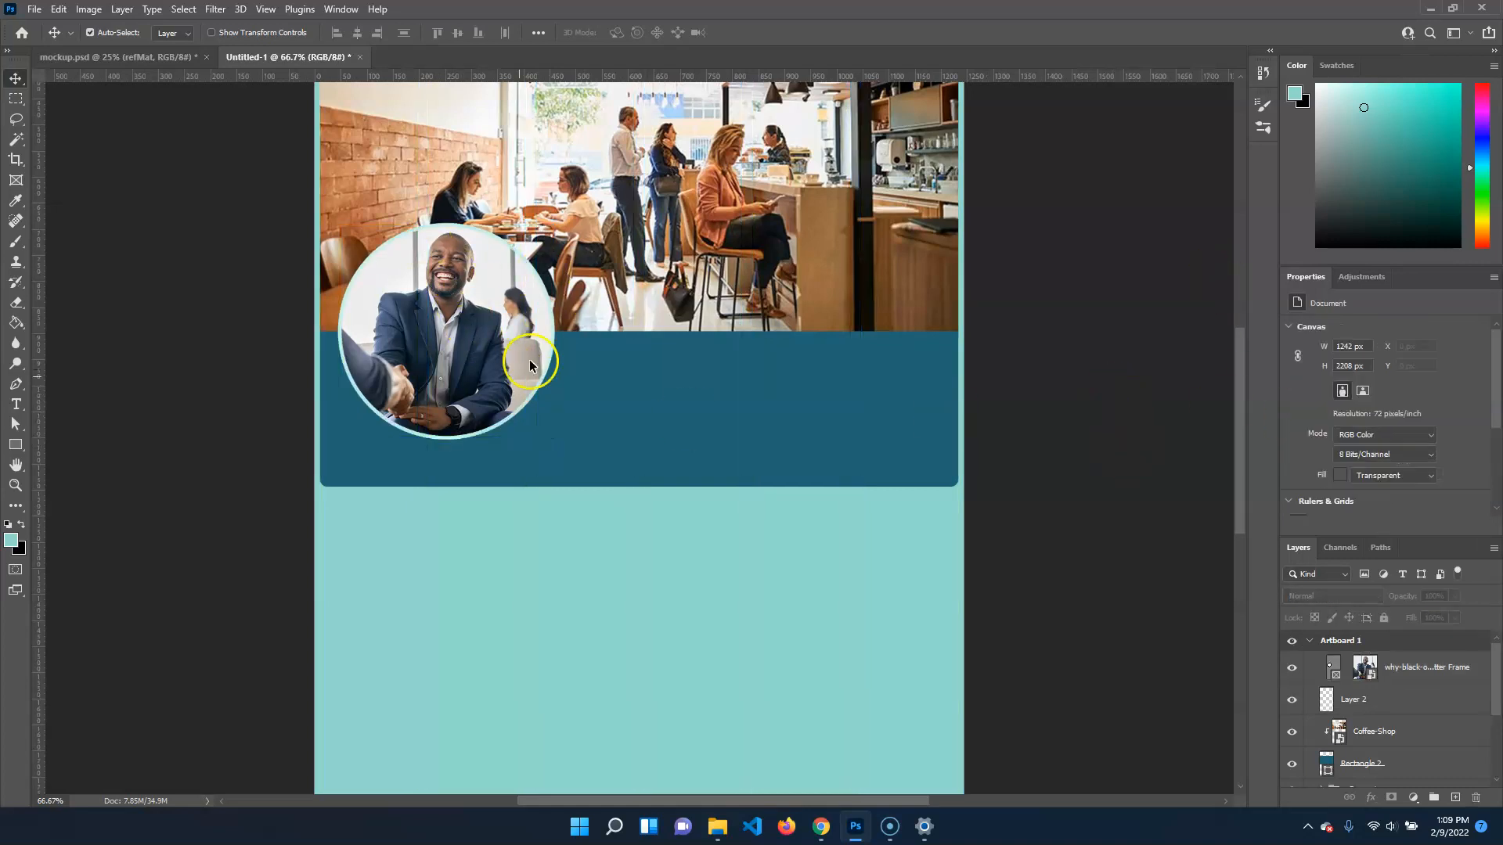
Try to add a drop shadow directly to the circular portrait frame layer
click(482, 326)
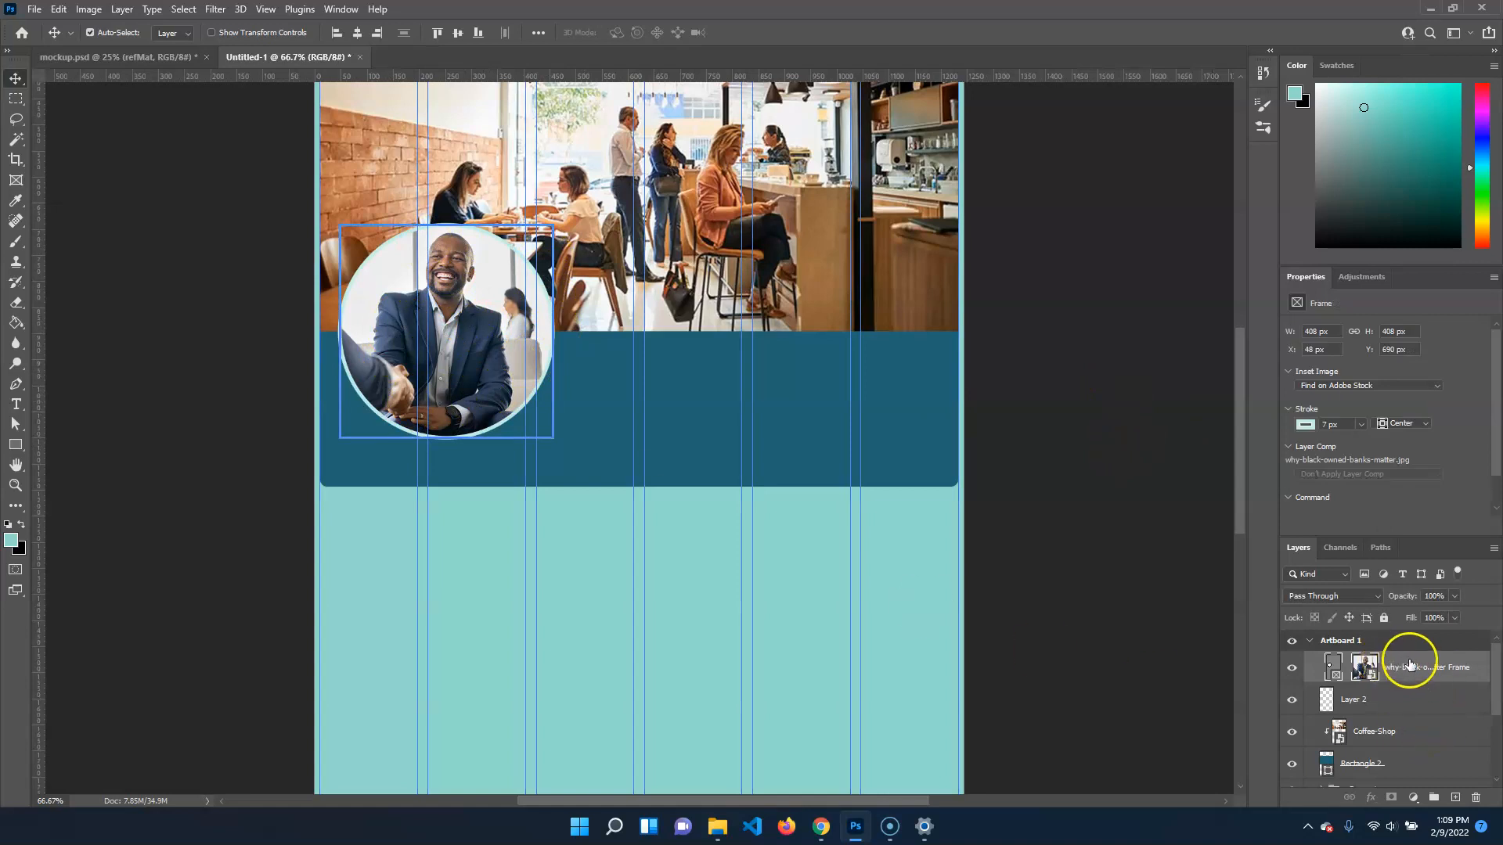
click(1403, 701)
click(1437, 667)
click(1330, 667)
click(1334, 667)
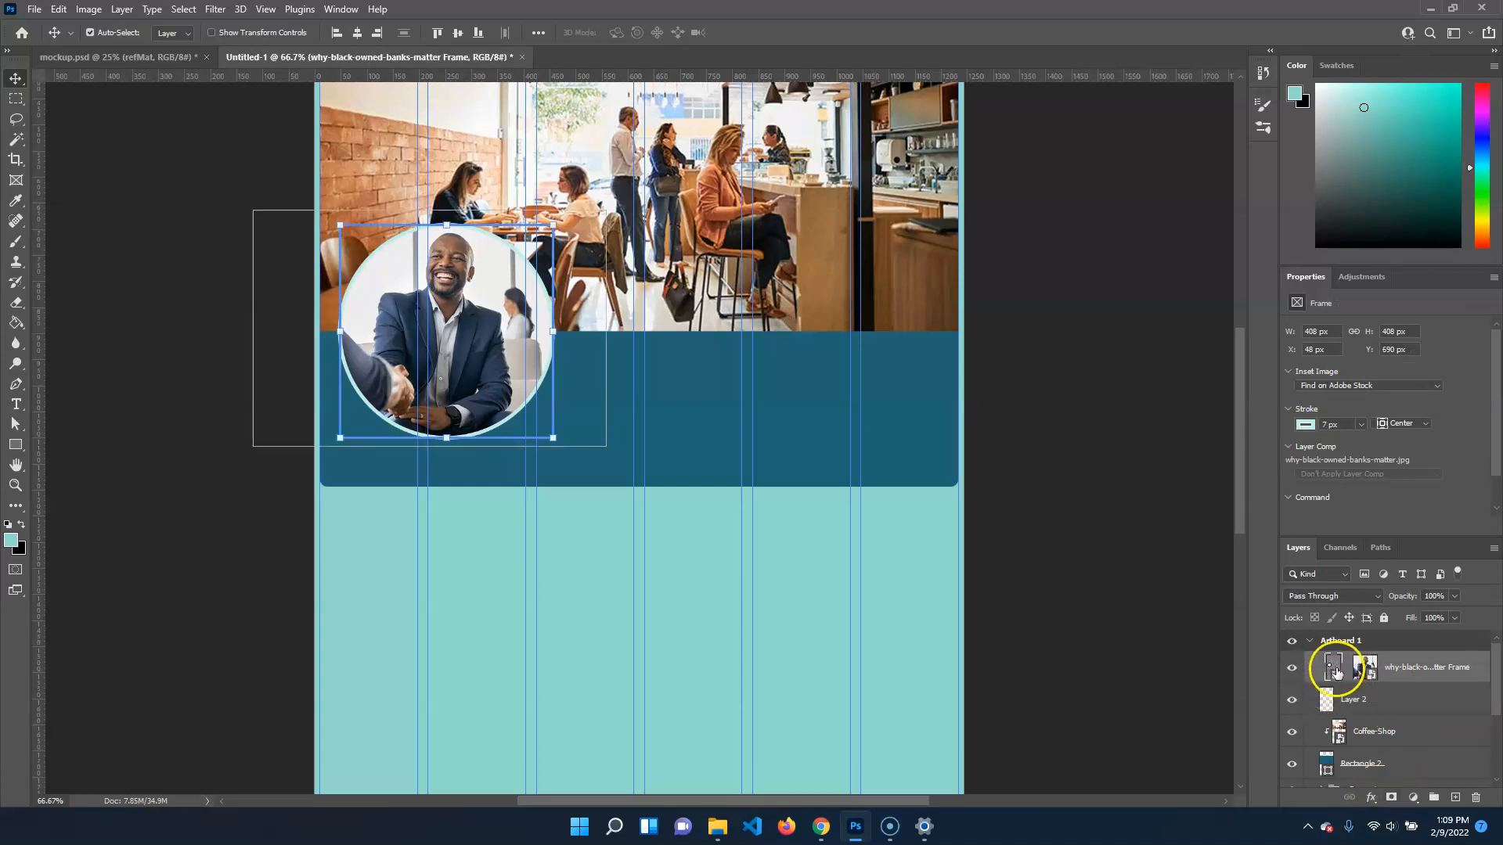
click(1372, 797)
click(1393, 788)
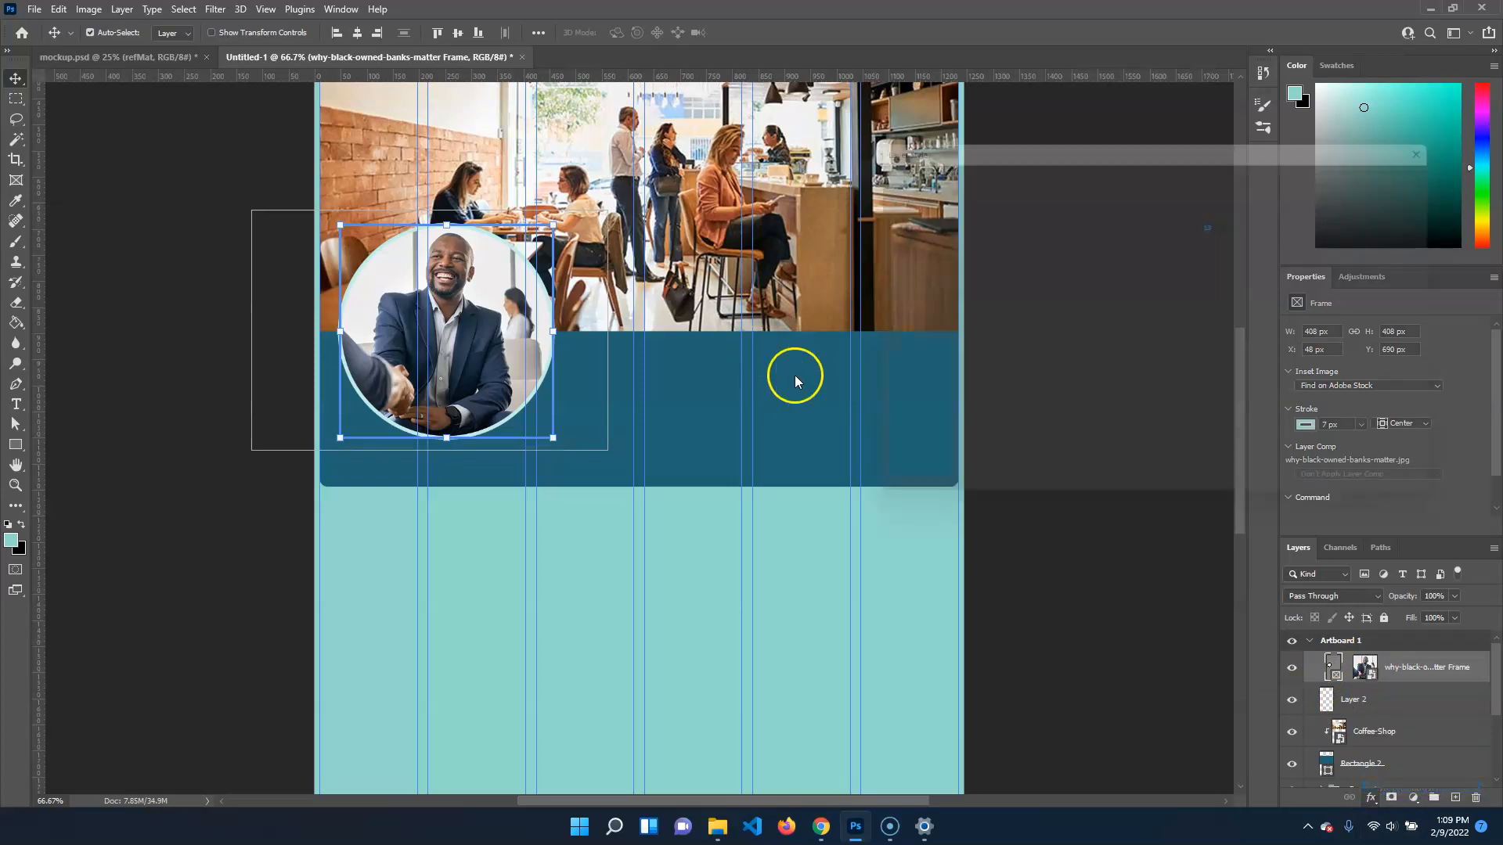
click(1136, 239)
click(1131, 231)
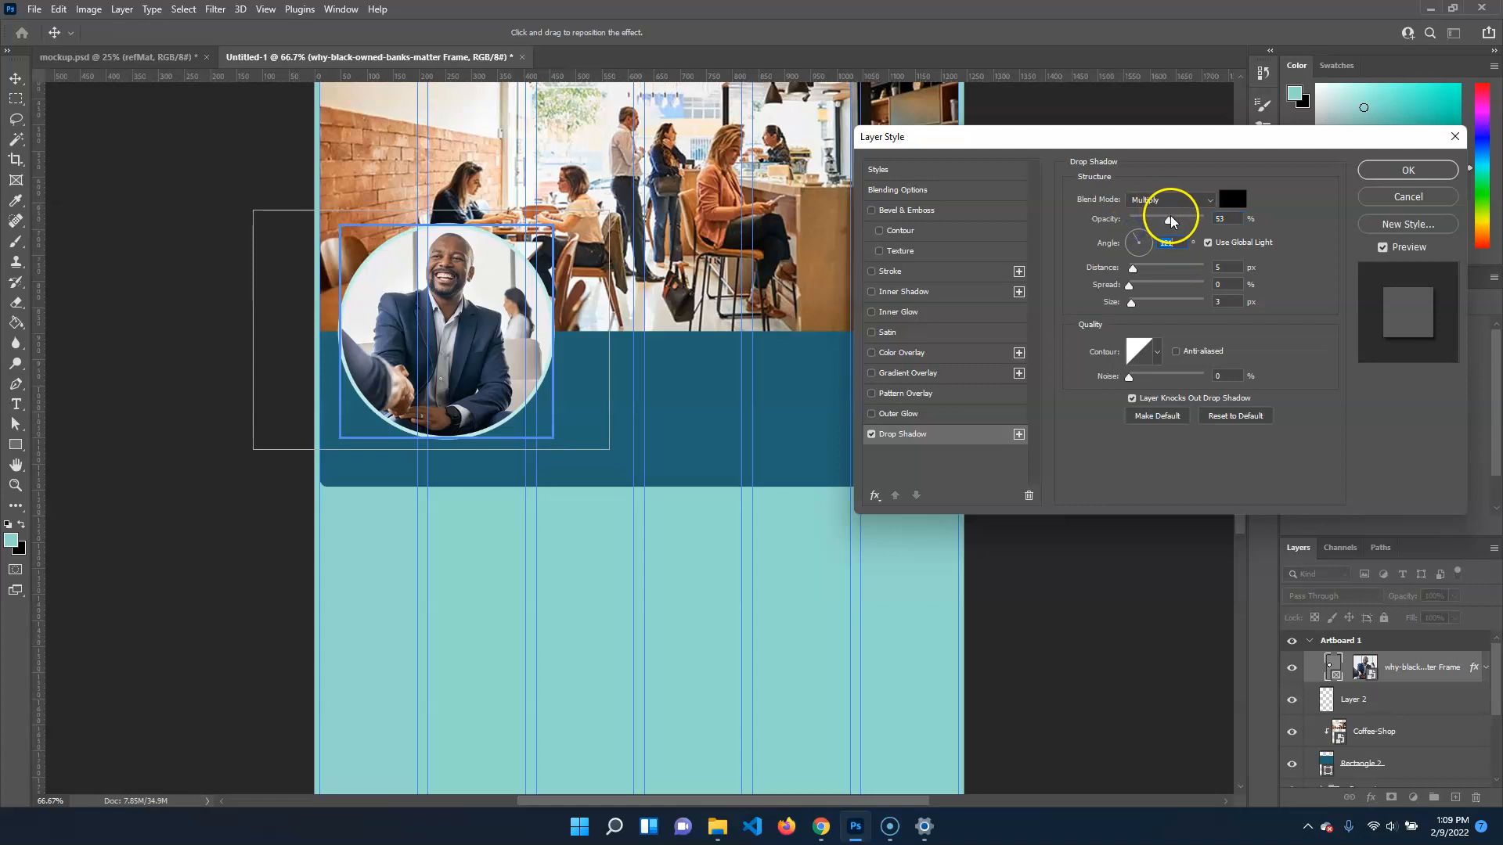
mouse_move(1132, 274)
mouse_down()
mouse_move(1150, 269)
mouse_move(1130, 269)
mouse_up()
click(1379, 202)
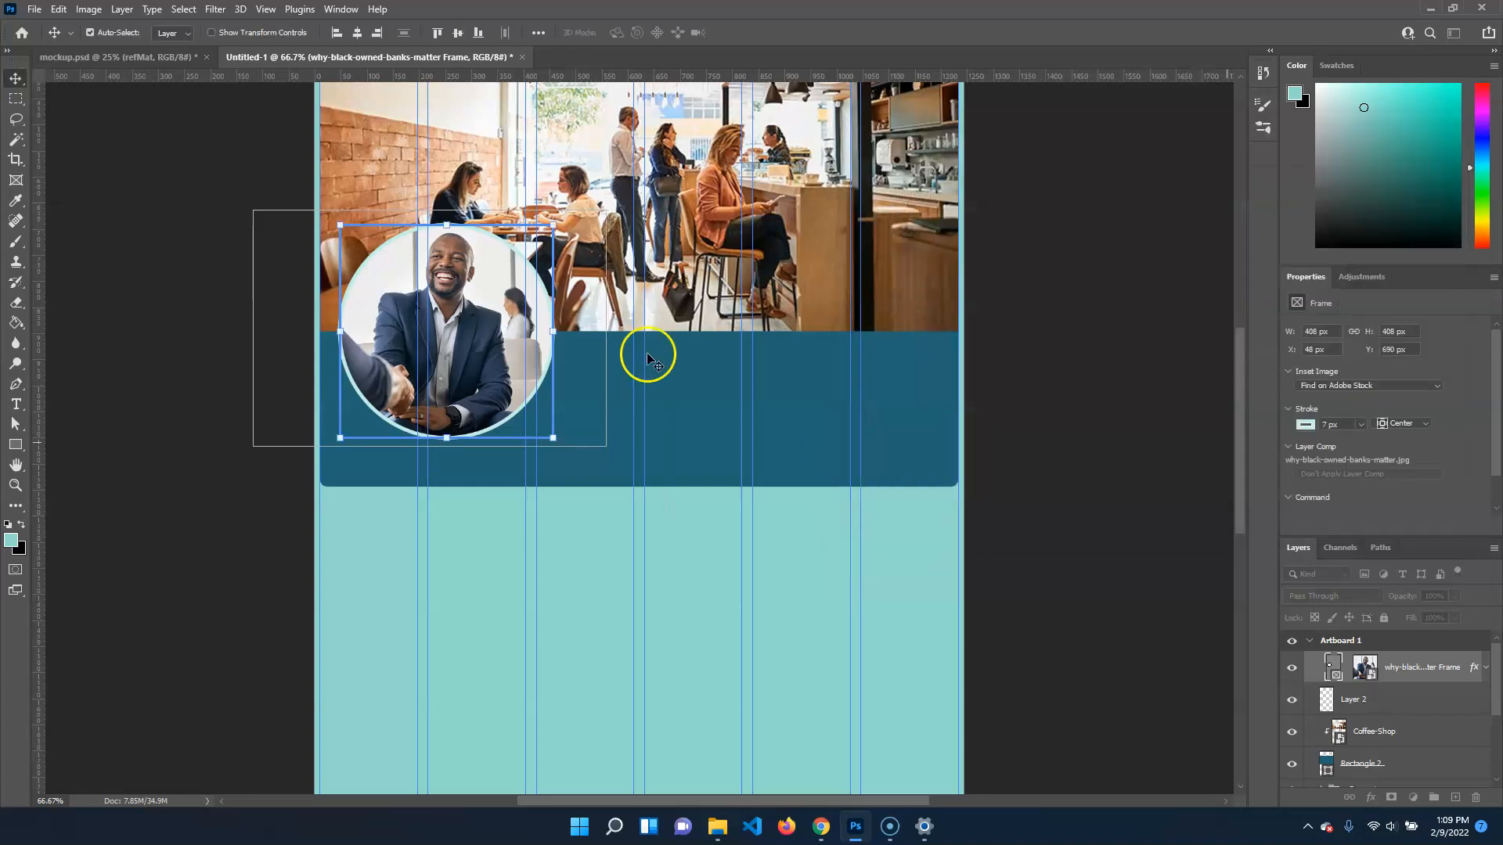
click(1050, 328)
click(1440, 670)
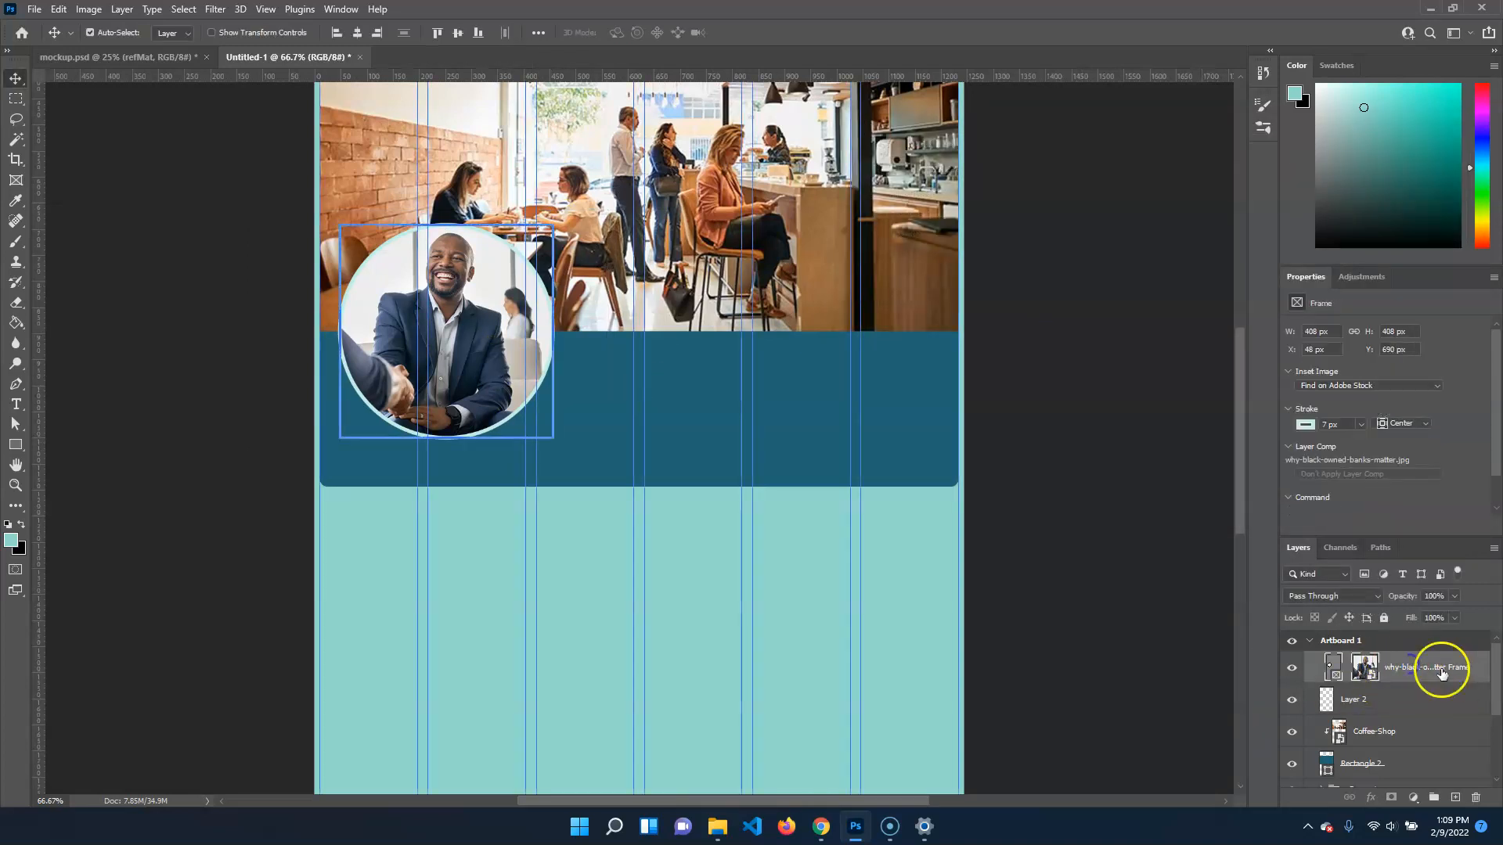
click(1096, 409)
scroll(1041, 540, up, 2)
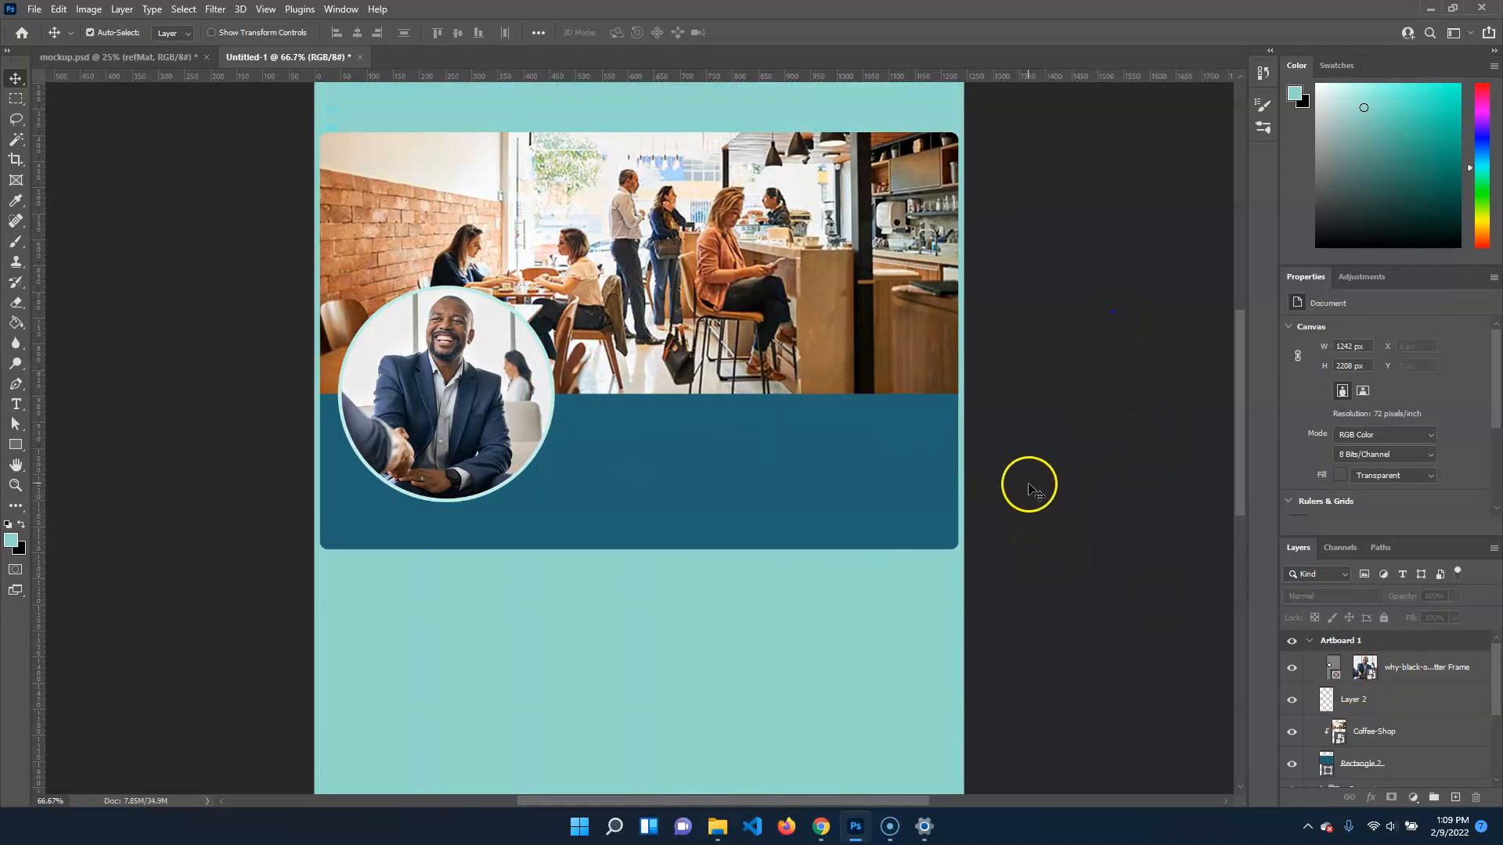
scroll(1026, 485, down, 1)
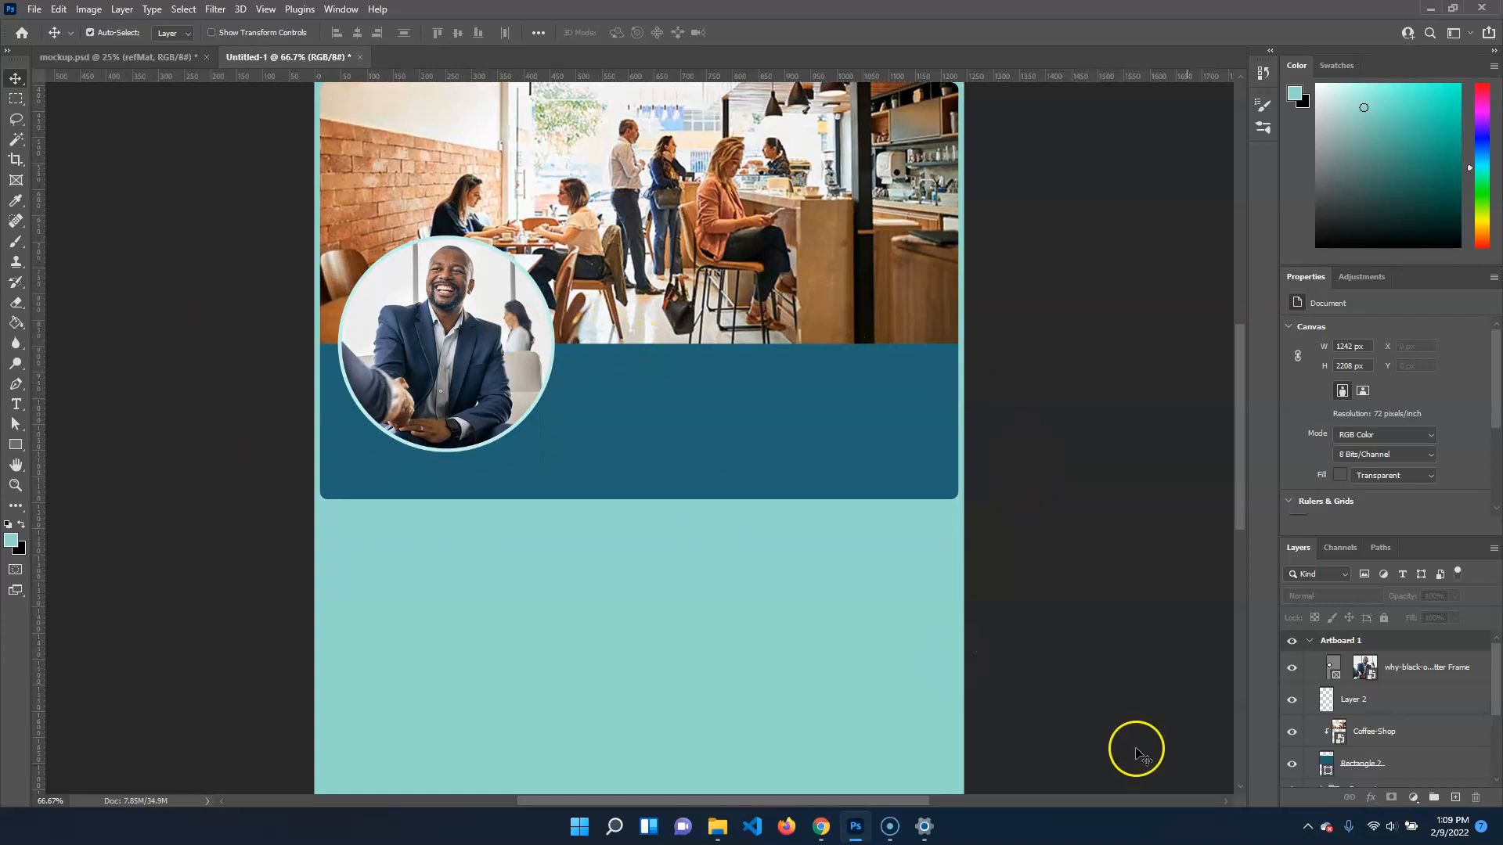
Put the circular frame in a new layer group and give the group a drop shadow with 131° angle, 14 px distance and about 32 px size
click(1397, 675)
click(1437, 798)
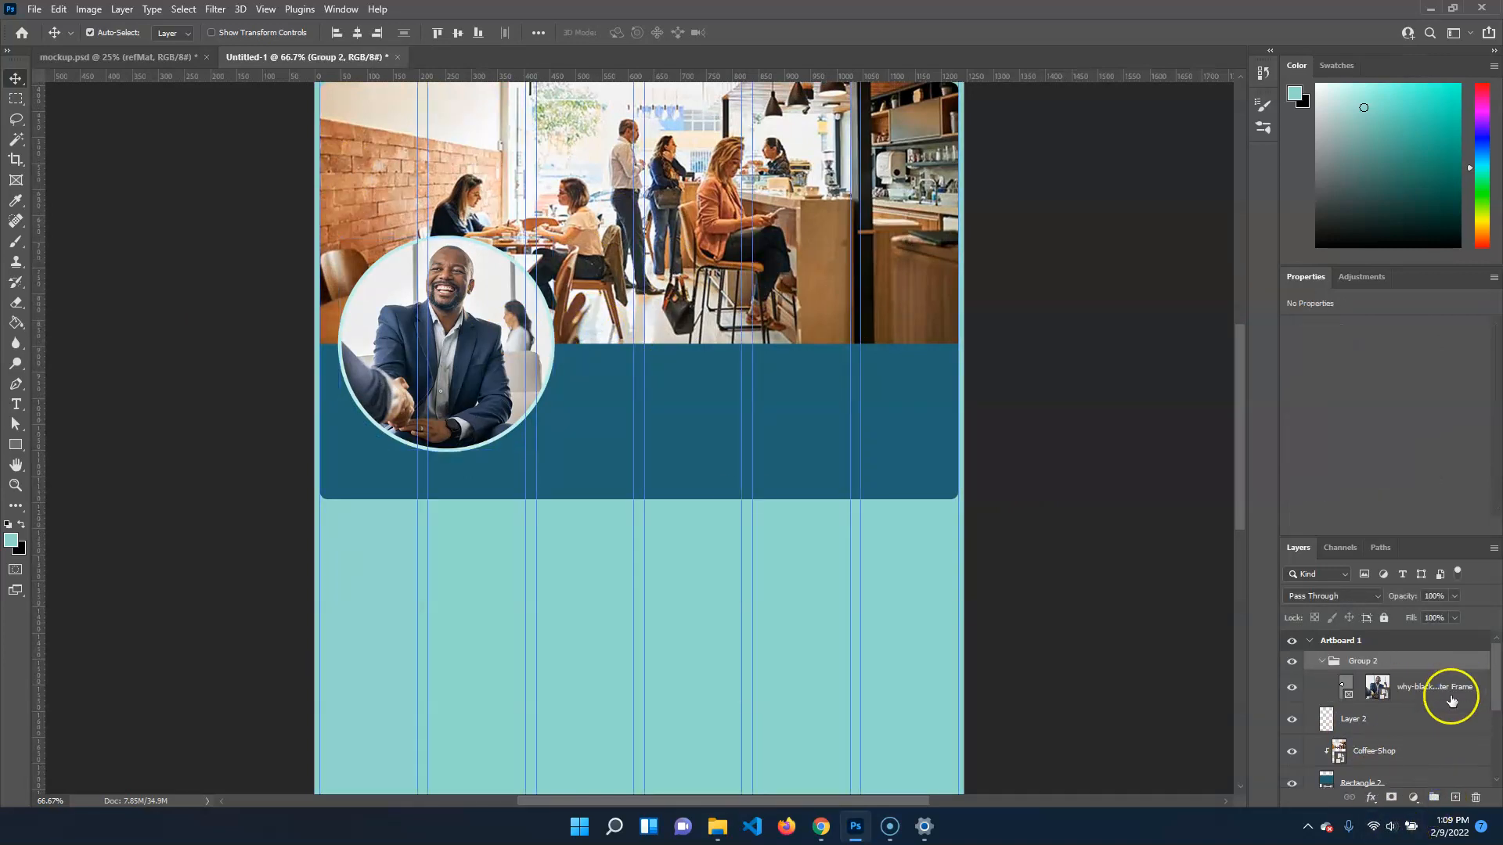
click(1372, 799)
click(1405, 784)
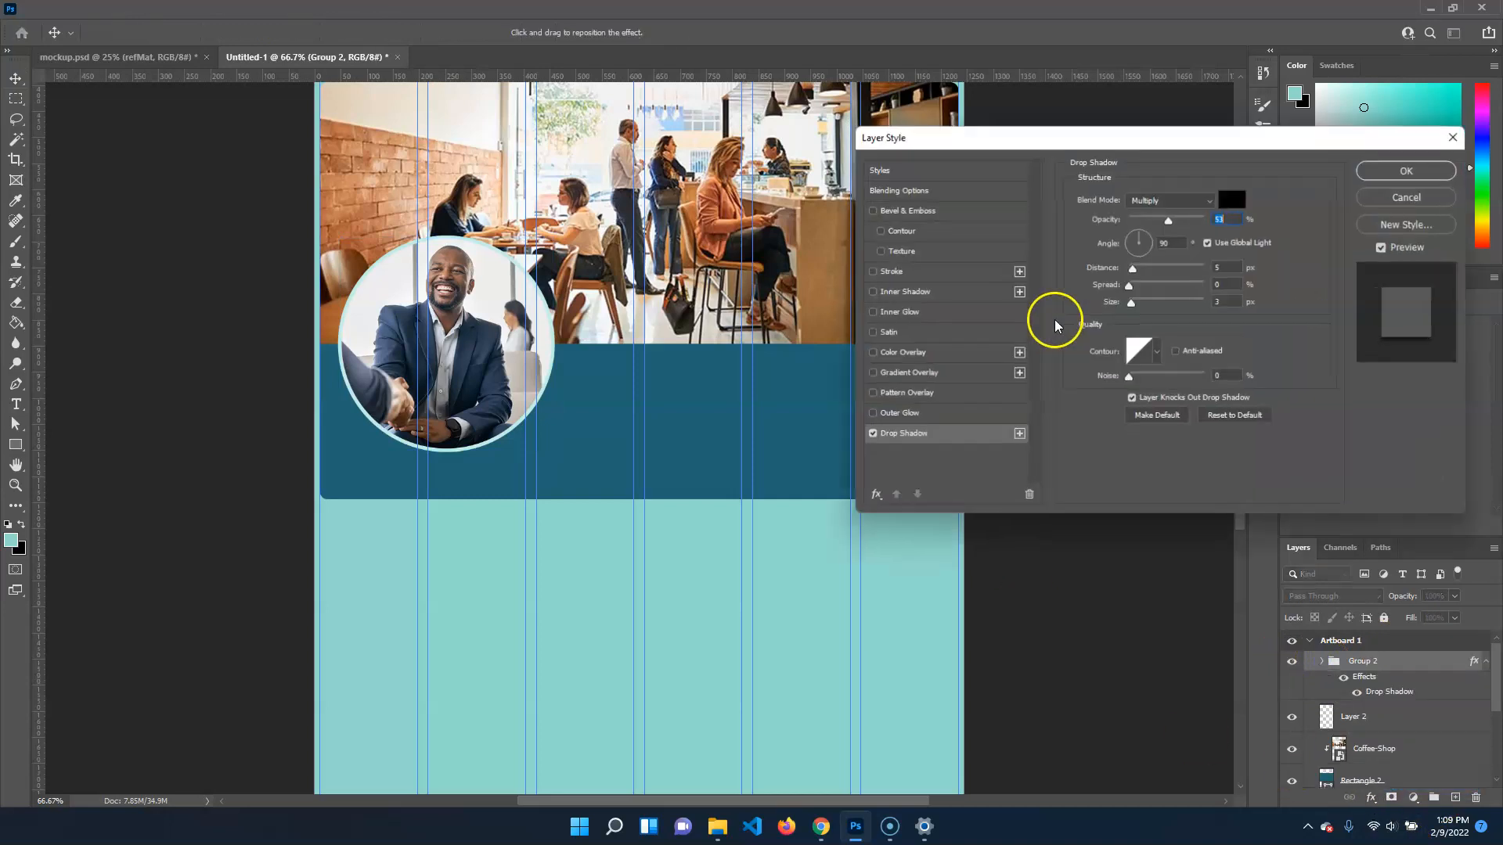
drag(1132, 268, 1141, 268)
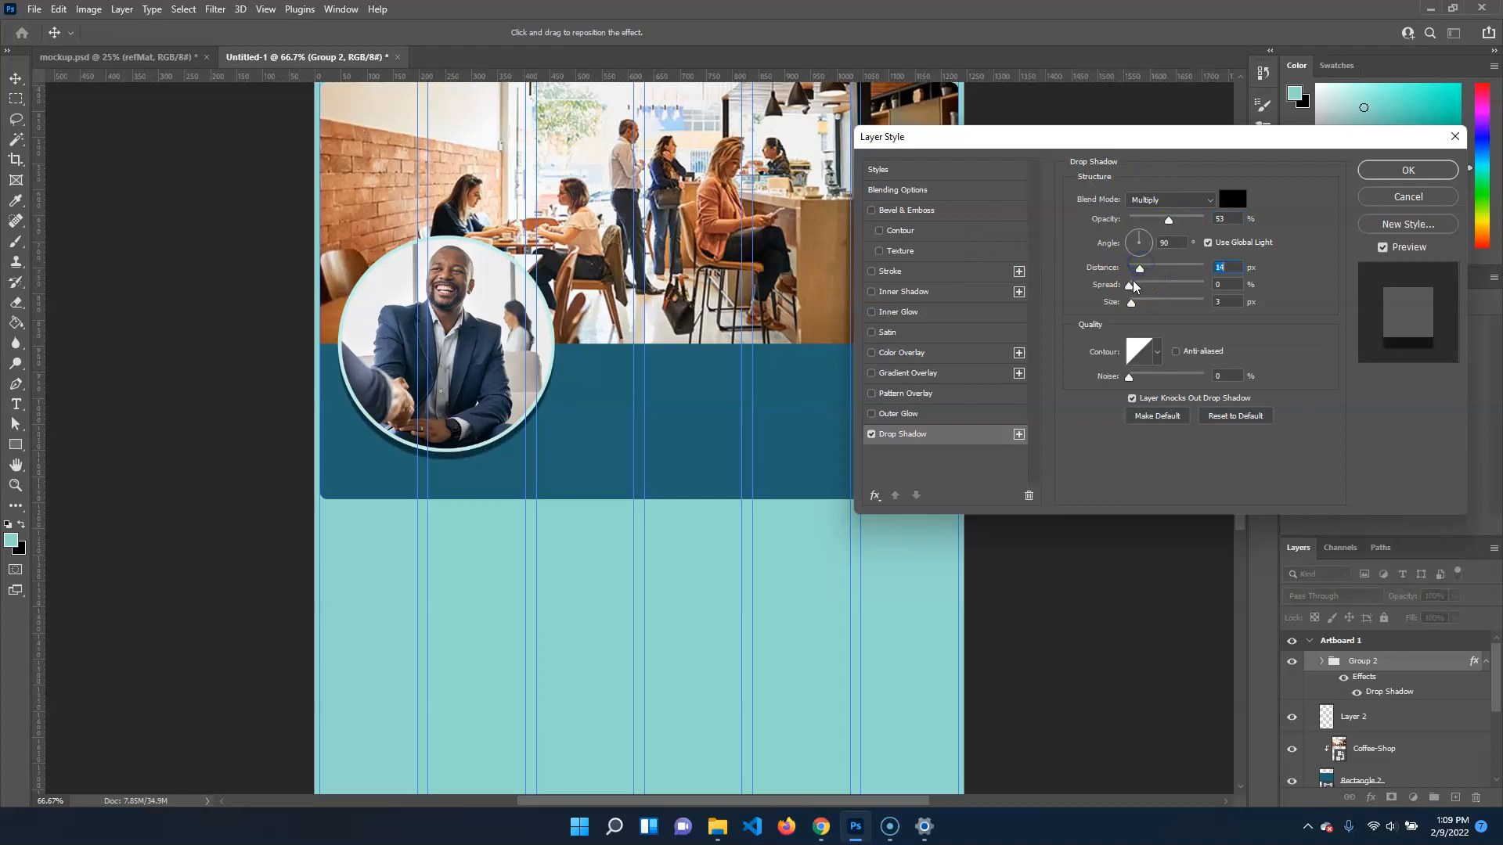
drag(1132, 240, 1130, 235)
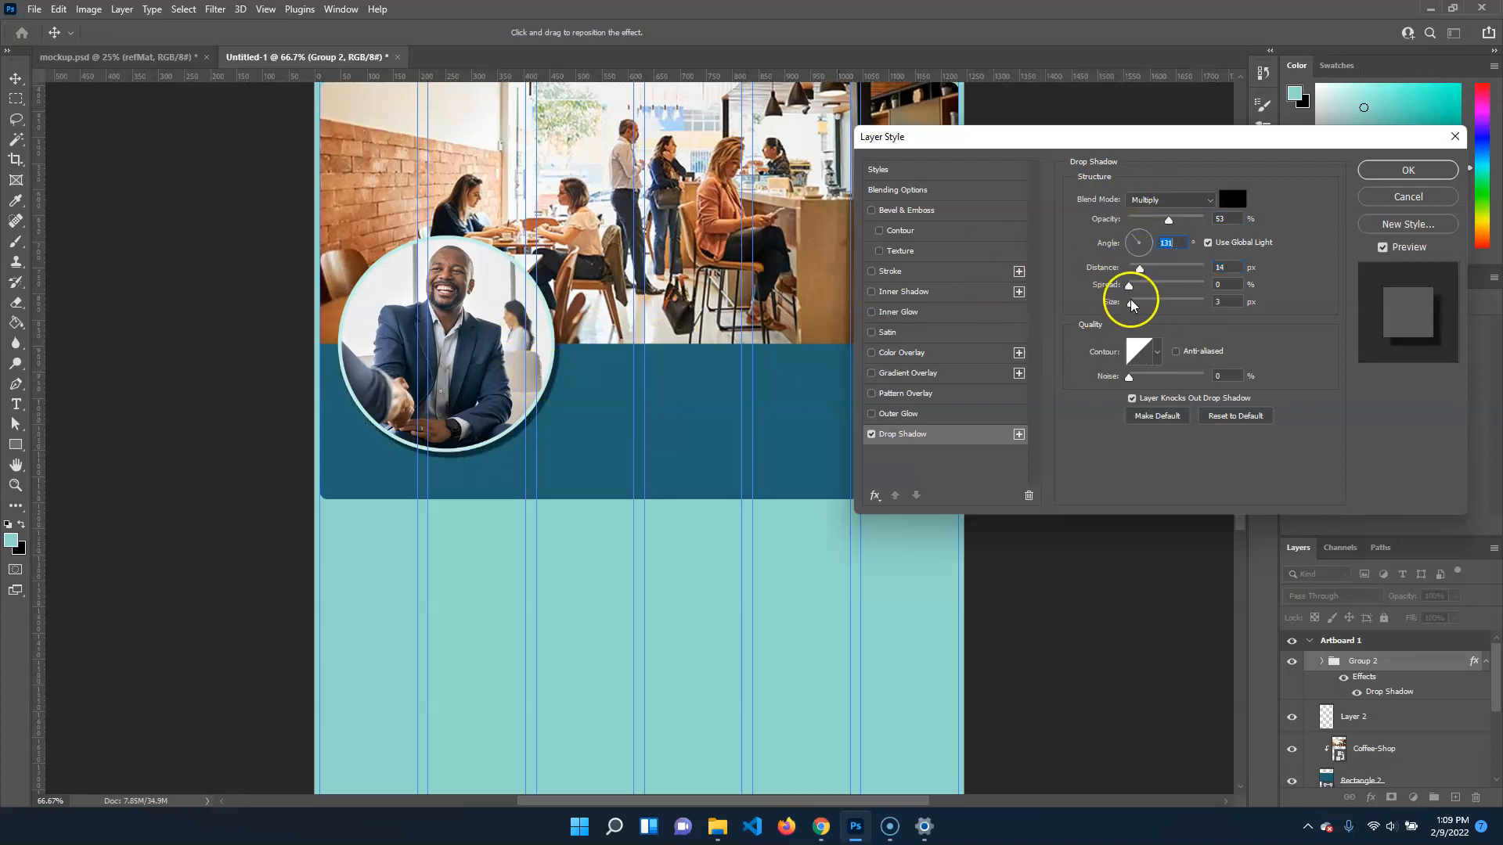
drag(1138, 306, 1154, 307)
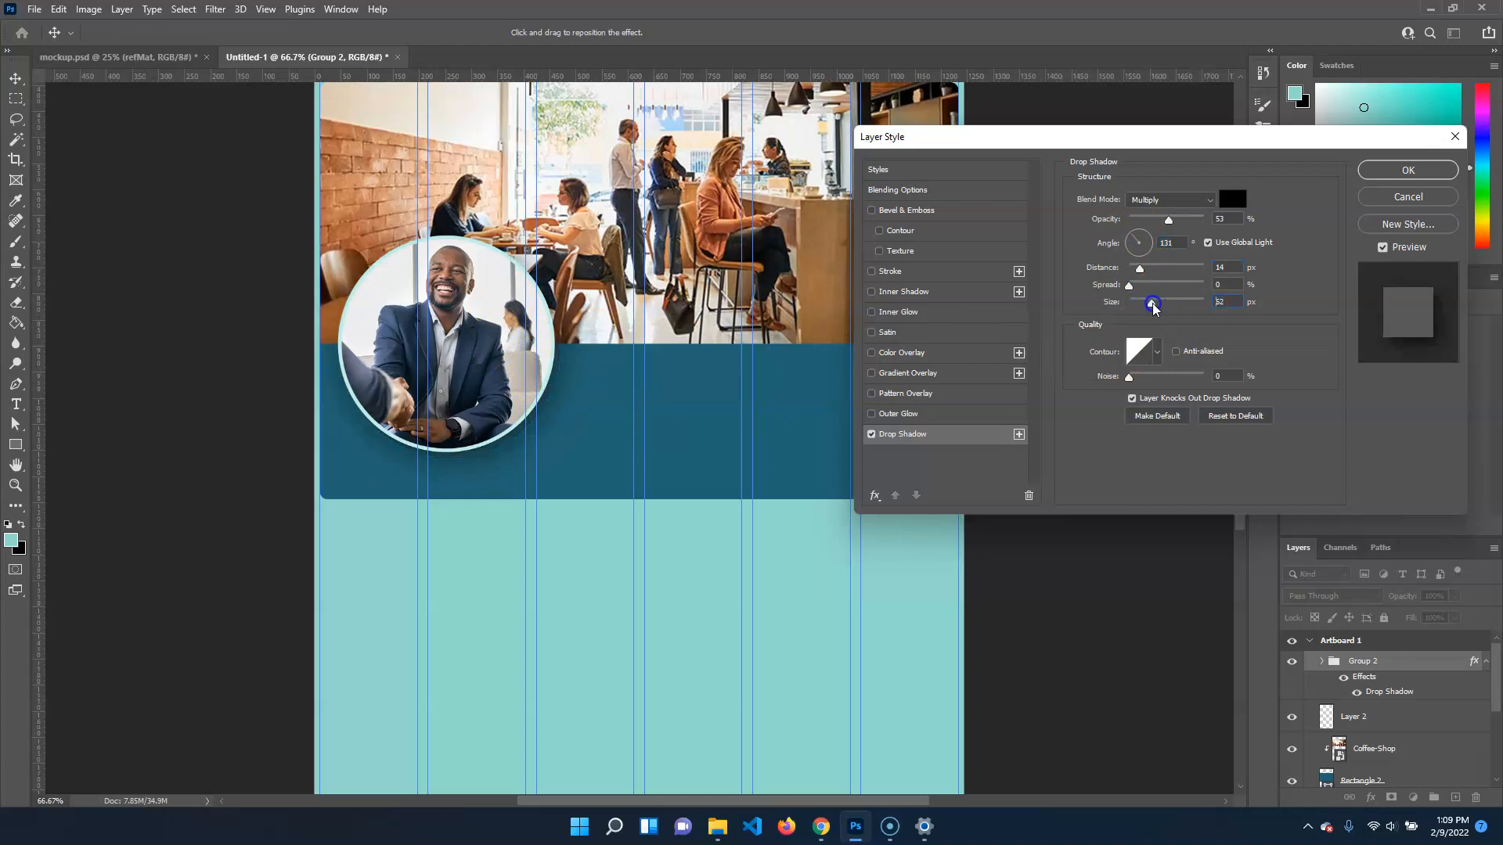
click(1432, 169)
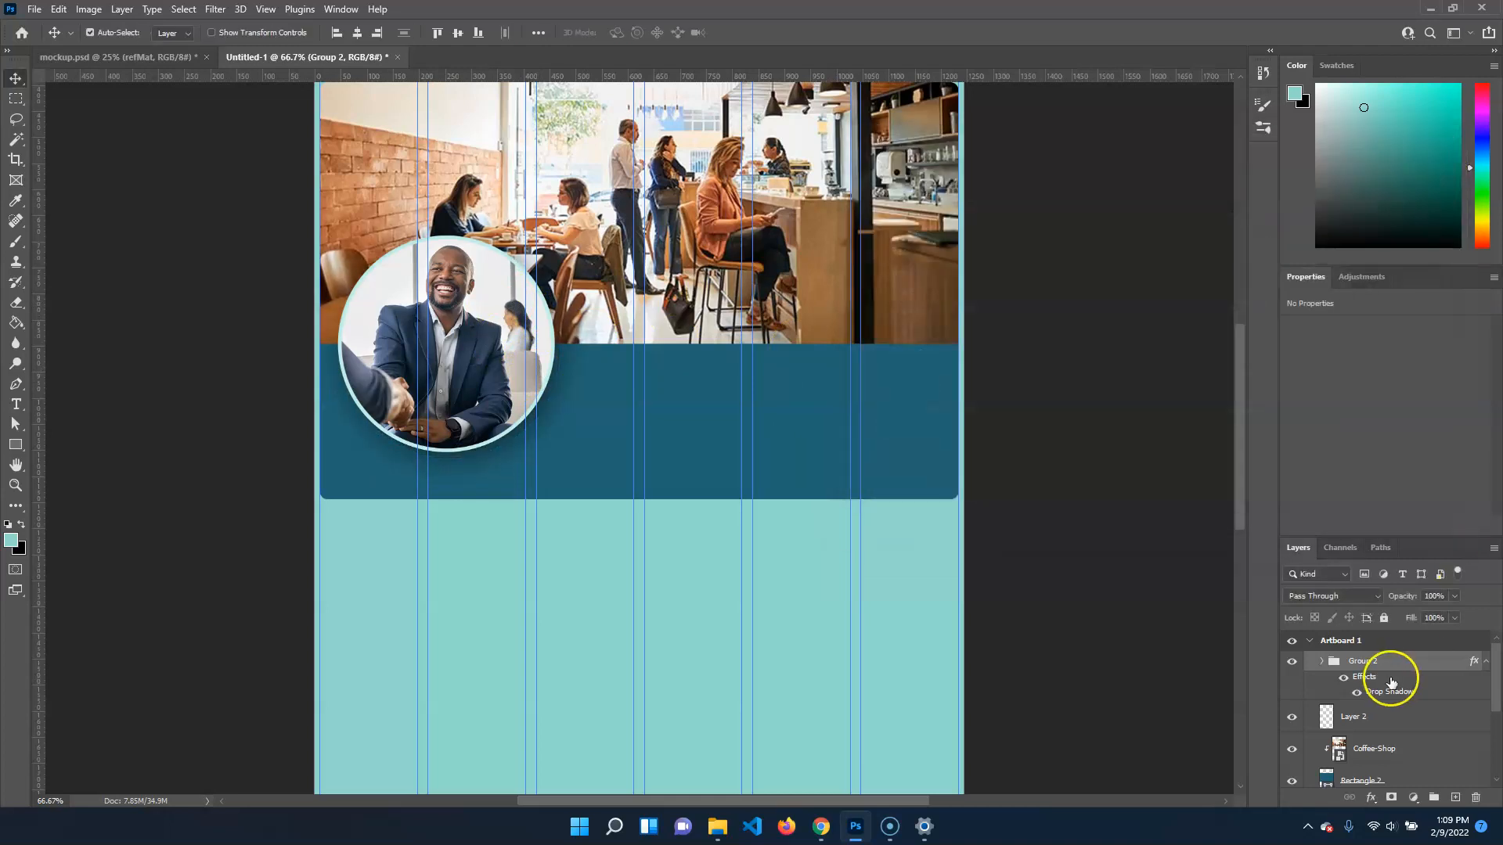
click(1321, 662)
click(1321, 666)
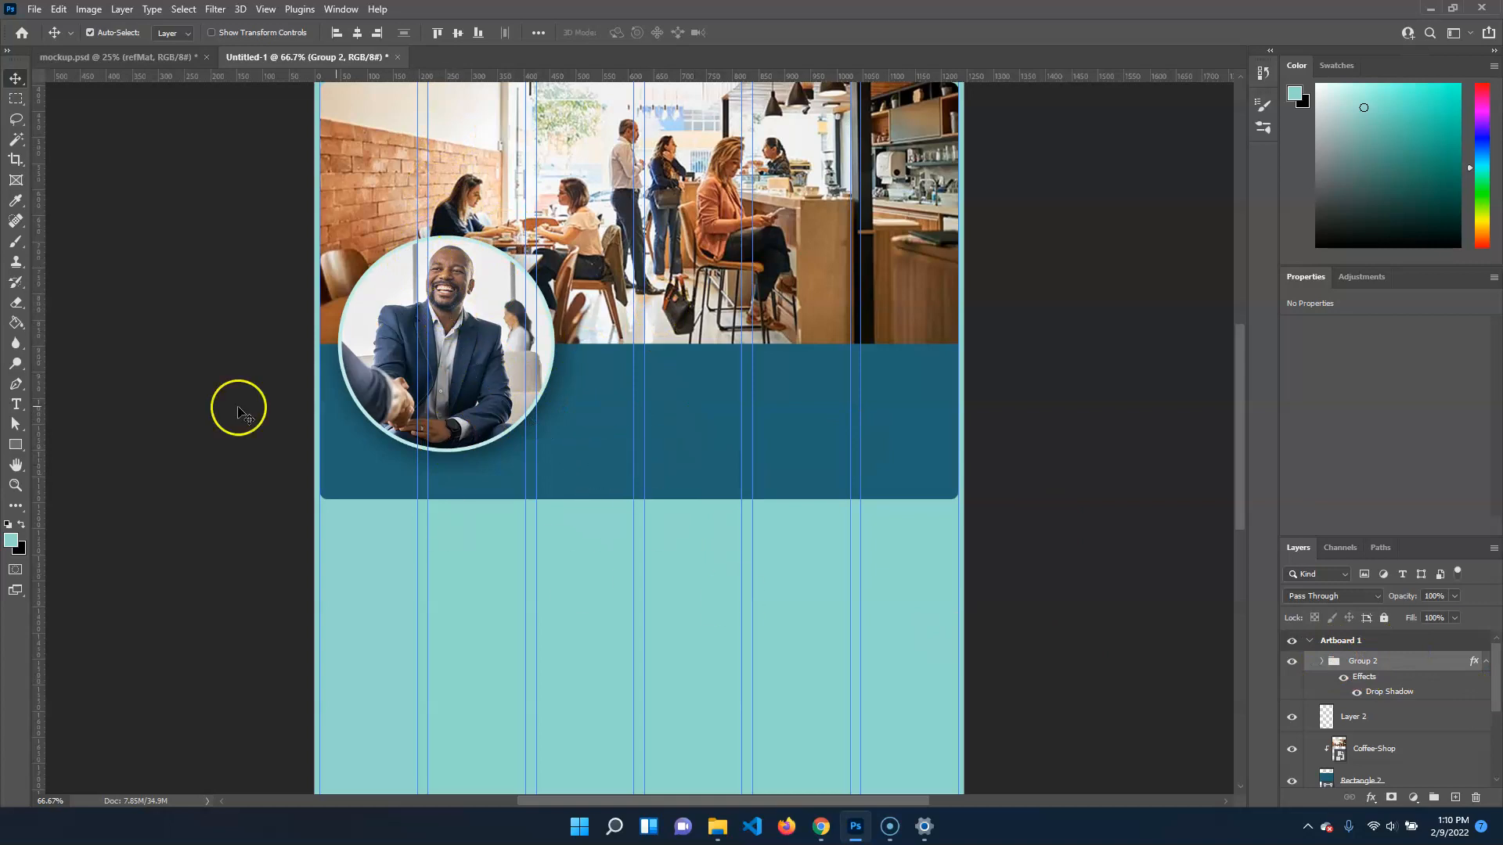
Add a paragraph text box with Lorem ipsum placeholder text on the card's blue area beside the portrait, and check the text styling in mockup.psd
click(15, 404)
drag(575, 367, 931, 491)
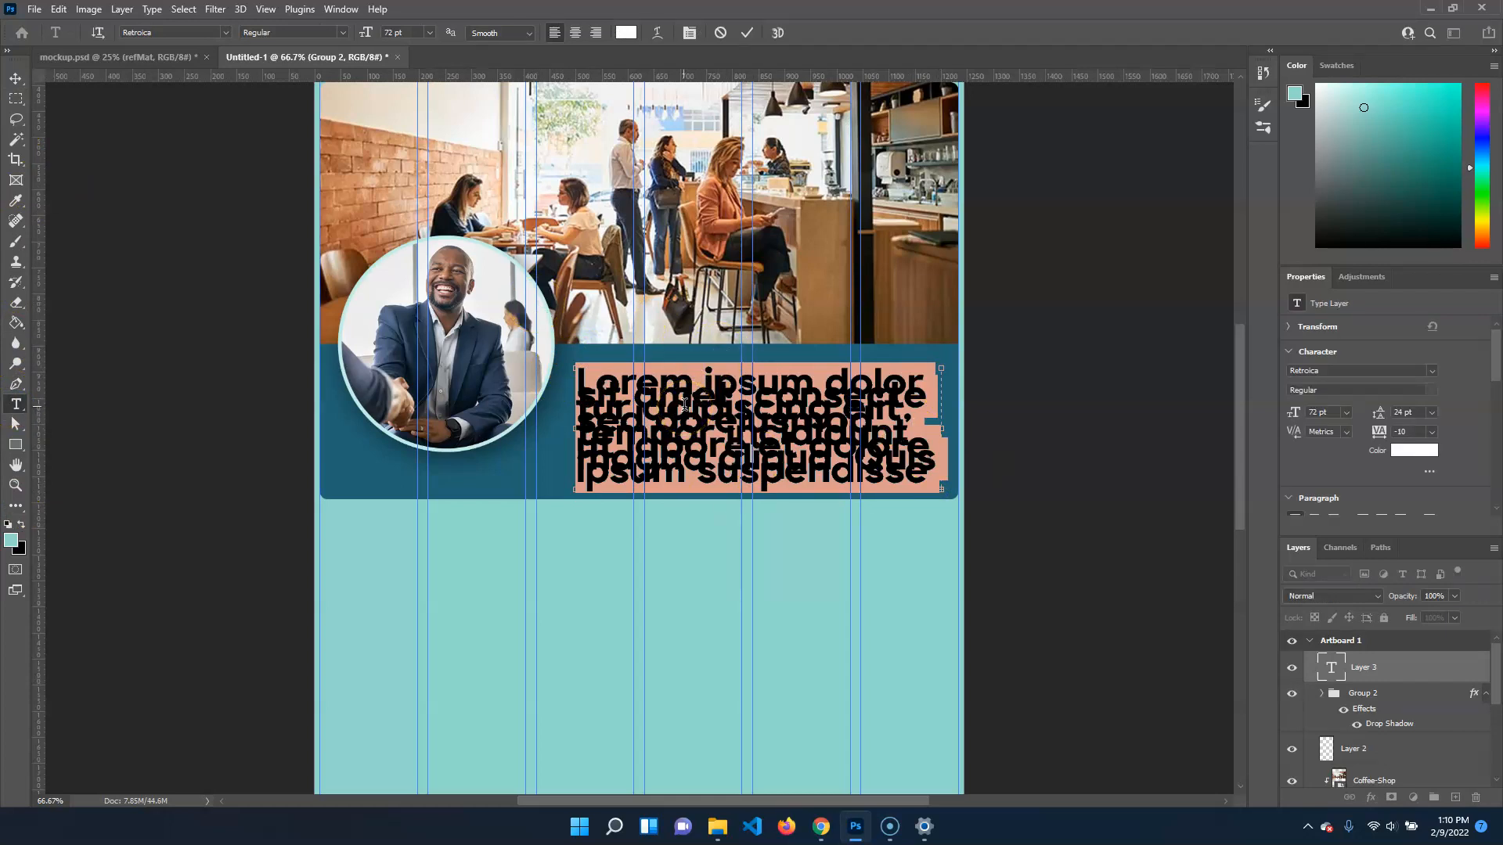
click(111, 57)
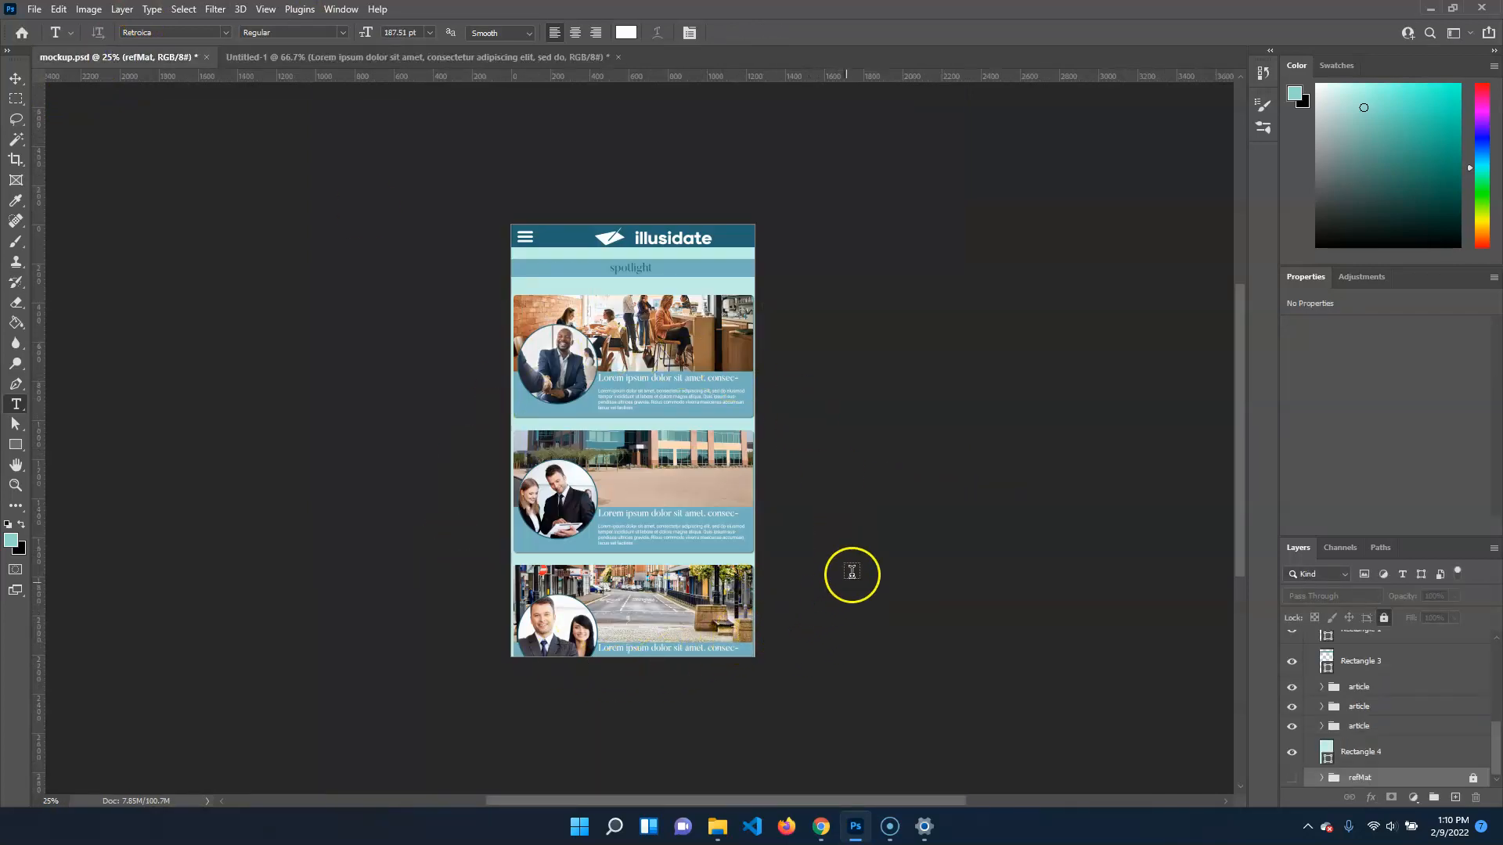
click(304, 57)
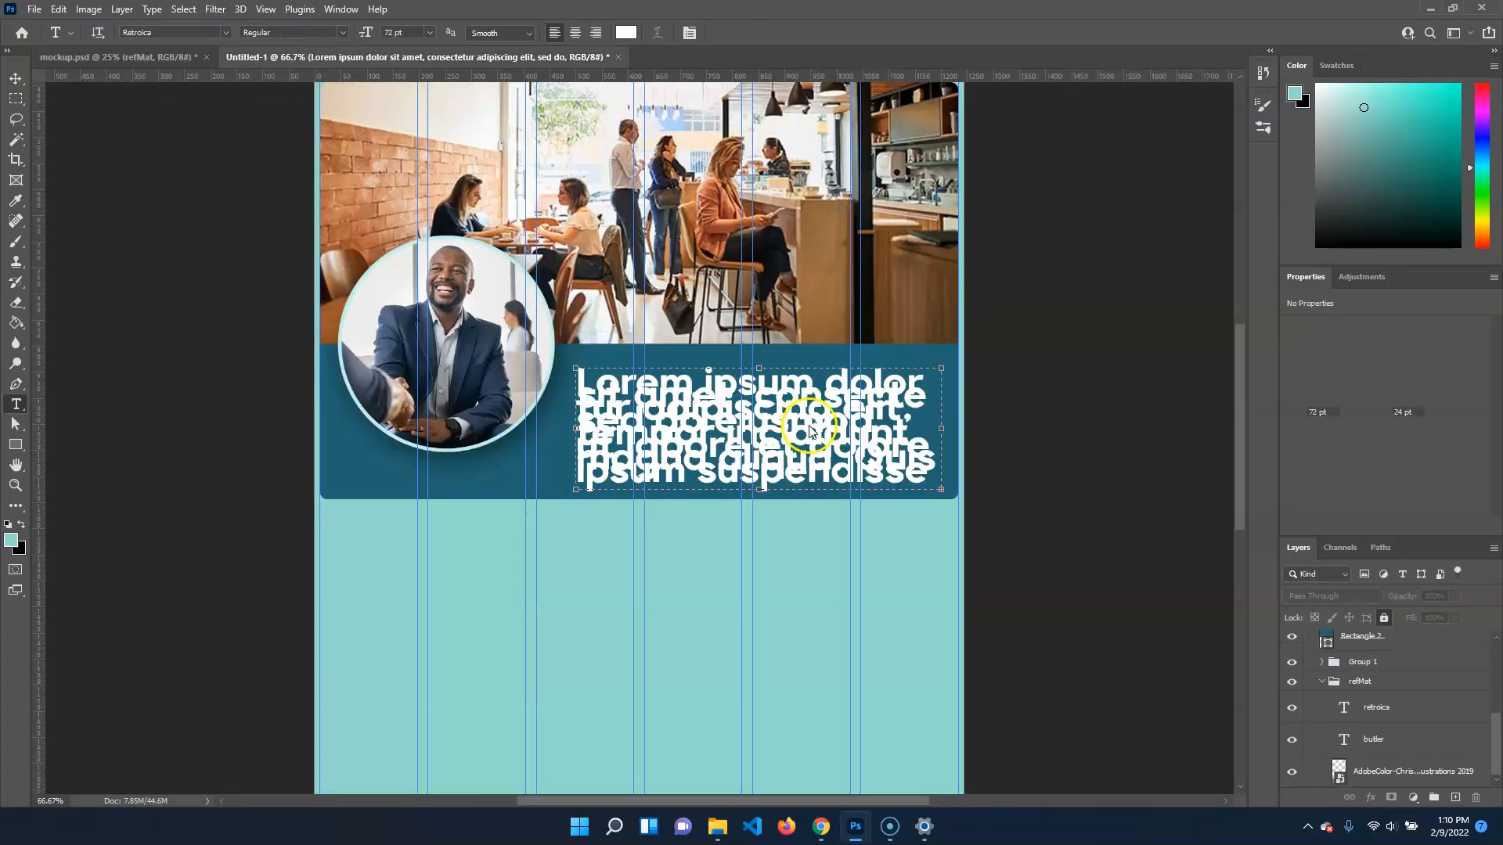
click(16, 182)
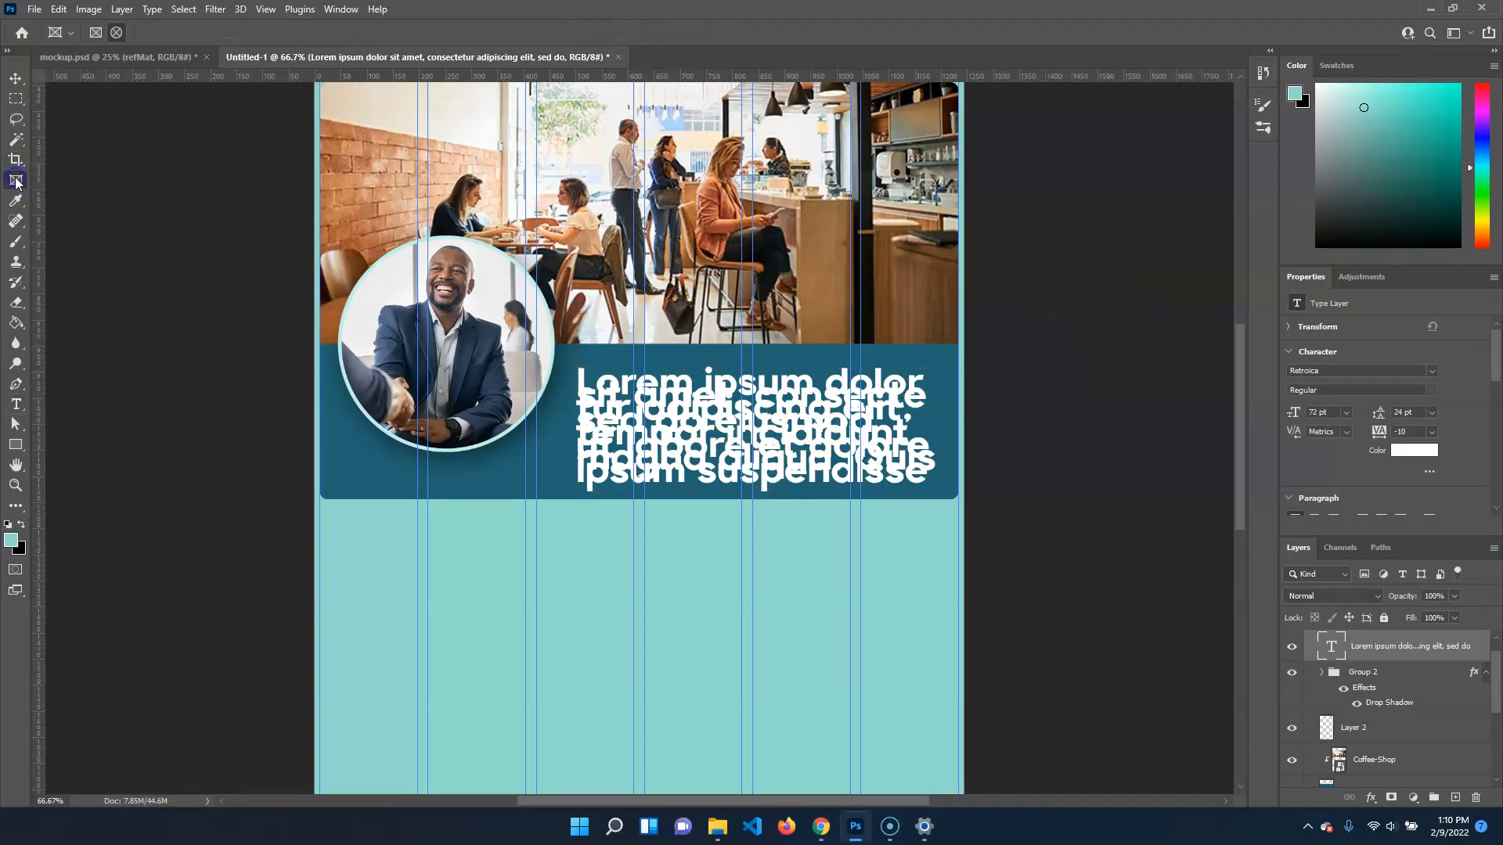
click(16, 445)
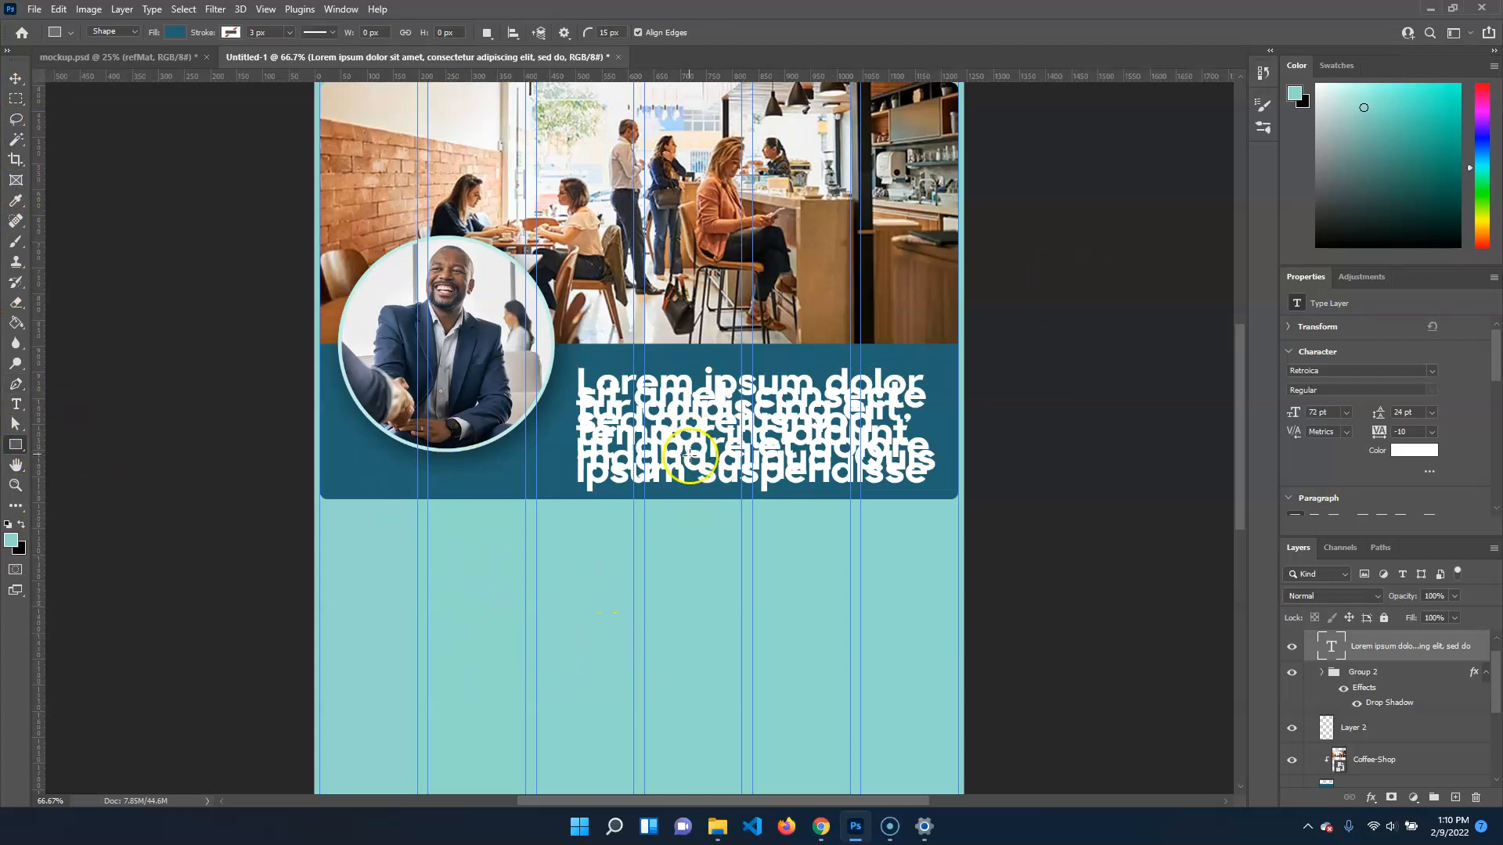
click(16, 79)
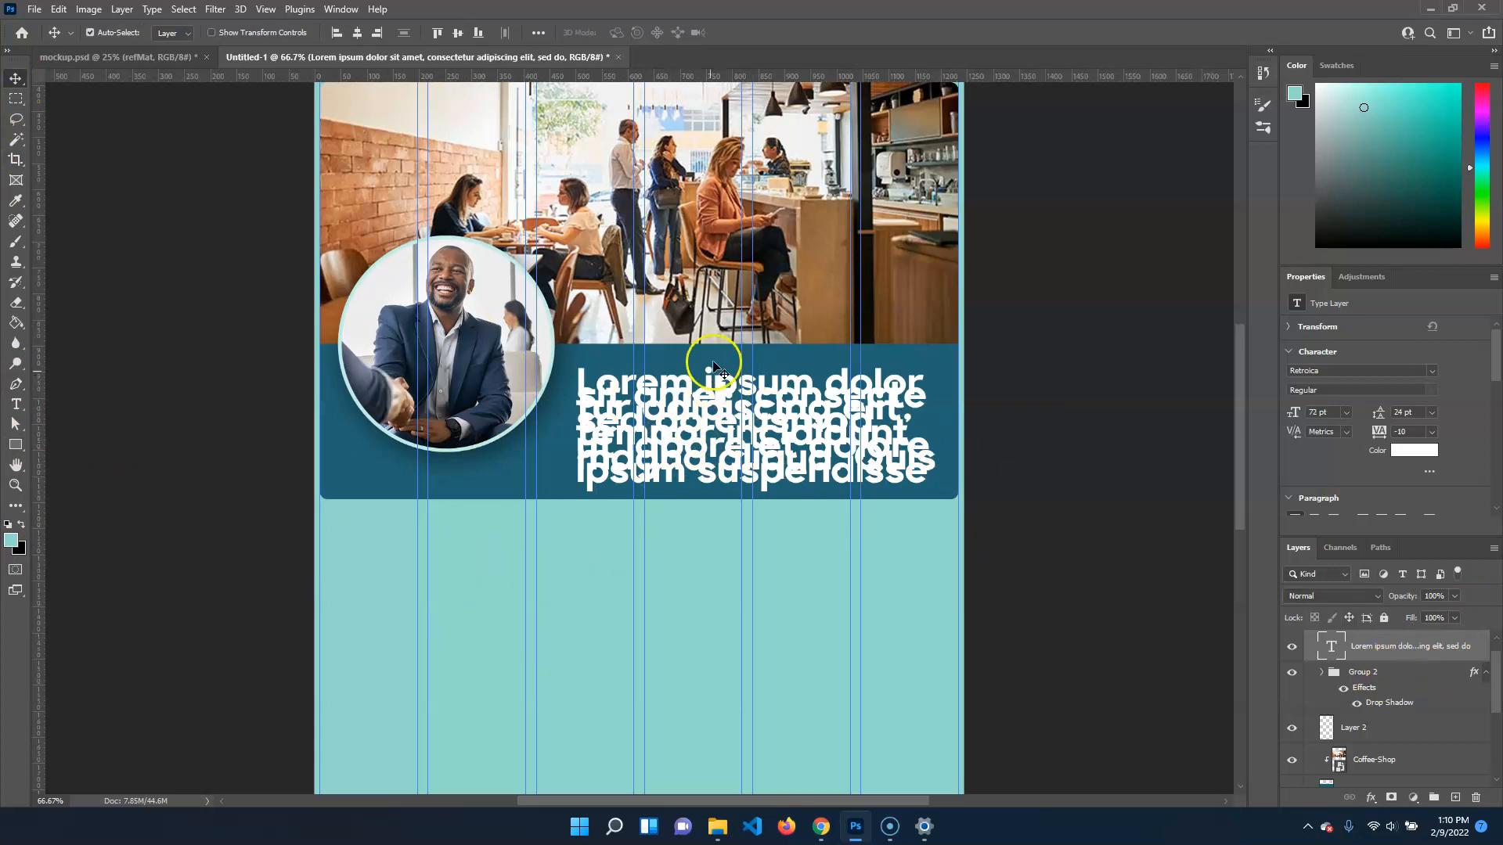
scroll(1025, 499, up, 3)
key(ctrl+minus)
key(ctrl+minus)
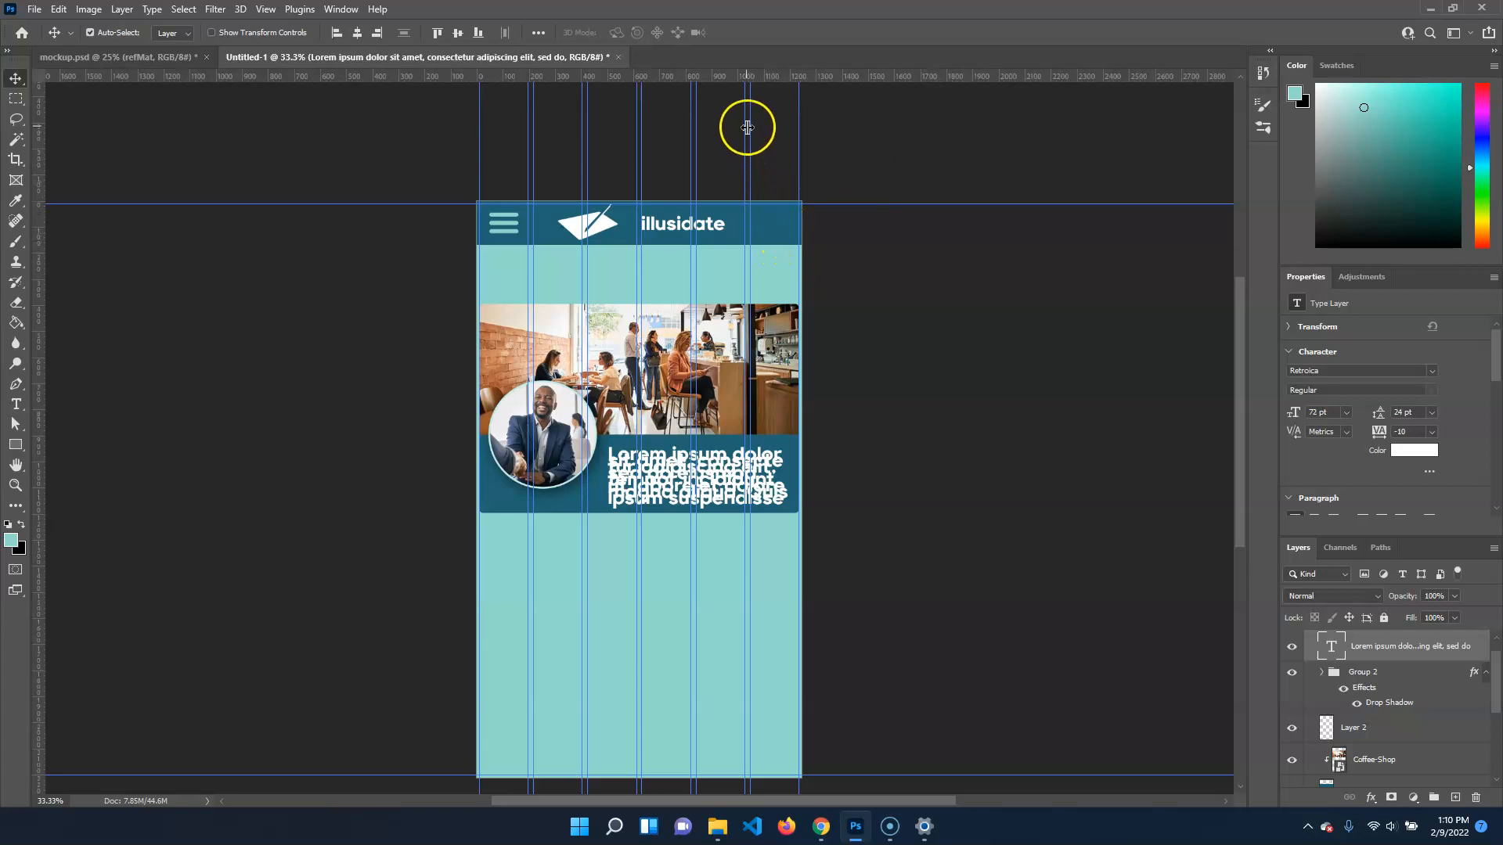
click(663, 414)
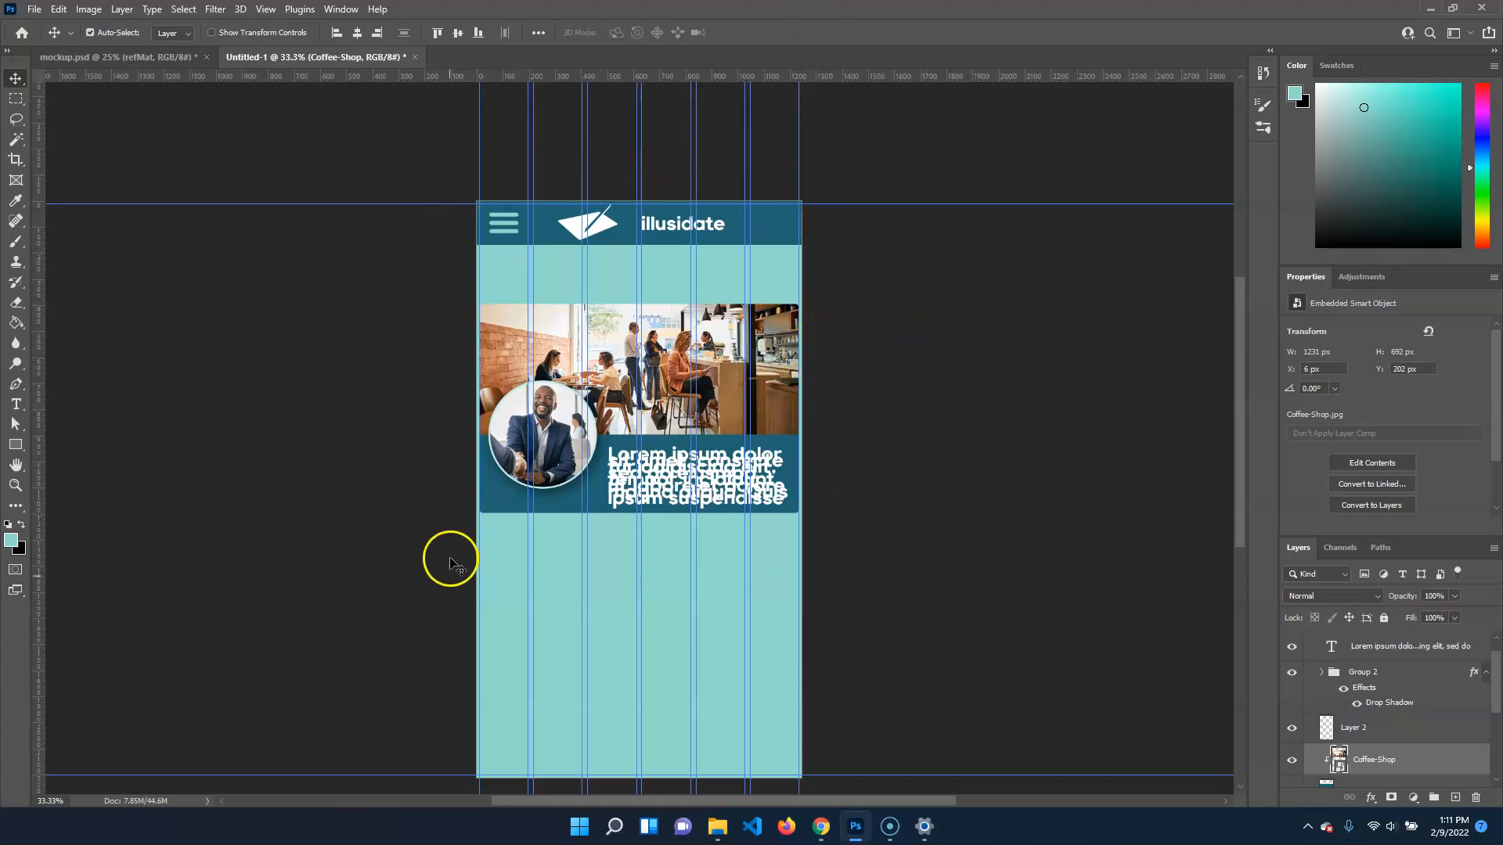
click(127, 57)
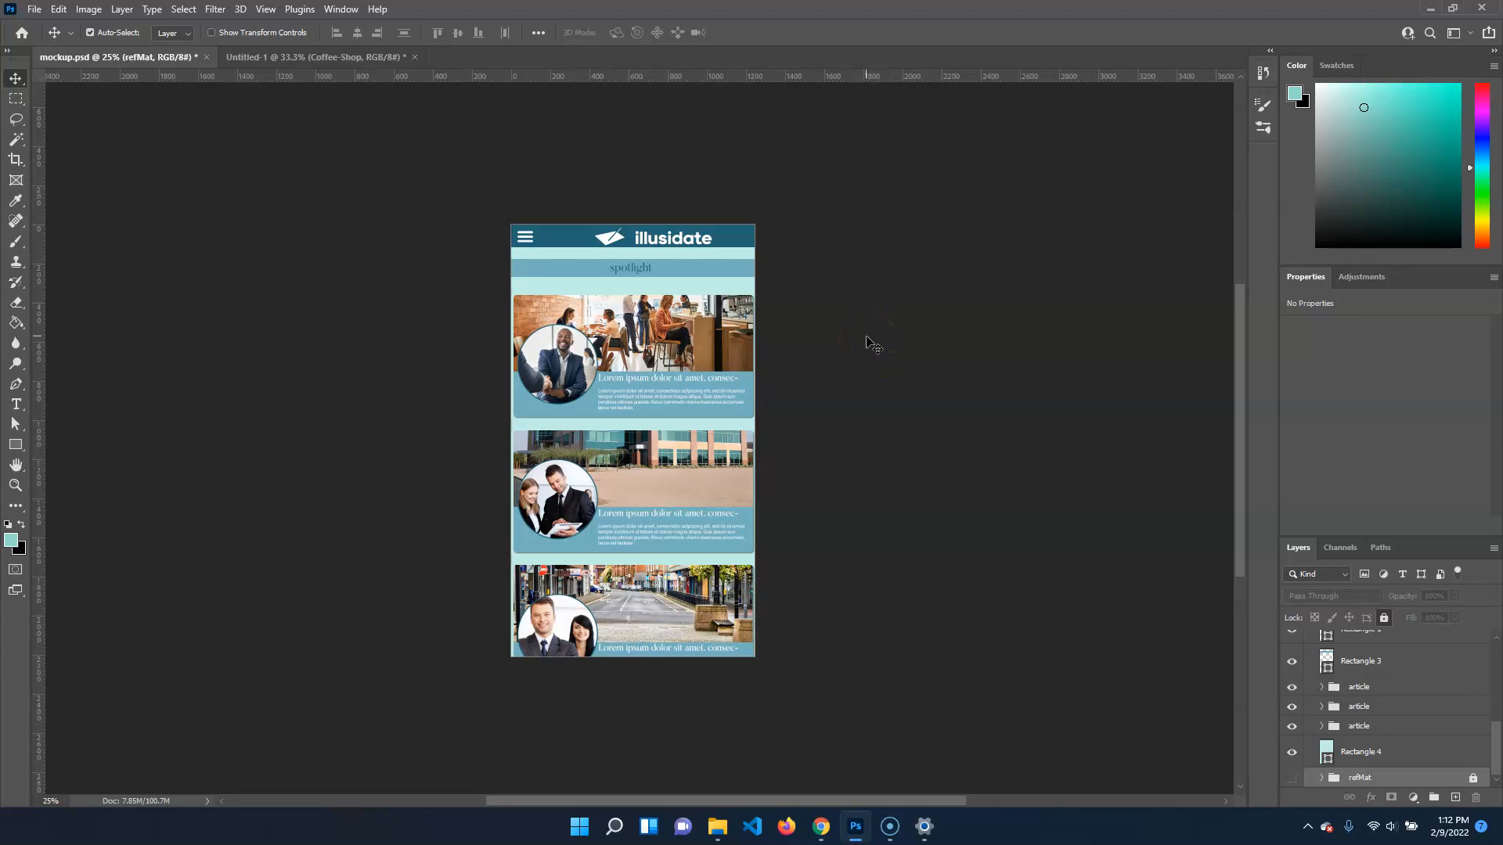
mouse_move(901, 836)
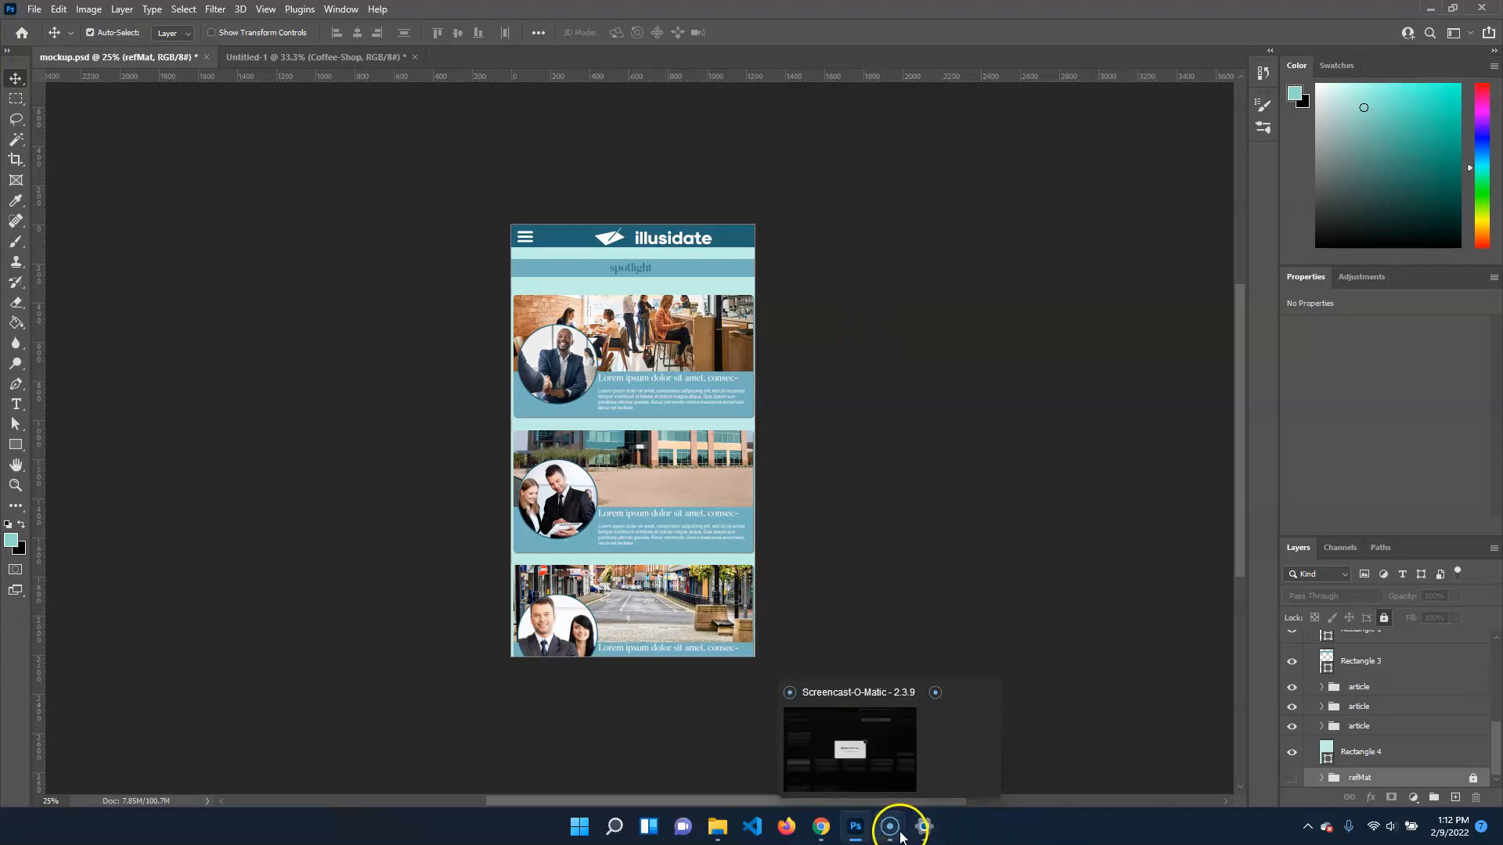
click(877, 772)
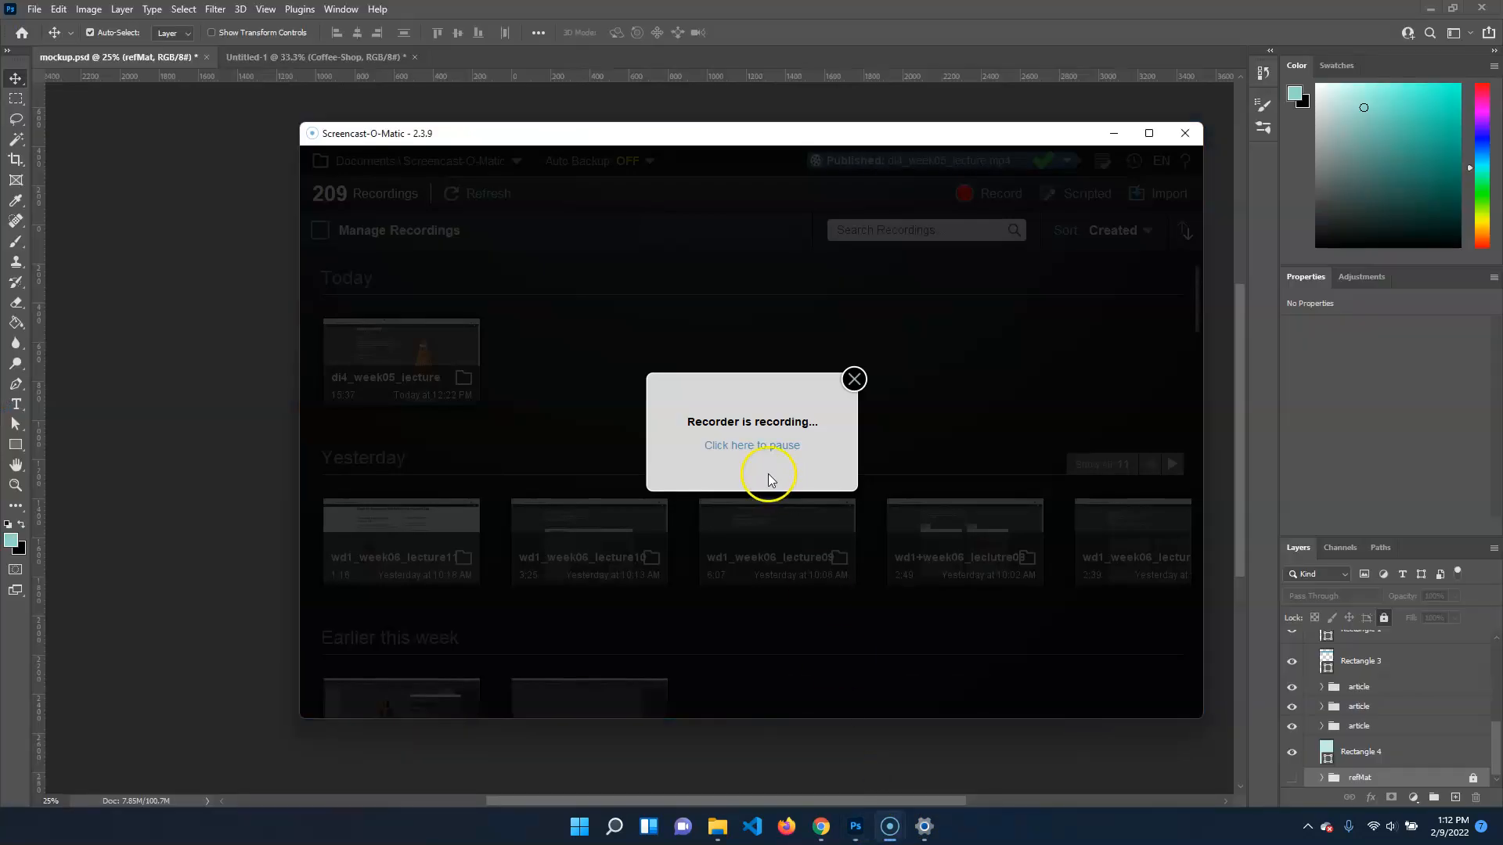